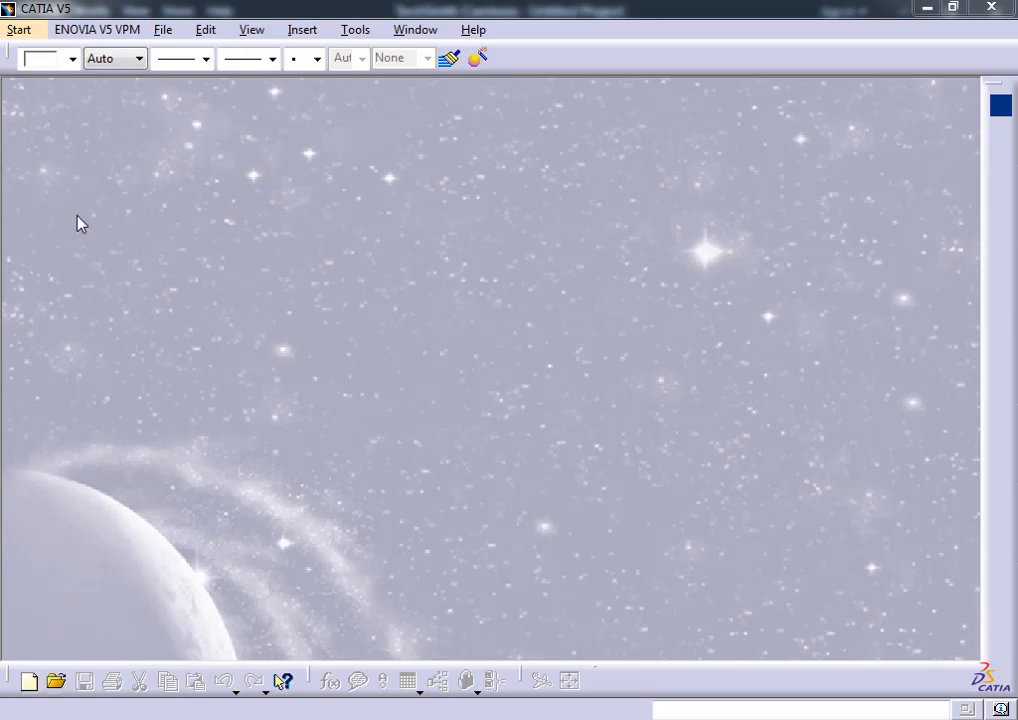
# - Open the recent file Part1.CATPart and look through the features inside PartBody
pyautogui.click(170, 38)
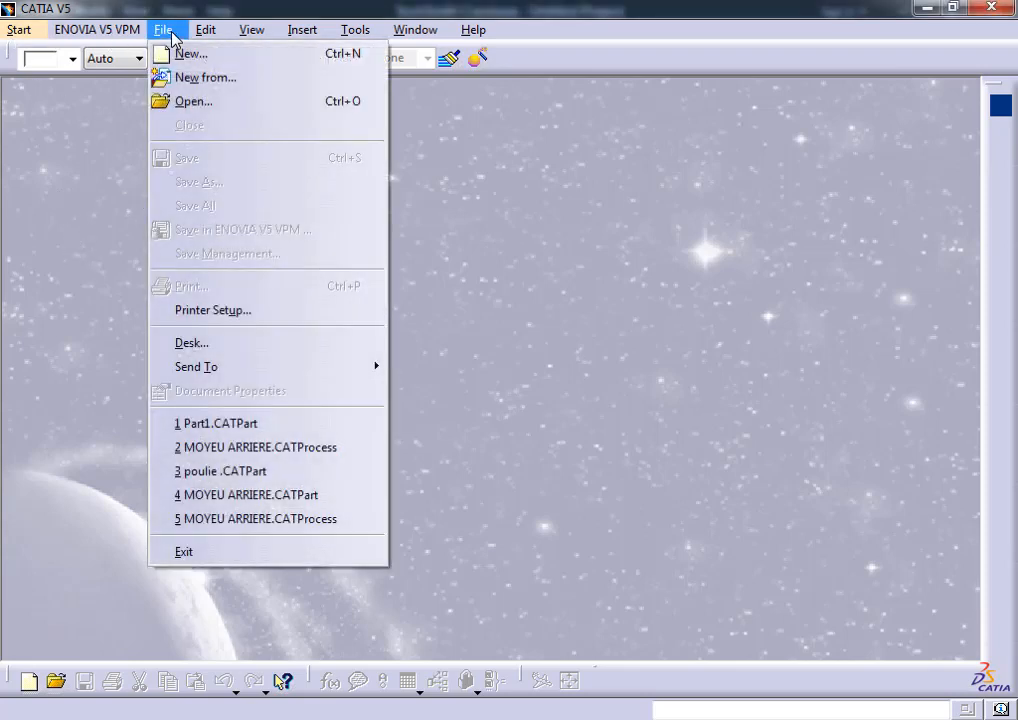
pyautogui.click(241, 433)
pyautogui.moveTo(470, 325); pyautogui.dragTo(523, 325, button='middle')
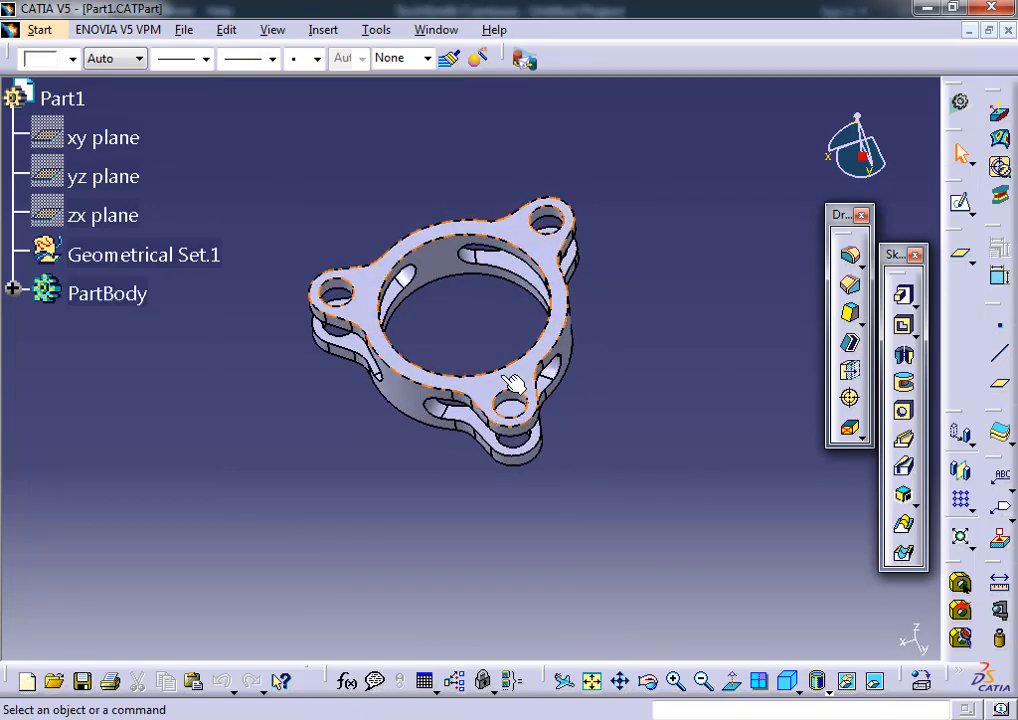
pyautogui.moveTo(512, 383); pyautogui.dragTo(504, 350, button='middle')
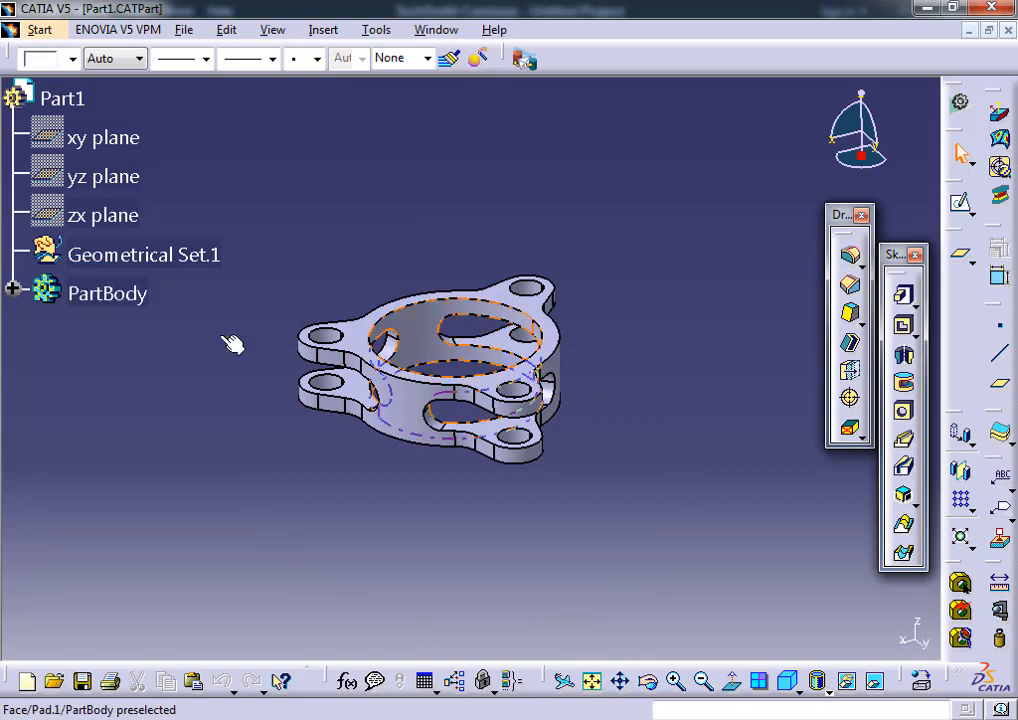
pyautogui.click(13, 289)
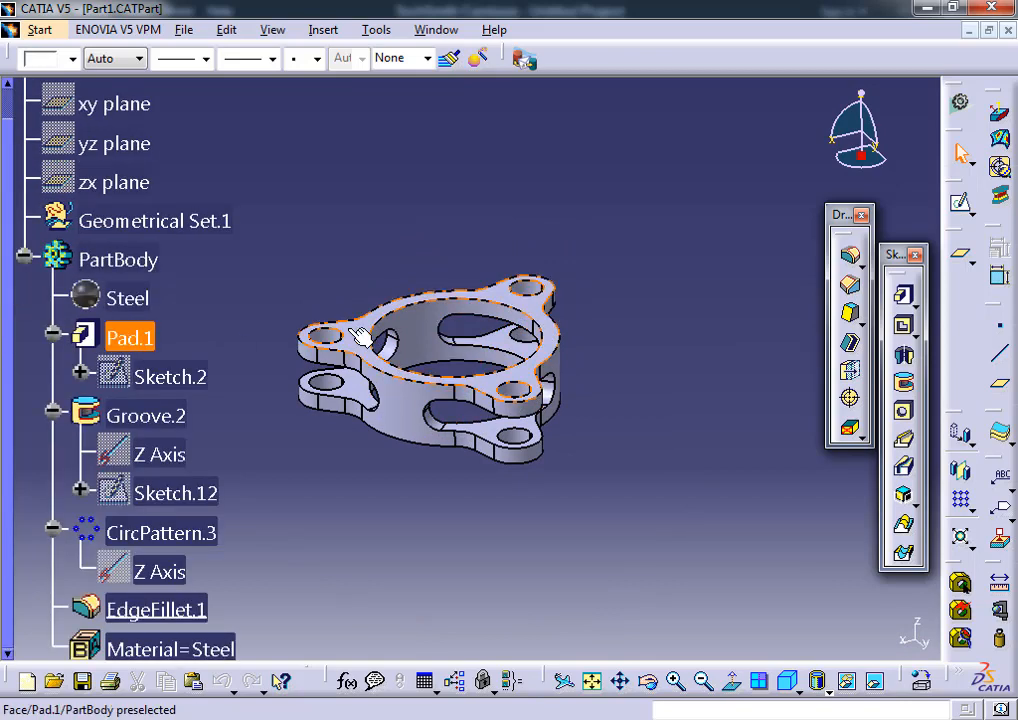
pyautogui.scroll(-3, 354, 331)
pyautogui.scroll(2, 41, 194)
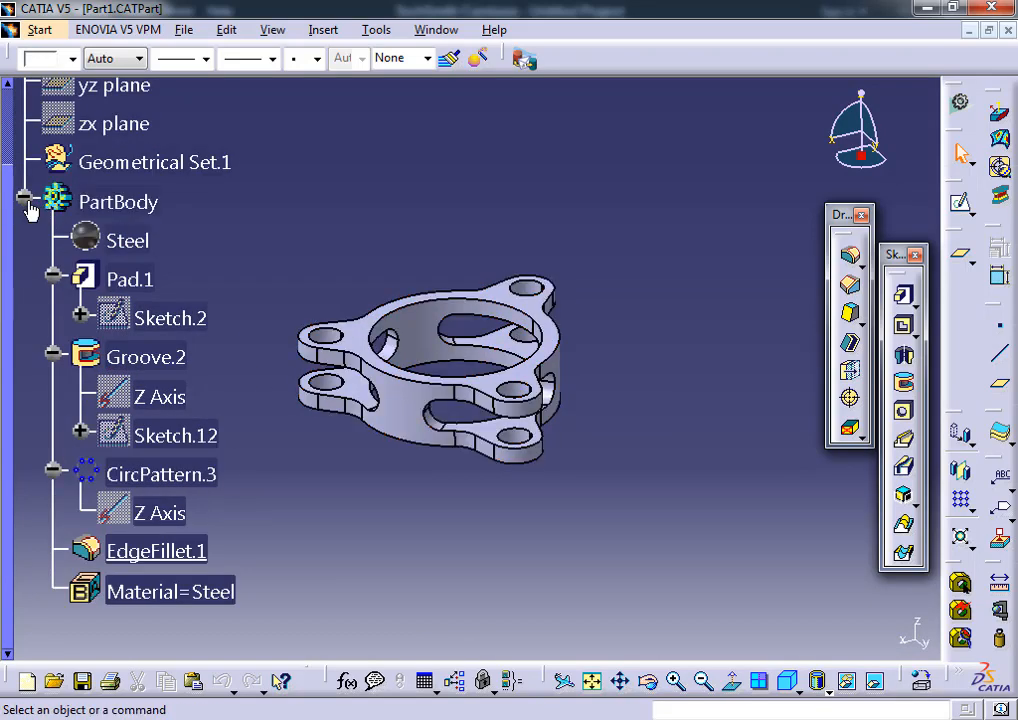
pyautogui.click(24, 199)
# - Insert a new empty body into the part
pyautogui.click(323, 29)
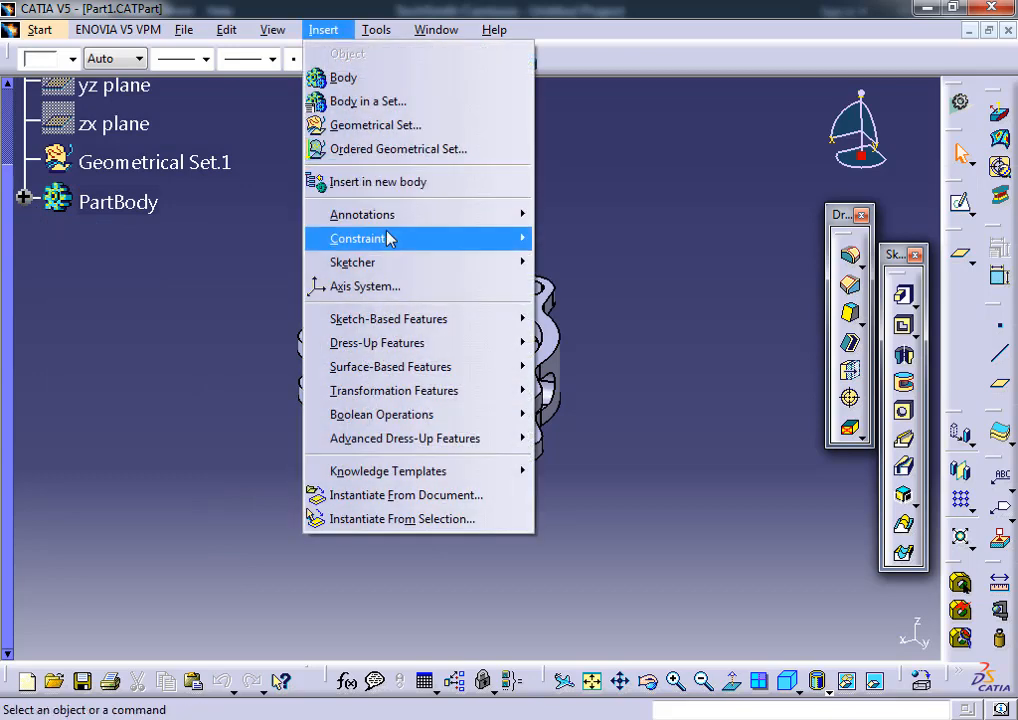
pyautogui.click(620, 315)
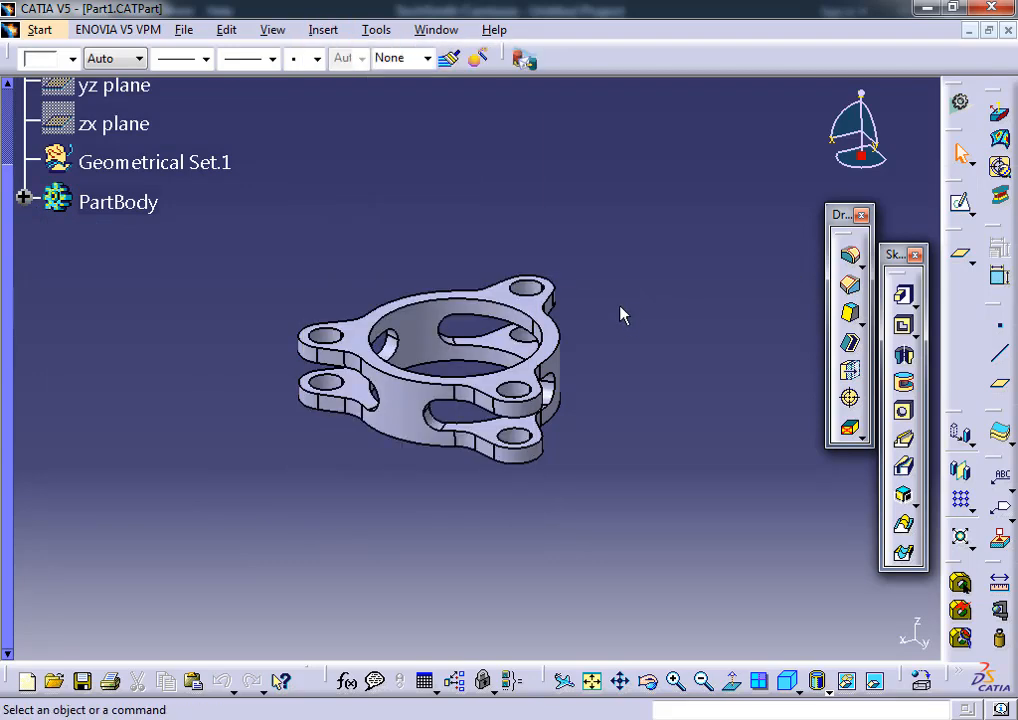
pyautogui.click(328, 30)
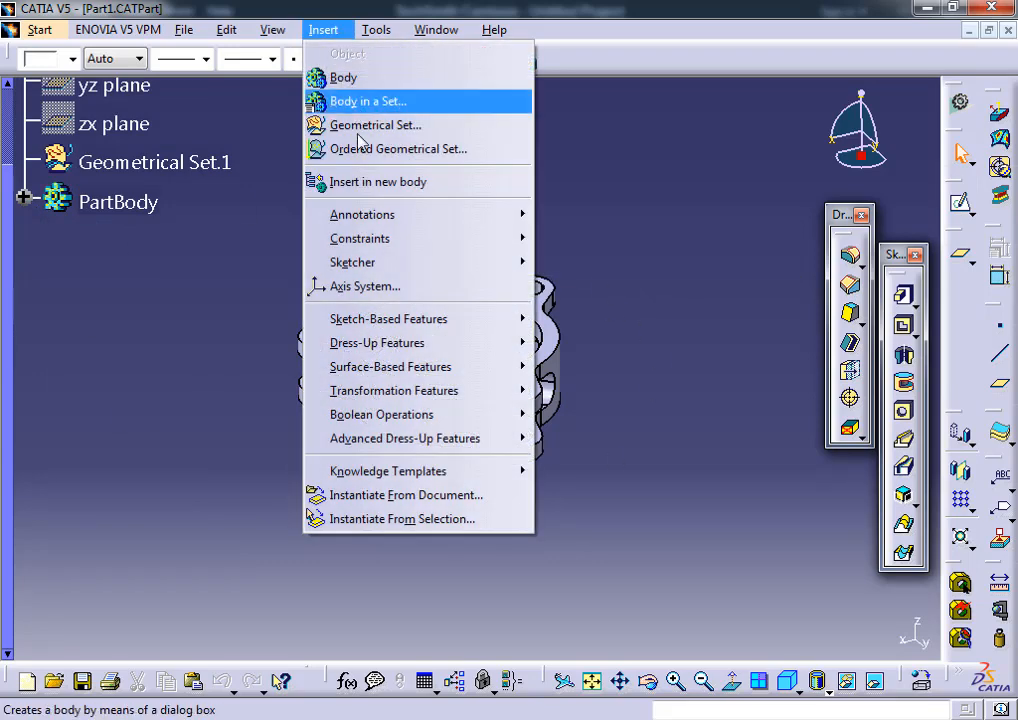
pyautogui.click(350, 84)
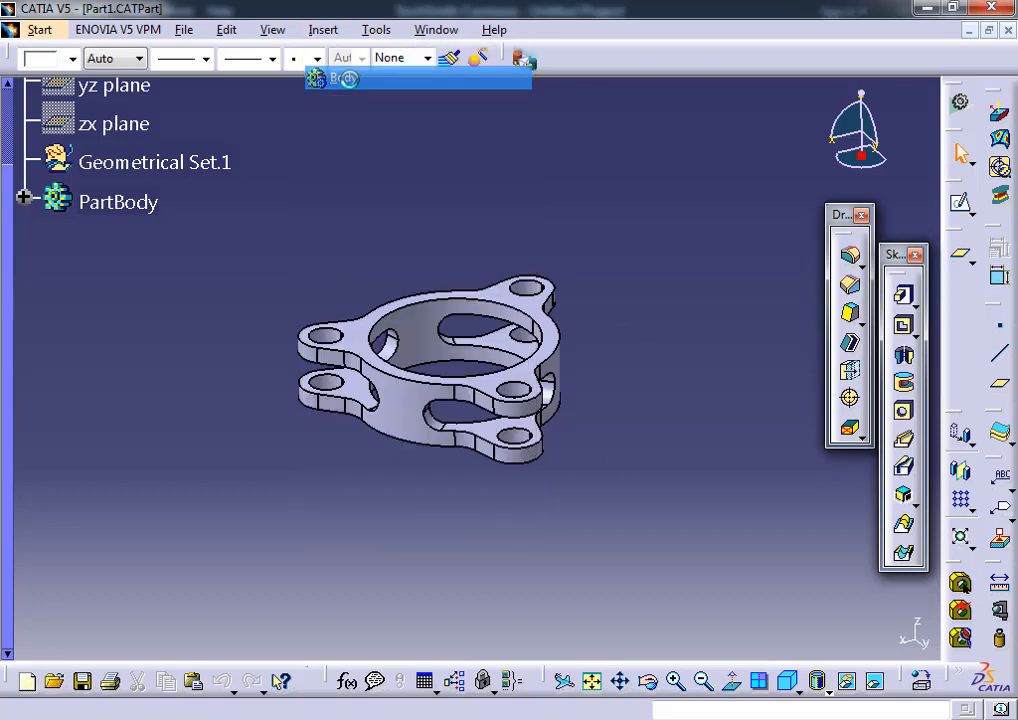
pyautogui.click(664, 416)
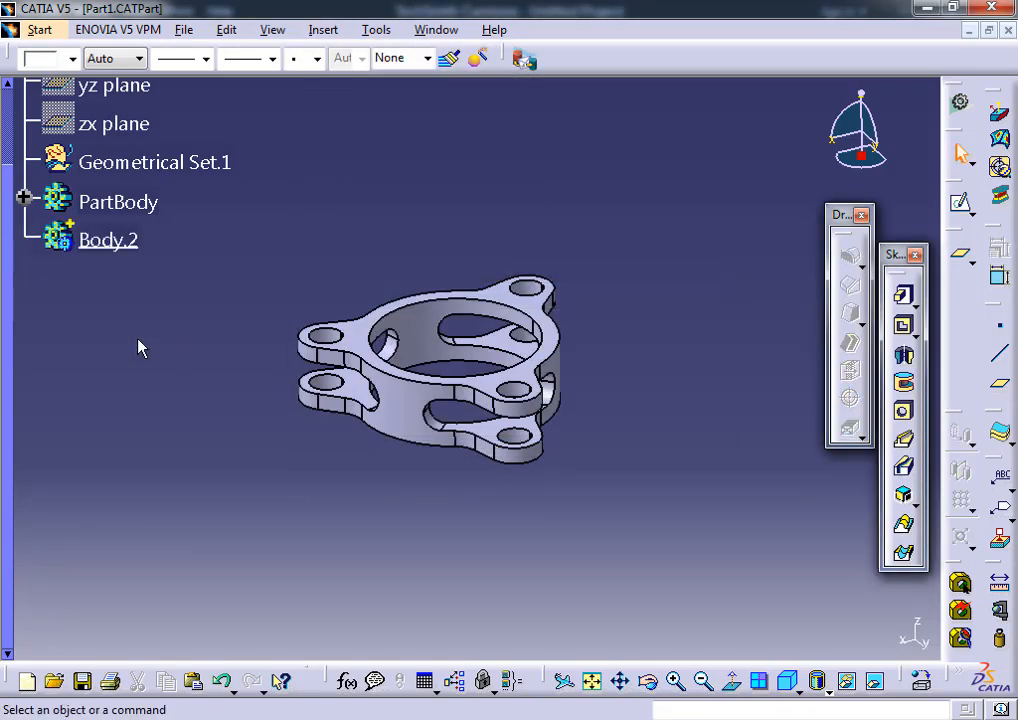
# - Rename the new body as GROSSE PART
pyautogui.rightClick(125, 248)
pyautogui.click(203, 340)
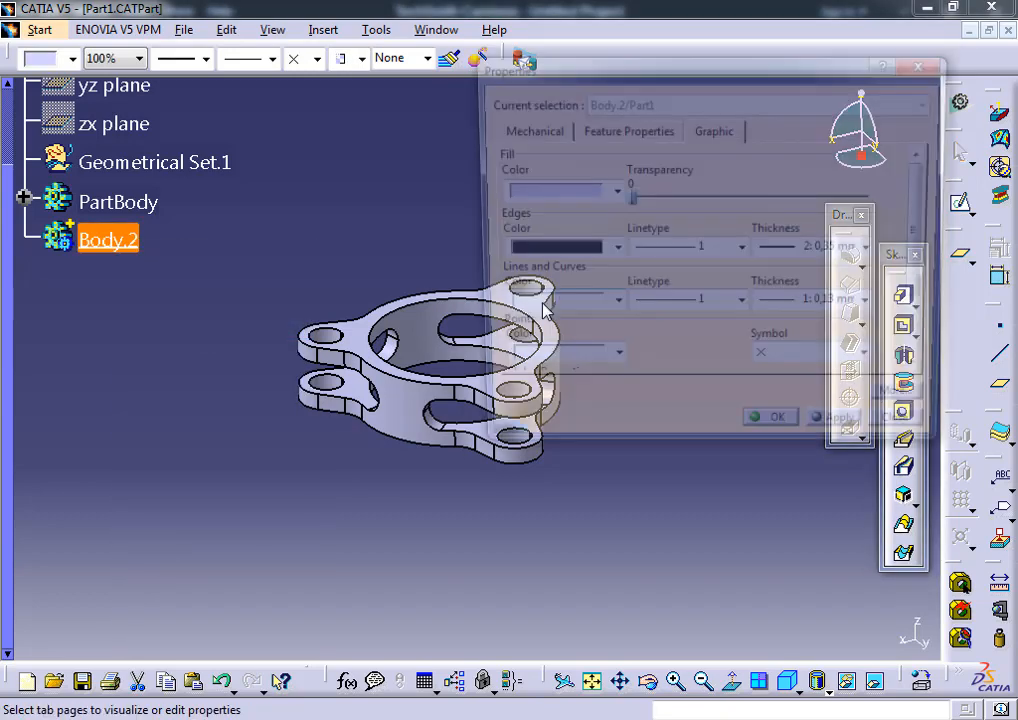
pyautogui.click(661, 130)
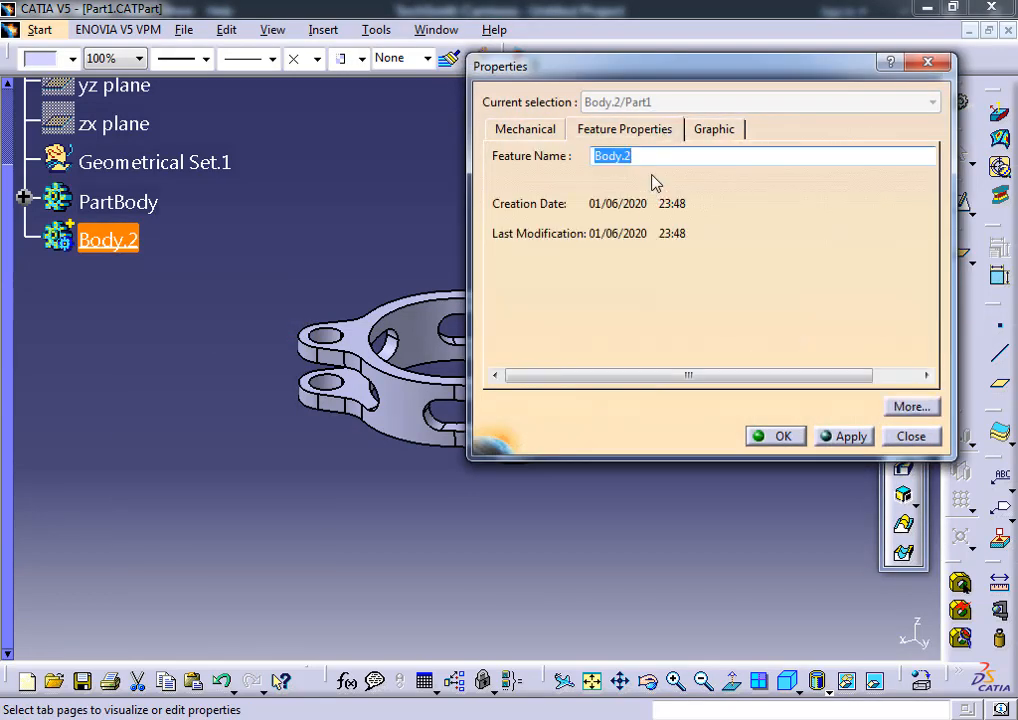
pyautogui.write('GROSSE PART')
pyautogui.press('Return')
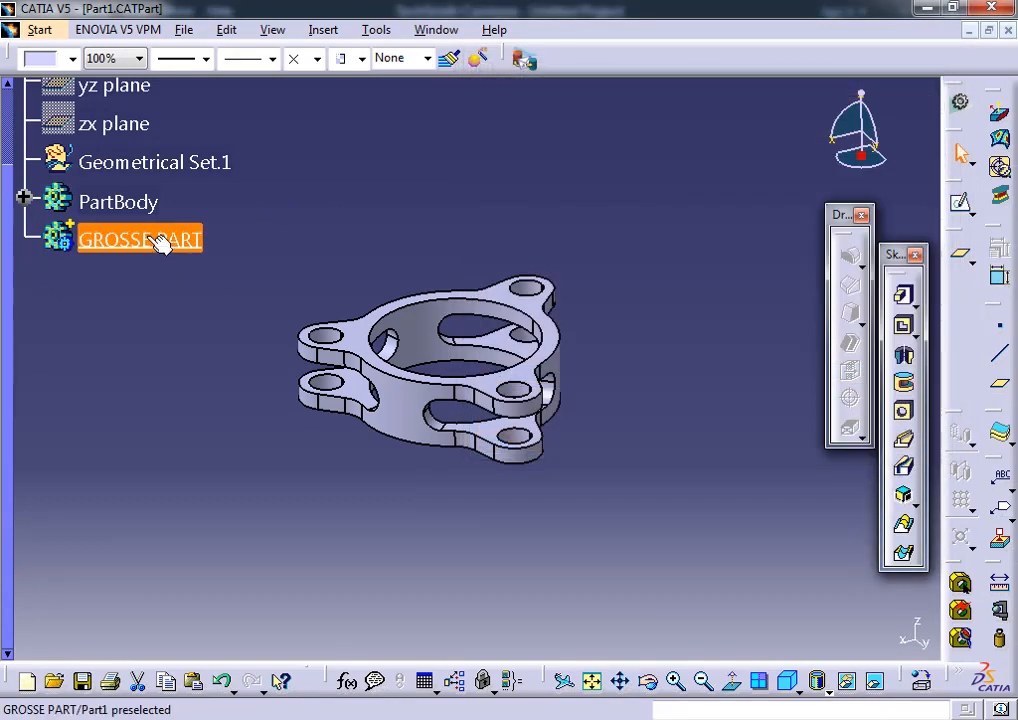
# - On the xy plane, sketch a centered rectangle about 91 by 93 mm around the part, centred on the origin
pyautogui.click(962, 207)
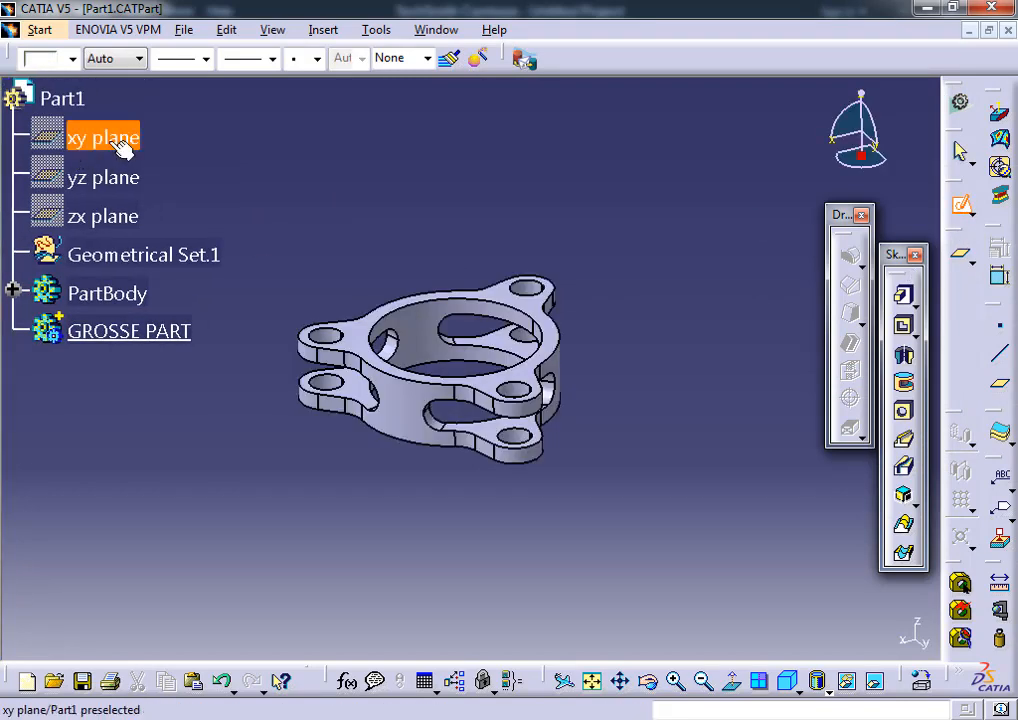
pyautogui.click(88, 140)
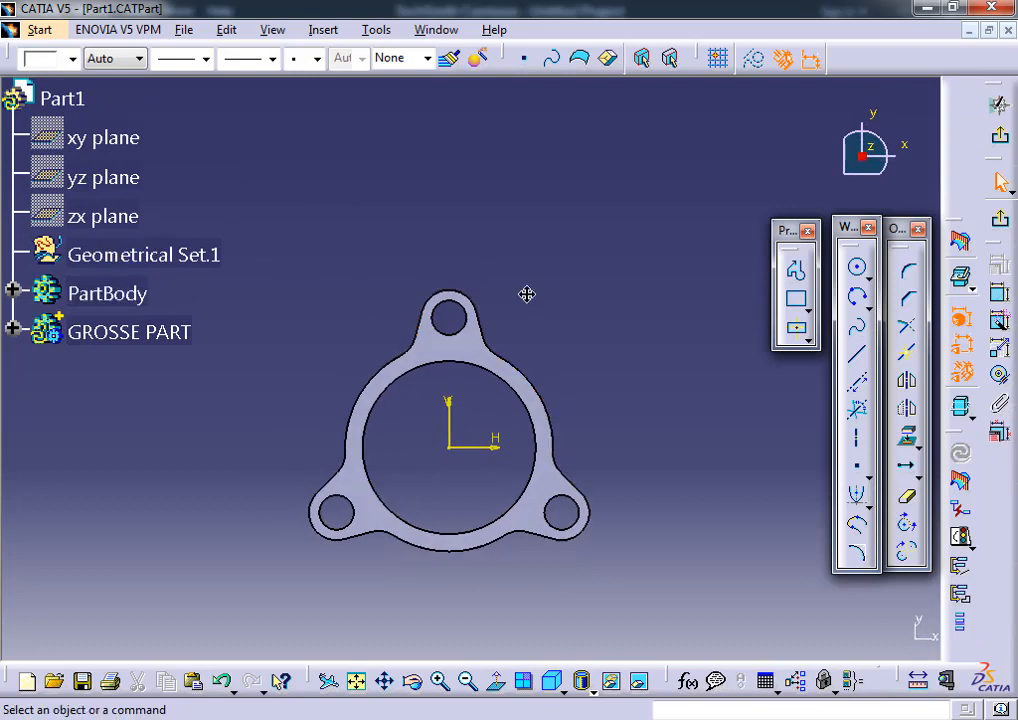
pyautogui.click(797, 299)
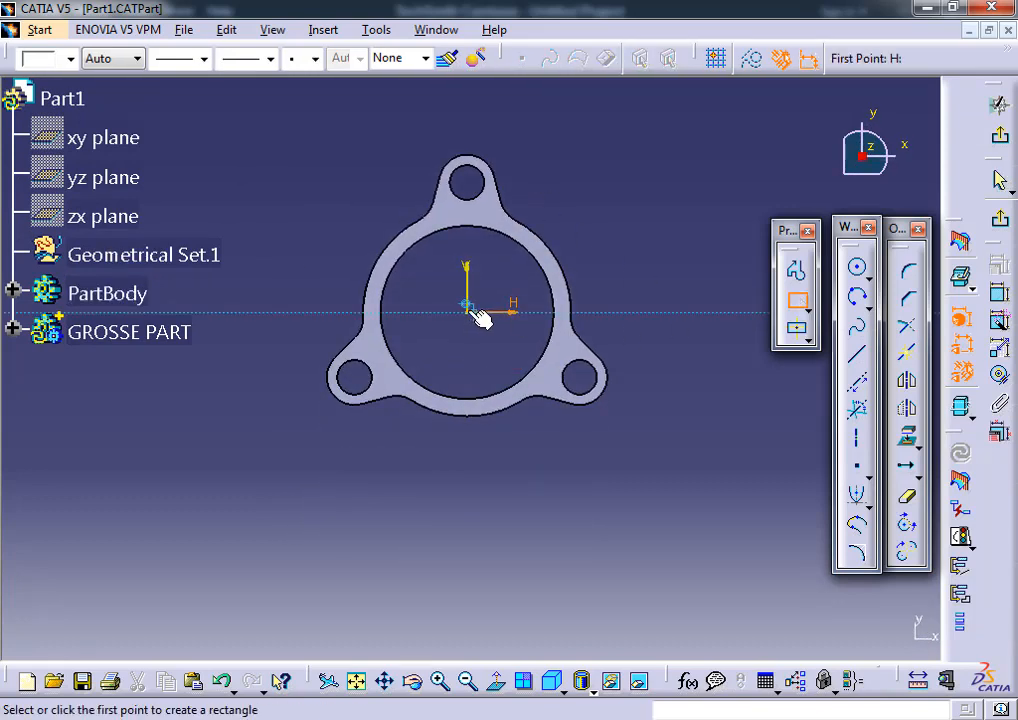
pyautogui.click(798, 331)
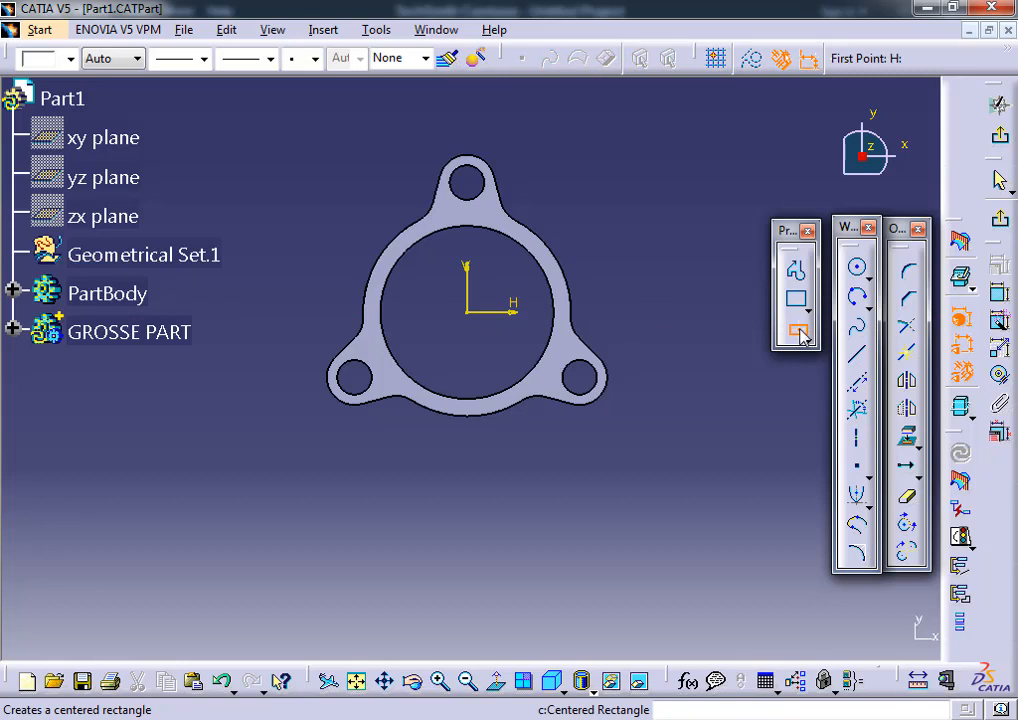
pyautogui.click(467, 312)
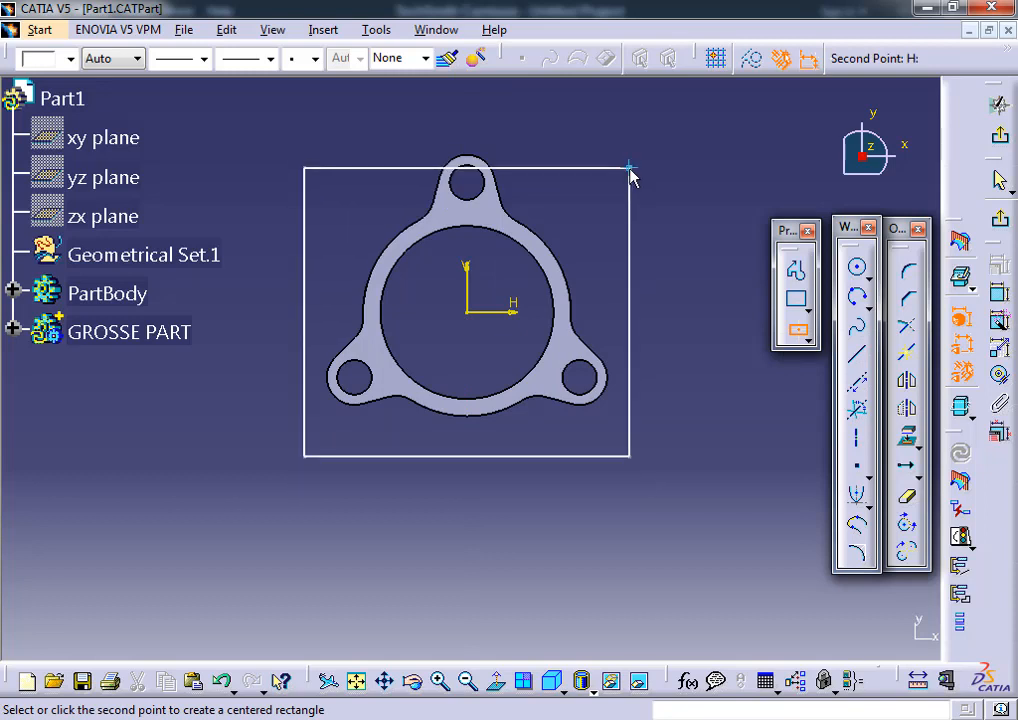
pyautogui.click(626, 152)
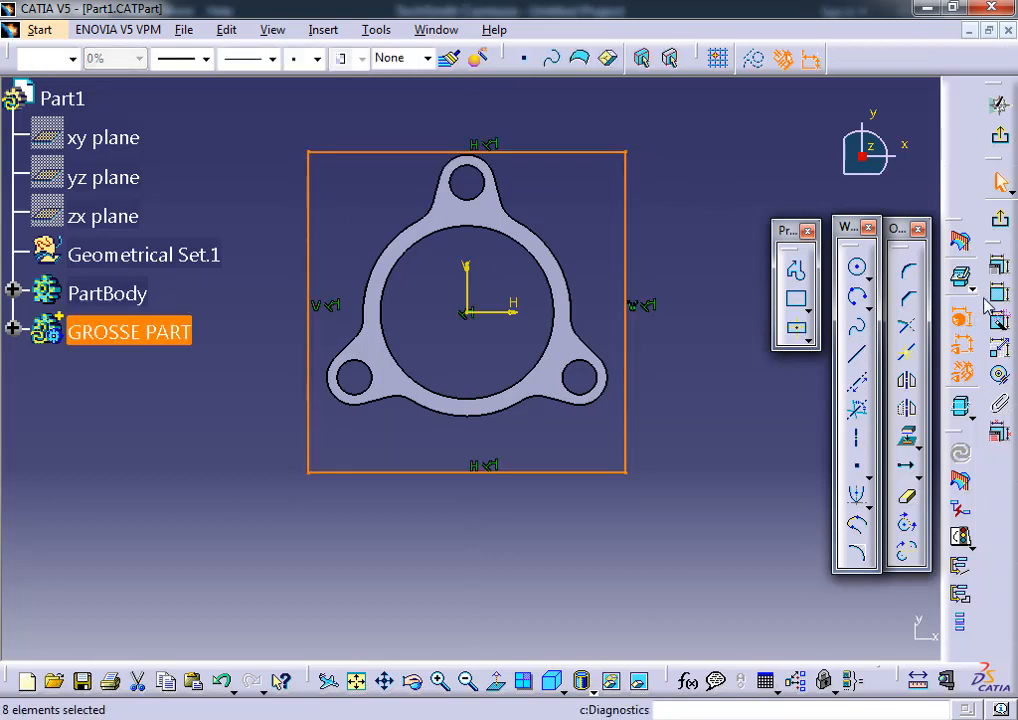
# - Dimension the rectangle's horizontal side and set its width to 100 mm
pyautogui.click(858, 267)
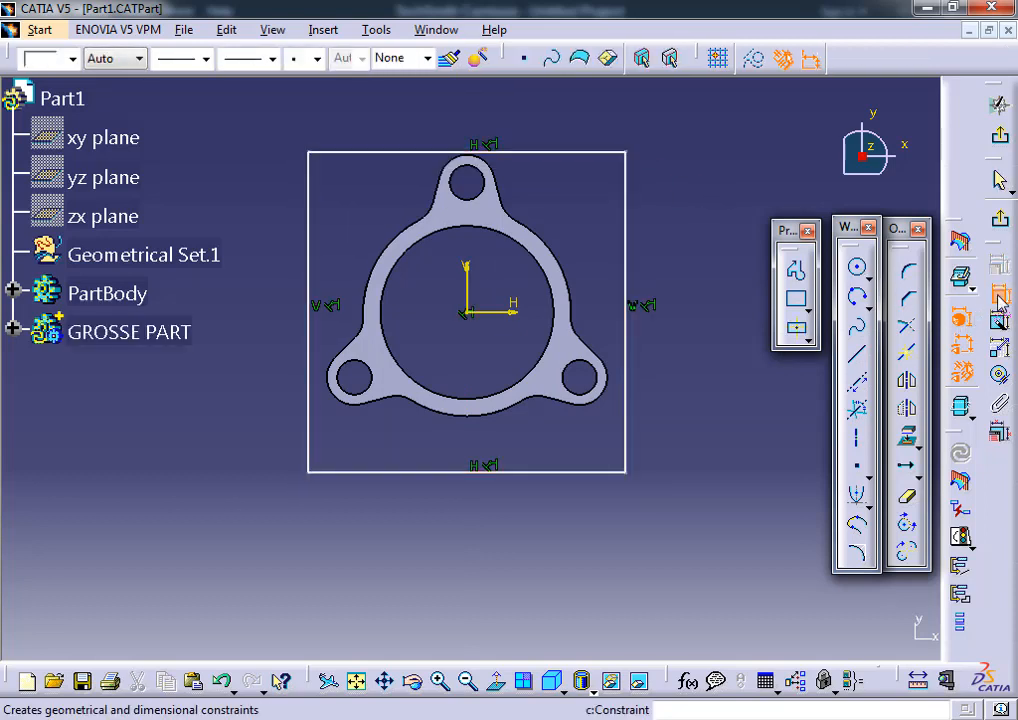
pyautogui.click(438, 153)
pyautogui.click(430, 124)
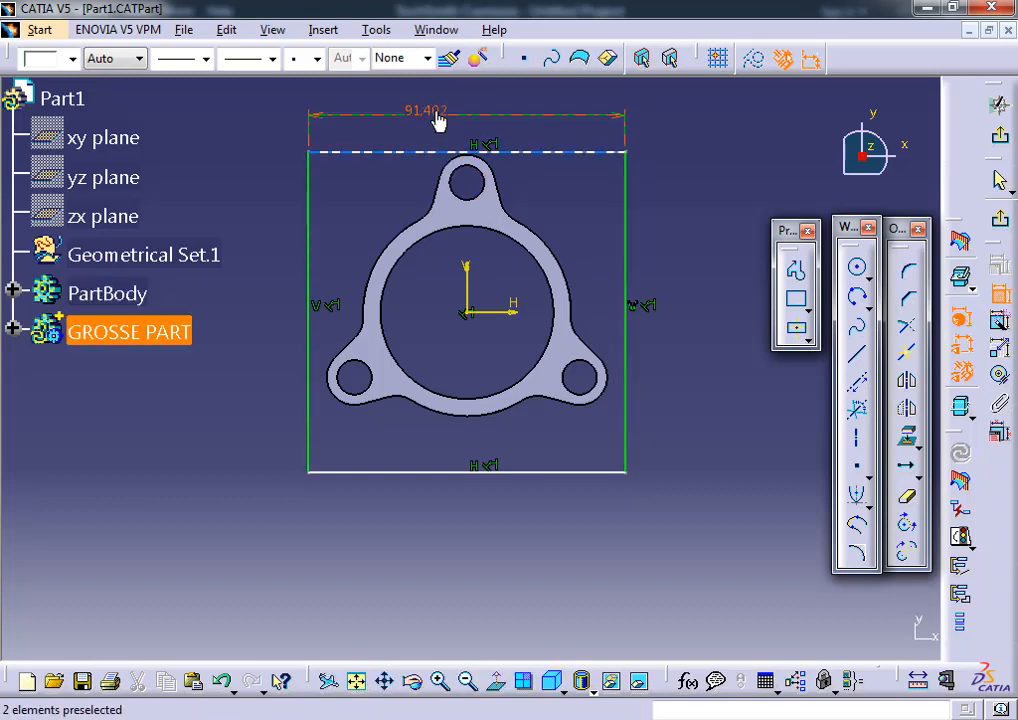
pyautogui.doubleClick(436, 121)
pyautogui.write('100')
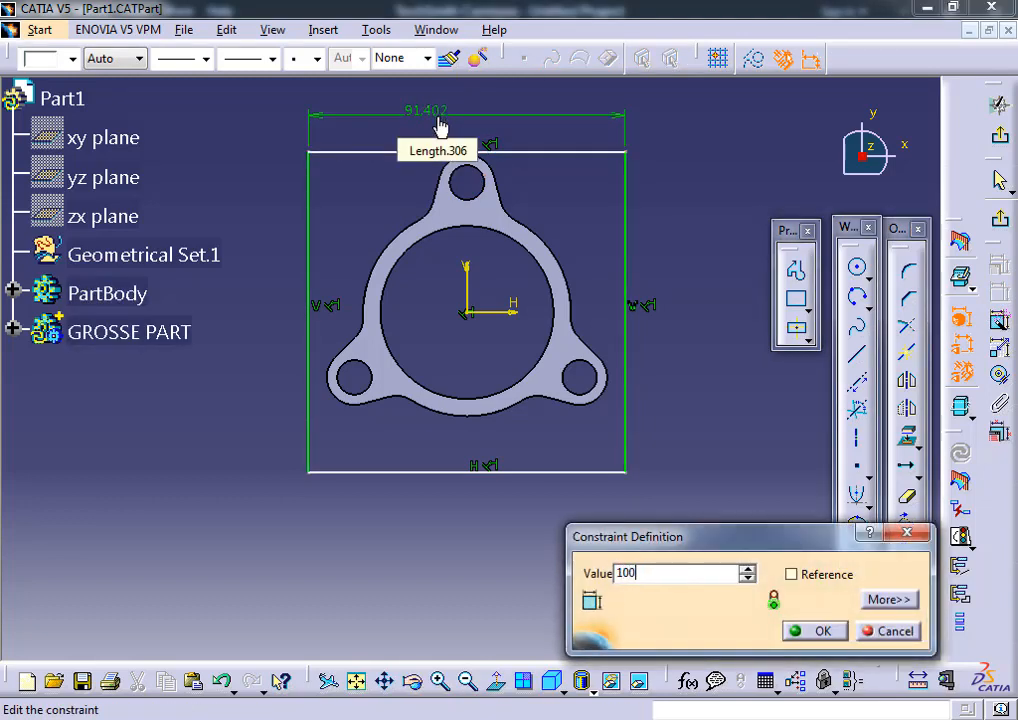
pyautogui.press('Return')
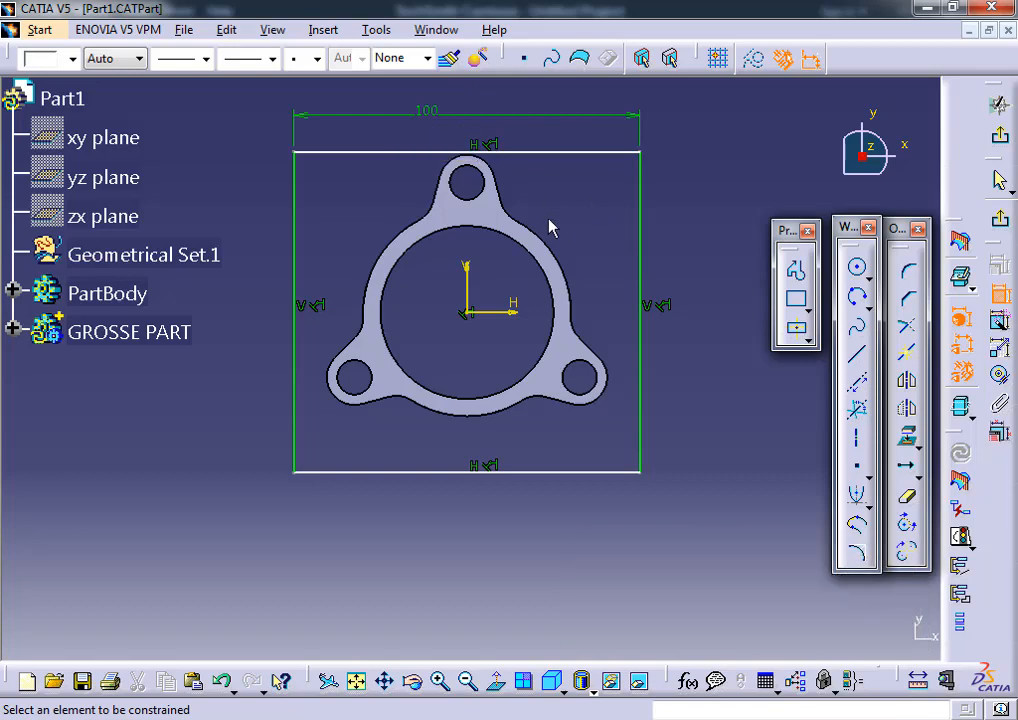
# - Dimension the rectangle's vertical side, set its height to 100 mm and exit the sketch
pyautogui.click(640, 247)
pyautogui.click(711, 262)
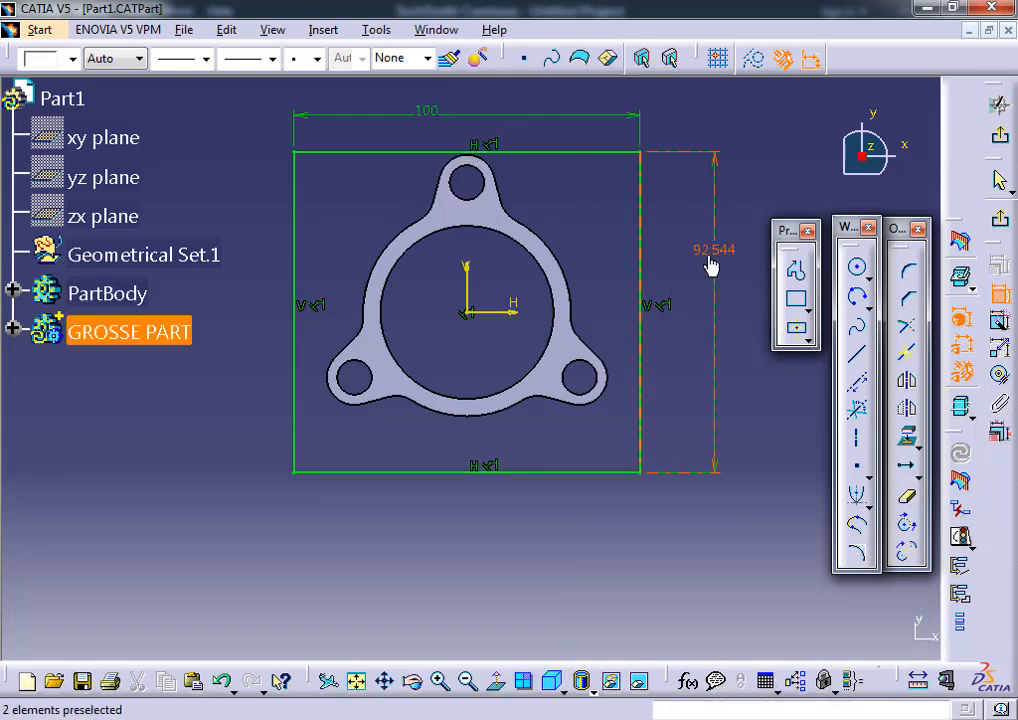
pyautogui.doubleClick(711, 258)
pyautogui.write('100')
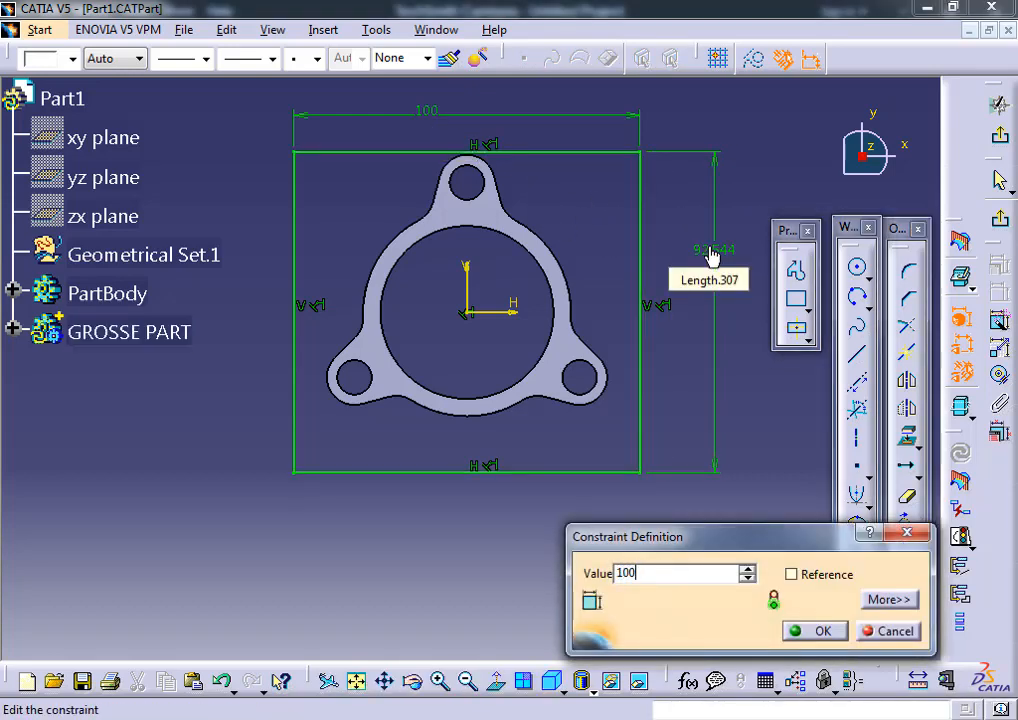
pyautogui.press('Return')
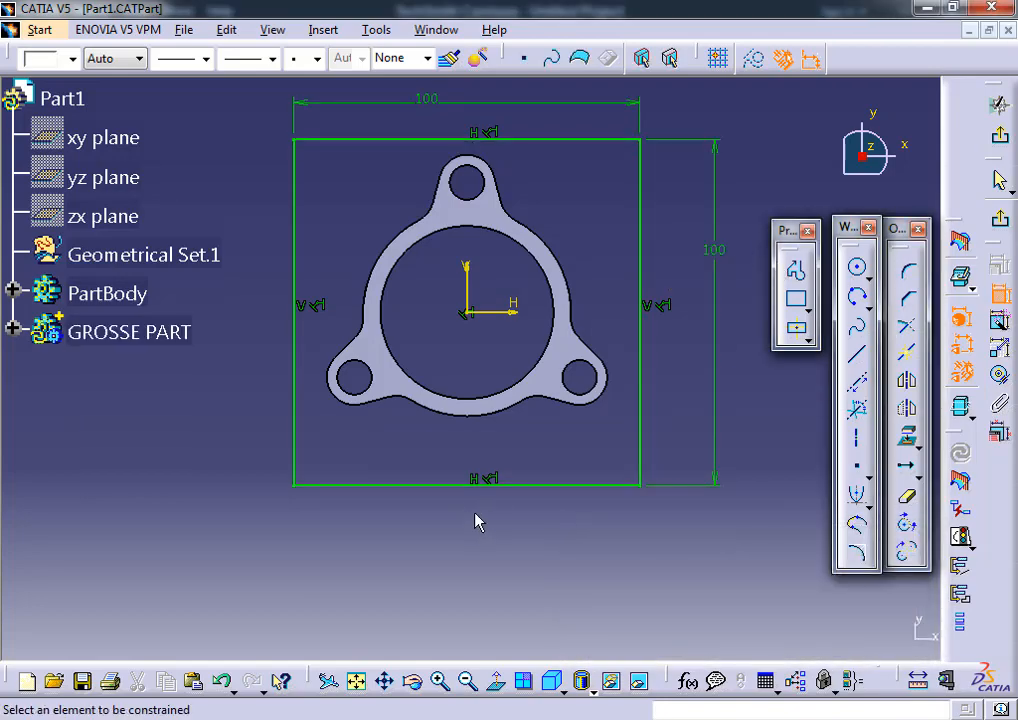
pyautogui.click(998, 135)
# - Pad the 100 mm square sketch with a first limit of 15 mm and a second limit of 10 mm
pyautogui.moveTo(573, 455); pyautogui.dragTo(564, 427, button='middle')
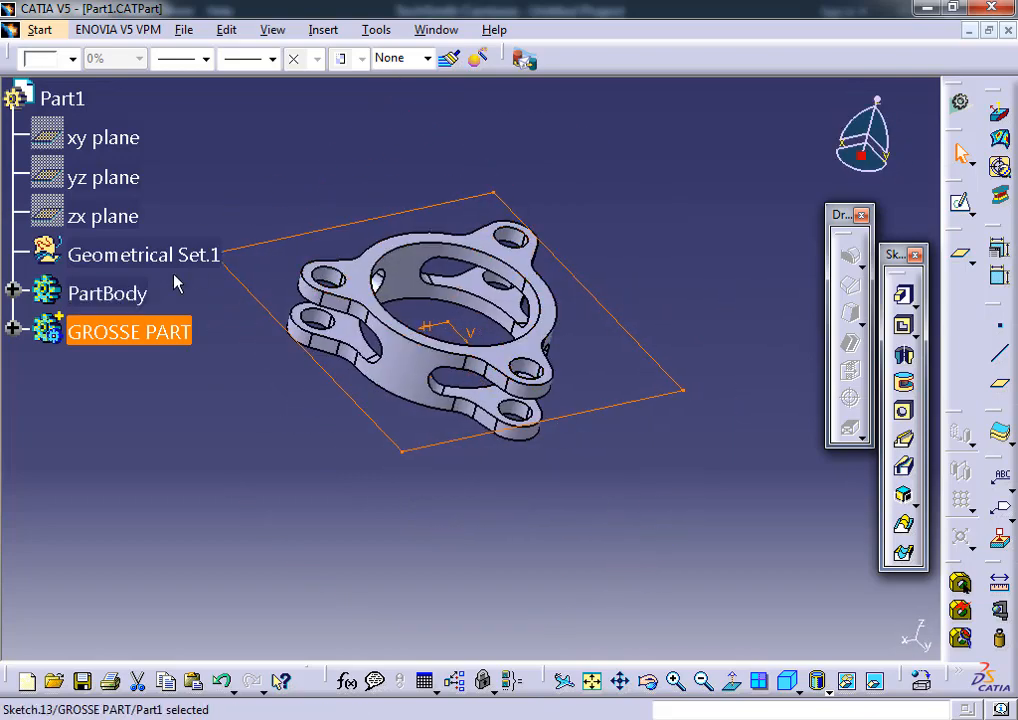
pyautogui.moveTo(349, 170); pyautogui.dragTo(340, 305, button='middle')
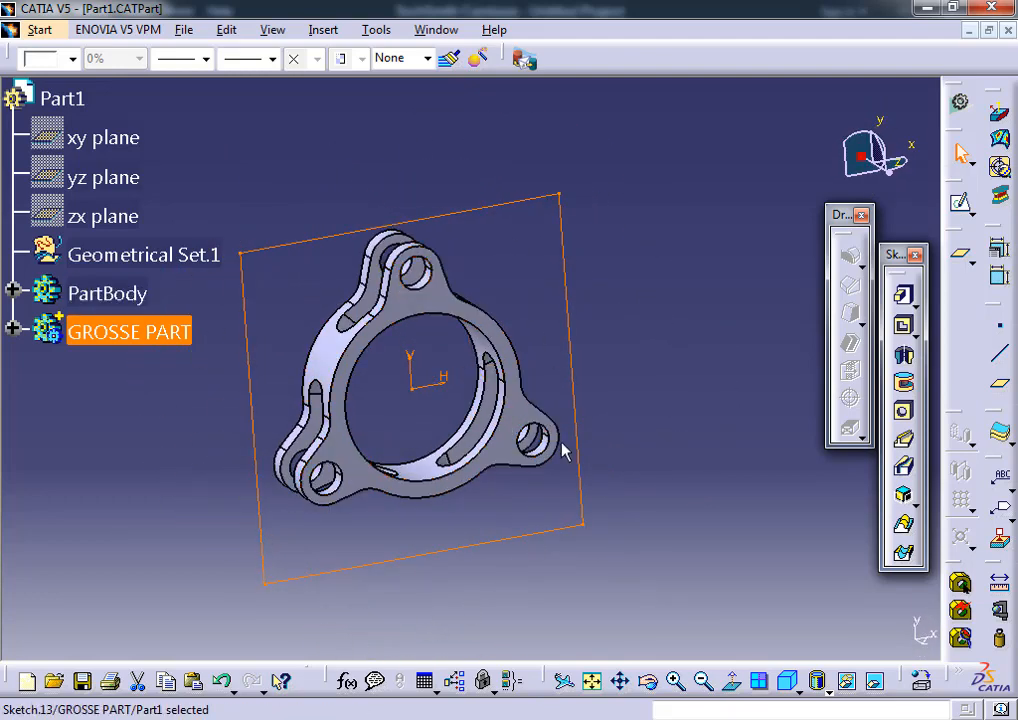
pyautogui.moveTo(490, 266); pyautogui.dragTo(498, 214, button='middle')
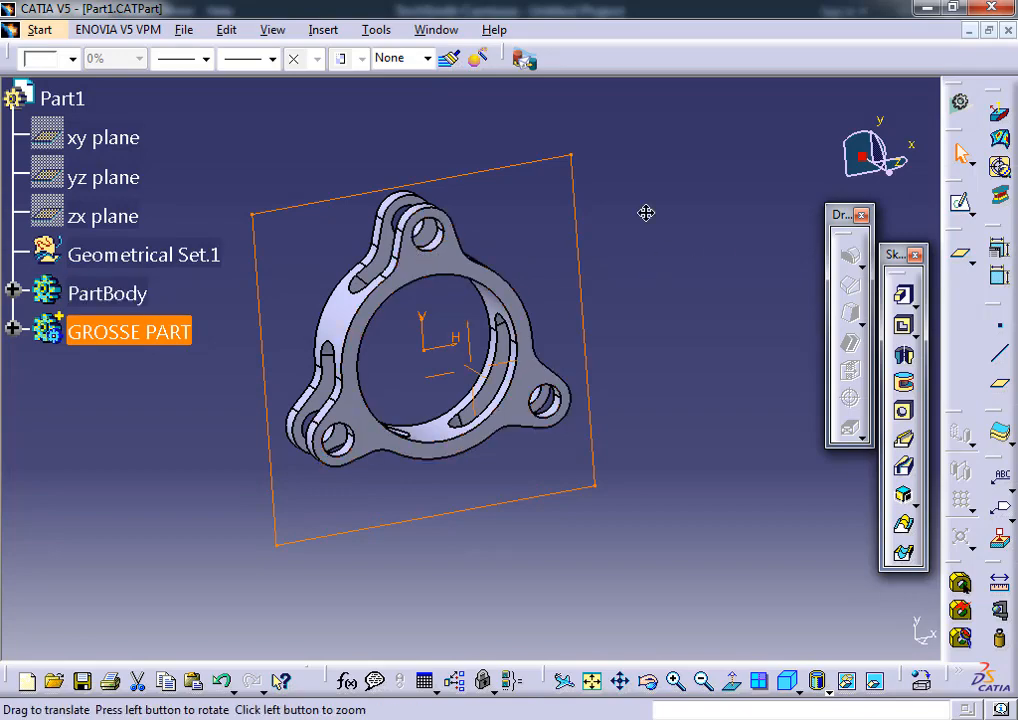
pyautogui.moveTo(645, 211); pyautogui.dragTo(607, 136, button='middle')
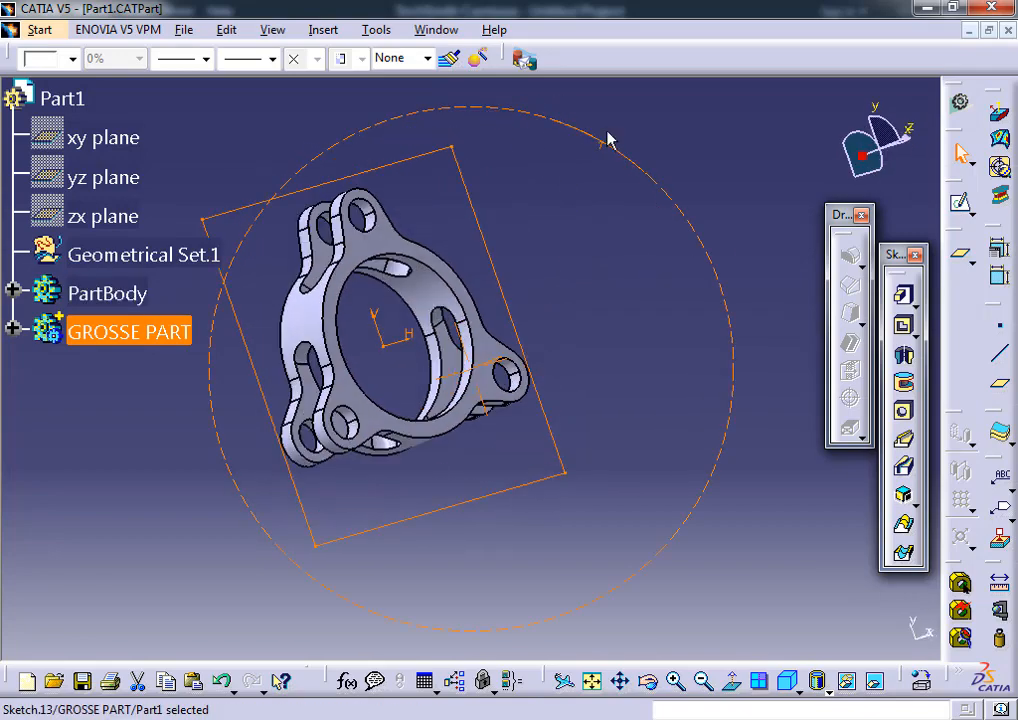
pyautogui.click(905, 294)
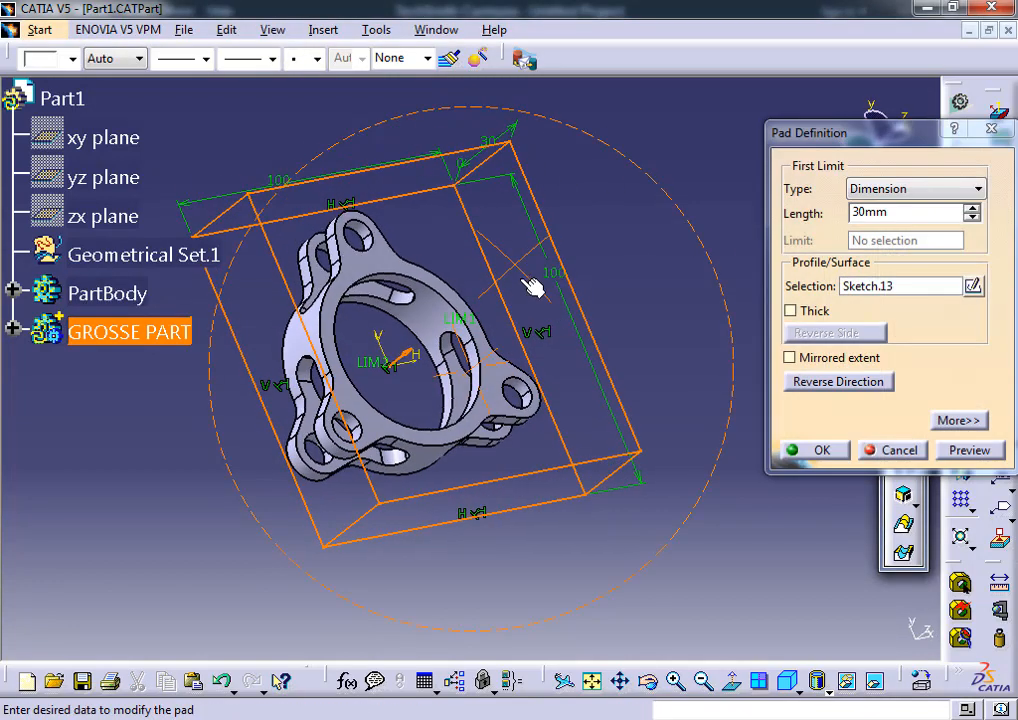
pyautogui.moveTo(536, 288); pyautogui.dragTo(700, 280, button='middle')
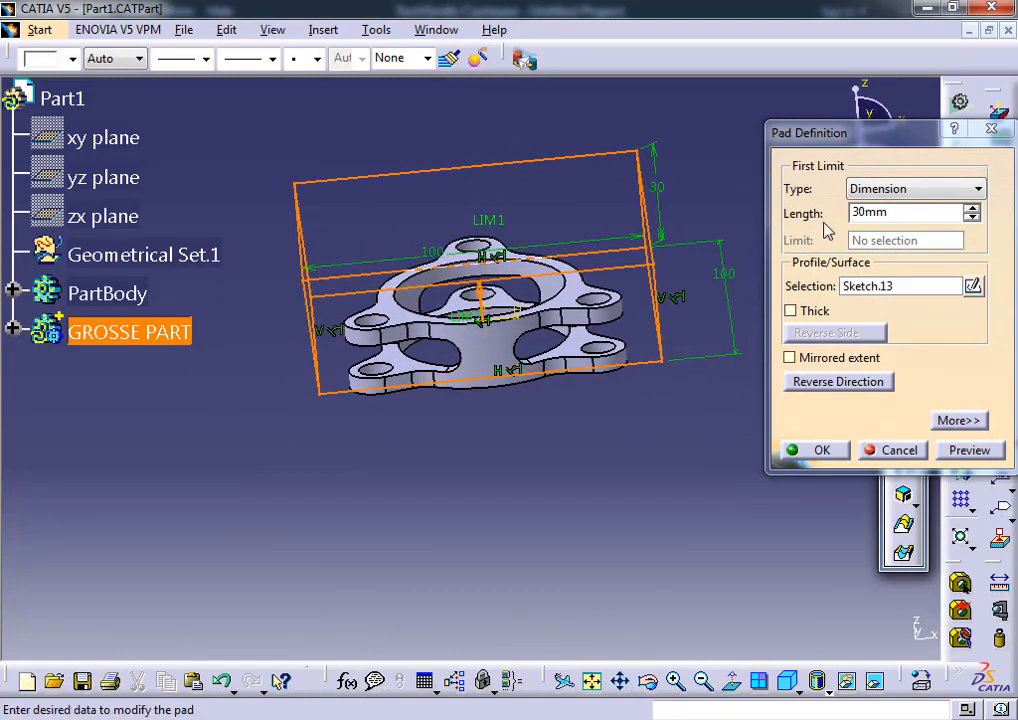
pyautogui.moveTo(468, 230); pyautogui.dragTo(470, 160, button='middle')
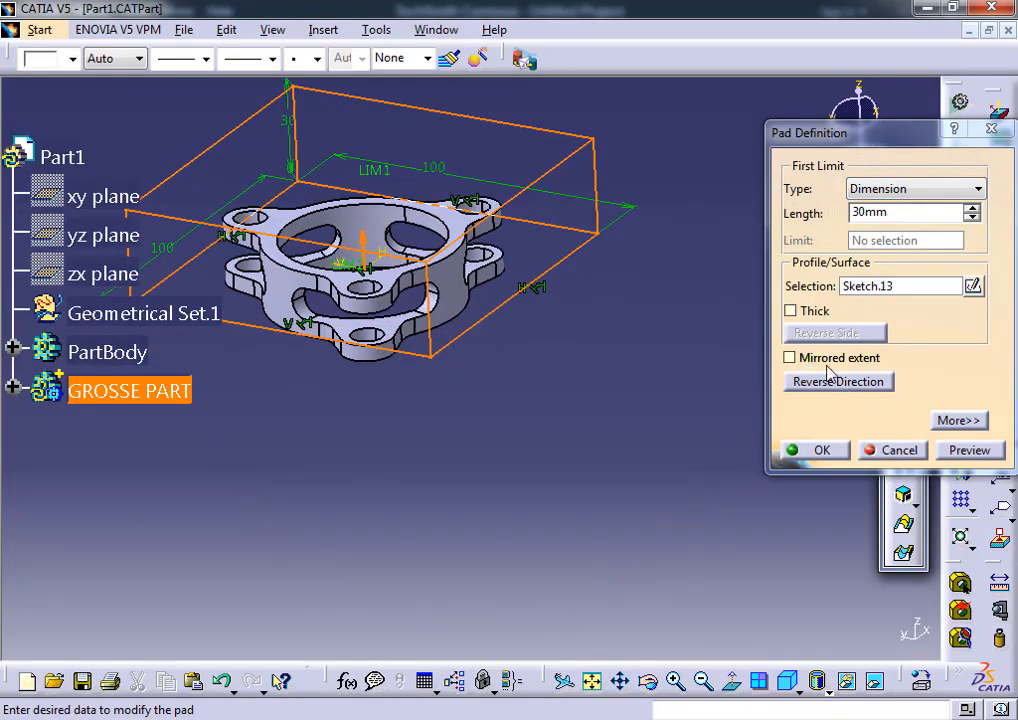
pyautogui.click(836, 357)
pyautogui.click(791, 356)
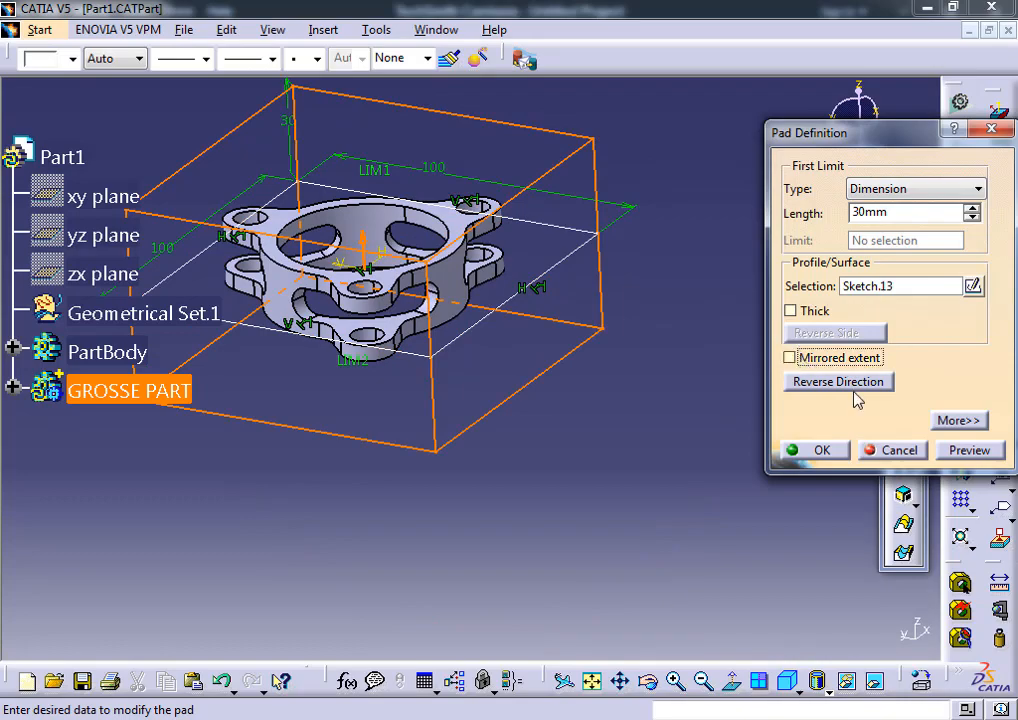
pyautogui.click(950, 420)
pyautogui.moveTo(495, 150); pyautogui.dragTo(340, 255, button='middle')
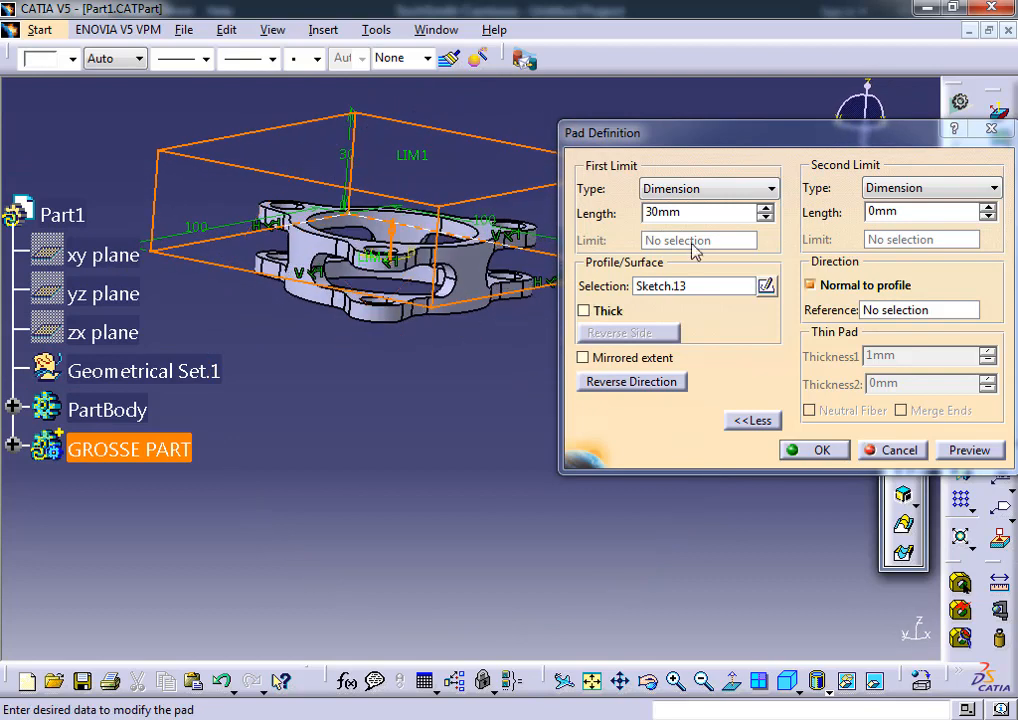
pyautogui.doubleClick(665, 212)
pyautogui.write('15')
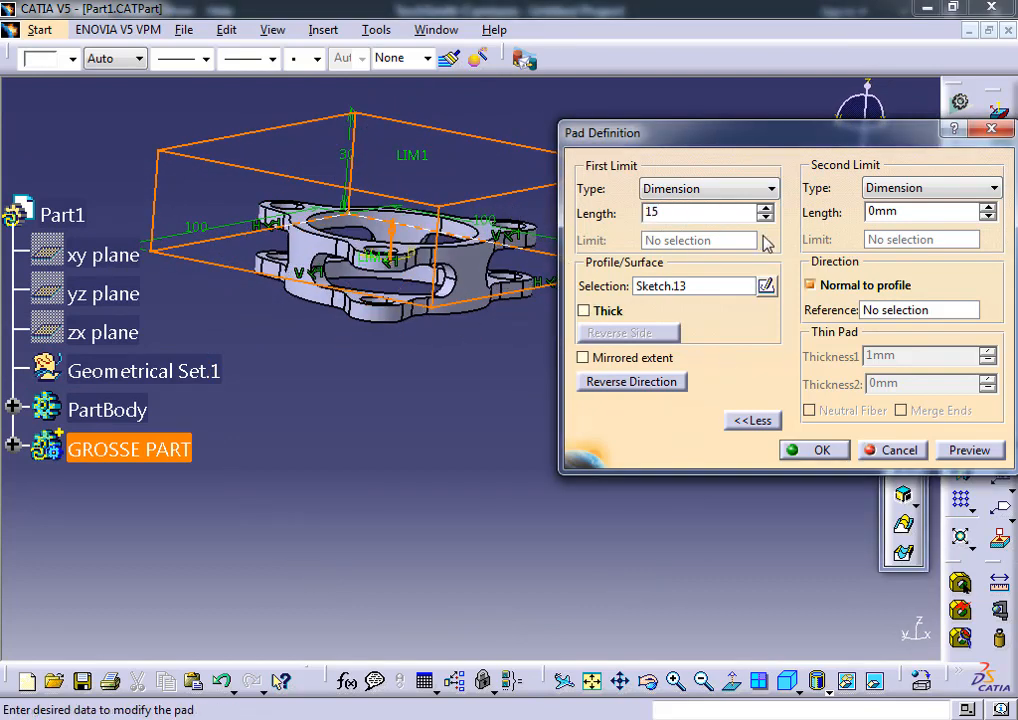
pyautogui.click(927, 211)
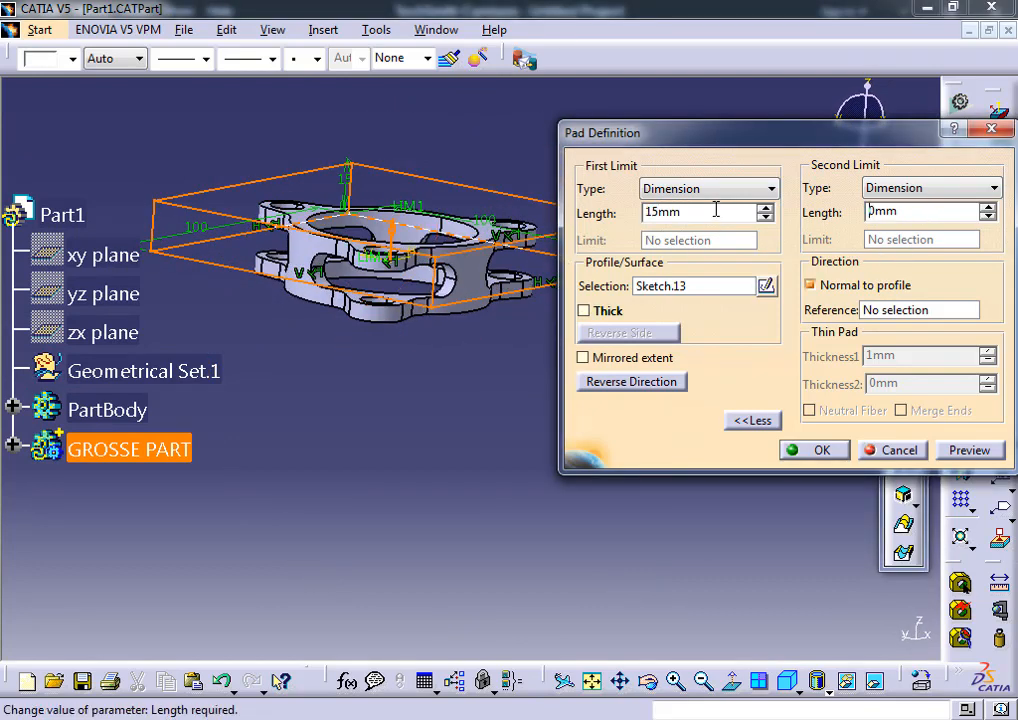
pyautogui.moveTo(899, 215); pyautogui.dragTo(791, 209)
pyautogui.write('10')
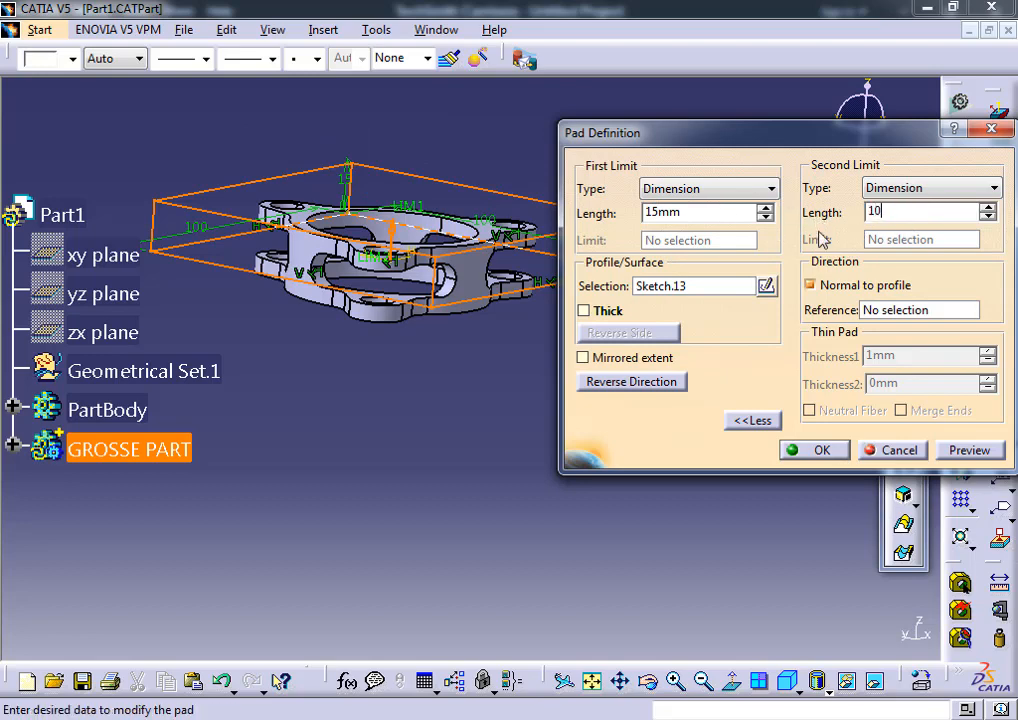
pyautogui.click(827, 453)
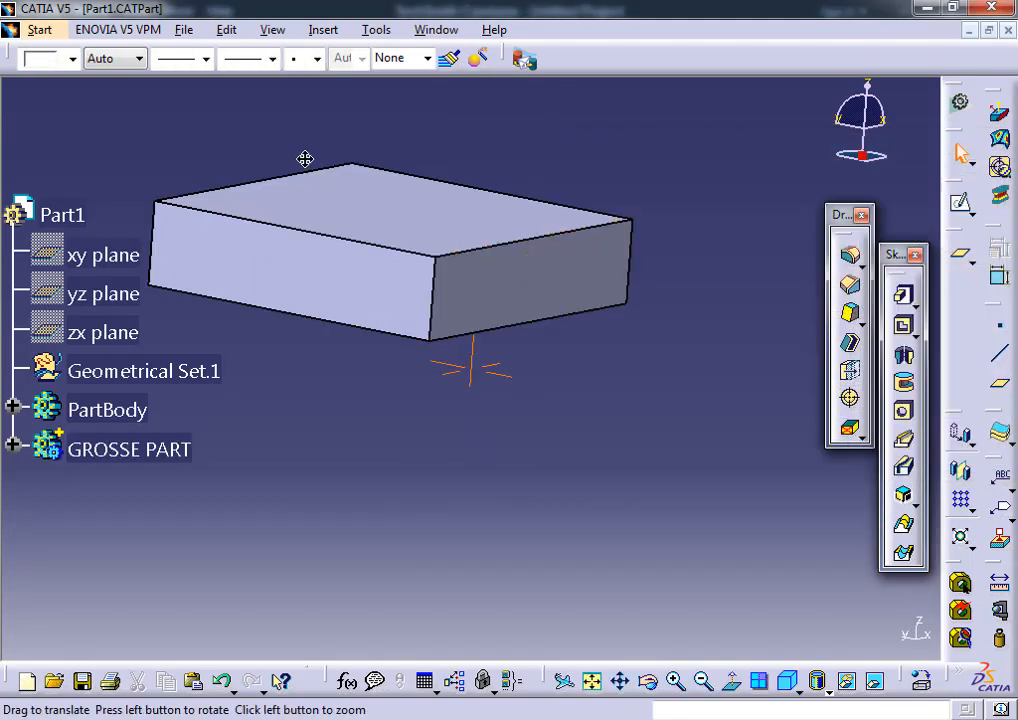
# - Give the GROSSE PART body a light red fill colour with its transparency set to 147
pyautogui.moveTo(304, 159); pyautogui.dragTo(309, 246, button='middle')
pyautogui.moveTo(222, 270); pyautogui.dragTo(475, 249, button='middle')
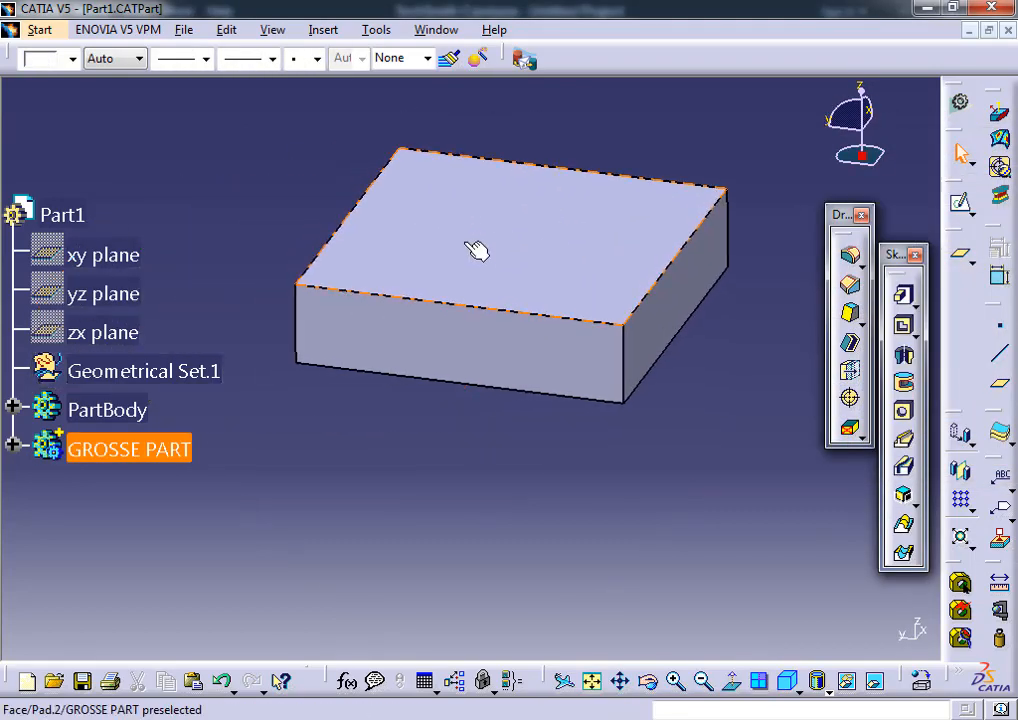
pyautogui.rightClick(152, 452)
pyautogui.click(203, 128)
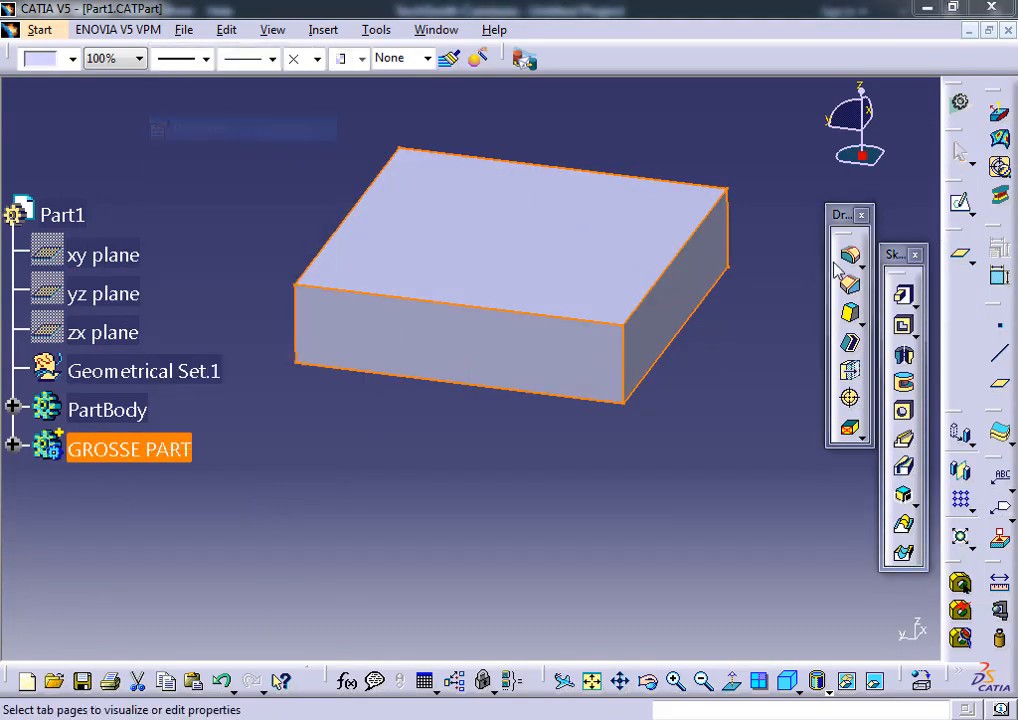
pyautogui.click(735, 130)
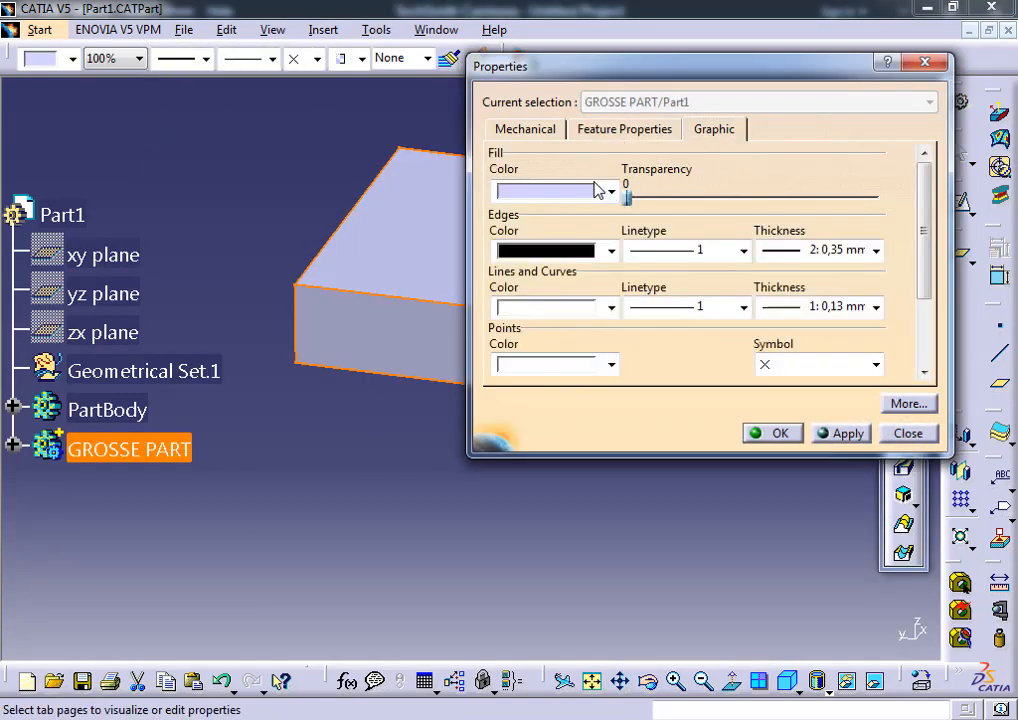
pyautogui.click(607, 190)
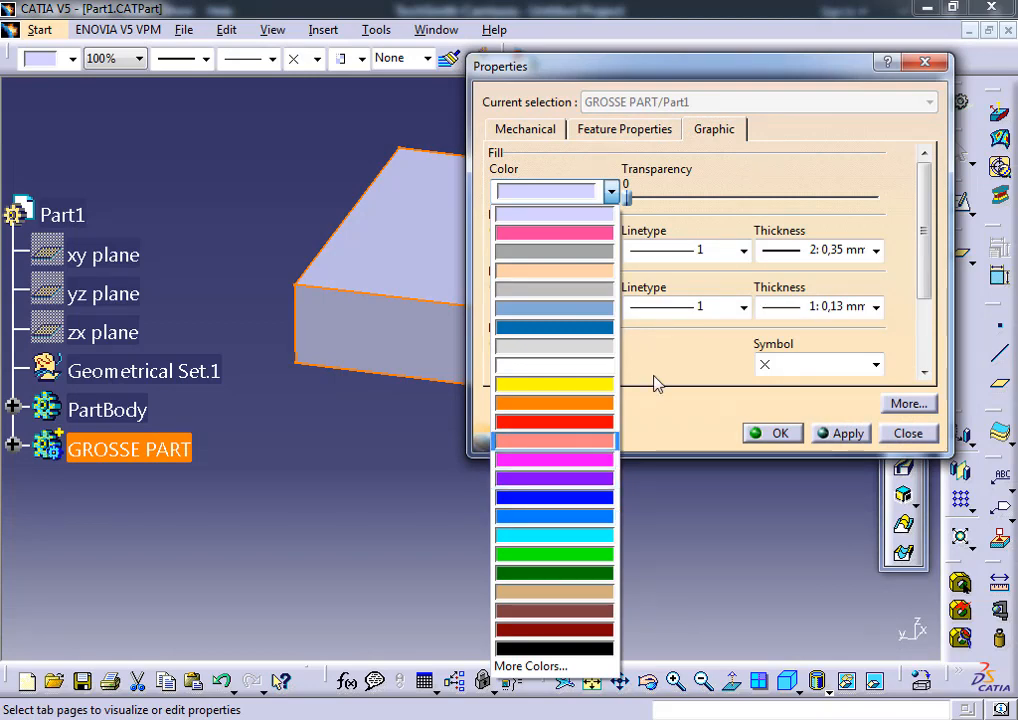
pyautogui.click(555, 440)
pyautogui.moveTo(627, 197); pyautogui.dragTo(772, 198)
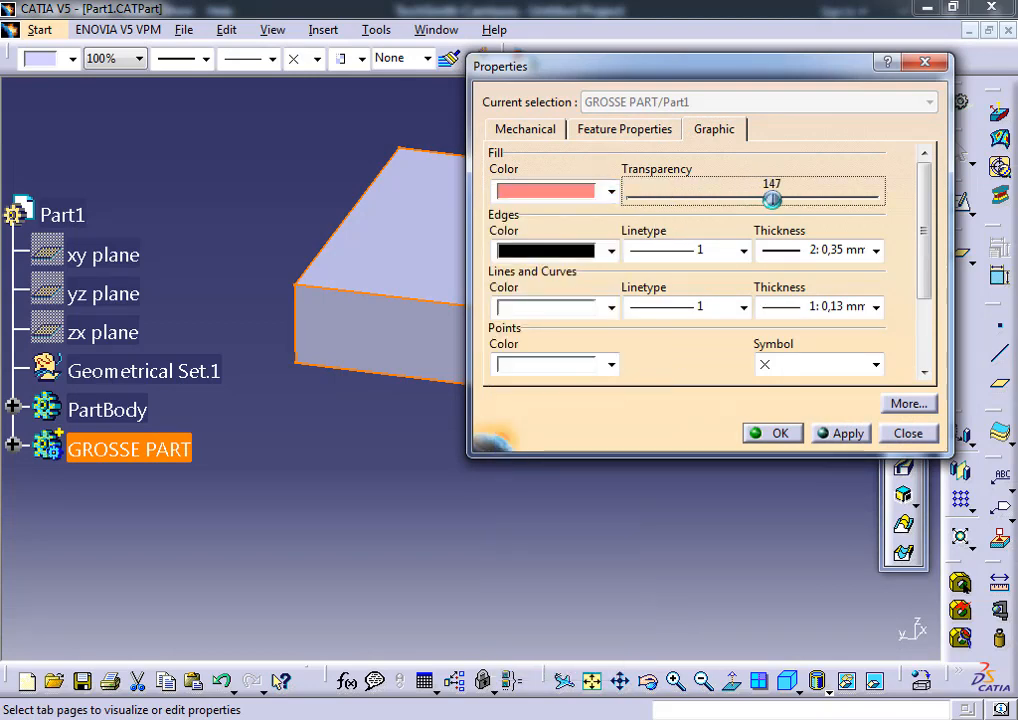
pyautogui.click(842, 433)
pyautogui.click(797, 436)
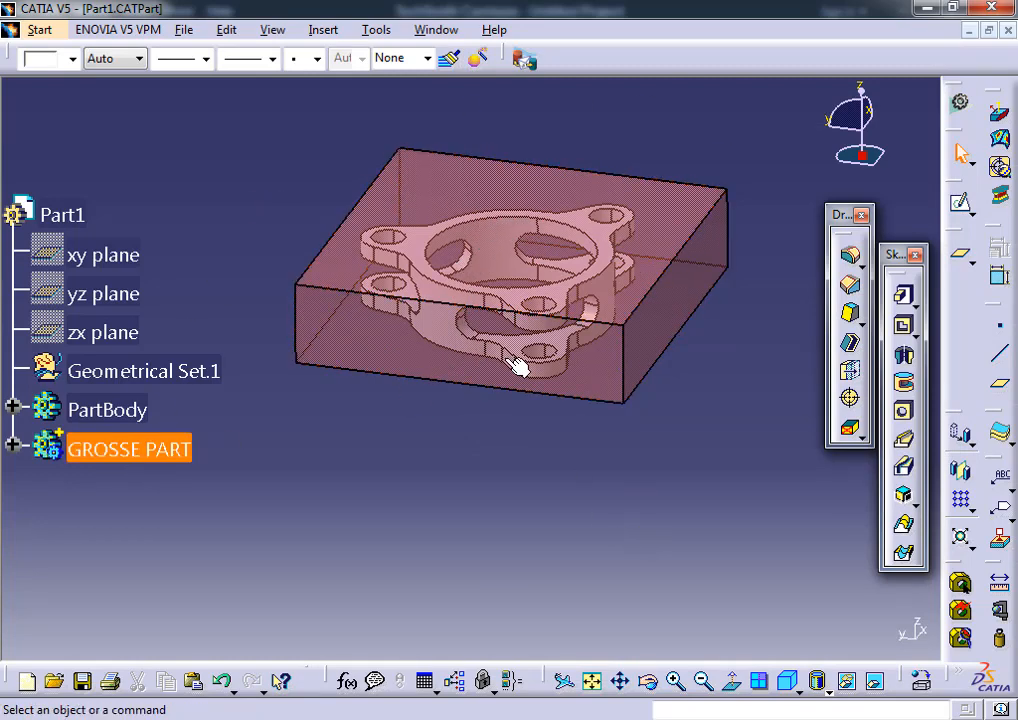
# - Switch to the Prismatic Machining workbench with the part and its stock block
pyautogui.click(39, 31)
pyautogui.moveTo(205, 178)
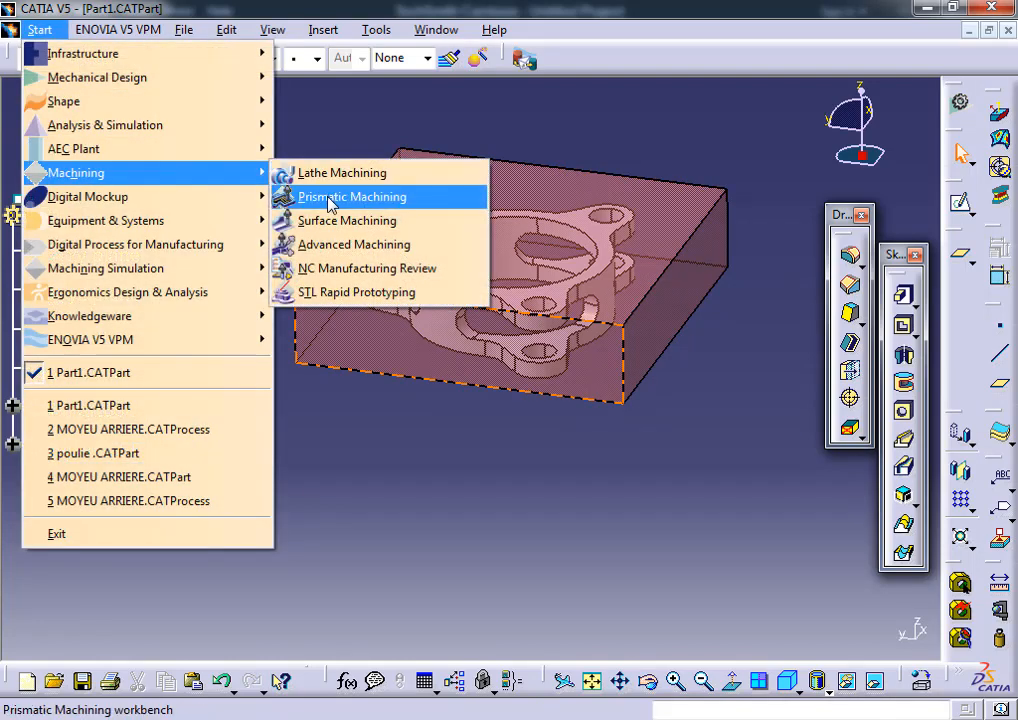
pyautogui.click(385, 199)
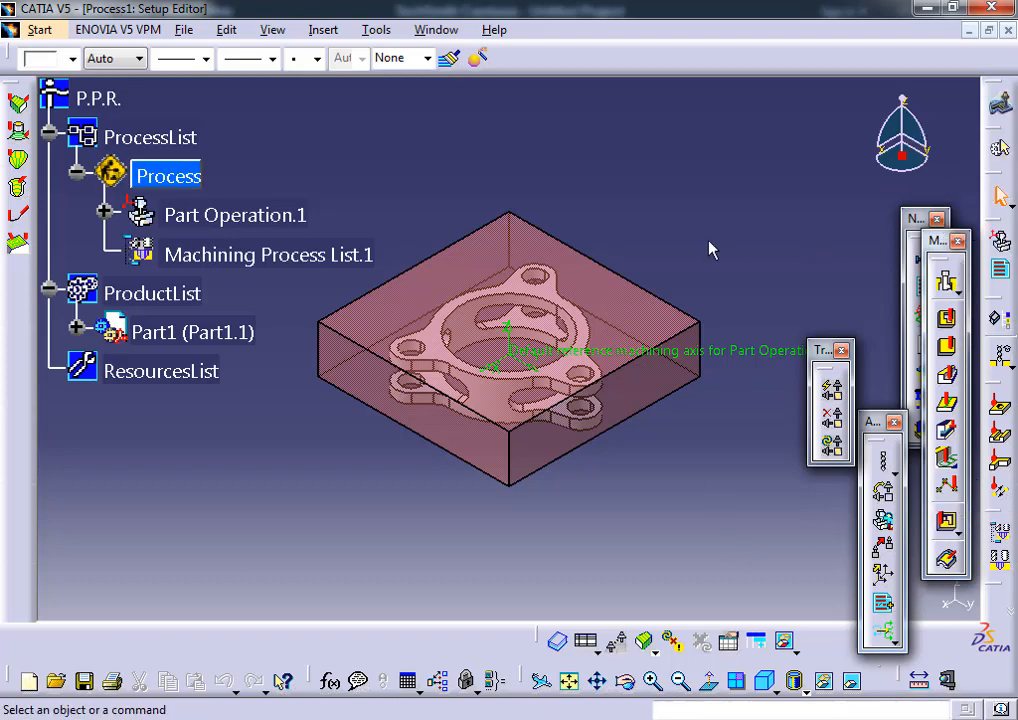
# - Open Part Operation.1, start its design part selection and expand Part1 in the tree down to its bodies
pyautogui.moveTo(507, 227); pyautogui.dragTo(483, 175, button='middle')
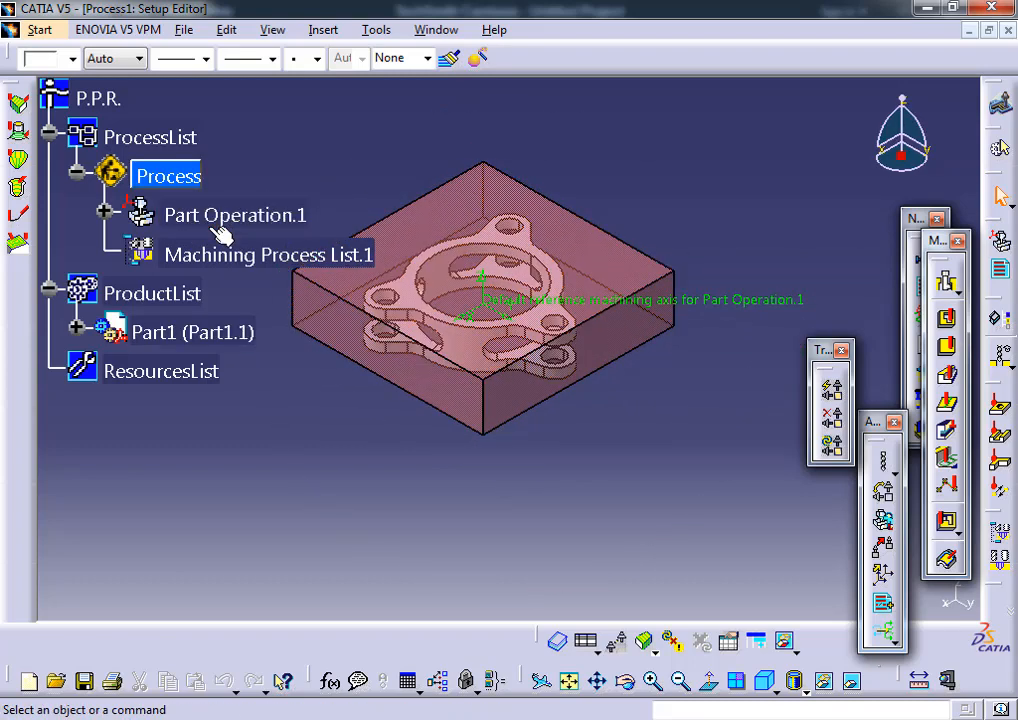
pyautogui.doubleClick(192, 228)
pyautogui.moveTo(603, 105); pyautogui.dragTo(729, 111)
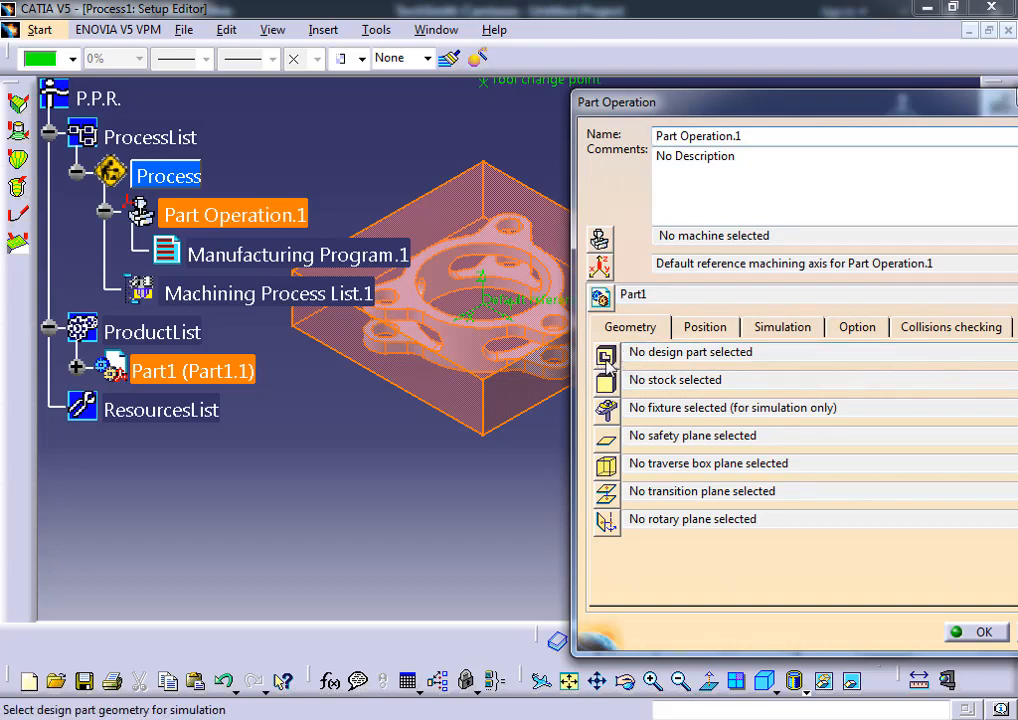
pyautogui.click(607, 357)
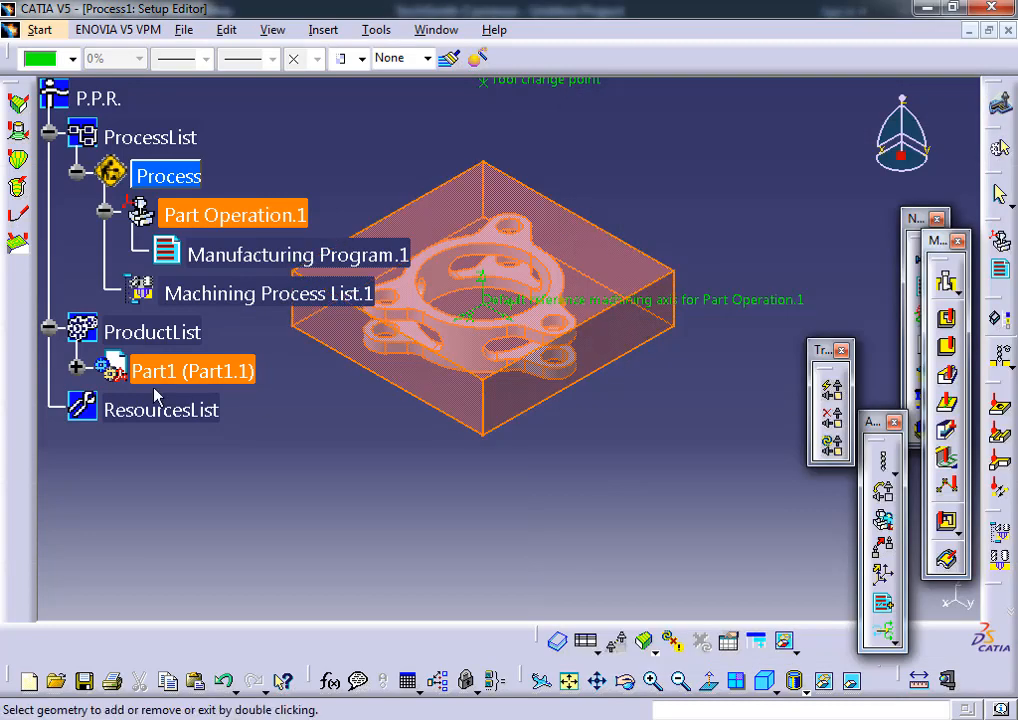
pyautogui.click(77, 368)
pyautogui.click(102, 409)
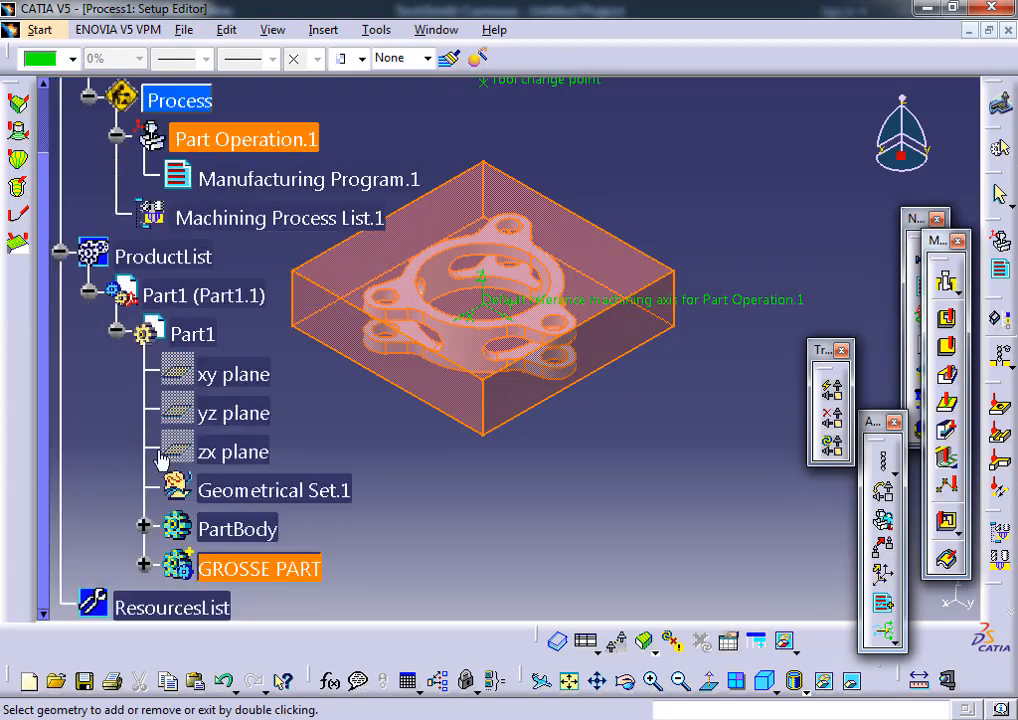
# - Pick the GROSSE PART body as design part, and hide the stock block and restore it from the hidden space
pyautogui.click(203, 565)
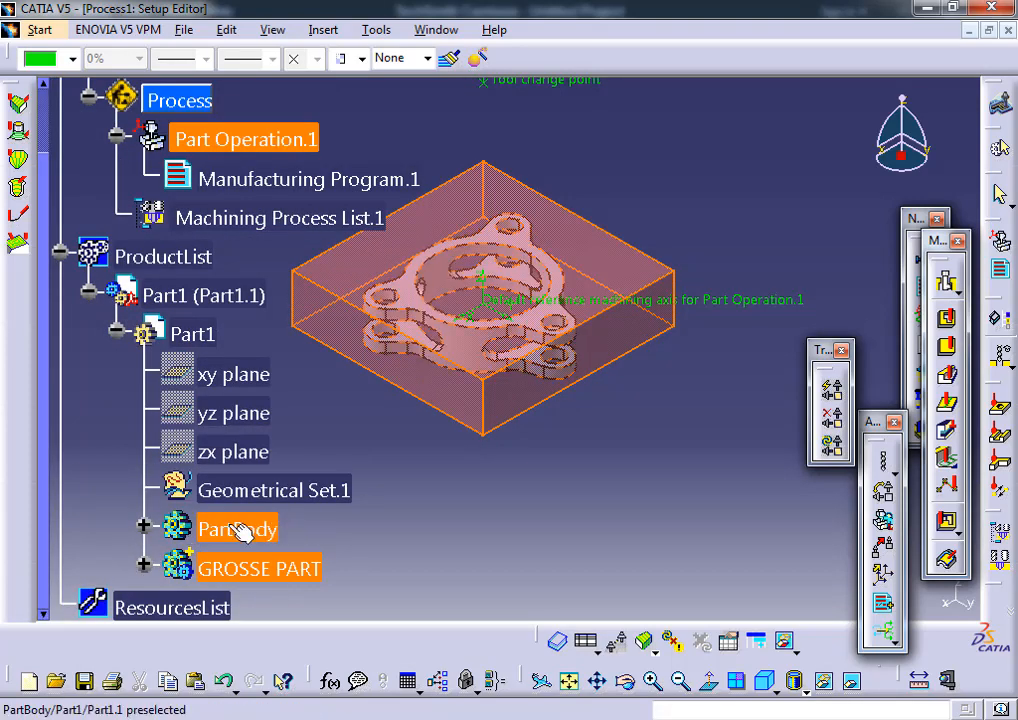
pyautogui.rightClick(560, 212)
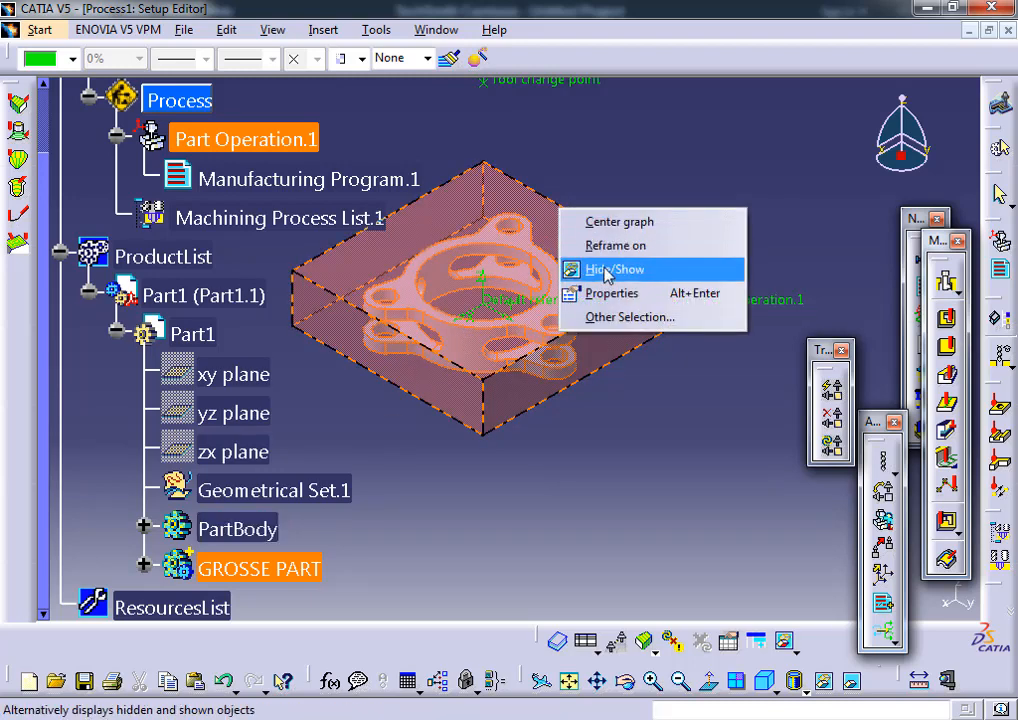
pyautogui.click(607, 272)
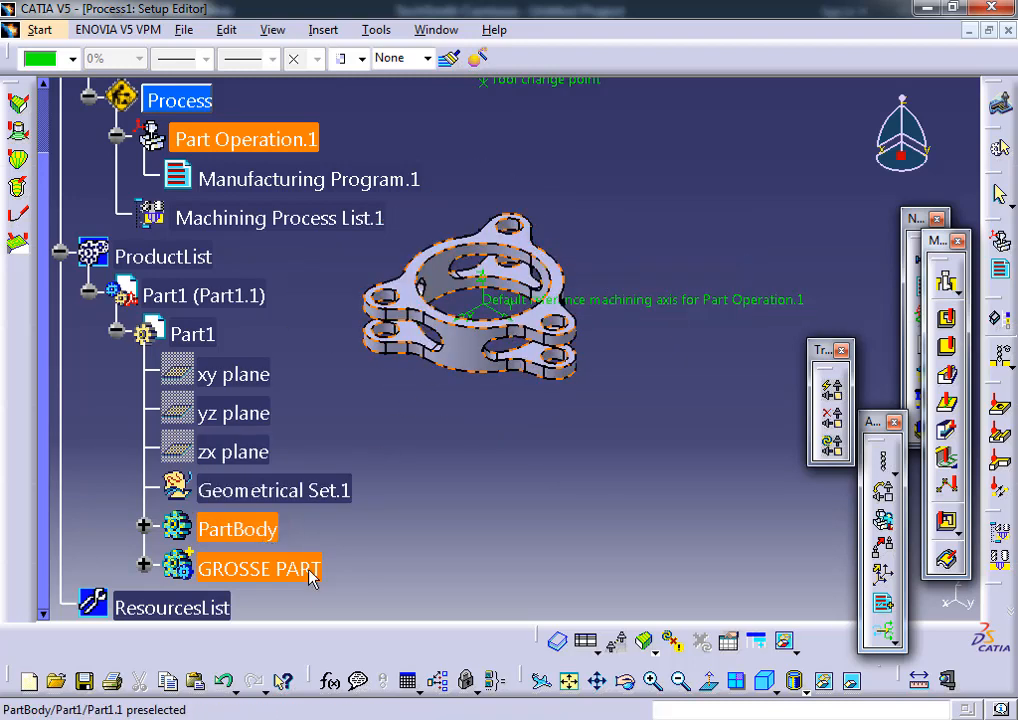
pyautogui.click(856, 683)
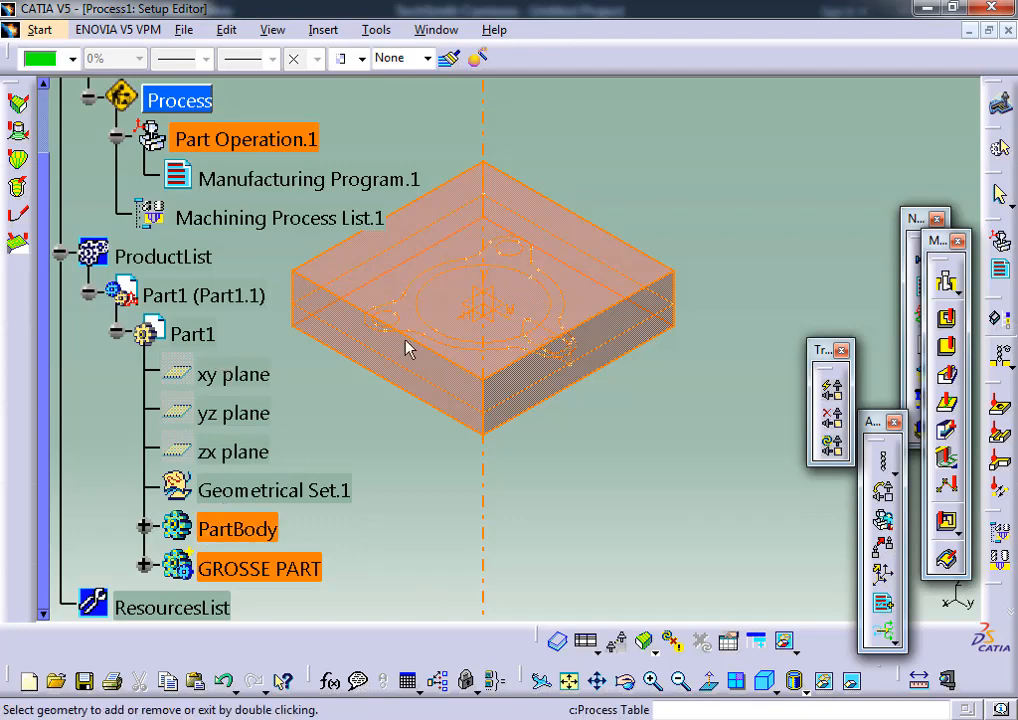
pyautogui.rightClick(582, 243)
pyautogui.click(630, 302)
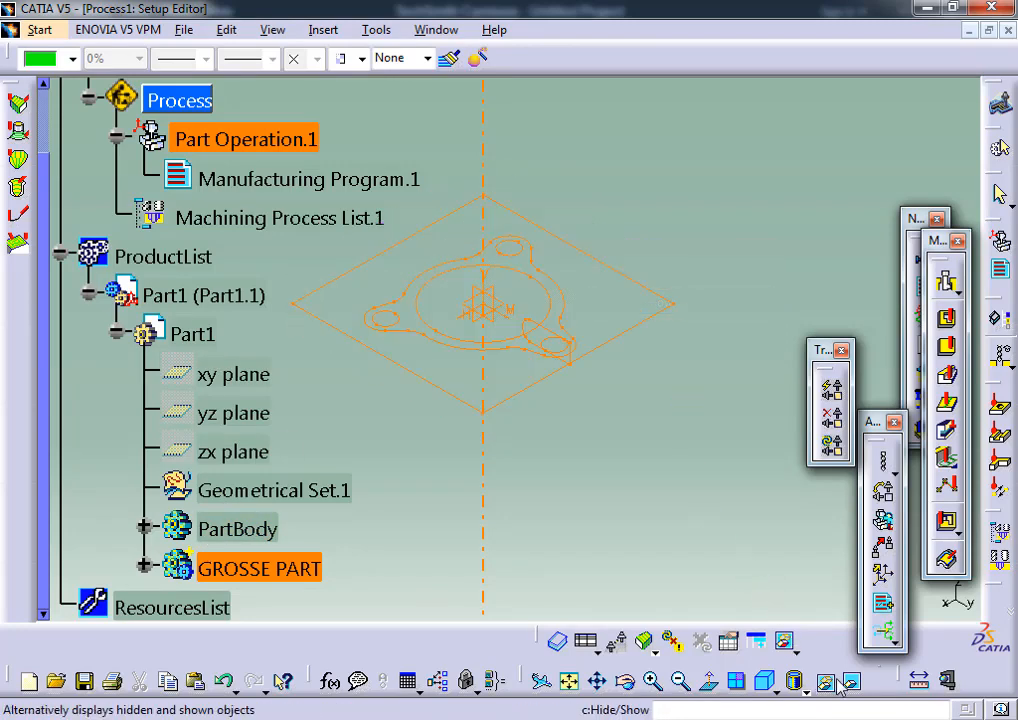
pyautogui.click(853, 682)
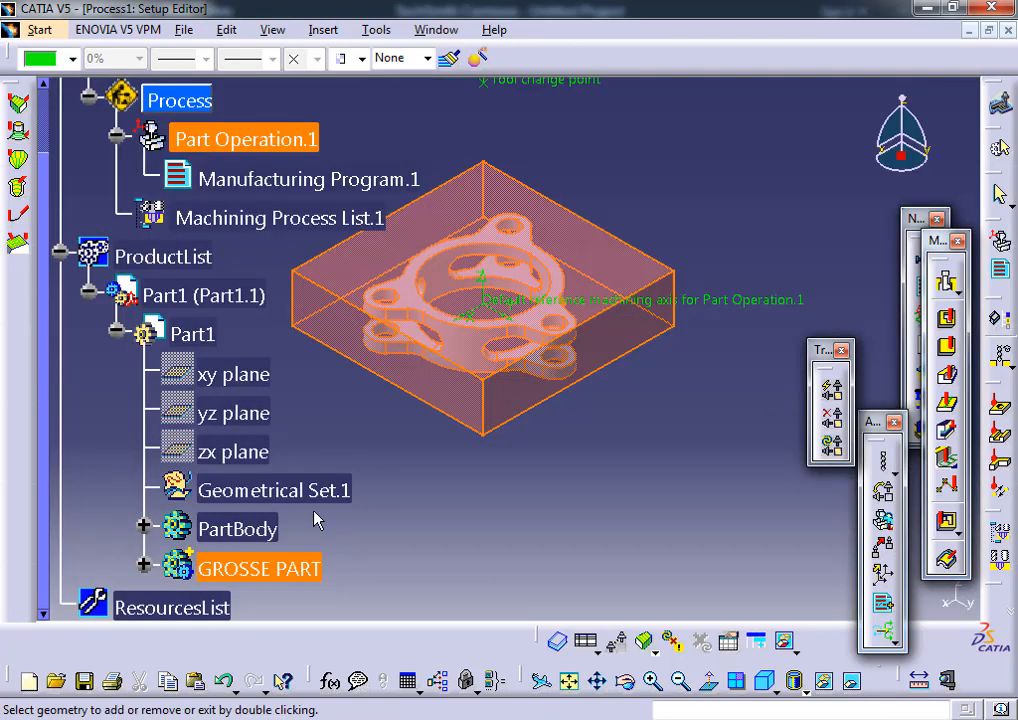
# - Add PartBody to the design part selection of Part Operation.1 and reset that selection
pyautogui.doubleClick(240, 531)
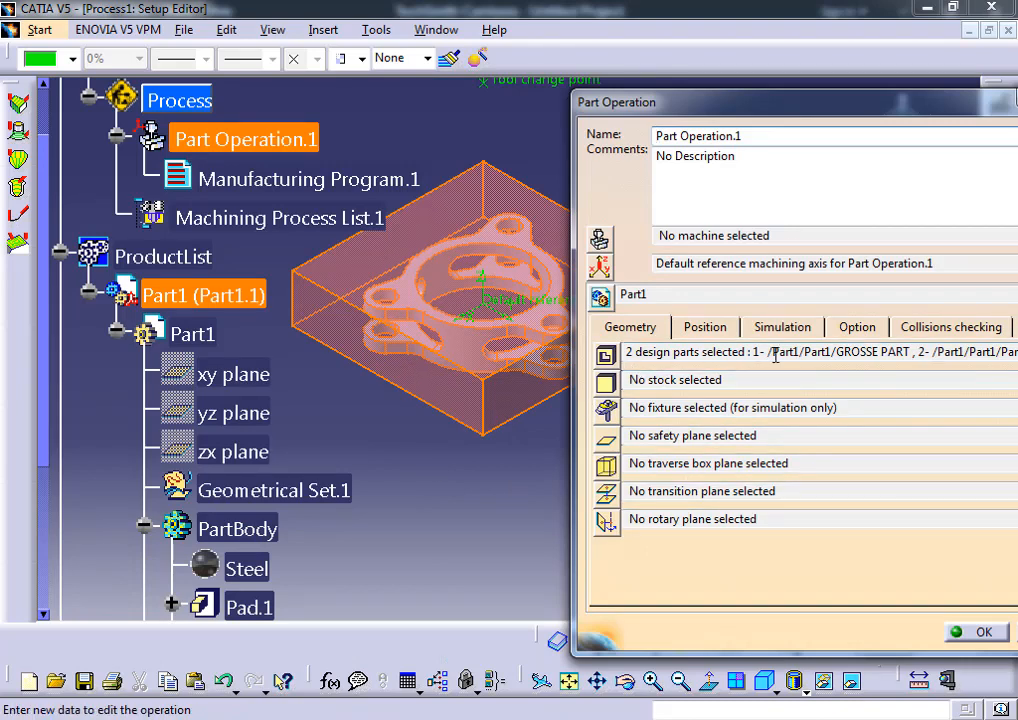
pyautogui.moveTo(711, 103); pyautogui.dragTo(428, 88)
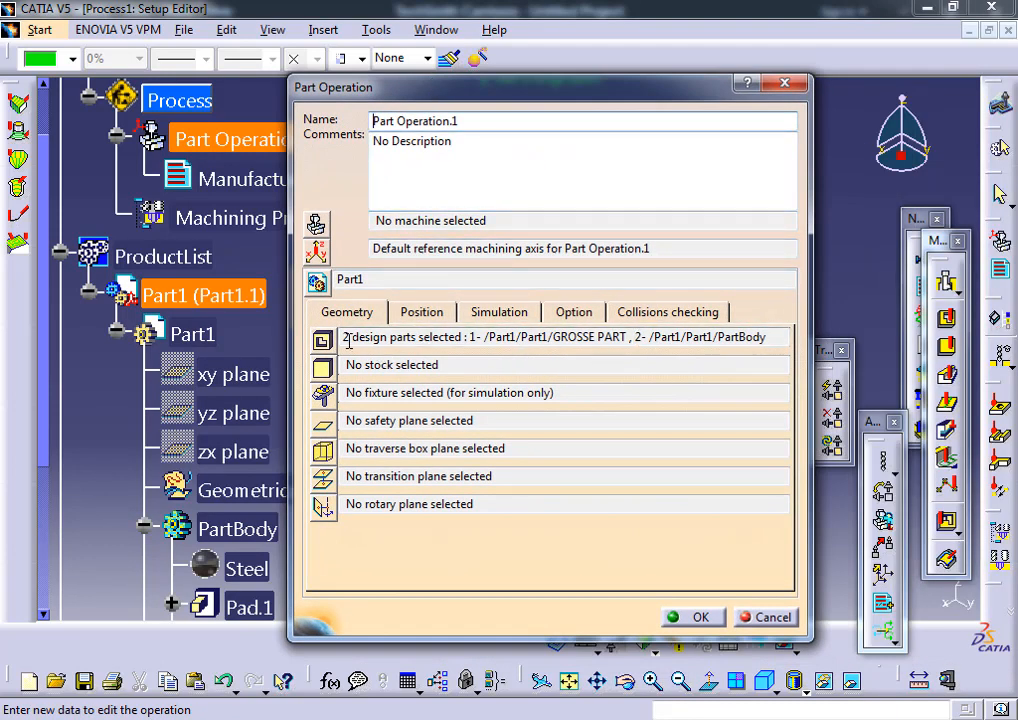
pyautogui.rightClick(438, 337)
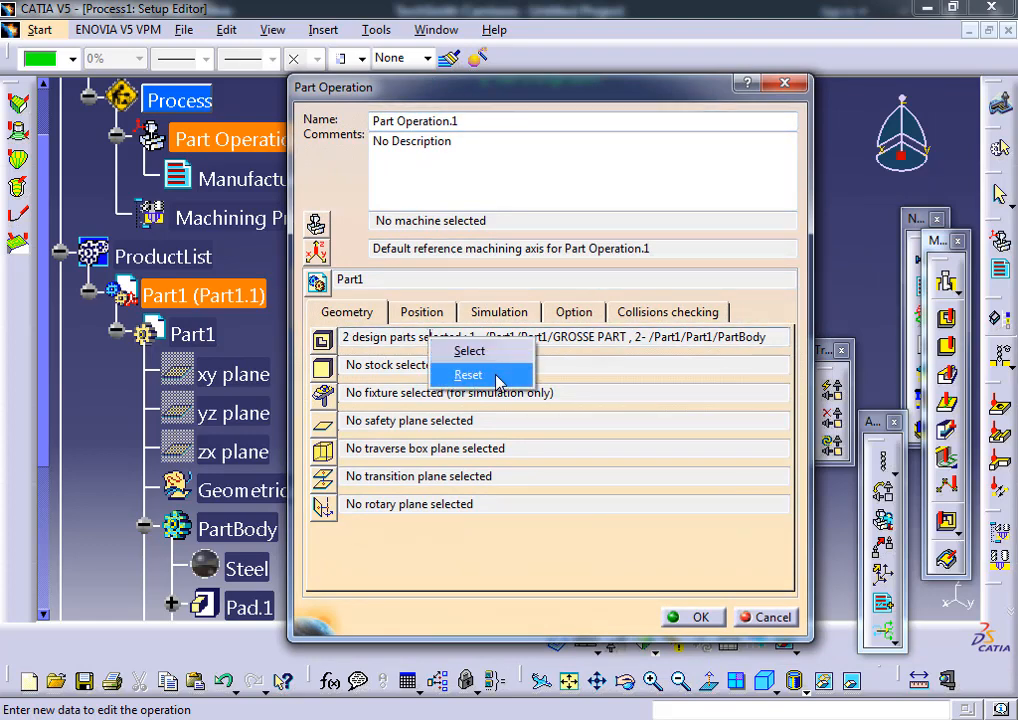
pyautogui.click(495, 374)
# - Assign PartBody as the design part and the GROSSE PART body as the stock of Part Operation.1
pyautogui.click(325, 342)
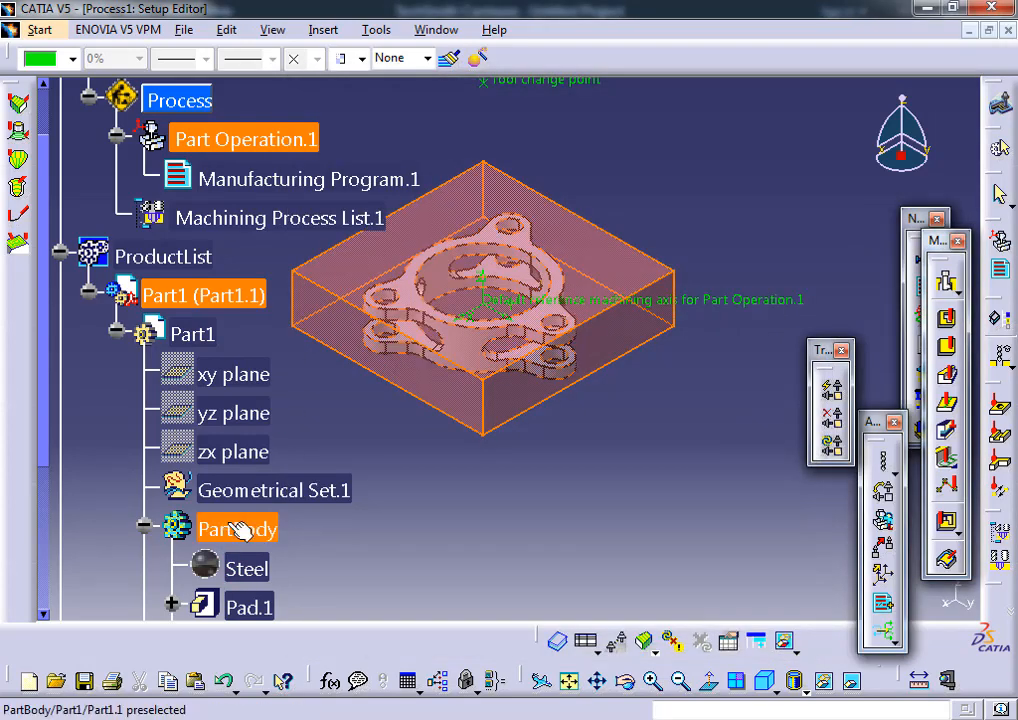
pyautogui.doubleClick(241, 530)
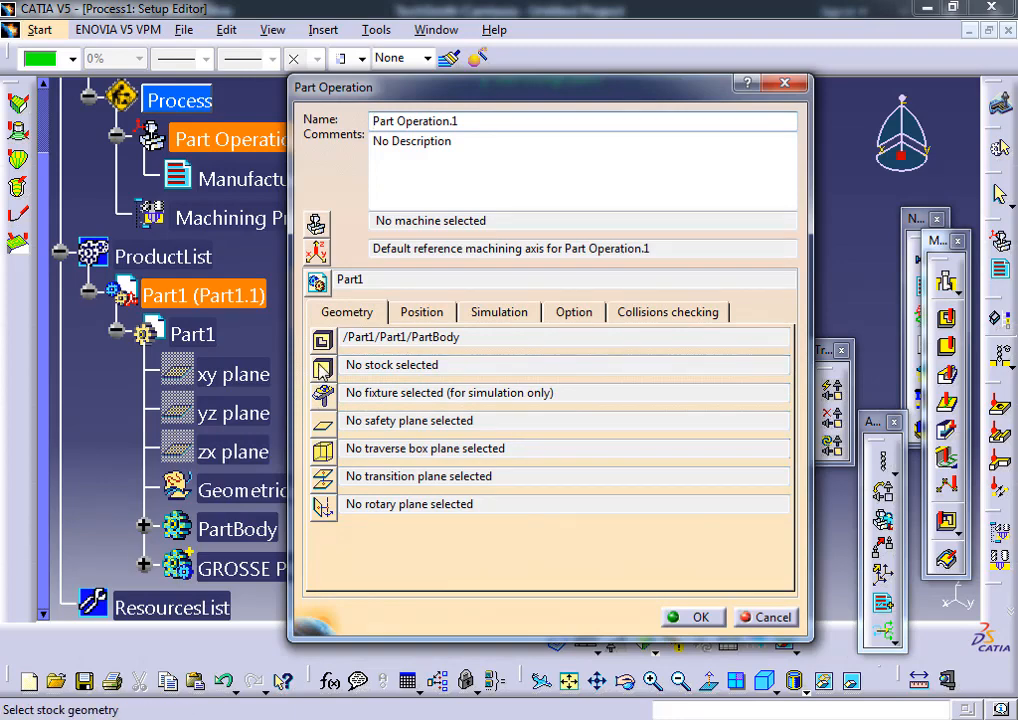
pyautogui.click(322, 368)
pyautogui.scroll(-1, 257, 486)
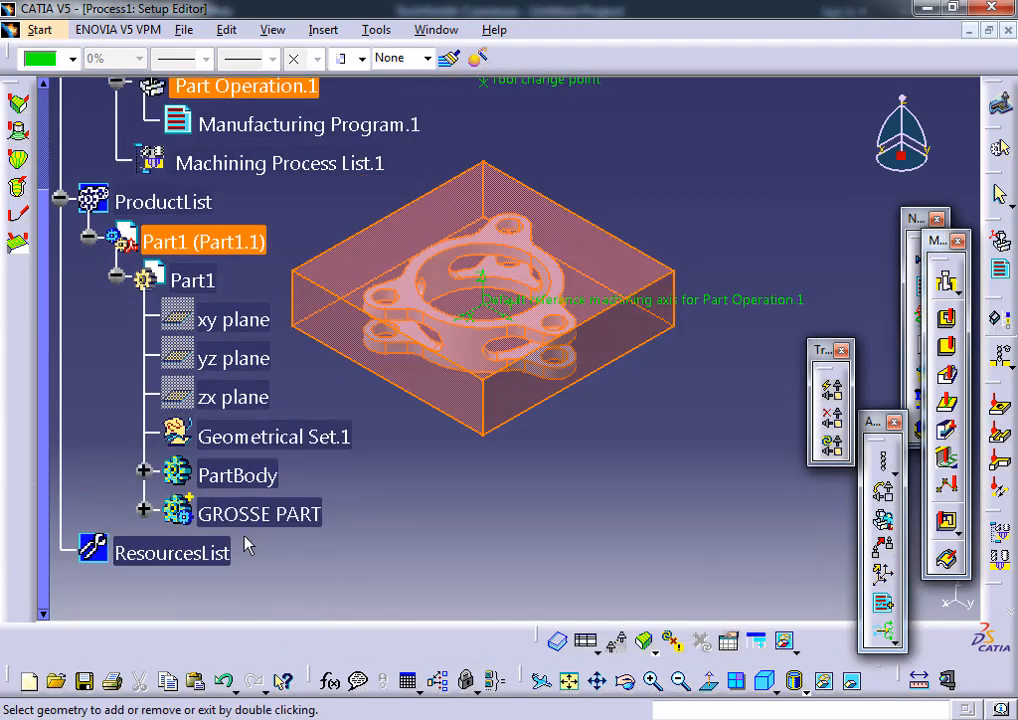
pyautogui.doubleClick(286, 518)
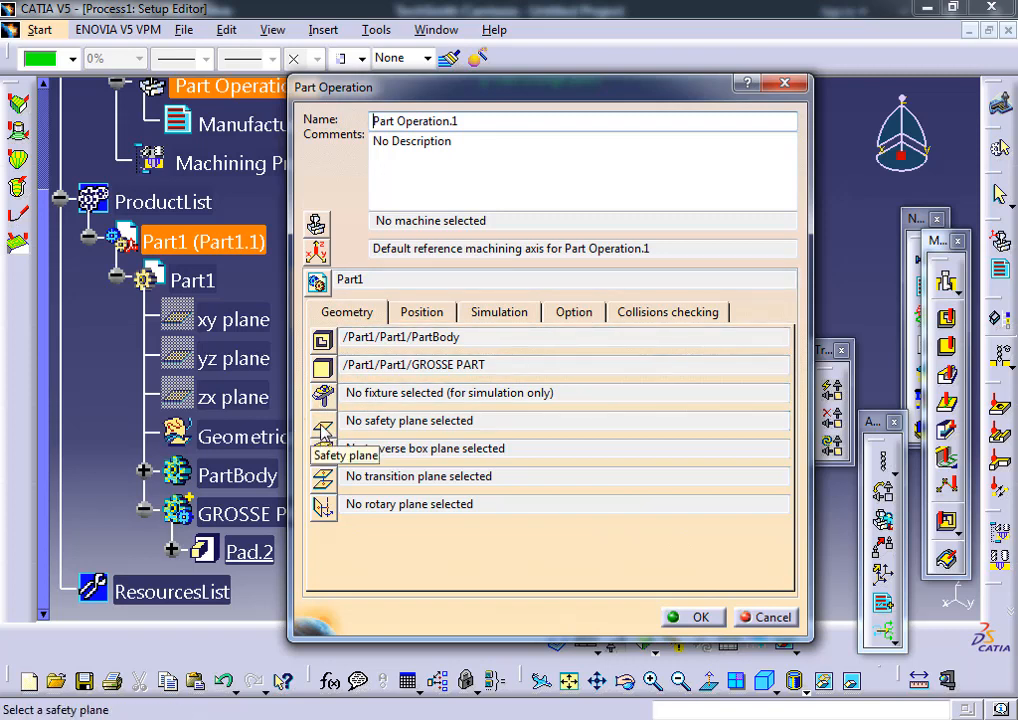
# - Set the stock block's upper face as safety plane and place the reference machining axis origin on the block's rear upper corner
pyautogui.click(329, 430)
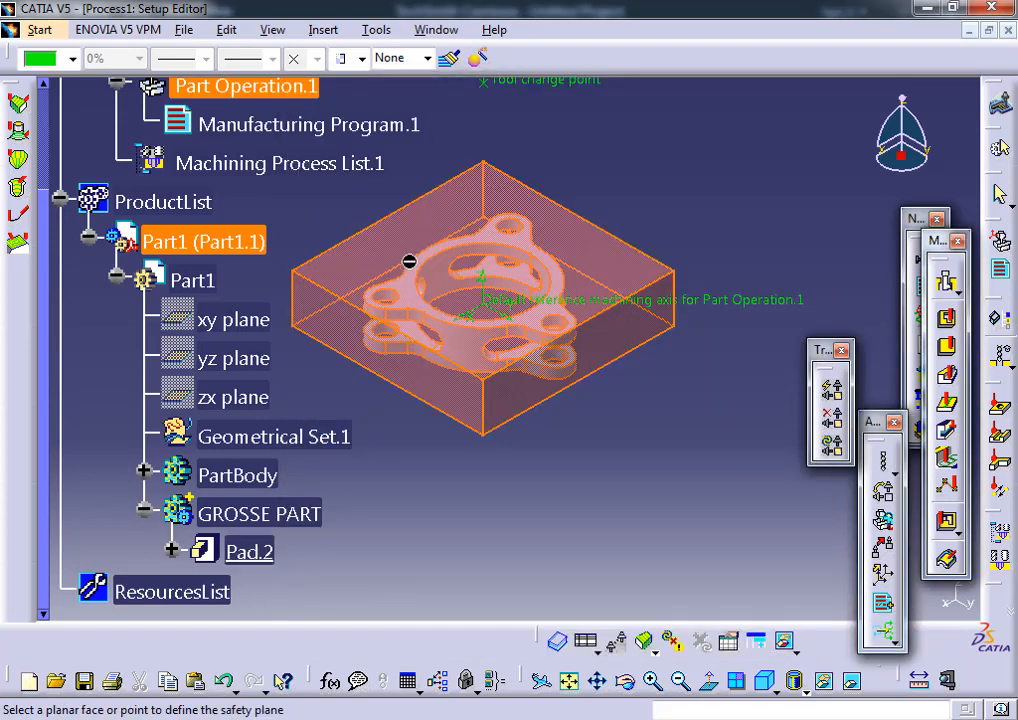
pyautogui.click(440, 215)
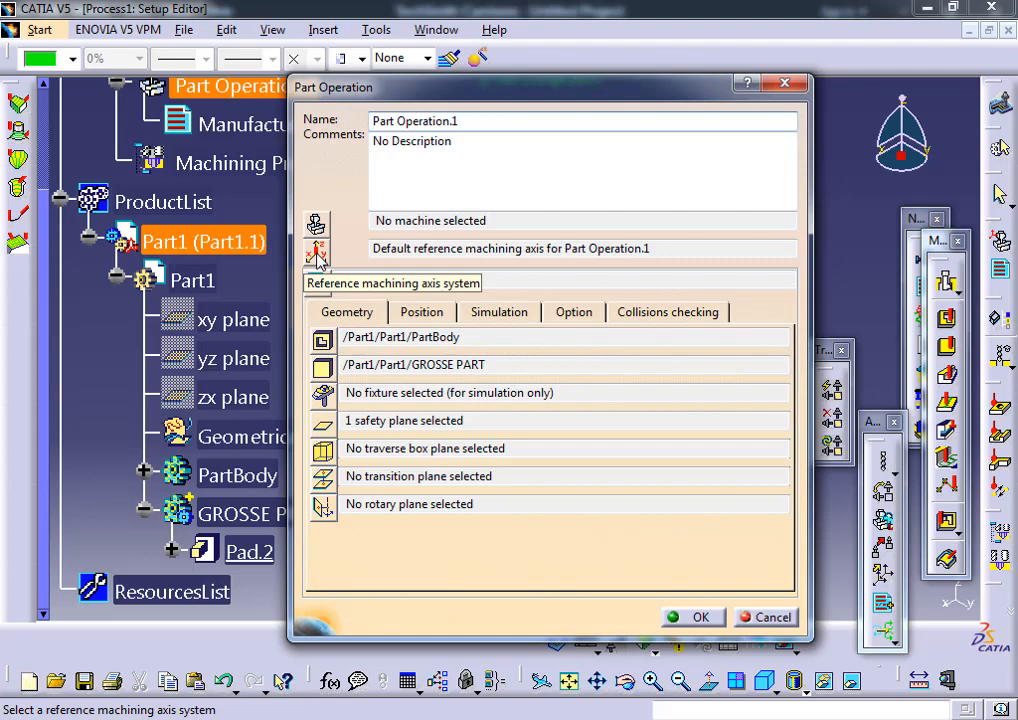
pyautogui.click(316, 254)
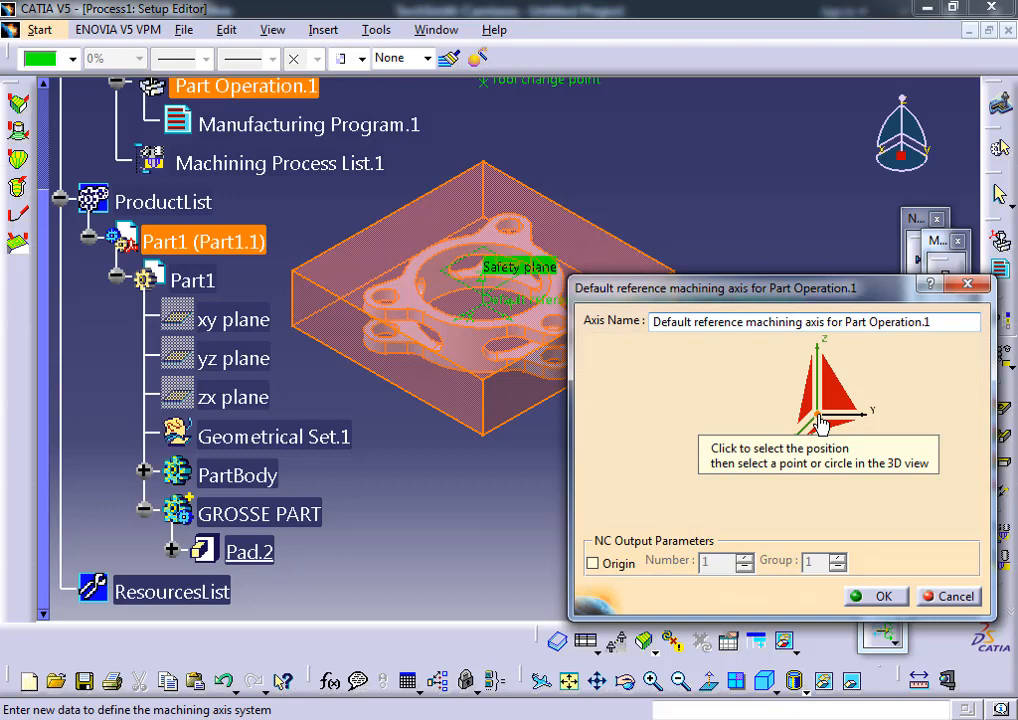
pyautogui.click(819, 420)
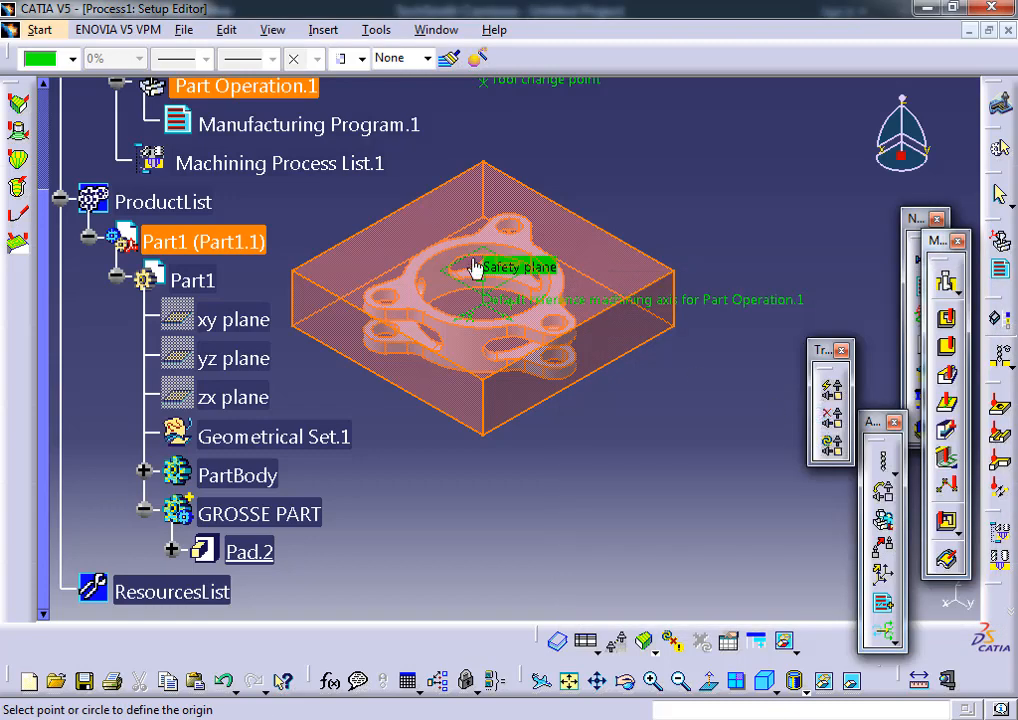
pyautogui.click(485, 160)
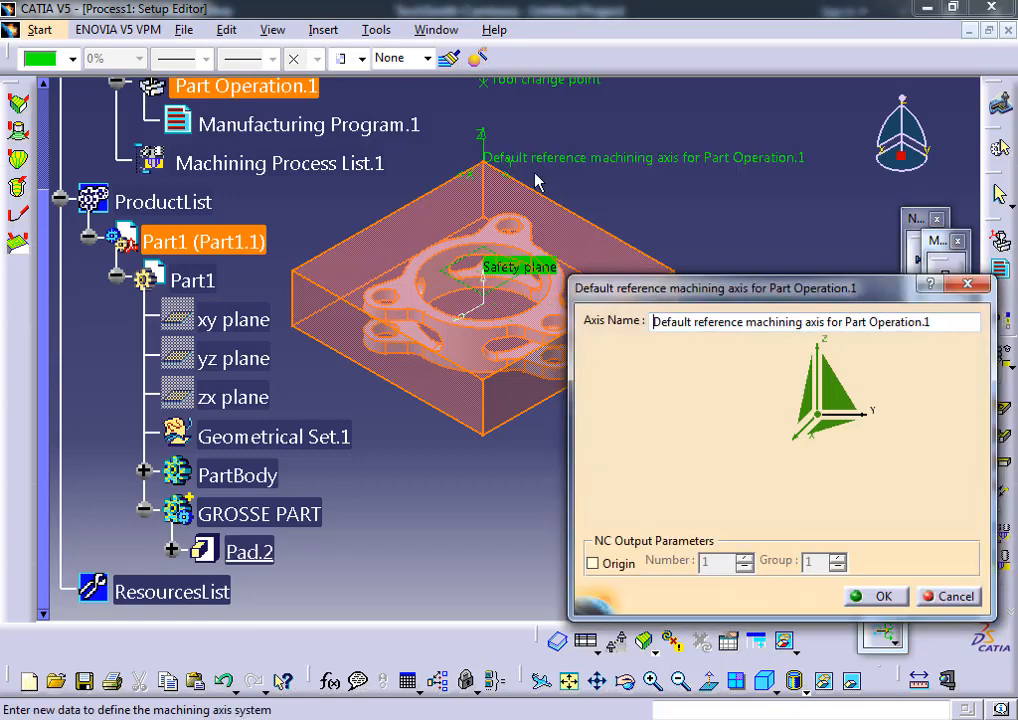
pyautogui.moveTo(485, 160); pyautogui.dragTo(383, 160, button='middle')
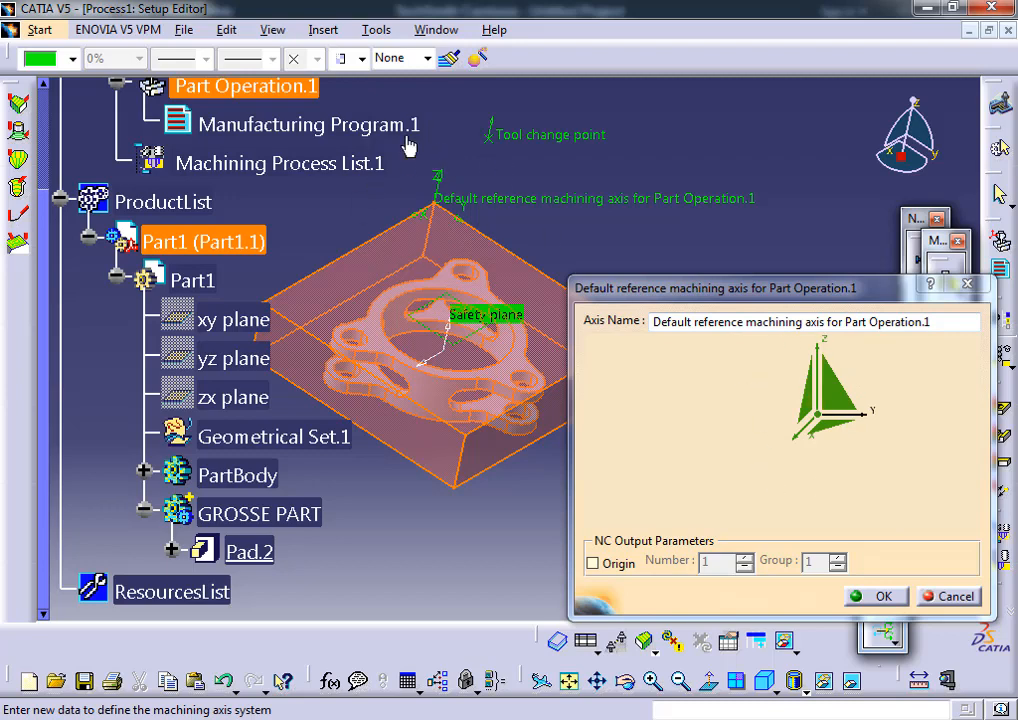
pyautogui.click(878, 597)
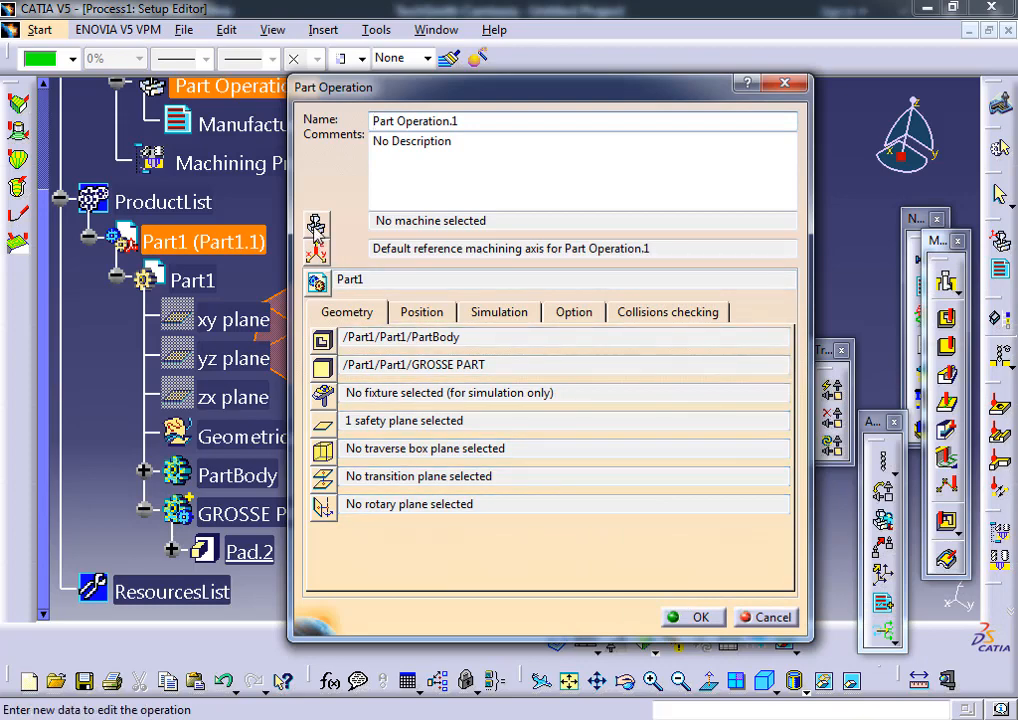
# - Assign a 3-axis machine to Part Operation.1 with controller emulator fanuc5x_abtable.ce and post processor fanuc0.lib
pyautogui.click(330, 228)
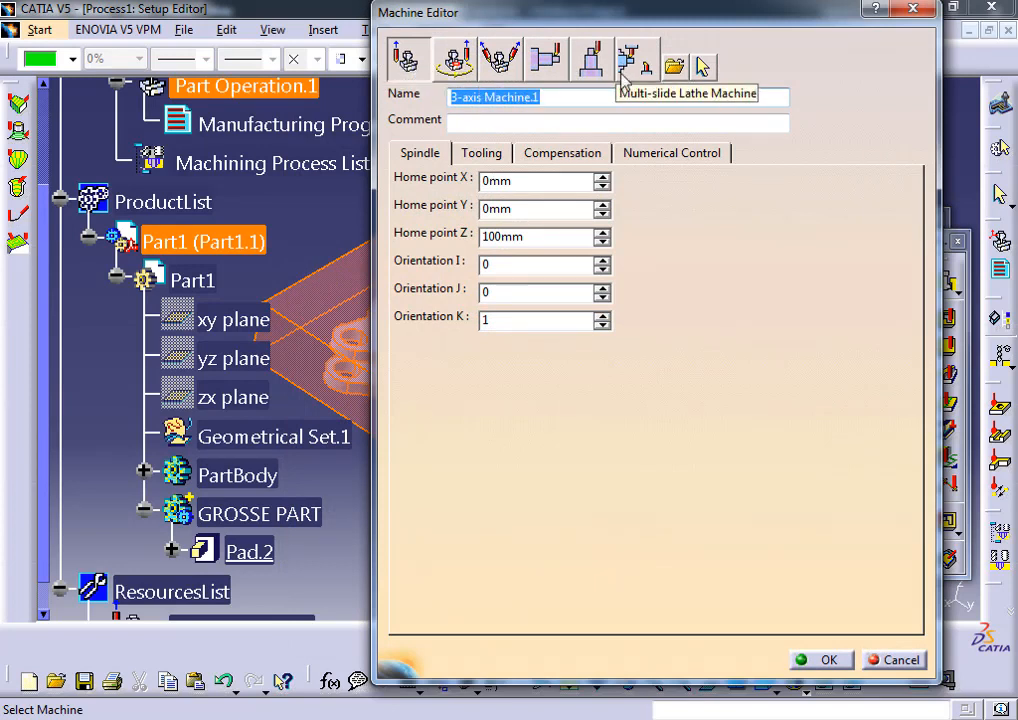
pyautogui.click(665, 157)
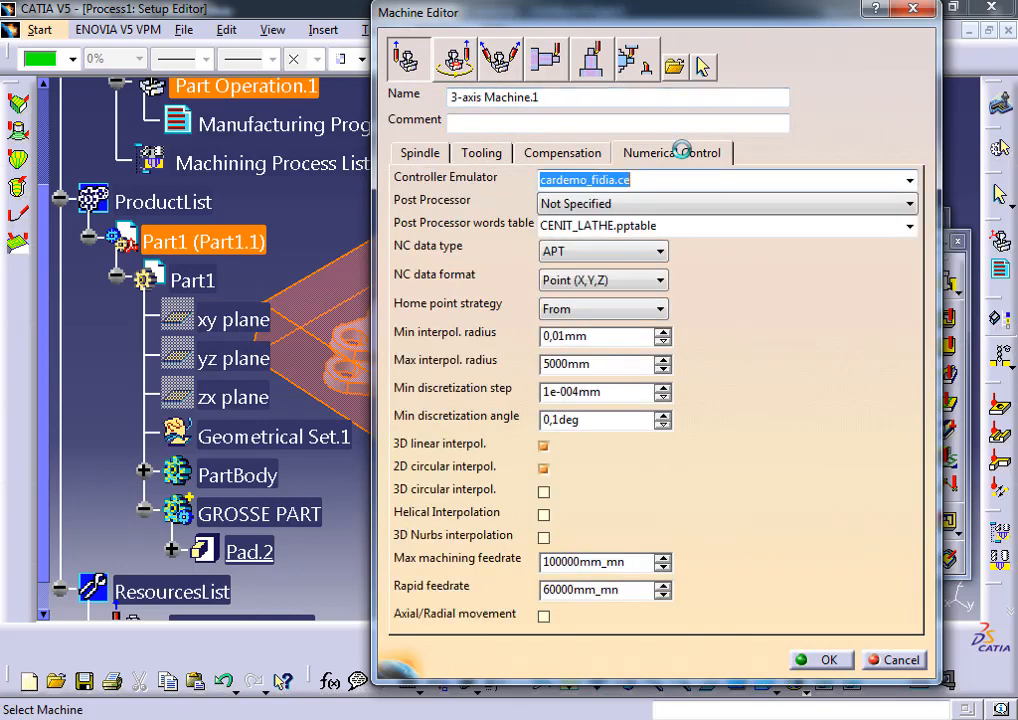
pyautogui.click(909, 181)
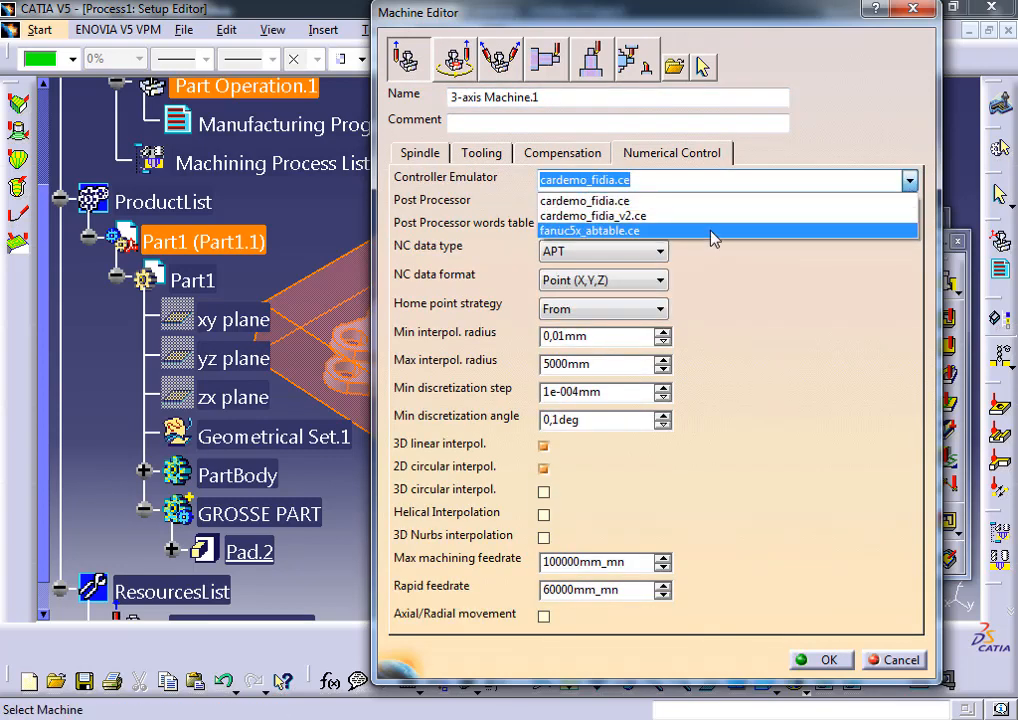
pyautogui.click(713, 232)
pyautogui.click(668, 202)
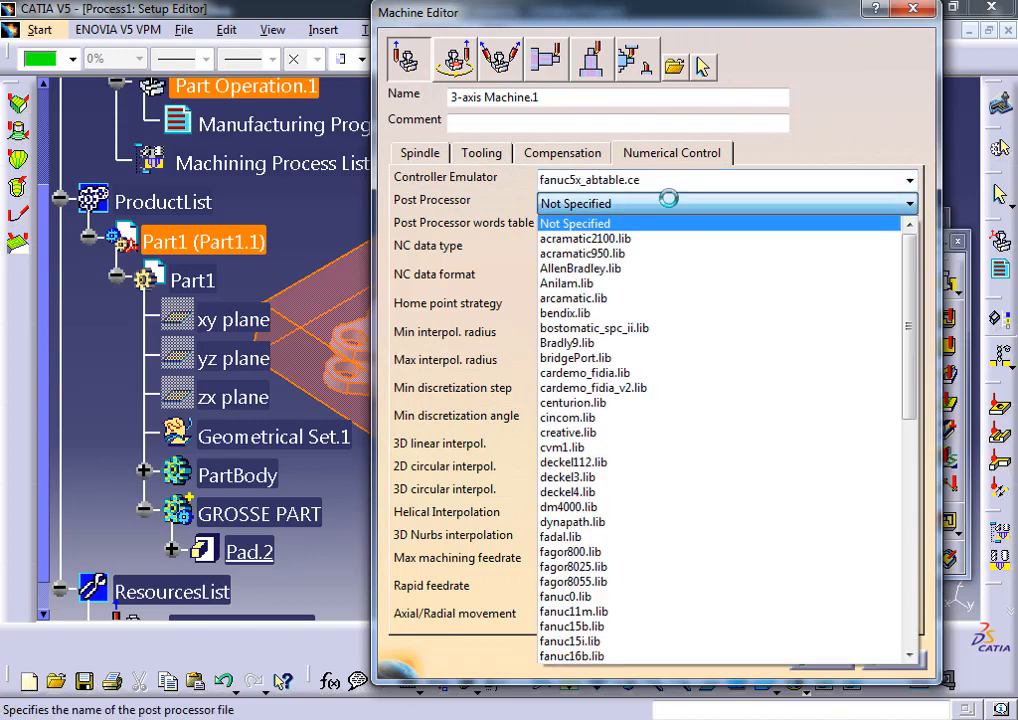
pyautogui.scroll(-1, 673, 480)
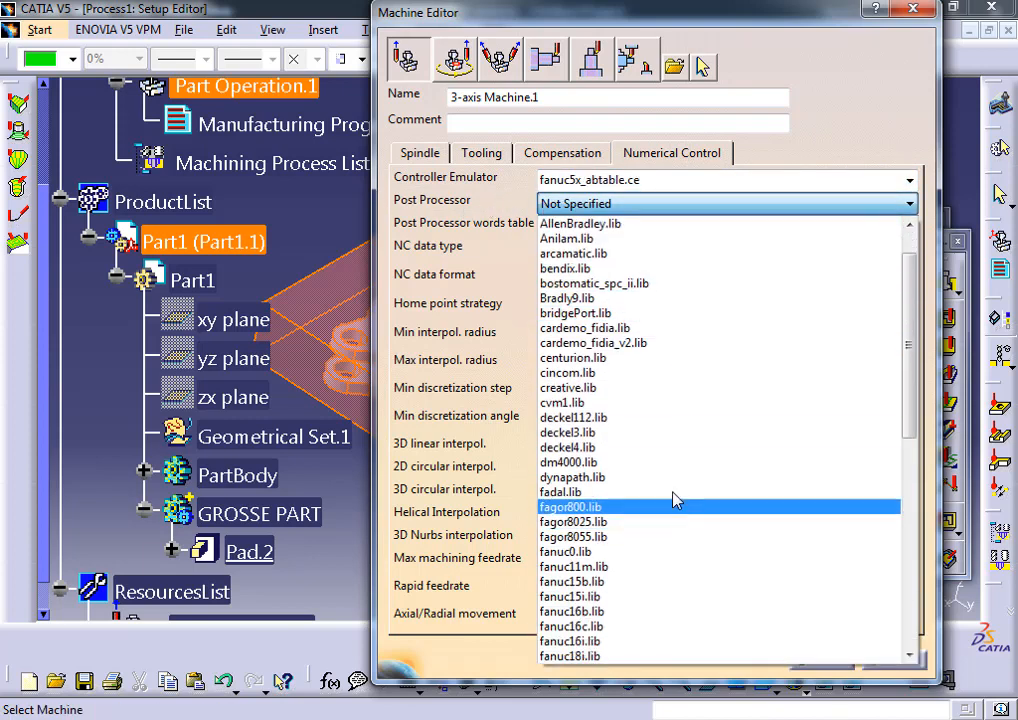
pyautogui.scroll(-1, 665, 466)
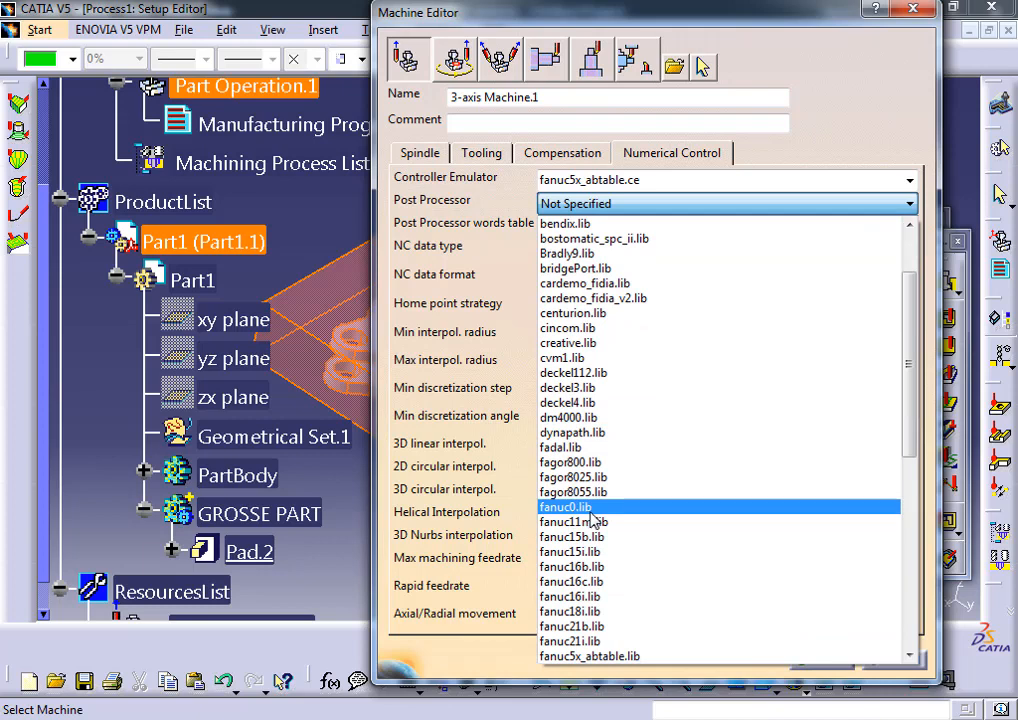
pyautogui.click(592, 507)
# - Set the machine's post processor words table to IMS.pptable and NC data type to ISO, and confirm the part operation
pyautogui.click(909, 226)
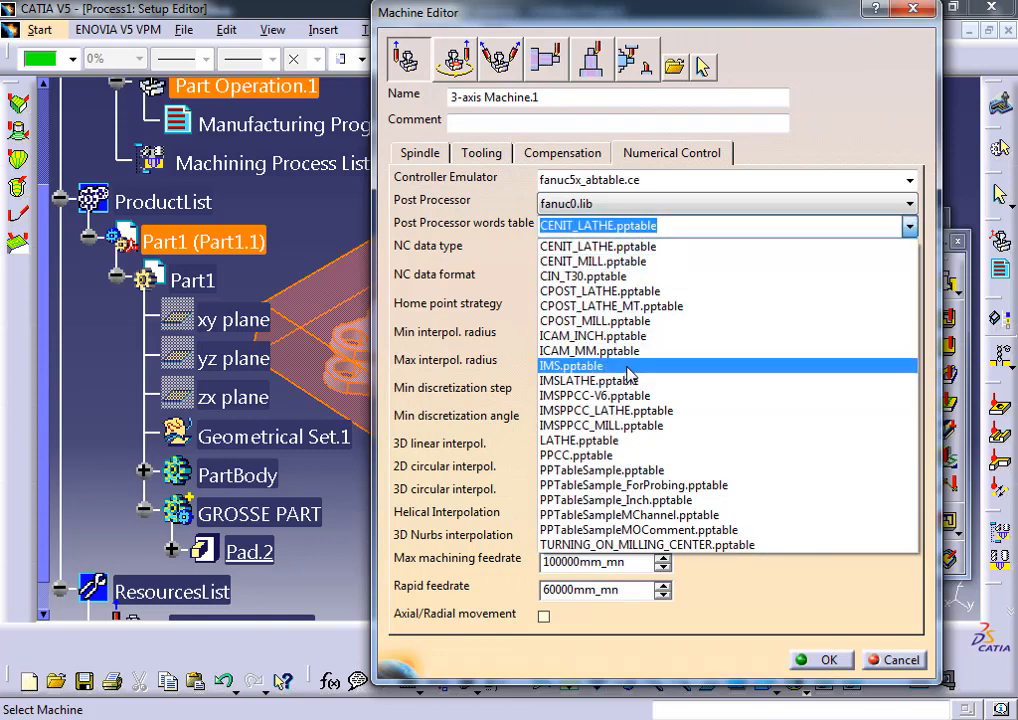
pyautogui.click(628, 368)
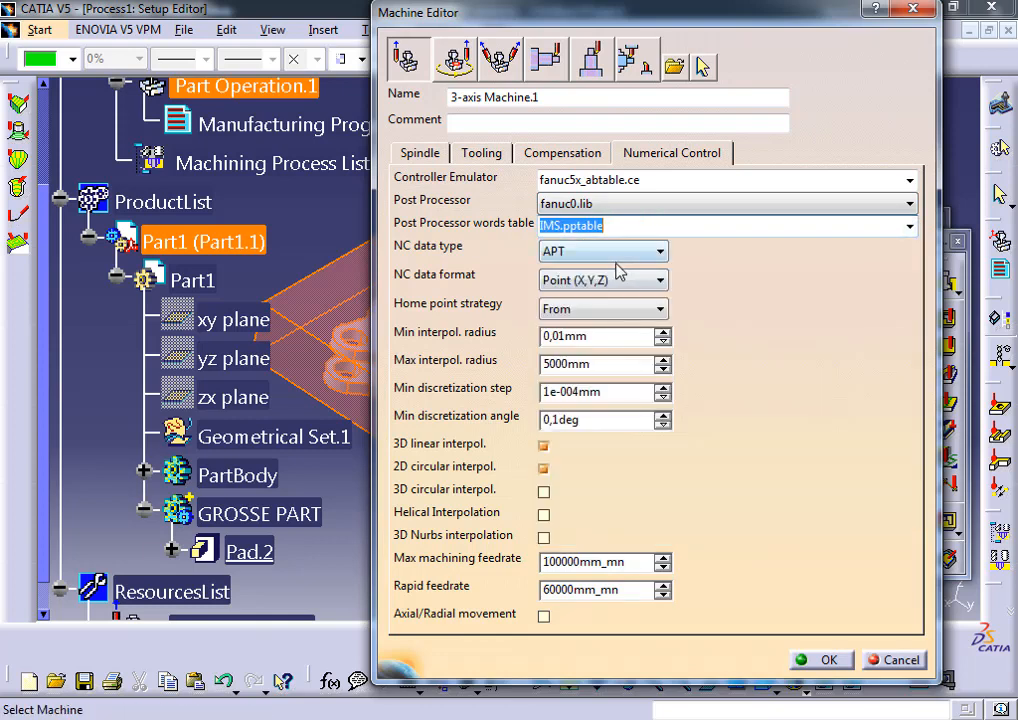
pyautogui.click(658, 251)
pyautogui.click(587, 317)
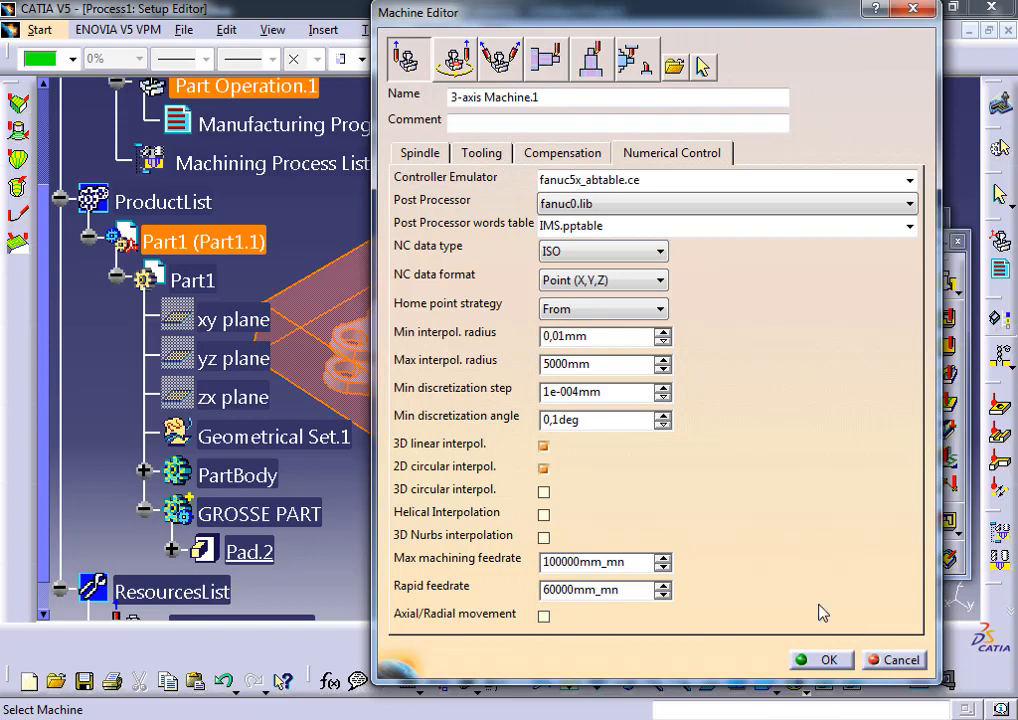
pyautogui.click(829, 661)
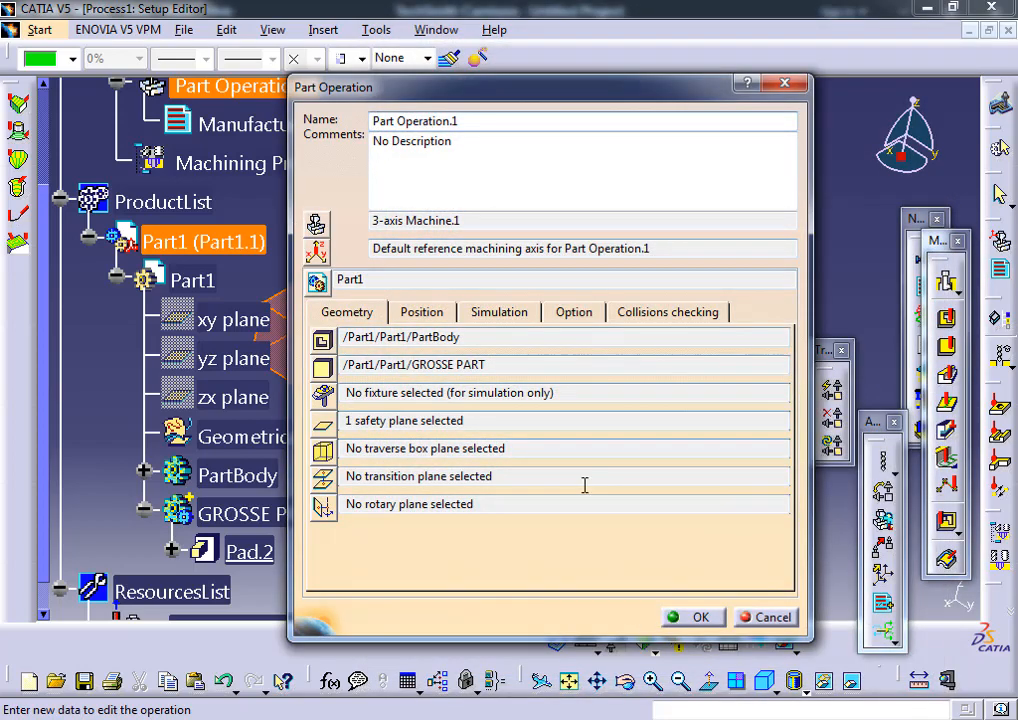
pyautogui.click(688, 617)
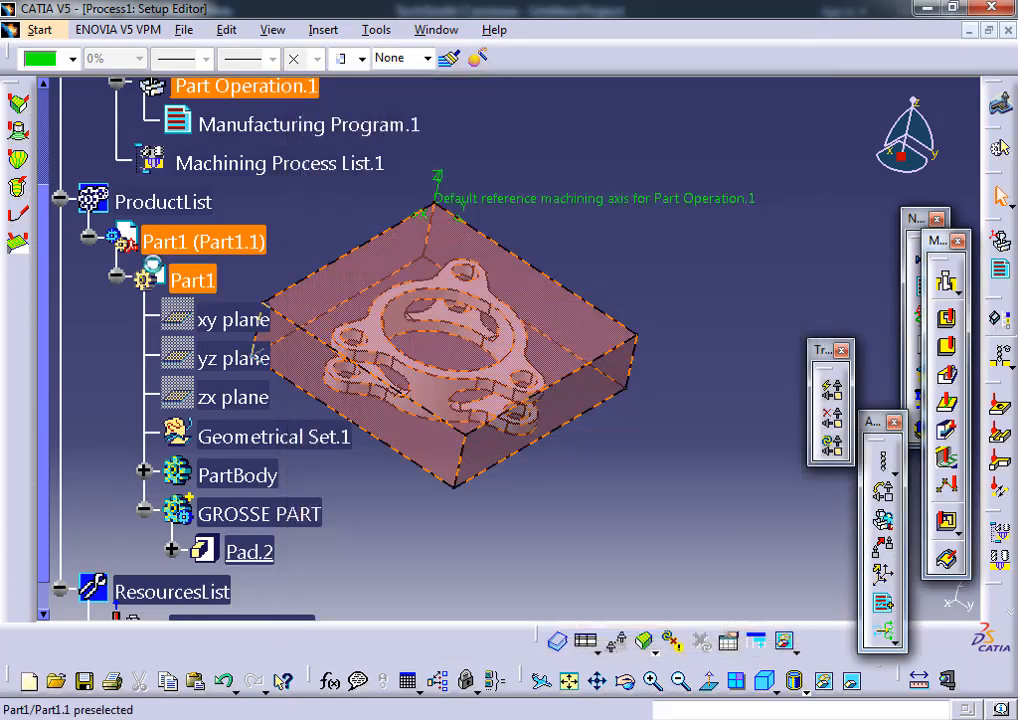
pyautogui.click(89, 236)
pyautogui.moveTo(652, 230); pyautogui.dragTo(634, 261, button='middle')
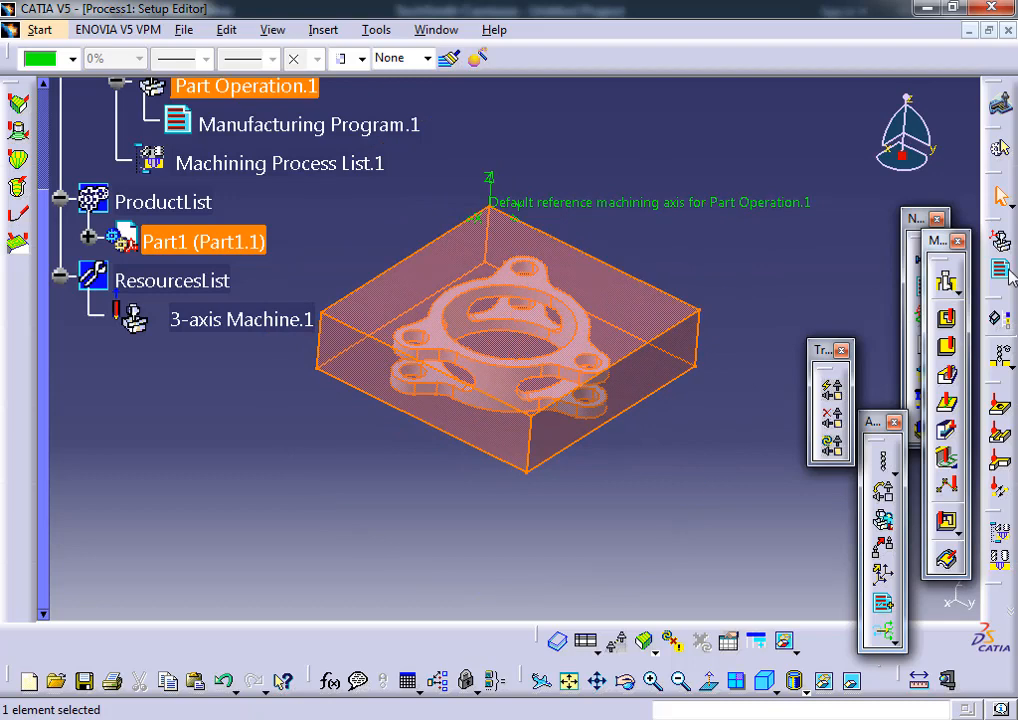
# - Try to insert a Facing operation while Part Operation.1 is still selected
pyautogui.click(951, 355)
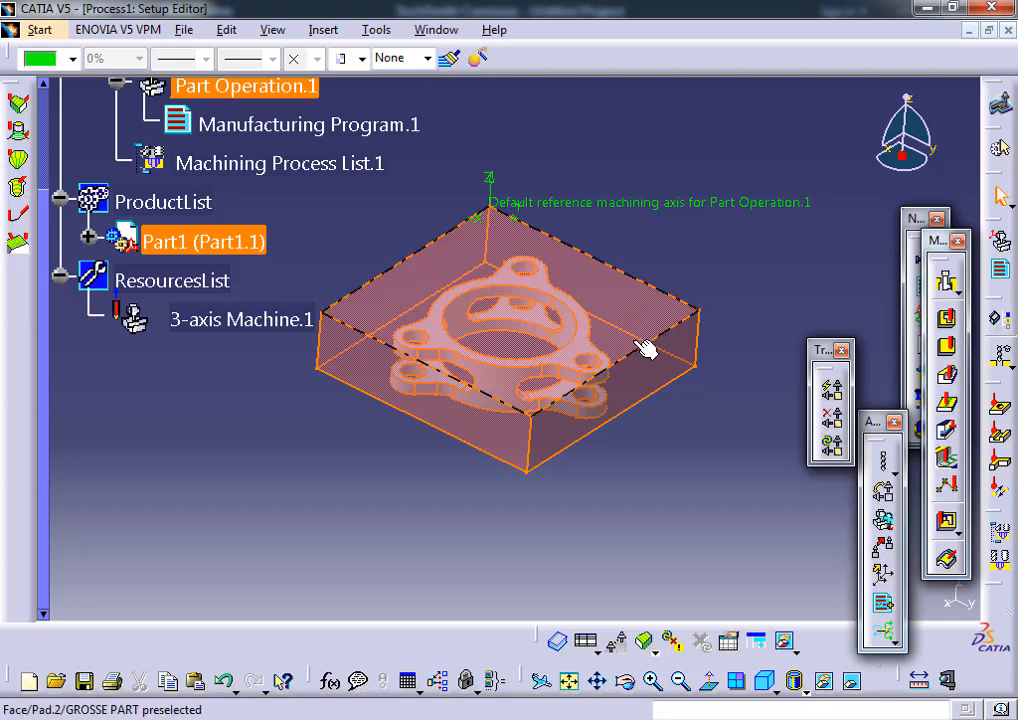
pyautogui.moveTo(650, 350); pyautogui.dragTo(650, 308, button='middle')
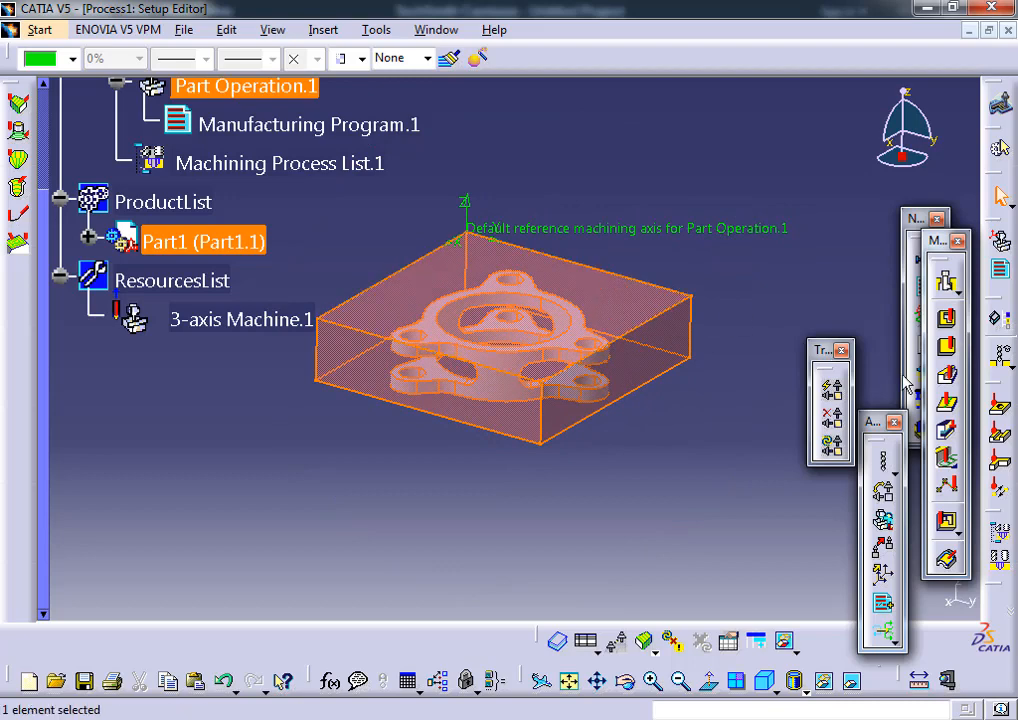
pyautogui.click(948, 350)
pyautogui.click(585, 414)
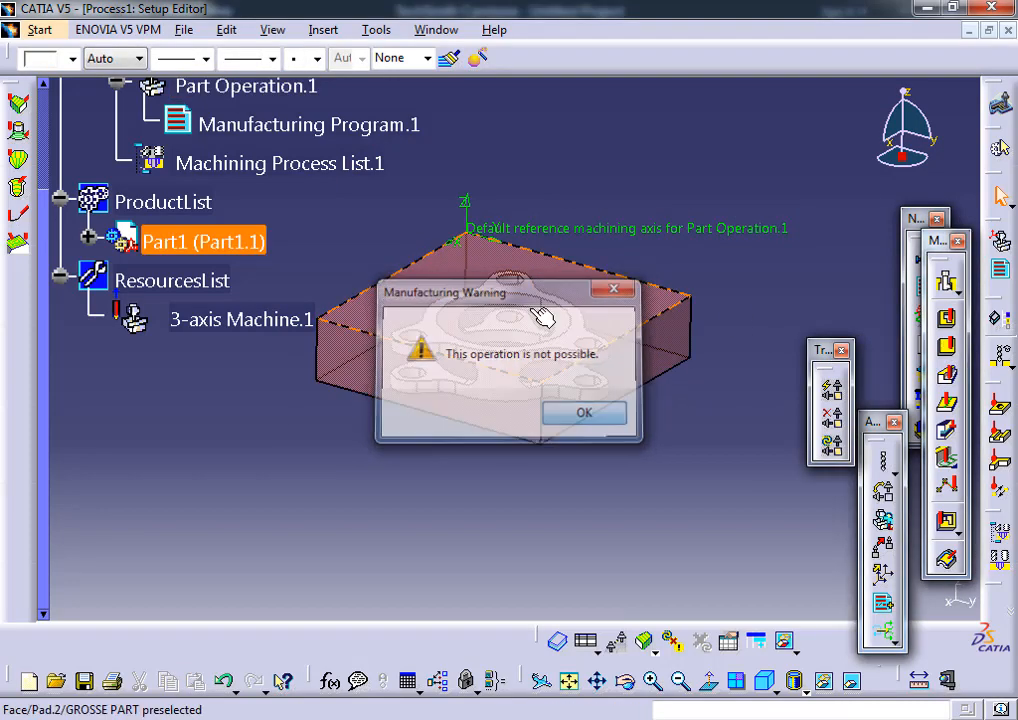
# - Insert a Facing operation in Manufacturing Program.1 and define the stock block's upper face as its top element
pyautogui.click(948, 350)
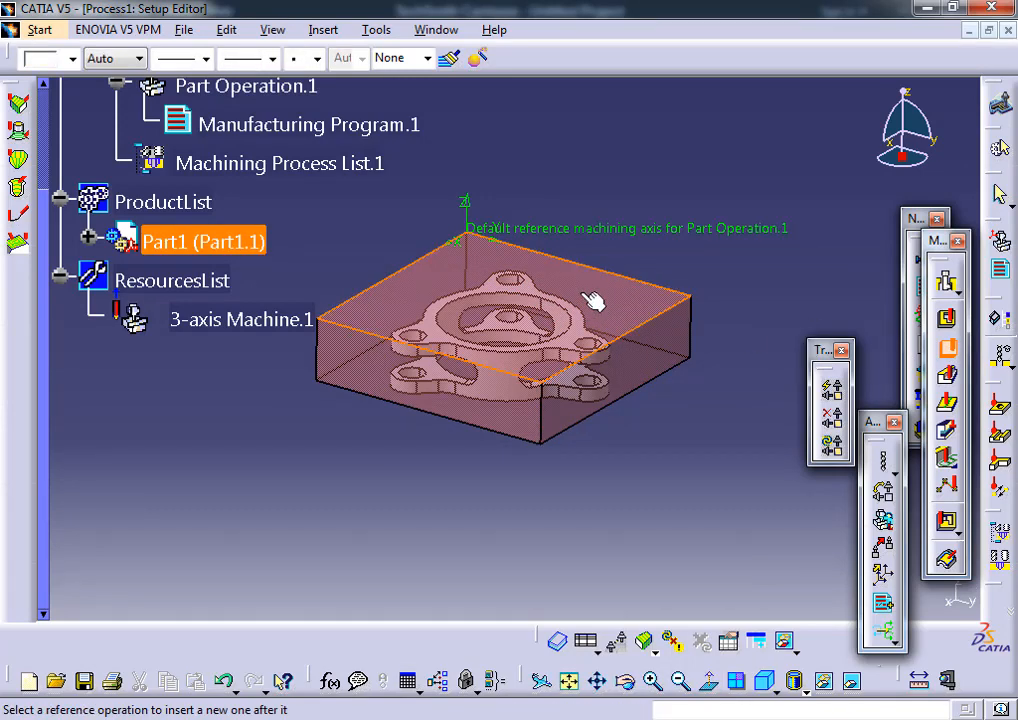
pyautogui.click(593, 301)
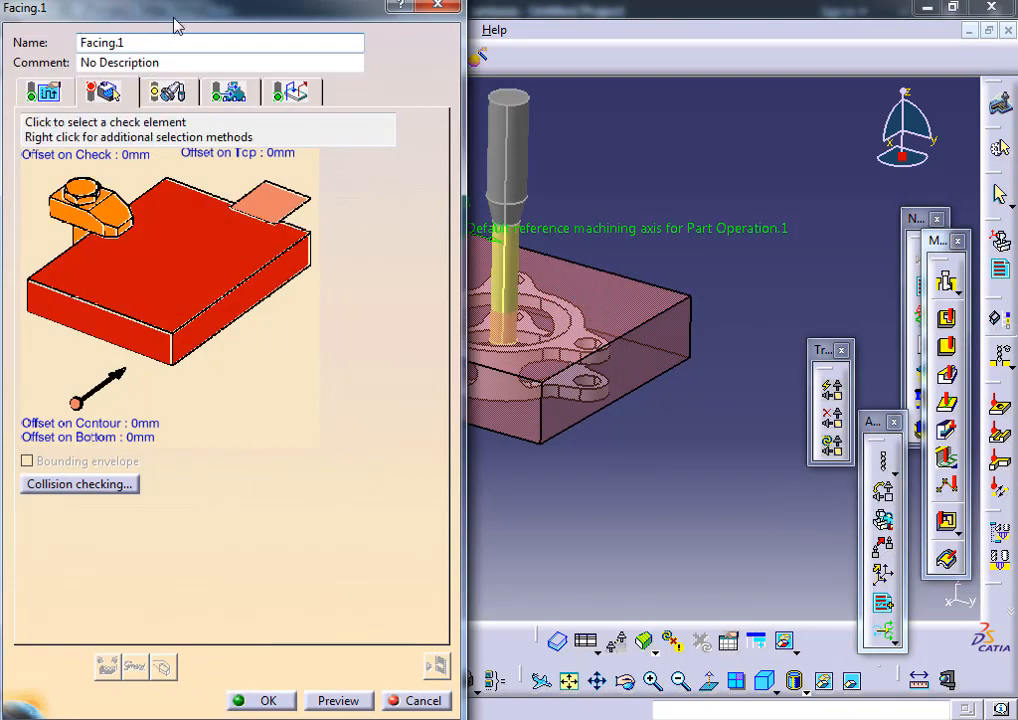
pyautogui.moveTo(180, 22); pyautogui.dragTo(805, 75)
pyautogui.click(641, 150)
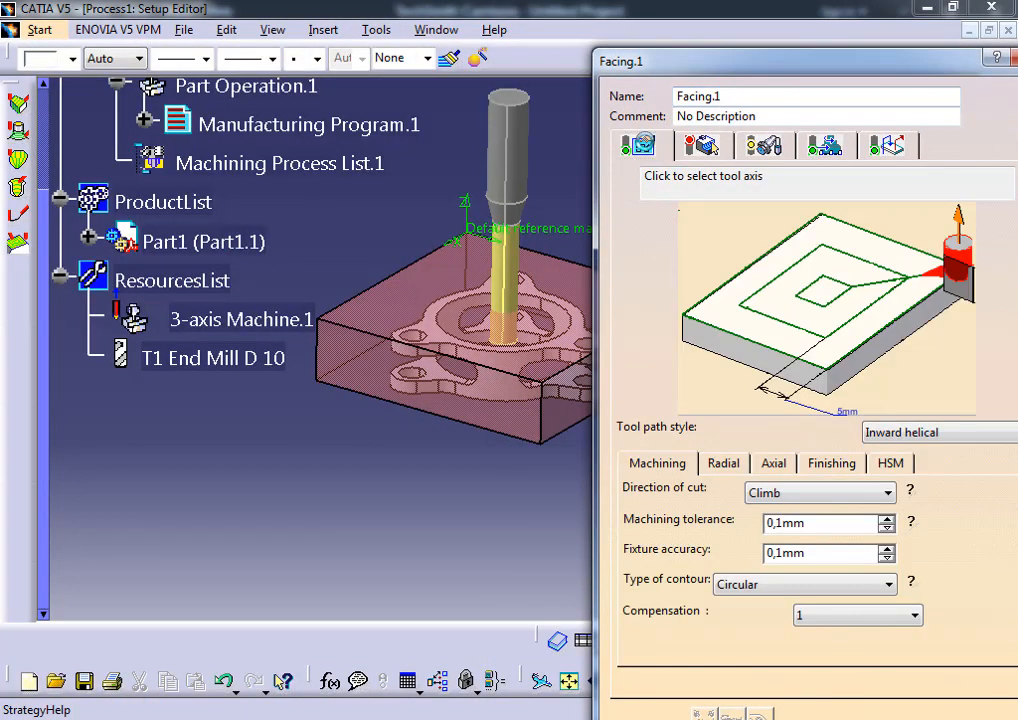
pyautogui.click(703, 148)
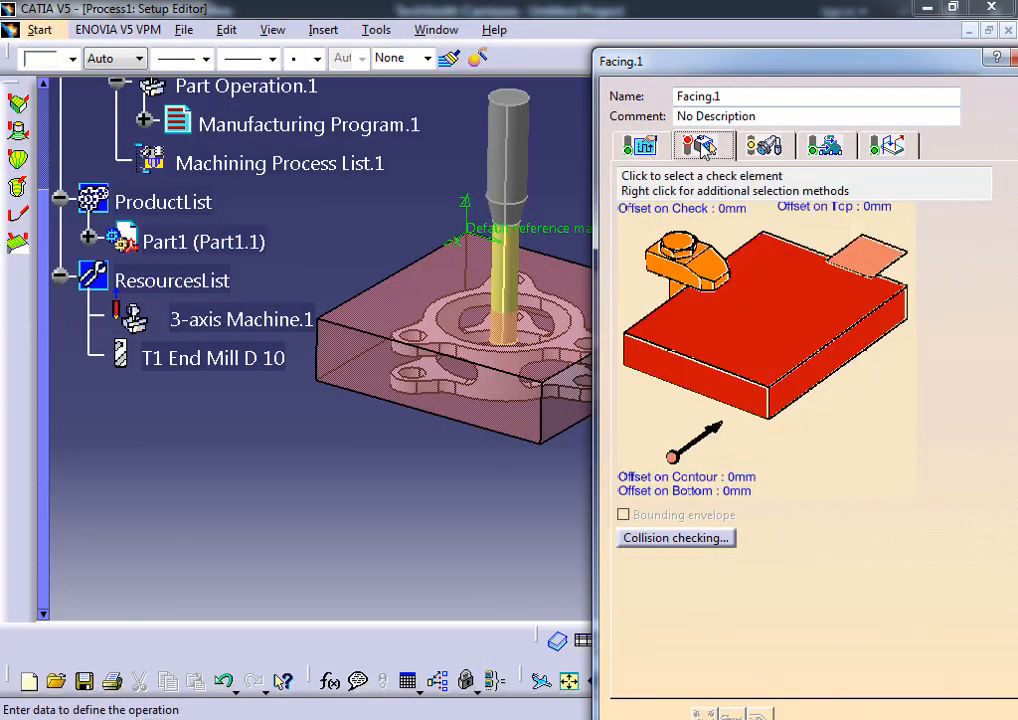
pyautogui.click(873, 270)
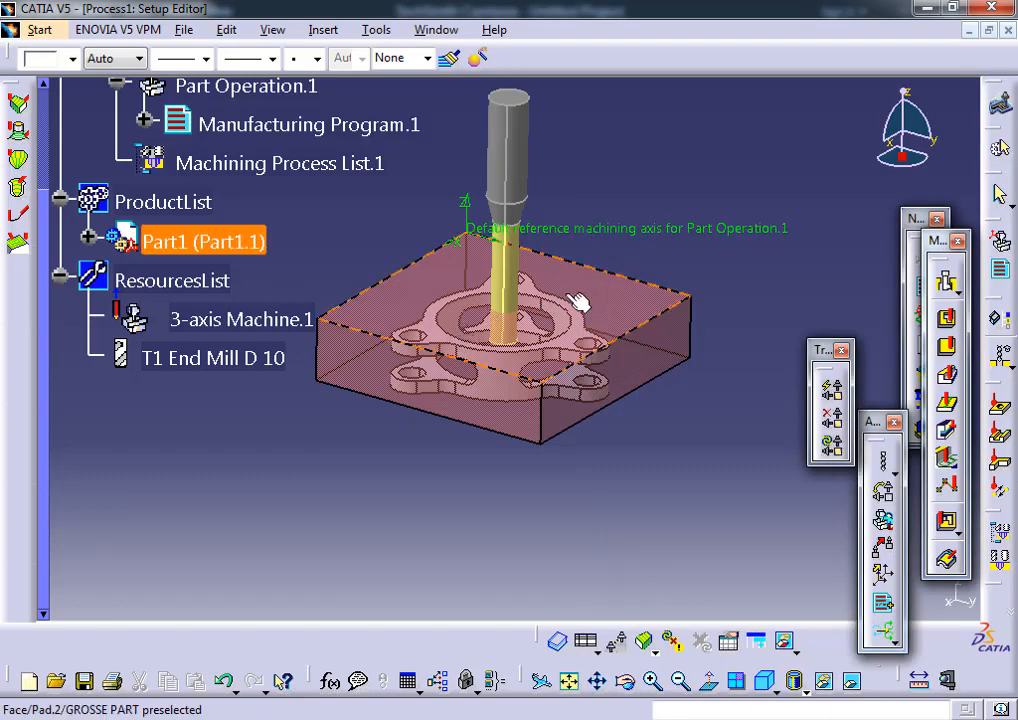
pyautogui.click(625, 302)
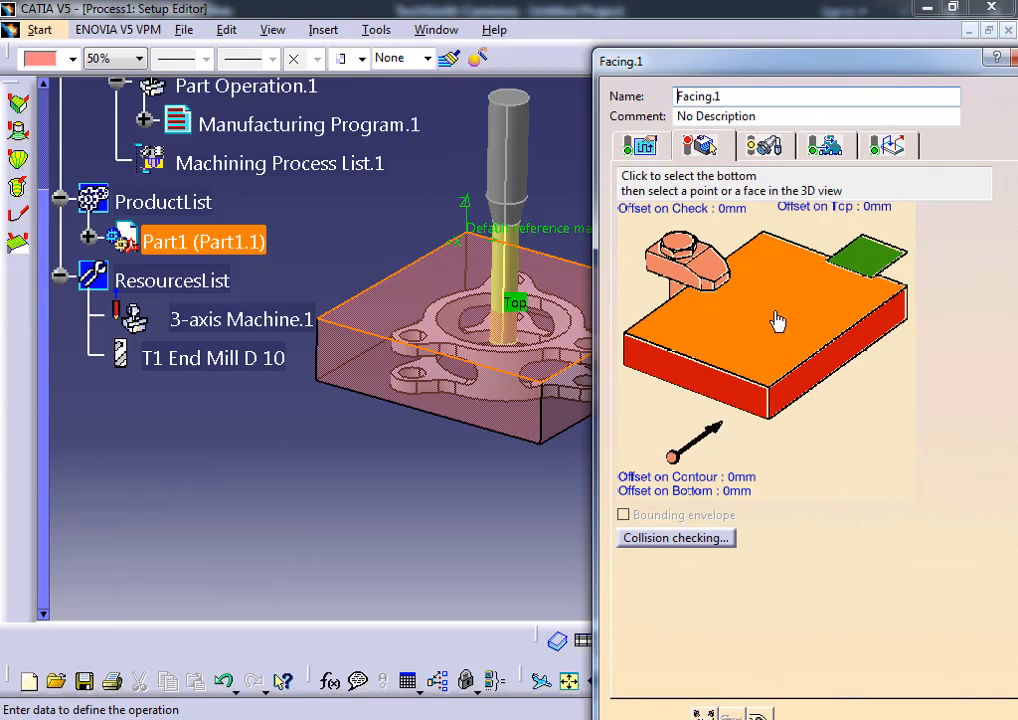
# - Hide the stock block and define the three-lug part's upper face as the bottom element of the Facing operation
pyautogui.click(780, 325)
pyautogui.rightClick(606, 300)
pyautogui.click(662, 356)
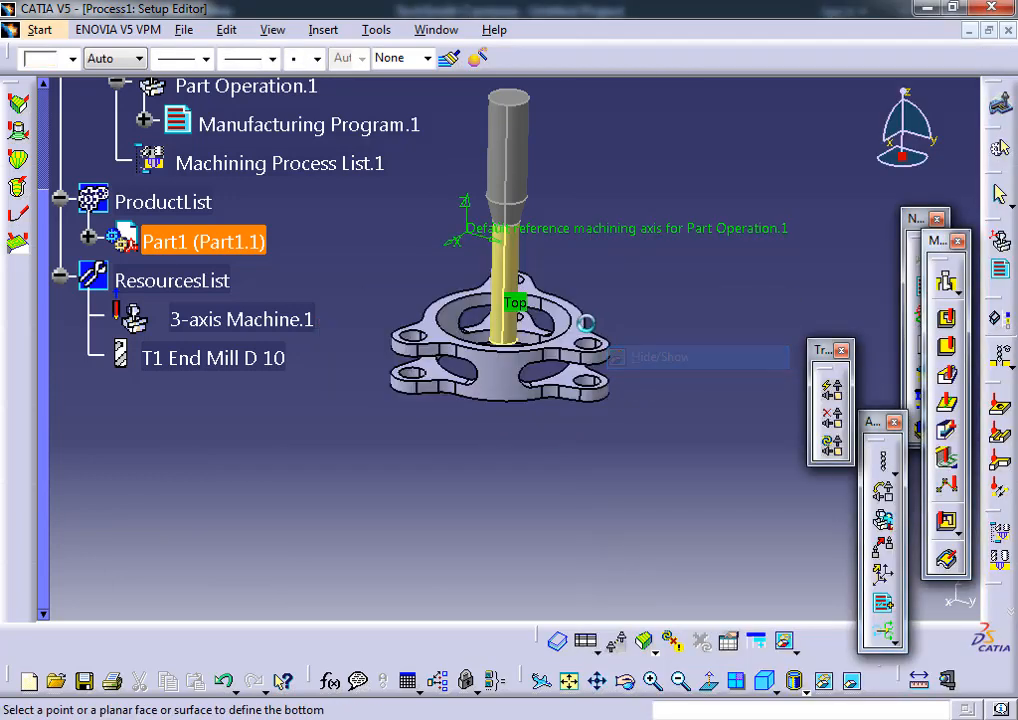
pyautogui.moveTo(583, 324); pyautogui.dragTo(583, 208, button='middle')
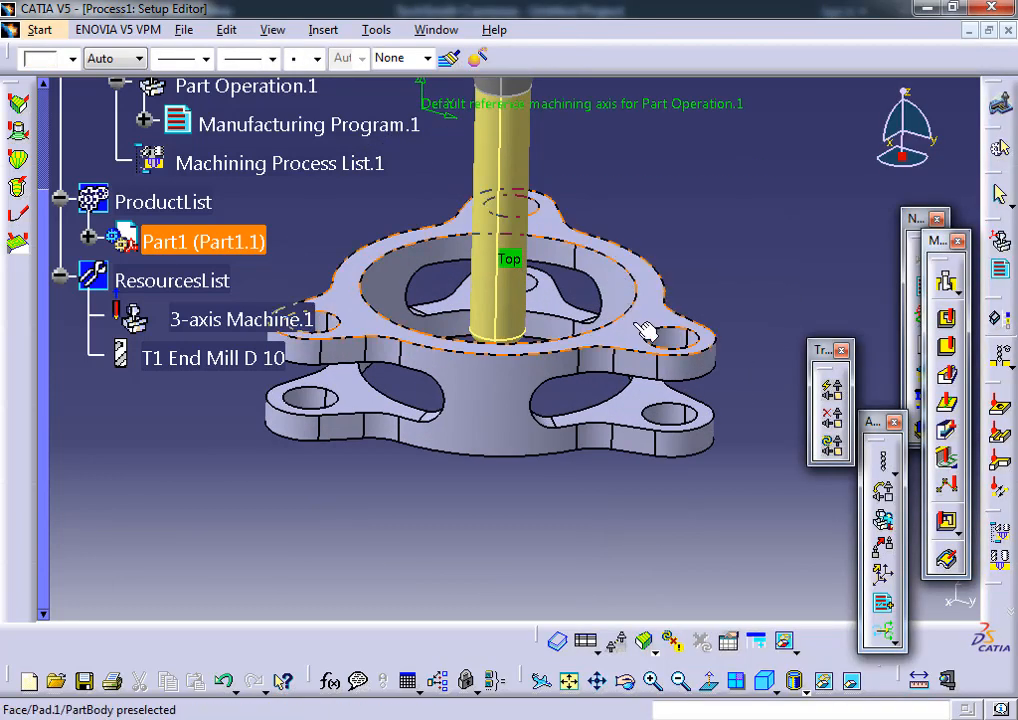
pyautogui.click(642, 319)
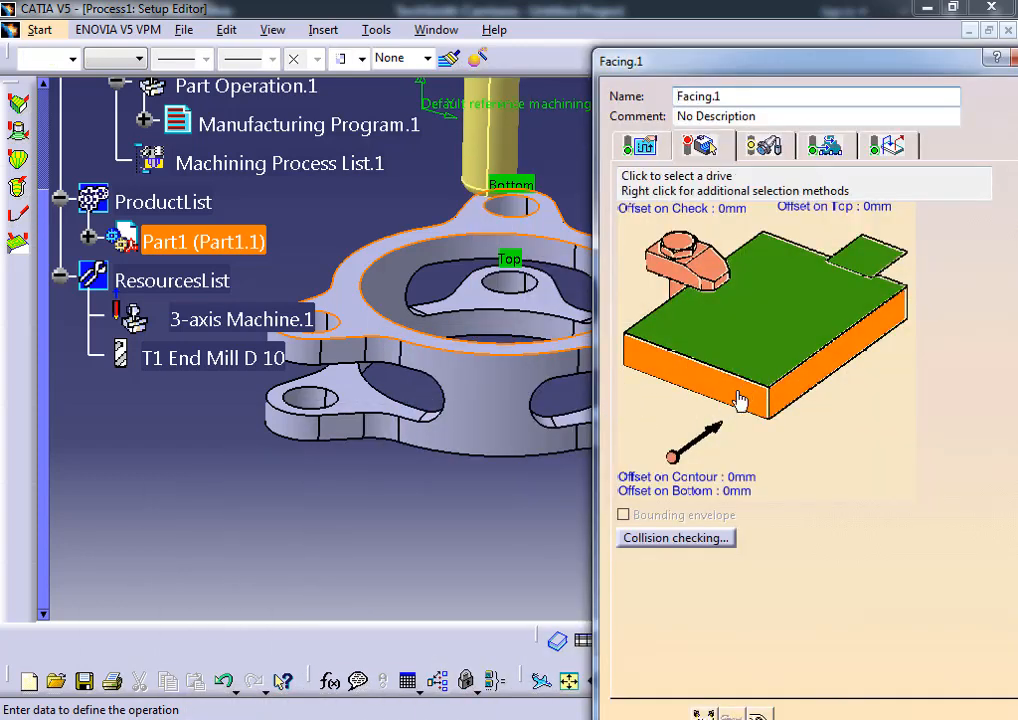
# - Start defining the drive contour of the Facing operation and bring the hidden stock block back into the visible space
pyautogui.click(735, 400)
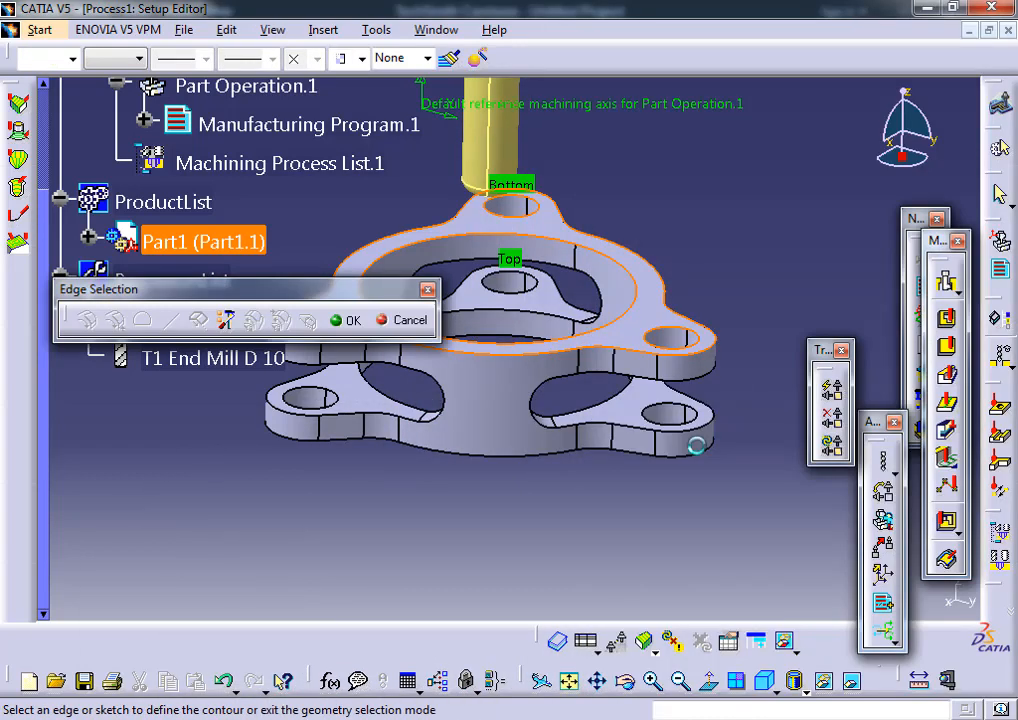
pyautogui.click(852, 683)
pyautogui.rightClick(675, 234)
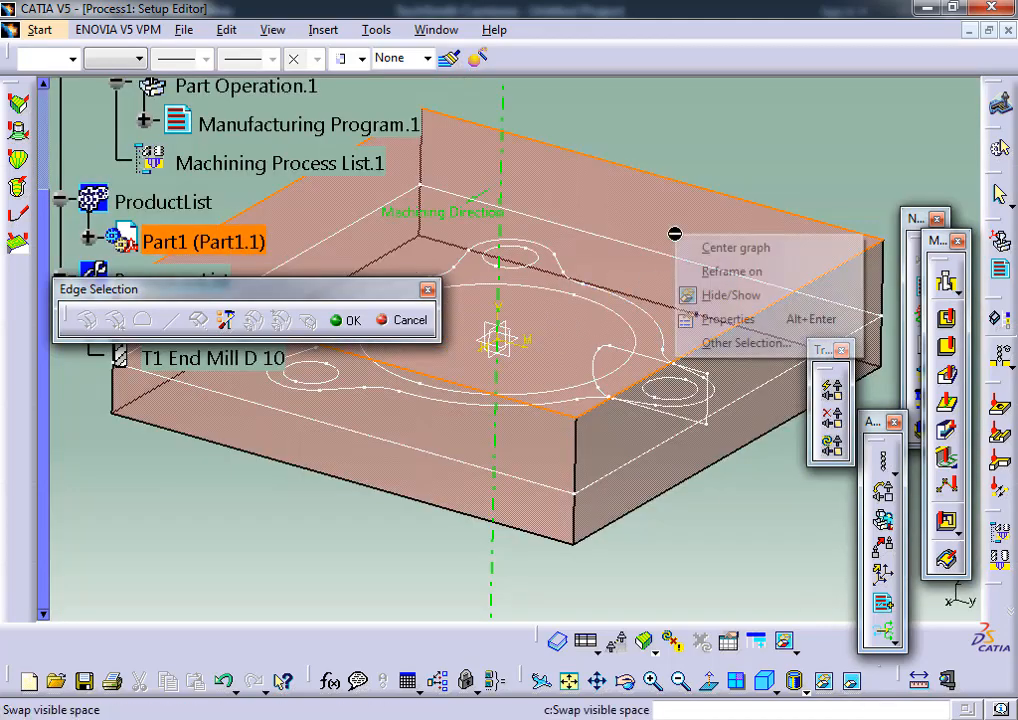
pyautogui.click(724, 296)
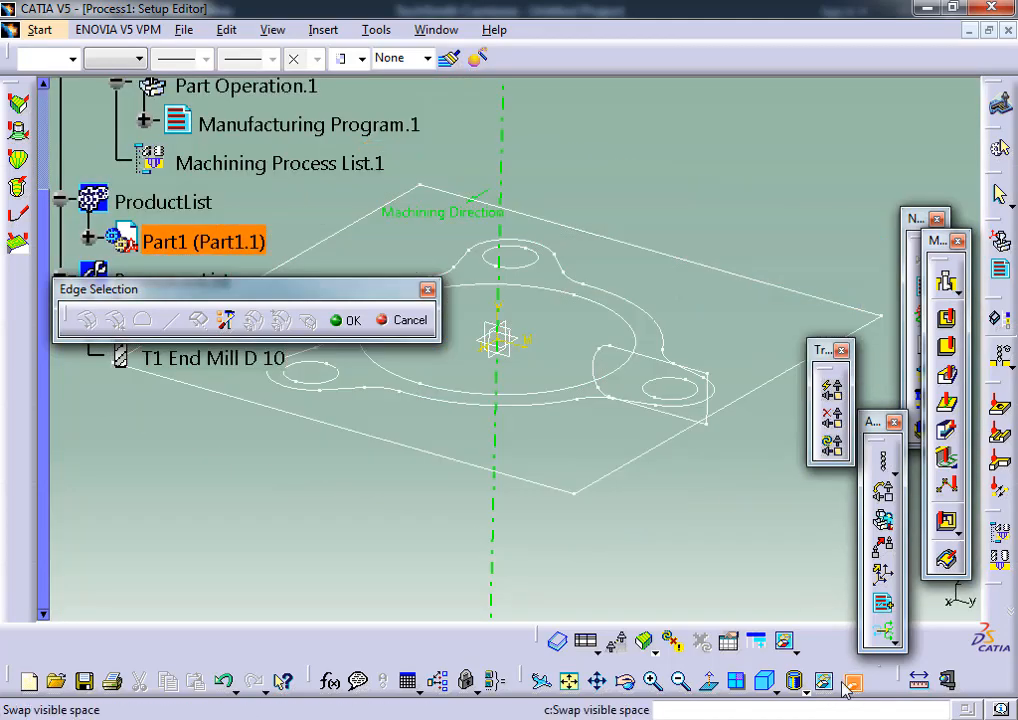
pyautogui.click(852, 683)
pyautogui.moveTo(570, 193); pyautogui.dragTo(558, 335, button='middle')
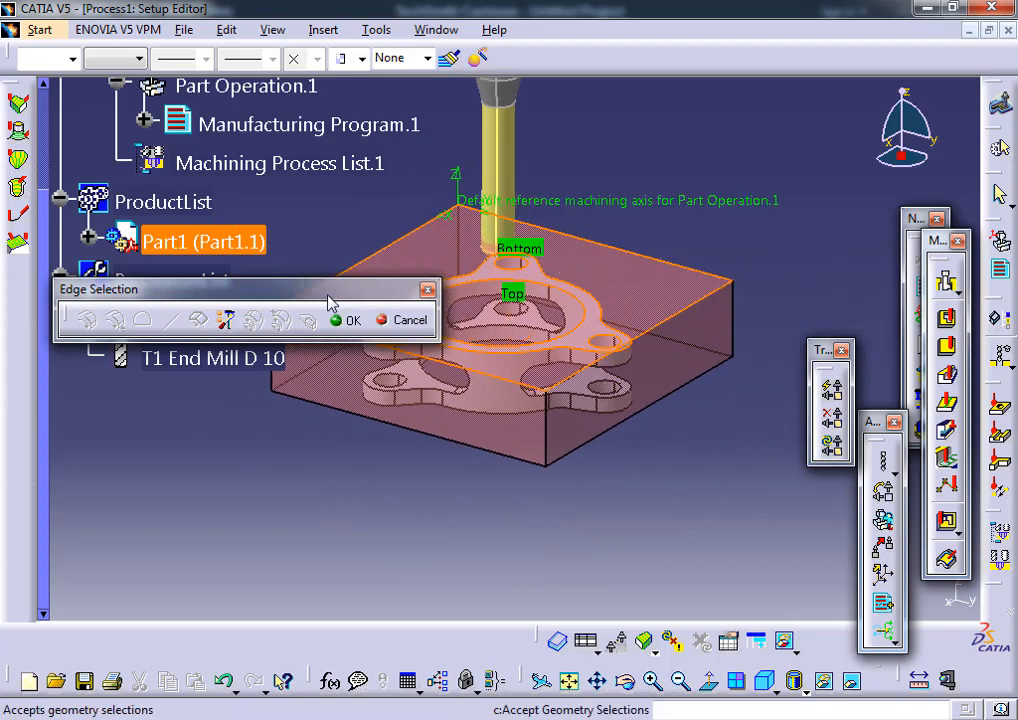
# - Select the stock block's upper edge contour as the drive element of the Facing operation and accept the selection
pyautogui.click(344, 320)
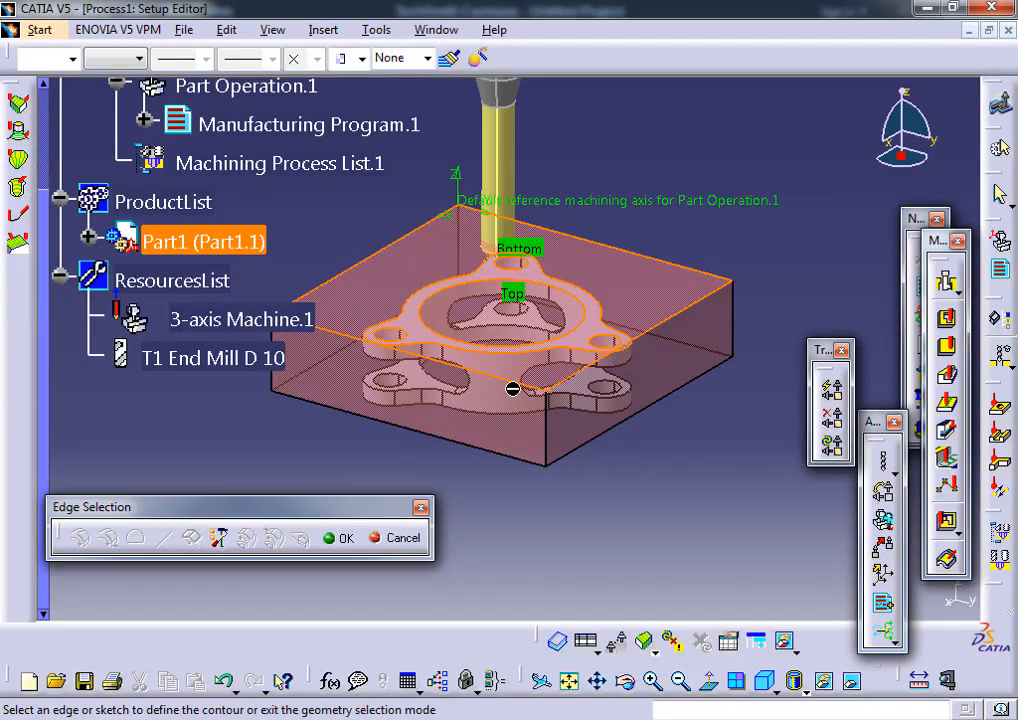
pyautogui.moveTo(622, 356); pyautogui.dragTo(618, 307, button='middle')
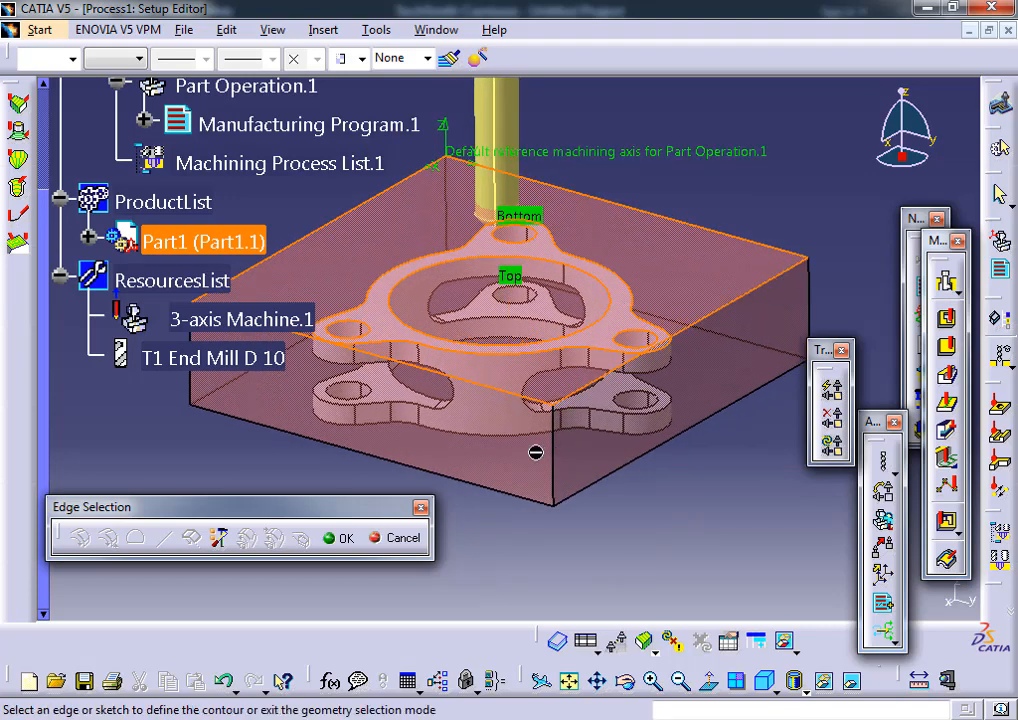
pyautogui.click(598, 390)
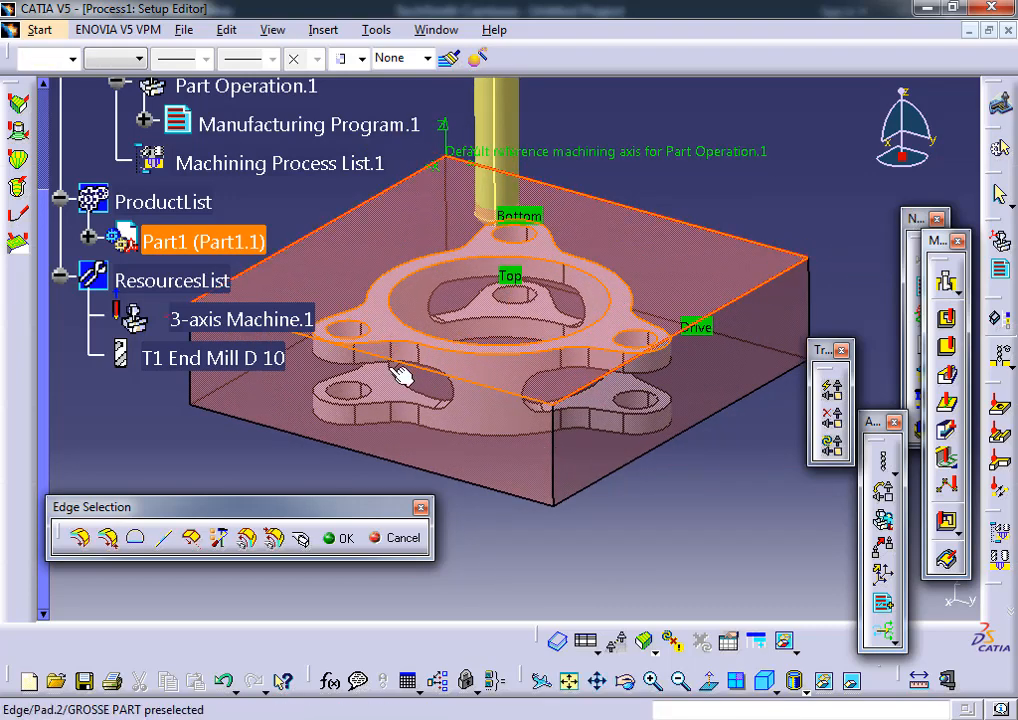
pyautogui.click(340, 538)
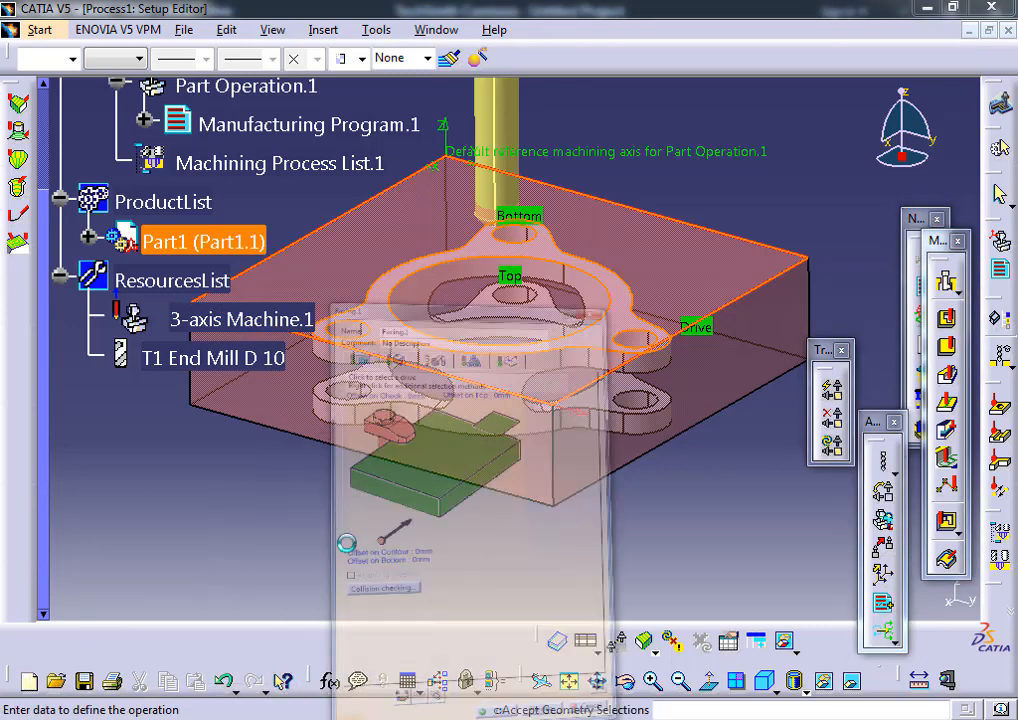
# - Choose the Inward helical tool path style for Facing.1 and set the radial percentage of tool diameter to 80
pyautogui.moveTo(711, 64); pyautogui.dragTo(413, 8)
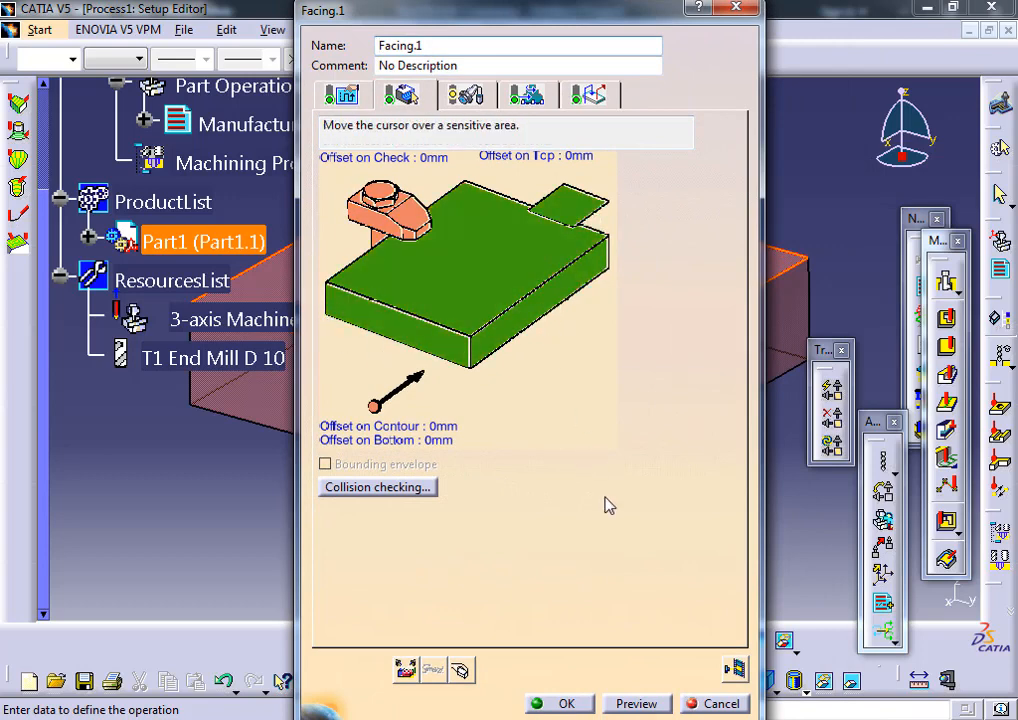
pyautogui.click(342, 95)
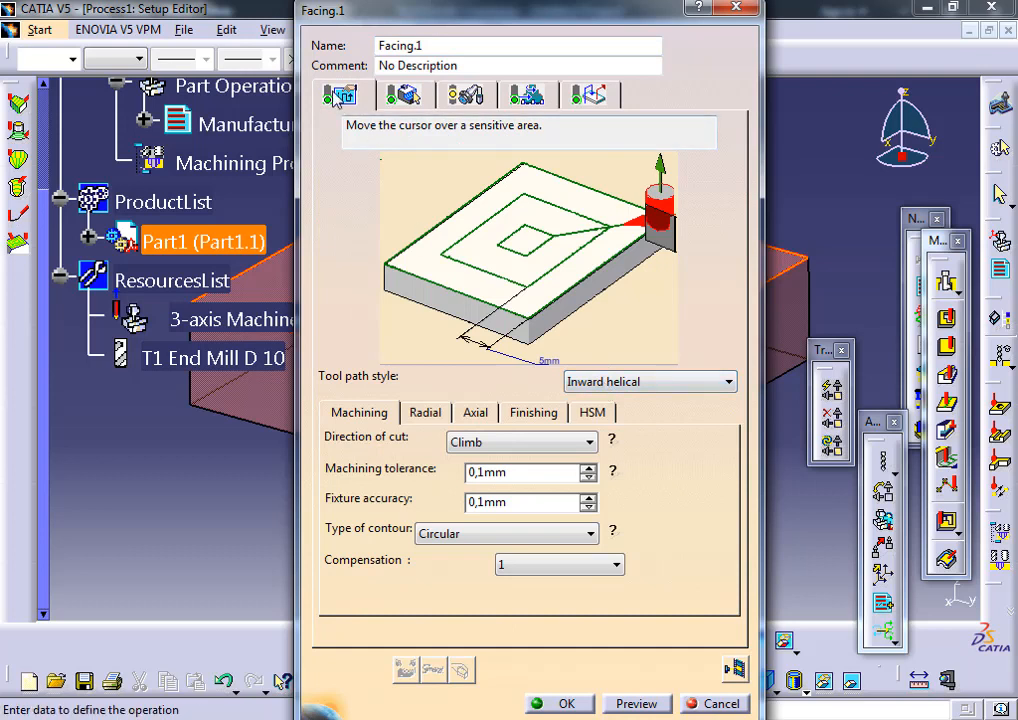
pyautogui.click(633, 383)
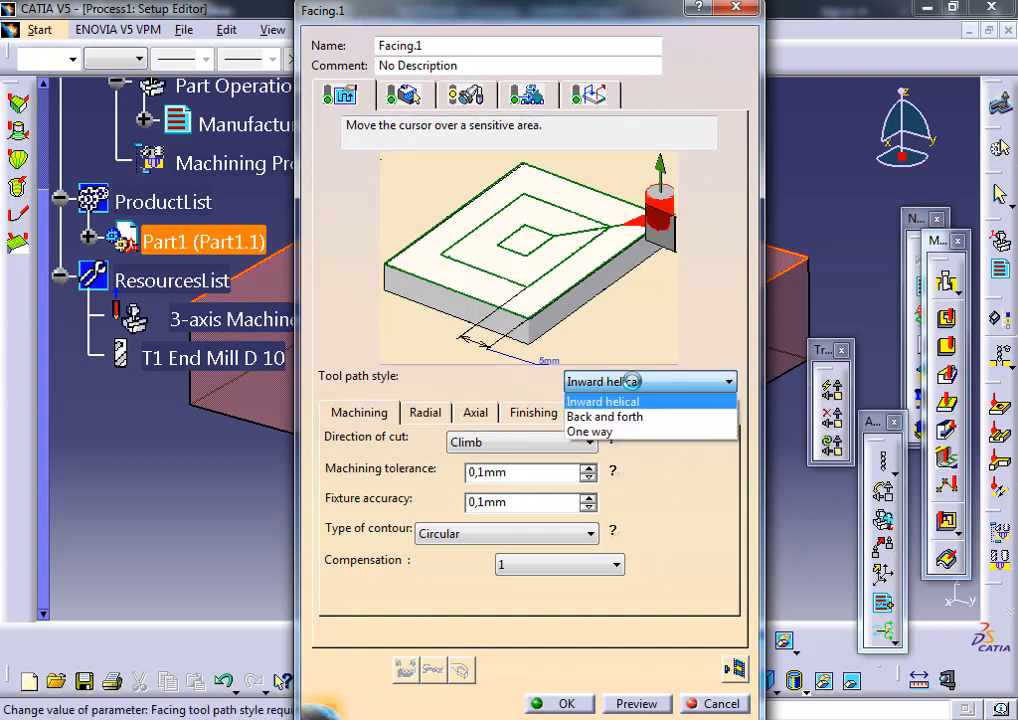
pyautogui.click(638, 400)
pyautogui.click(424, 413)
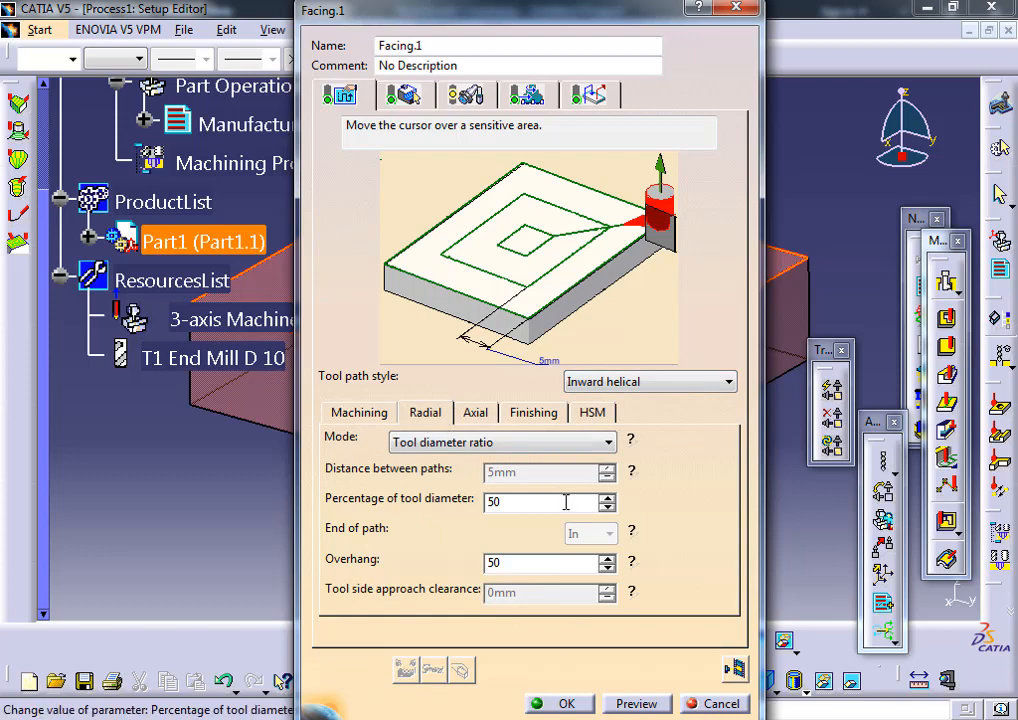
pyautogui.moveTo(565, 503); pyautogui.dragTo(464, 506)
pyautogui.write('80')
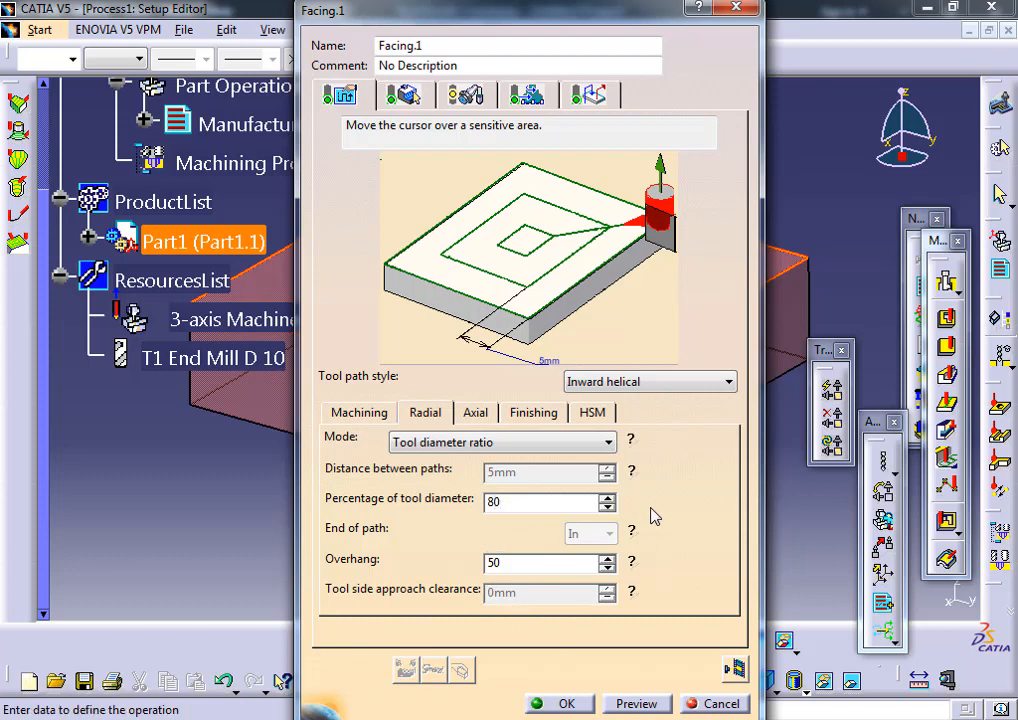
# - Set the radial overhang of Facing.1 to 100 and show the help illustration for overhang
pyautogui.click(528, 564)
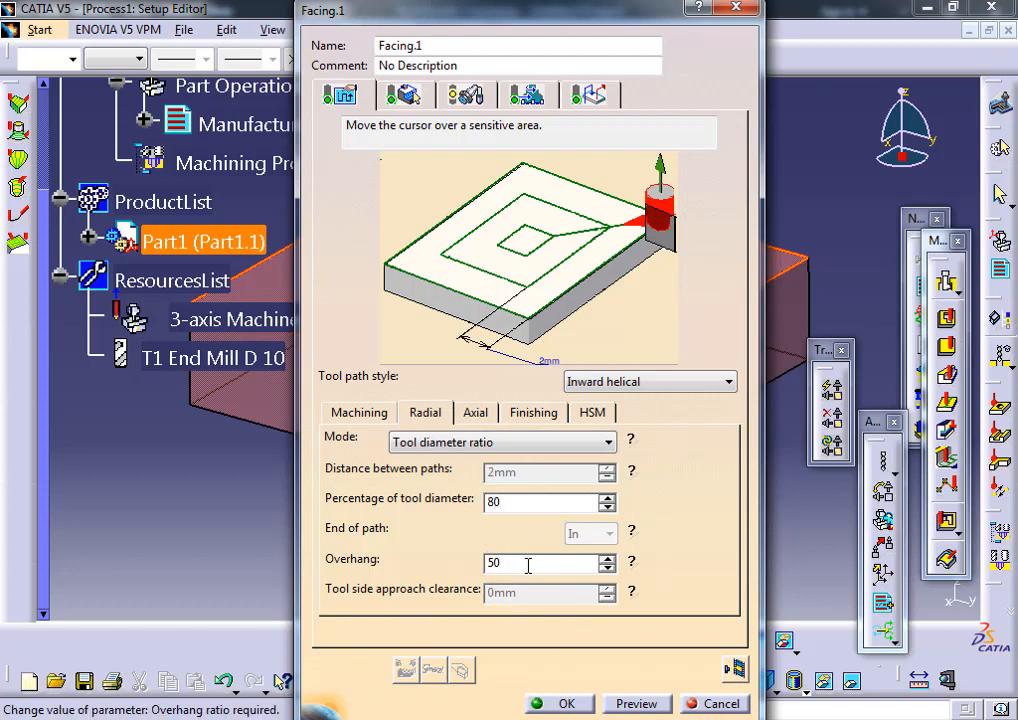
pyautogui.moveTo(528, 564); pyautogui.dragTo(432, 559)
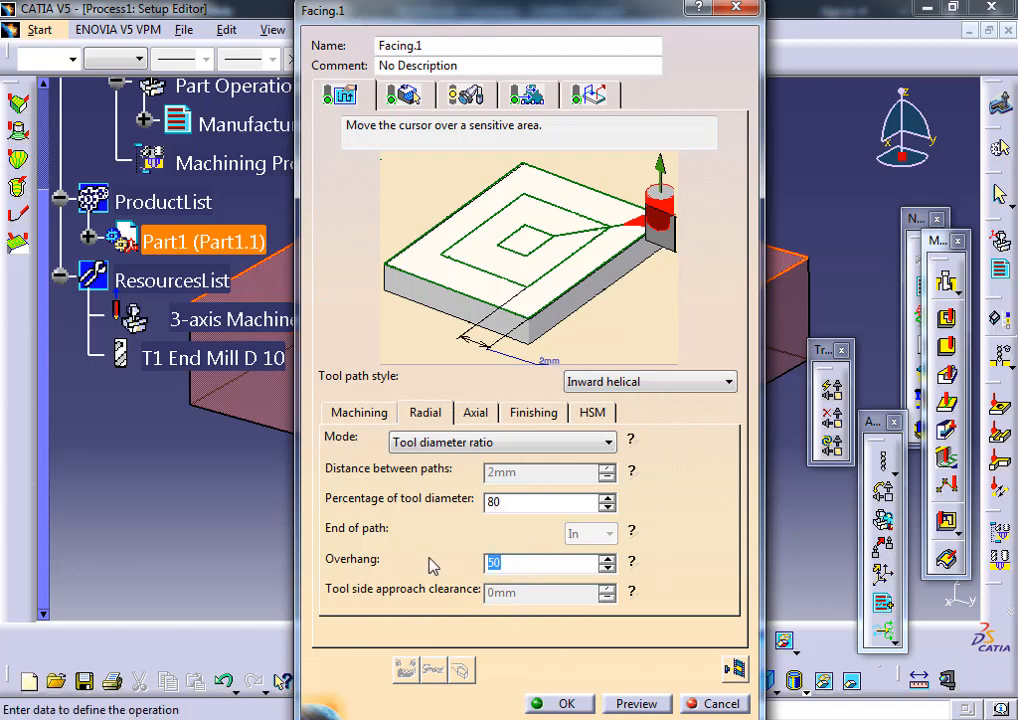
pyautogui.write('100')
pyautogui.click(638, 562)
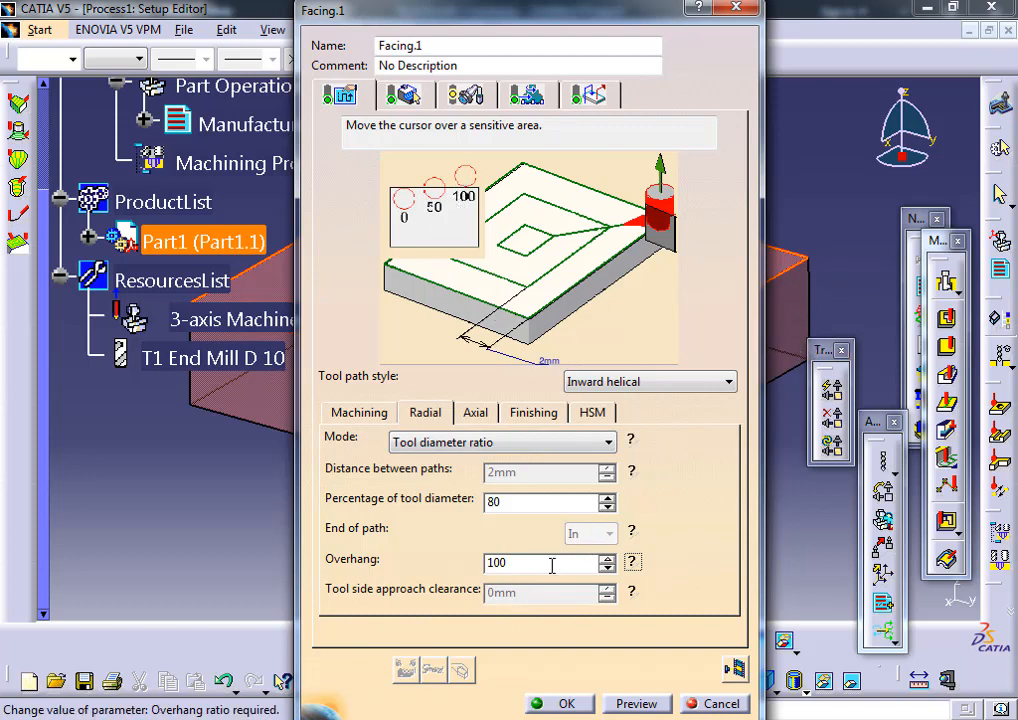
pyautogui.moveTo(529, 566); pyautogui.dragTo(466, 559)
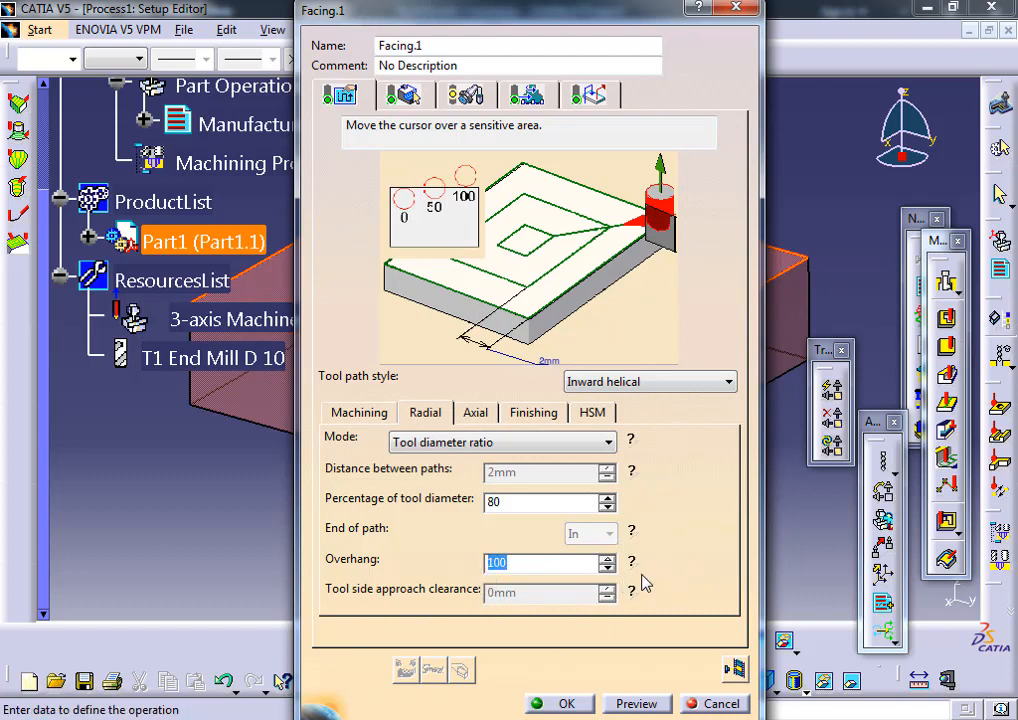
# - Replace the end mill of the Facing operation with a face mill
pyautogui.click(418, 98)
pyautogui.click(463, 95)
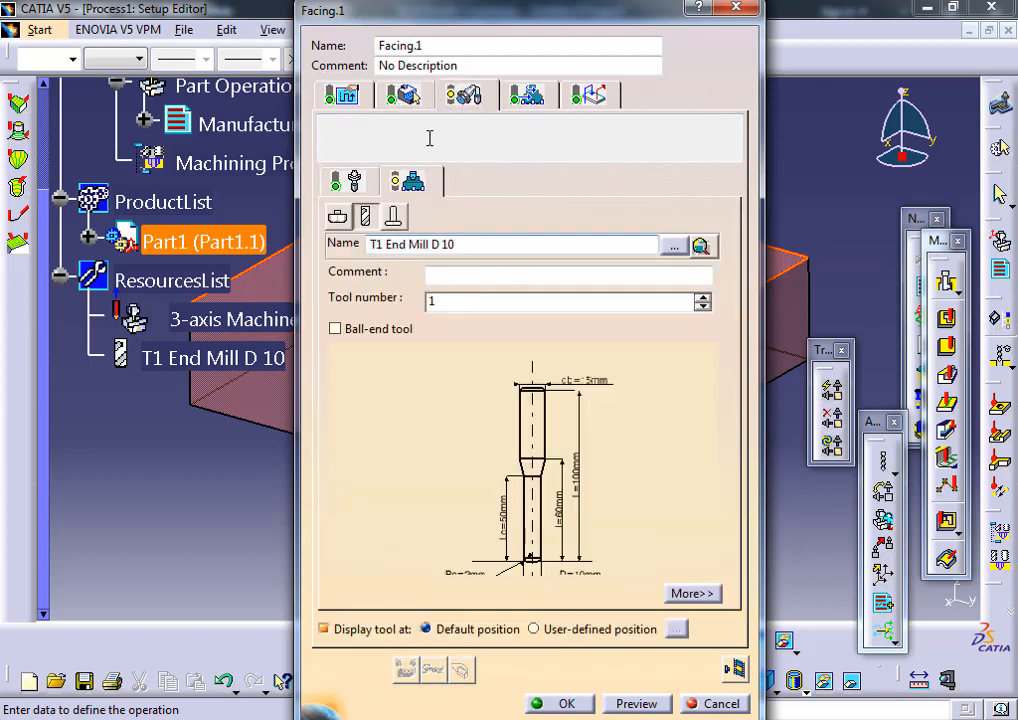
pyautogui.click(340, 218)
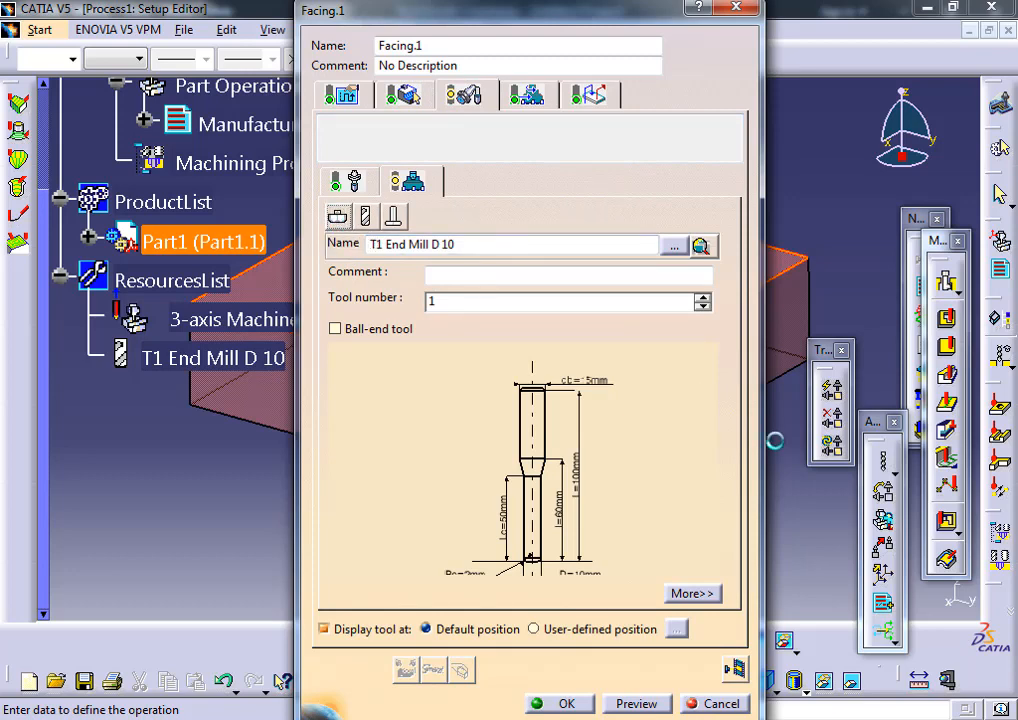
pyautogui.moveTo(551, 423); pyautogui.dragTo(498, 325, button='middle')
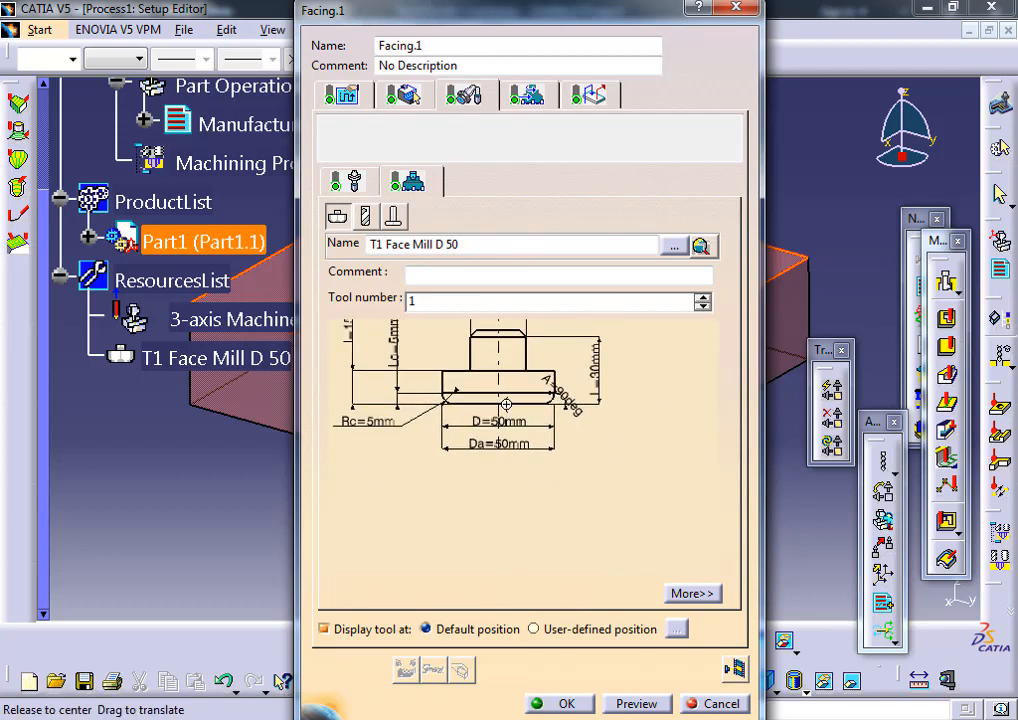
pyautogui.moveTo(505, 404)
pyautogui.mouseDown(button='middle')
pyautogui.moveTo(522, 336)
pyautogui.moveTo(566, 500)
pyautogui.mouseUp(button='middle')
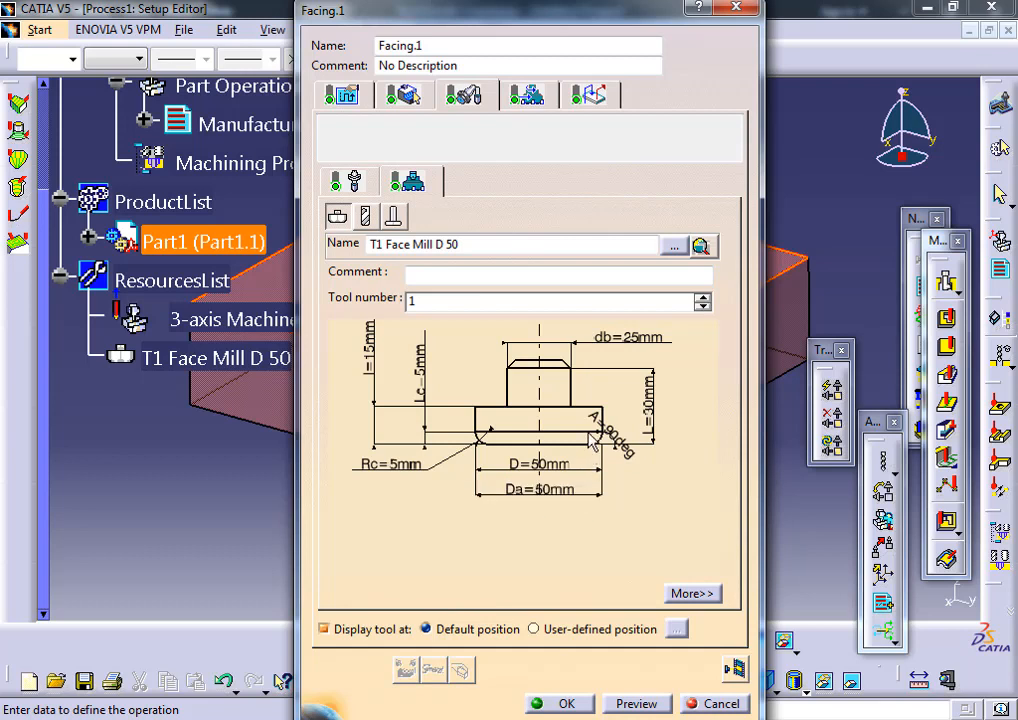
pyautogui.moveTo(593, 428)
pyautogui.mouseDown(button='middle')
pyautogui.moveTo(557, 418)
pyautogui.moveTo(547, 432)
pyautogui.mouseUp(button='middle')
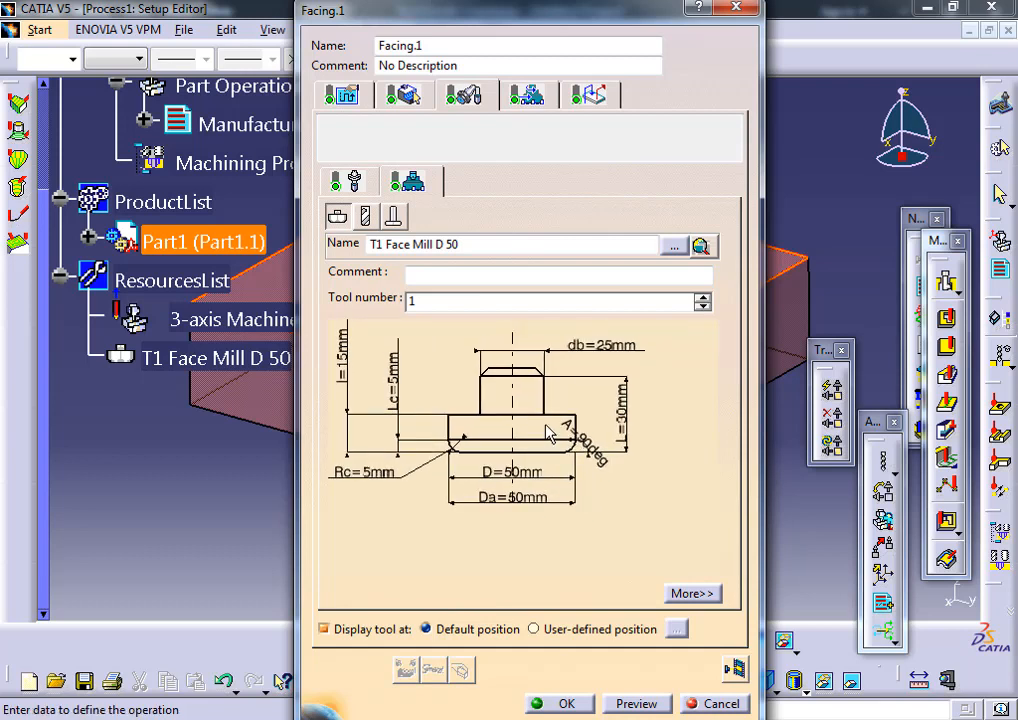
# - Set the face mill's outside diameter to 20 mm and its overall length to 100 mm
pyautogui.doubleClick(510, 500)
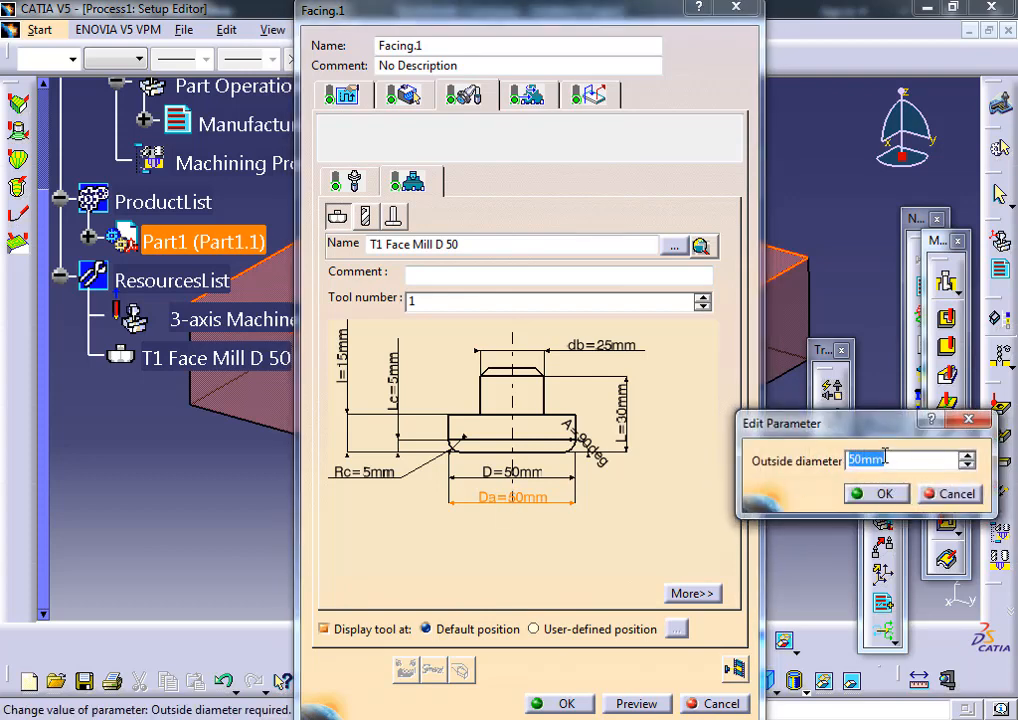
pyautogui.write('20')
pyautogui.press('Return')
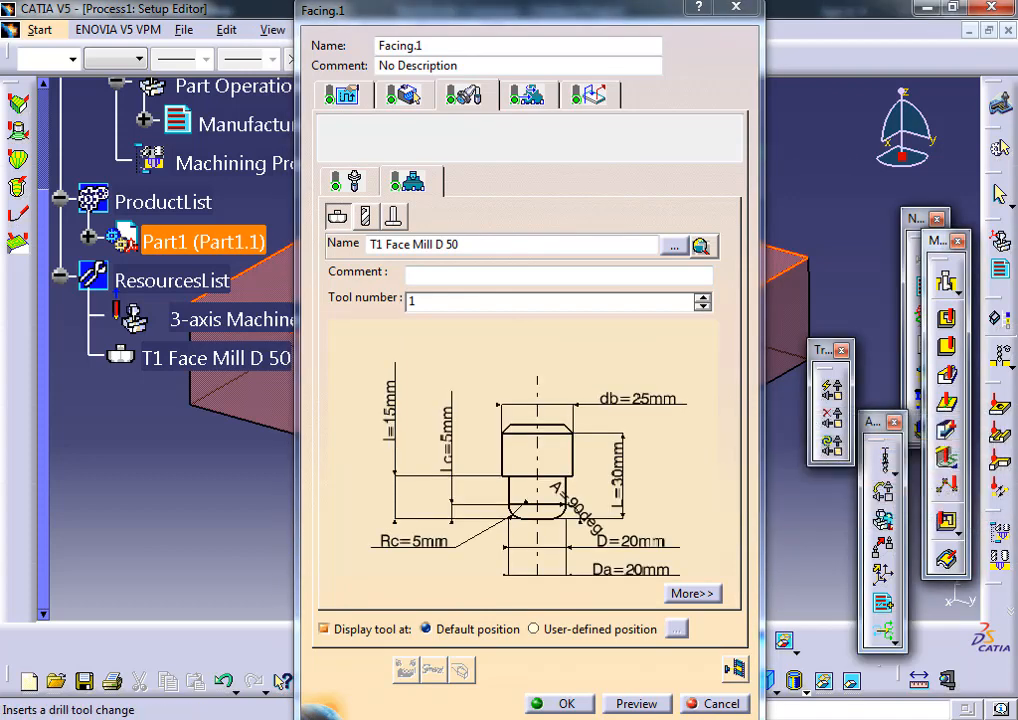
pyautogui.doubleClick(623, 456)
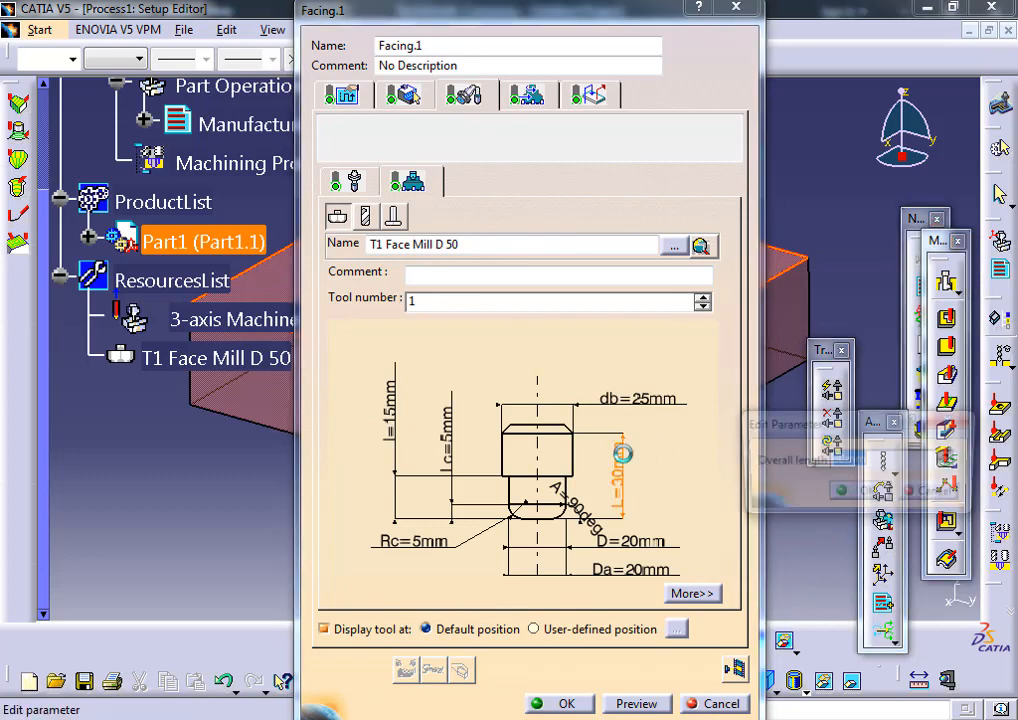
pyautogui.write('100')
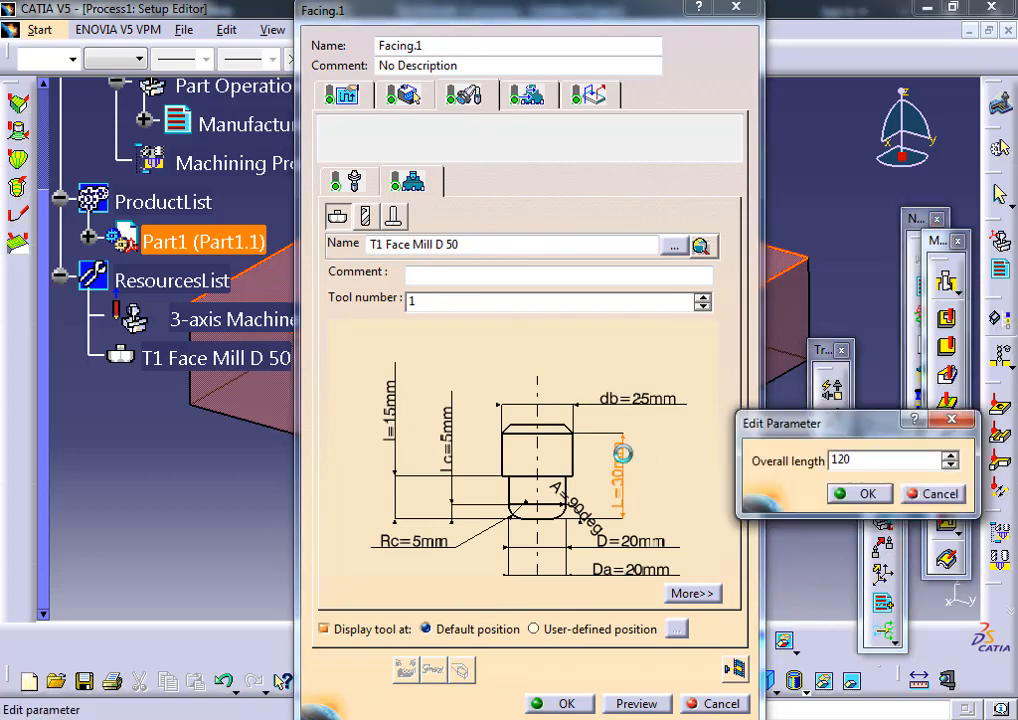
pyautogui.press('Return')
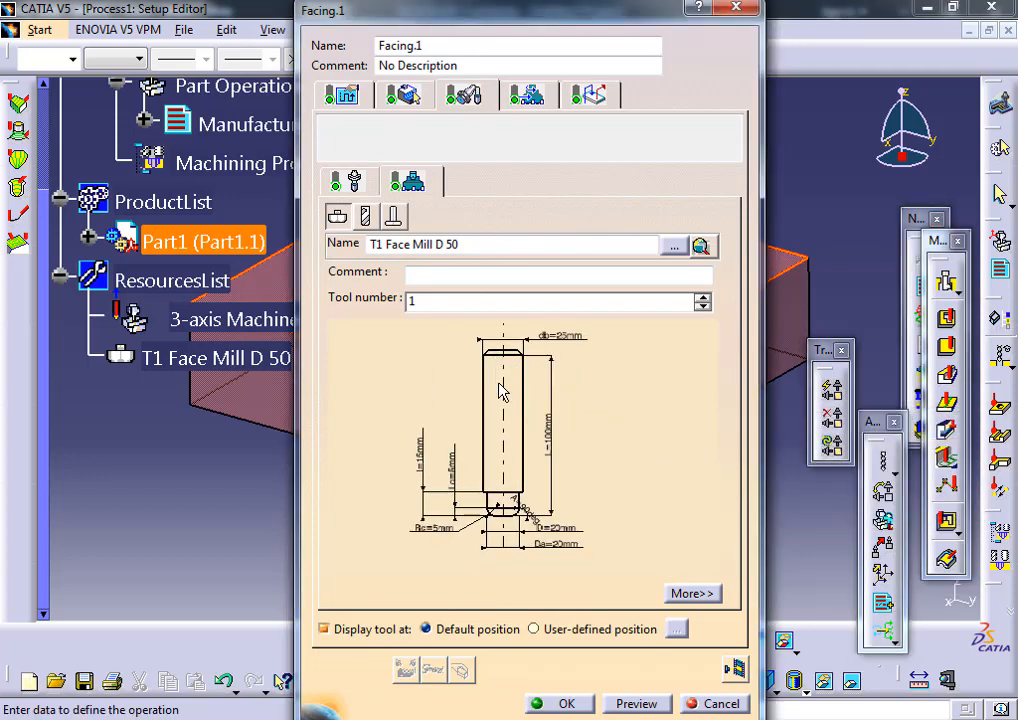
pyautogui.moveTo(540, 490); pyautogui.dragTo(535, 340, button='middle')
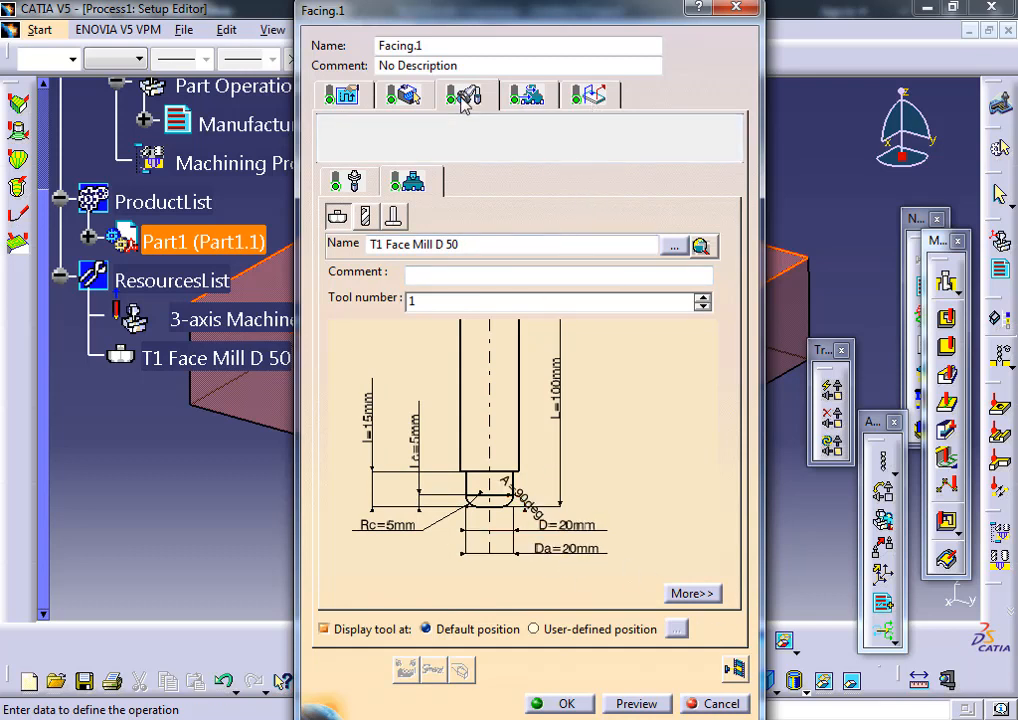
# - Review the feeds and speeds of Facing.1, then replay its tool path and examine it over the stock block
pyautogui.click(519, 100)
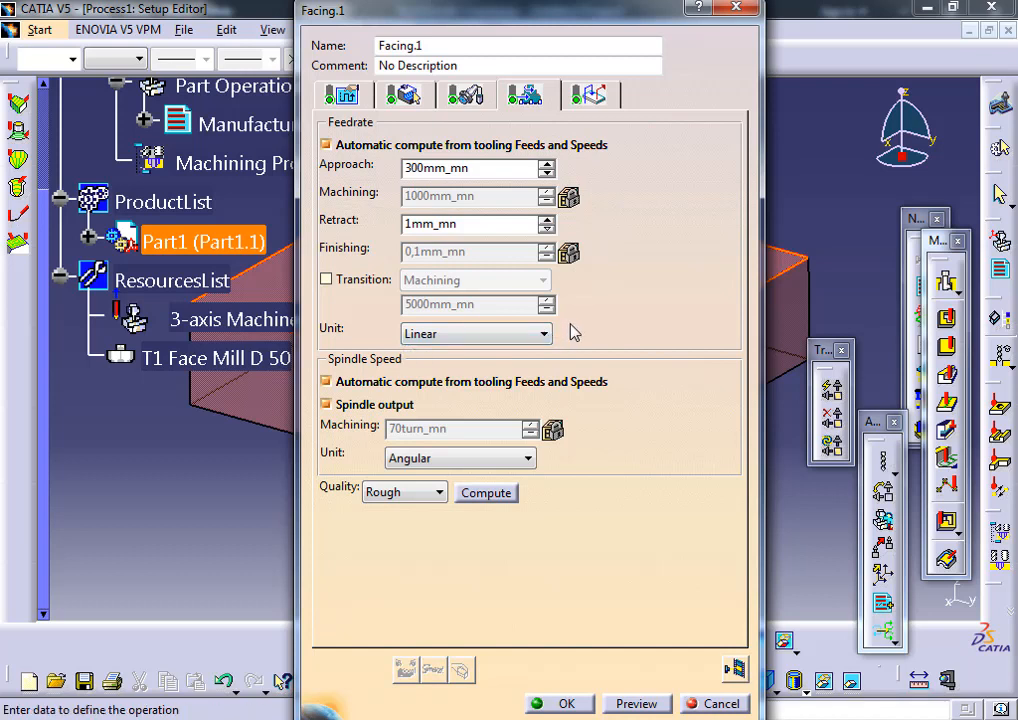
pyautogui.click(734, 669)
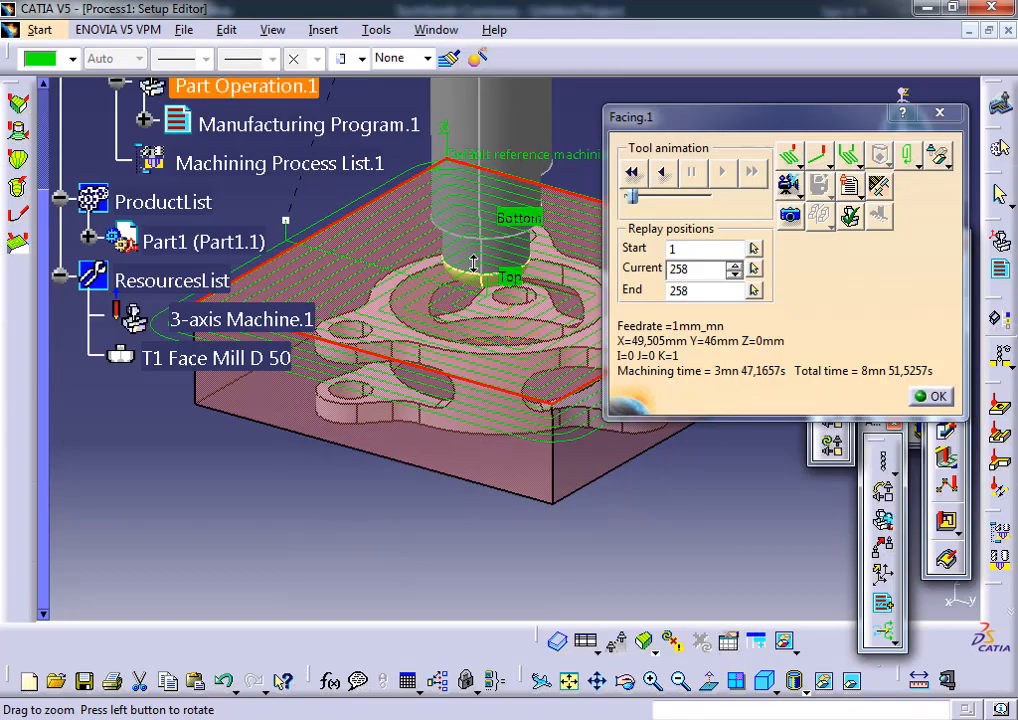
pyautogui.moveTo(474, 263); pyautogui.dragTo(488, 230, button='middle')
pyautogui.moveTo(450, 303); pyautogui.dragTo(443, 341, button='middle')
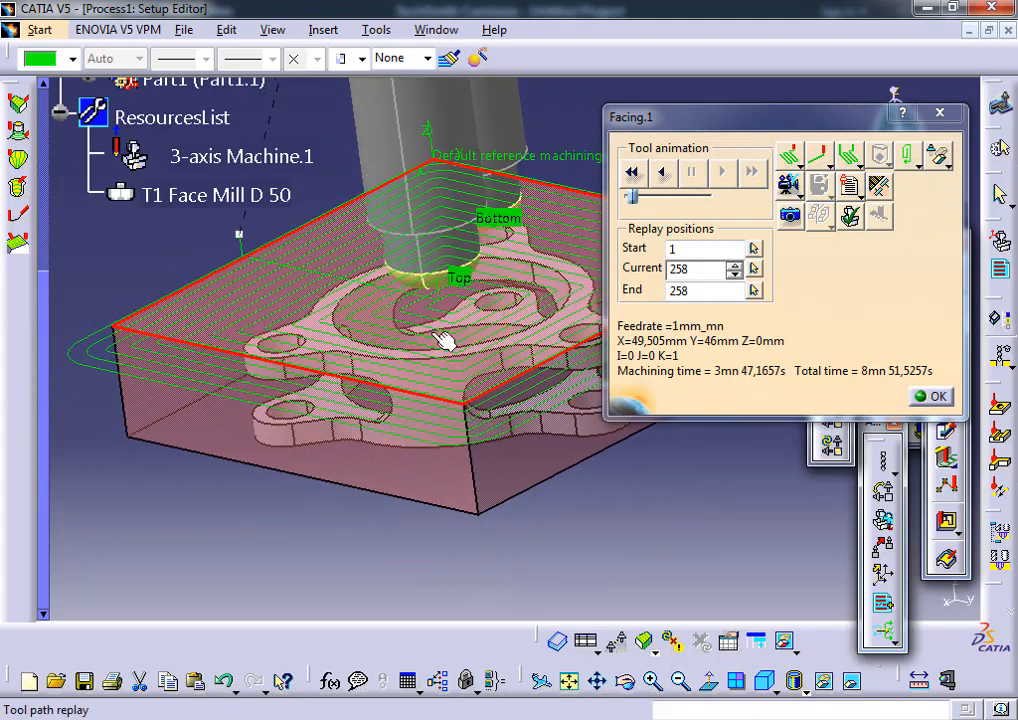
# - Run the material-removal video simulation of Facing.1 on the stock and confirm the Facing operation
pyautogui.click(789, 185)
pyautogui.moveTo(452, 289); pyautogui.dragTo(393, 323, button='middle')
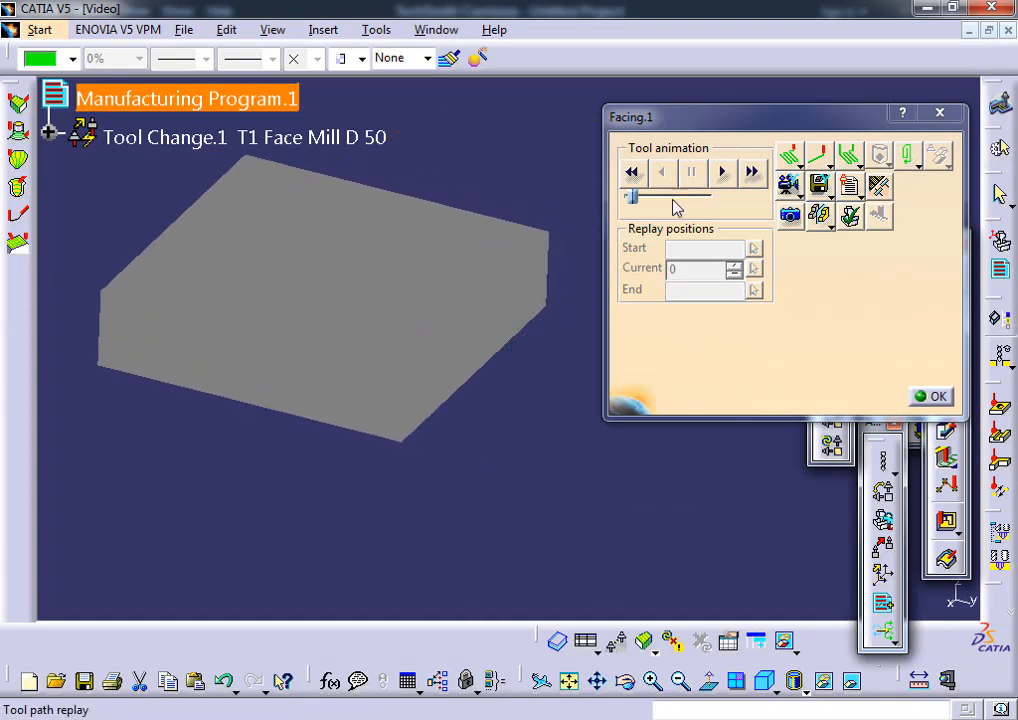
pyautogui.click(723, 173)
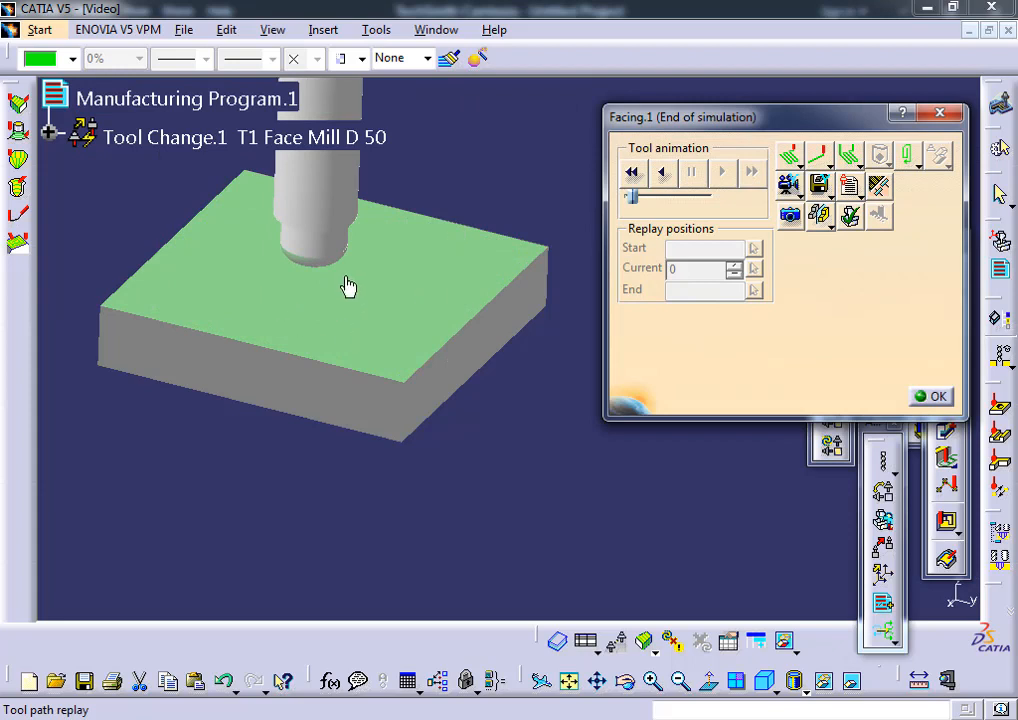
pyautogui.click(930, 396)
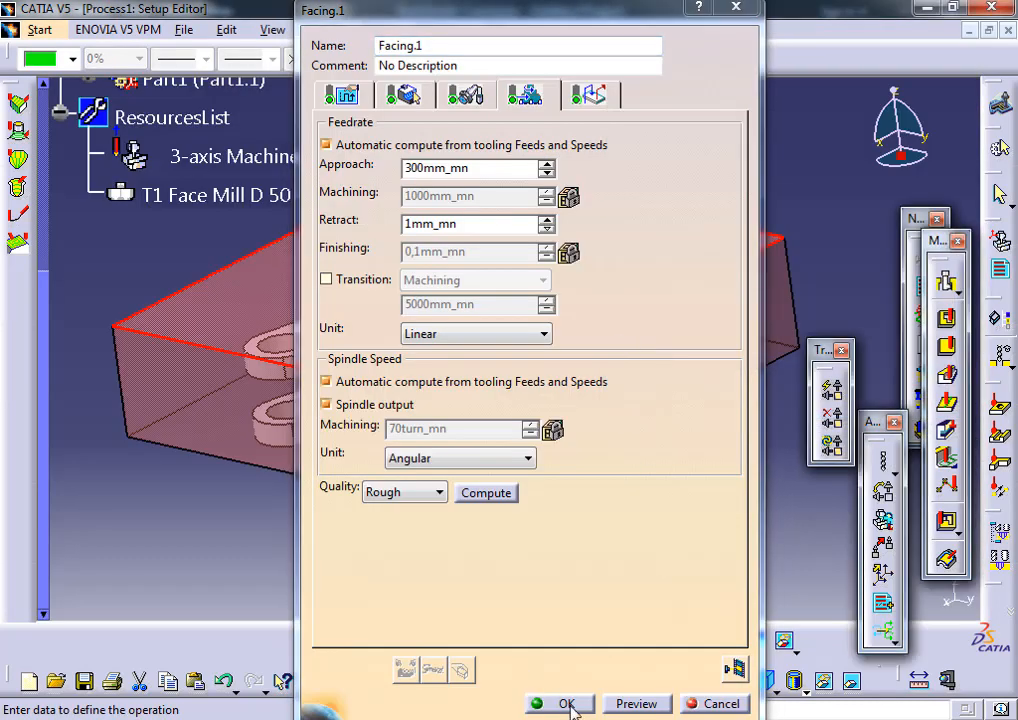
pyautogui.click(566, 704)
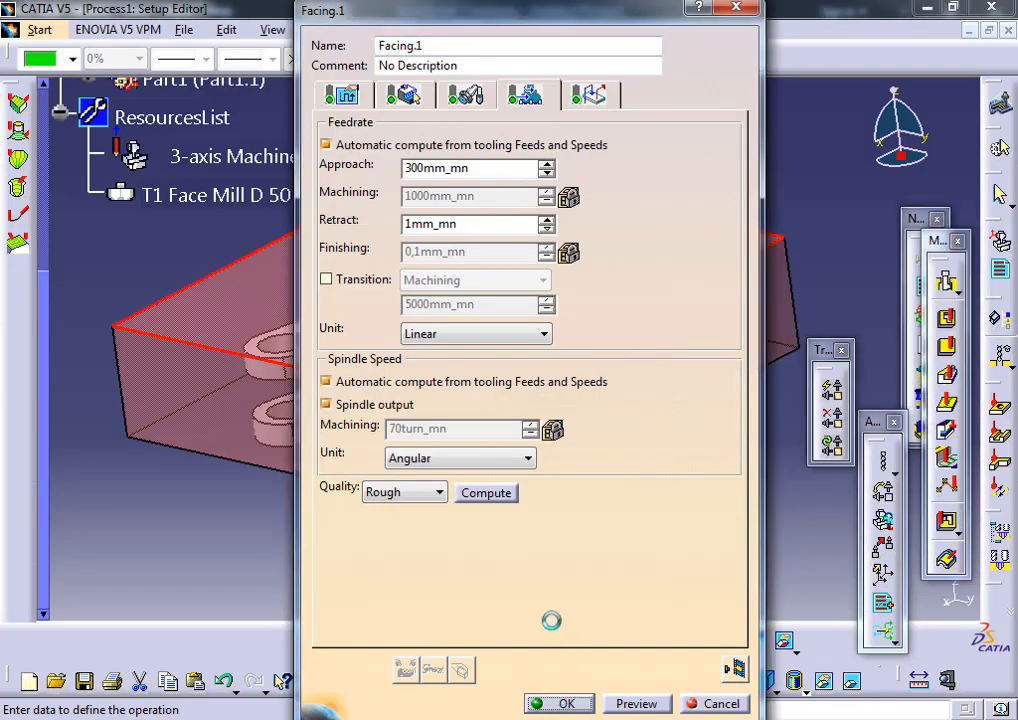
# - Hide the GROSSE PART stock block so that only the three-lug part is displayed
pyautogui.moveTo(504, 266); pyautogui.dragTo(579, 364, button='middle')
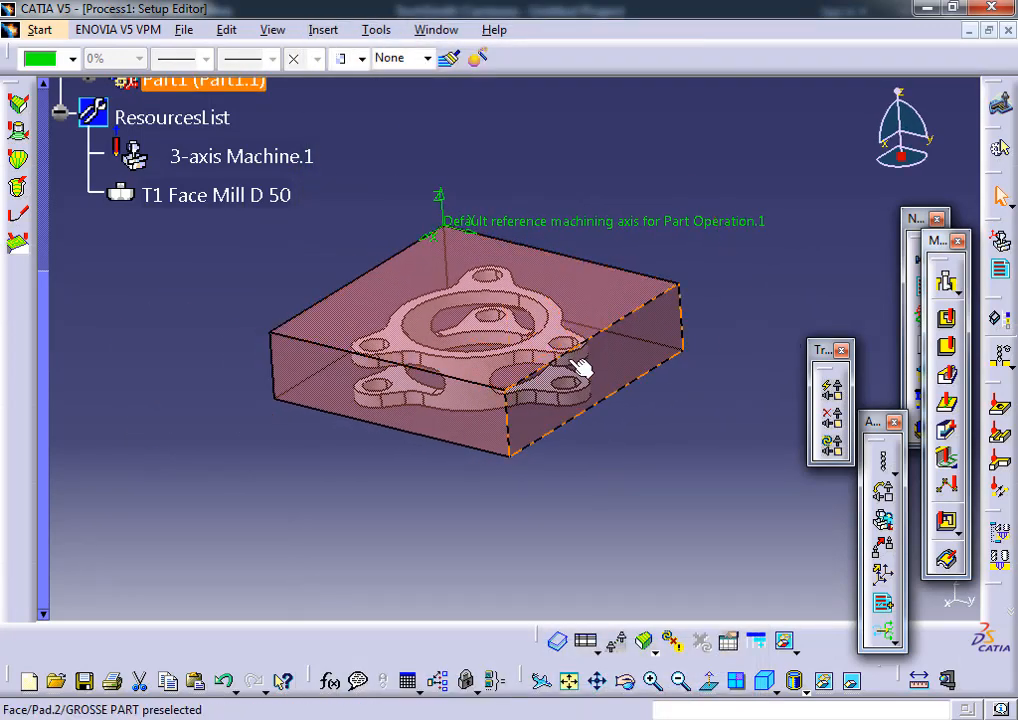
pyautogui.rightClick(580, 281)
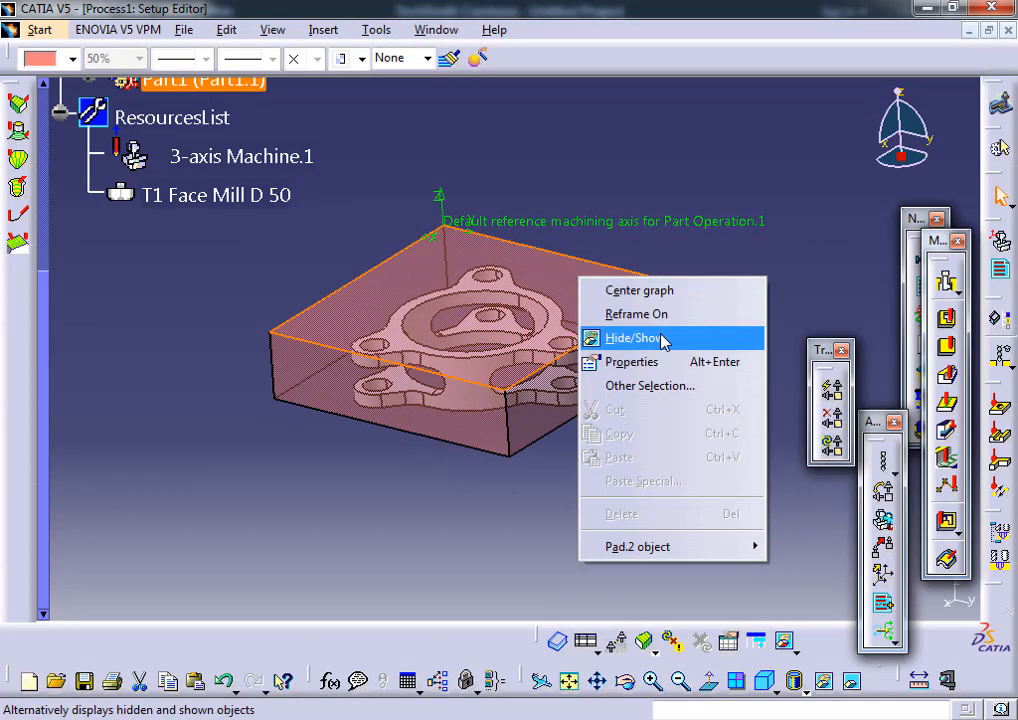
pyautogui.click(636, 338)
pyautogui.moveTo(566, 298); pyautogui.dragTo(627, 268, button='middle')
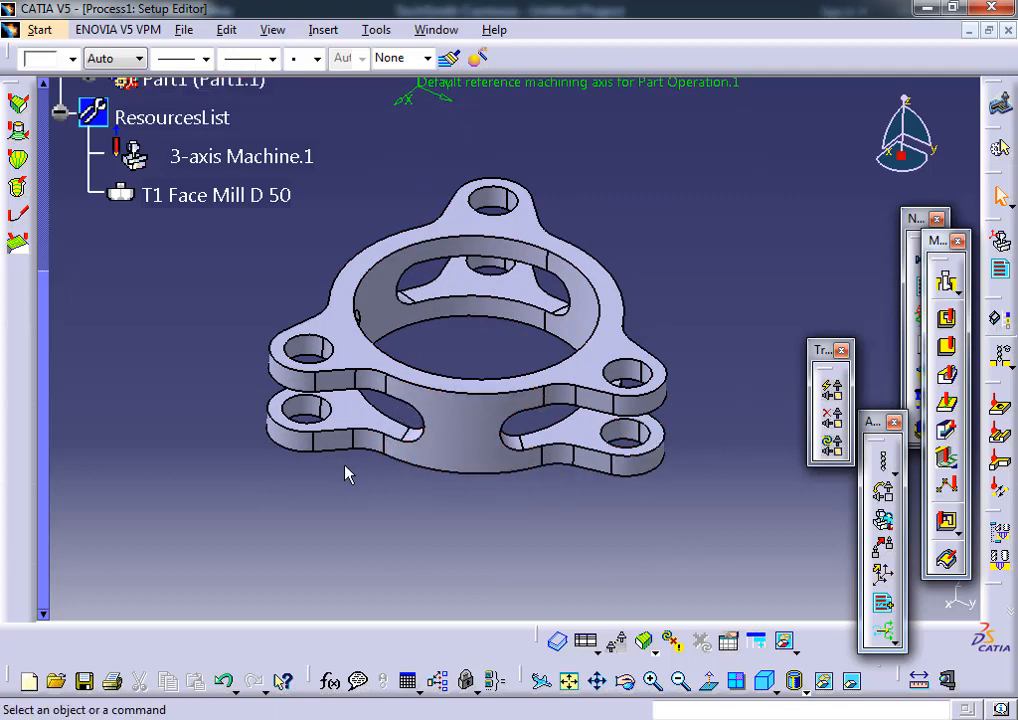
# - Show the hidden stock block again and create a Profile Contouring operation in the machining program
pyautogui.click(949, 378)
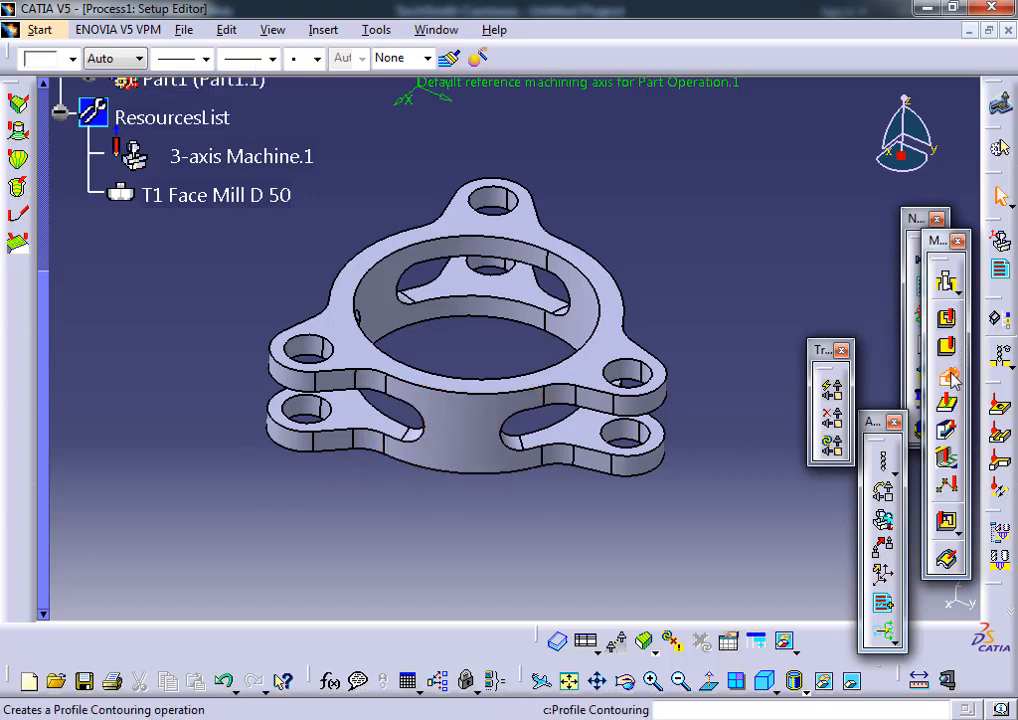
pyautogui.click(851, 683)
pyautogui.rightClick(643, 226)
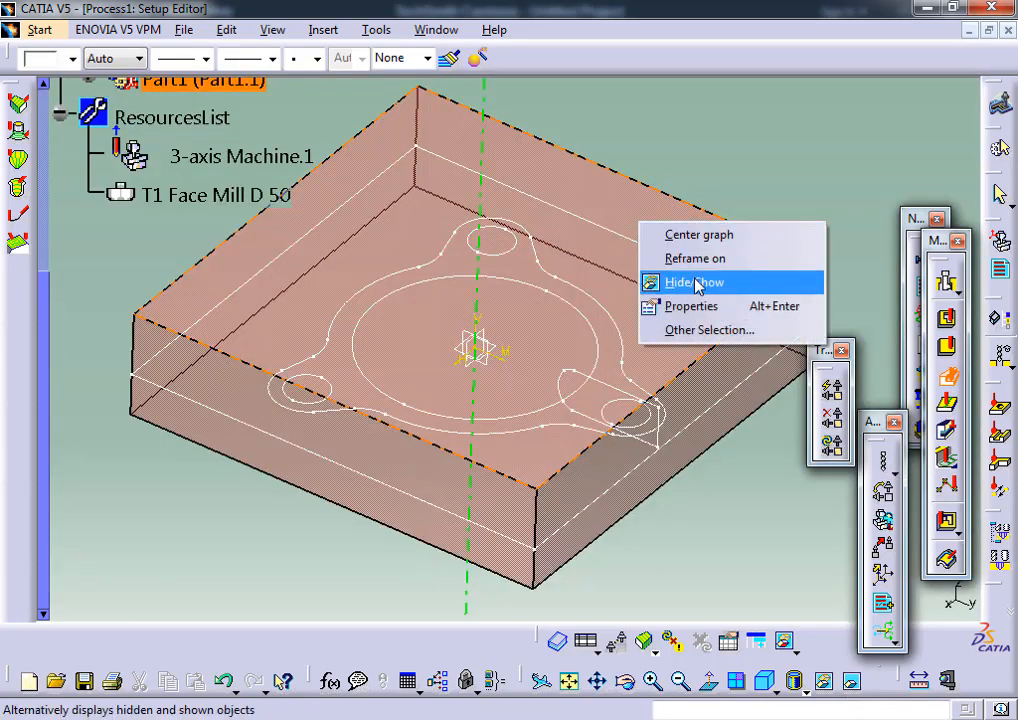
pyautogui.click(668, 282)
pyautogui.click(851, 683)
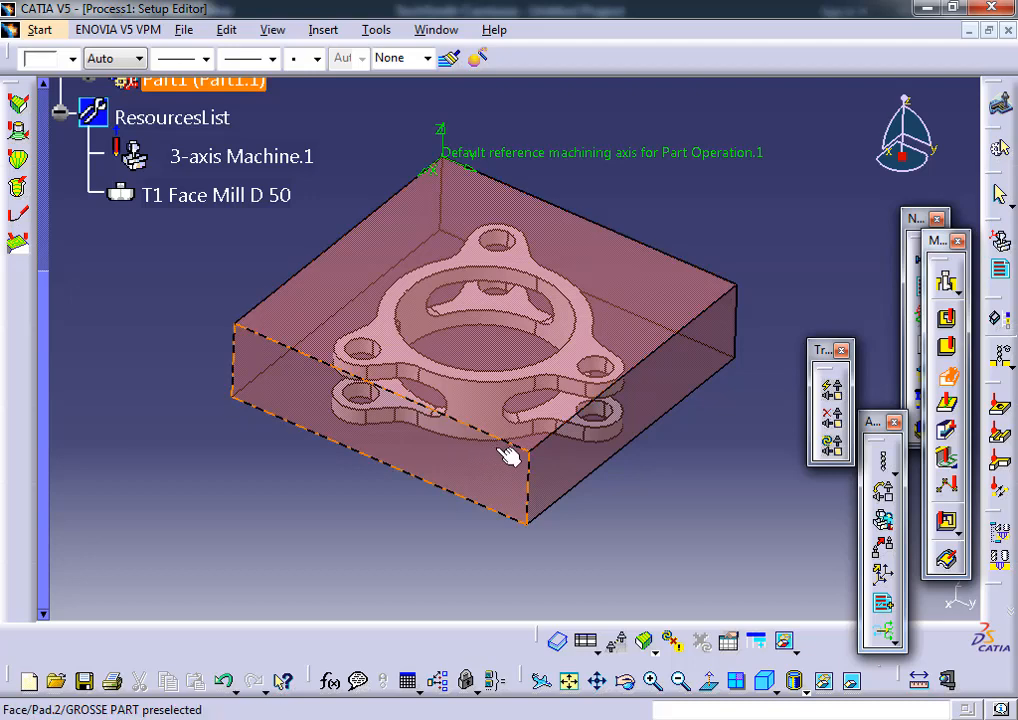
pyautogui.rightClick(645, 288)
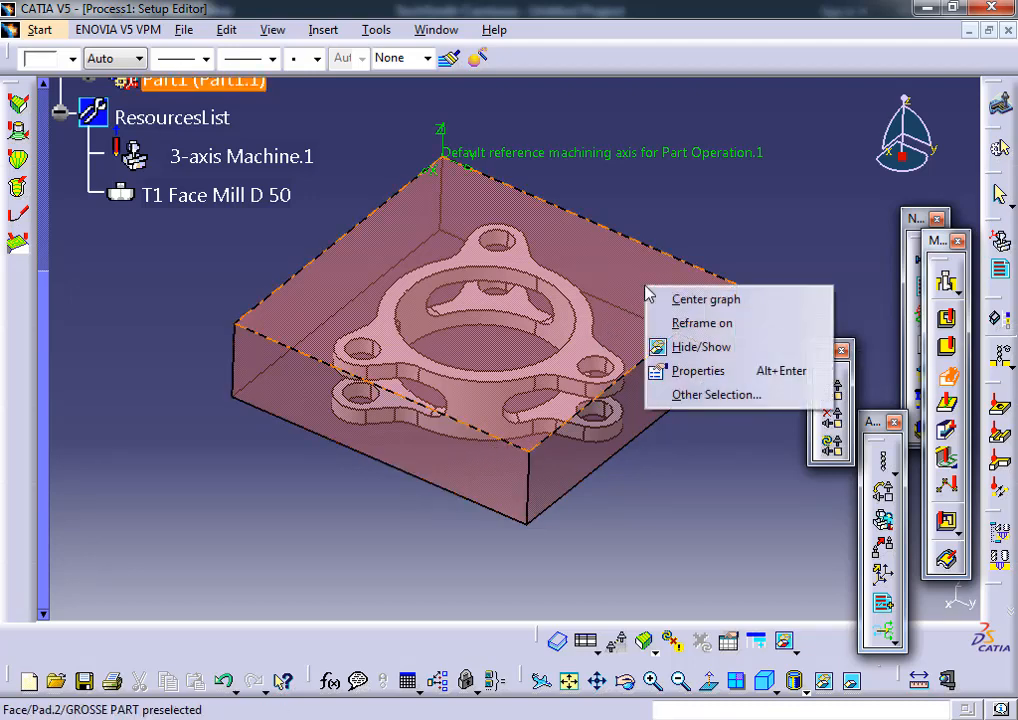
pyautogui.click(619, 260)
pyautogui.click(619, 260)
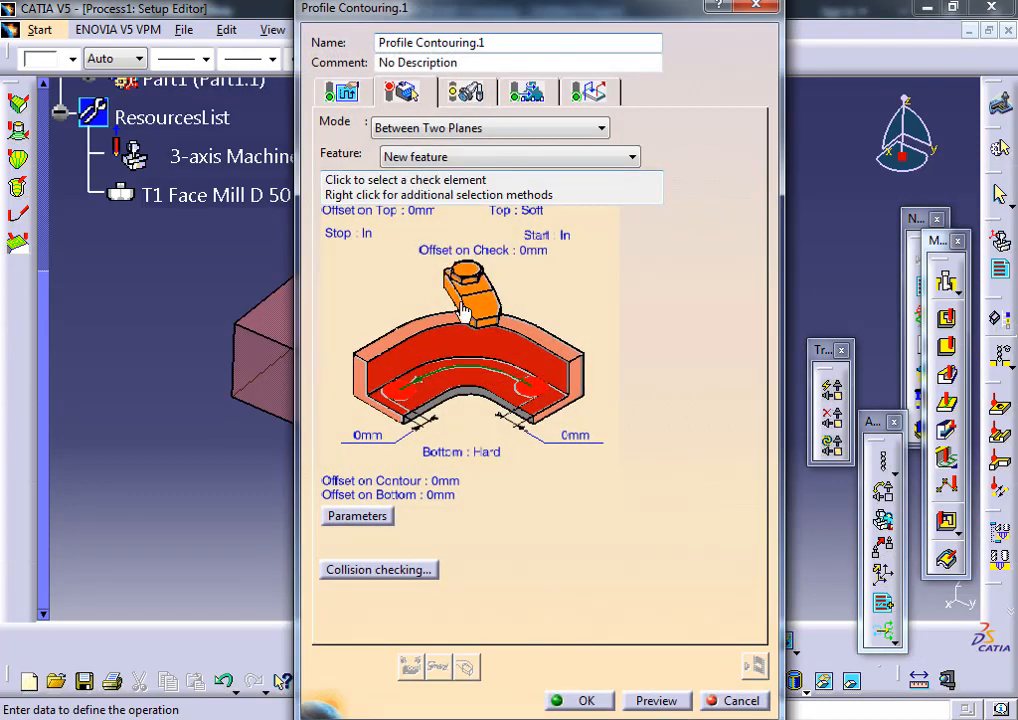
# - Hide the stock block and select the underside of the three-lug part as the contouring bottom
pyautogui.click(470, 386)
pyautogui.rightClick(651, 309)
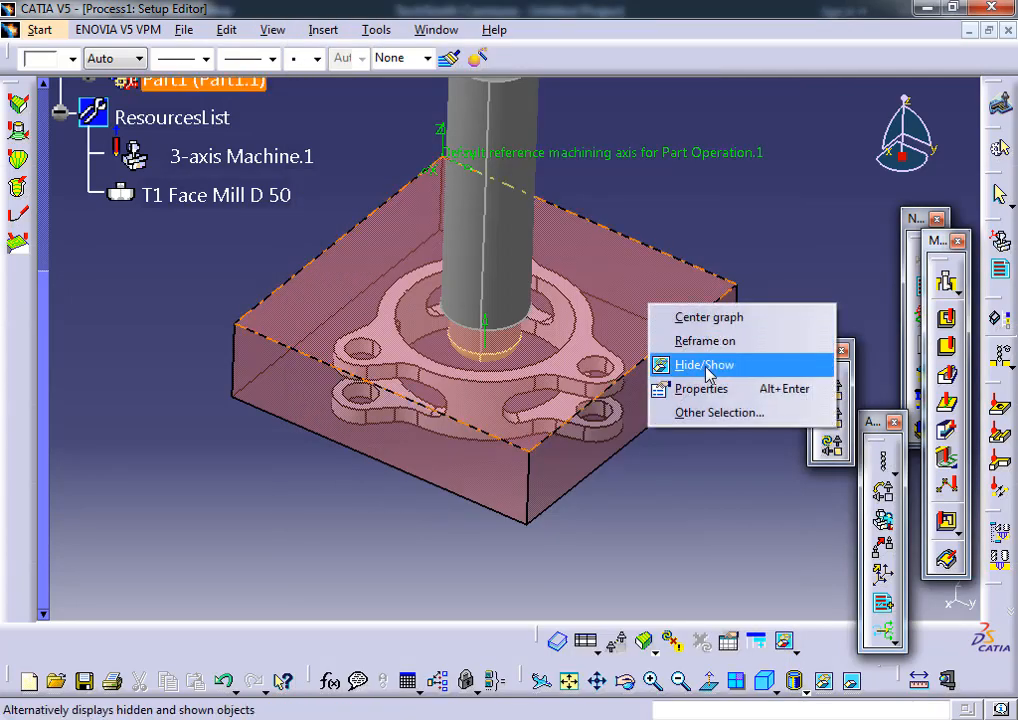
pyautogui.click(705, 366)
pyautogui.moveTo(614, 439); pyautogui.dragTo(572, 227, button='middle')
pyautogui.click(548, 297)
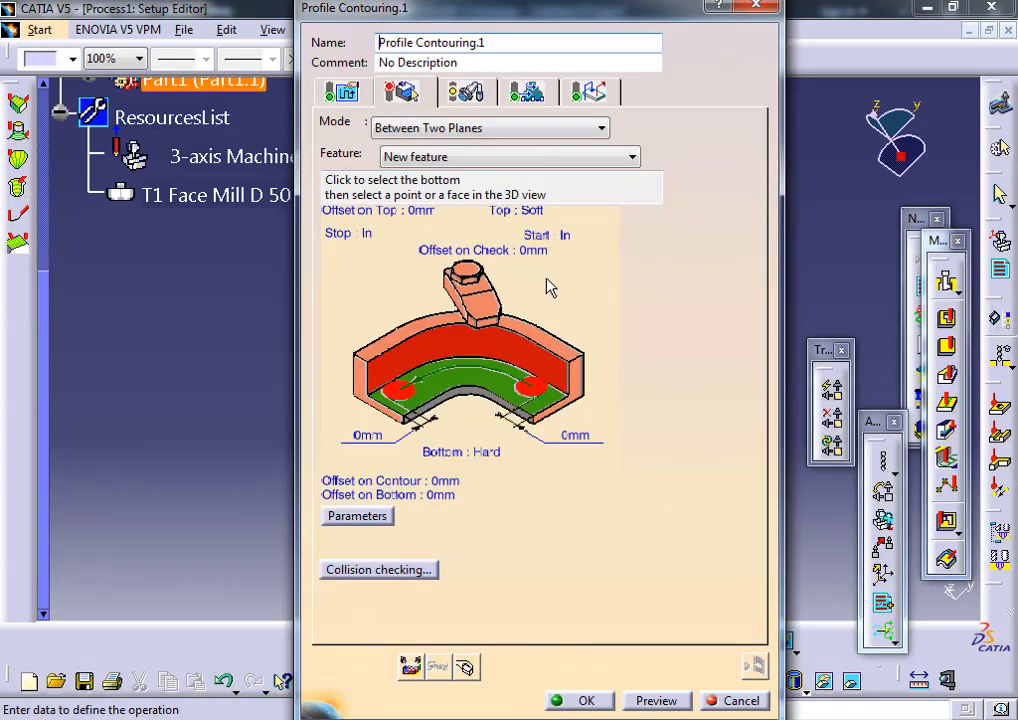
# - Select the upper face of the three-lug part as the top of Profile Contouring.1
pyautogui.click(428, 328)
pyautogui.moveTo(452, 211); pyautogui.dragTo(602, 214, button='middle')
pyautogui.click(651, 272)
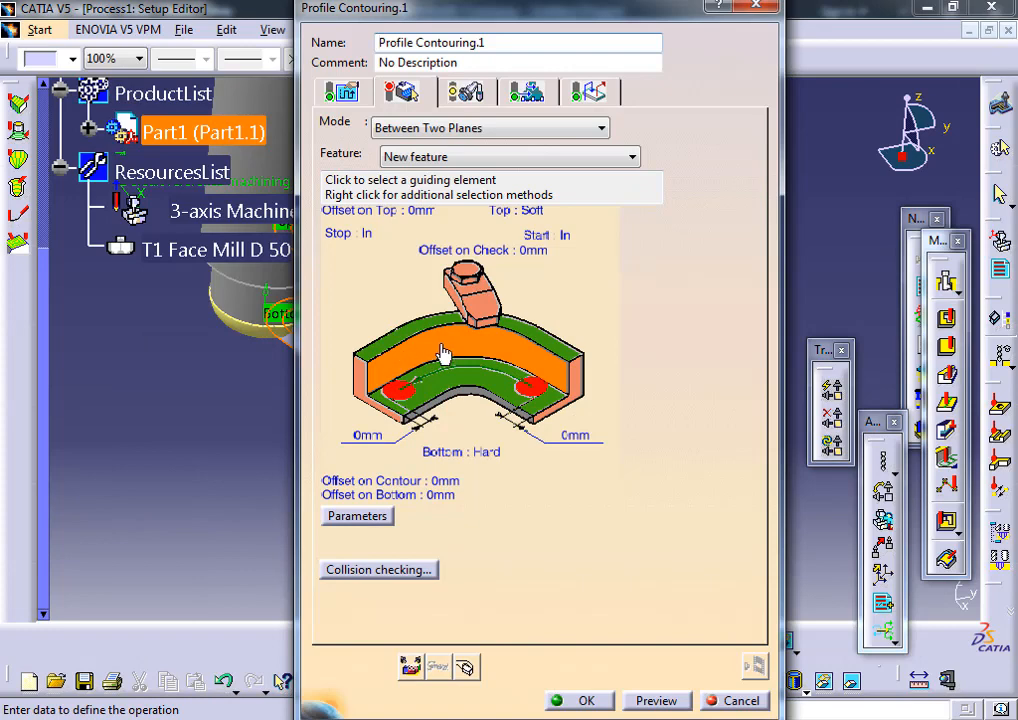
# - Try to trace the part's upper outer edge as the guiding contour, starting on the ring beside one lug
pyautogui.click(443, 352)
pyautogui.moveTo(600, 341); pyautogui.dragTo(546, 405, button='middle')
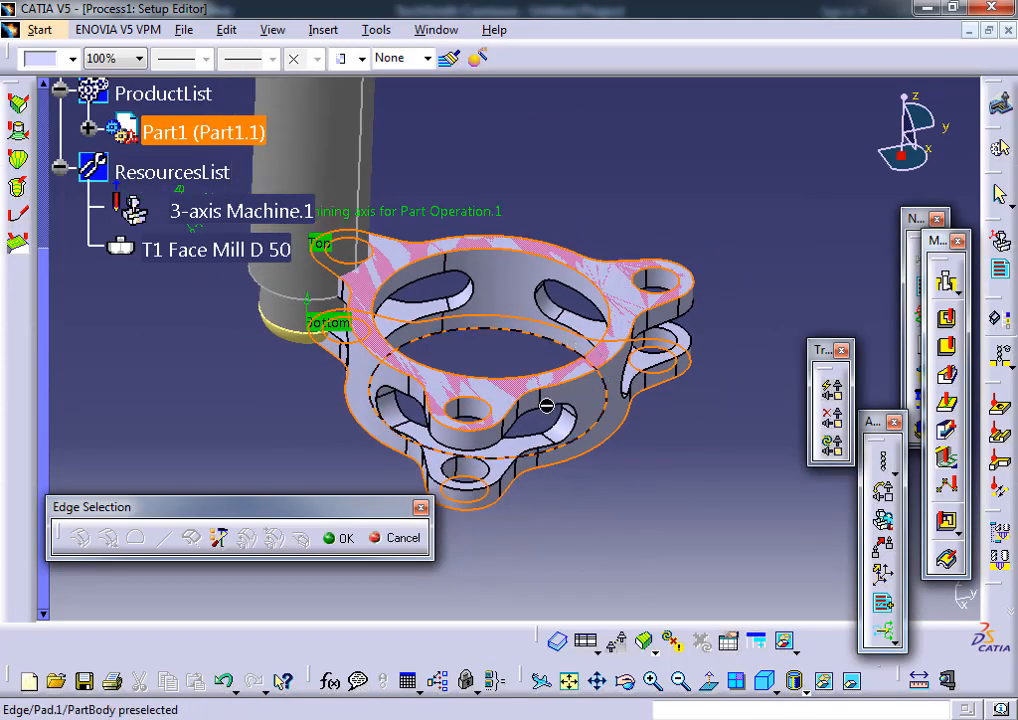
pyautogui.click(624, 360)
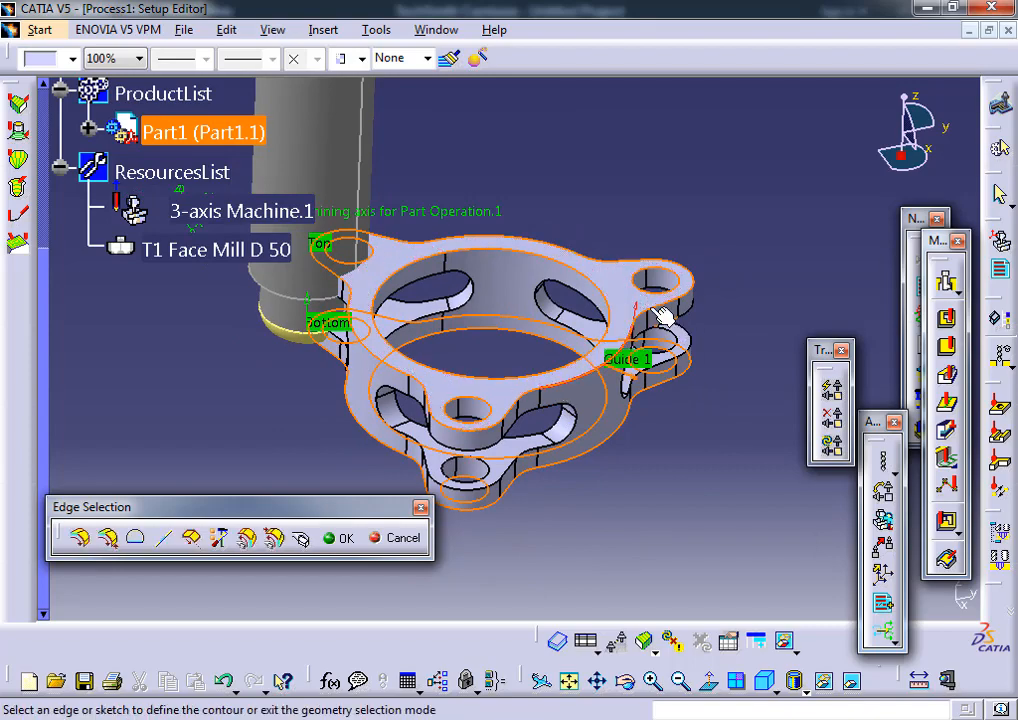
pyautogui.moveTo(648, 268); pyautogui.dragTo(620, 135, button='middle')
pyautogui.moveTo(474, 276); pyautogui.dragTo(545, 289, button='middle')
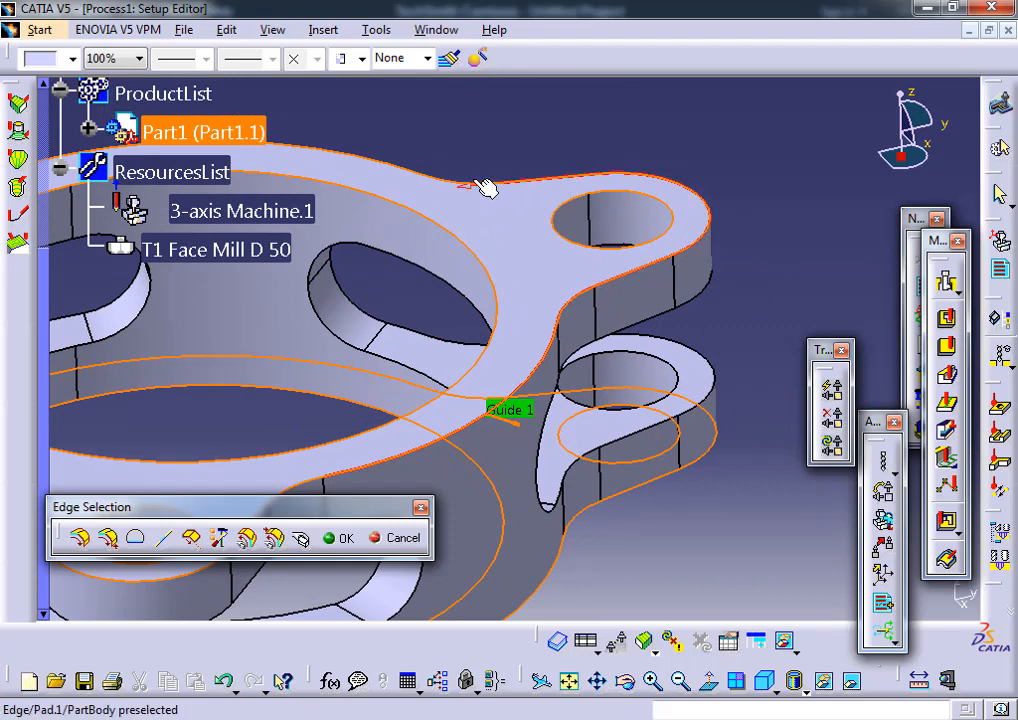
pyautogui.click(361, 157)
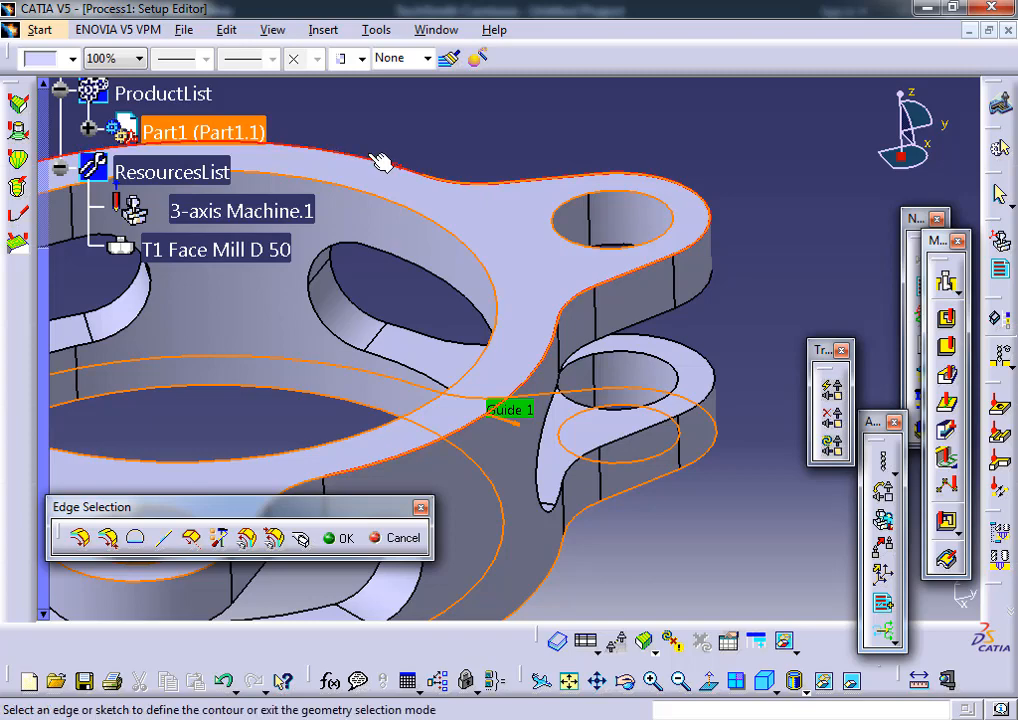
pyautogui.moveTo(403, 172); pyautogui.dragTo(722, 157, button='middle')
pyautogui.moveTo(410, 162); pyautogui.dragTo(590, 195, button='middle')
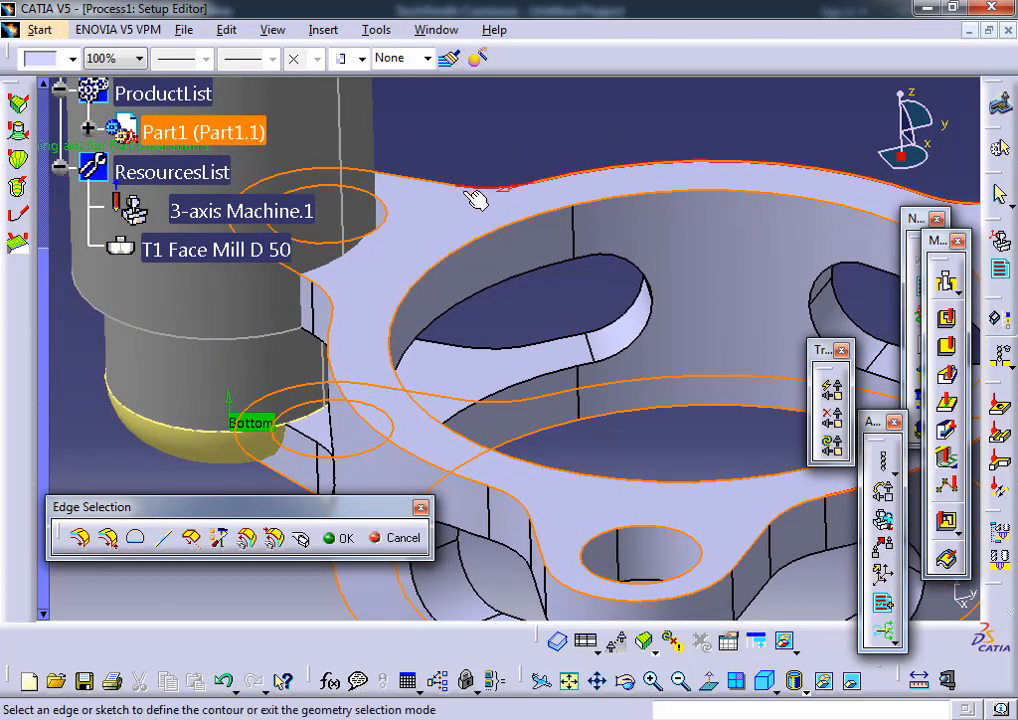
pyautogui.moveTo(475, 198); pyautogui.dragTo(443, 306, button='middle')
pyautogui.moveTo(277, 302); pyautogui.dragTo(628, 292, button='middle')
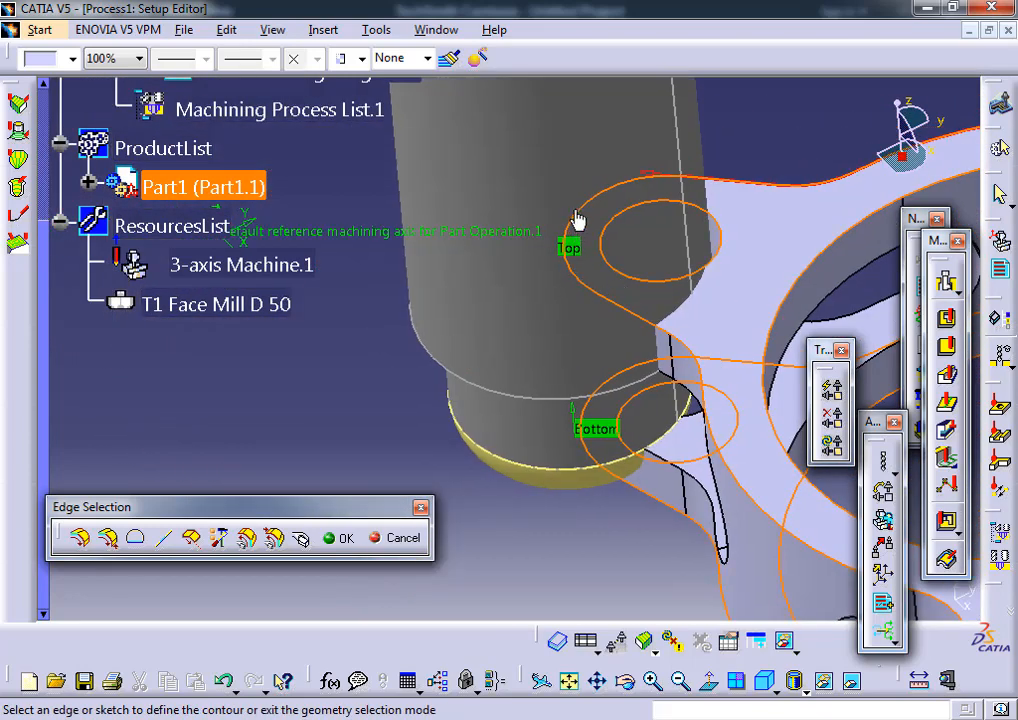
pyautogui.moveTo(630, 276); pyautogui.dragTo(709, 472, button='middle')
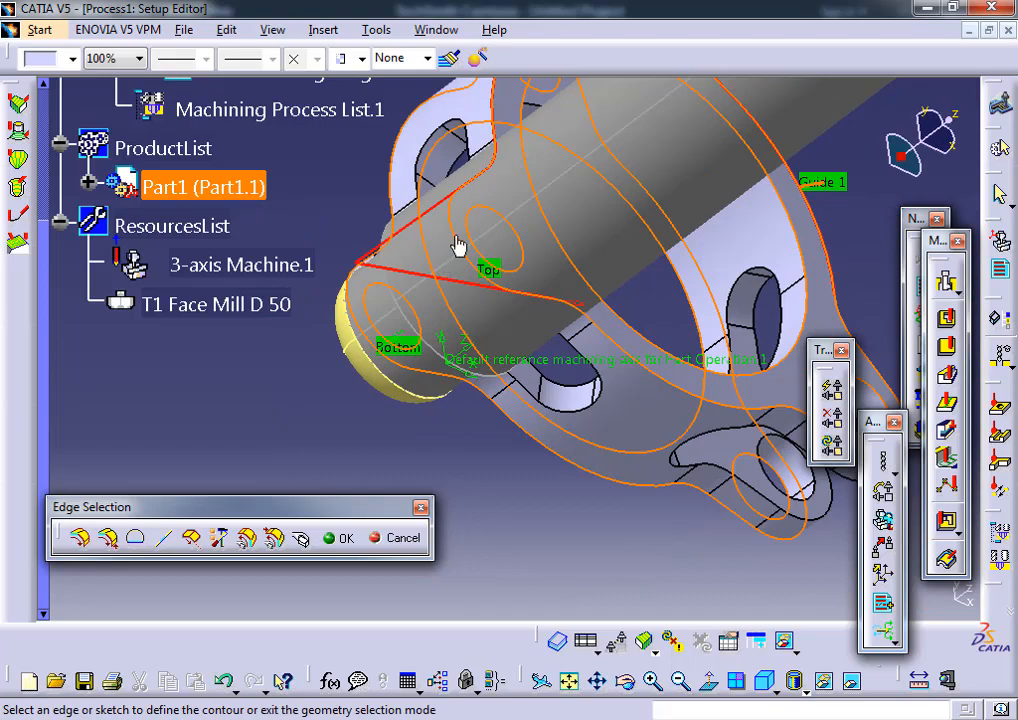
pyautogui.moveTo(491, 315); pyautogui.dragTo(447, 303, button='middle')
# - Redefine the tool axis by selecting edges of the part near the lug and accept the new direction
pyautogui.click(641, 234)
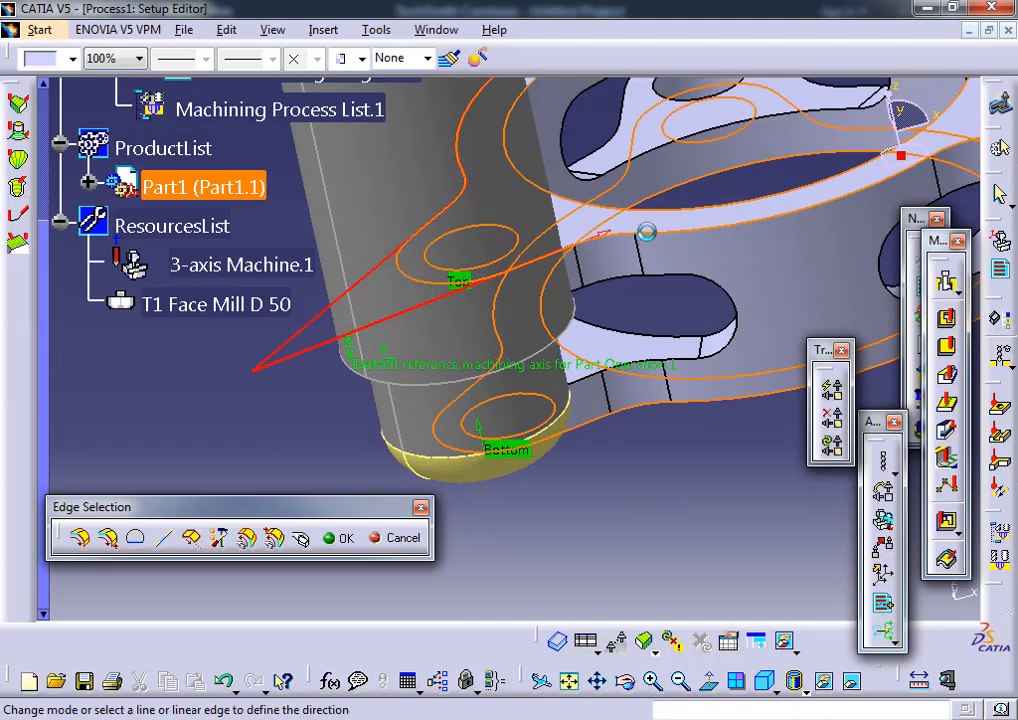
pyautogui.click(636, 243)
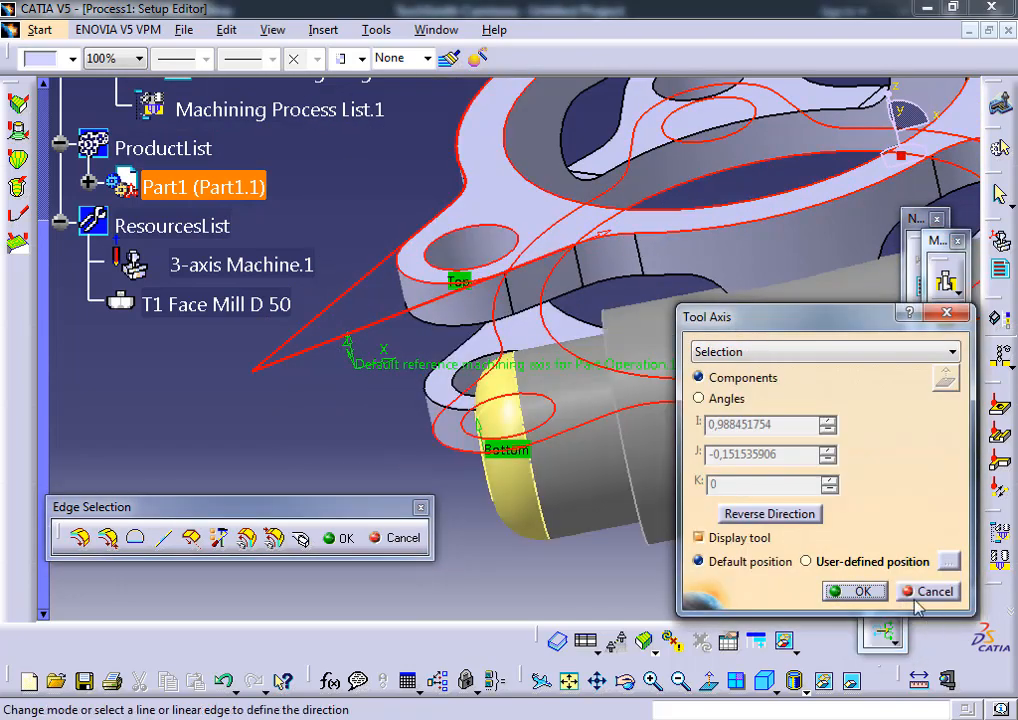
pyautogui.click(417, 268)
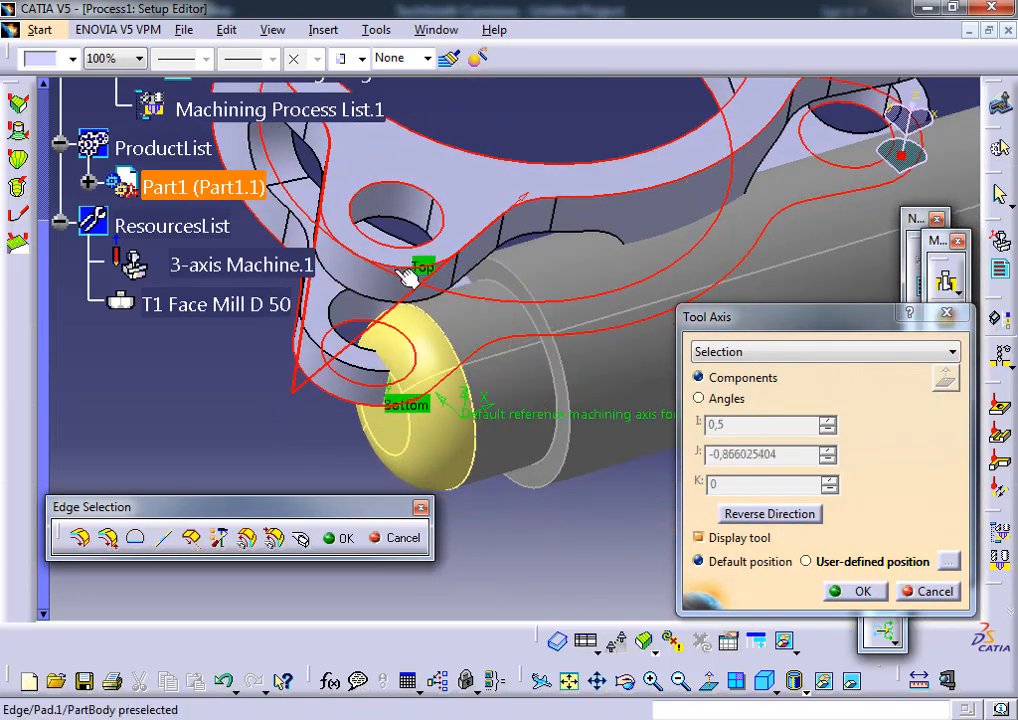
pyautogui.click(863, 597)
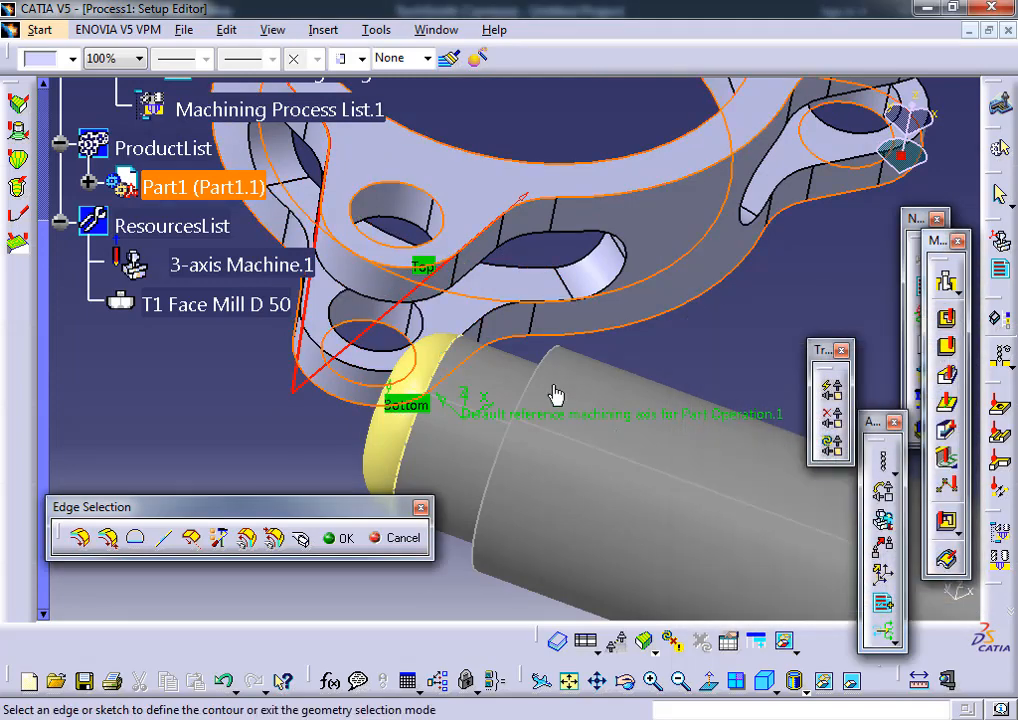
# - Leave the edge selection and remove all guiding contours from Profile Contouring.1
pyautogui.doubleClick(428, 434)
pyautogui.rightClick(442, 345)
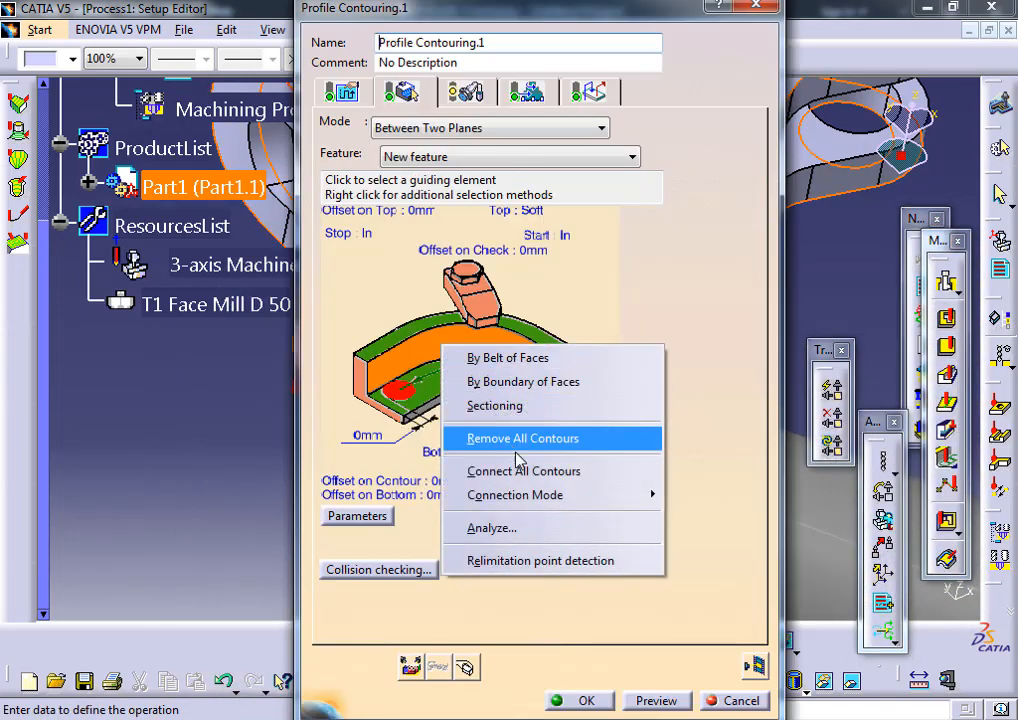
pyautogui.click(540, 438)
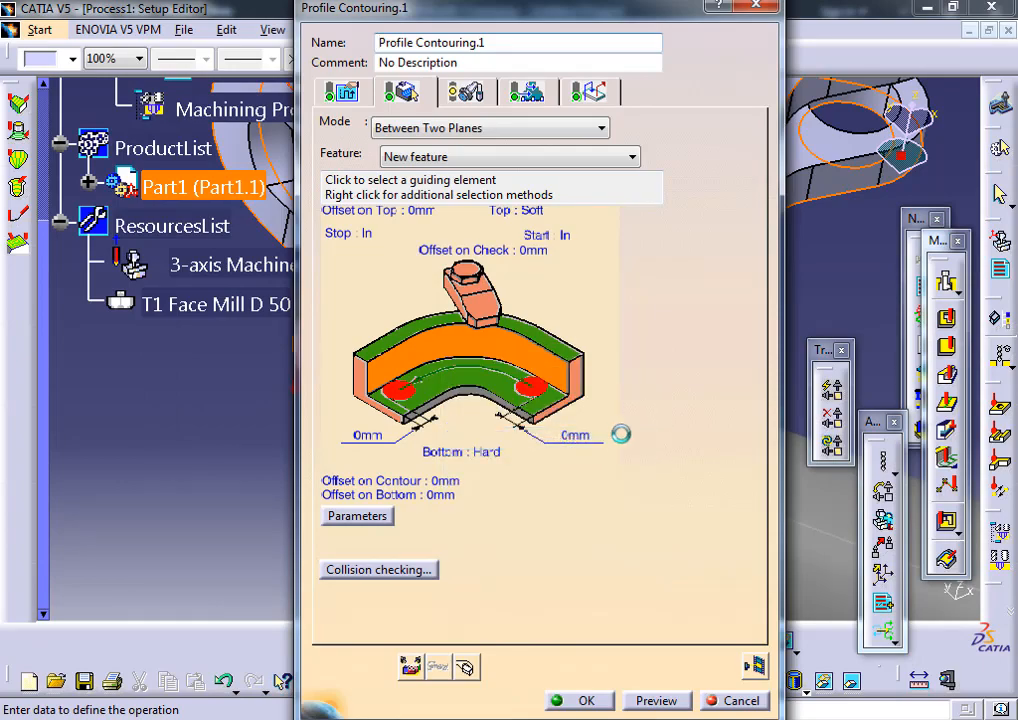
# - Restart the guiding contour on the upper outer edge, following it from the front lug around the second lug and the ring
pyautogui.click(423, 368)
pyautogui.moveTo(532, 302); pyautogui.dragTo(577, 412, button='middle')
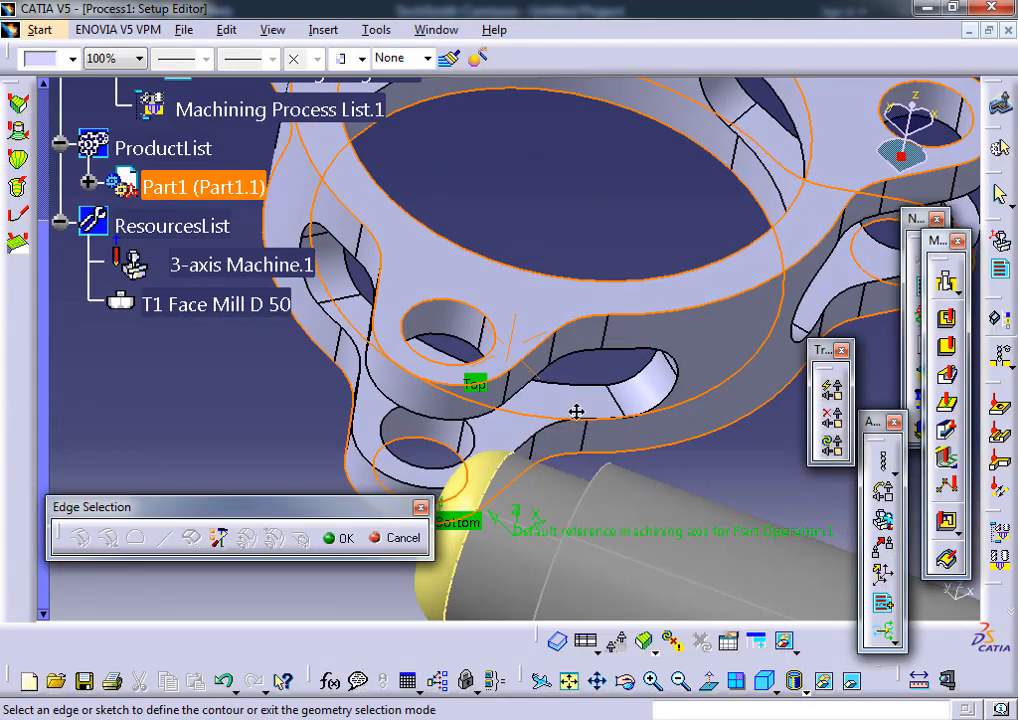
pyautogui.moveTo(458, 365); pyautogui.dragTo(432, 386, button='middle')
pyautogui.click(508, 356)
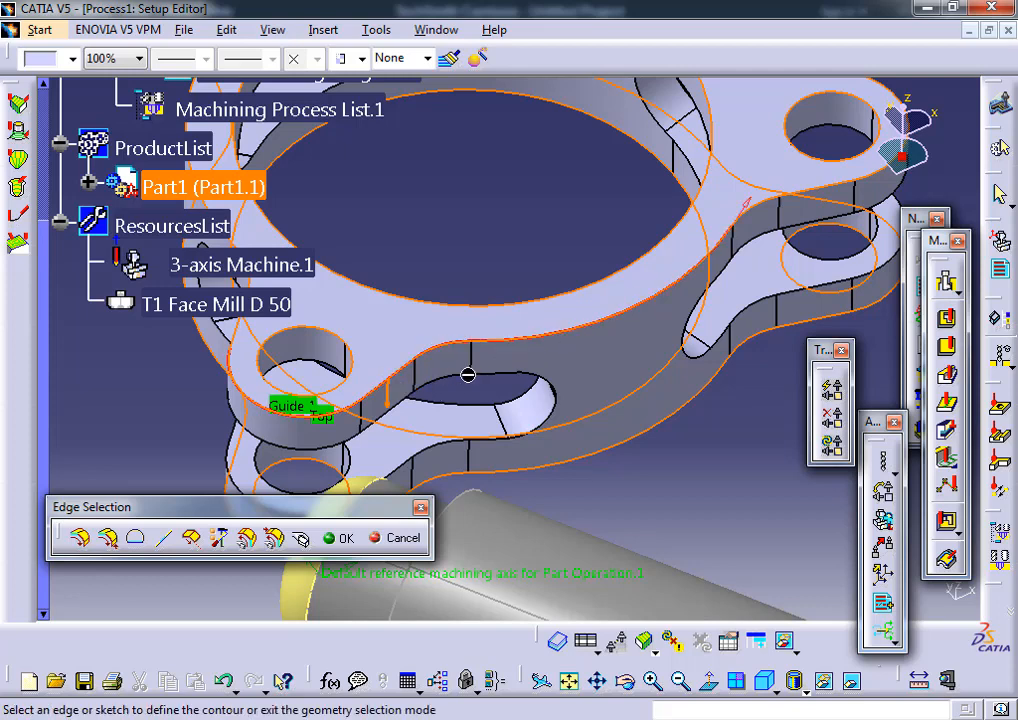
pyautogui.moveTo(463, 370); pyautogui.dragTo(733, 280, button='middle')
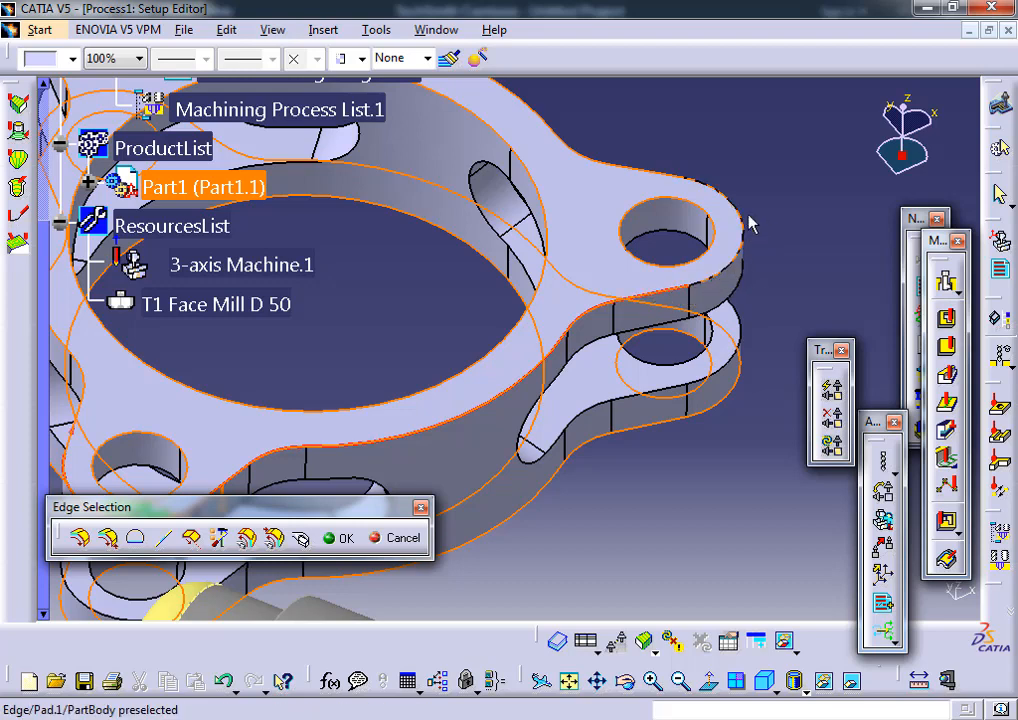
pyautogui.click(624, 169)
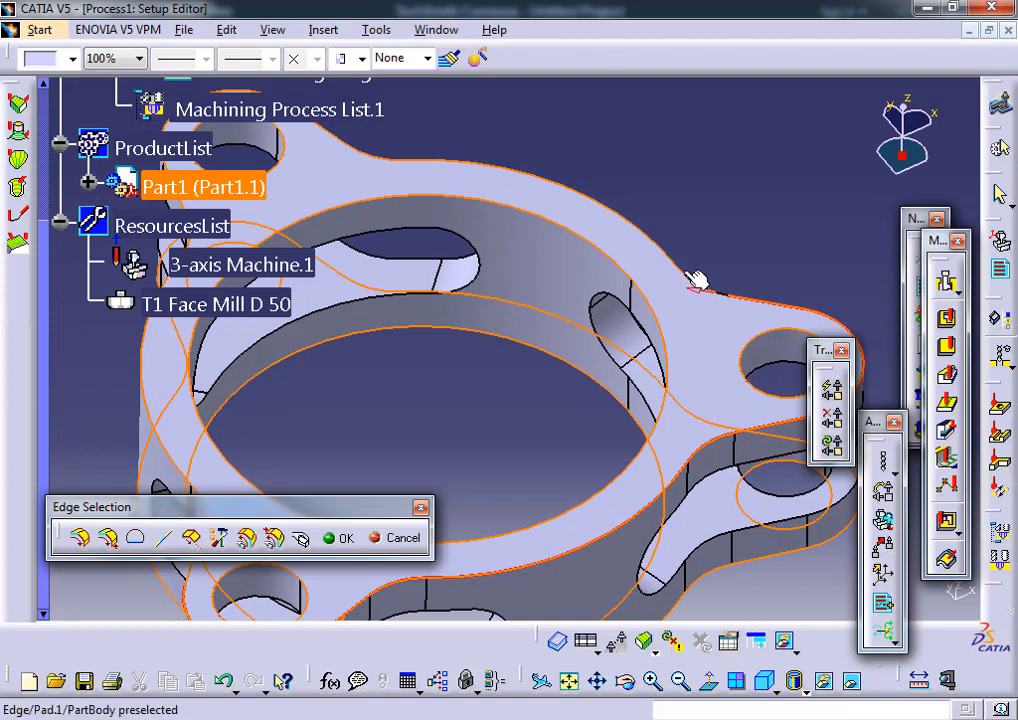
pyautogui.click(638, 227)
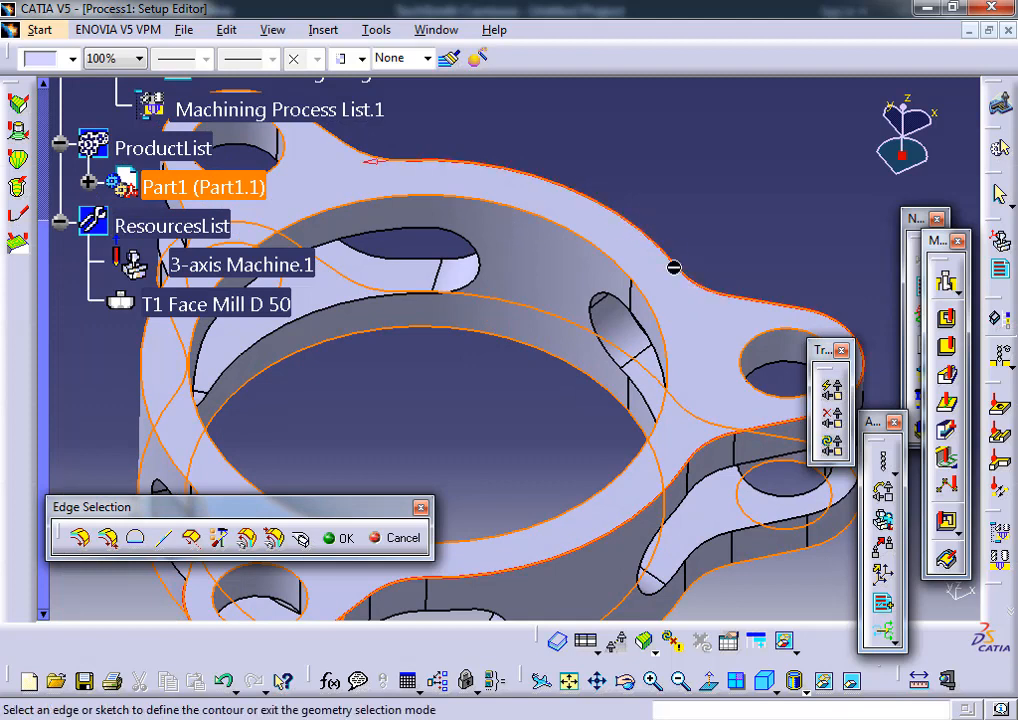
# - Complete the guiding contour around the third lug back to its start at the front lug and accept the edge selection
pyautogui.moveTo(383, 213); pyautogui.dragTo(581, 268, button='middle')
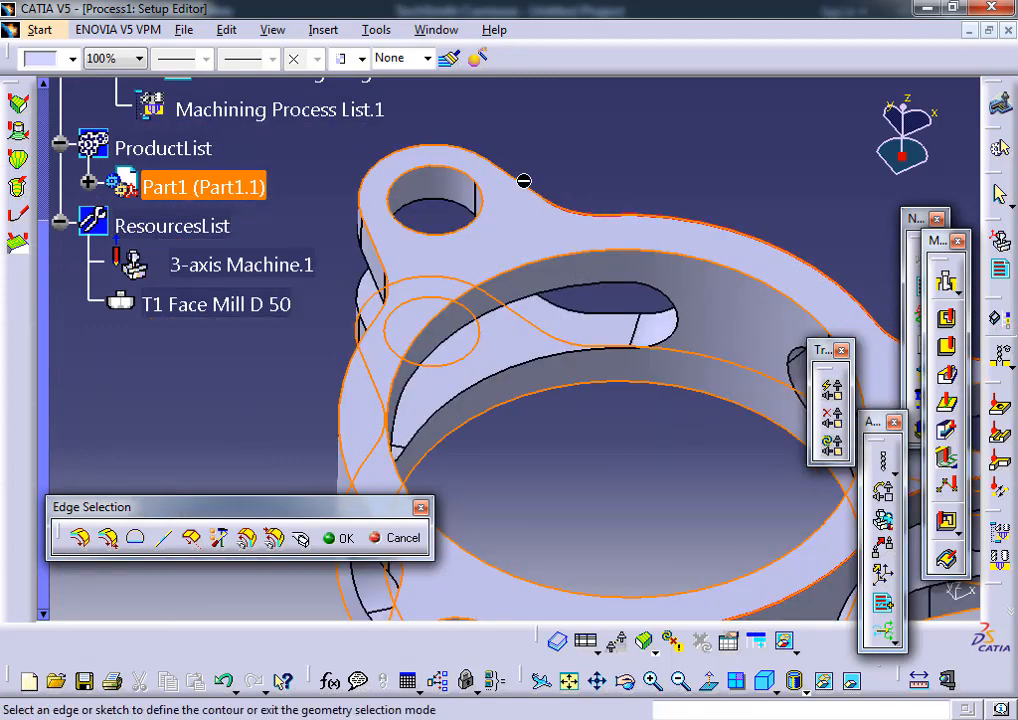
pyautogui.click(433, 152)
pyautogui.moveTo(403, 294); pyautogui.dragTo(485, 300, button='middle')
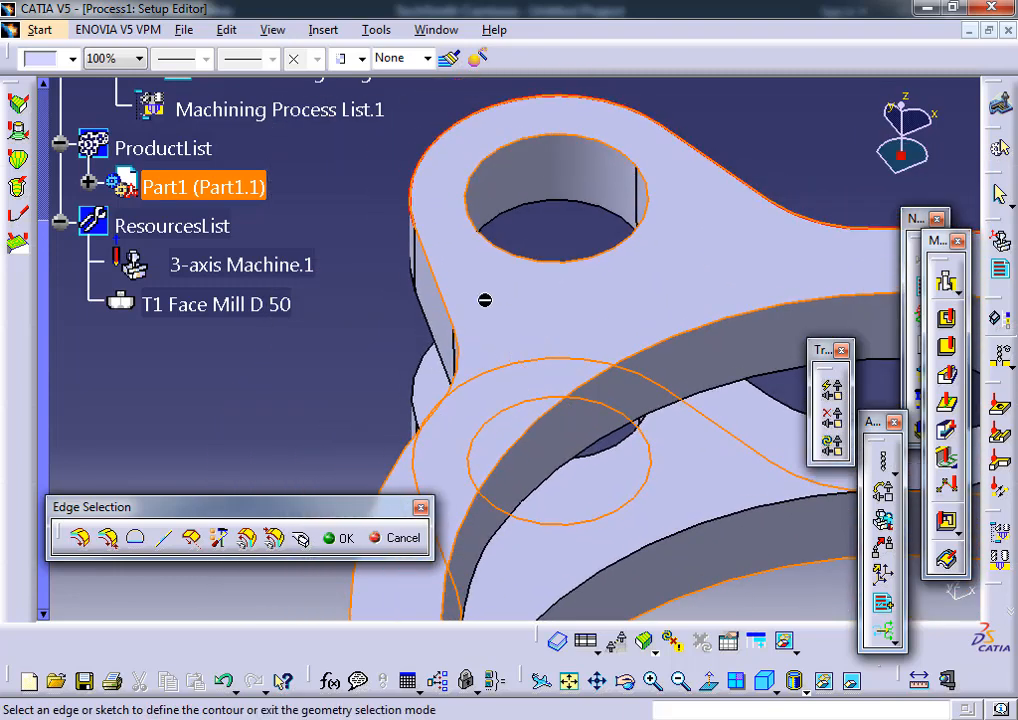
pyautogui.moveTo(450, 350); pyautogui.dragTo(558, 280, button='middle')
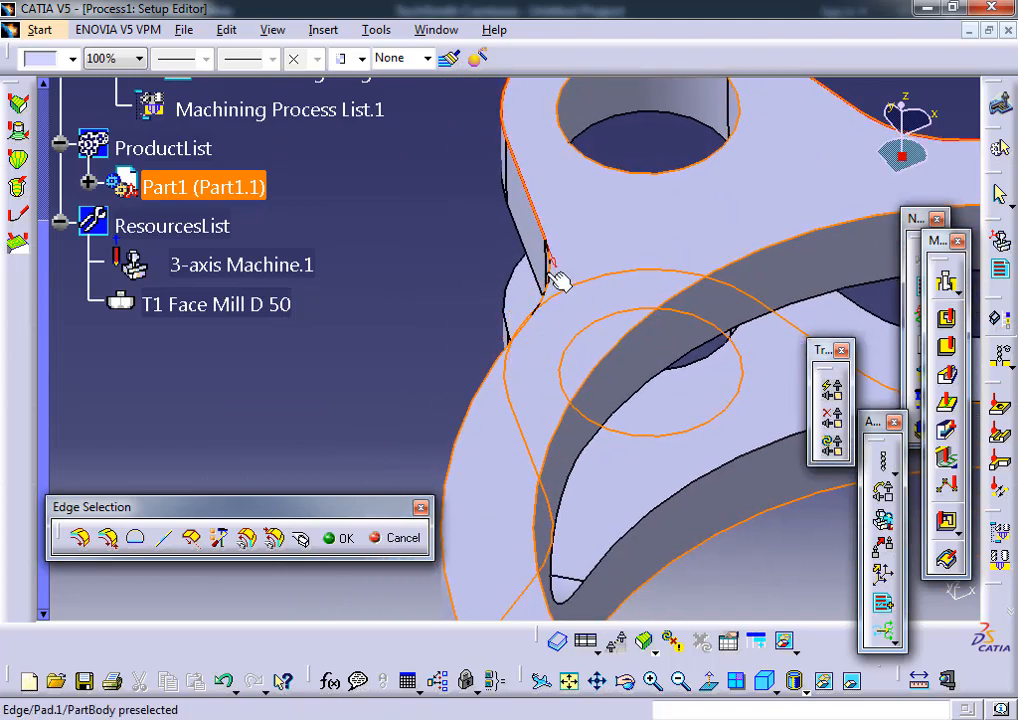
pyautogui.moveTo(545, 386); pyautogui.dragTo(504, 264, button='middle')
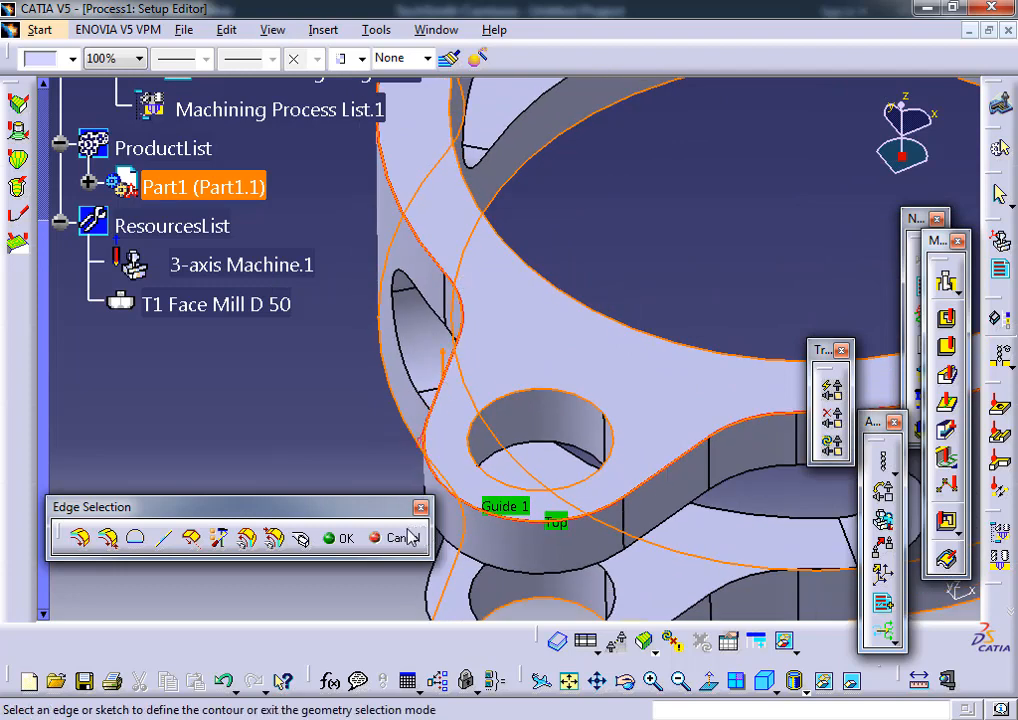
pyautogui.click(343, 539)
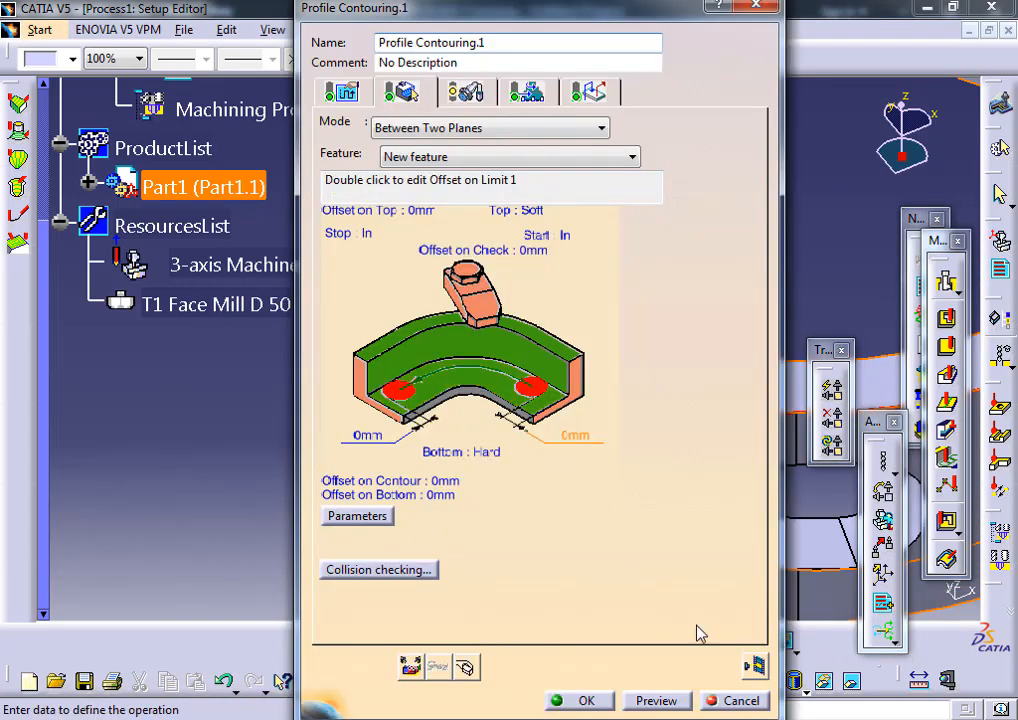
# - Set the tool path style of Profile Contouring.1 to Helix and review its stepover and finishing settings
pyautogui.click(340, 91)
pyautogui.click(693, 383)
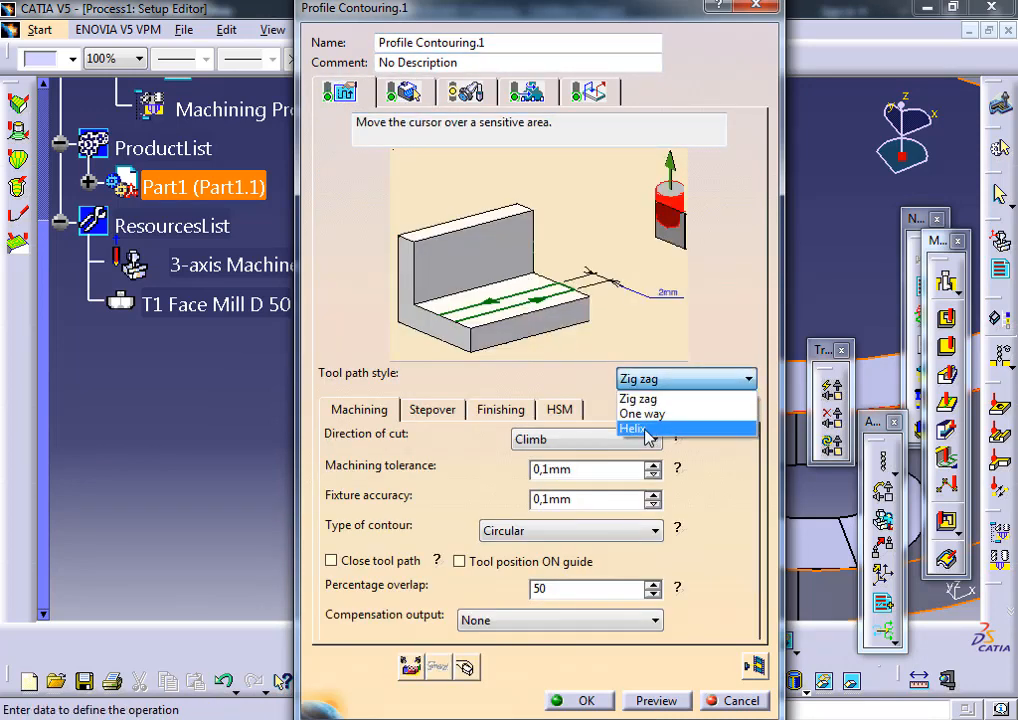
pyautogui.click(634, 428)
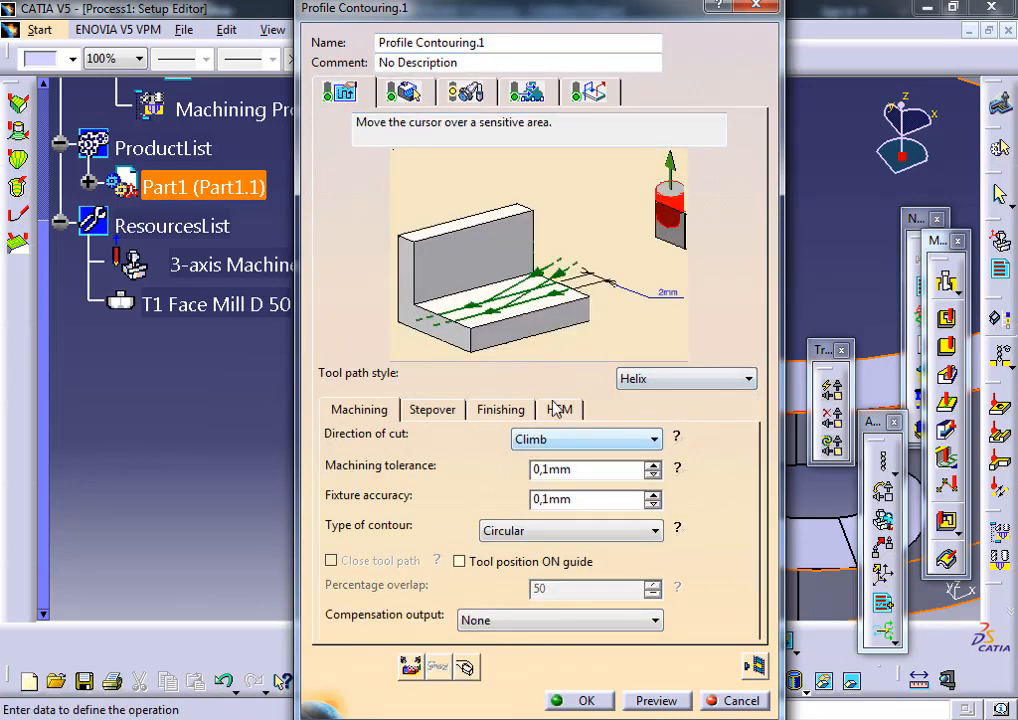
pyautogui.click(647, 379)
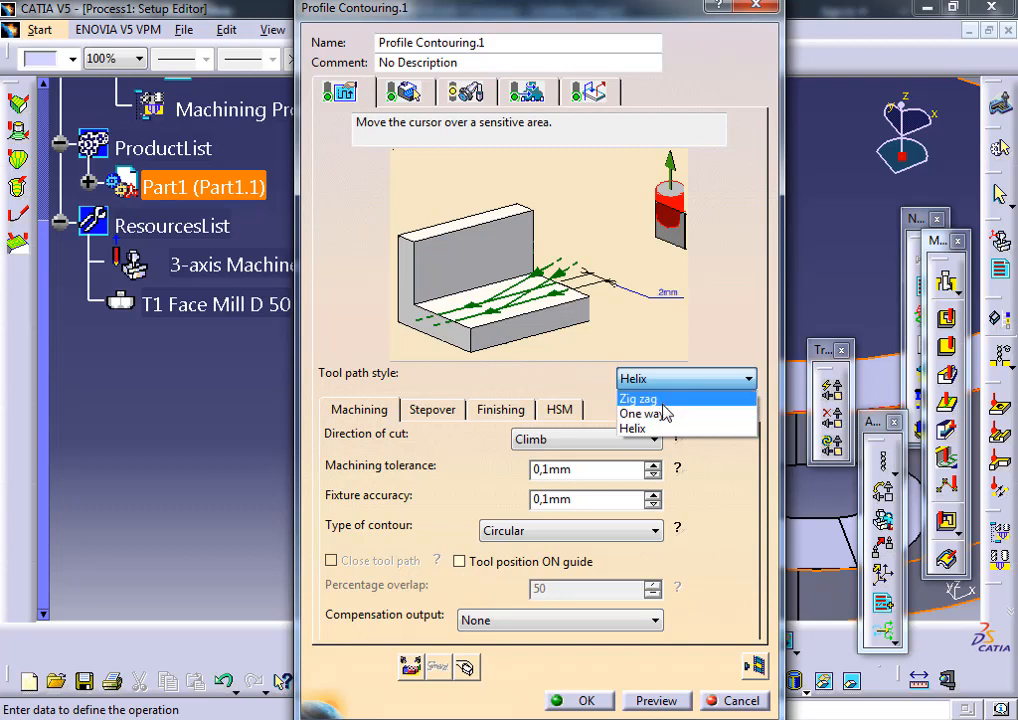
pyautogui.click(436, 412)
pyautogui.click(492, 411)
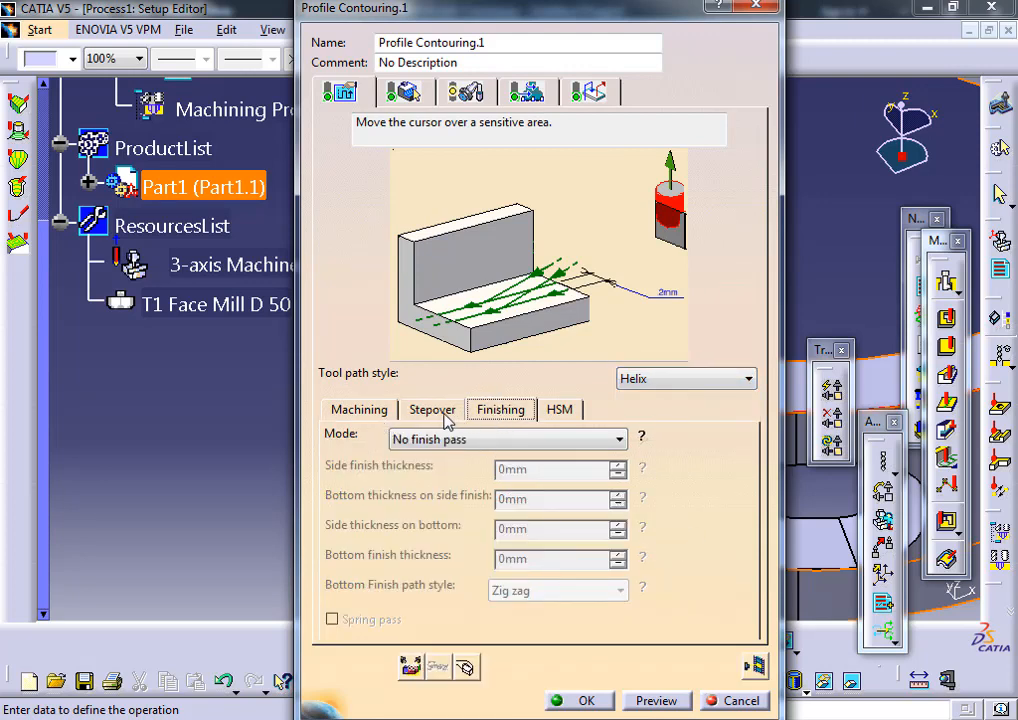
# - Bring up the T2 End Mill D 10 tool definition and set its corner radius to 0 mm
pyautogui.click(460, 93)
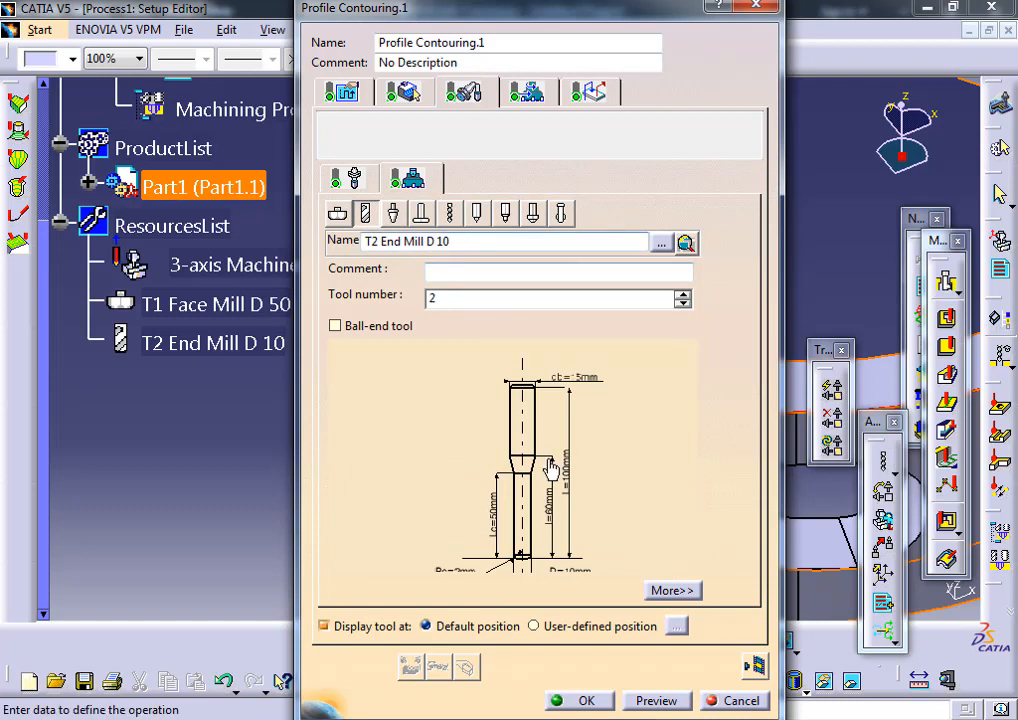
pyautogui.moveTo(549, 468); pyautogui.dragTo(513, 329, button='middle')
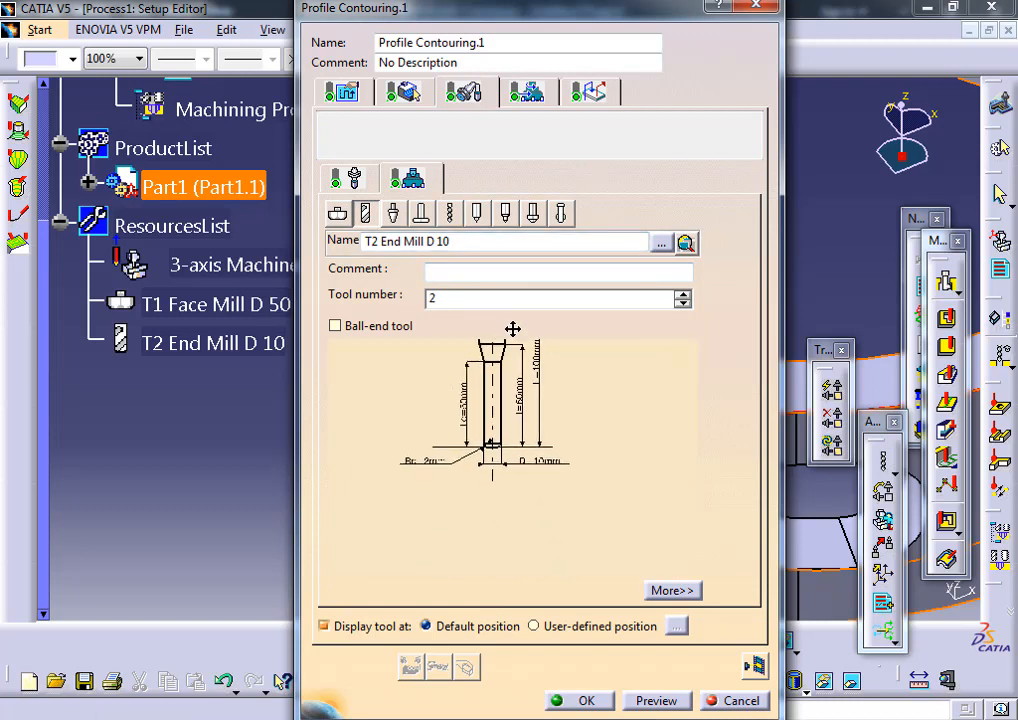
pyautogui.doubleClick(416, 455)
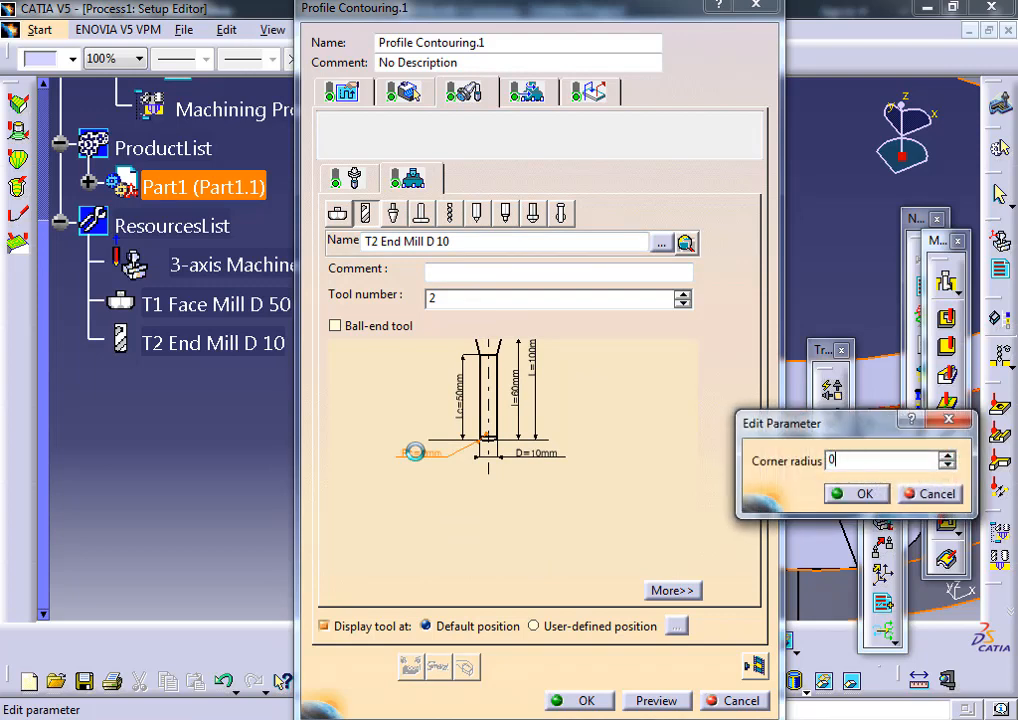
pyautogui.click(864, 494)
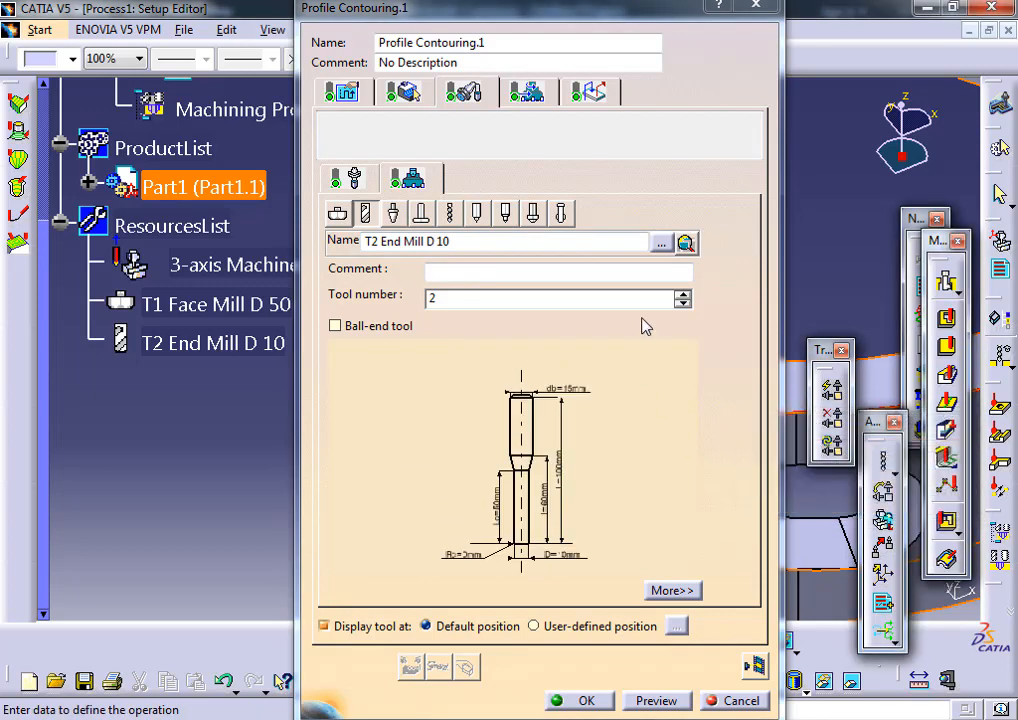
# - Recheck the geometry and tool settings of Profile Contouring.1 and try to compute its tool path
pyautogui.click(527, 102)
pyautogui.click(413, 97)
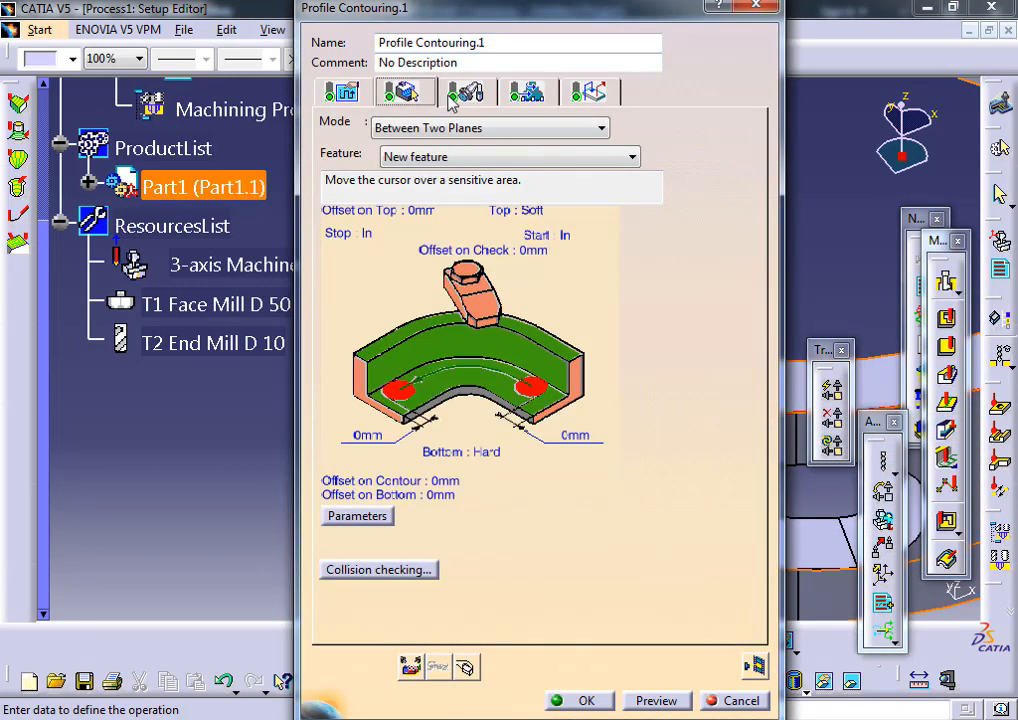
pyautogui.click(462, 98)
pyautogui.click(410, 97)
pyautogui.click(754, 666)
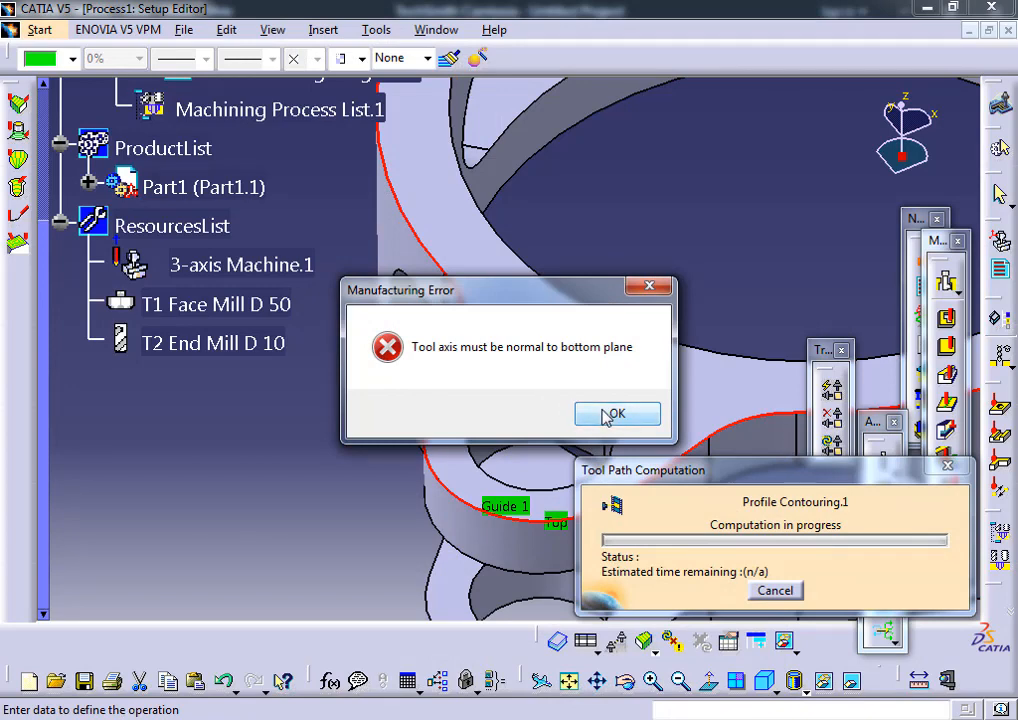
pyautogui.click(612, 414)
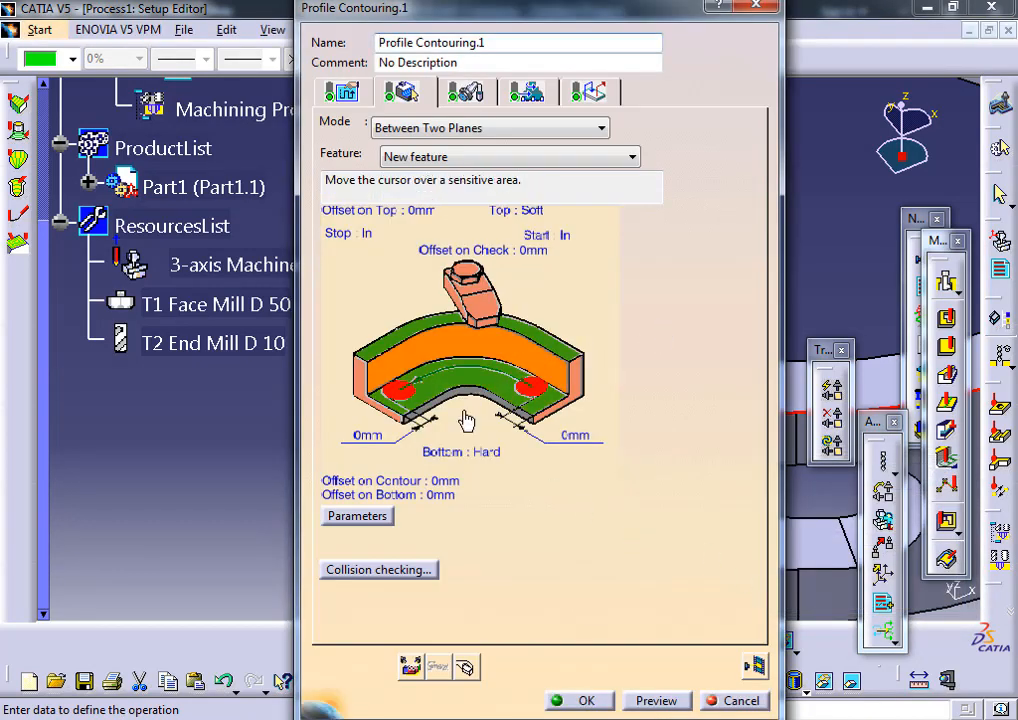
# - Remove the bottom and top plane selections from Profile Contouring.1
pyautogui.rightClick(458, 378)
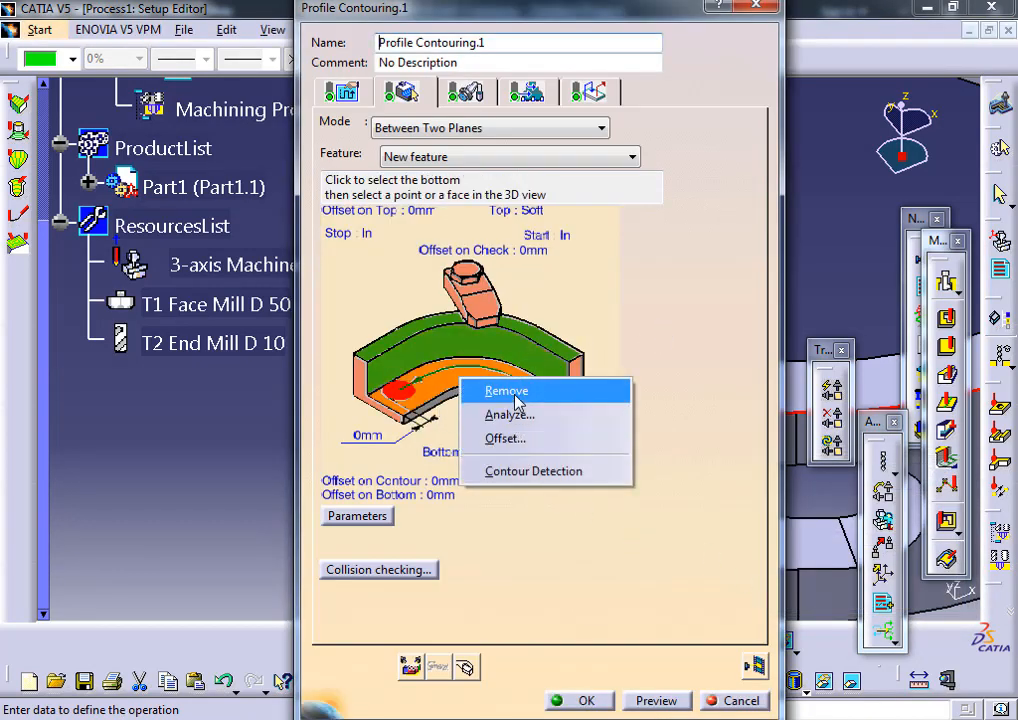
pyautogui.click(517, 400)
pyautogui.rightClick(405, 322)
pyautogui.click(490, 388)
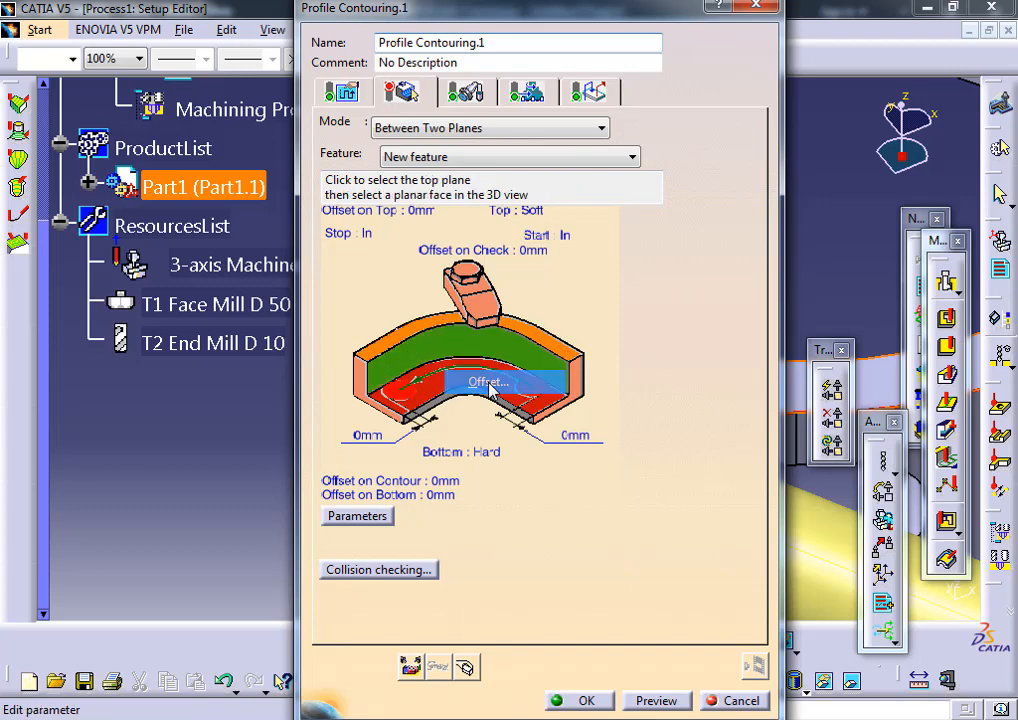
pyautogui.click(949, 420)
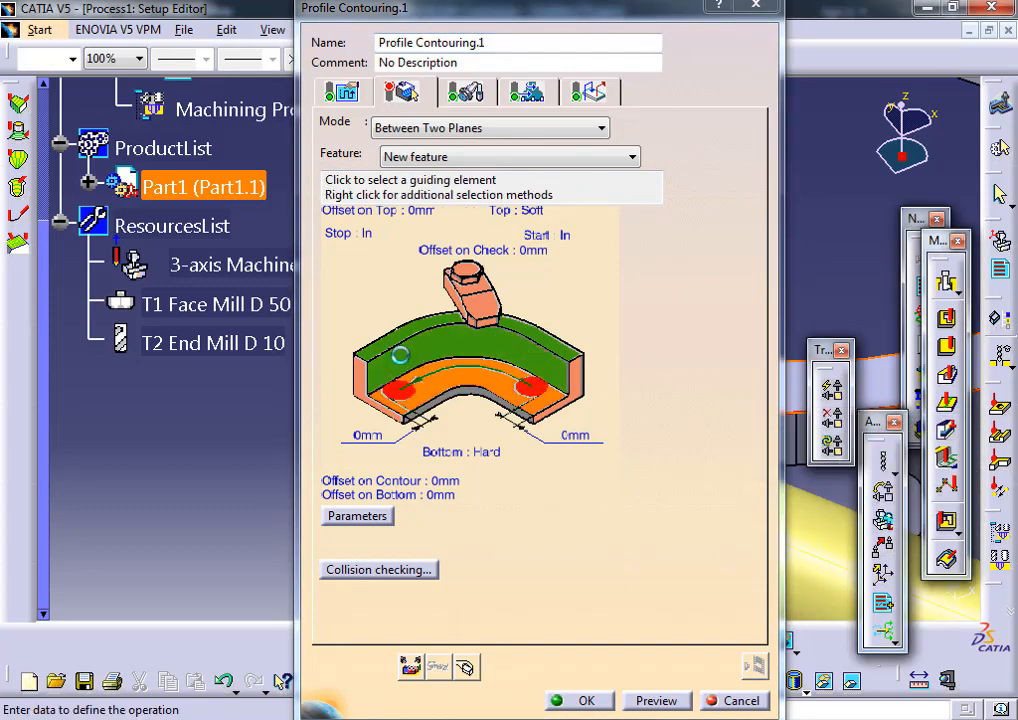
pyautogui.rightClick(413, 334)
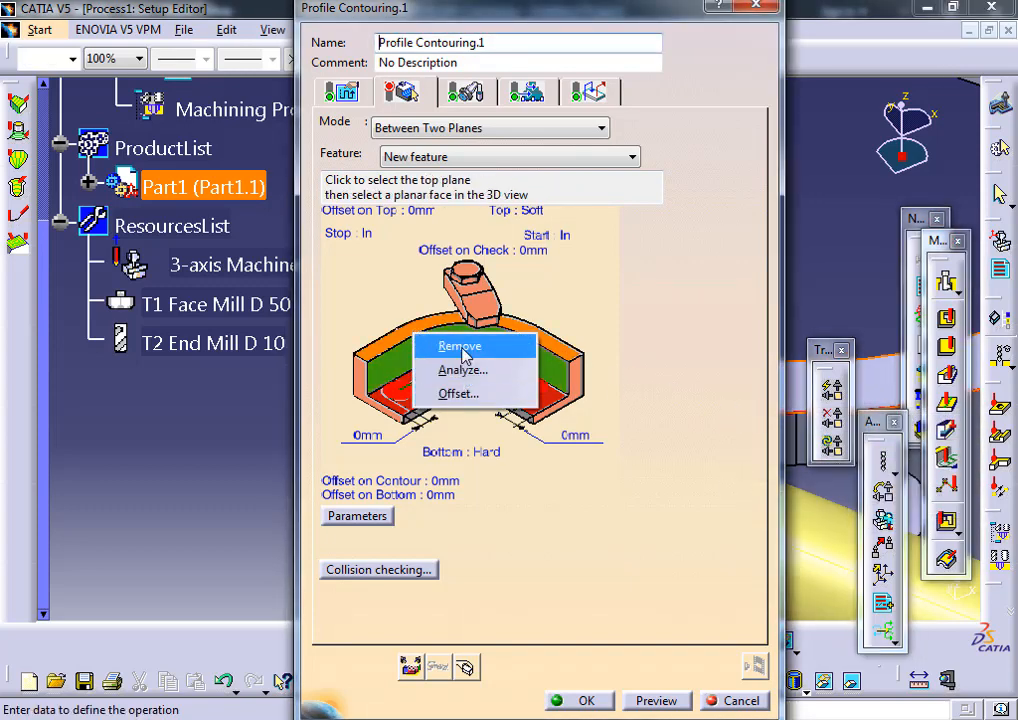
pyautogui.click(460, 346)
# - Reselect the part's underside face as the bottom plane and the opposite flat ring face as the top plane
pyautogui.click(465, 395)
pyautogui.moveTo(489, 135); pyautogui.dragTo(549, 43, button='middle')
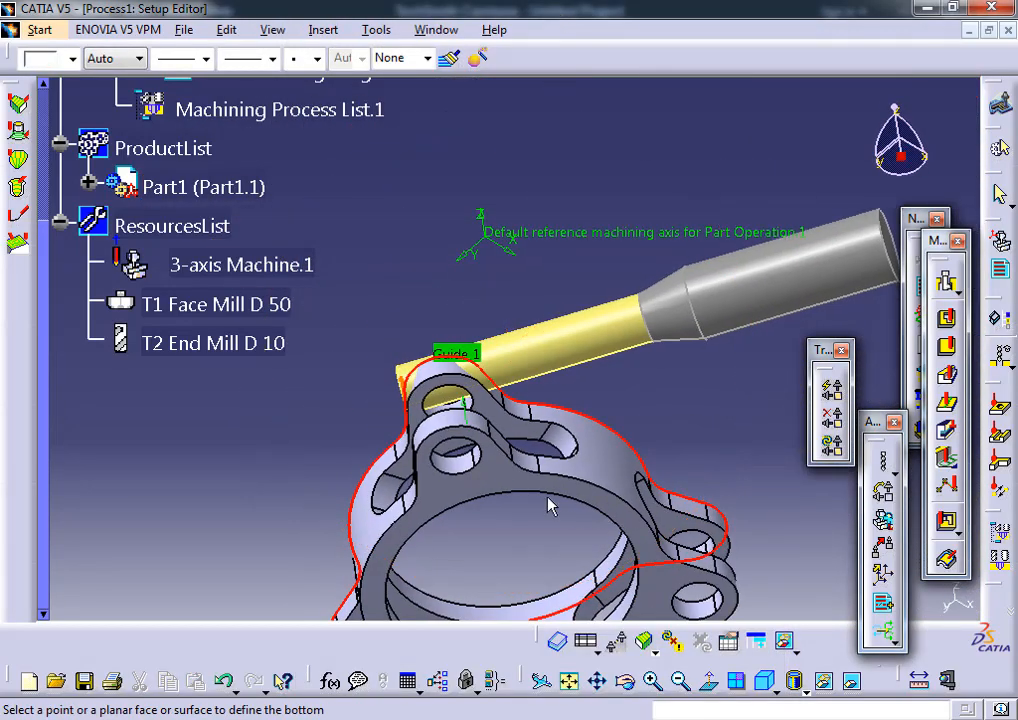
pyautogui.click(491, 484)
pyautogui.click(432, 332)
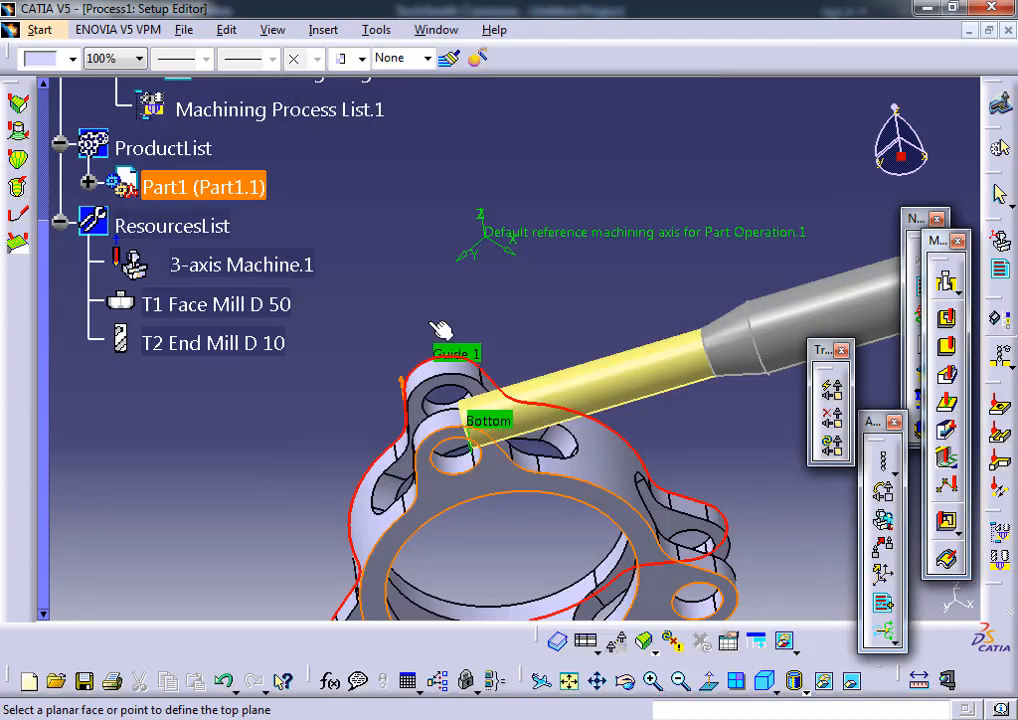
pyautogui.moveTo(445, 325); pyautogui.dragTo(527, 258, button='middle')
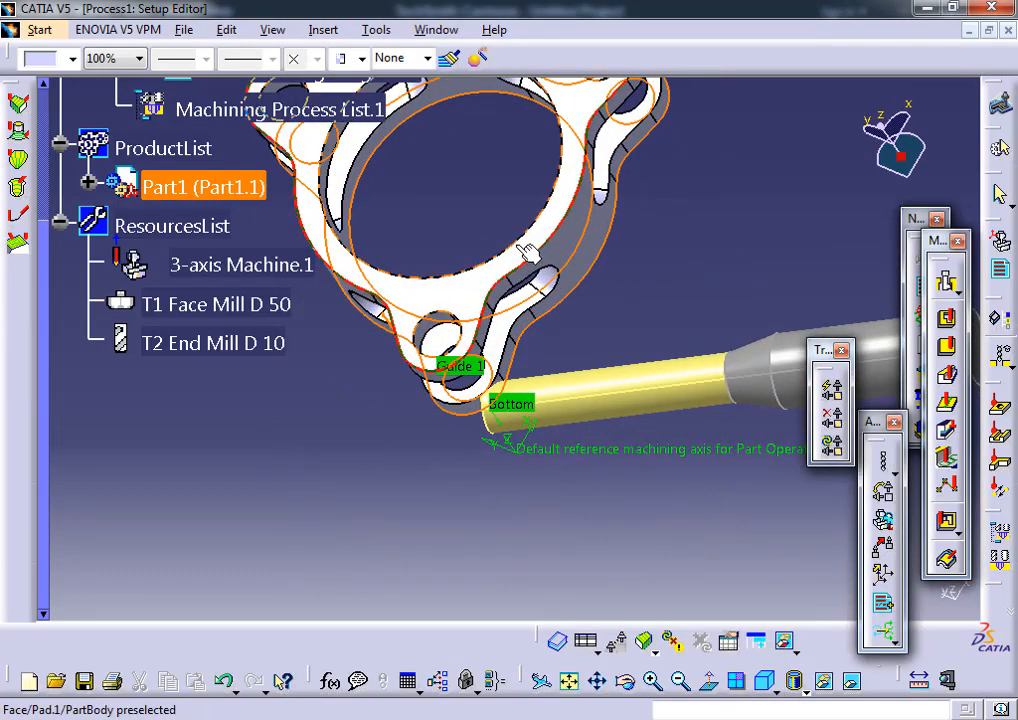
pyautogui.click(527, 248)
# - Try again to compute the tool path and cancel the Profile Contouring.1 operation
pyautogui.click(756, 668)
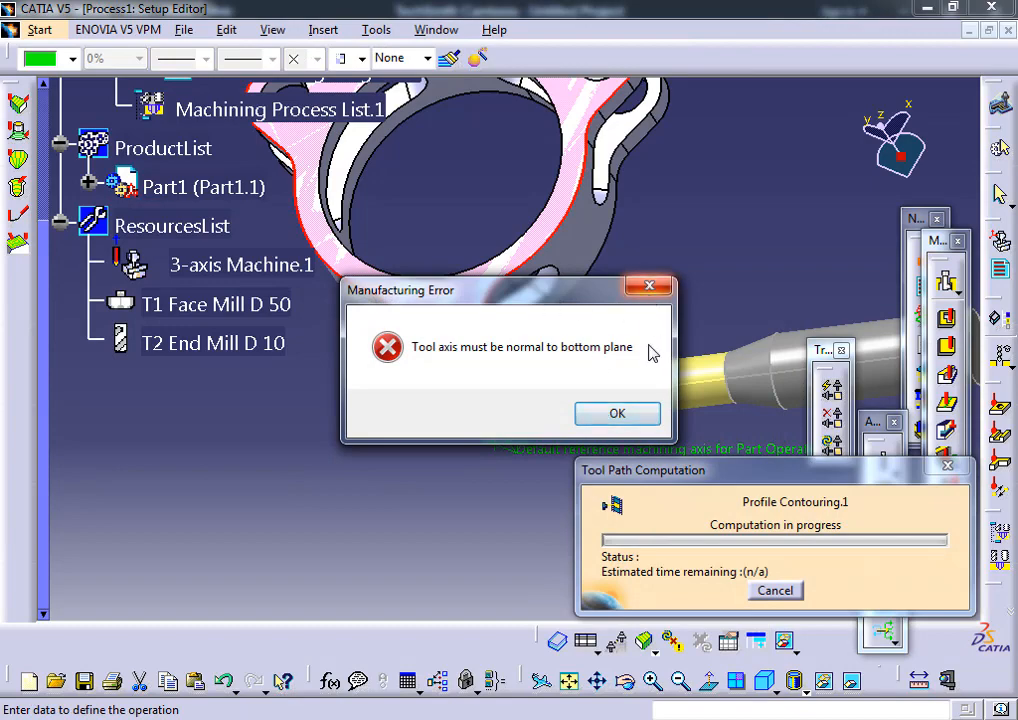
pyautogui.click(617, 414)
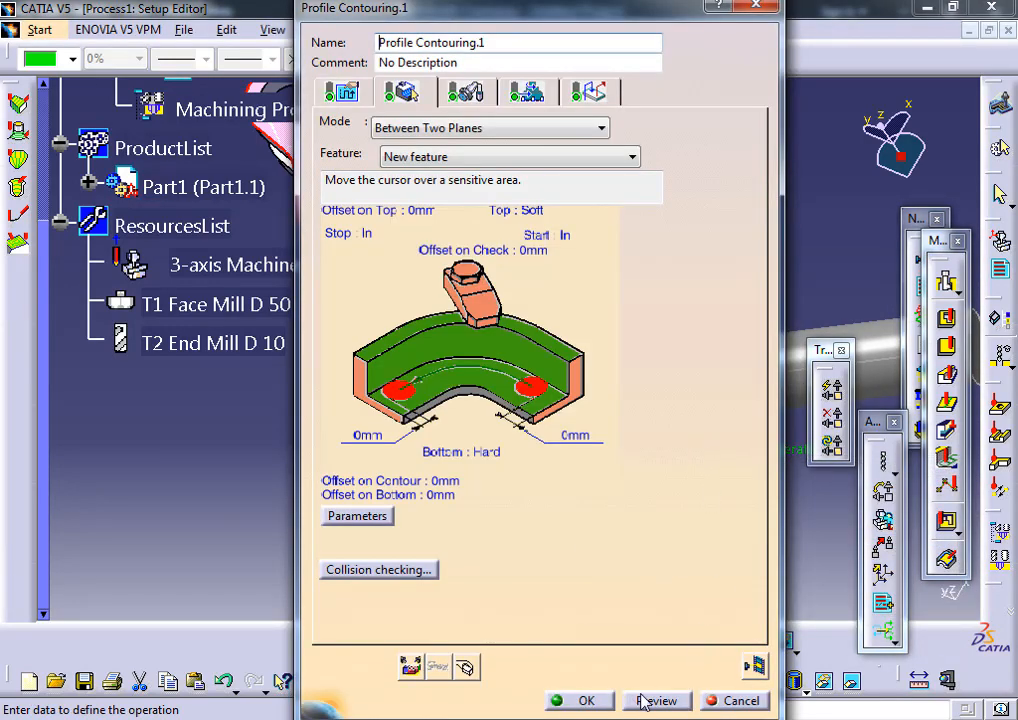
pyautogui.click(726, 703)
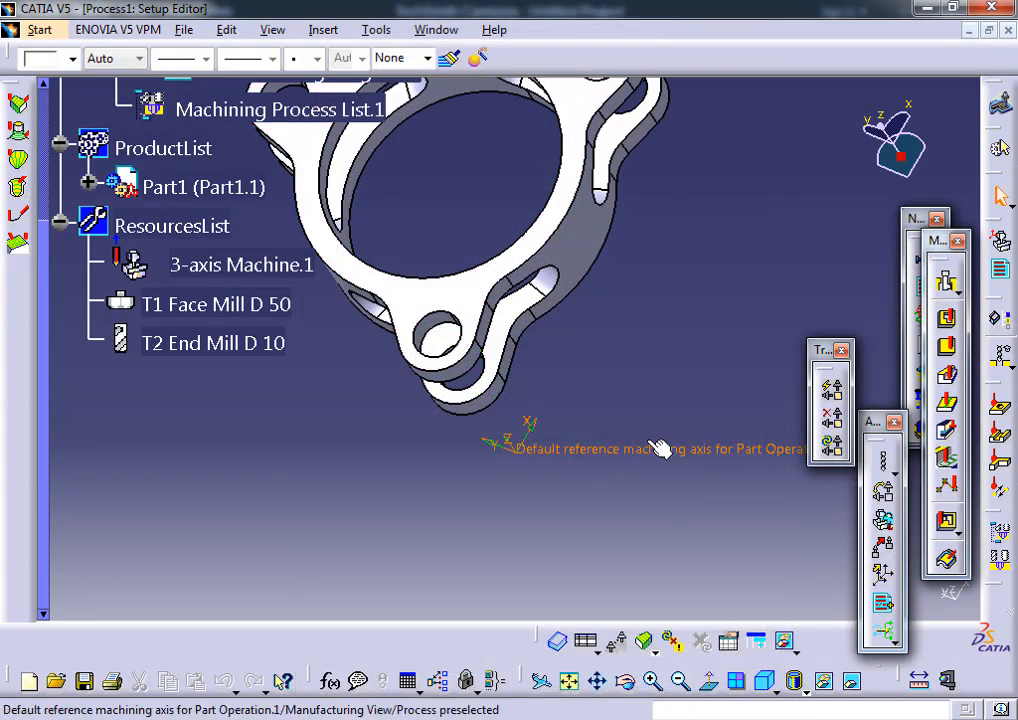
# - Expand Manufacturing Program.1 and delete the T2 End Mill D 10 tool change from it
pyautogui.moveTo(659, 452); pyautogui.dragTo(503, 471, button='middle')
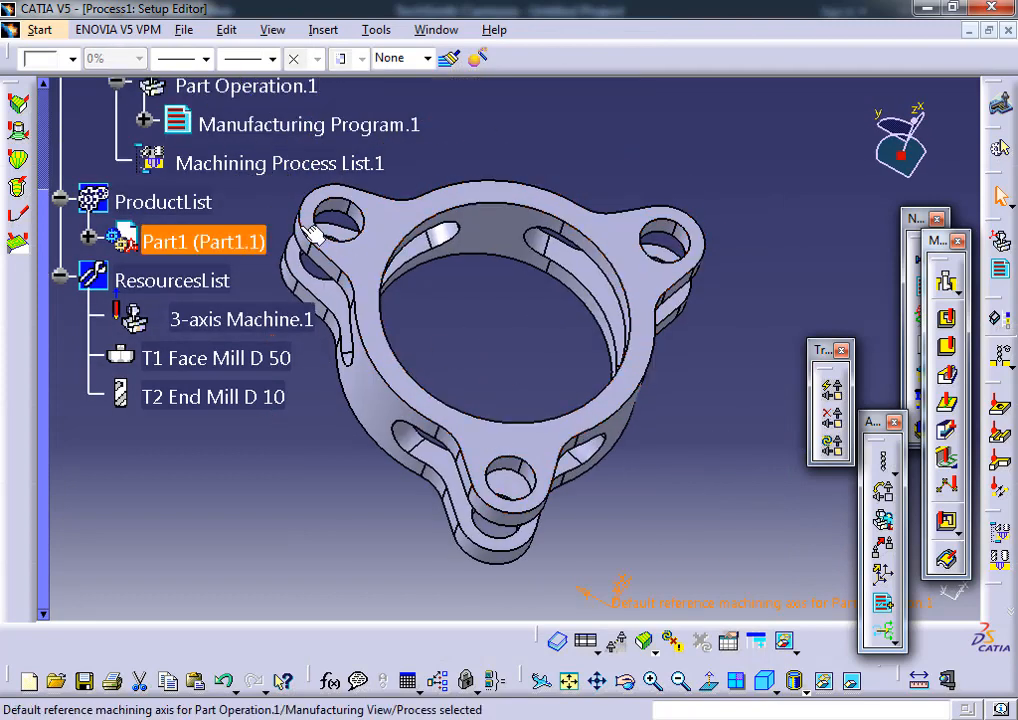
pyautogui.click(145, 120)
pyautogui.rightClick(283, 205)
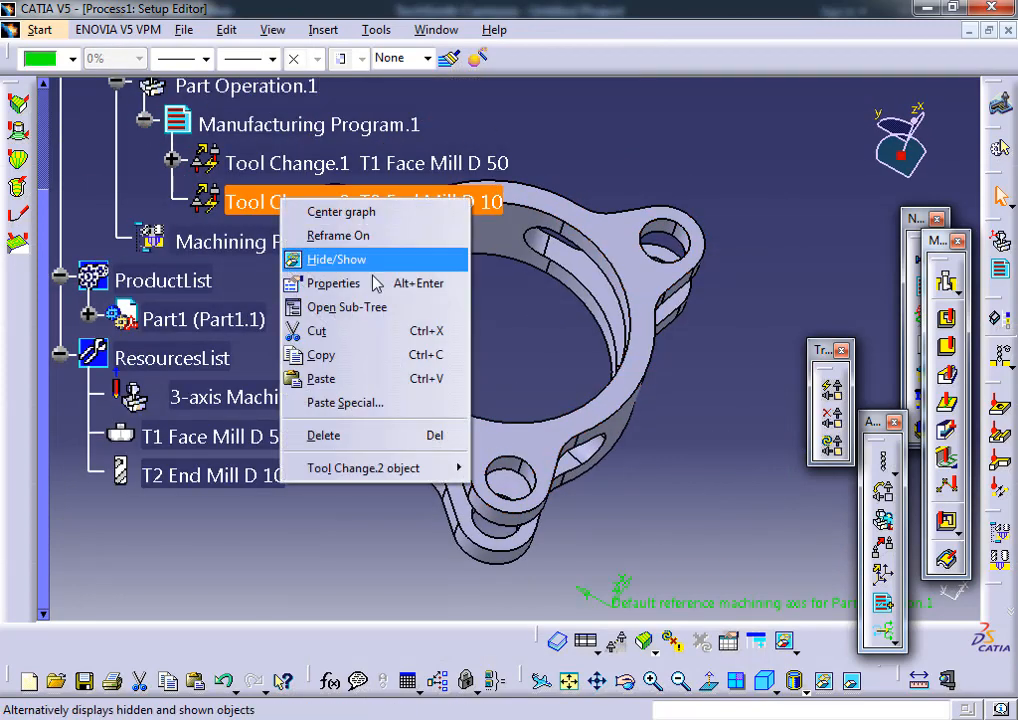
pyautogui.click(392, 440)
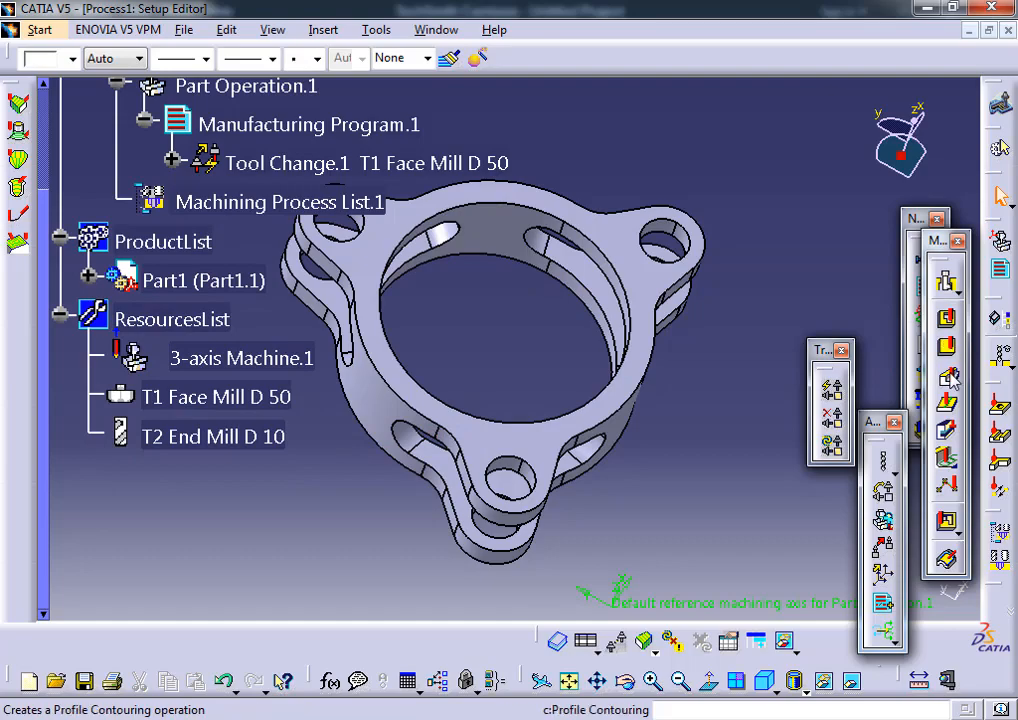
# - Insert a new Profile Contouring operation and select the part's flat underside face as its bottom plane
pyautogui.moveTo(606, 393); pyautogui.dragTo(586, 266, button='middle')
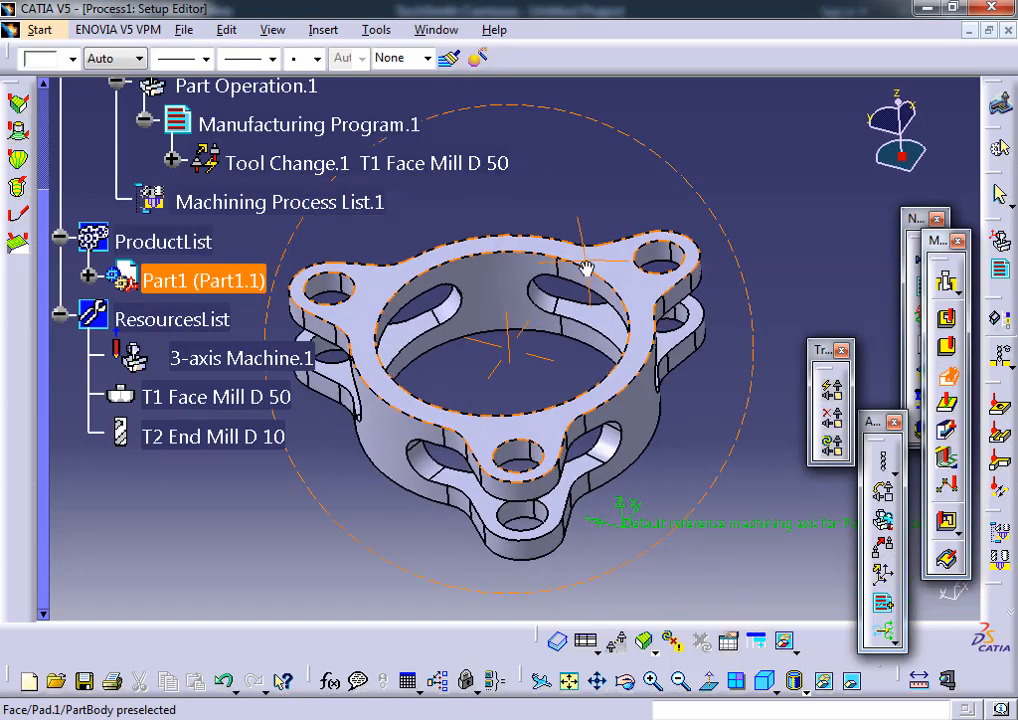
pyautogui.click(638, 283)
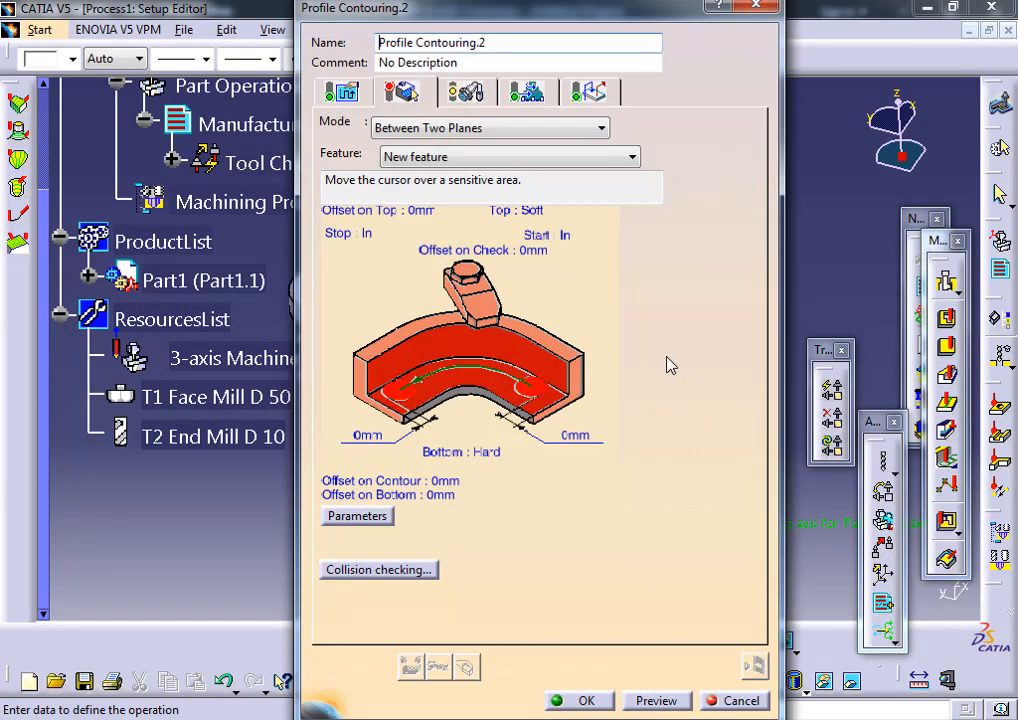
pyautogui.click(479, 390)
pyautogui.moveTo(603, 402); pyautogui.dragTo(577, 273, button='middle')
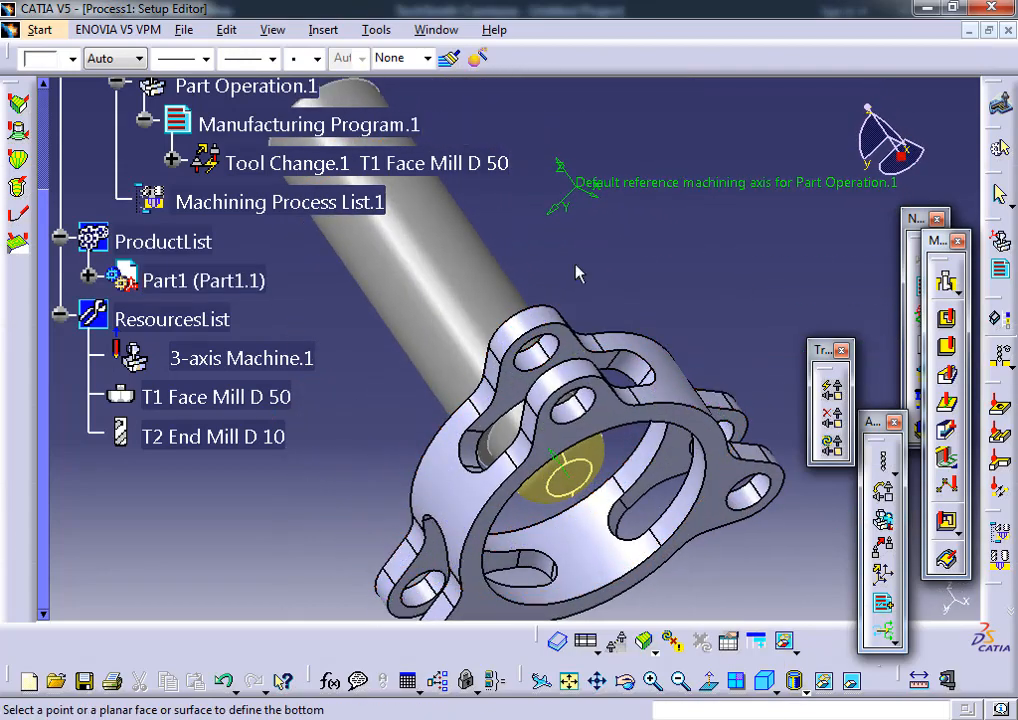
pyautogui.click(640, 446)
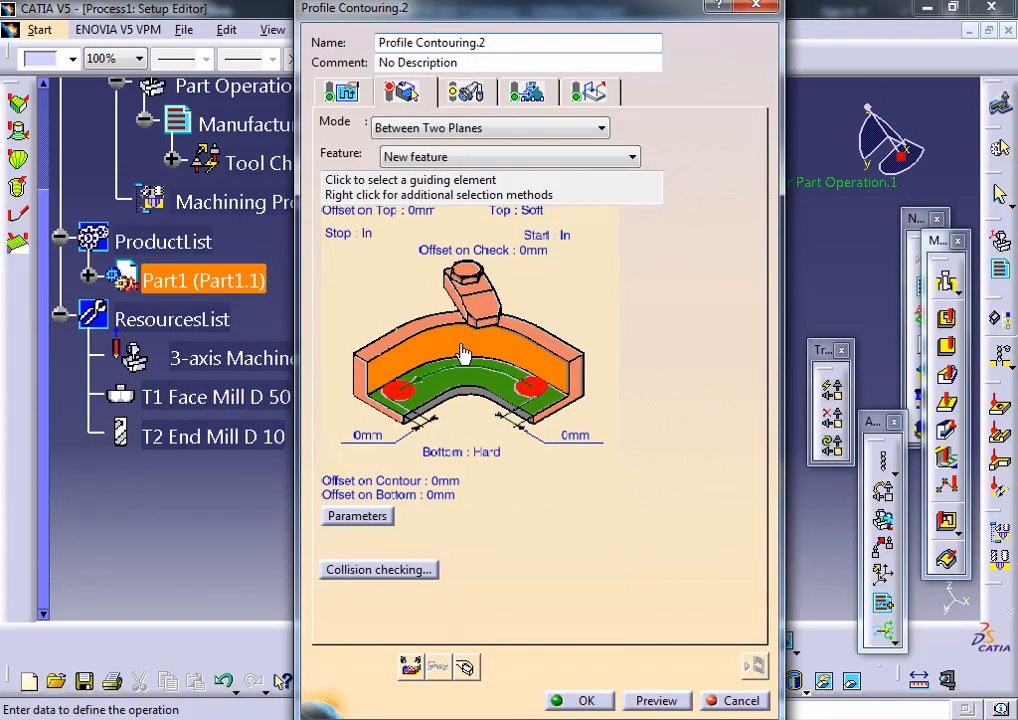
# - Start the guiding contour on the outer edge of the bottom face, following it around the lug beside the tool
pyautogui.click(484, 356)
pyautogui.moveTo(673, 498); pyautogui.dragTo(633, 250, button='middle')
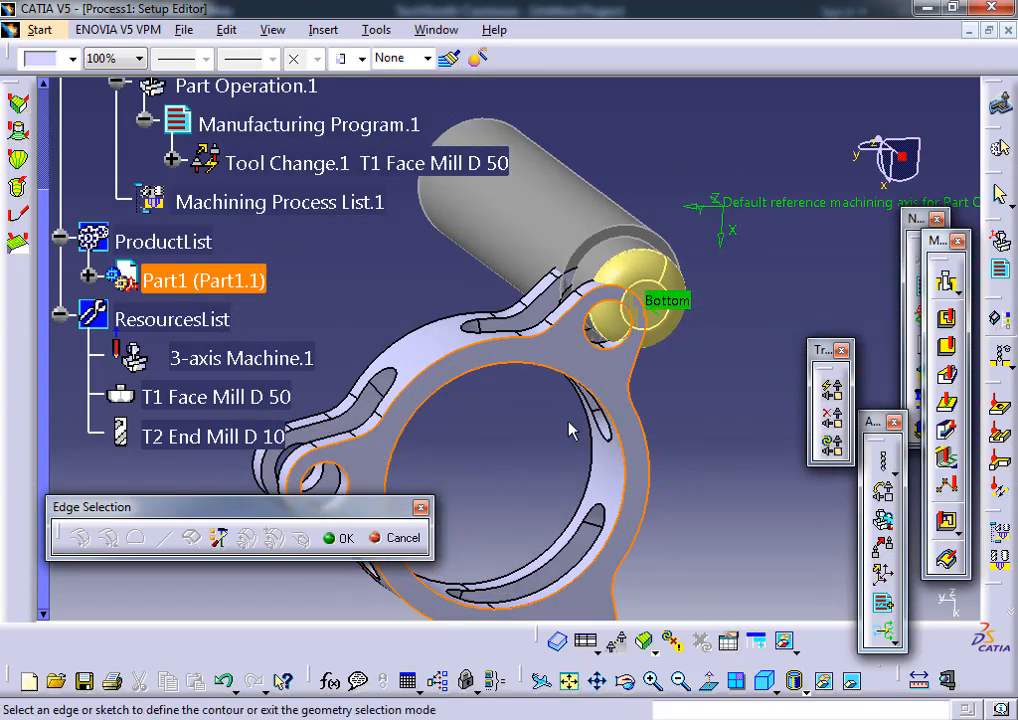
pyautogui.click(641, 393)
pyautogui.moveTo(640, 391); pyautogui.dragTo(628, 130, button='middle')
pyautogui.moveTo(580, 297); pyautogui.dragTo(438, 431, button='middle')
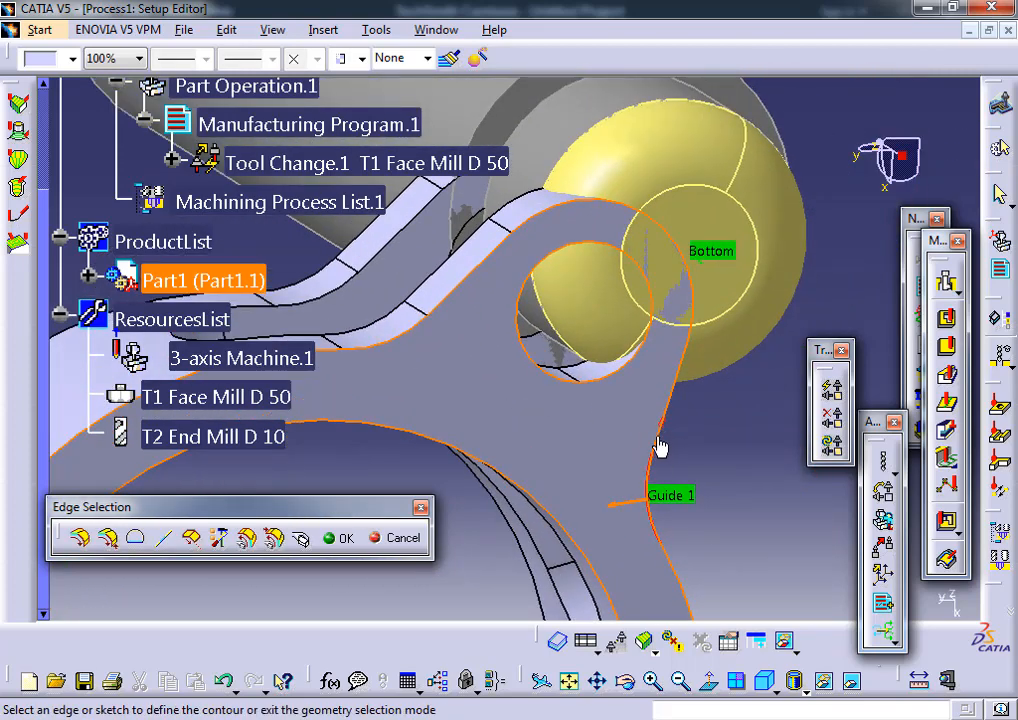
pyautogui.click(681, 413)
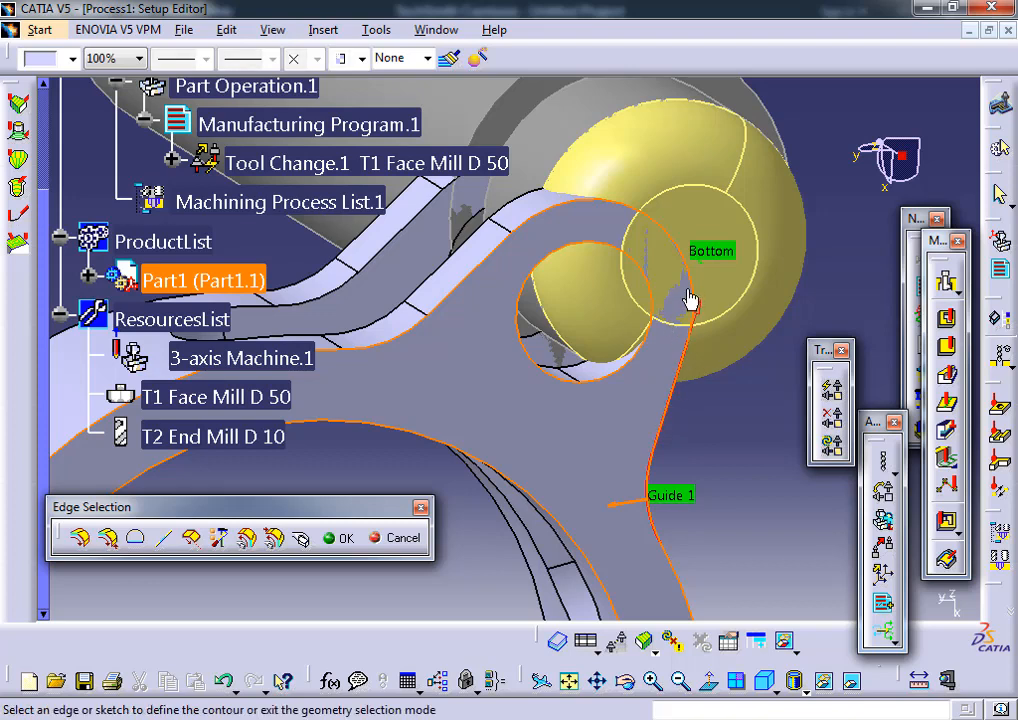
pyautogui.click(696, 291)
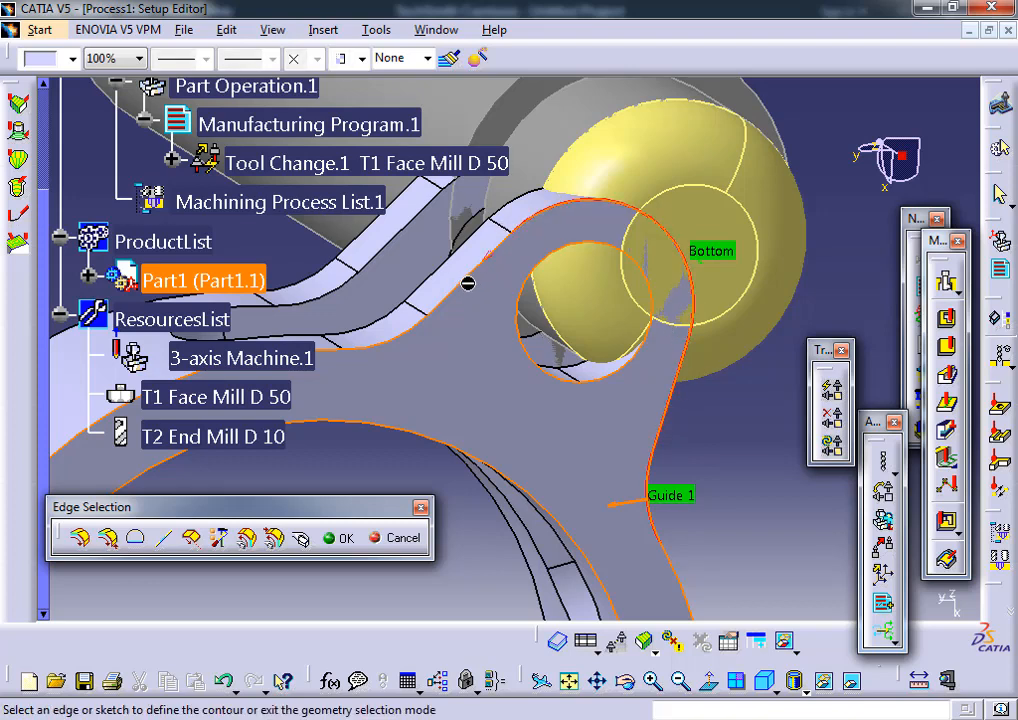
pyautogui.click(460, 286)
# - Continue the guiding contour along the outer edge of the bottom face, past the arm and around the second lug
pyautogui.moveTo(462, 314); pyautogui.dragTo(850, 297, button='middle')
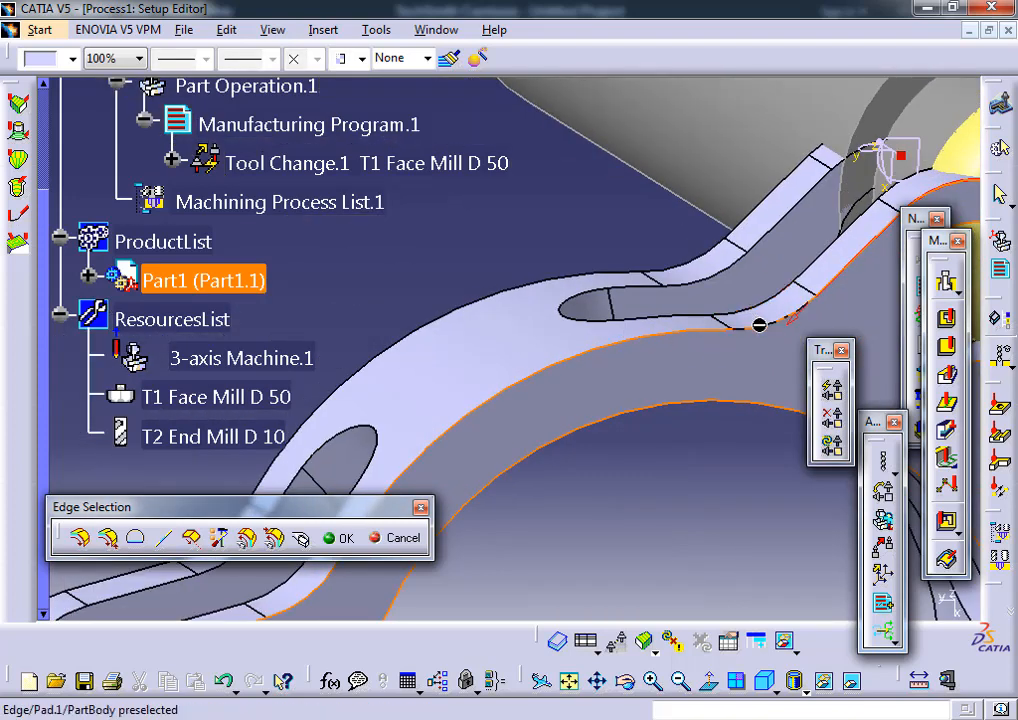
pyautogui.click(759, 325)
pyautogui.click(637, 337)
pyautogui.moveTo(628, 402); pyautogui.dragTo(552, 348, button='middle')
pyautogui.click(602, 336)
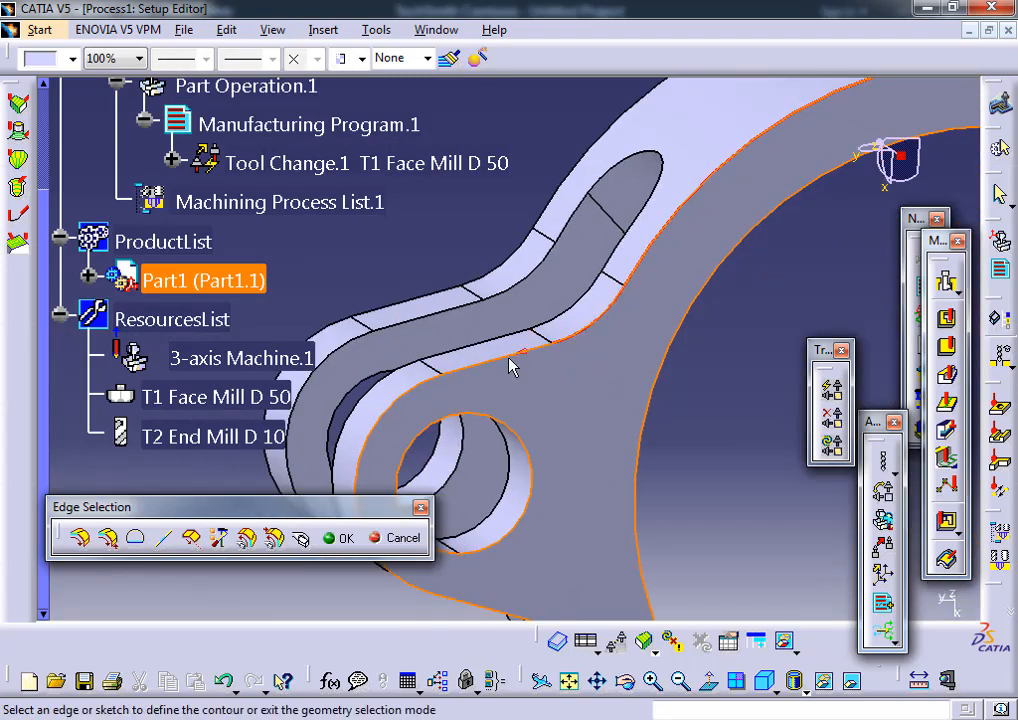
pyautogui.click(414, 386)
pyautogui.moveTo(414, 386); pyautogui.dragTo(536, 256, button='middle')
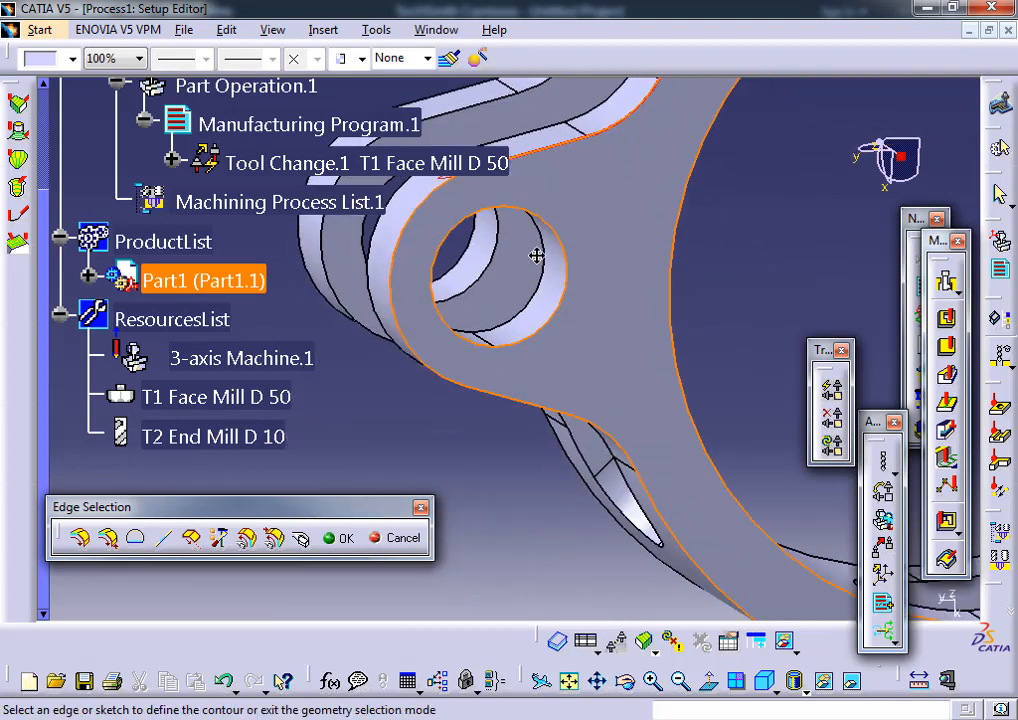
pyautogui.click(504, 401)
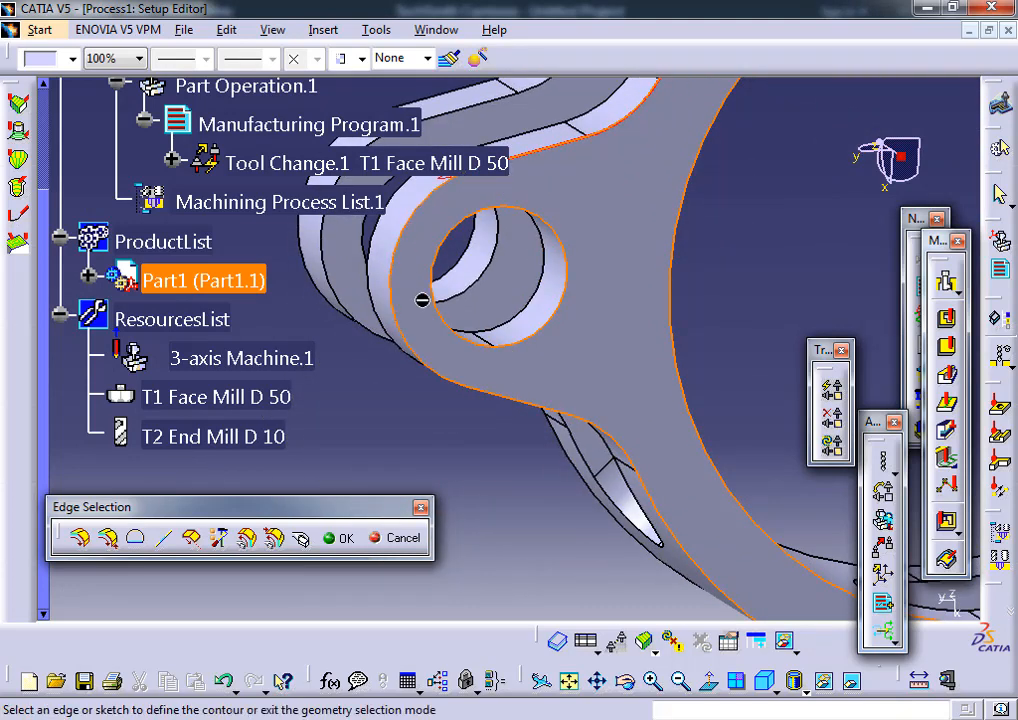
pyautogui.click(403, 241)
pyautogui.click(530, 404)
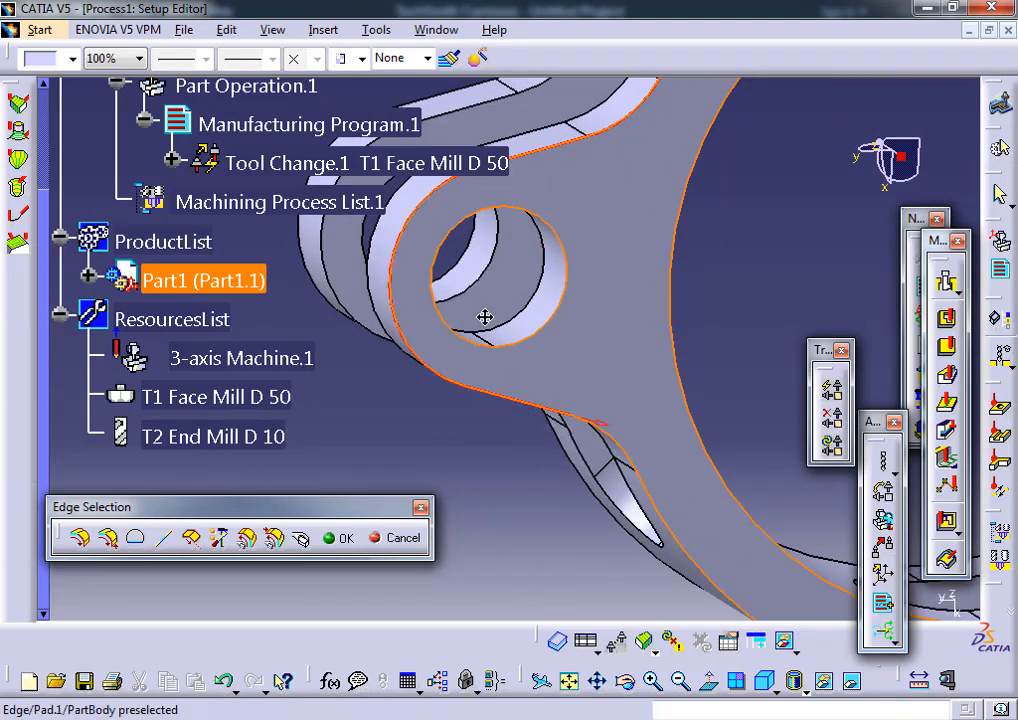
# - Extend the guiding contour around the third lug until the outer edge loop is closed, and accept the edge selection
pyautogui.moveTo(485, 317); pyautogui.dragTo(521, 460, button='middle')
pyautogui.click(484, 368)
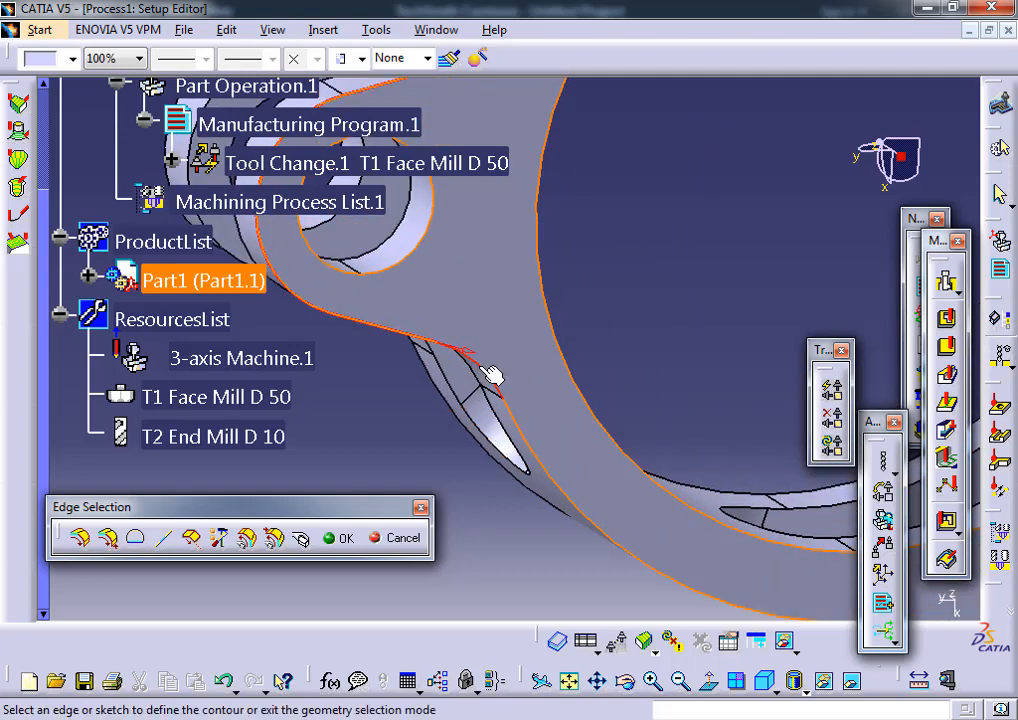
pyautogui.moveTo(479, 329); pyautogui.dragTo(498, 336, button='middle')
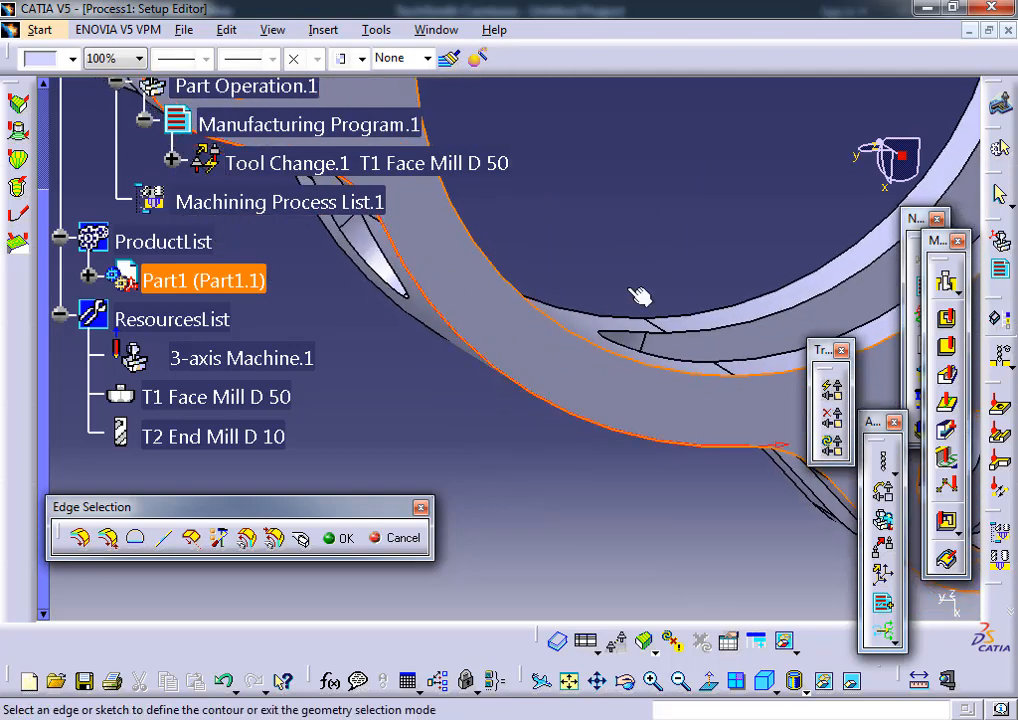
pyautogui.moveTo(640, 296); pyautogui.dragTo(595, 386, button='middle')
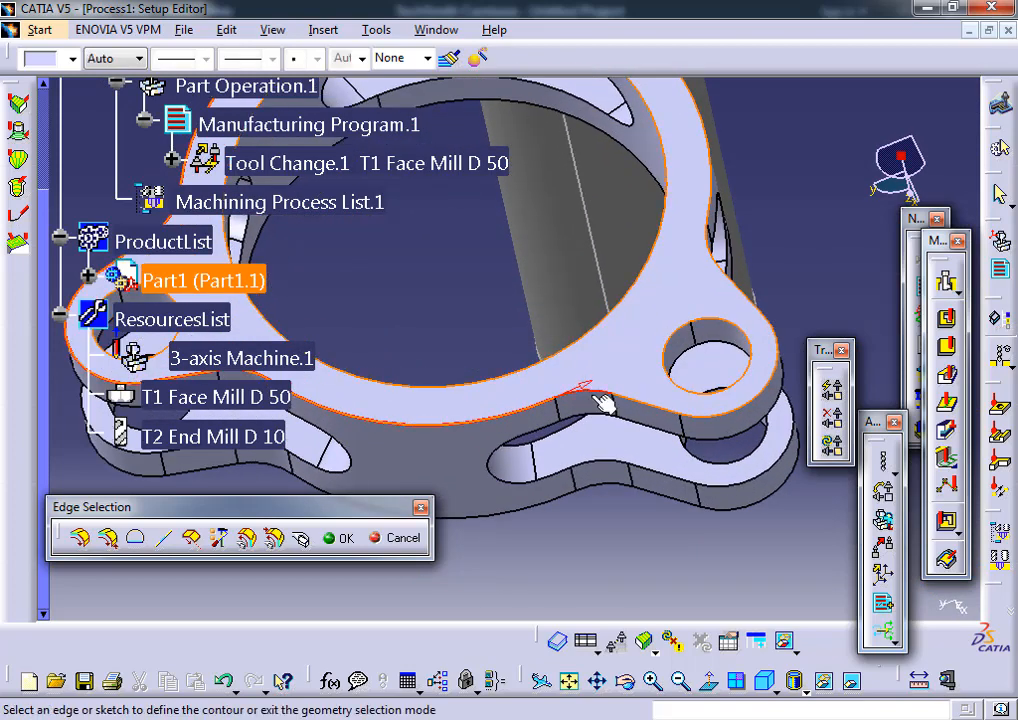
pyautogui.click(668, 413)
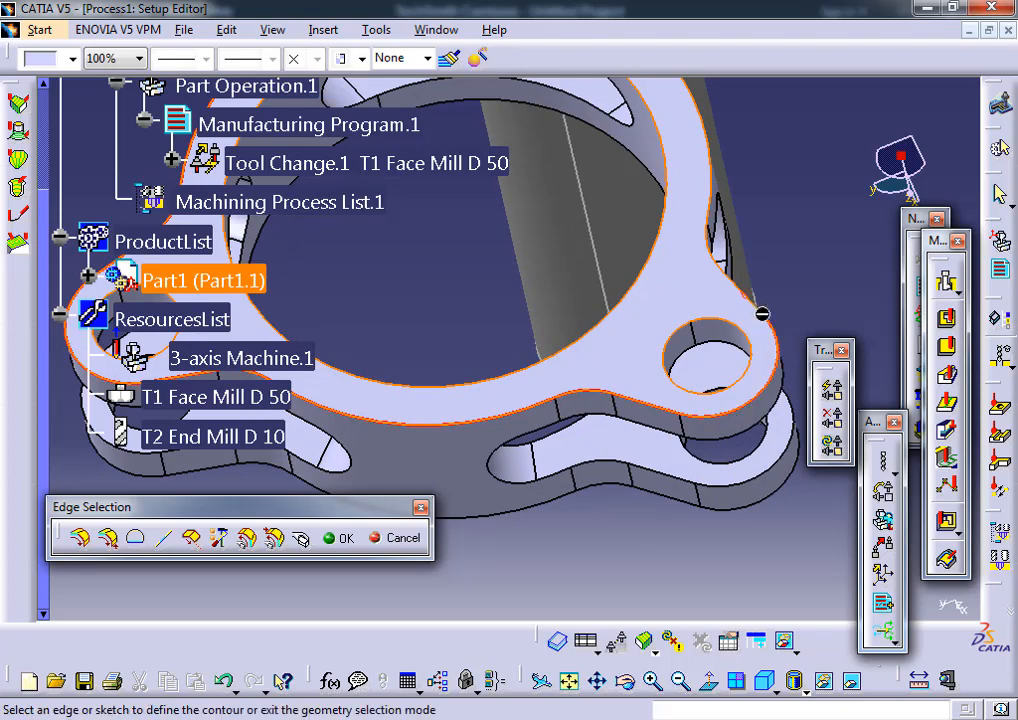
pyautogui.moveTo(763, 311); pyautogui.dragTo(700, 300, button='middle')
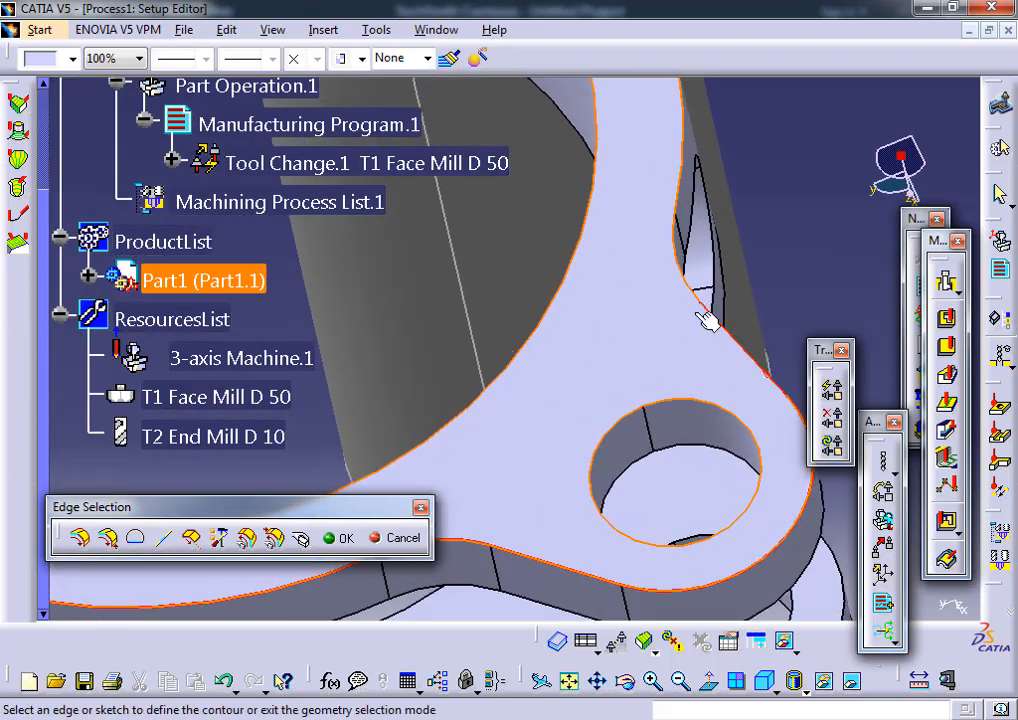
pyautogui.keyDown('ctrl'); pyautogui.moveTo(609, 484); pyautogui.dragTo(600, 443, button='middle'); pyautogui.keyUp('ctrl')
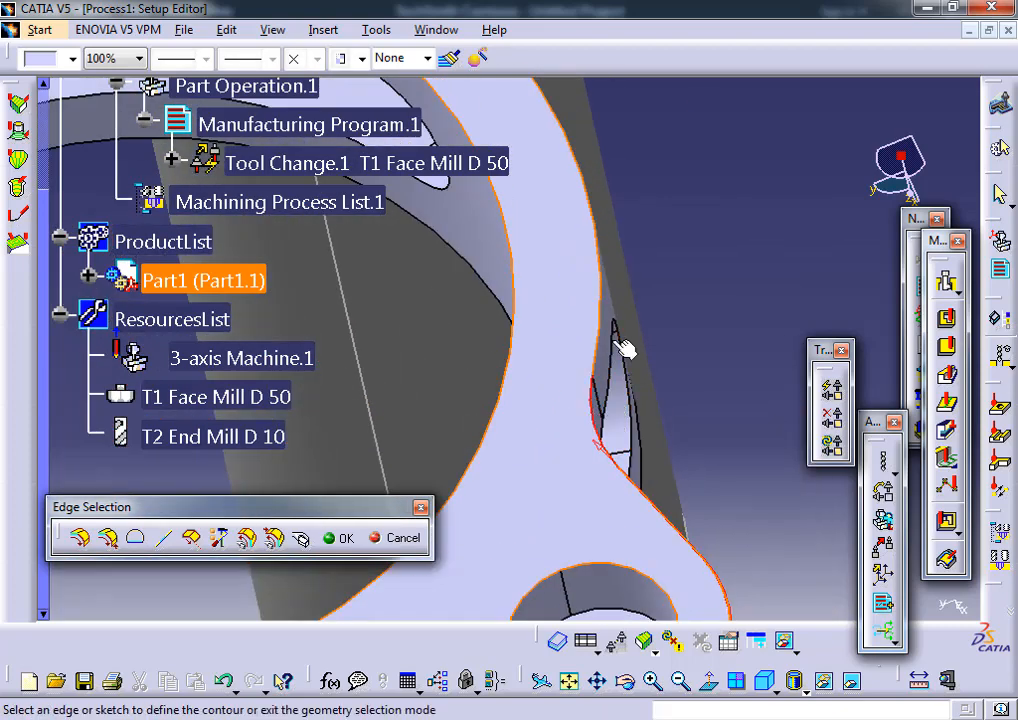
pyautogui.moveTo(613, 325); pyautogui.dragTo(560, 425, button='middle')
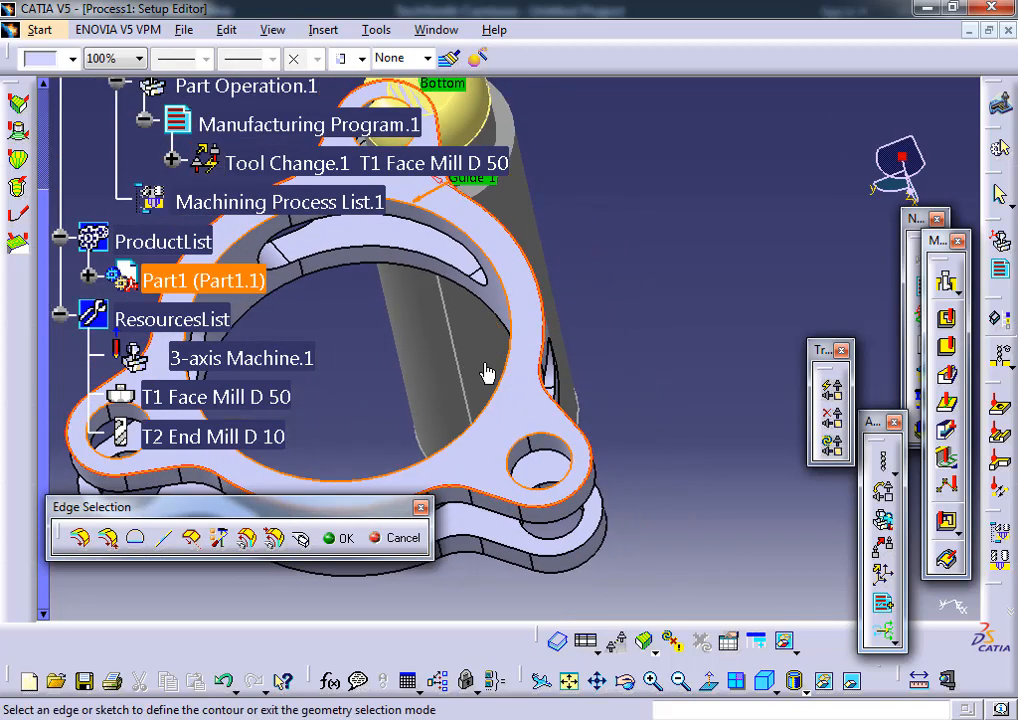
pyautogui.moveTo(486, 370); pyautogui.dragTo(687, 404, button='middle')
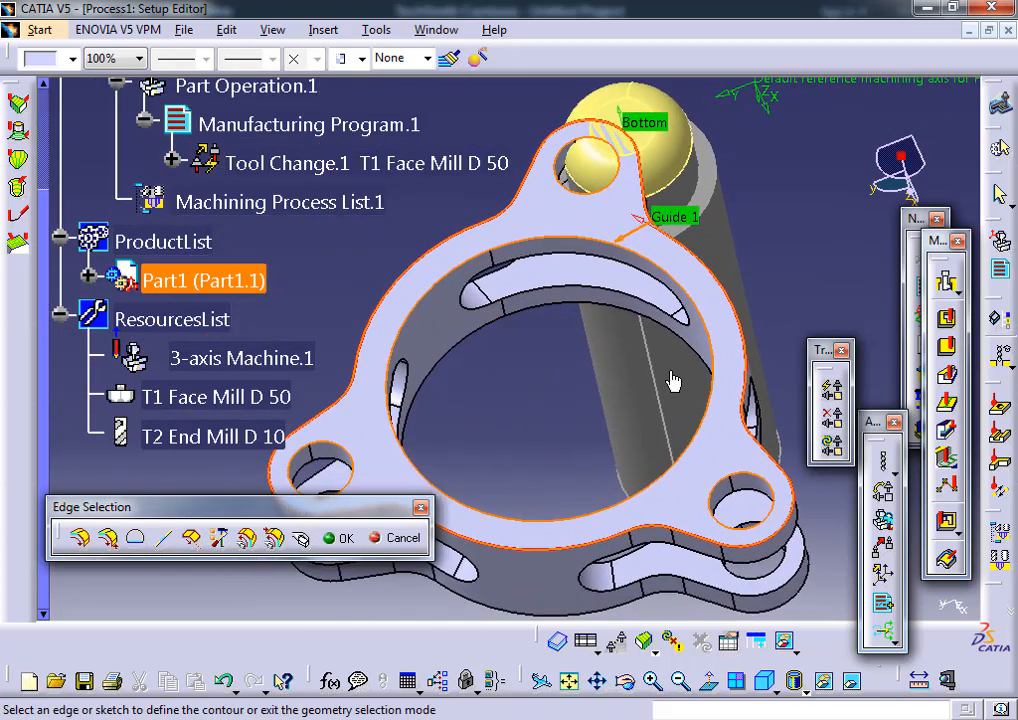
pyautogui.moveTo(609, 402); pyautogui.dragTo(637, 332, button='middle')
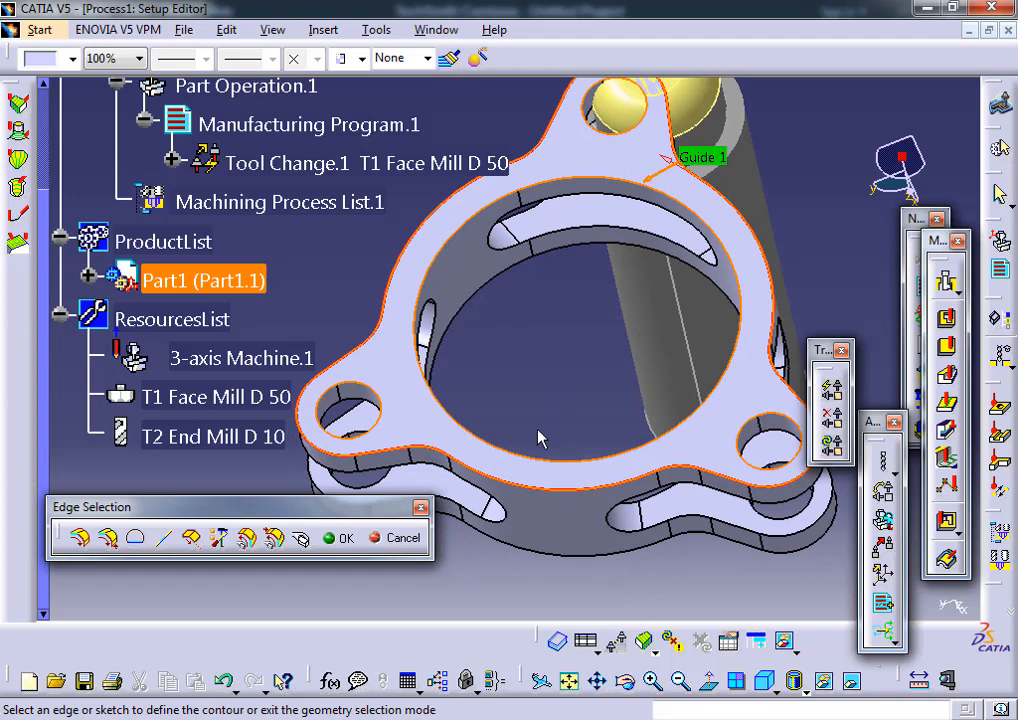
pyautogui.click(338, 538)
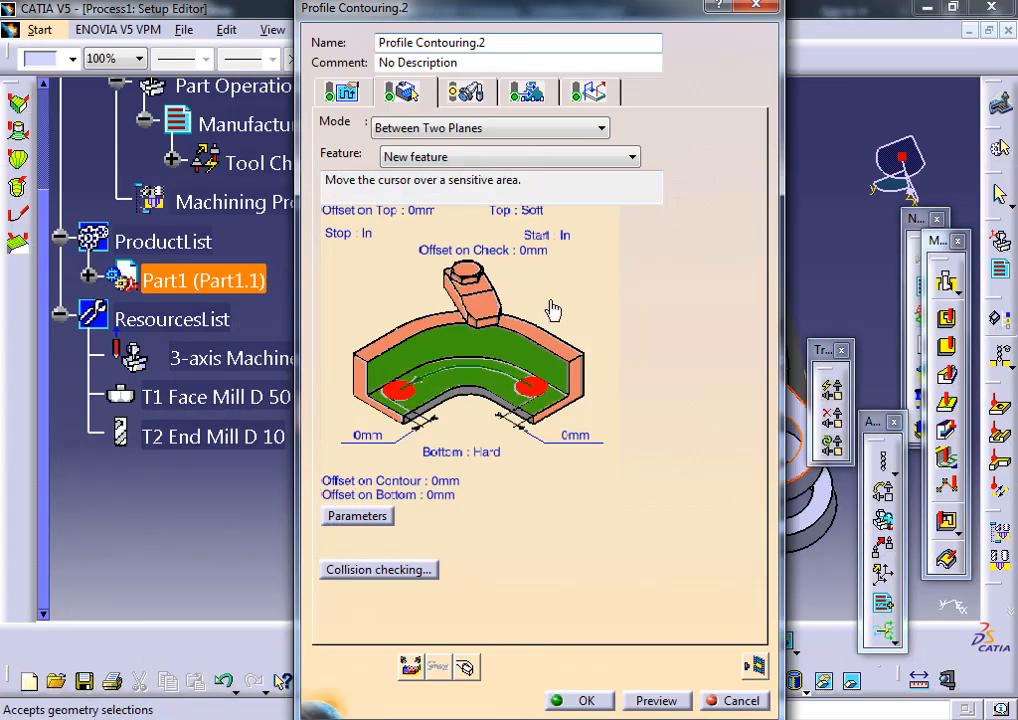
# - Select the part's flat face opposite the bottom plane as the top plane of Profile Contouring.2
pyautogui.click(484, 357)
pyautogui.moveTo(667, 368)
pyautogui.mouseDown(button='middle')
pyautogui.moveTo(677, 375)
pyautogui.moveTo(560, 300)
pyautogui.moveTo(455, 264)
pyautogui.moveTo(480, 262)
pyautogui.mouseUp(button='middle')
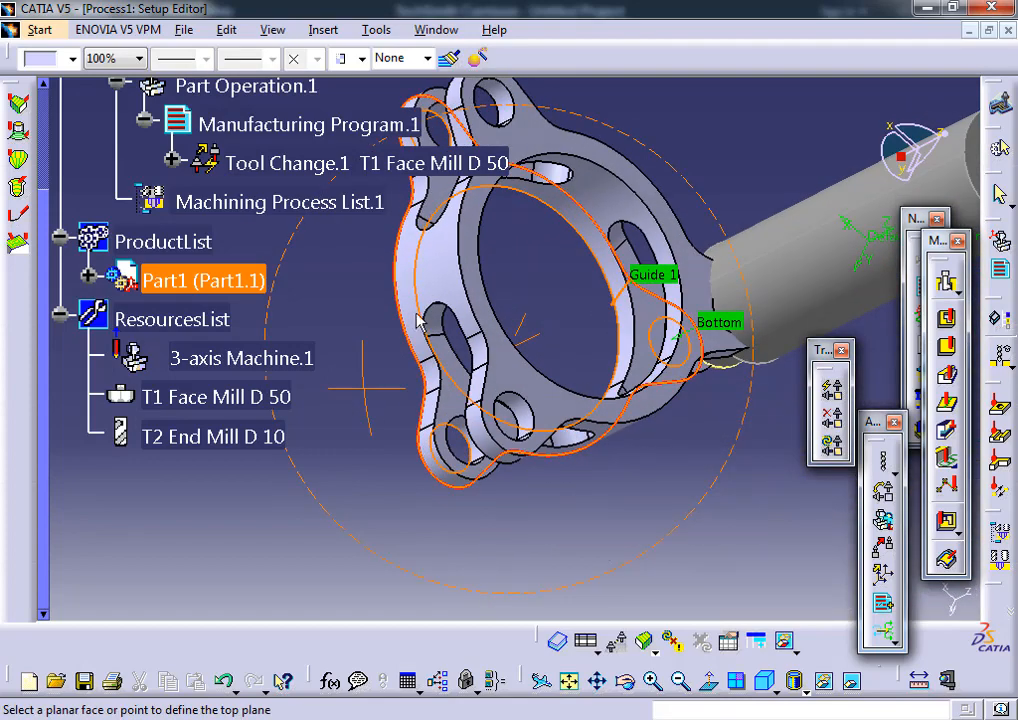
pyautogui.click(500, 287)
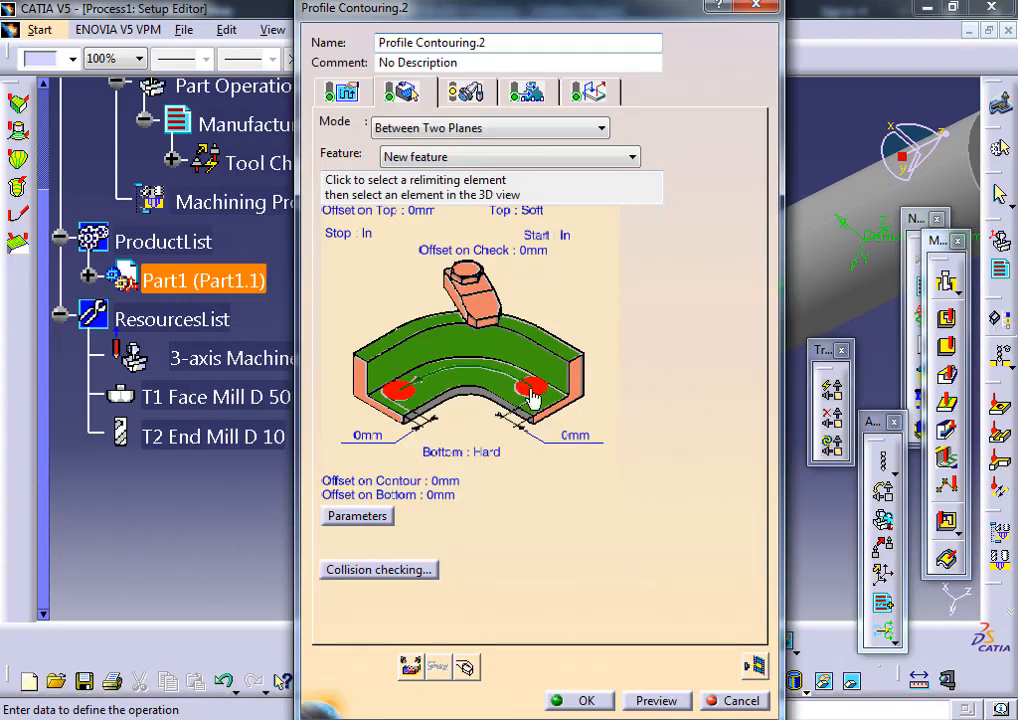
# - Set the tool path style of Profile Contouring.2 to Helix
pyautogui.click(350, 92)
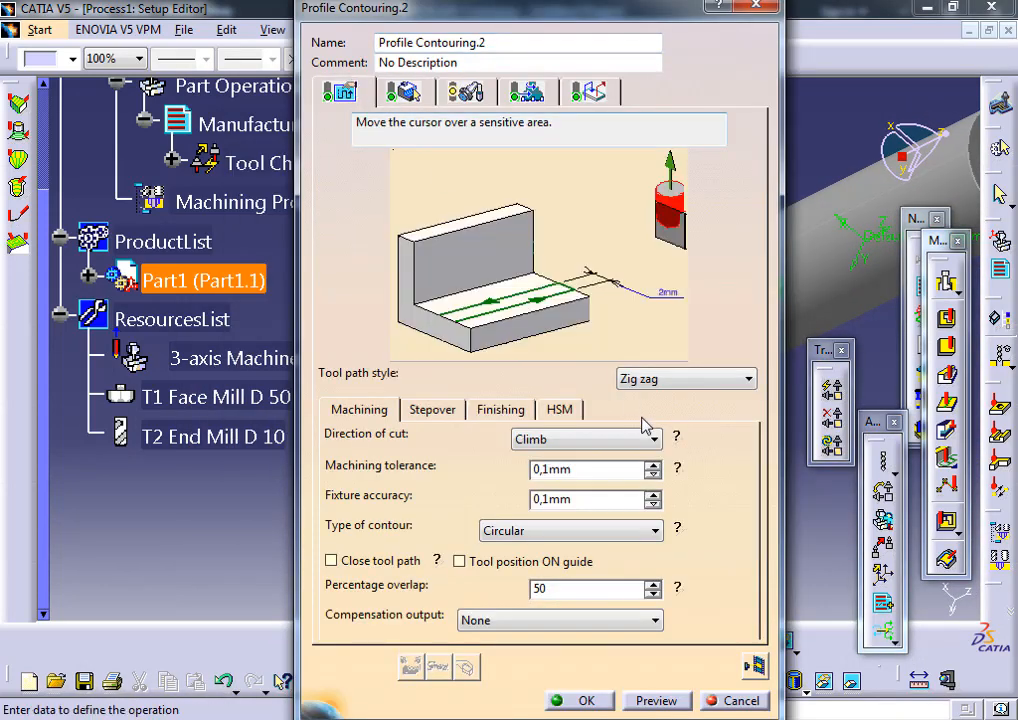
pyautogui.click(676, 392)
pyautogui.click(659, 432)
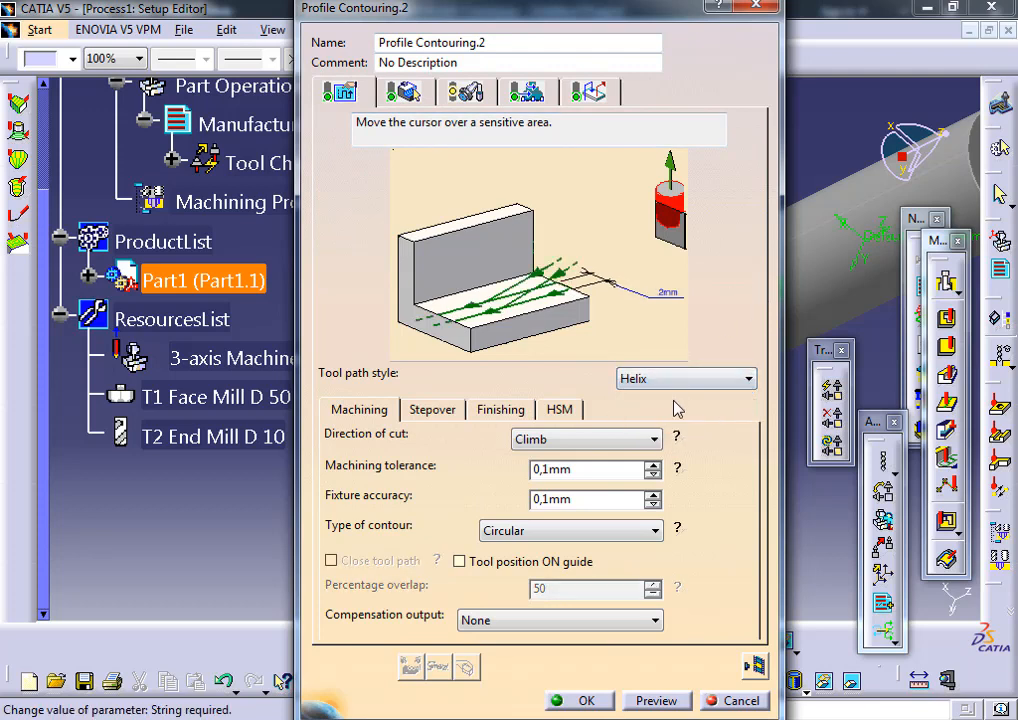
pyautogui.moveTo(535, 11); pyautogui.dragTo(202, 43)
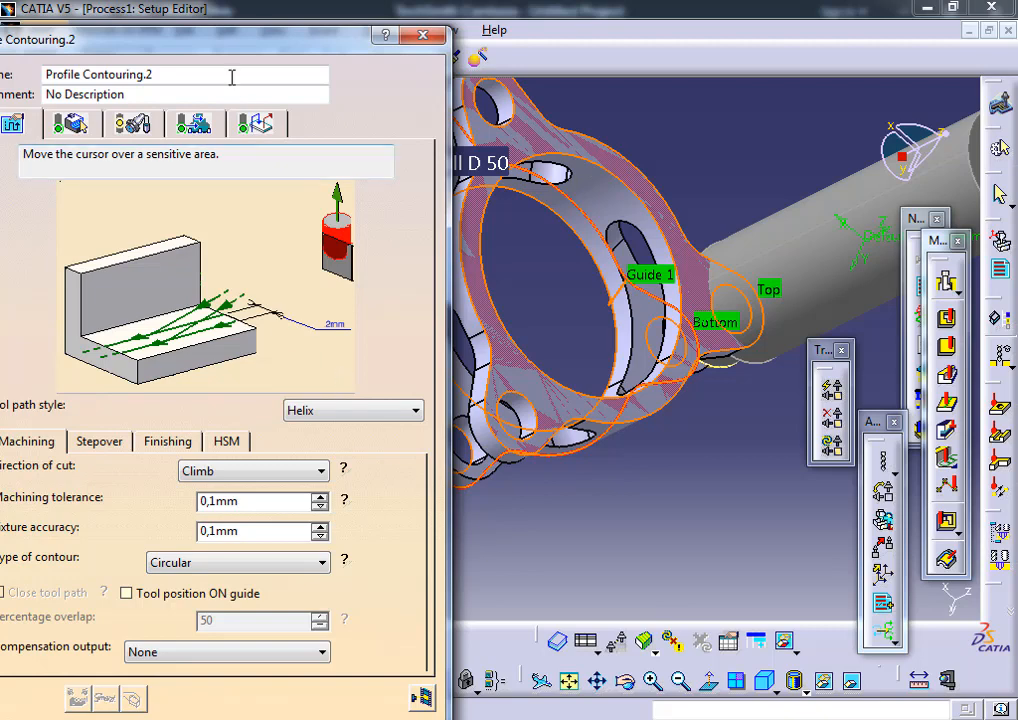
pyautogui.moveTo(218, 42); pyautogui.dragTo(462, 10)
# - Assign a new T3 End Mill D 10 to the operation and set its corner radius to 0 mm
pyautogui.click(377, 93)
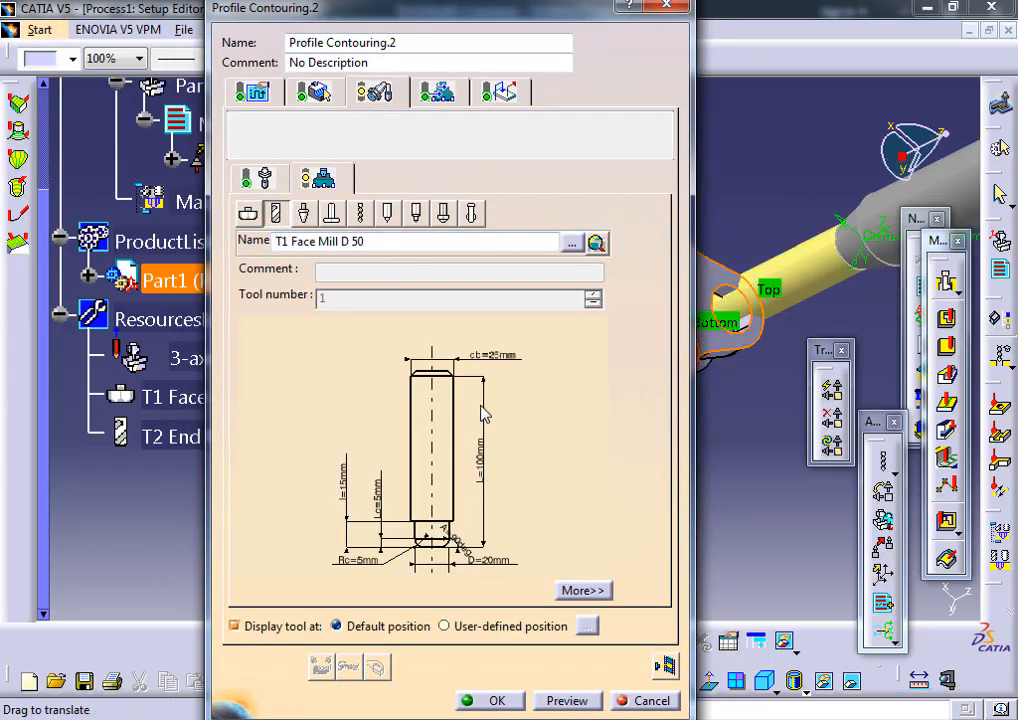
pyautogui.moveTo(479, 560); pyautogui.dragTo(491, 404, button='middle')
pyautogui.moveTo(495, 458); pyautogui.dragTo(511, 486, button='middle')
pyautogui.doubleClick(390, 454)
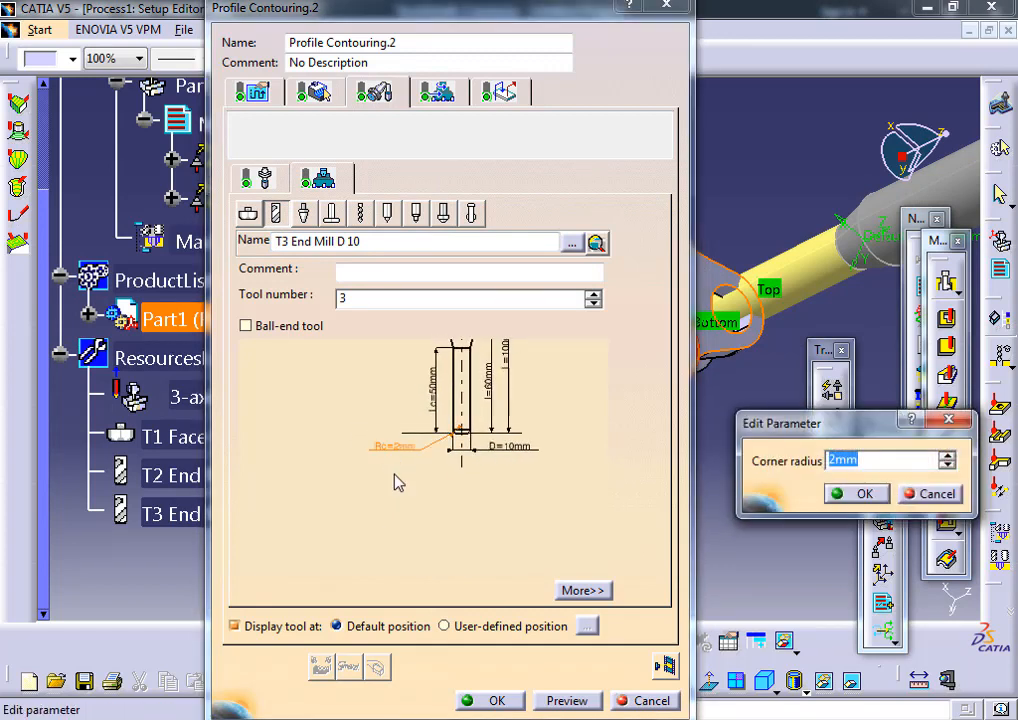
pyautogui.click(842, 500)
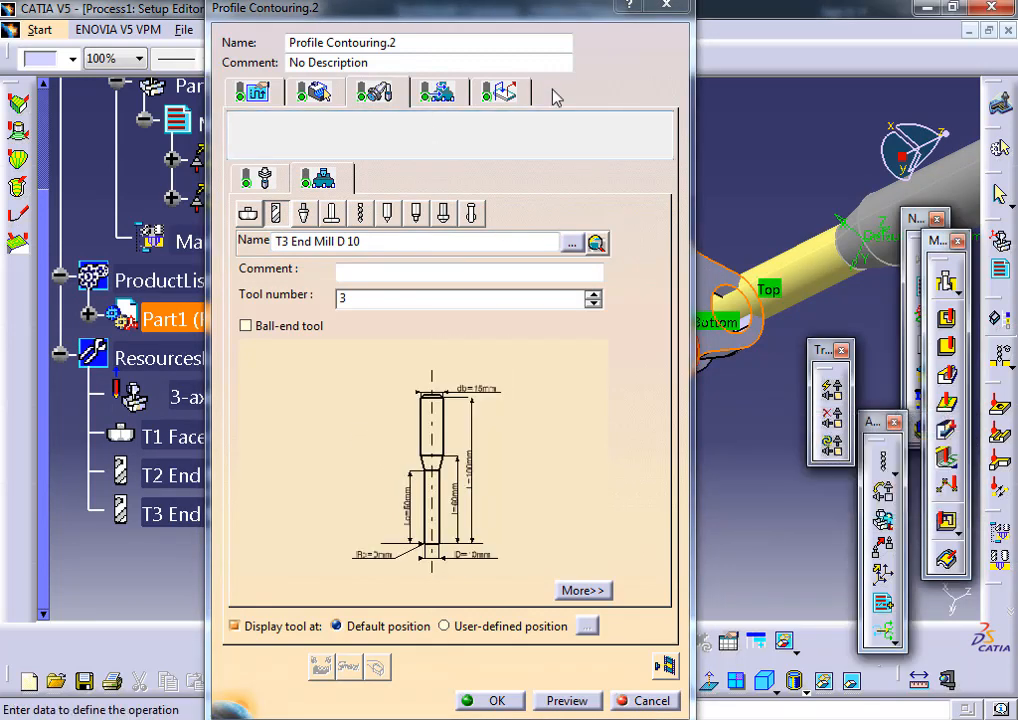
# - Compute the Profile Contouring.2 tool path and examine its passes around the part
pyautogui.moveTo(529, 18); pyautogui.dragTo(475, 18)
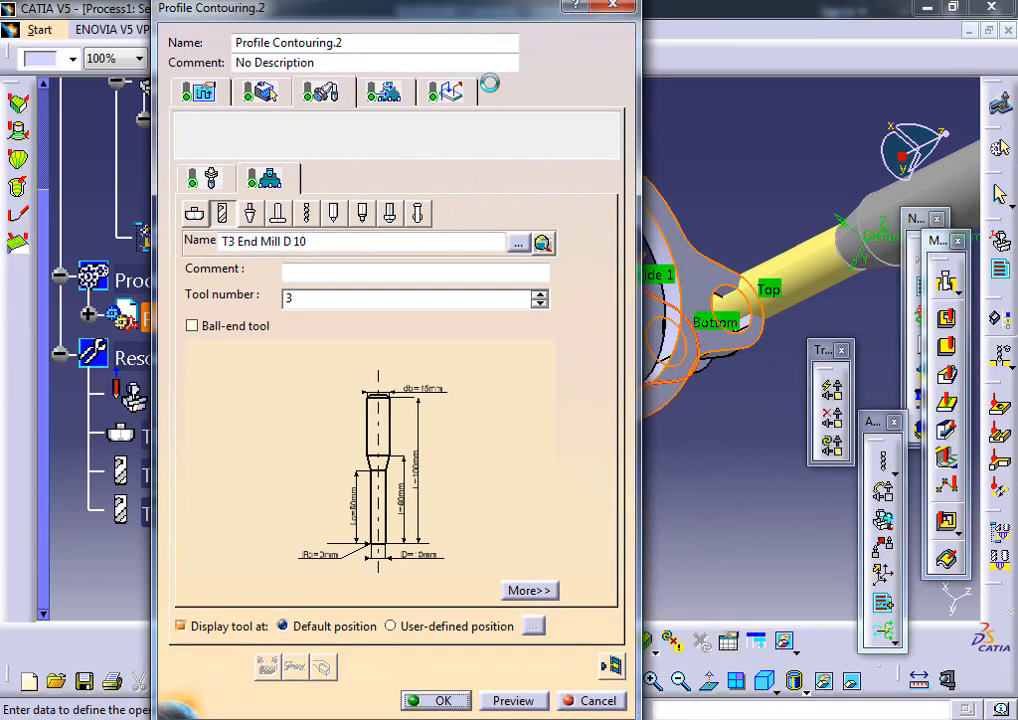
pyautogui.click(611, 666)
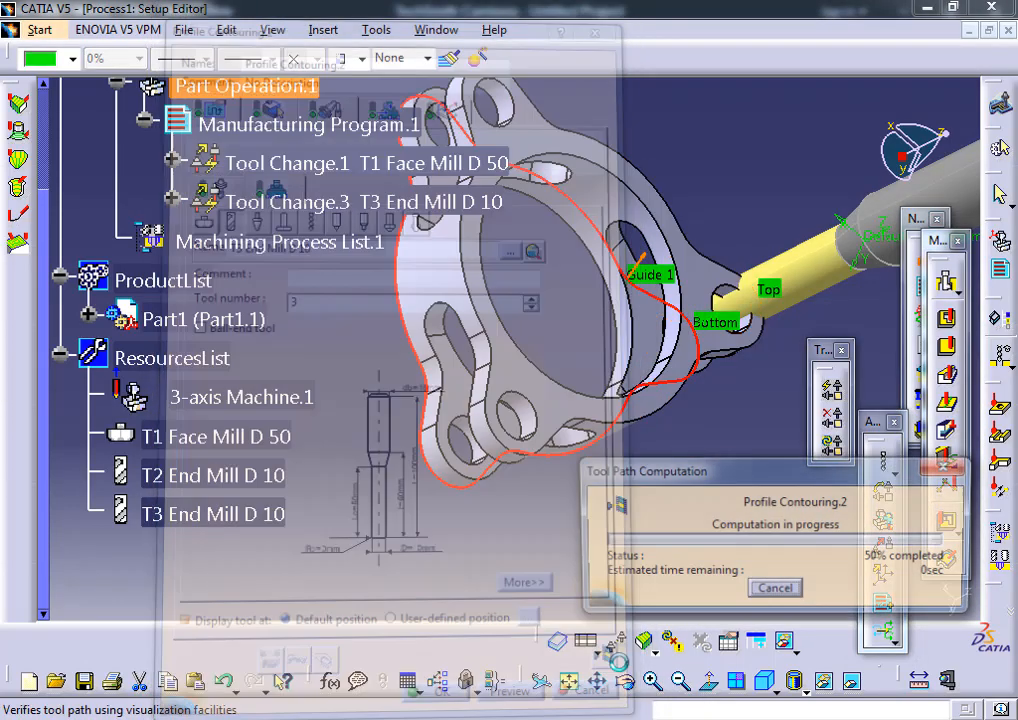
pyautogui.moveTo(456, 155); pyautogui.dragTo(425, 195, button='middle')
pyautogui.scroll(1, 484, 384)
pyautogui.scroll(-3, 530, 335)
pyautogui.scroll(-3, 538, 335)
pyautogui.moveTo(538, 335); pyautogui.dragTo(445, 300, button='middle')
pyautogui.moveTo(477, 362); pyautogui.dragTo(430, 222, button='middle')
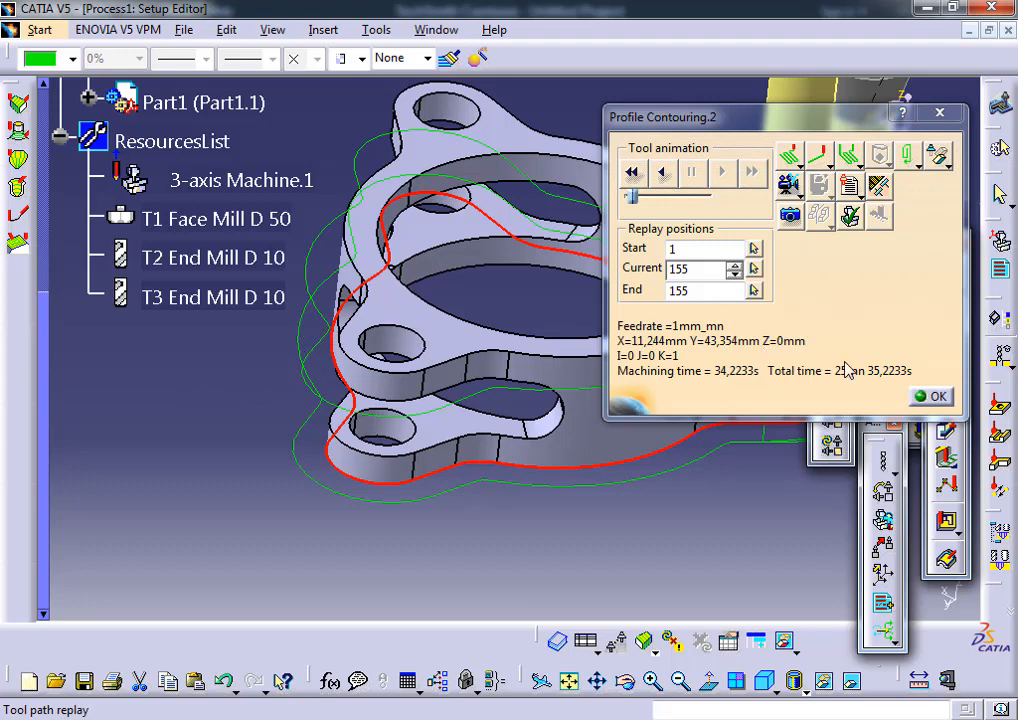
# - Run the material removal video of the Facing and Profile Contouring operations from the stock, and close the replay
pyautogui.click(790, 214)
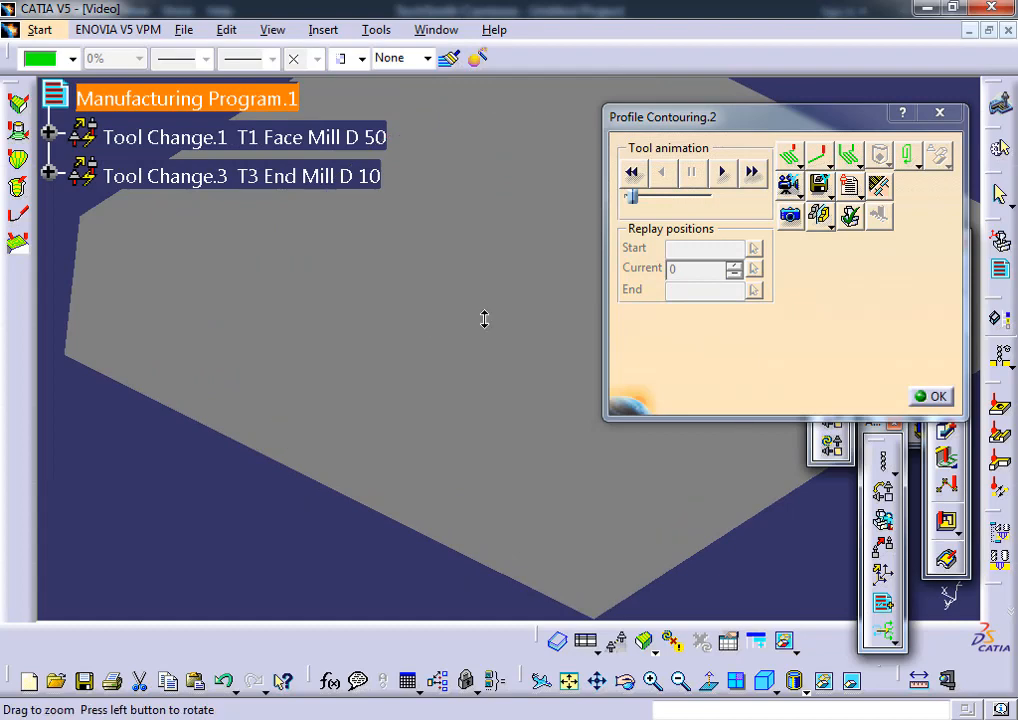
pyautogui.moveTo(484, 319); pyautogui.dragTo(274, 357, button='middle')
pyautogui.click(722, 172)
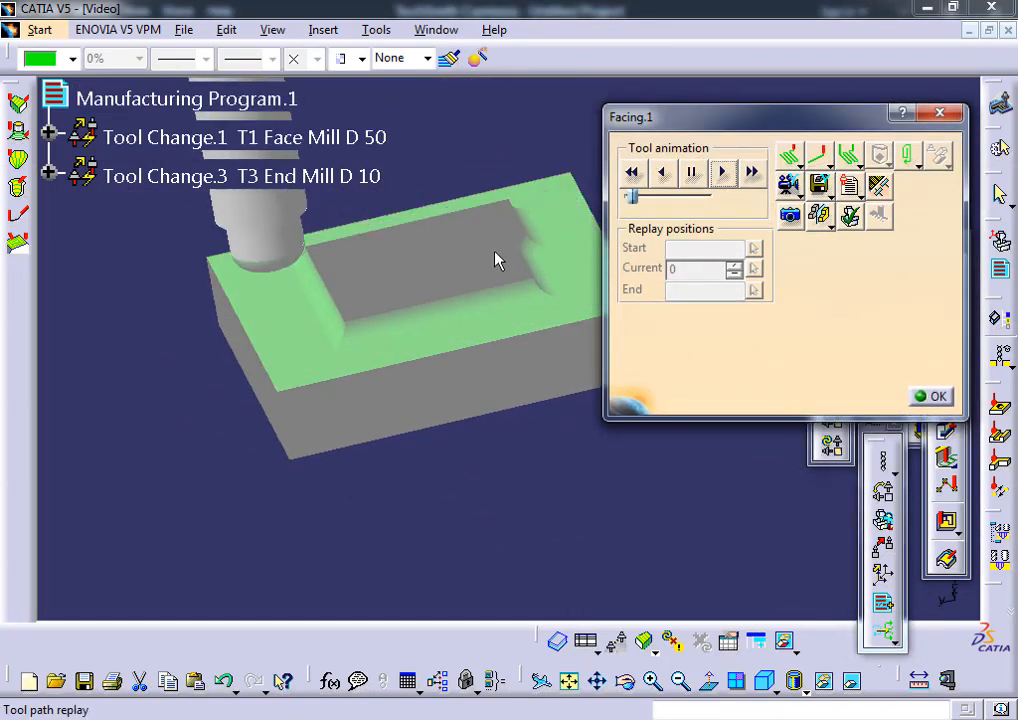
pyautogui.moveTo(382, 332); pyautogui.dragTo(362, 410, button='middle')
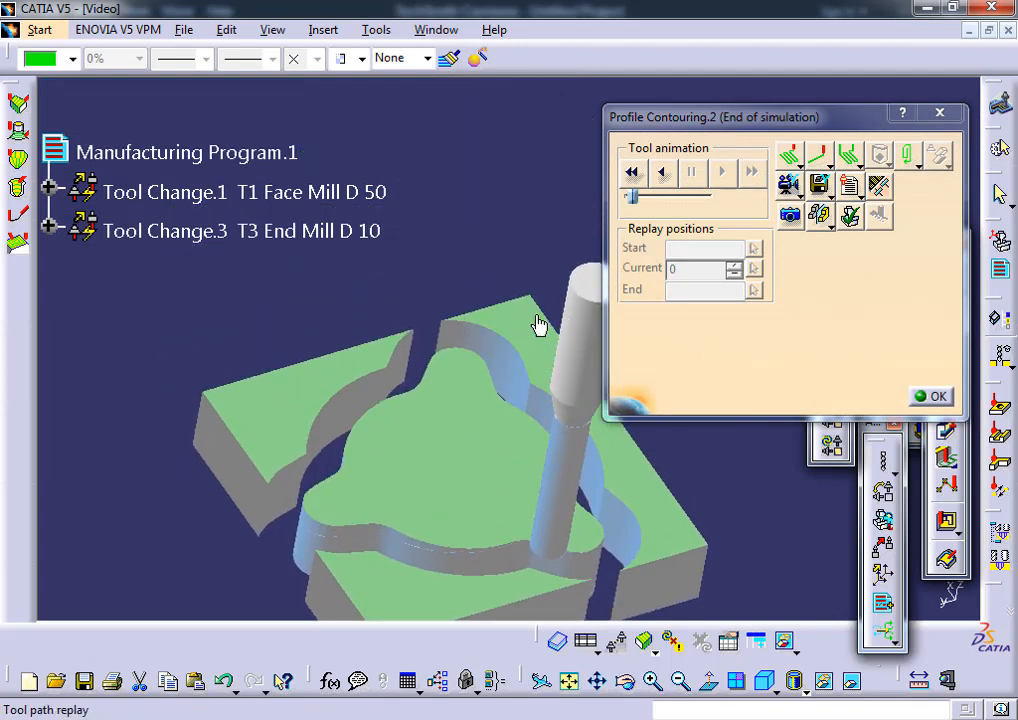
pyautogui.moveTo(541, 325); pyautogui.dragTo(225, 273, button='middle')
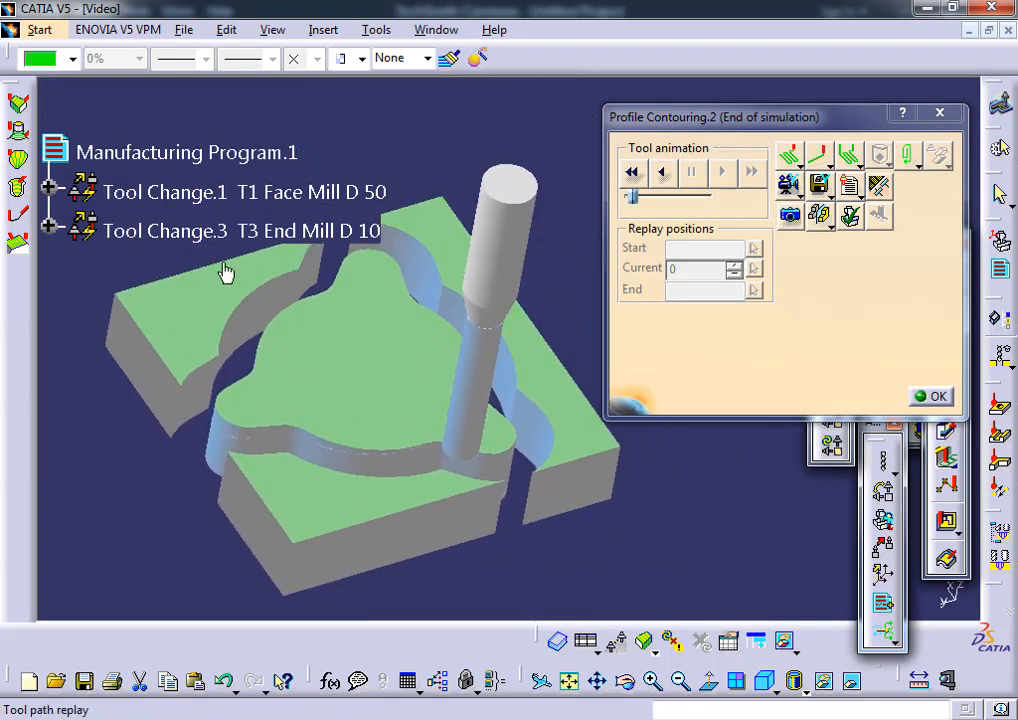
pyautogui.click(935, 395)
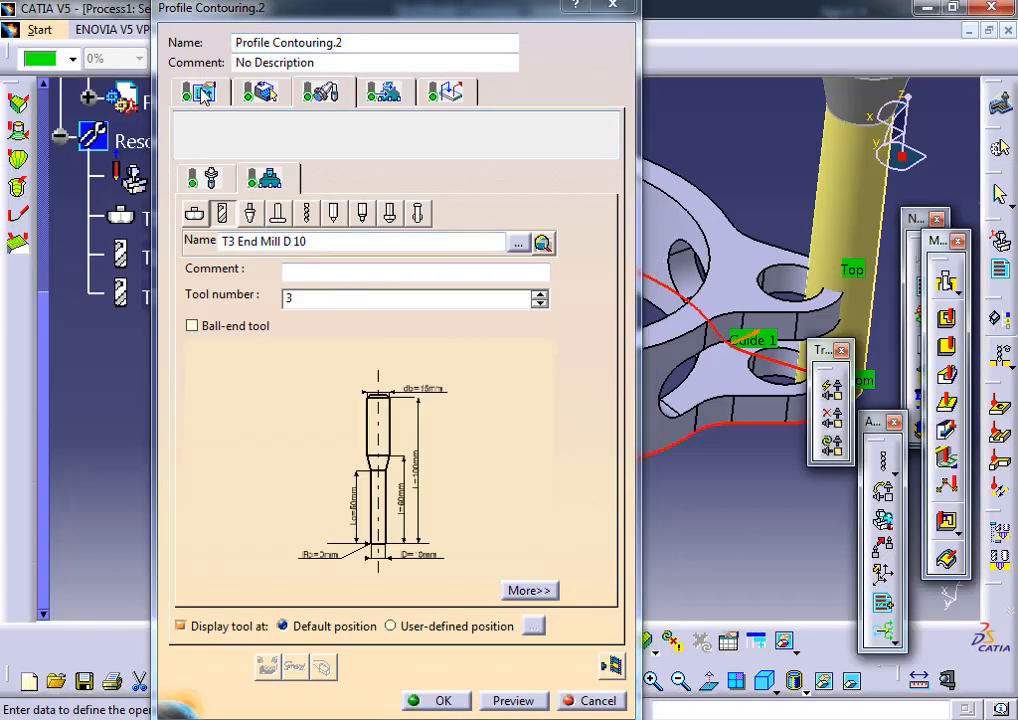
# - Set the radial distance between paths to 9 mm, increase the number of paths, and recompute the Profile Contouring.2 tool path
pyautogui.click(200, 93)
pyautogui.click(289, 409)
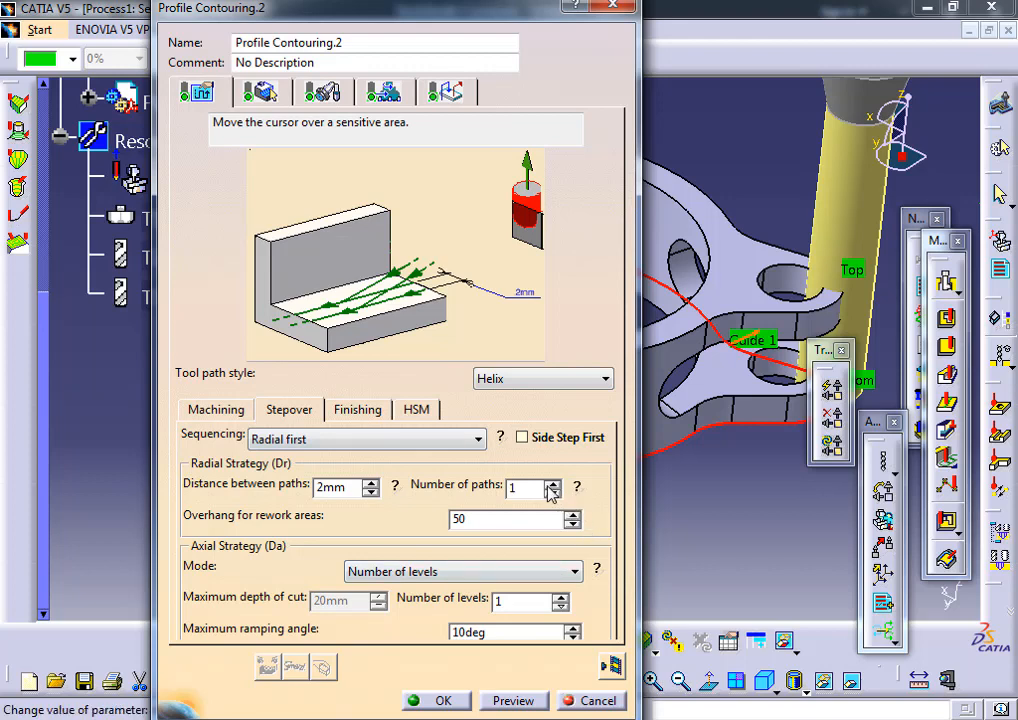
pyautogui.click(370, 483)
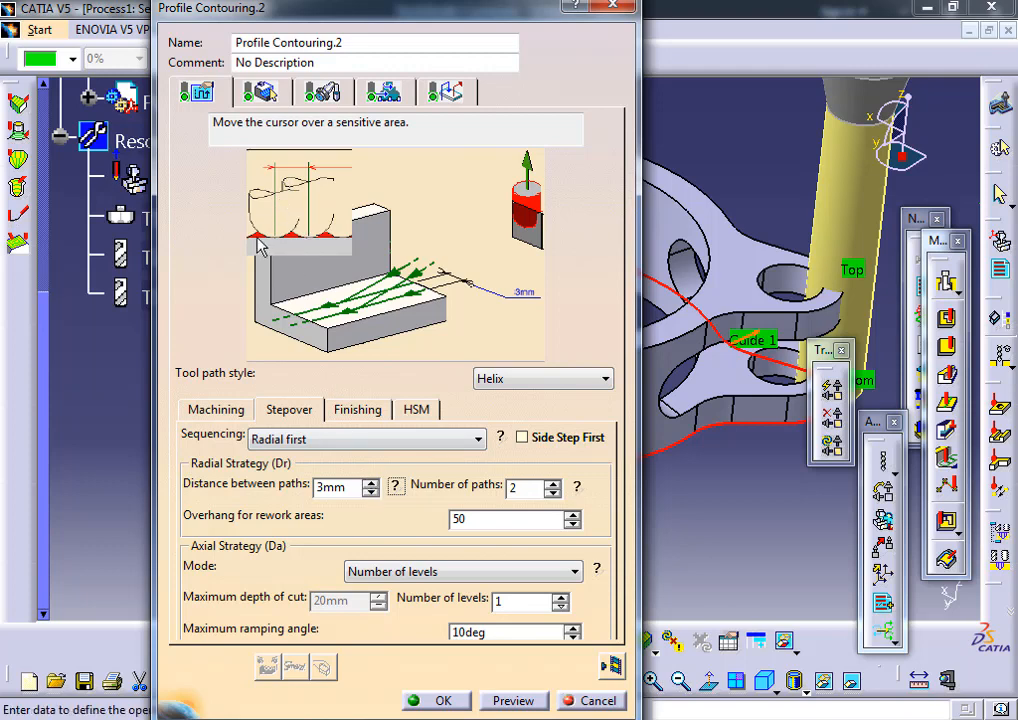
pyautogui.click(372, 483)
pyautogui.click(372, 483)
pyautogui.click(372, 483)
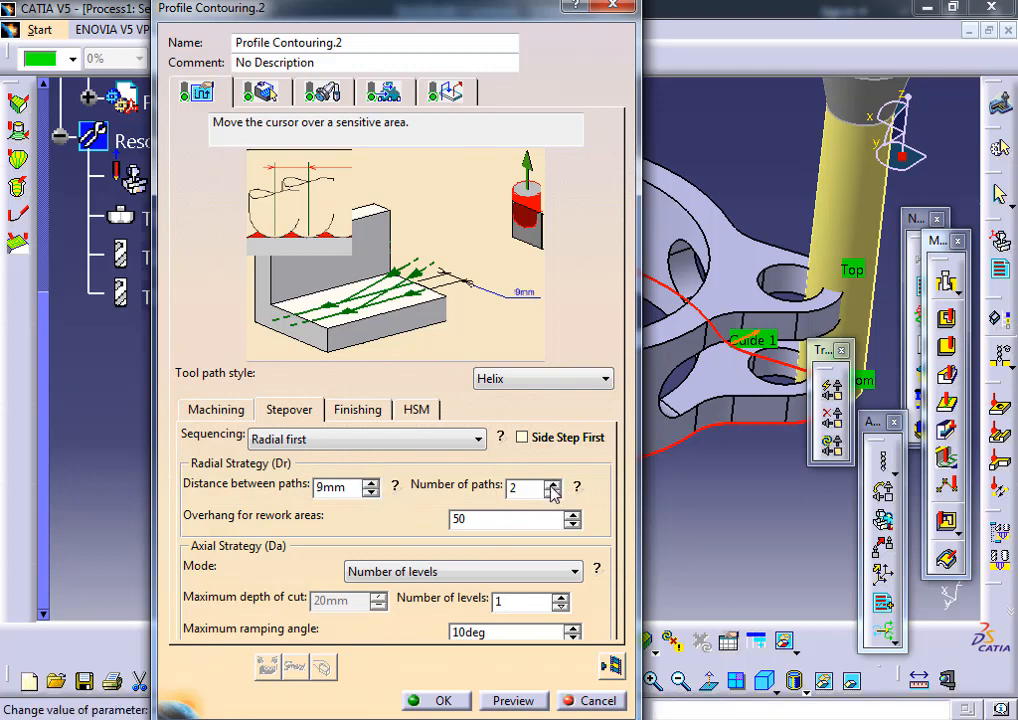
pyautogui.click(610, 665)
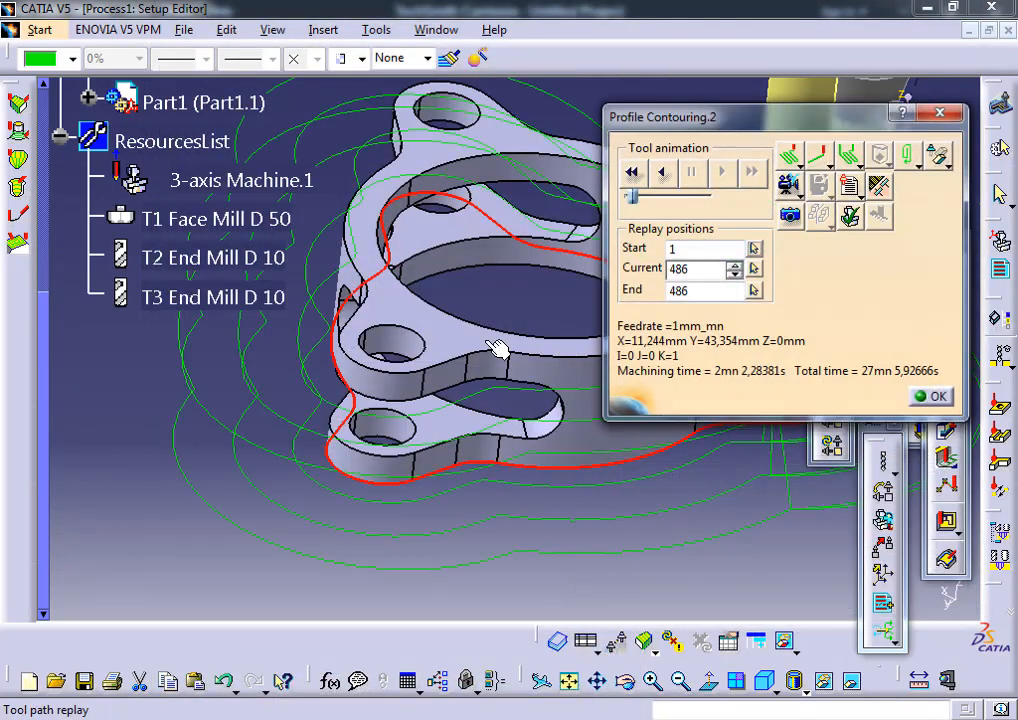
# - Play the material removal video of the recomputed Profile Contouring.2 tool path from the stock, and close the replay
pyautogui.moveTo(498, 348); pyautogui.dragTo(427, 245, button='middle')
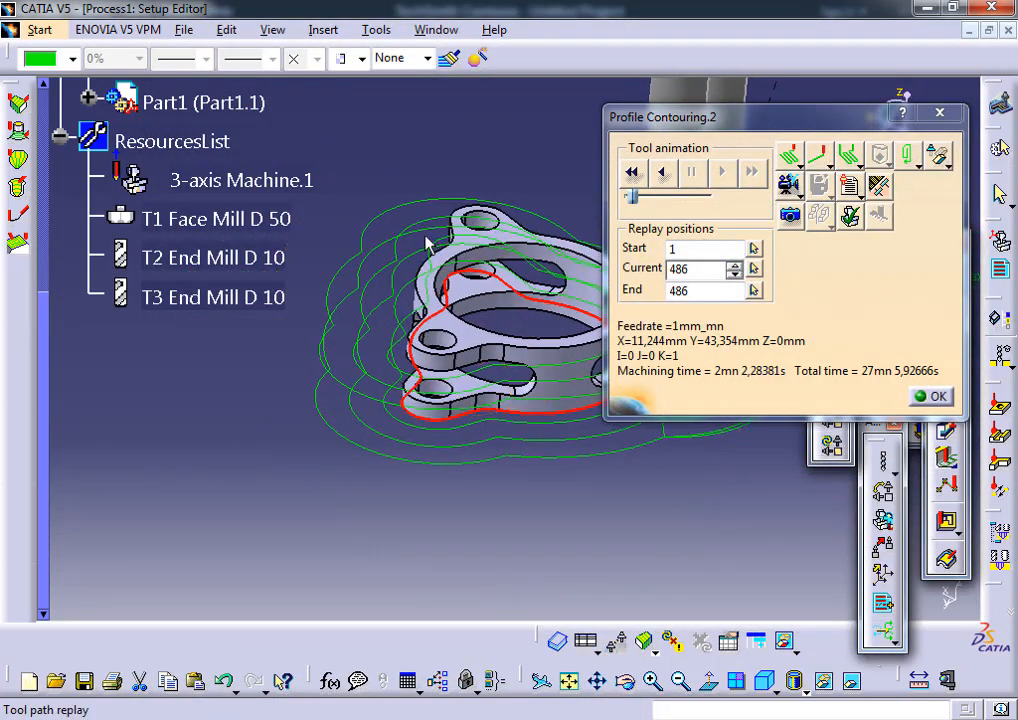
pyautogui.click(790, 186)
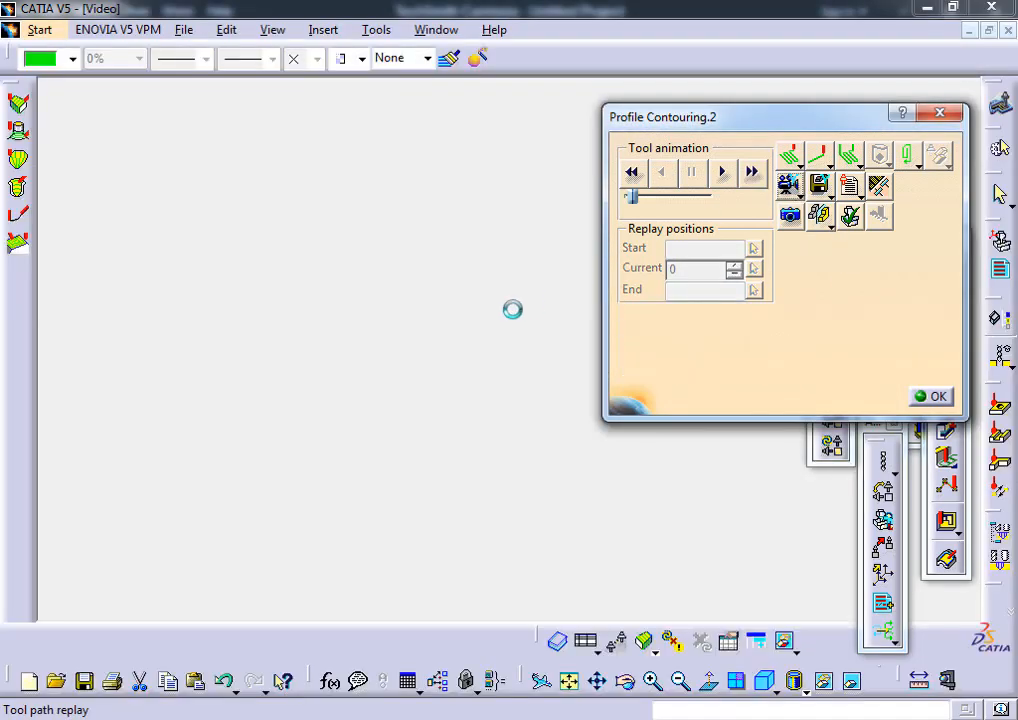
pyautogui.moveTo(454, 352); pyautogui.dragTo(291, 441, button='middle')
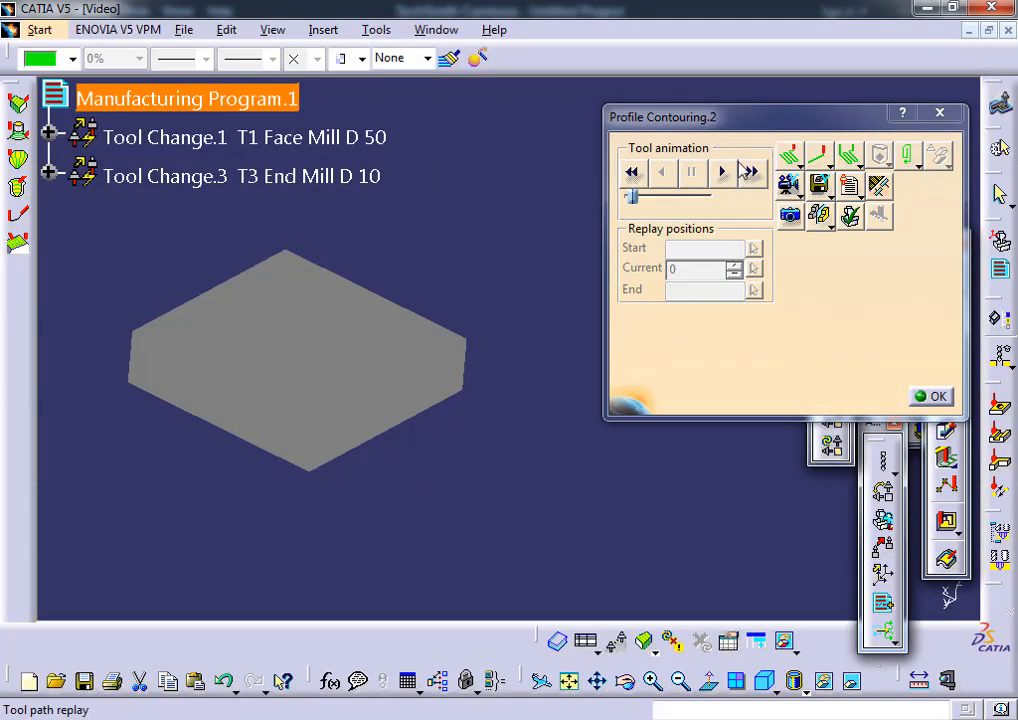
pyautogui.click(721, 171)
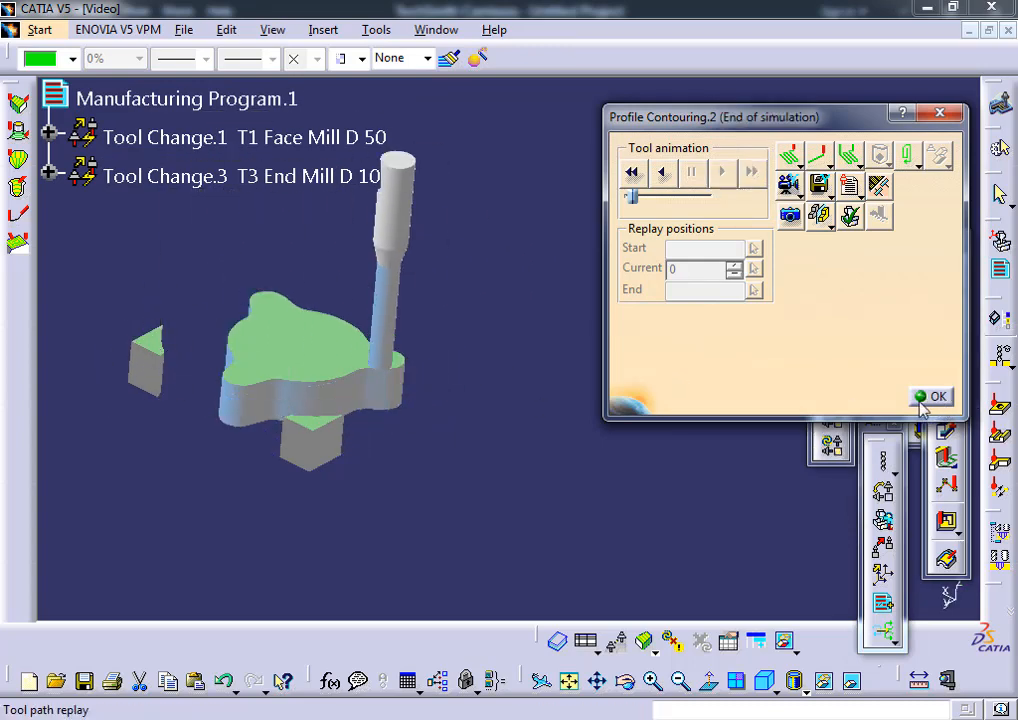
pyautogui.click(930, 397)
# - Set the number of radial paths to 4, recompute the Profile Contouring.2 tool path and play its material removal video
pyautogui.click(551, 484)
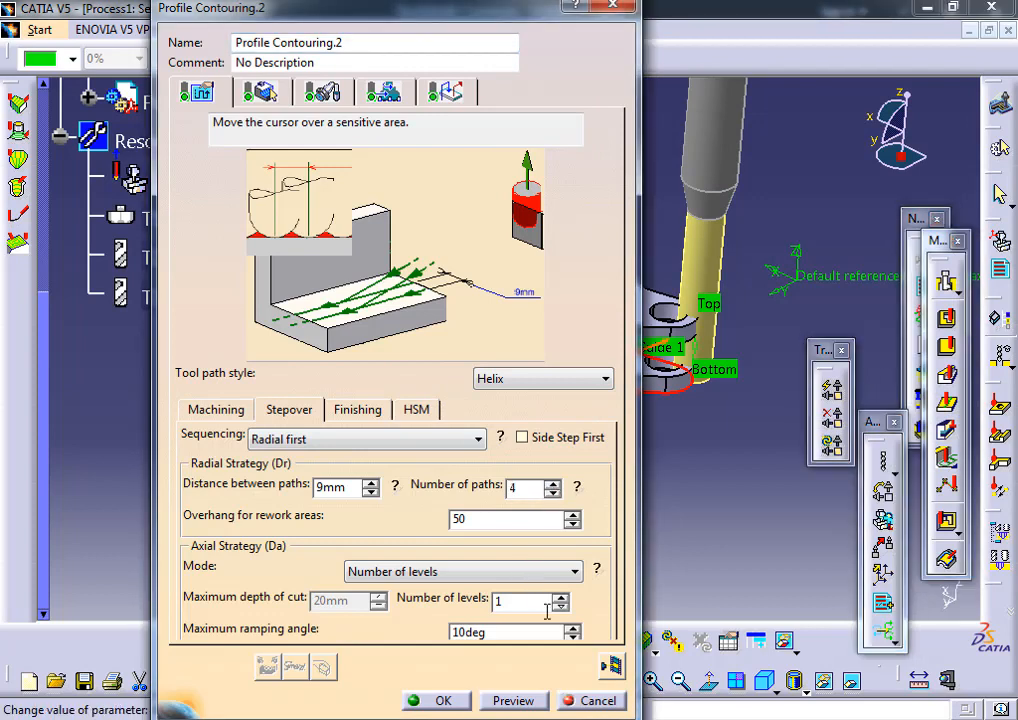
pyautogui.click(612, 667)
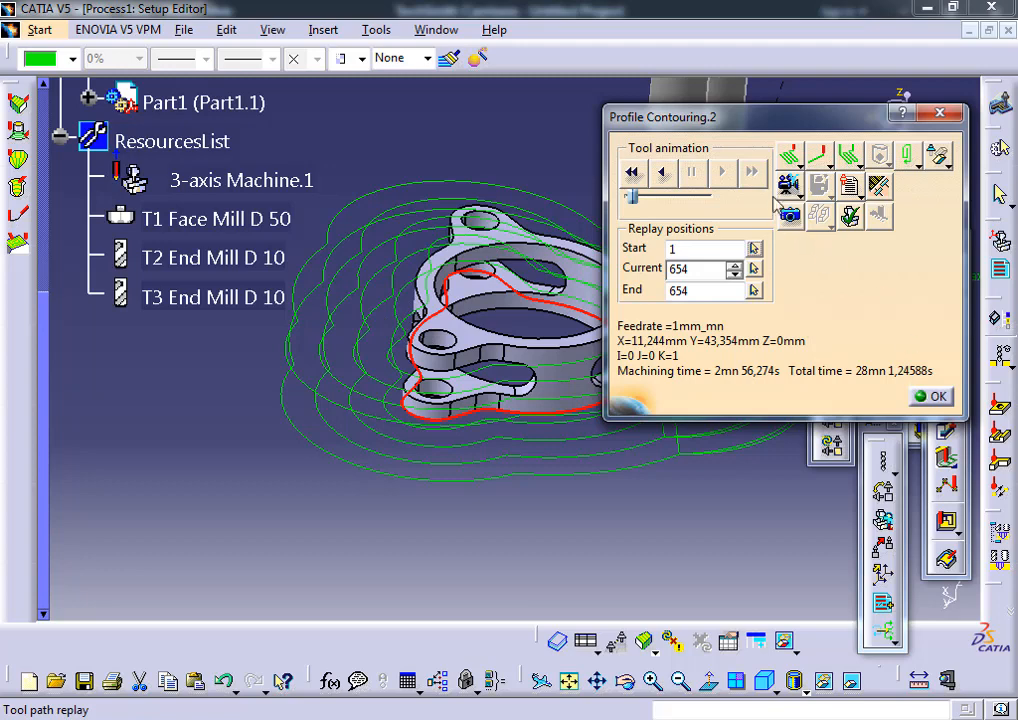
pyautogui.click(788, 184)
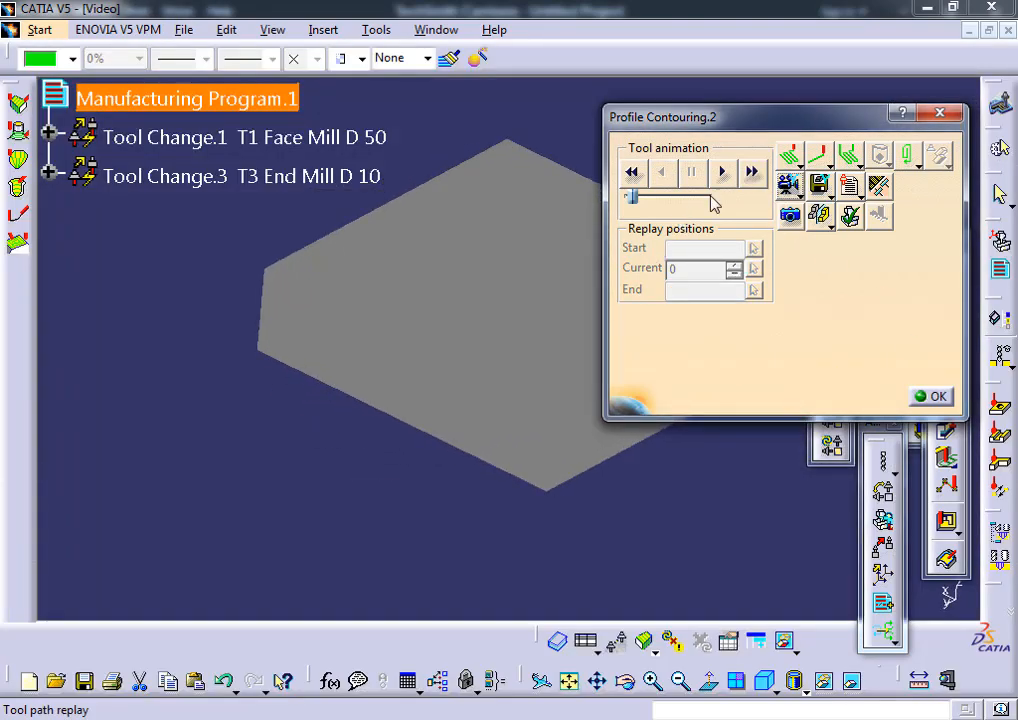
pyautogui.click(722, 172)
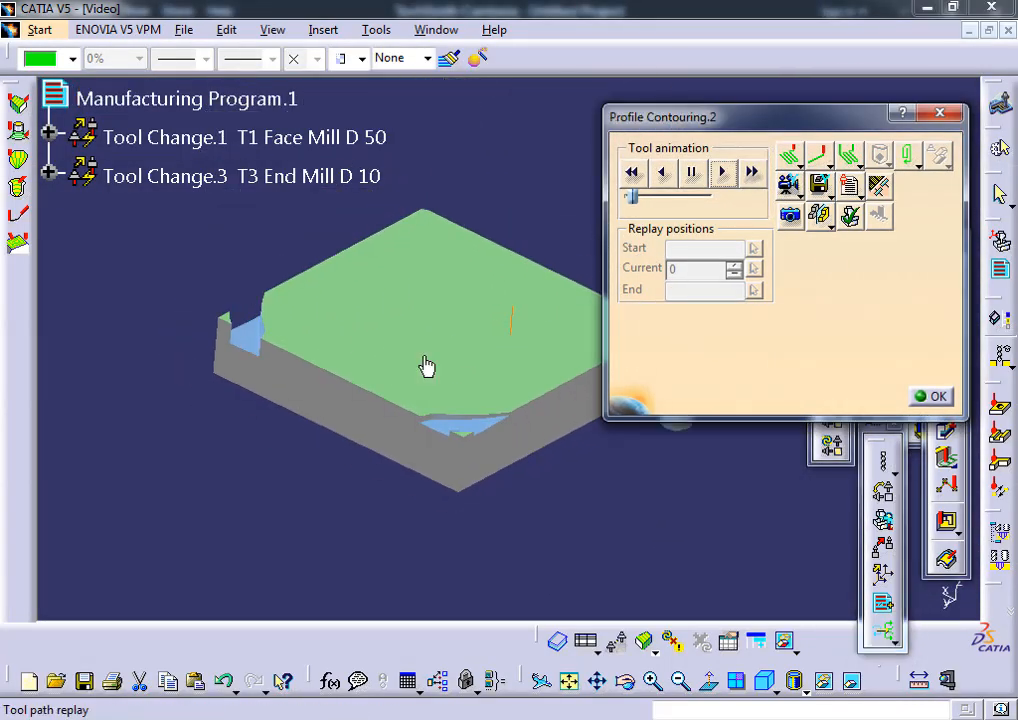
pyautogui.click(937, 399)
# - Set the number of radial paths to 5, check the recomputed tool path in the material removal video, and accept Profile Contouring.2
pyautogui.click(553, 484)
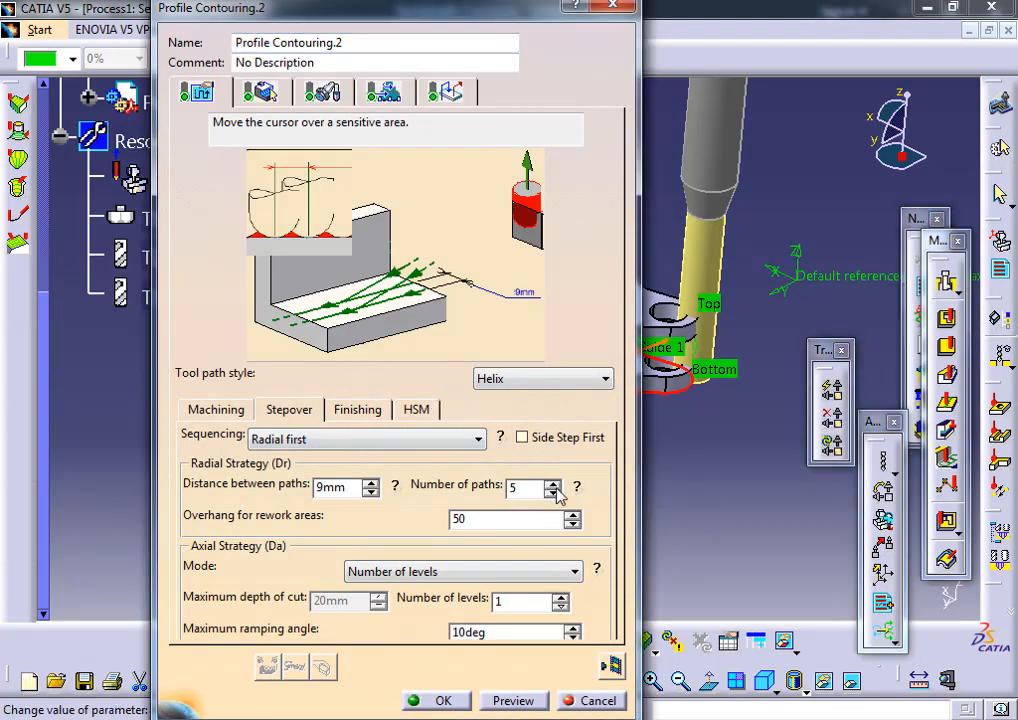
pyautogui.click(611, 665)
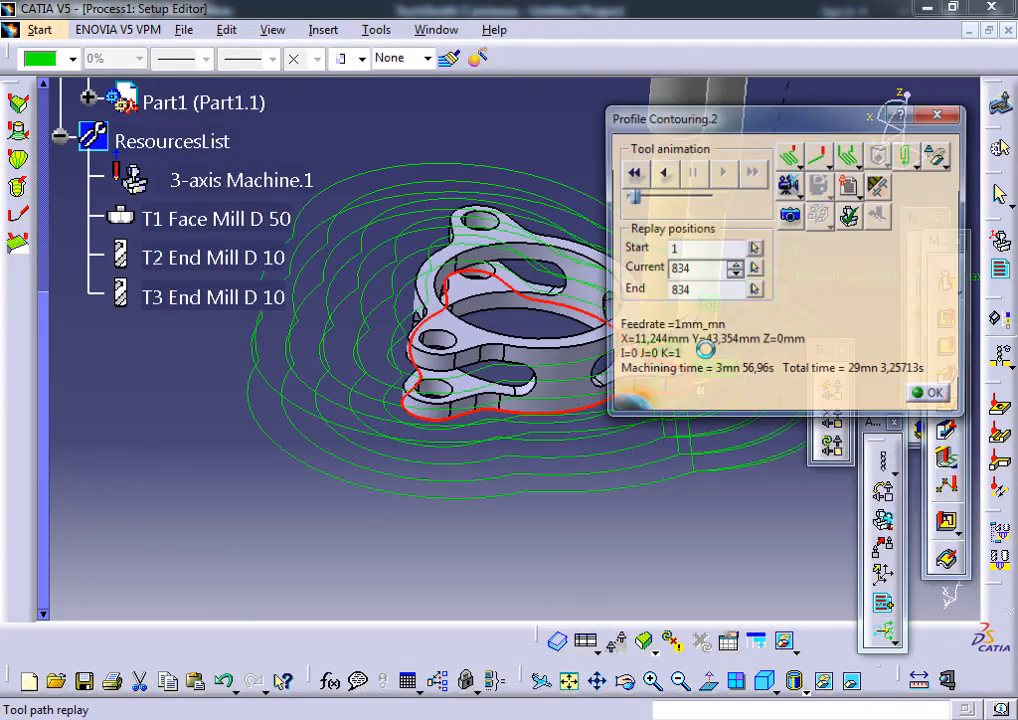
pyautogui.click(790, 185)
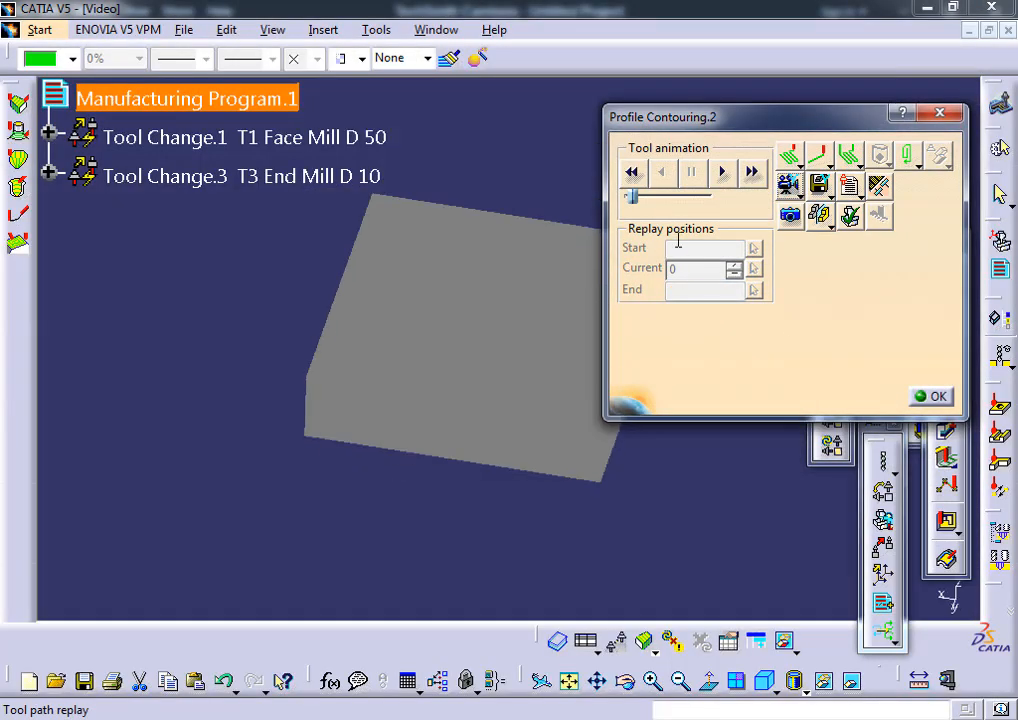
pyautogui.click(722, 172)
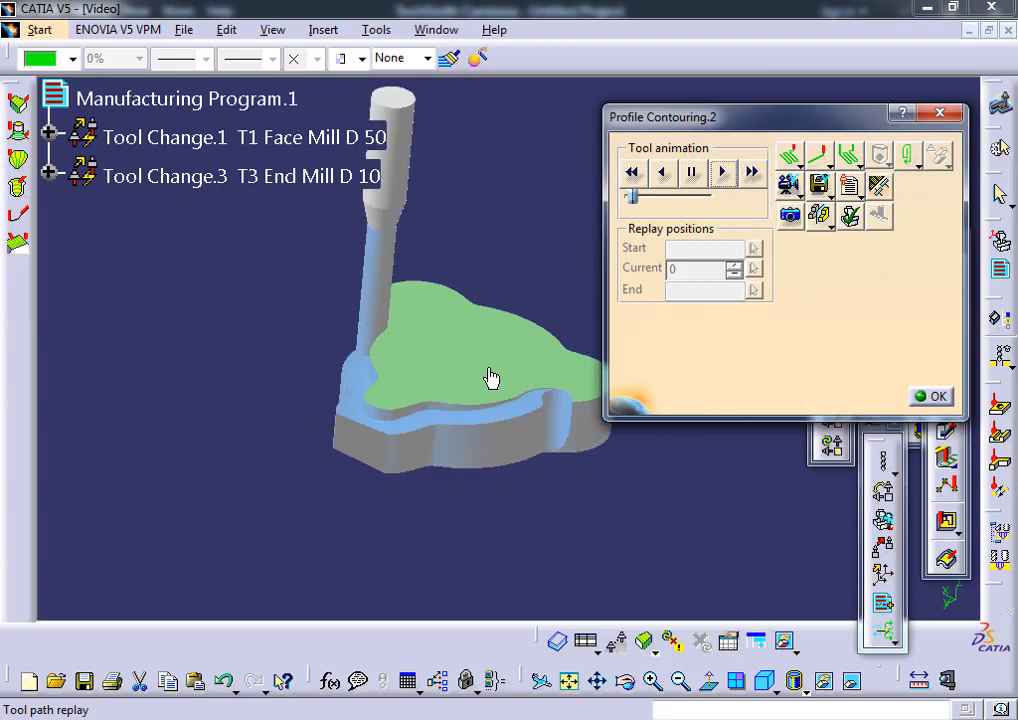
pyautogui.moveTo(492, 377); pyautogui.dragTo(445, 415, button='middle')
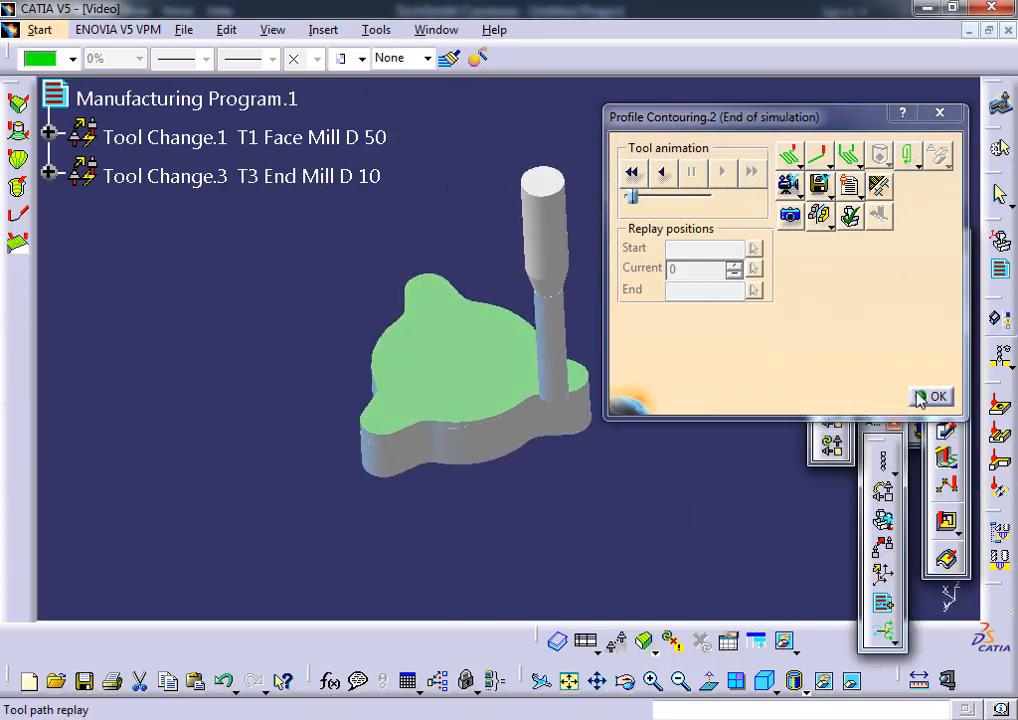
pyautogui.click(929, 397)
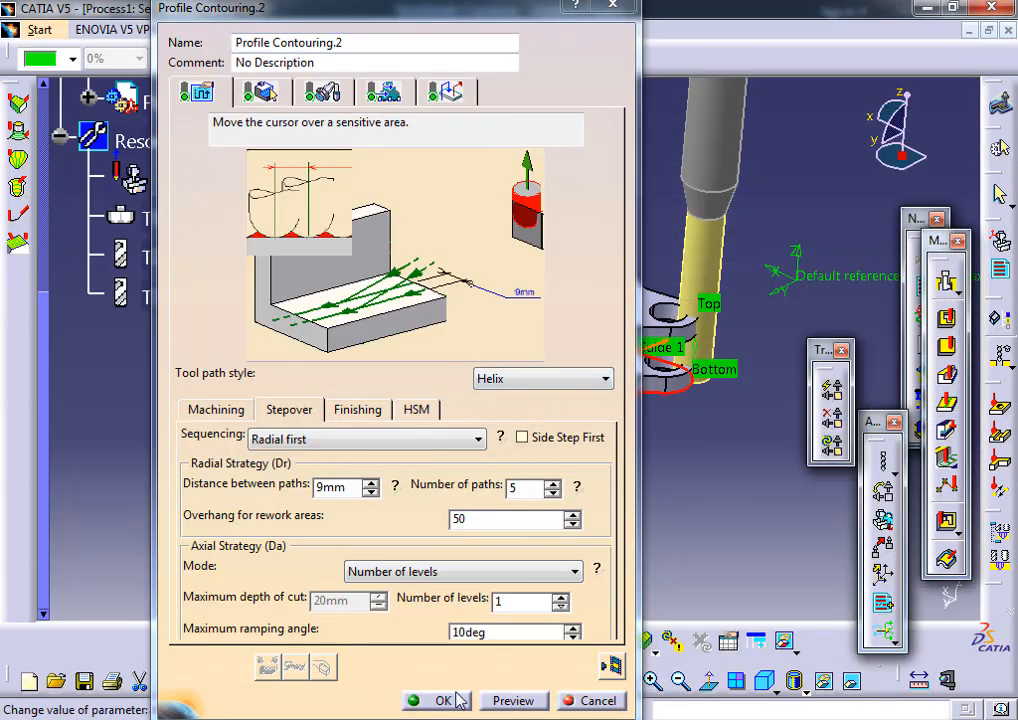
pyautogui.click(446, 700)
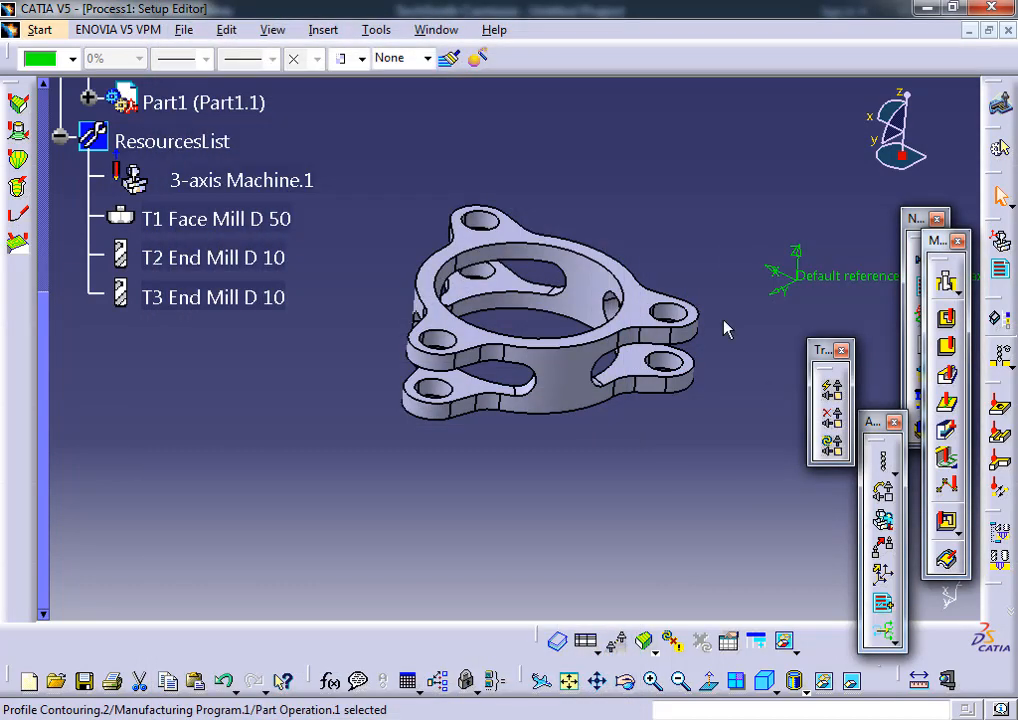
# - Create a Pocketing operation and select the part's underside face as the pocket bottom
pyautogui.moveTo(727, 329); pyautogui.dragTo(545, 240, button='middle')
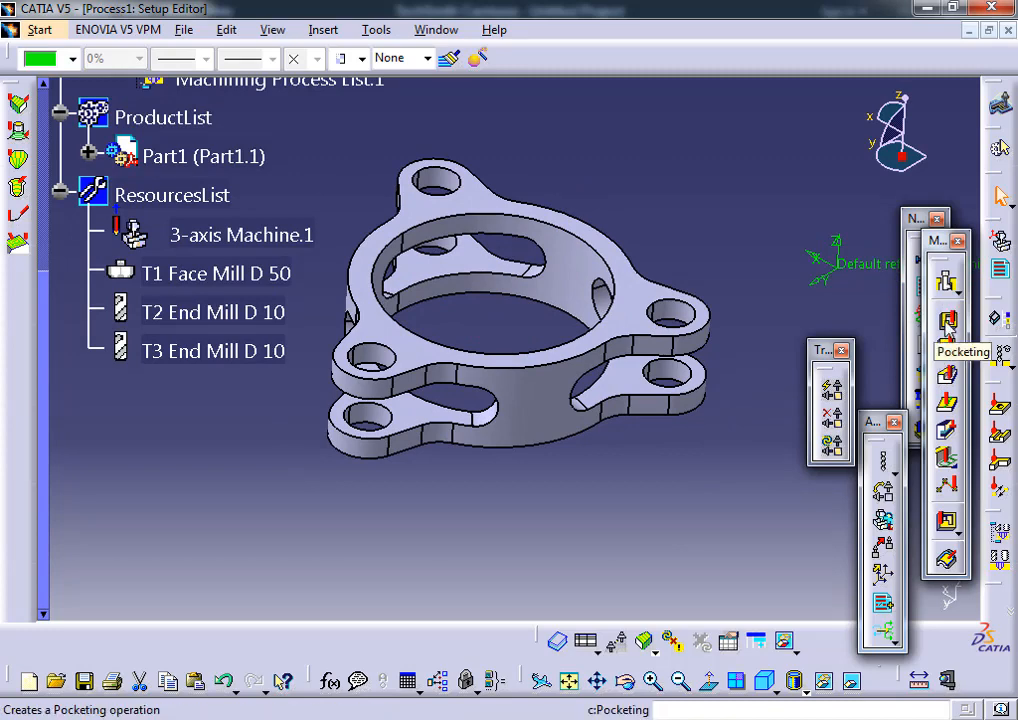
pyautogui.click(947, 320)
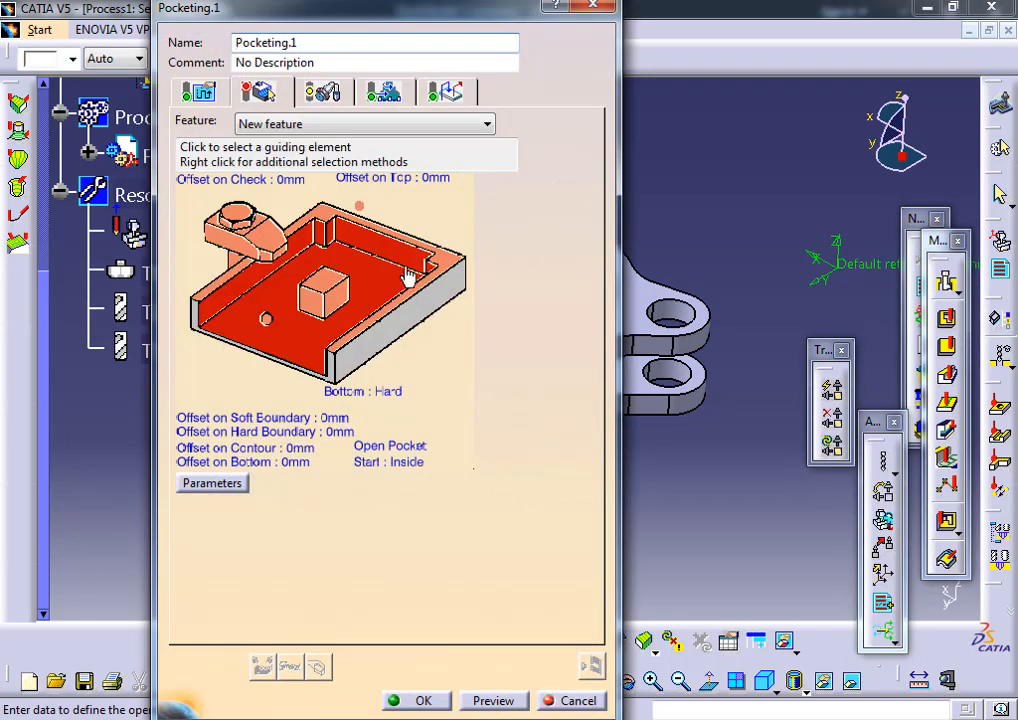
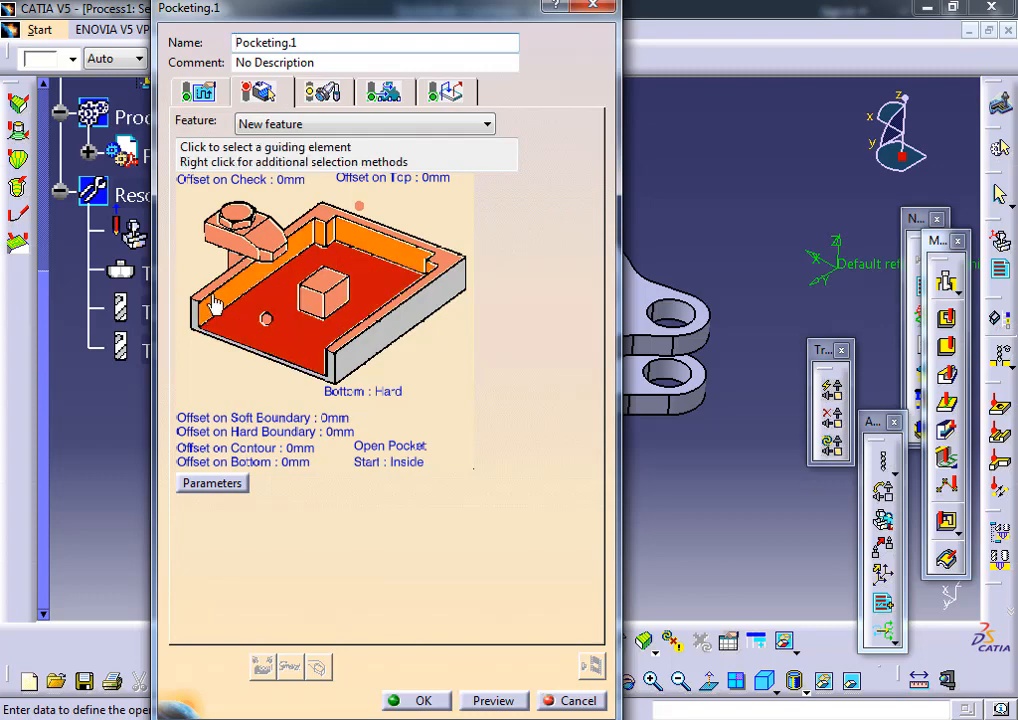
pyautogui.click(295, 336)
pyautogui.moveTo(461, 334); pyautogui.dragTo(591, 204, button='middle')
pyautogui.click(545, 223)
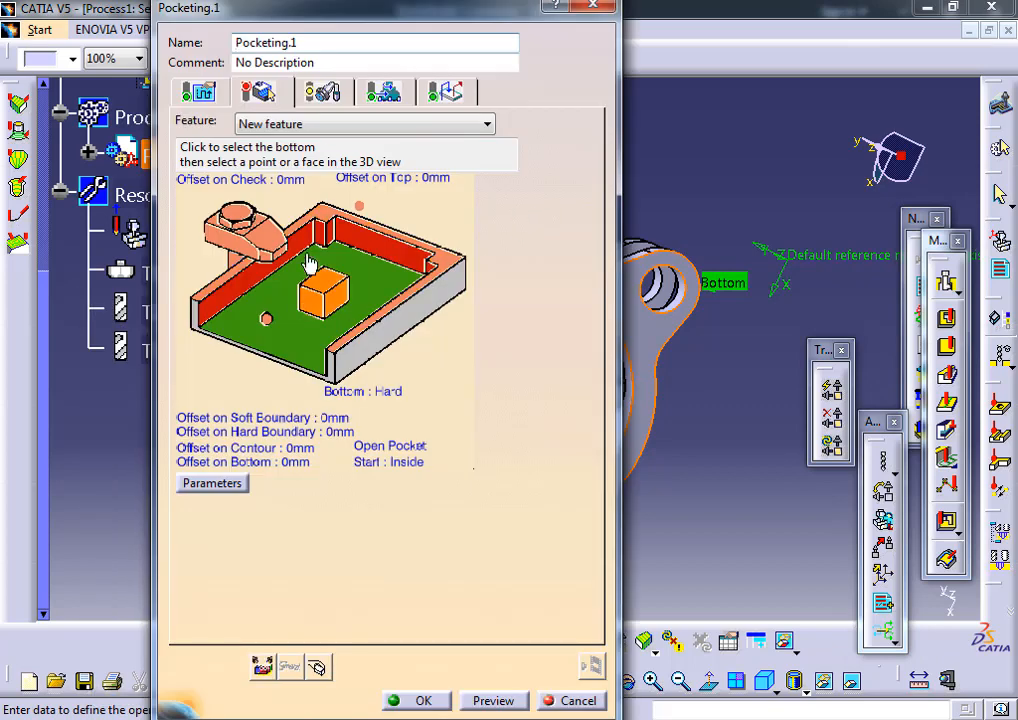
pyautogui.rightClick(302, 340)
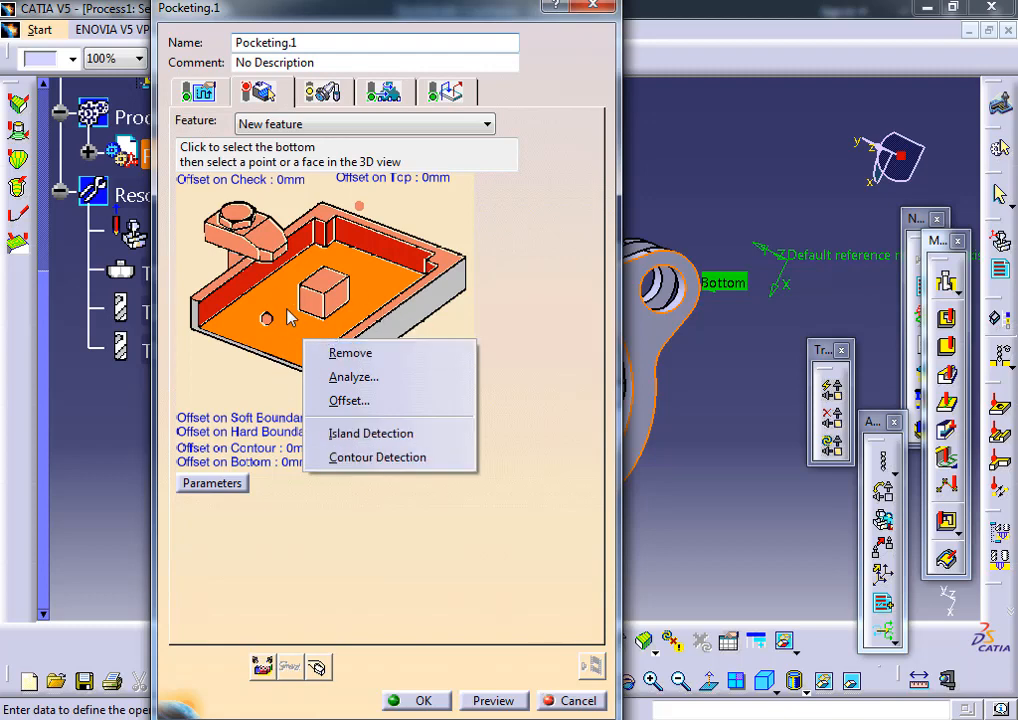
pyautogui.click(741, 410)
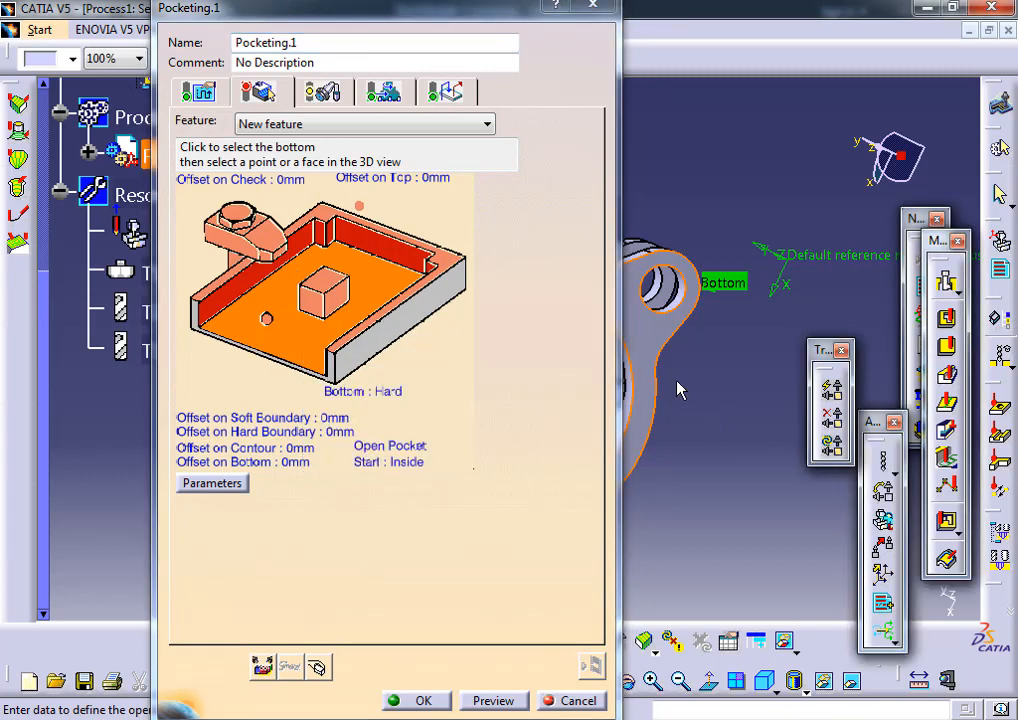
# - Define the top plane of the pocket on the part's upper flange face
pyautogui.click(316, 211)
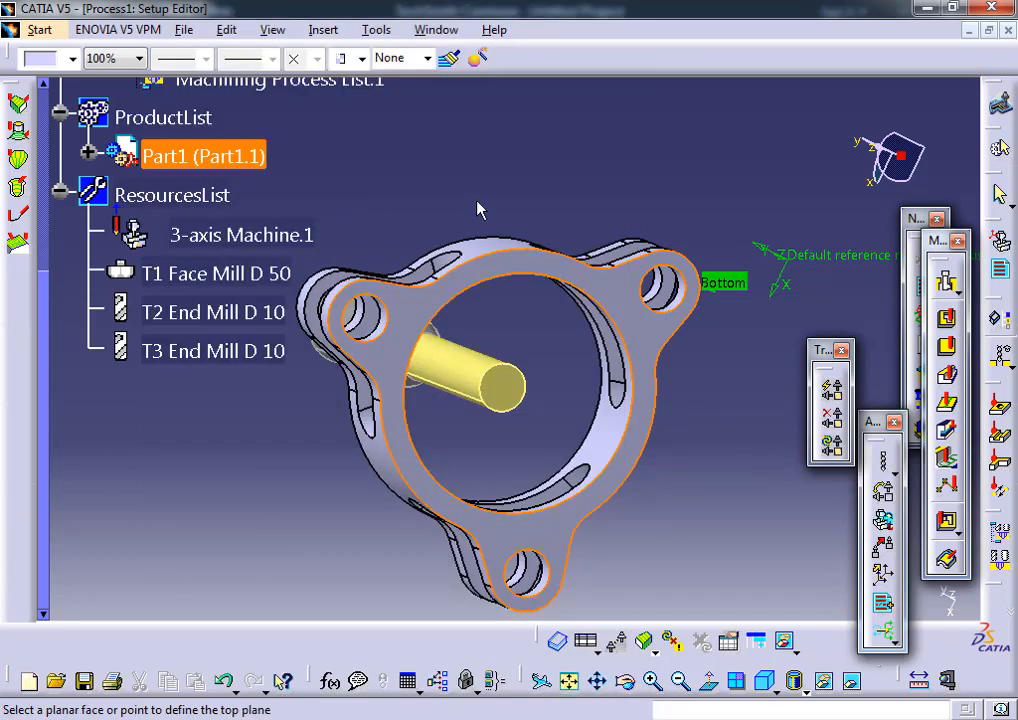
pyautogui.moveTo(496, 146)
pyautogui.mouseDown(button='middle')
pyautogui.moveTo(498, 272)
pyautogui.moveTo(648, 495)
pyautogui.moveTo(630, 482)
pyautogui.mouseUp(button='middle')
pyautogui.click(597, 236)
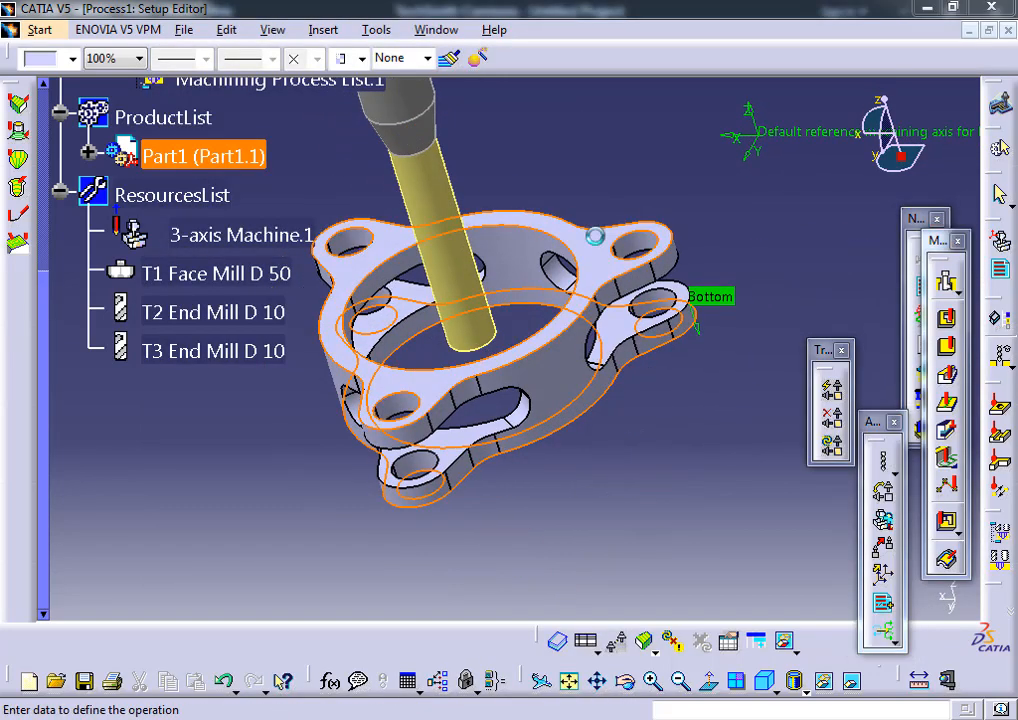
# - Select the circular edge of one lug hole on the upper face as the pocket's guiding contour
pyautogui.moveTo(672, 221); pyautogui.dragTo(727, 234, button='middle')
pyautogui.click(288, 238)
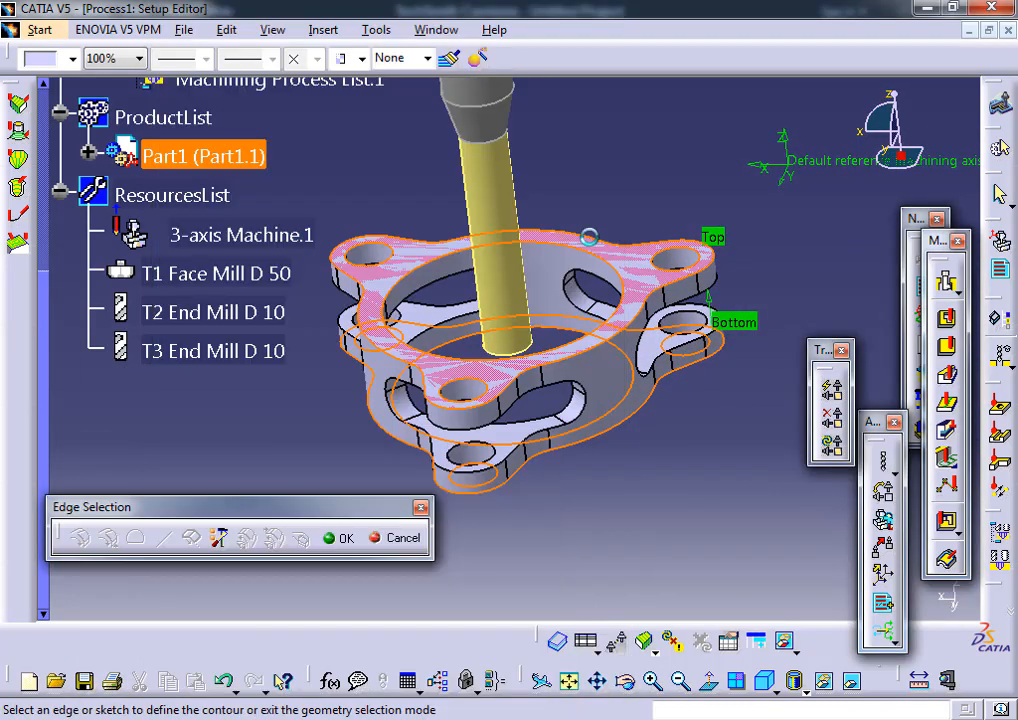
pyautogui.click(678, 249)
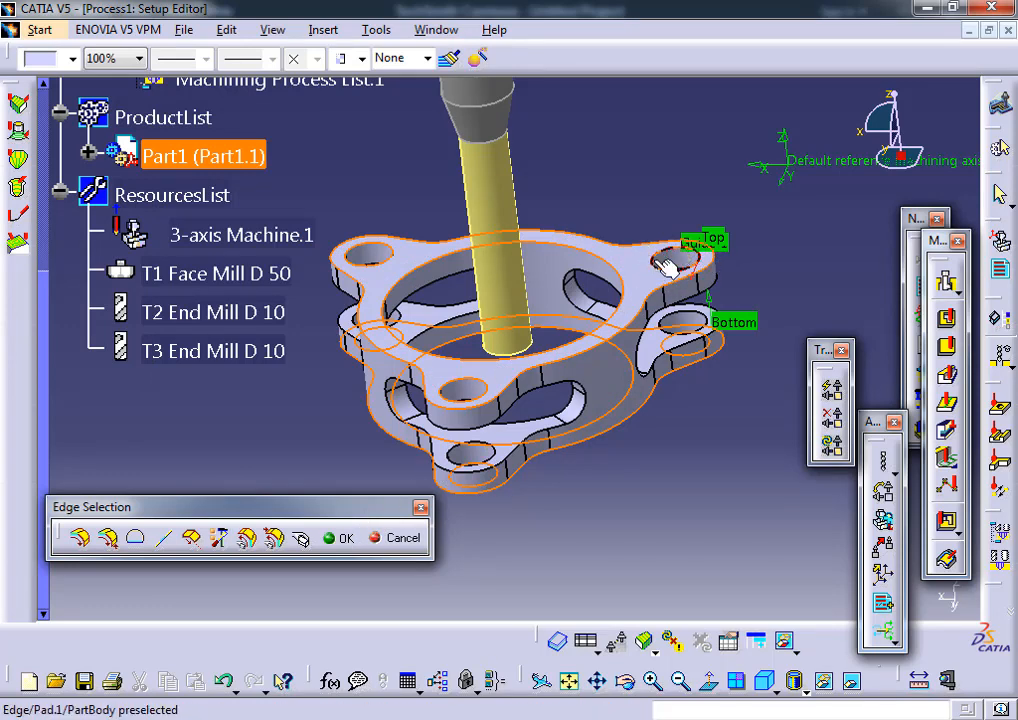
pyautogui.click(343, 539)
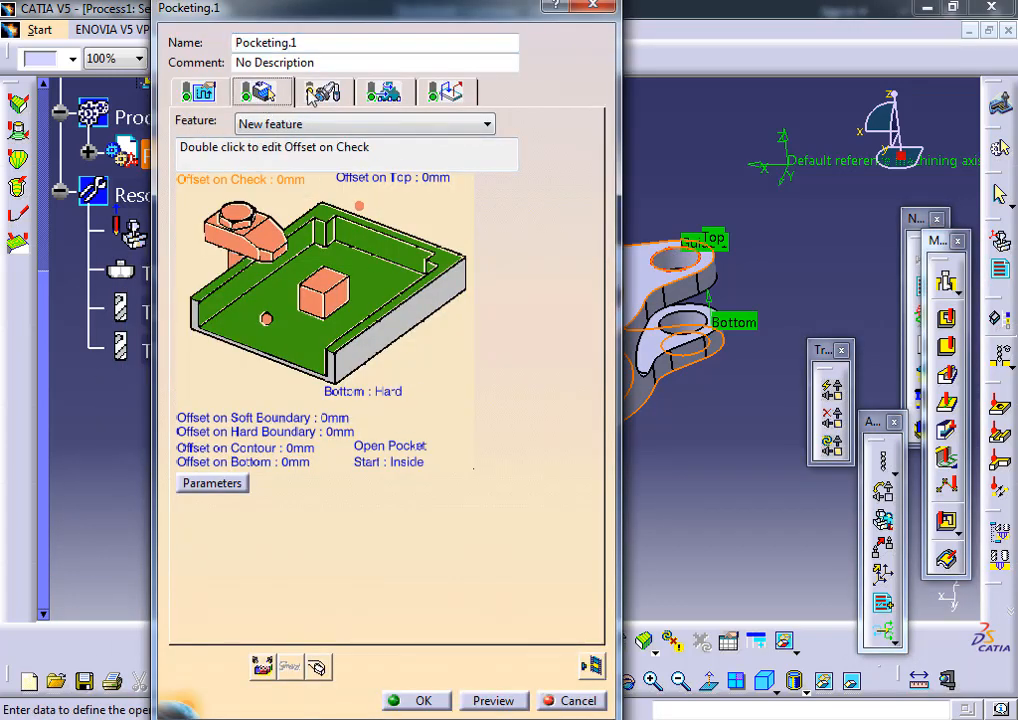
# - Review the pocketing strategy and assign a new T4 End Mill D 10 to the Pocketing operation
pyautogui.click(312, 95)
pyautogui.click(263, 99)
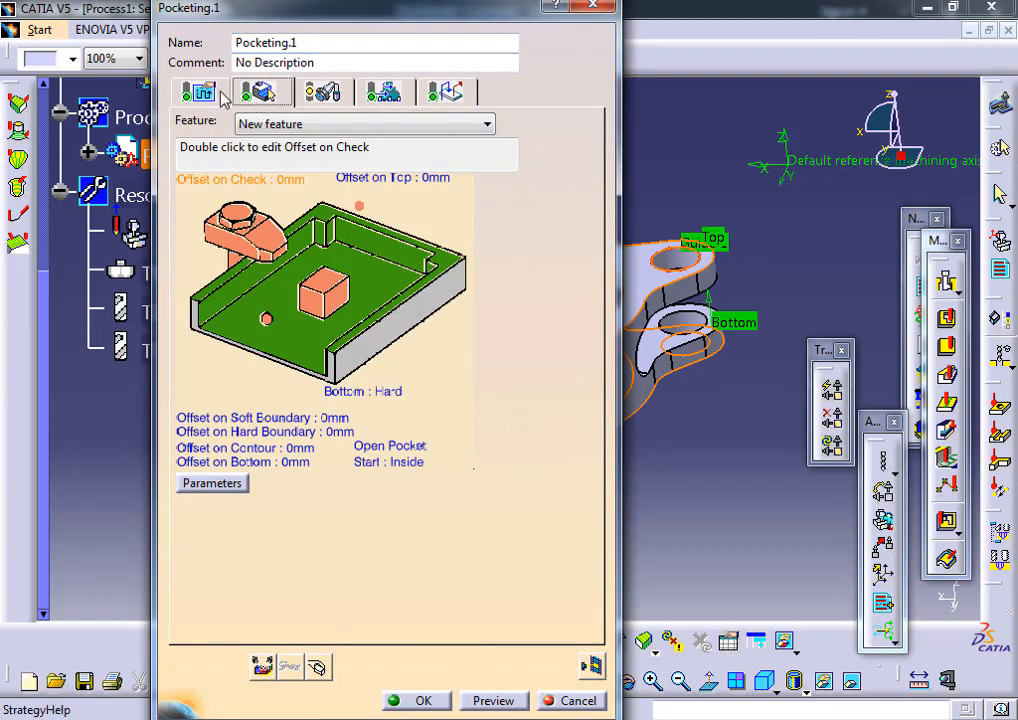
pyautogui.click(208, 94)
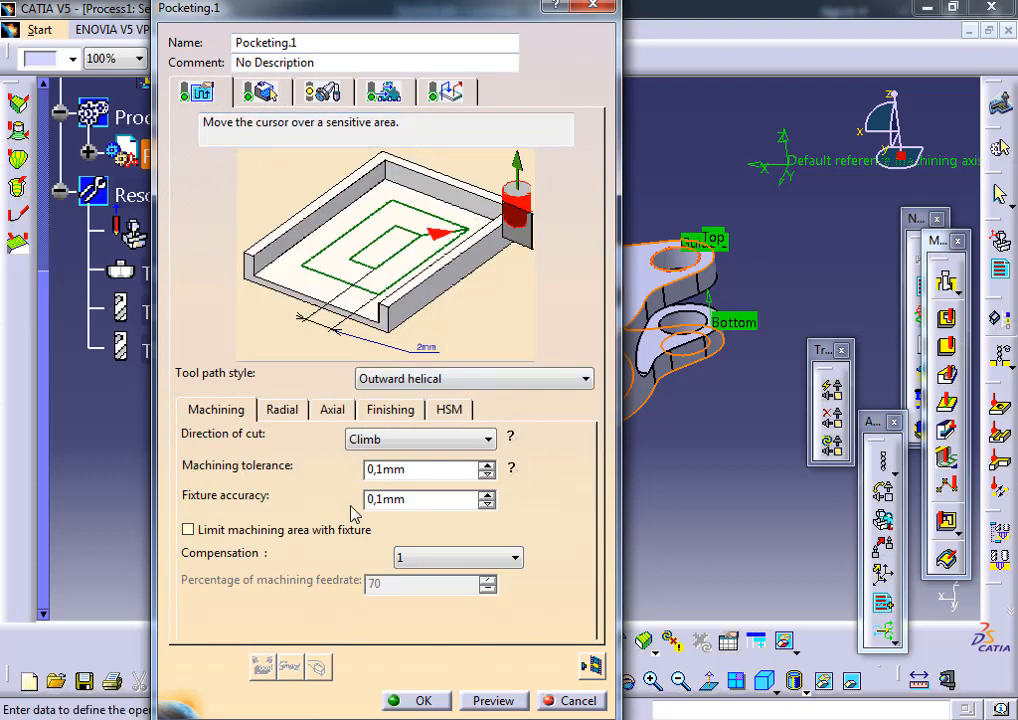
pyautogui.click(321, 92)
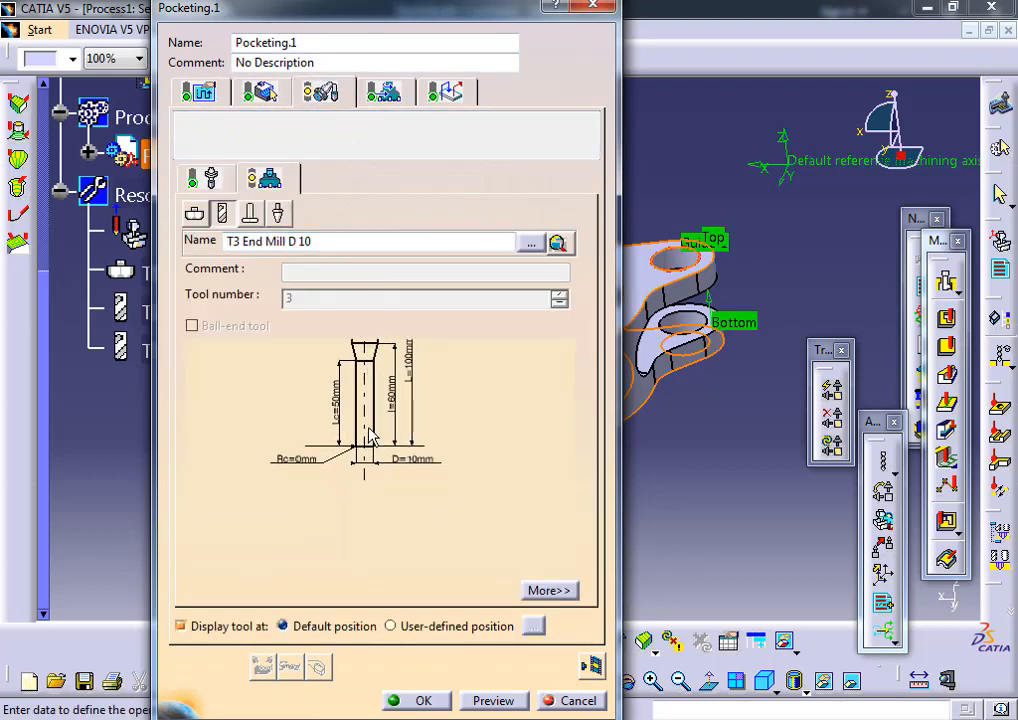
pyautogui.click(342, 244)
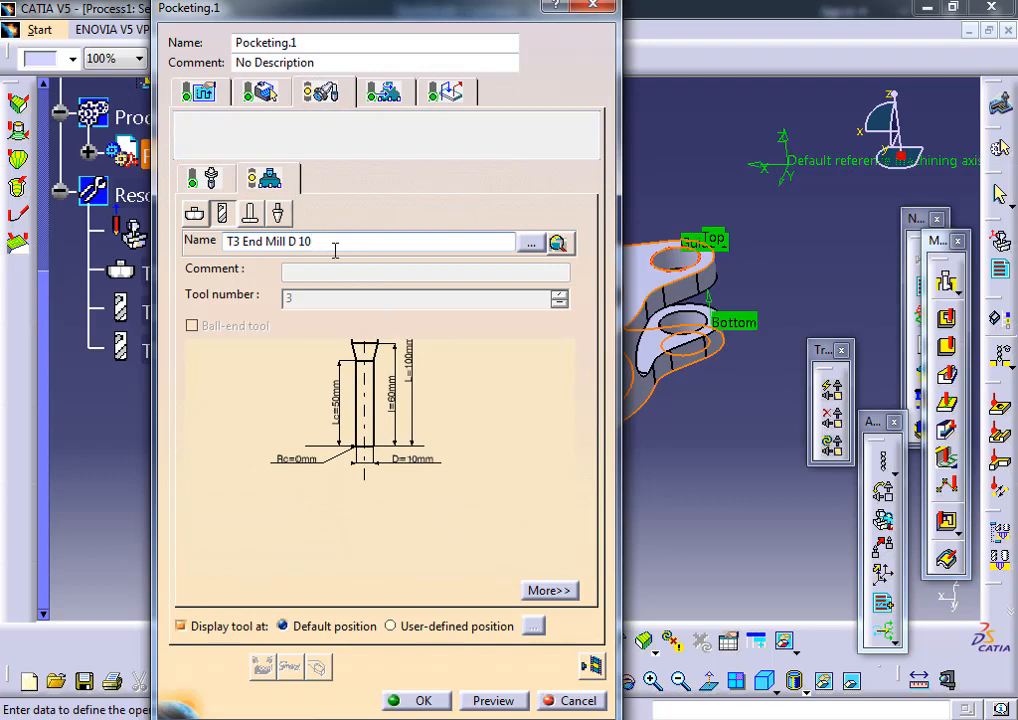
pyautogui.click(193, 213)
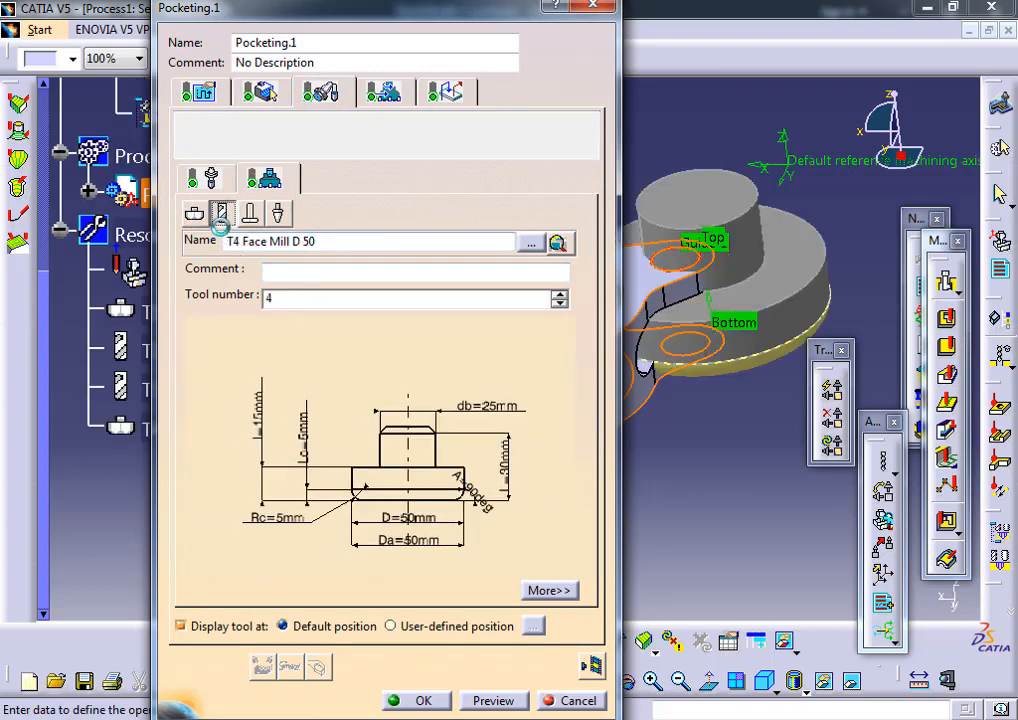
pyautogui.click(222, 213)
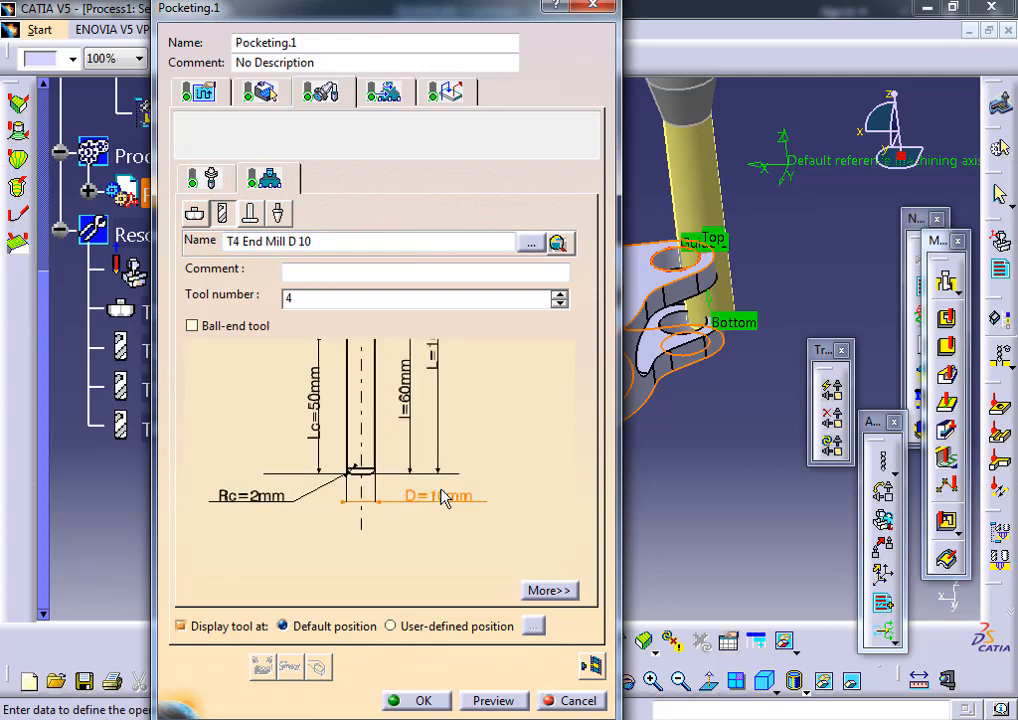
# - Set the T4 end mill's nominal diameter to 5 mm and its corner radius to 0 mm
pyautogui.doubleClick(445, 498)
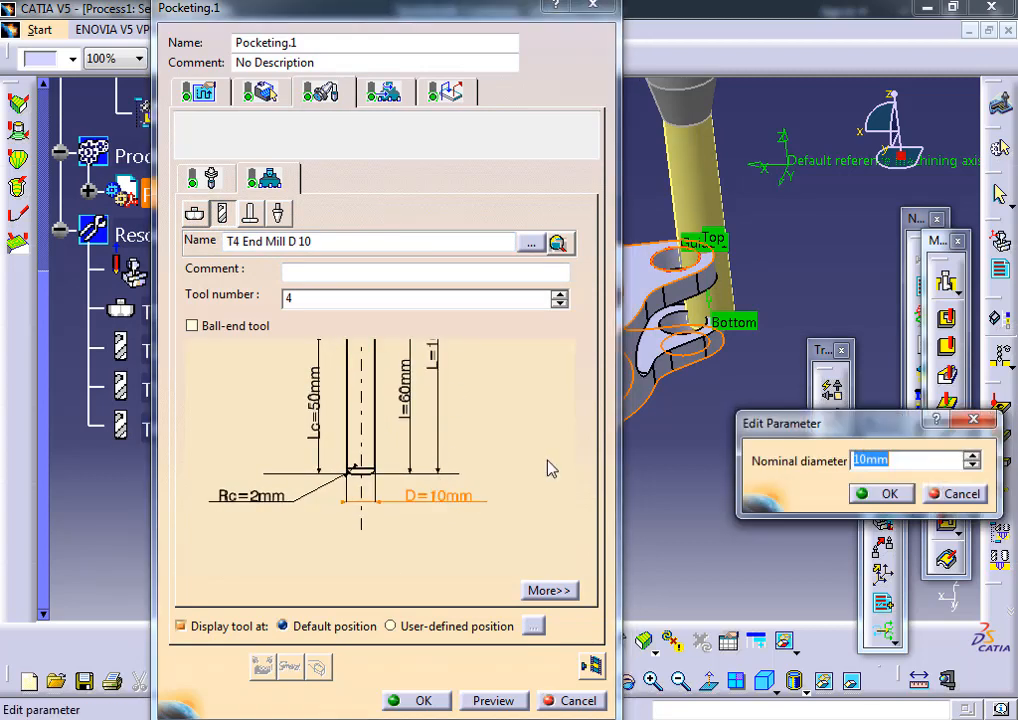
pyautogui.write('3')
pyautogui.click(889, 494)
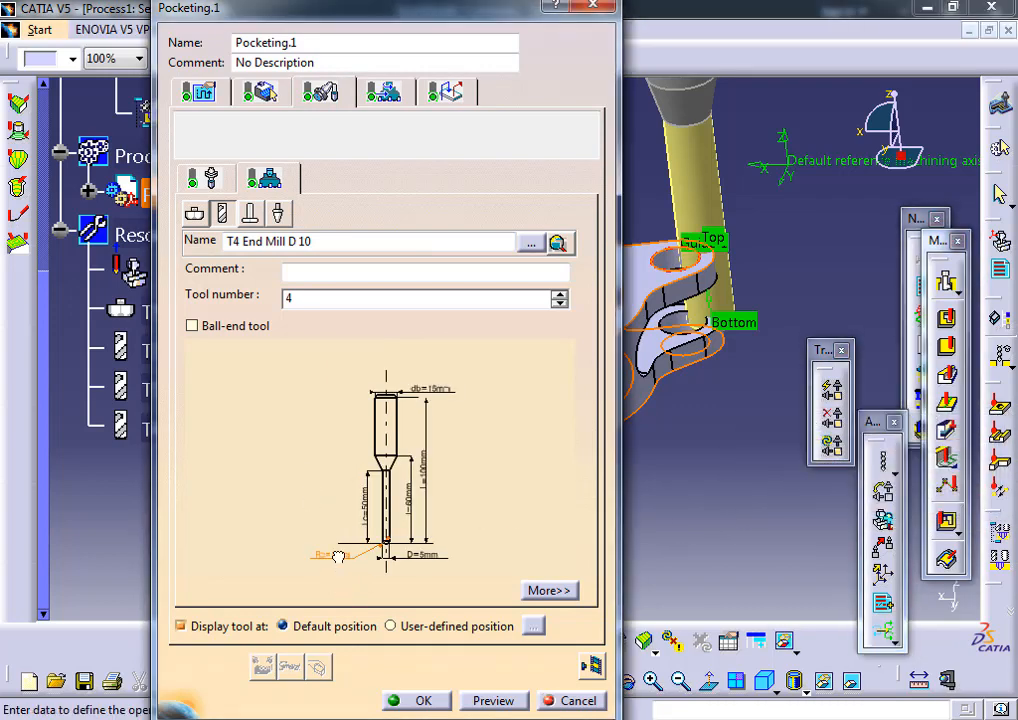
pyautogui.doubleClick(338, 556)
pyautogui.press('Return')
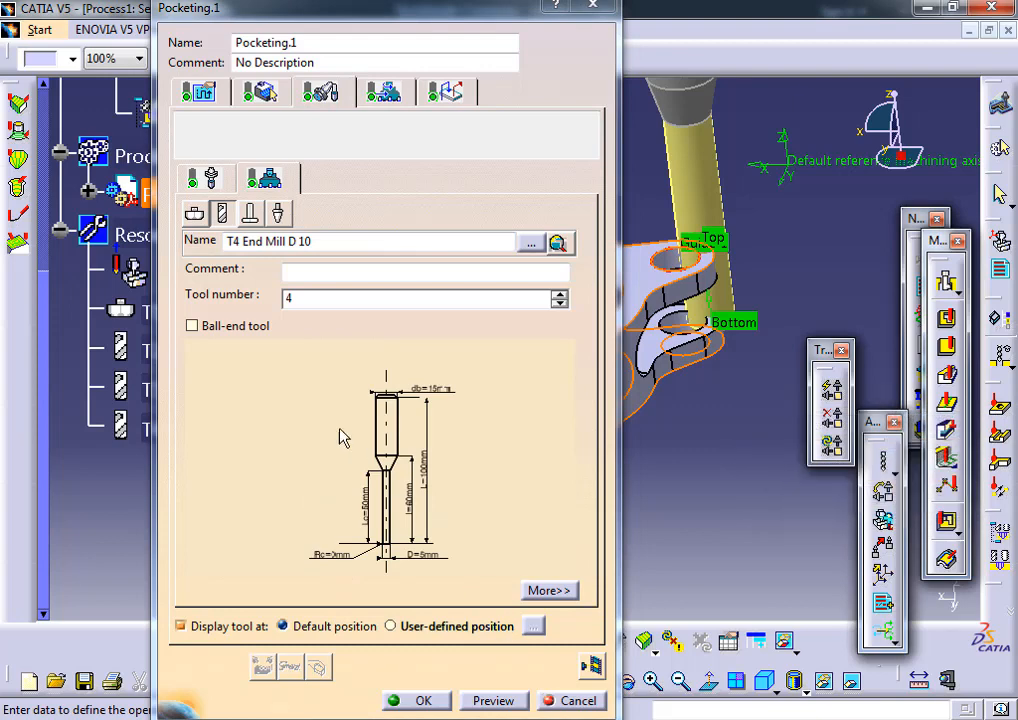
# - Rename the pocketing tool to T4 End Mill D 5
pyautogui.press('BackSpace')
pyautogui.press('BackSpace')
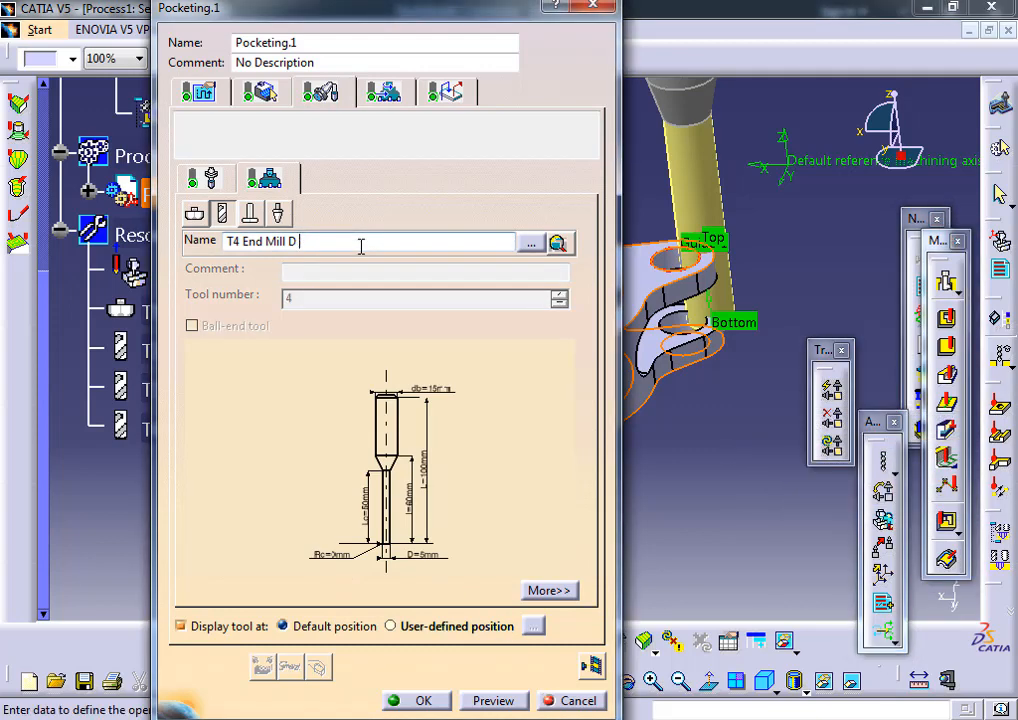
pyautogui.write('5')
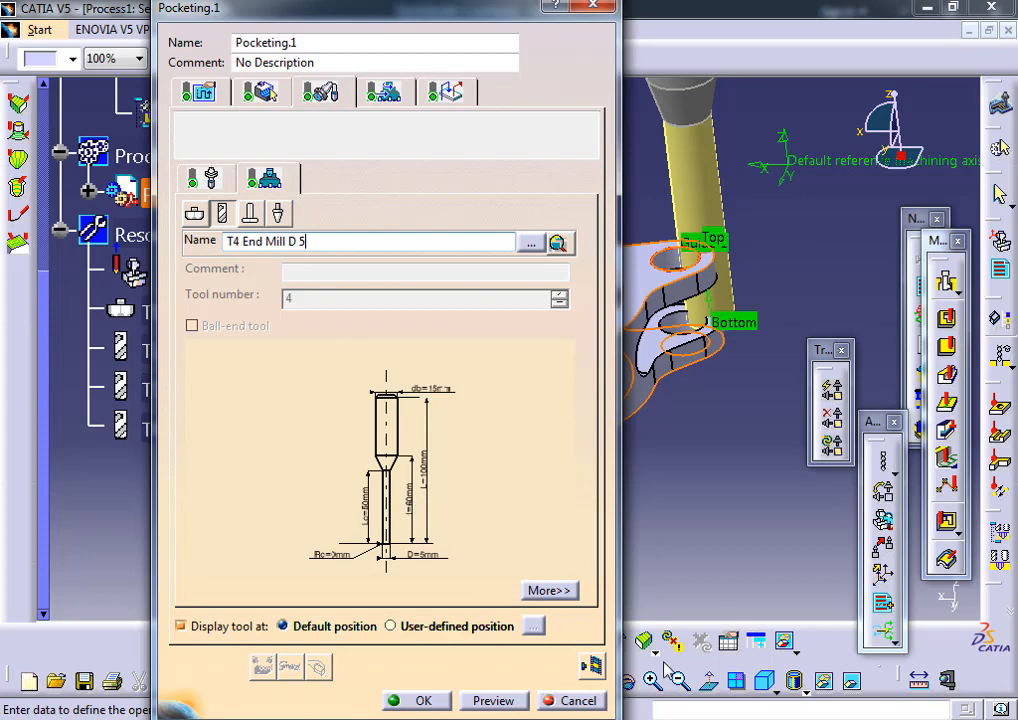
# - Replay the Pocketing toolpath as a material-removal video and examine how the 5 mm end mill machines the lug hole
pyautogui.click(590, 667)
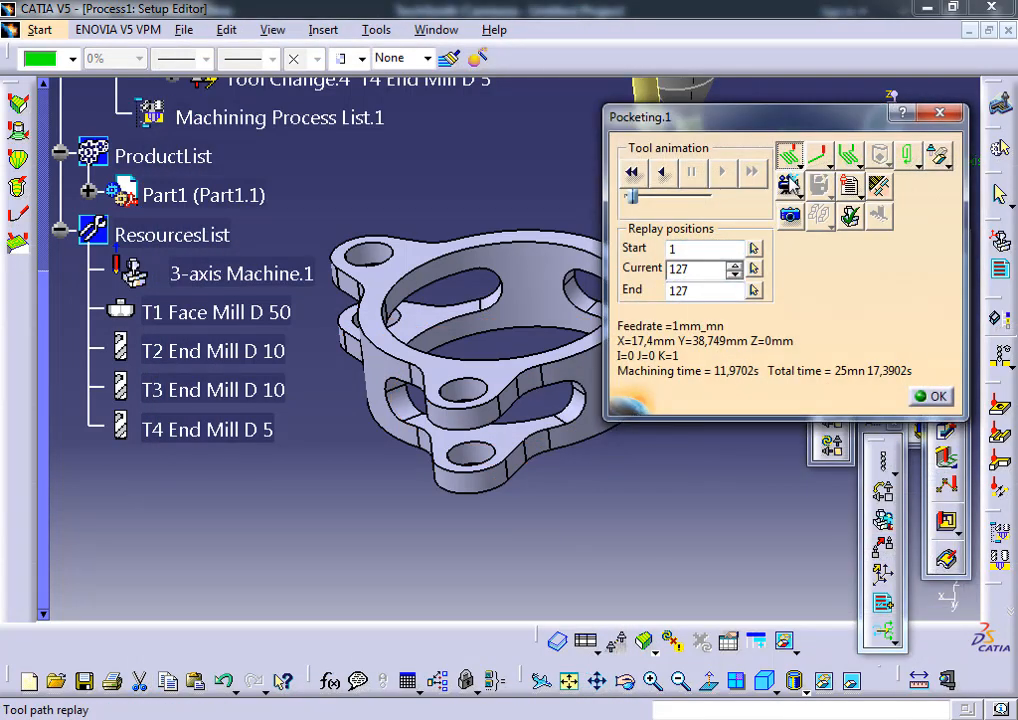
pyautogui.click(789, 183)
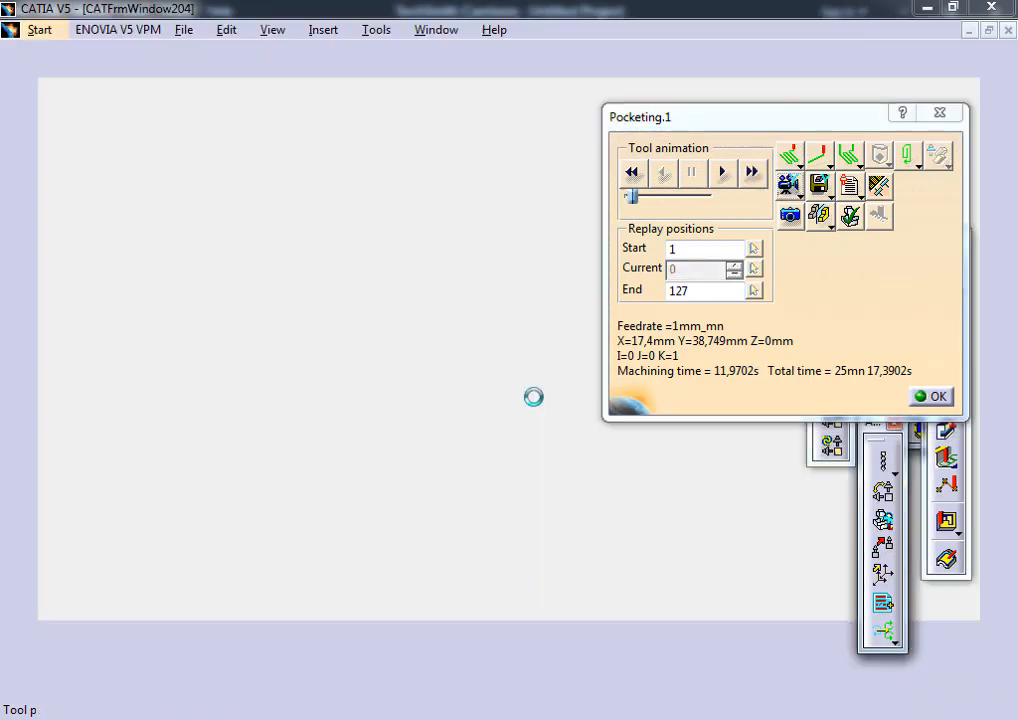
pyautogui.click(722, 172)
pyautogui.moveTo(424, 366); pyautogui.dragTo(463, 503, button='middle')
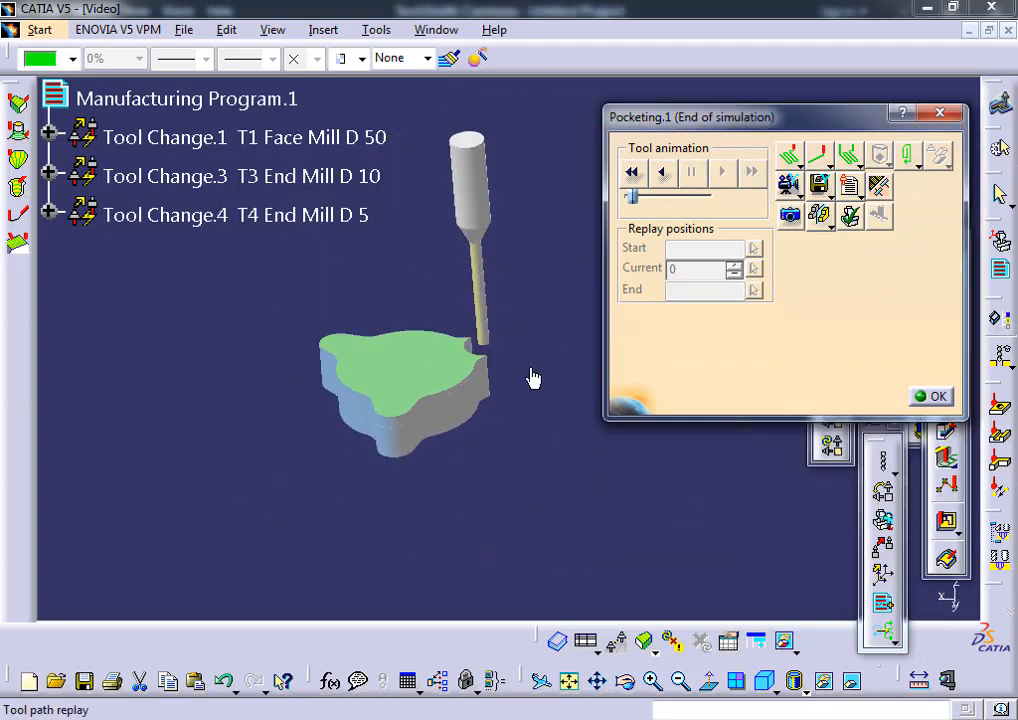
pyautogui.moveTo(476, 354)
pyautogui.mouseDown(button='middle')
pyautogui.moveTo(454, 400)
pyautogui.moveTo(490, 391)
pyautogui.moveTo(518, 270)
pyautogui.moveTo(411, 330)
pyautogui.mouseUp(button='middle')
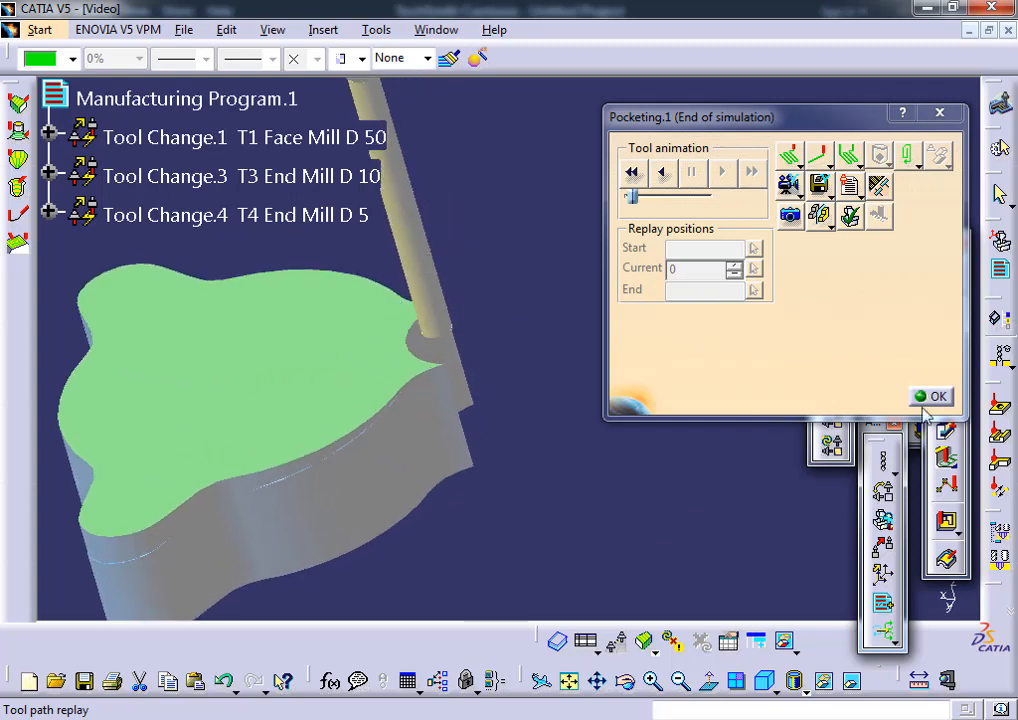
pyautogui.click(930, 396)
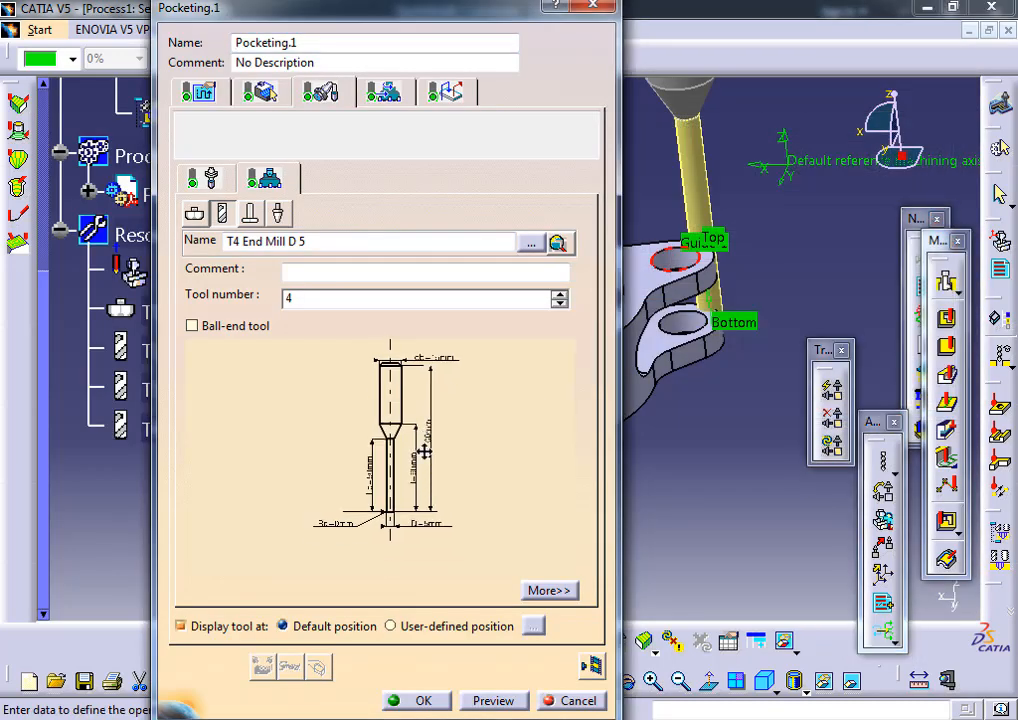
# - Set the T4 end mill's nominal diameter to 2 mm
pyautogui.doubleClick(432, 504)
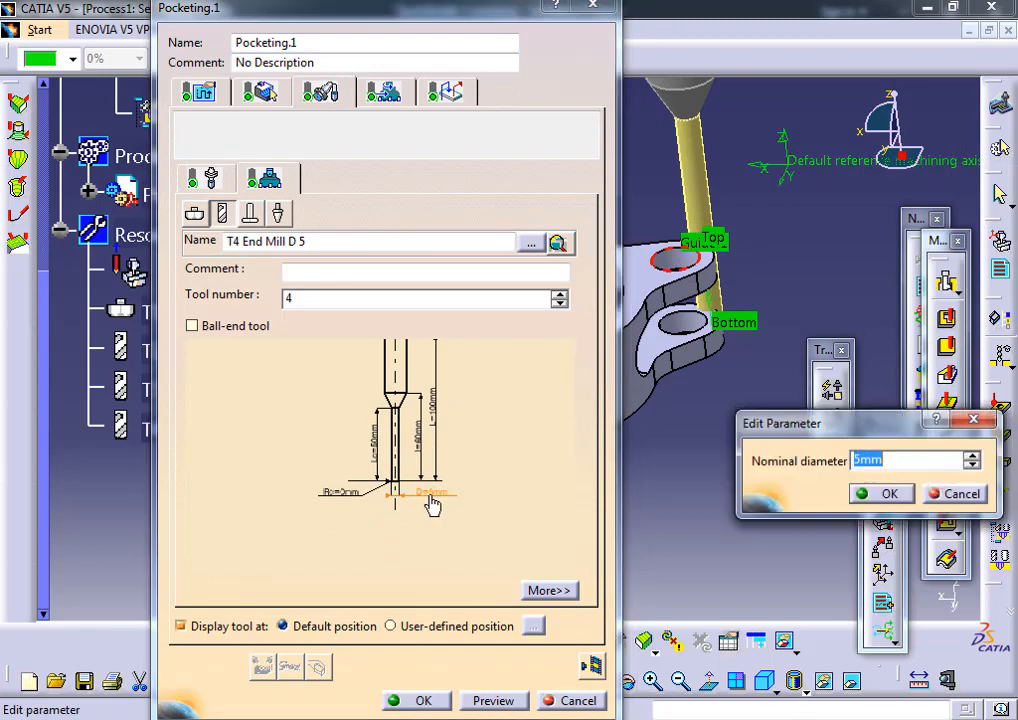
pyautogui.write('2mm')
pyautogui.press('Return')
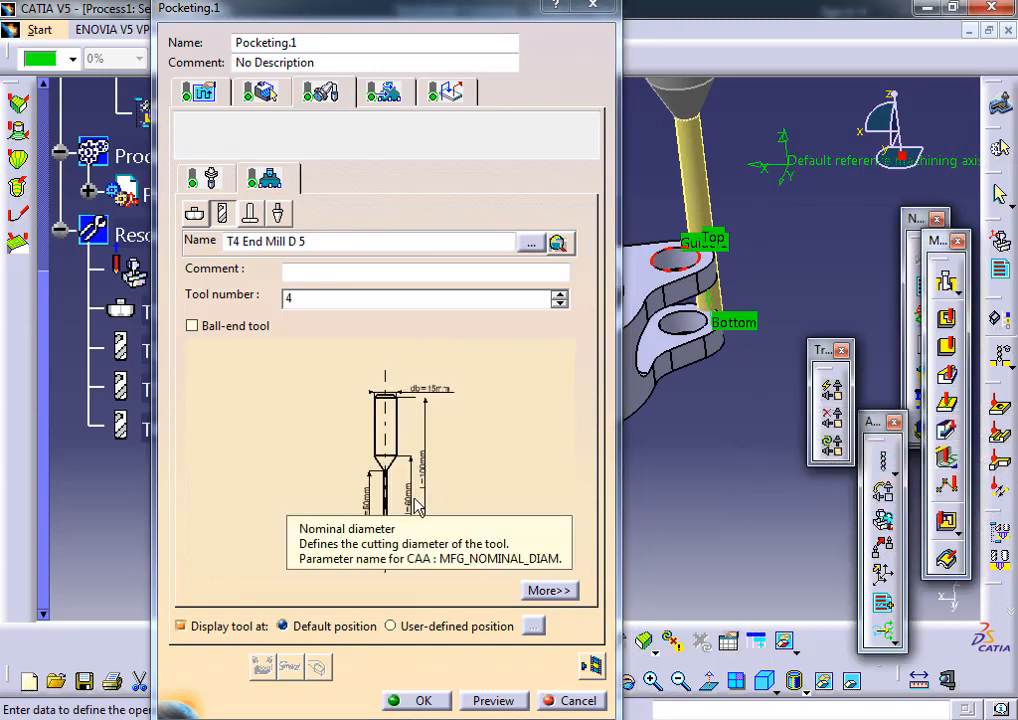
# - Simulate material removal for the Pocketing operation with the 2 mm tool, examine the machined lug hole and close the operation
pyautogui.click(594, 666)
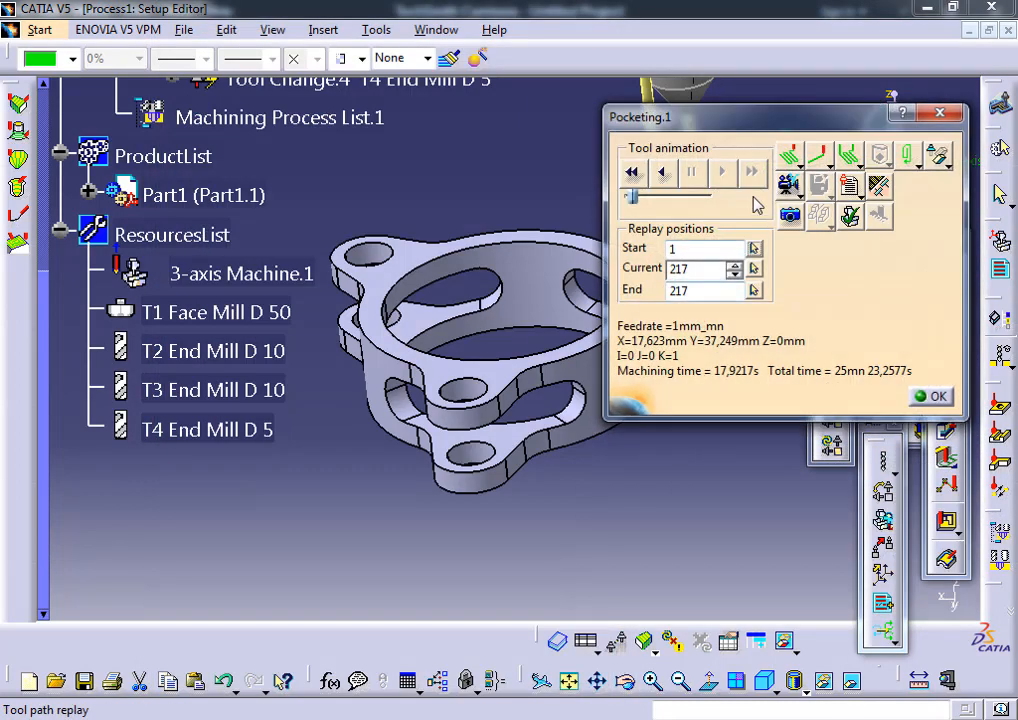
pyautogui.click(788, 185)
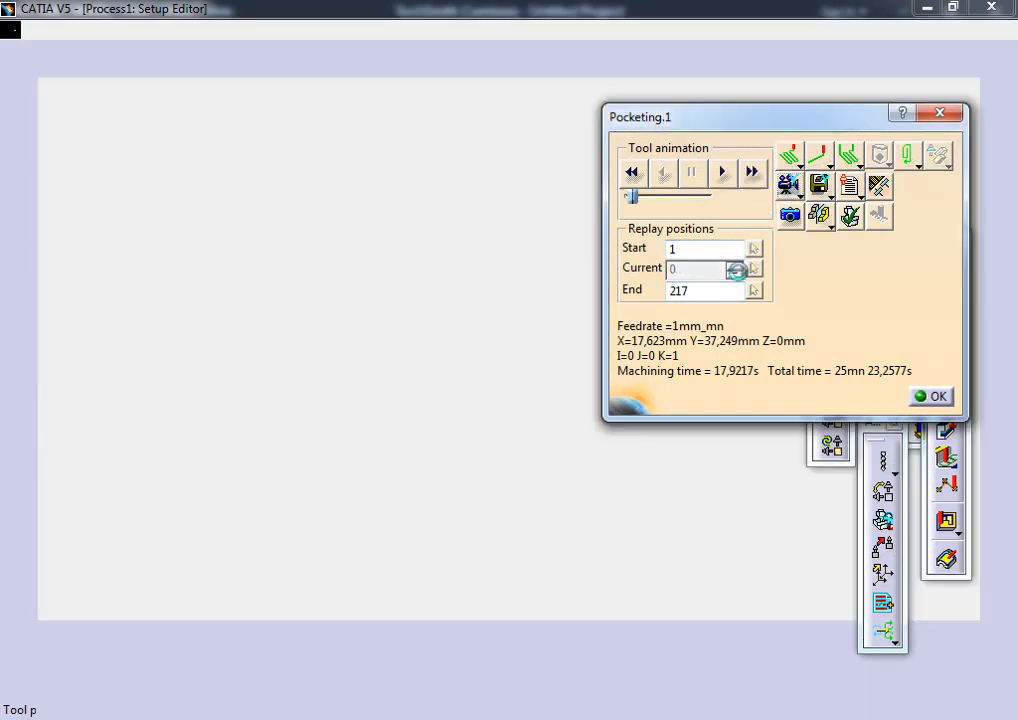
pyautogui.moveTo(511, 377)
pyautogui.mouseDown(button='middle')
pyautogui.moveTo(504, 359)
pyautogui.moveTo(514, 424)
pyautogui.moveTo(347, 503)
pyautogui.mouseUp(button='middle')
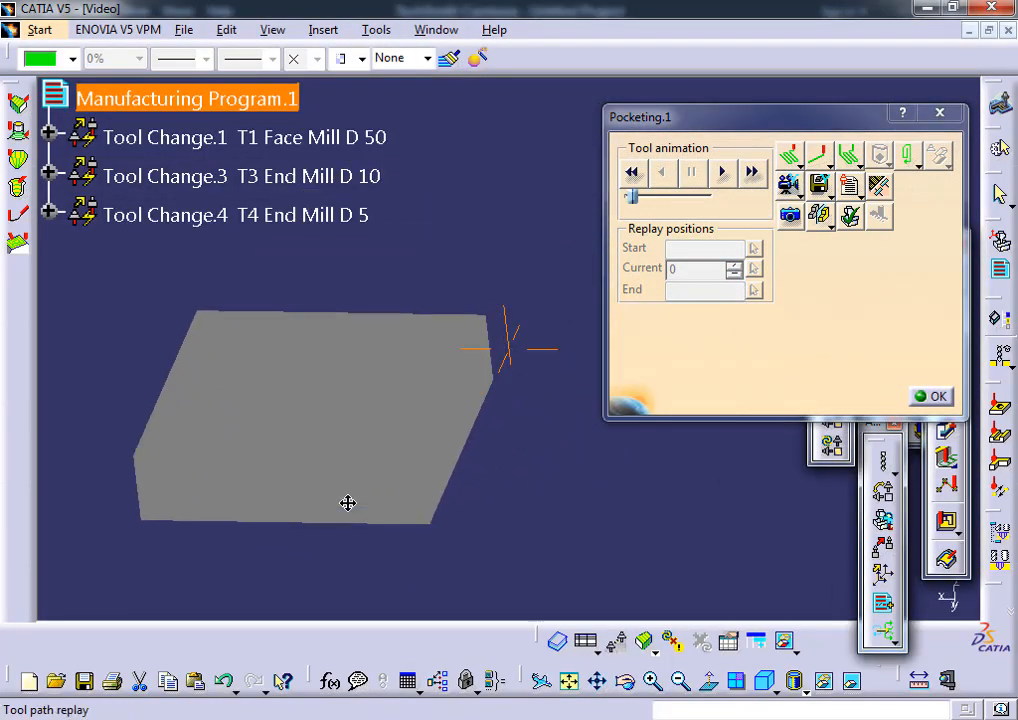
pyautogui.moveTo(338, 389); pyautogui.dragTo(356, 351, button='middle')
pyautogui.scroll(1, 343, 386)
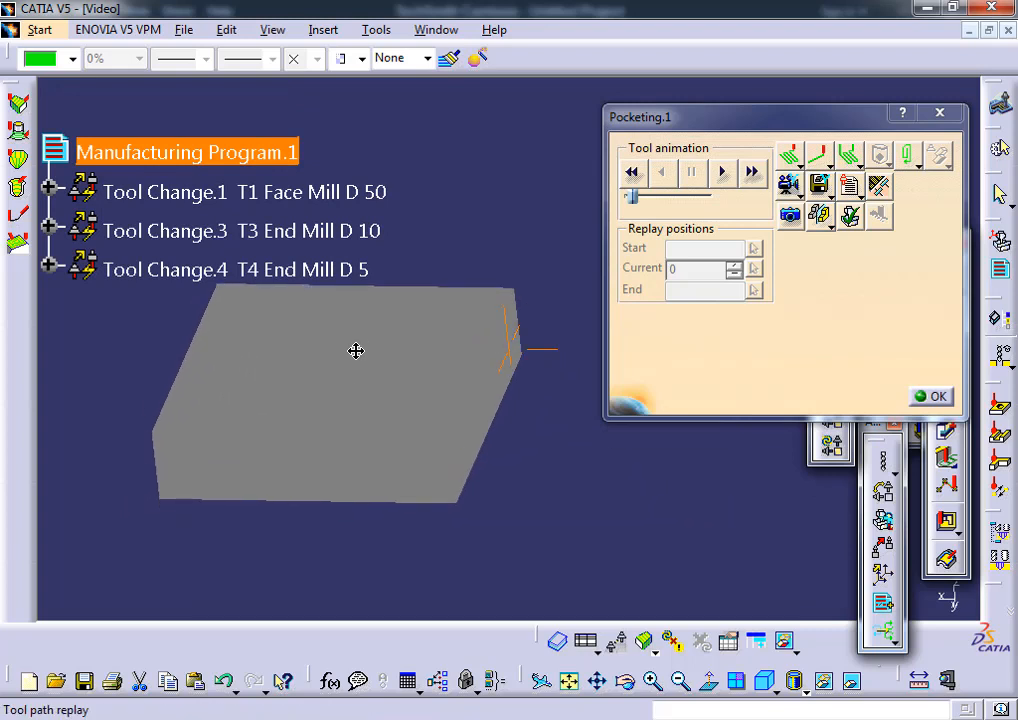
pyautogui.scroll(-2, 378, 302)
pyautogui.scroll(-1, 378, 309)
pyautogui.moveTo(378, 310); pyautogui.dragTo(409, 302, button='middle')
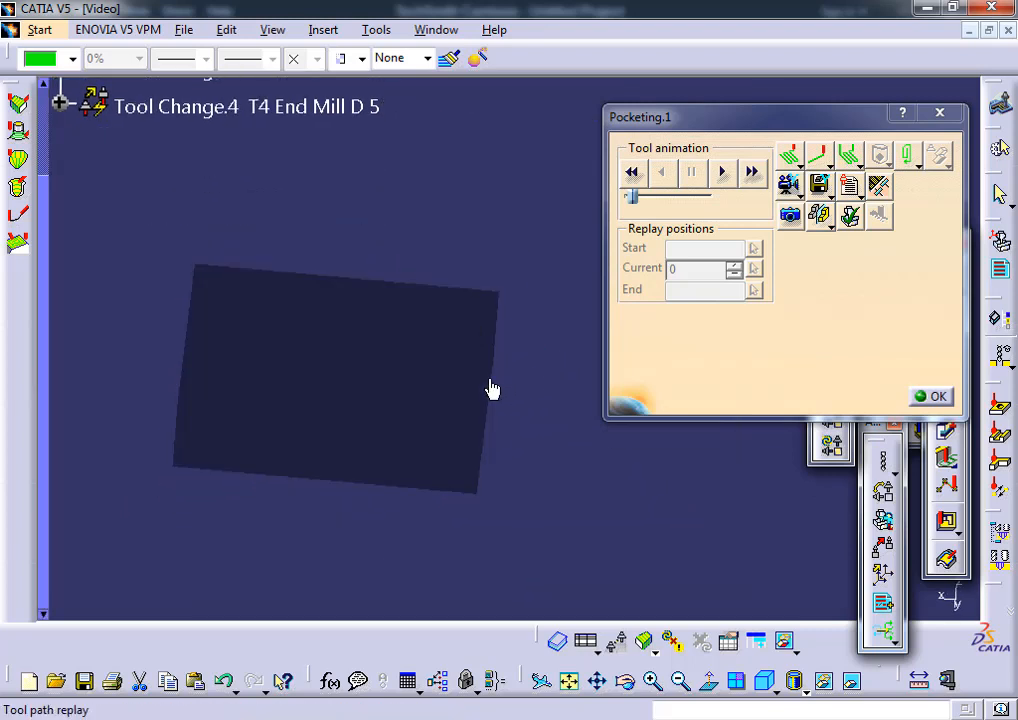
pyautogui.moveTo(491, 388); pyautogui.dragTo(450, 355, button='middle')
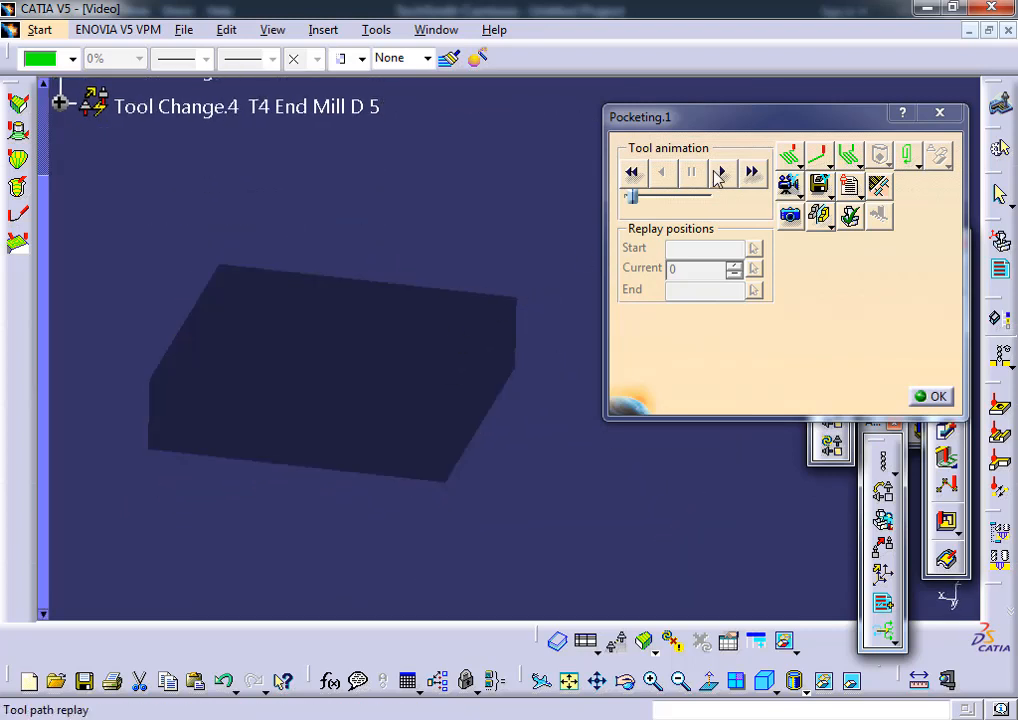
pyautogui.click(725, 175)
pyautogui.moveTo(493, 368); pyautogui.dragTo(465, 427, button='middle')
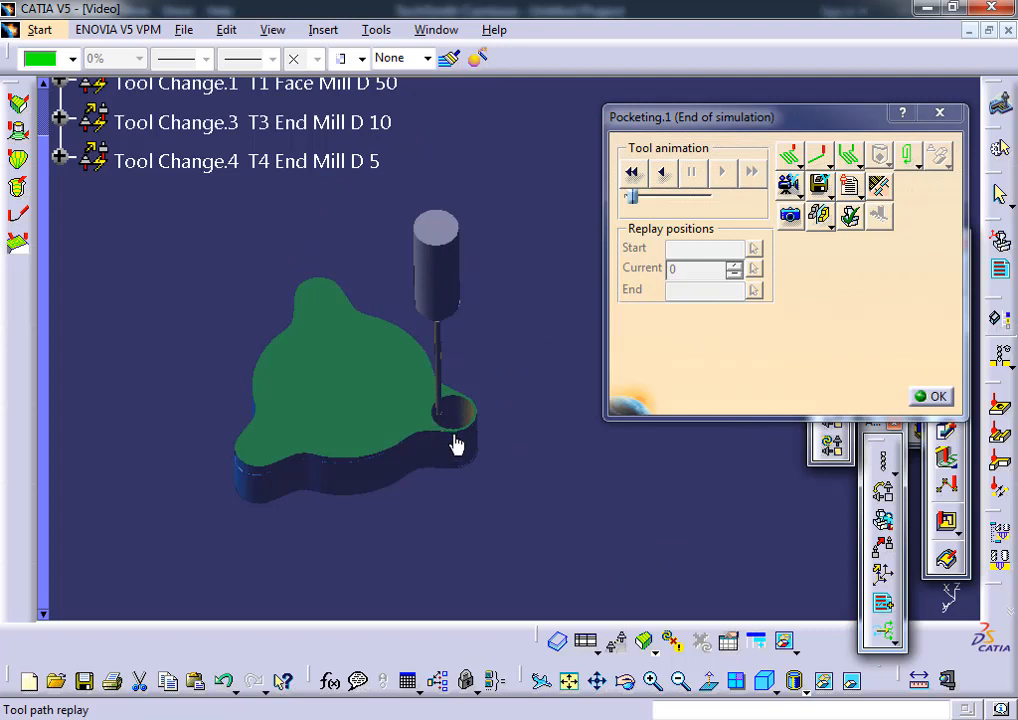
pyautogui.moveTo(456, 440); pyautogui.dragTo(491, 334, button='middle')
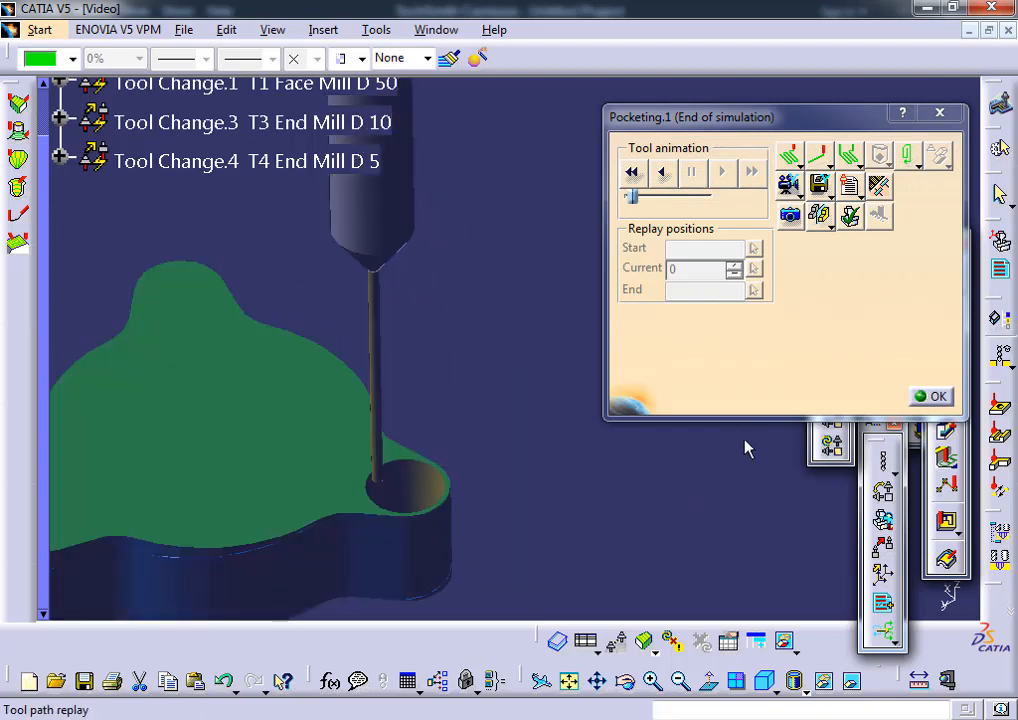
pyautogui.moveTo(420, 460); pyautogui.dragTo(667, 428, button='middle')
pyautogui.click(930, 397)
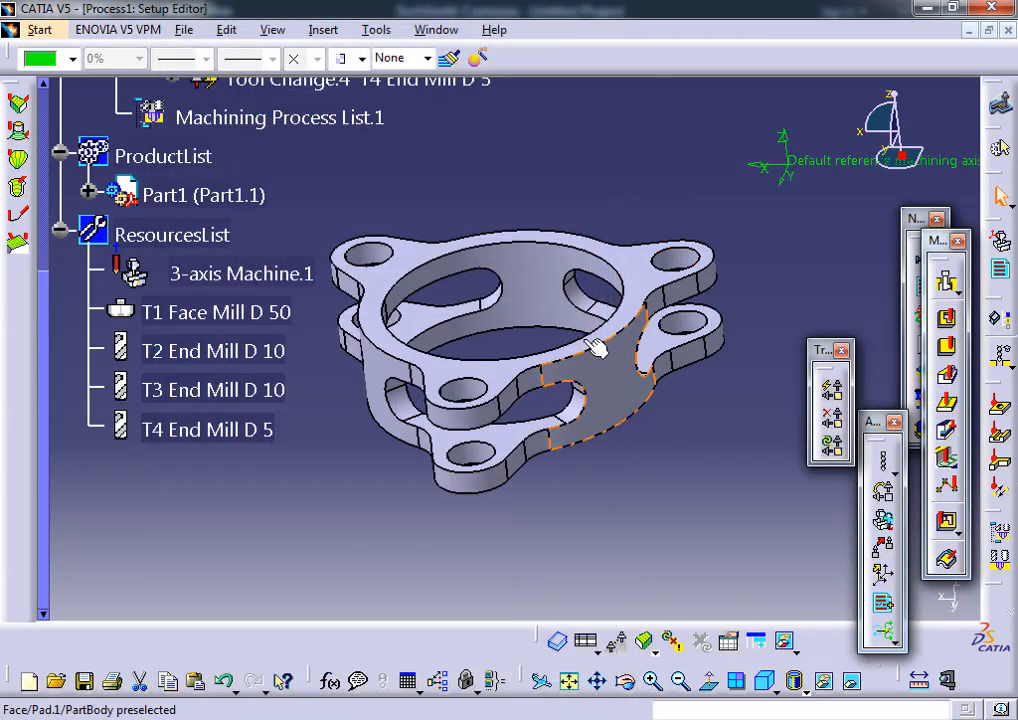
# - Add a second Pocketing operation and define its bottom on the part's underside face
pyautogui.moveTo(655, 365); pyautogui.dragTo(652, 397, button='middle')
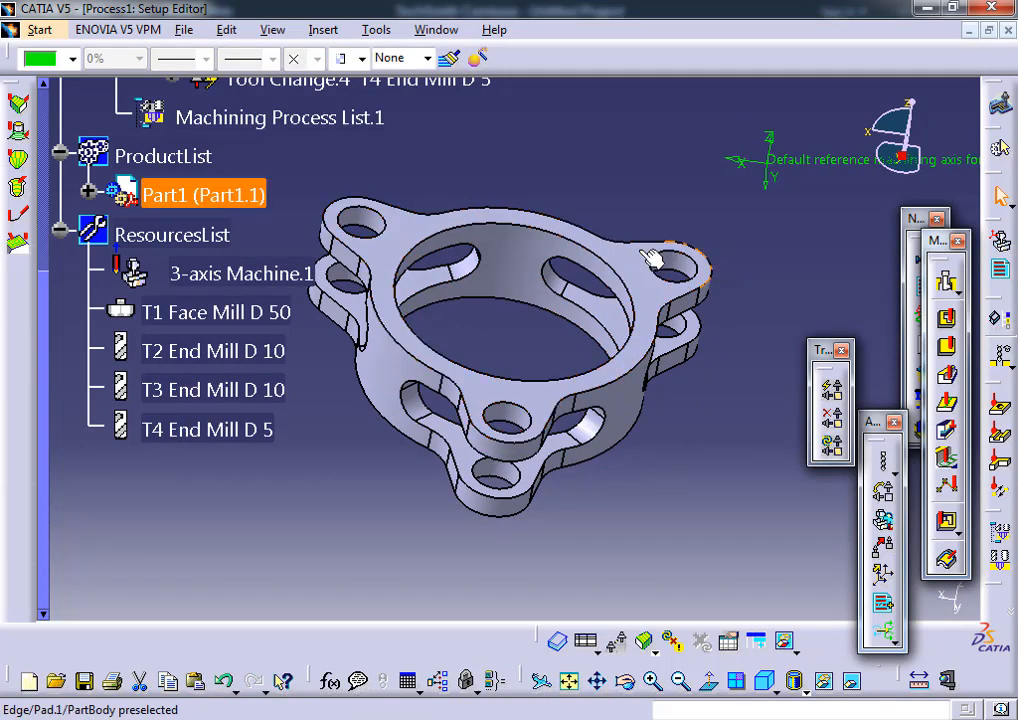
pyautogui.moveTo(720, 298); pyautogui.dragTo(855, 368, button='middle')
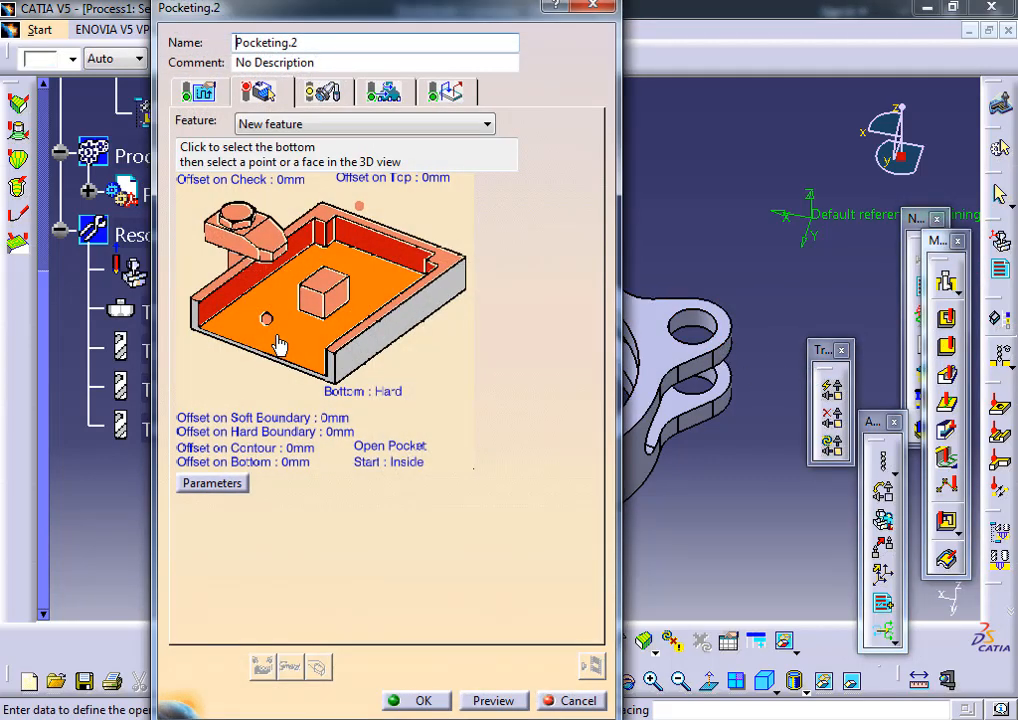
pyautogui.click(278, 344)
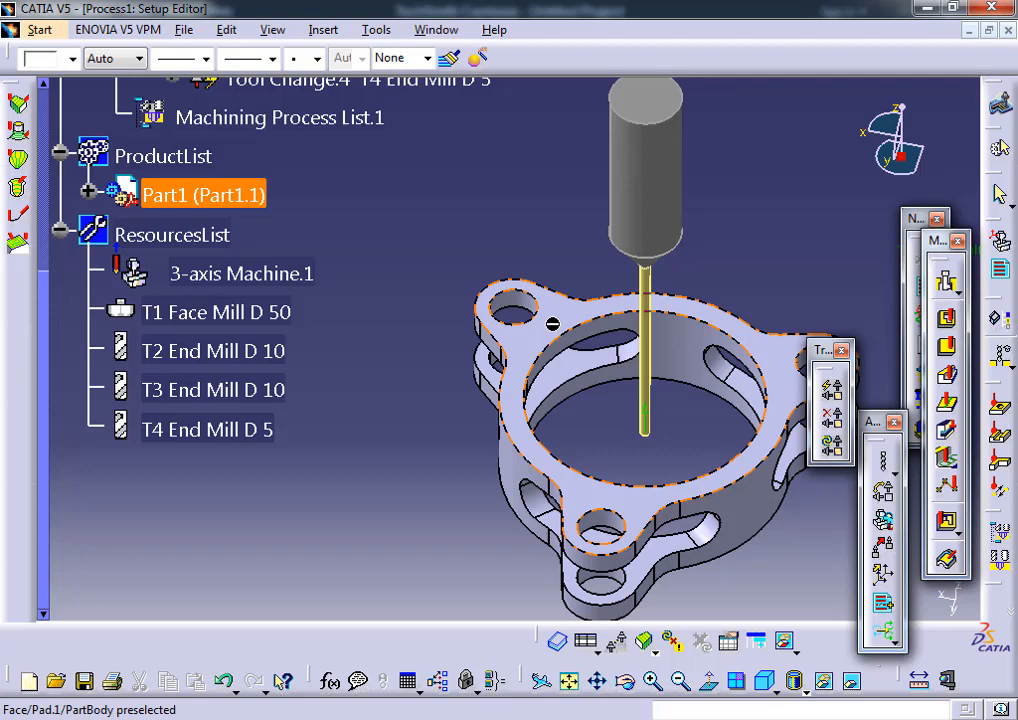
pyautogui.moveTo(582, 414); pyautogui.dragTo(712, 206, button='middle')
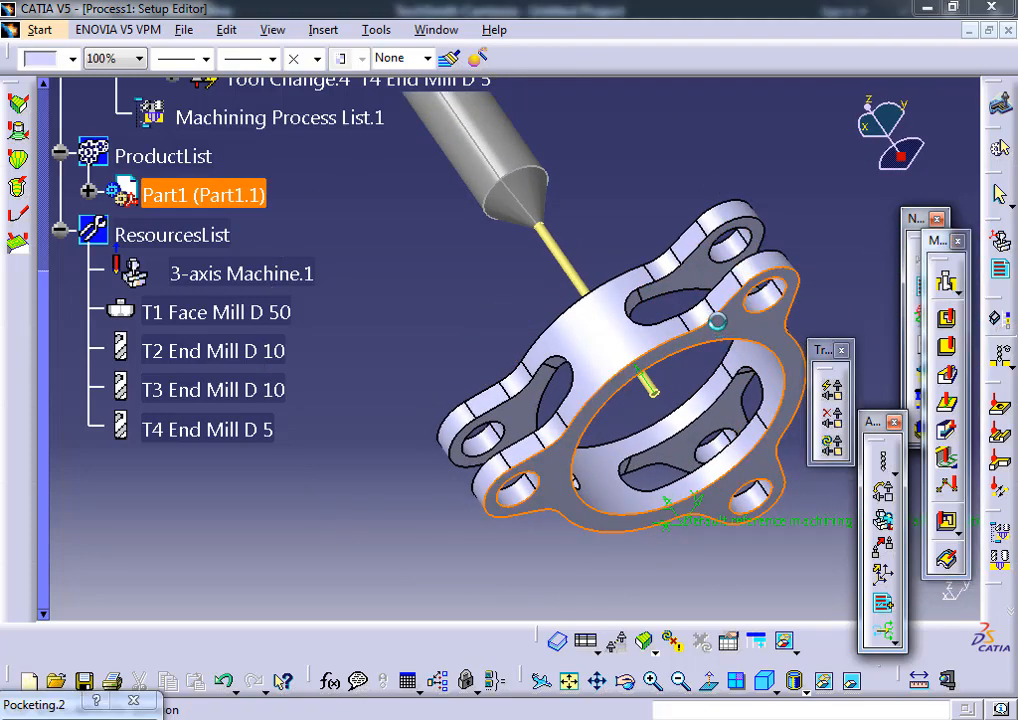
pyautogui.click(660, 240)
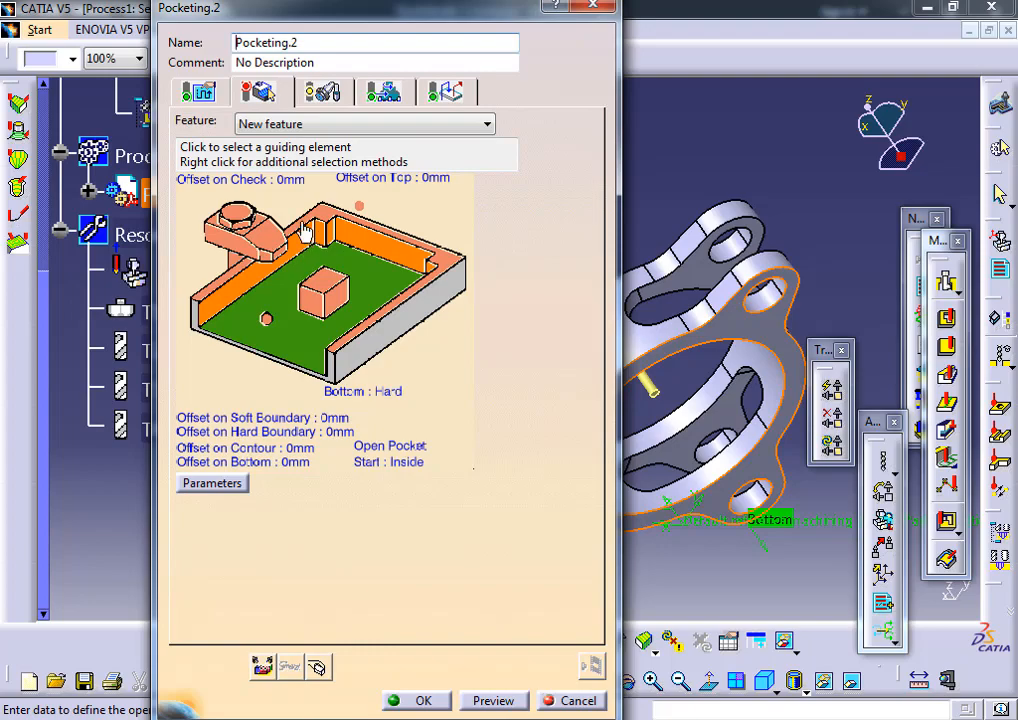
# - Define the second pocket's top plane on the part's upper flange face
pyautogui.click(325, 215)
pyautogui.moveTo(682, 307); pyautogui.dragTo(482, 345, button='middle')
pyautogui.click(460, 345)
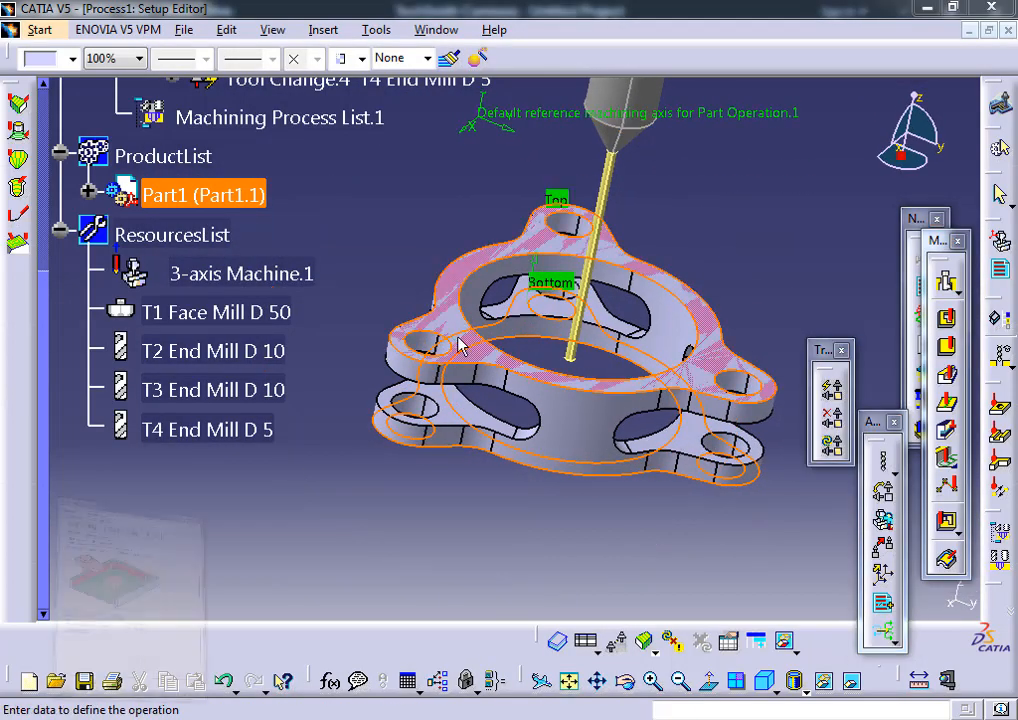
# - Select the circular edge of a second lug hole on the upper face as the guiding contour and accept the operation
pyautogui.click(250, 288)
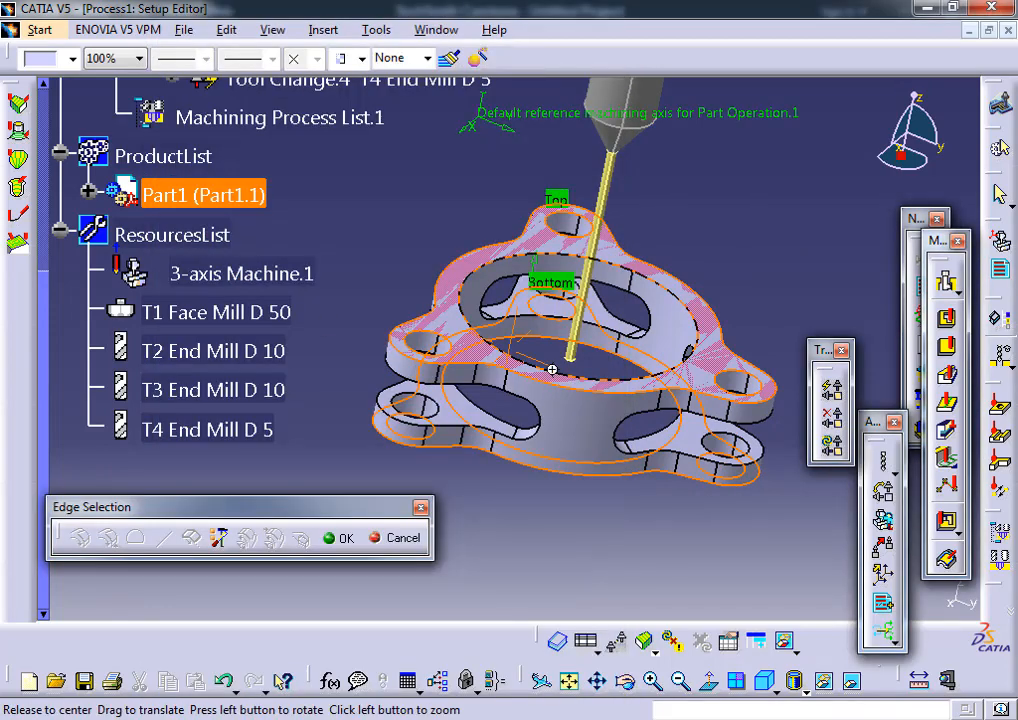
pyautogui.moveTo(552, 369); pyautogui.dragTo(447, 345, button='middle')
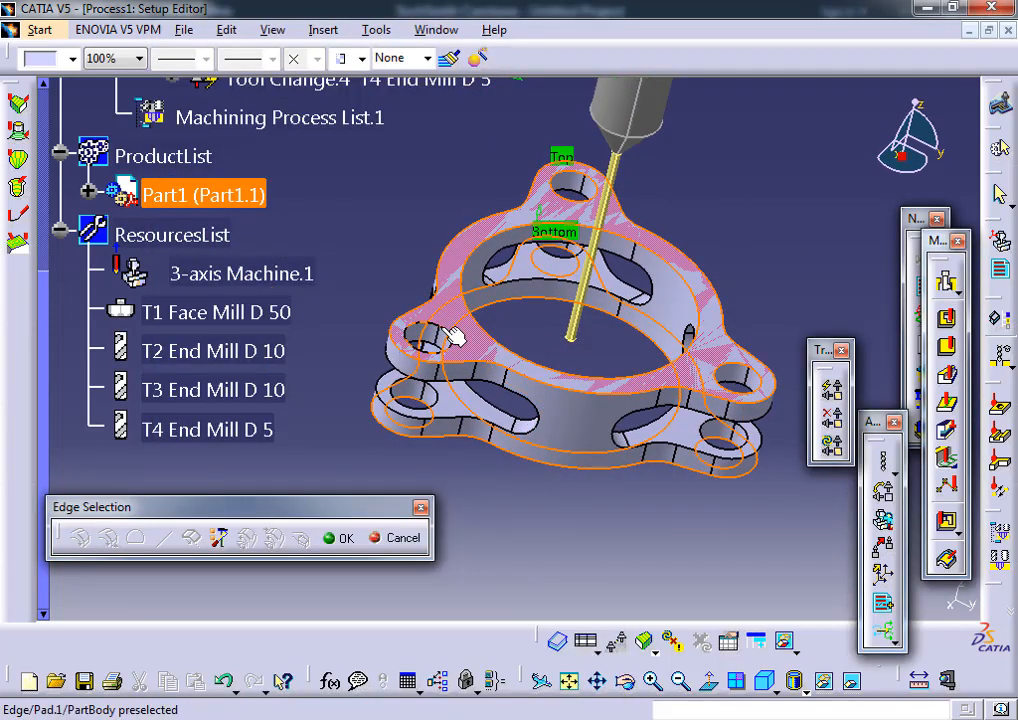
pyautogui.click(455, 337)
pyautogui.click(344, 537)
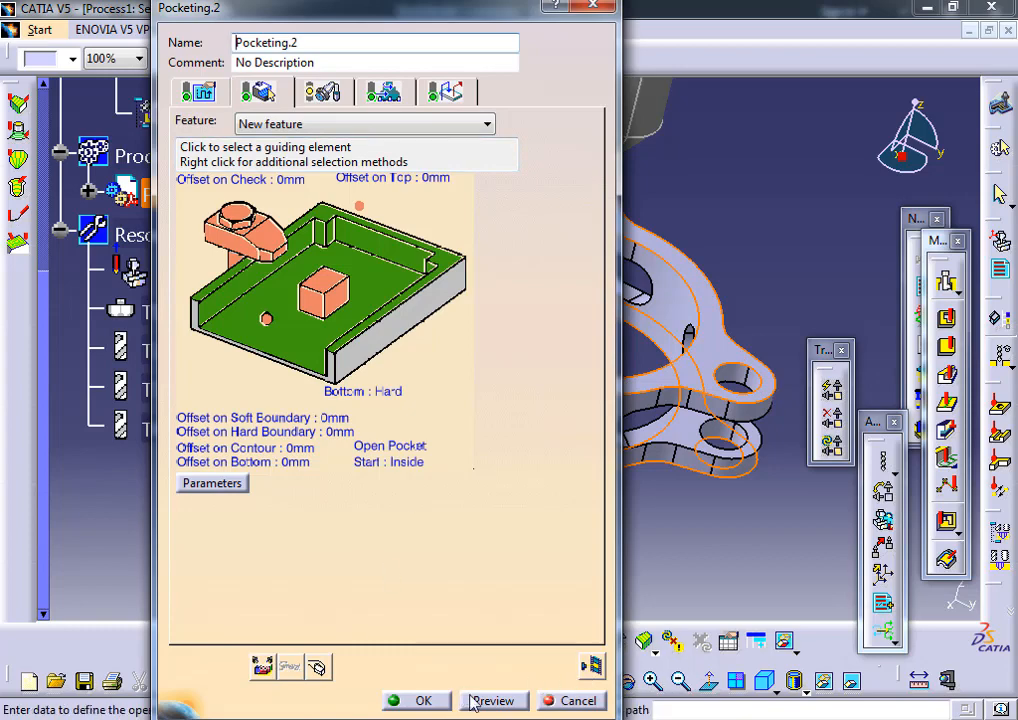
pyautogui.click(423, 700)
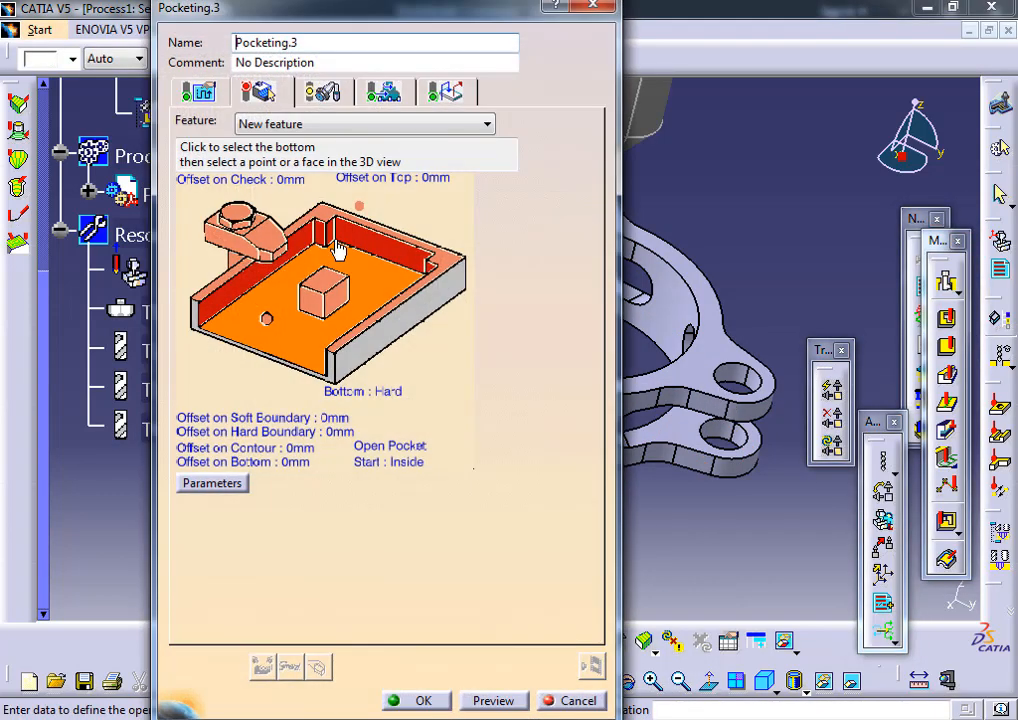
# - Define a third Pocketing operation's bottom on the part's underside face and its top plane on the upper flange face
pyautogui.click(294, 347)
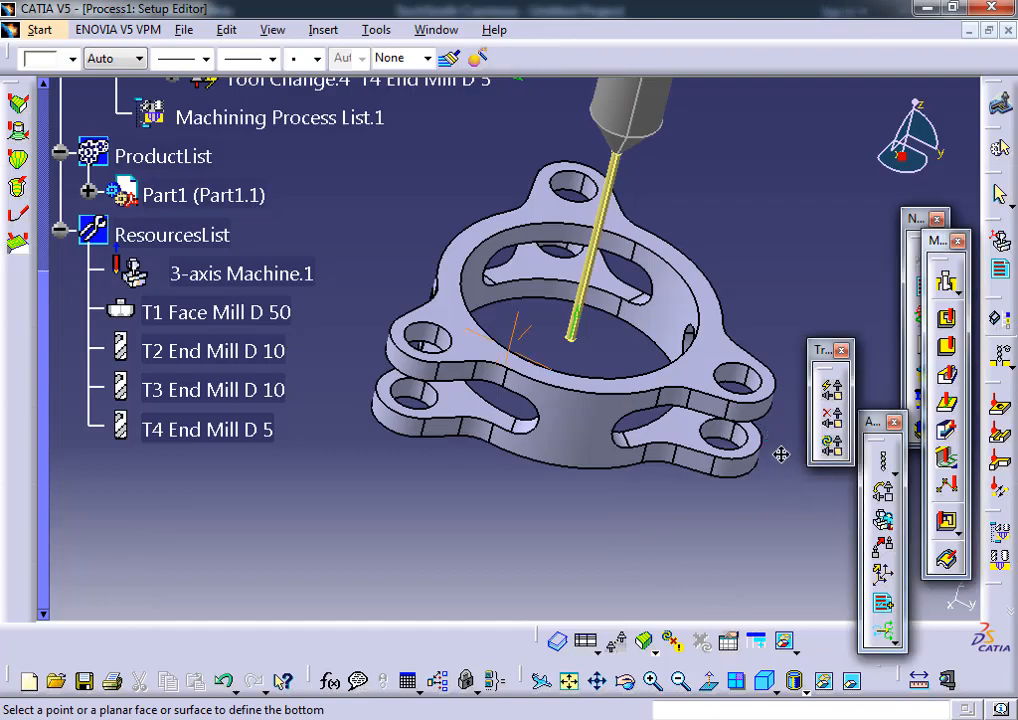
pyautogui.moveTo(781, 455); pyautogui.dragTo(598, 270, button='middle')
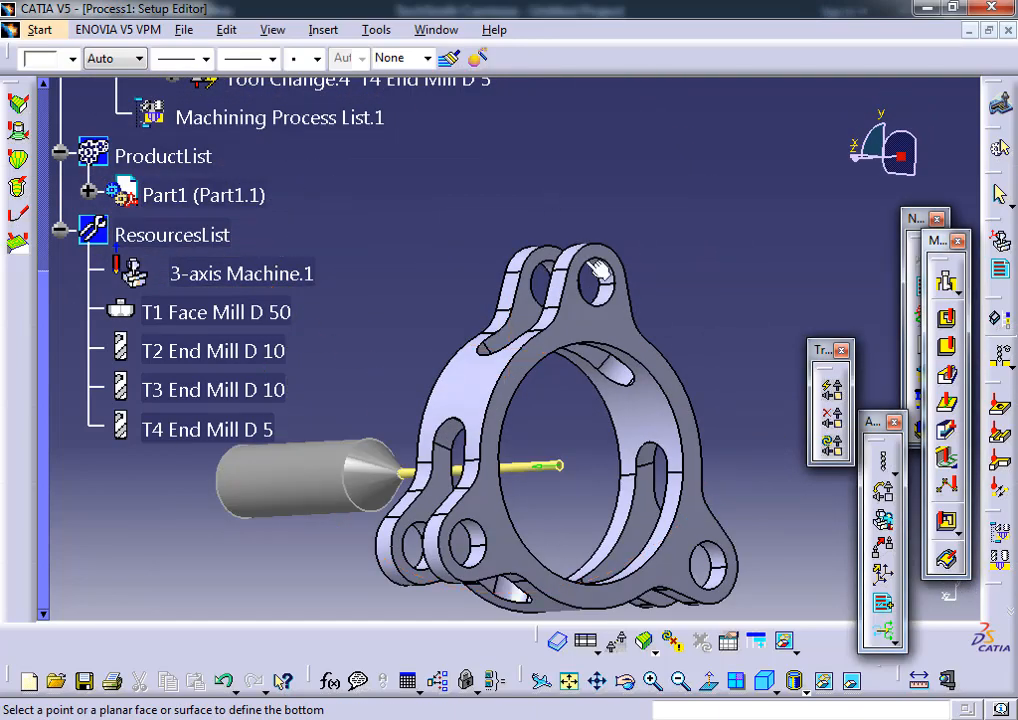
pyautogui.click(598, 270)
pyautogui.click(342, 212)
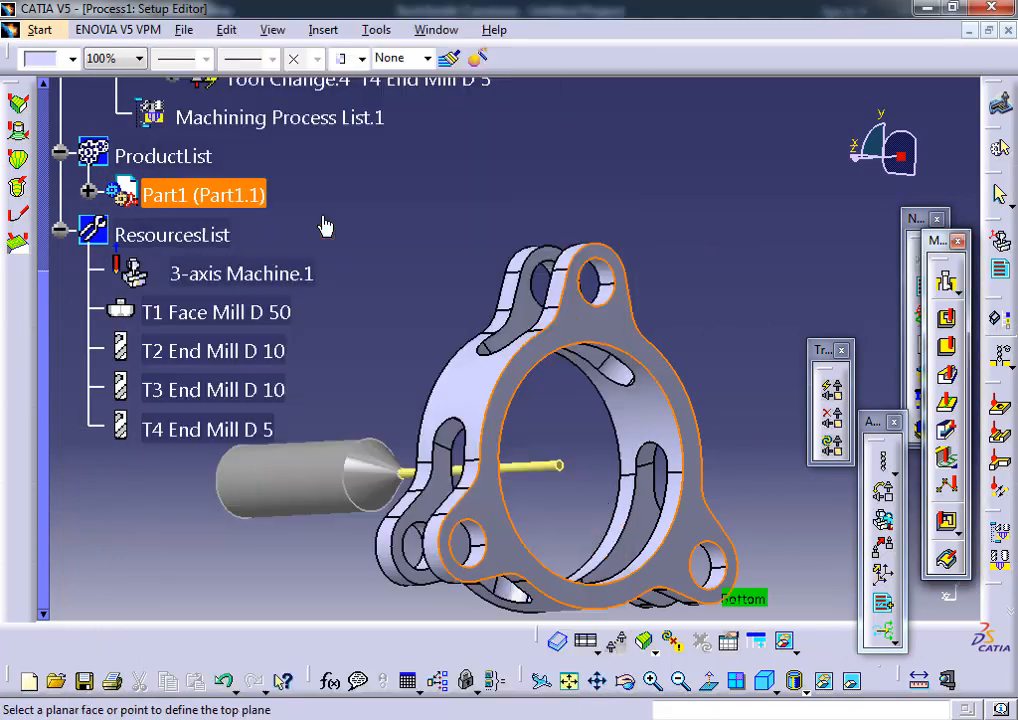
pyautogui.moveTo(325, 226); pyautogui.dragTo(502, 160, button='middle')
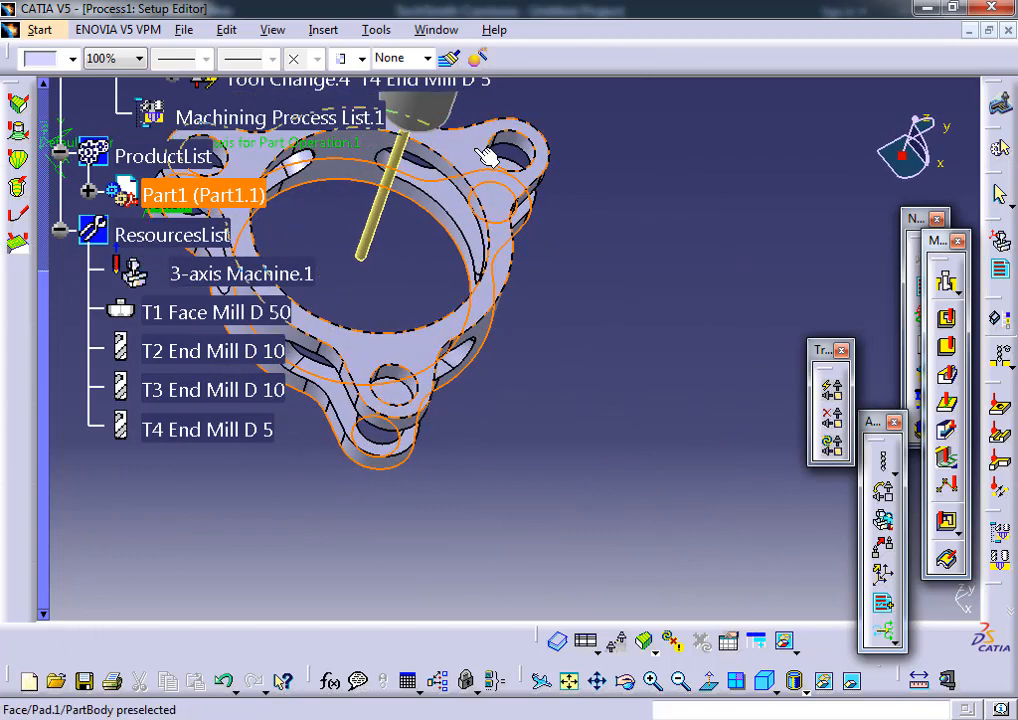
pyautogui.click(488, 157)
# - Start selecting the guiding contour for the third pocket
pyautogui.click(258, 200)
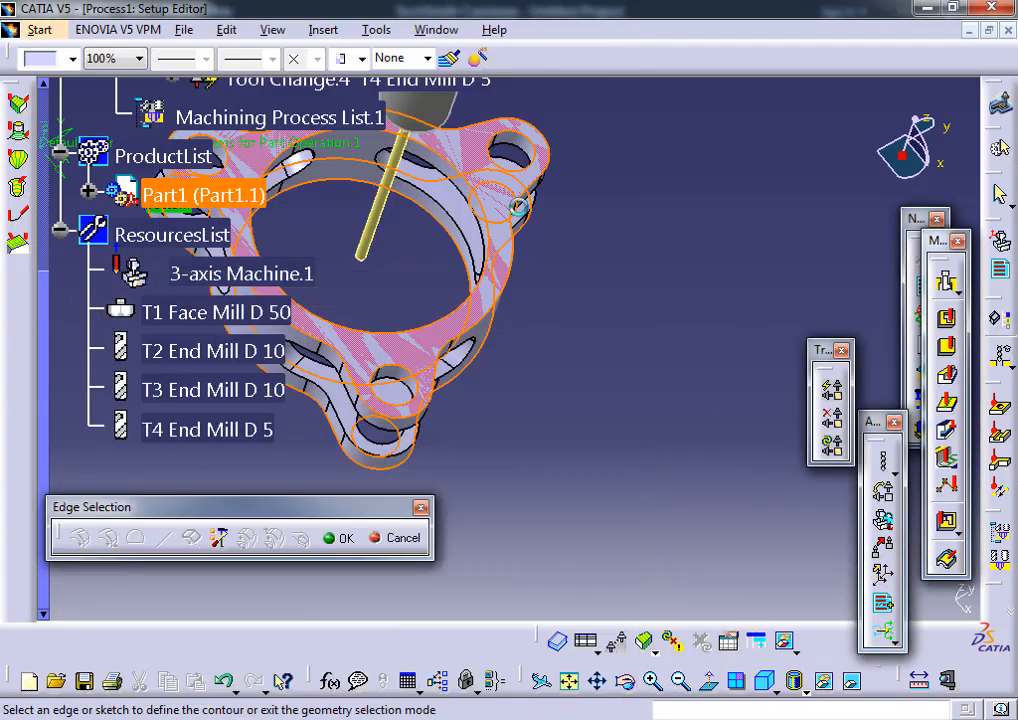
# - Use the top edge of the remaining lug hole as the pocket's guiding contour and accept the Pocketing.3 operation
pyautogui.click(541, 152)
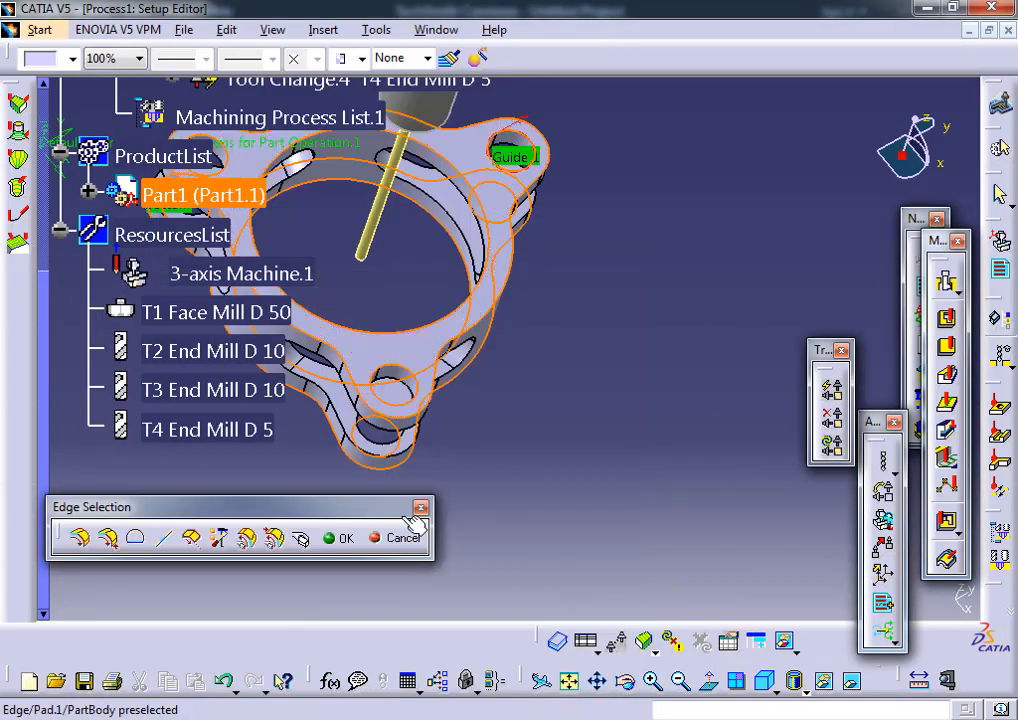
pyautogui.click(341, 541)
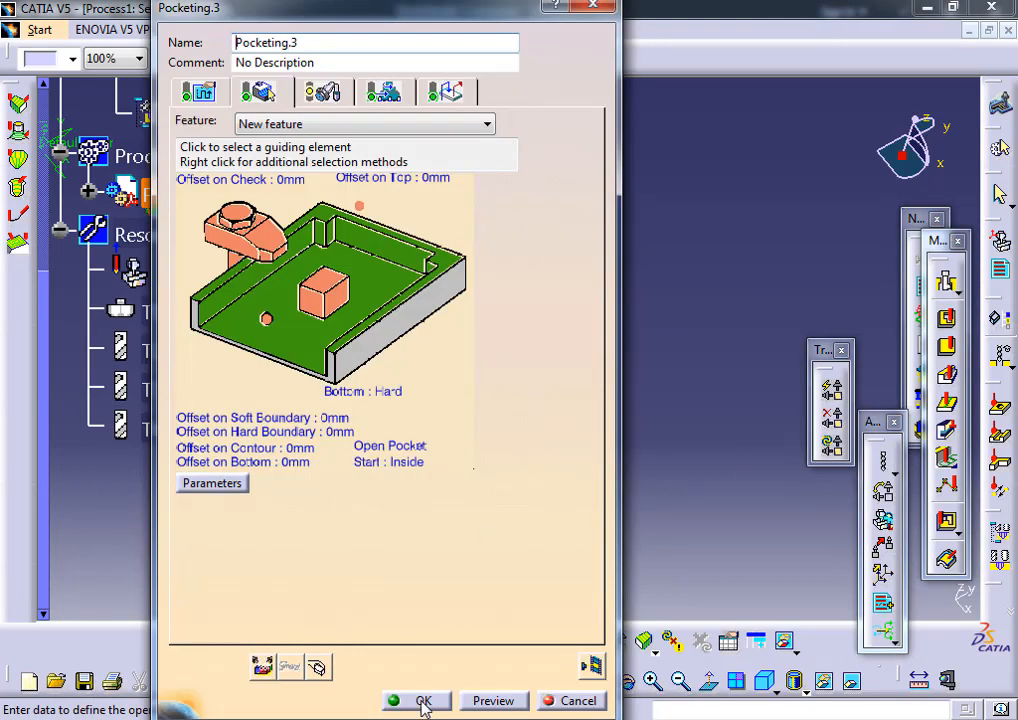
pyautogui.click(422, 702)
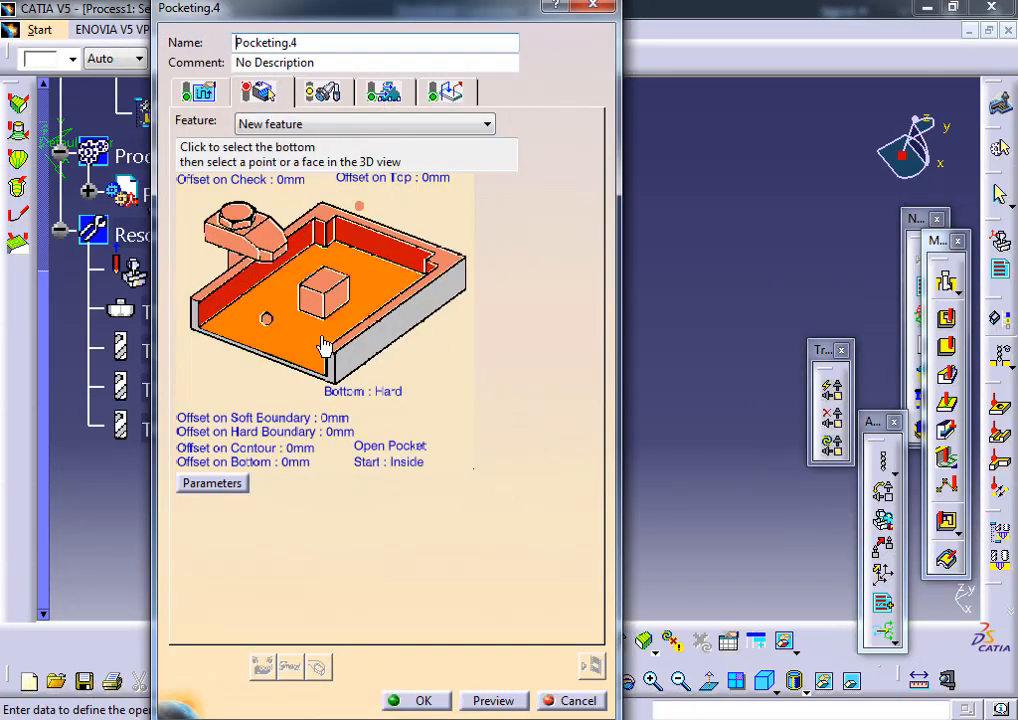
# - Set the flange's underside as the bottom and its upper face as the top plane for Pocketing.4
pyautogui.click(325, 350)
pyautogui.moveTo(497, 353); pyautogui.dragTo(499, 289, button='middle')
pyautogui.click(586, 388)
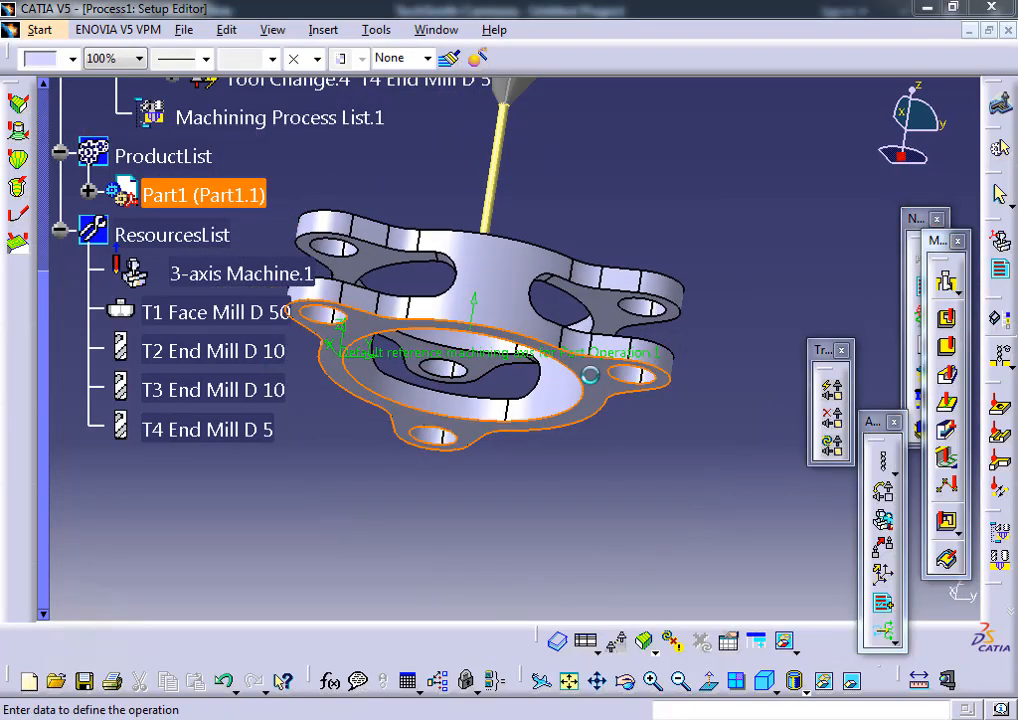
pyautogui.click(333, 218)
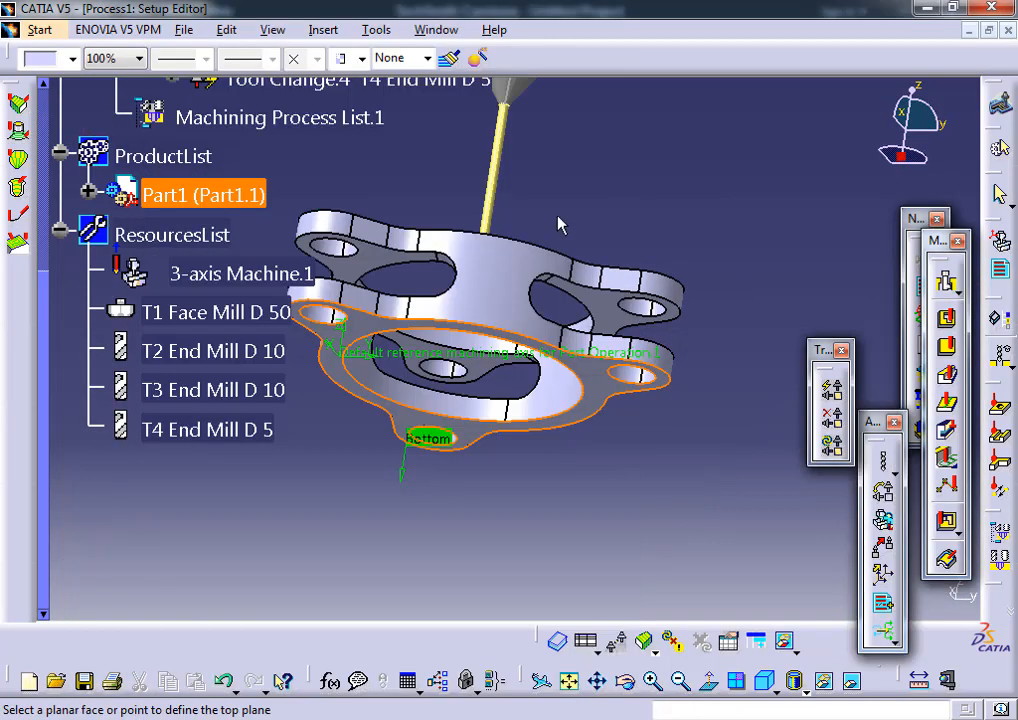
pyautogui.moveTo(561, 223); pyautogui.dragTo(673, 142, button='middle')
pyautogui.click(670, 213)
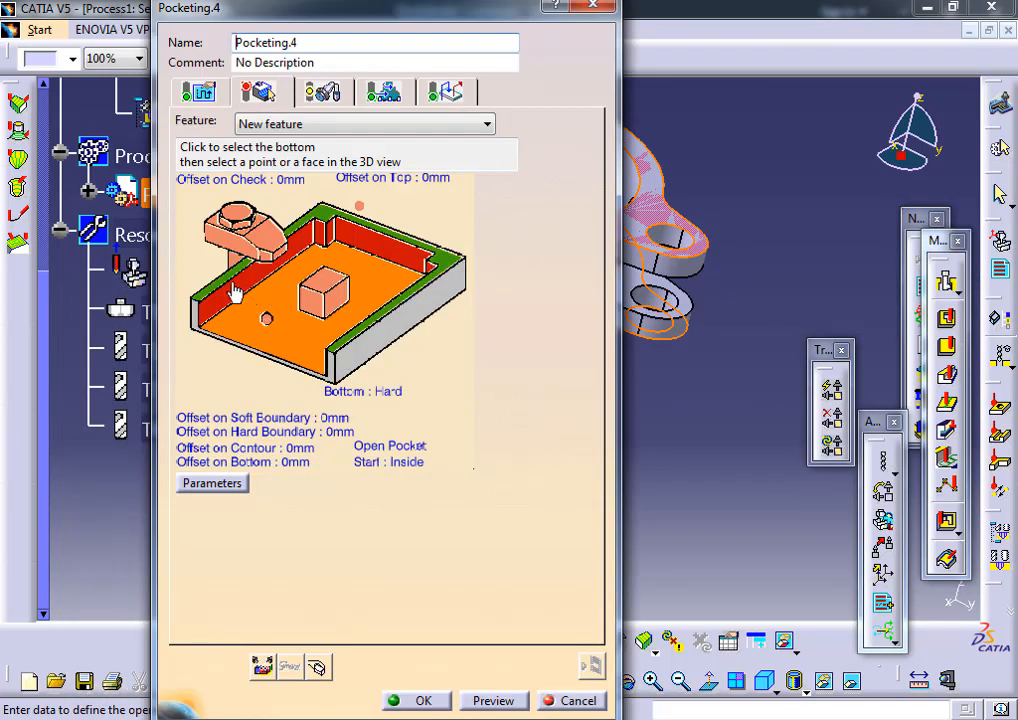
# - Select the upper circular edge of the large central bore as the guiding contour for Pocketing.4
pyautogui.click(190, 233)
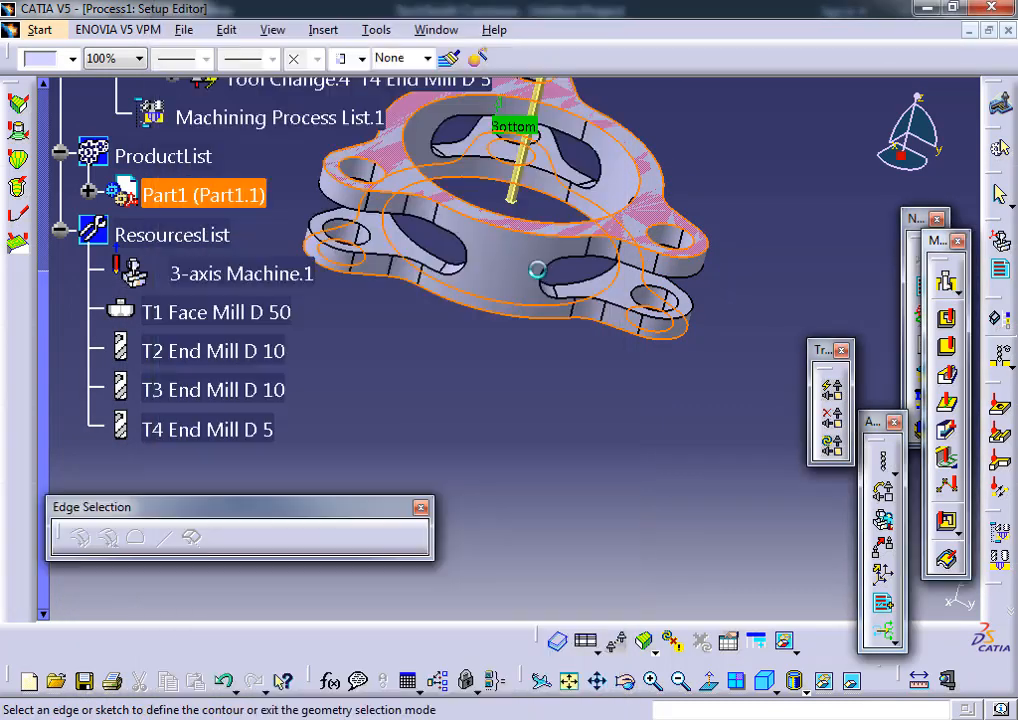
pyautogui.click(648, 200)
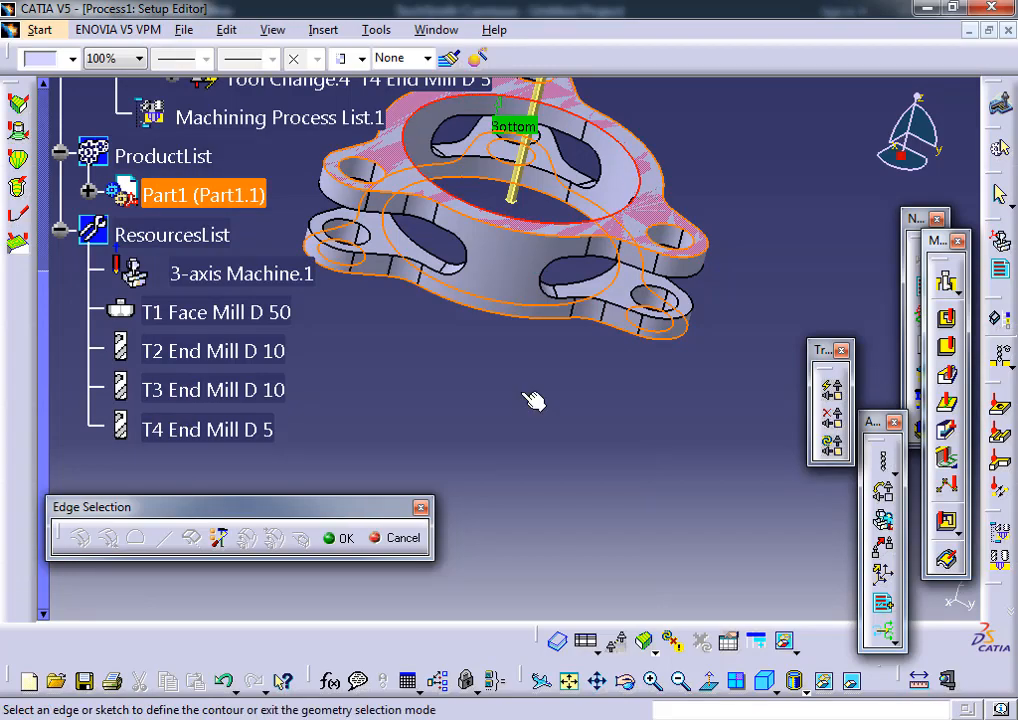
pyautogui.click(345, 539)
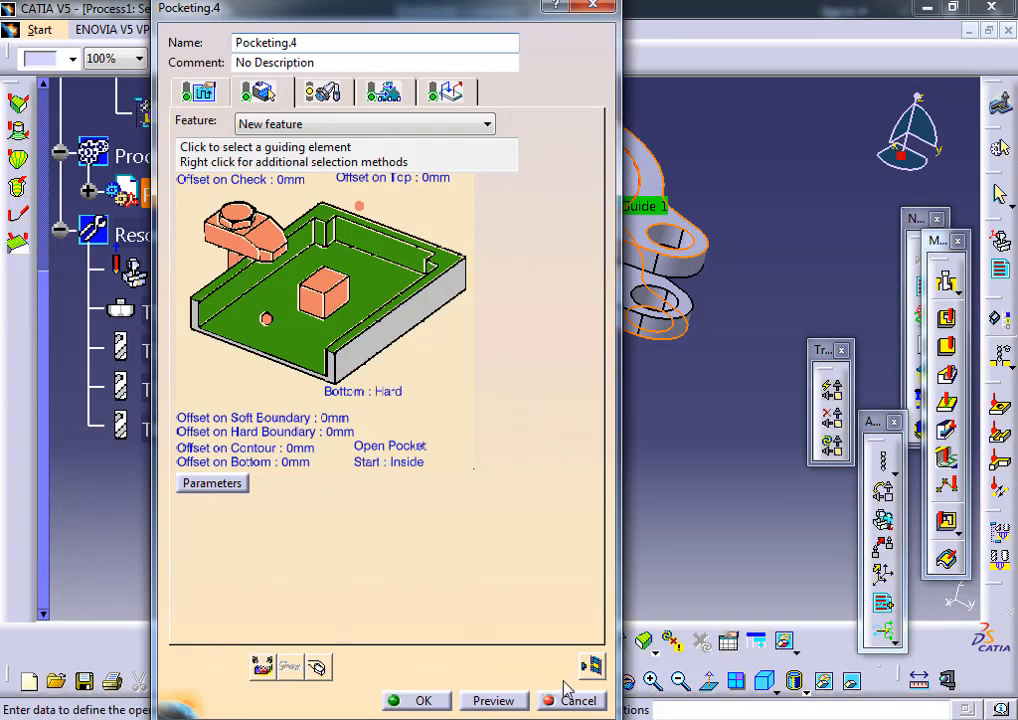
# - Compute the central bore's tool path, run the material removal video simulation, and inspect the machined part from several sides
pyautogui.click(590, 665)
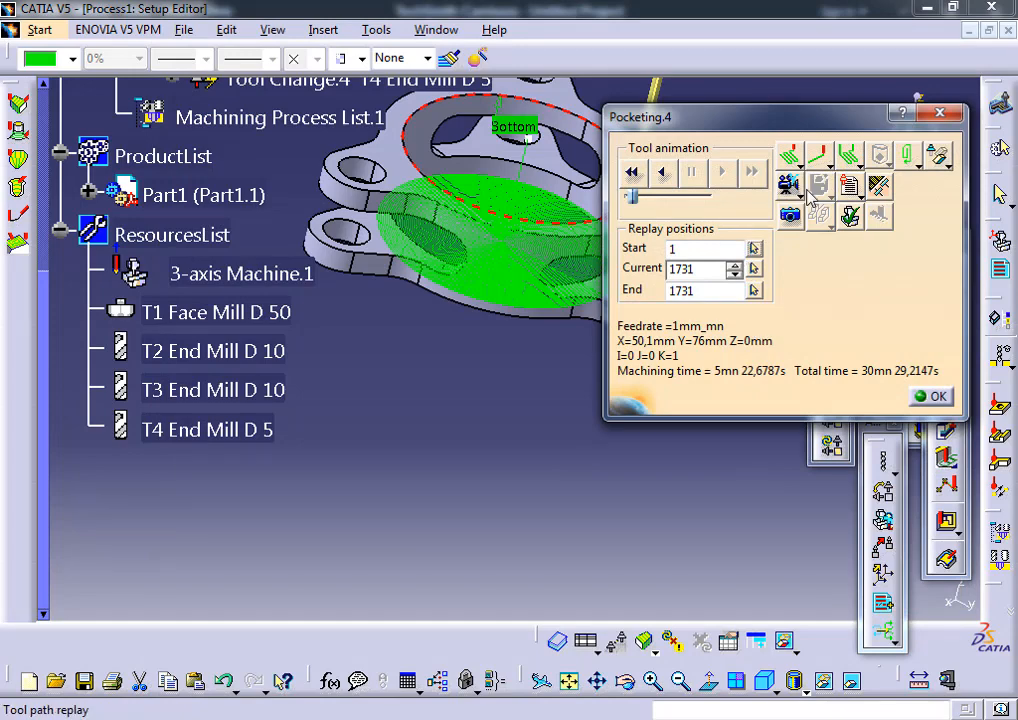
pyautogui.click(789, 187)
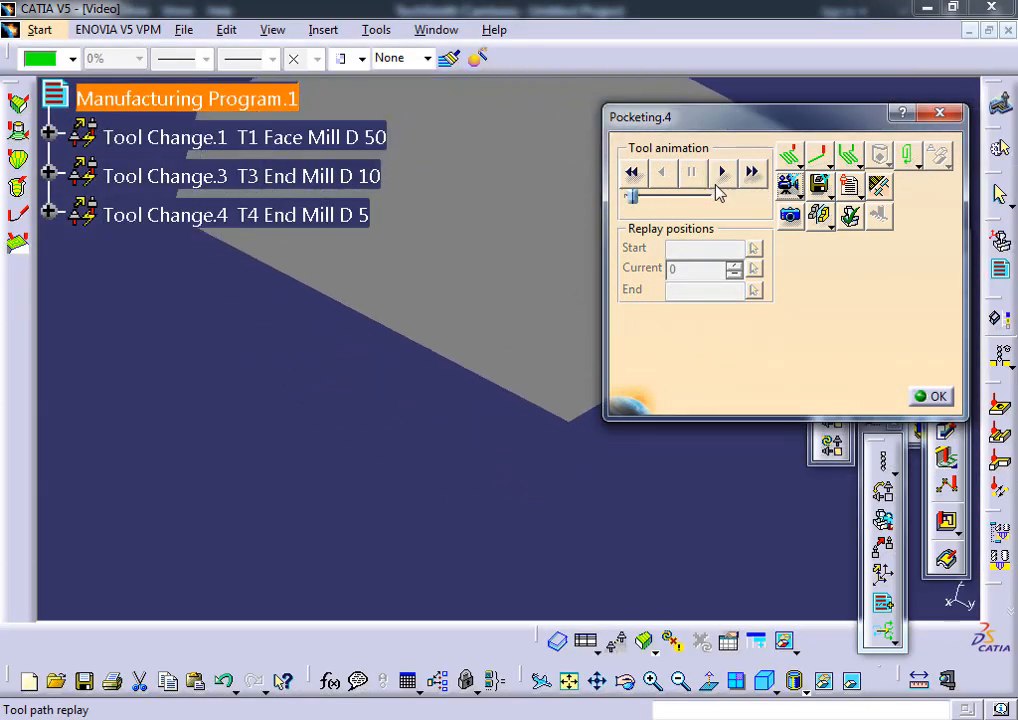
pyautogui.moveTo(416, 333); pyautogui.dragTo(355, 612, button='middle')
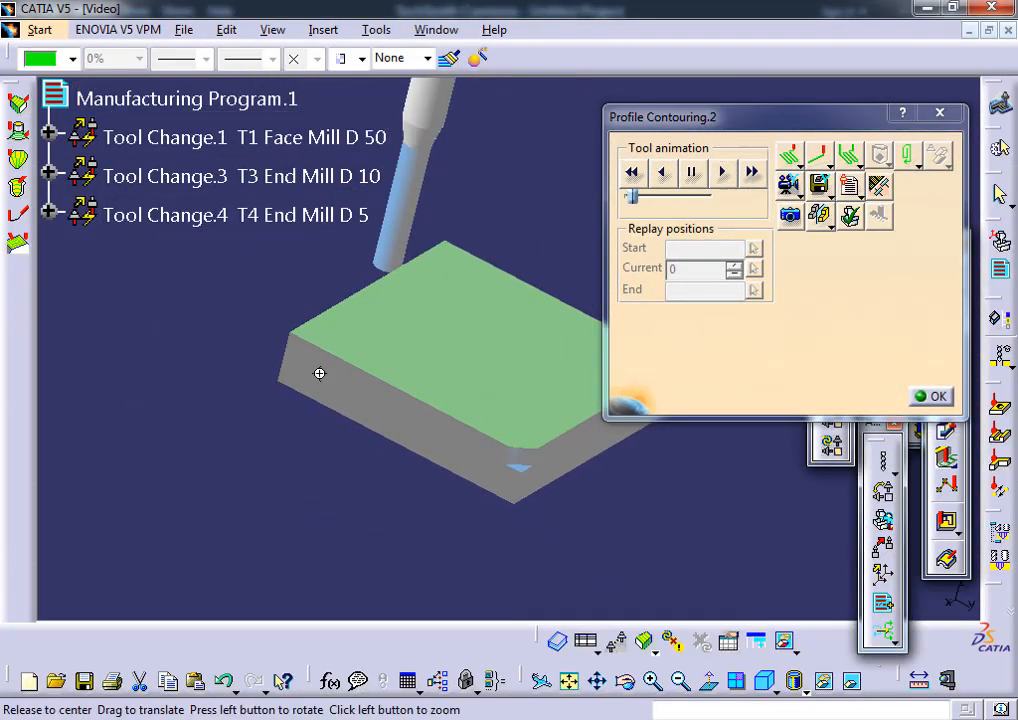
pyautogui.moveTo(318, 373); pyautogui.dragTo(395, 415, button='middle')
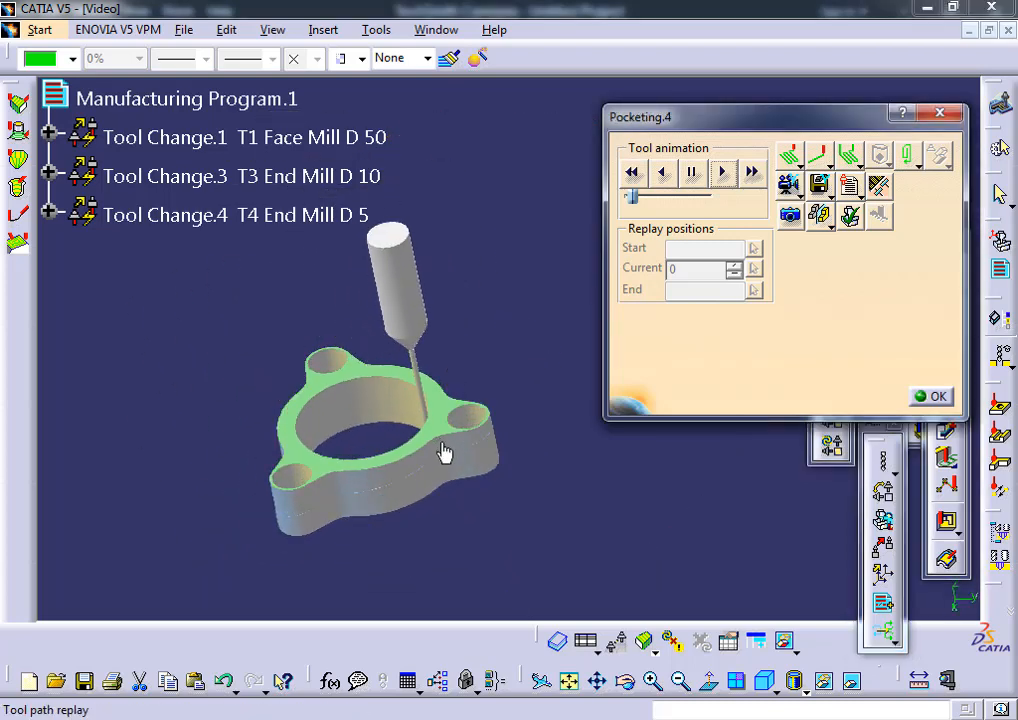
pyautogui.moveTo(533, 447); pyautogui.dragTo(341, 445, button='middle')
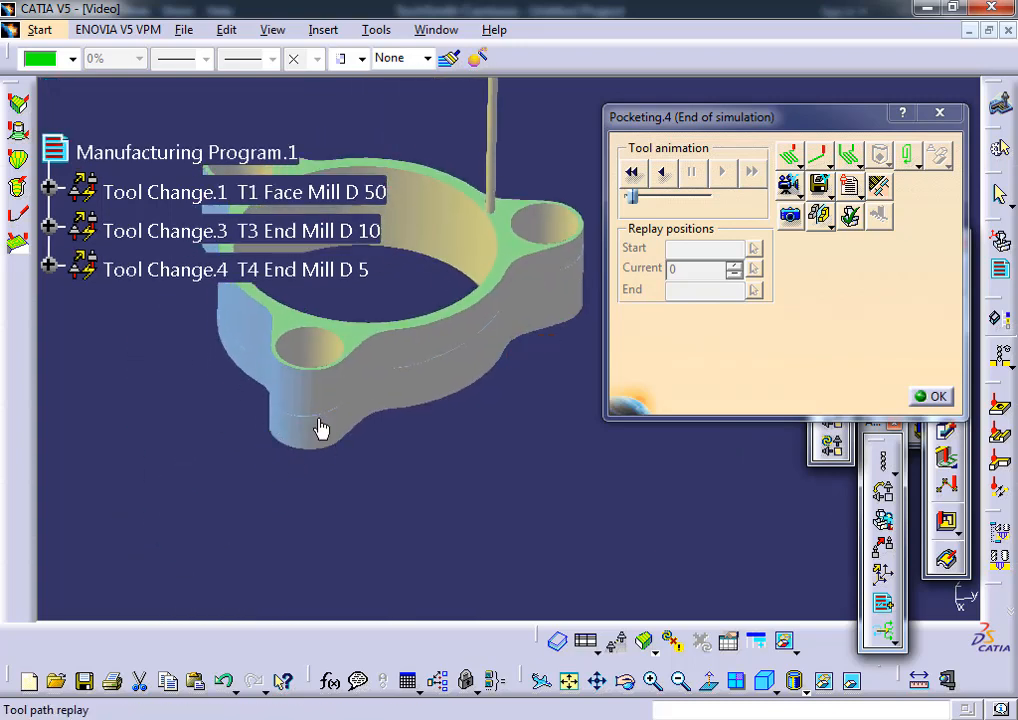
pyautogui.moveTo(398, 406); pyautogui.dragTo(418, 442, button='middle')
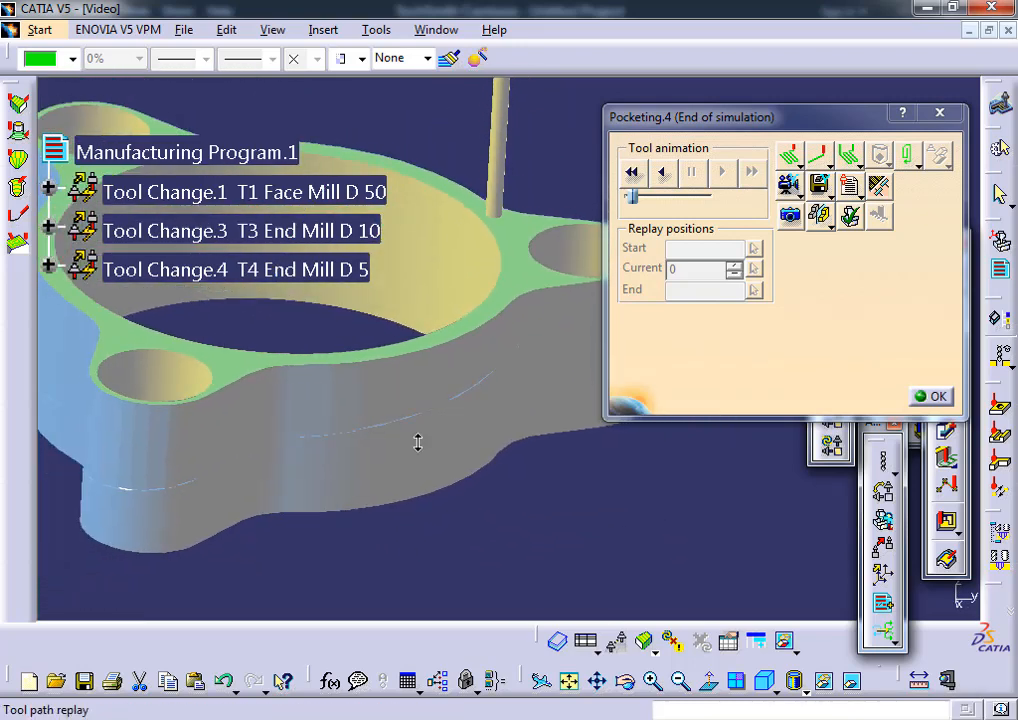
pyautogui.moveTo(98, 493); pyautogui.dragTo(350, 430, button='middle')
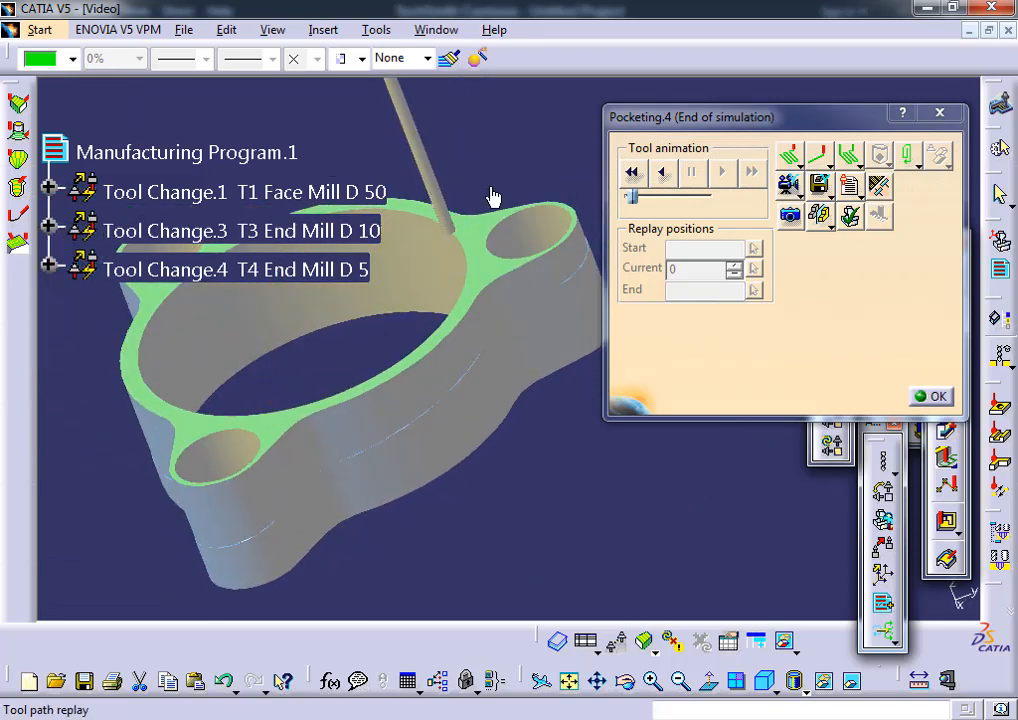
pyautogui.click(932, 395)
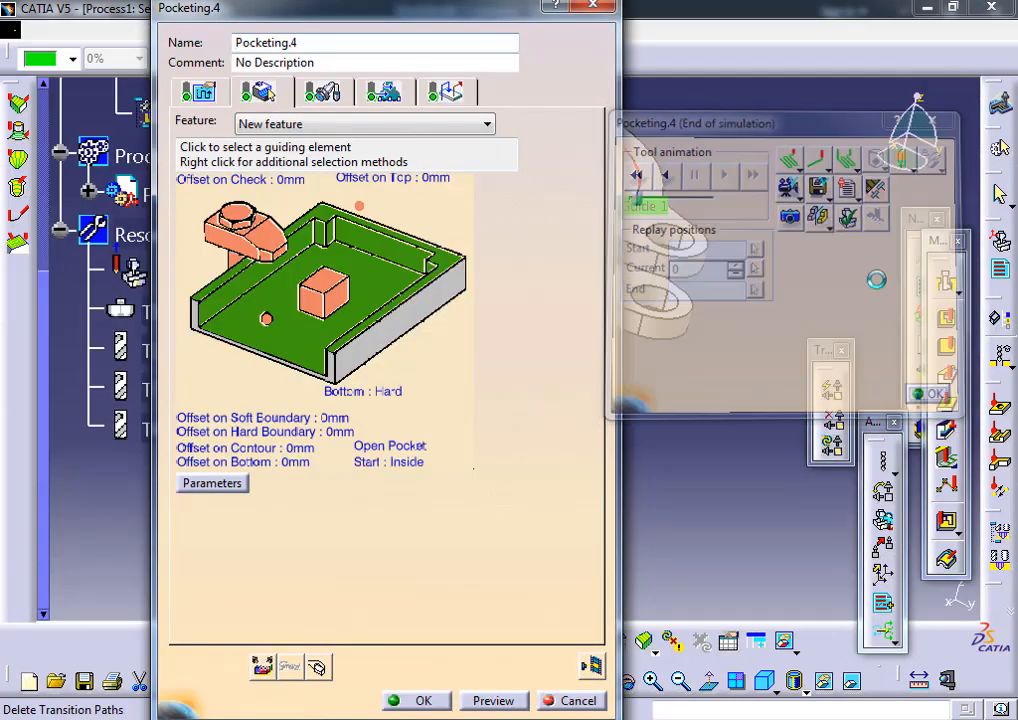
# - Check the approach and retract macros of Pocketing.4, accept the operation, and examine the part's side slots
pyautogui.click(448, 92)
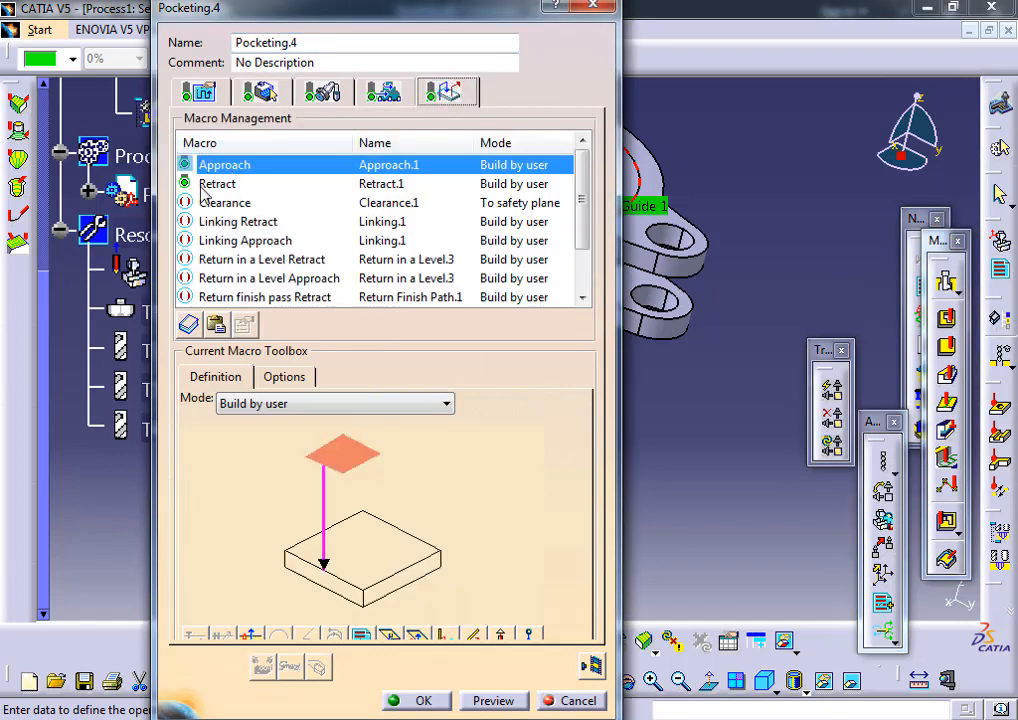
pyautogui.click(443, 702)
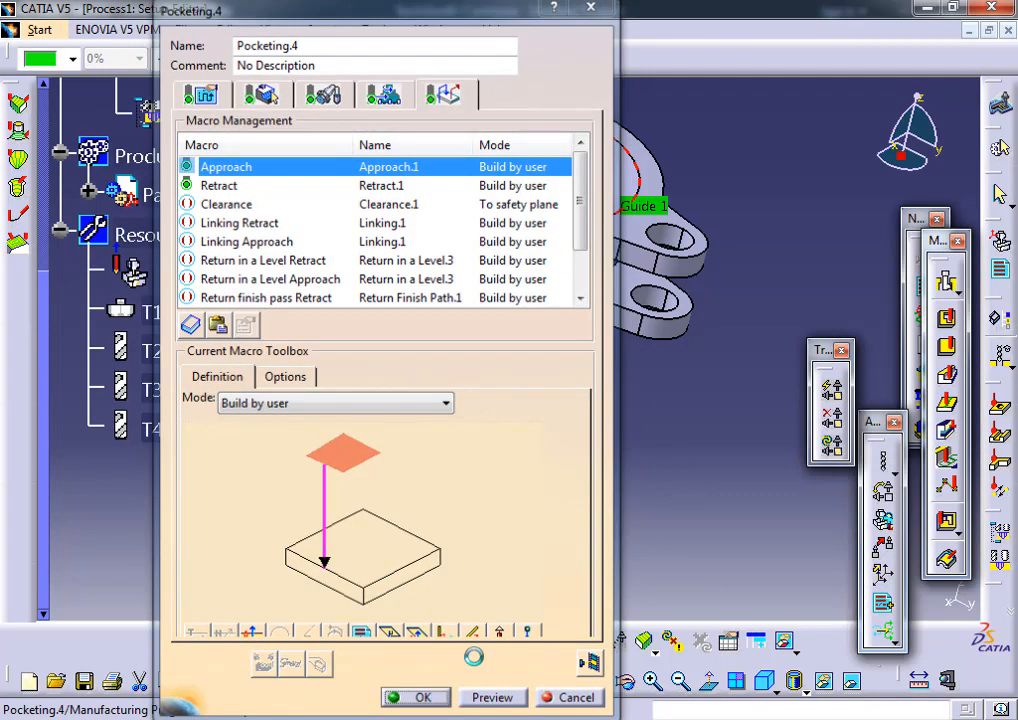
pyautogui.scroll(1, 516, 220)
pyautogui.moveTo(516, 220); pyautogui.dragTo(488, 354, button='middle')
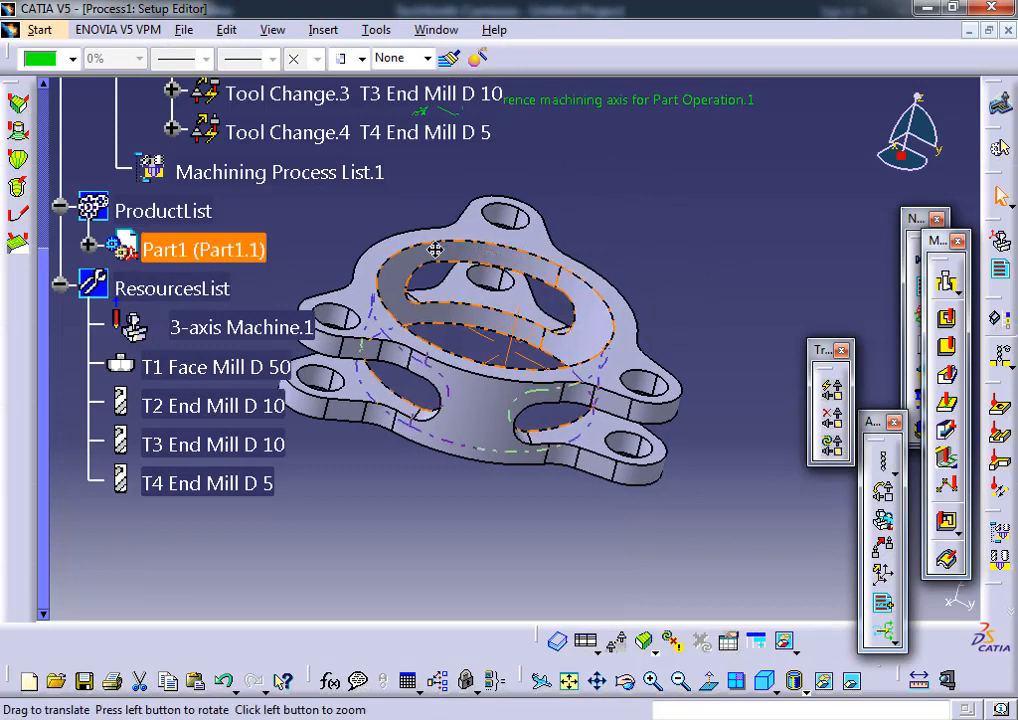
pyautogui.moveTo(436, 250); pyautogui.dragTo(491, 346, button='middle')
pyautogui.scroll(-2, 534, 376)
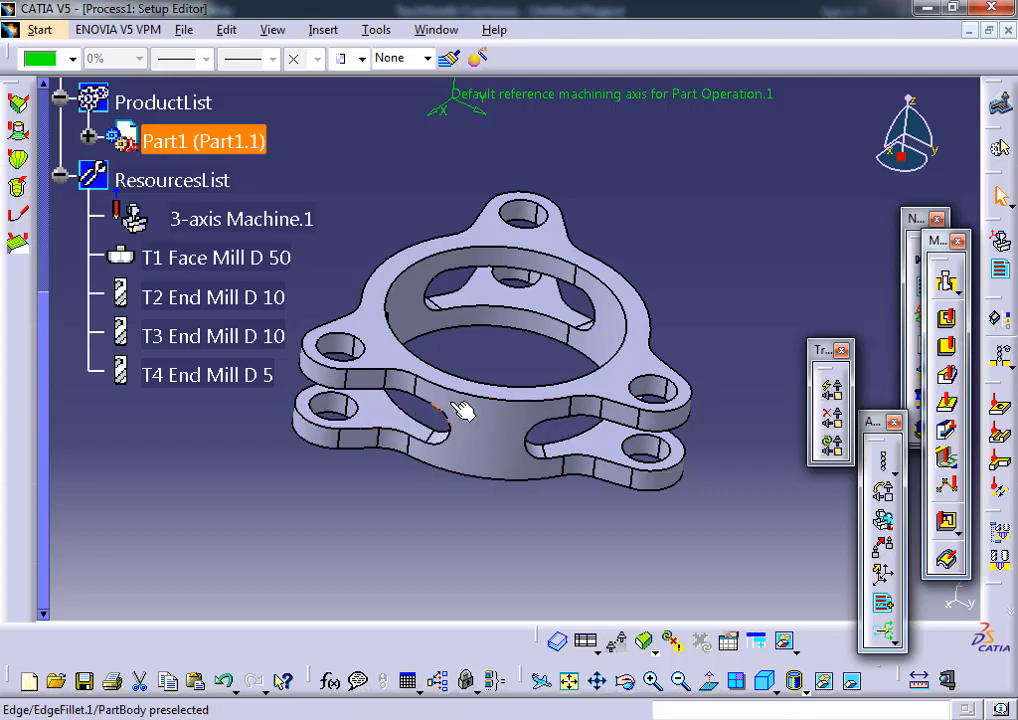
pyautogui.moveTo(466, 413); pyautogui.dragTo(765, 483, button='middle')
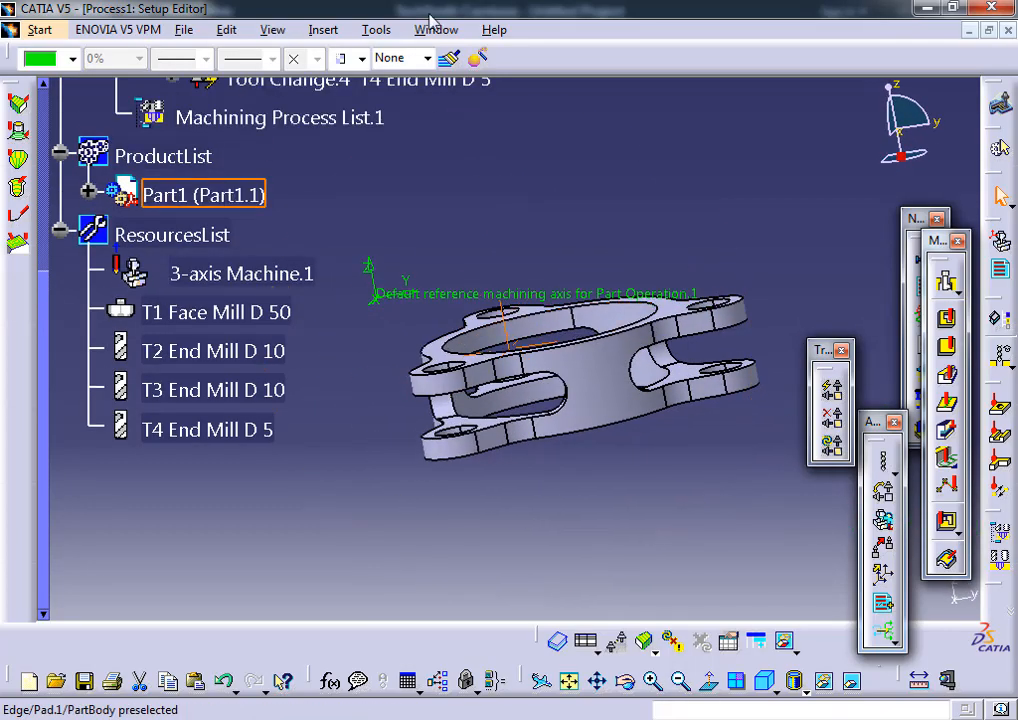
# - Switch to the Part1.CATPart document and create a Point-Point line joining the slot end vertices on both sides of a lug
pyautogui.click(433, 30)
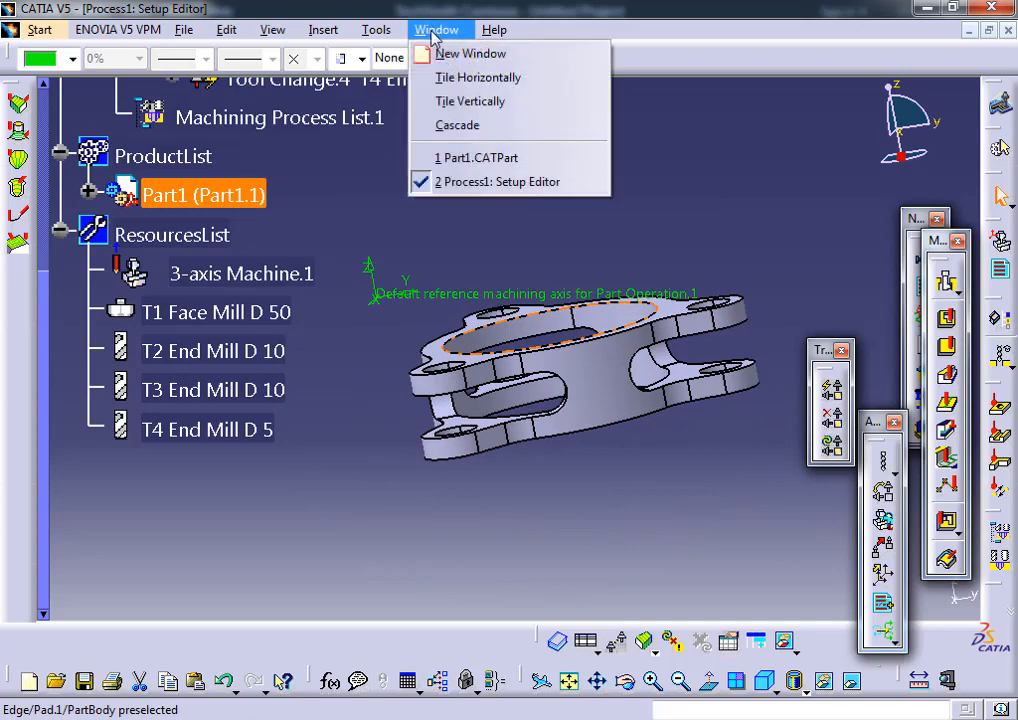
pyautogui.click(476, 157)
pyautogui.moveTo(682, 313); pyautogui.dragTo(685, 440, button='middle')
pyautogui.scroll(1, 520, 413)
pyautogui.moveTo(520, 413); pyautogui.dragTo(550, 288, button='middle')
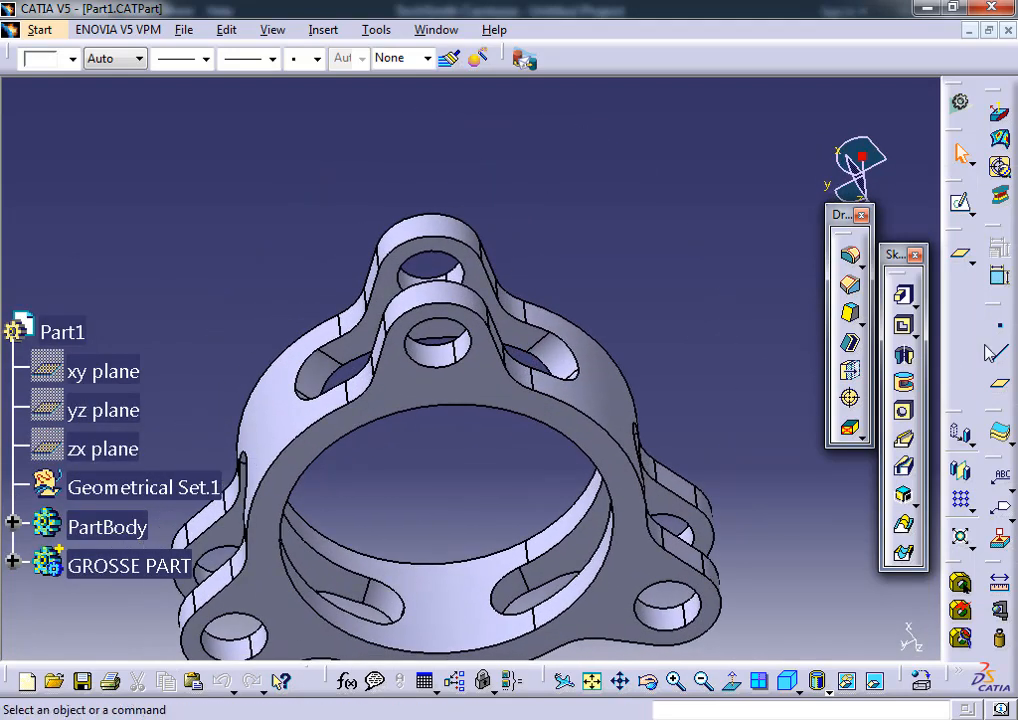
pyautogui.moveTo(584, 382); pyautogui.dragTo(612, 240, button='middle')
pyautogui.moveTo(603, 342); pyautogui.dragTo(477, 305, button='middle')
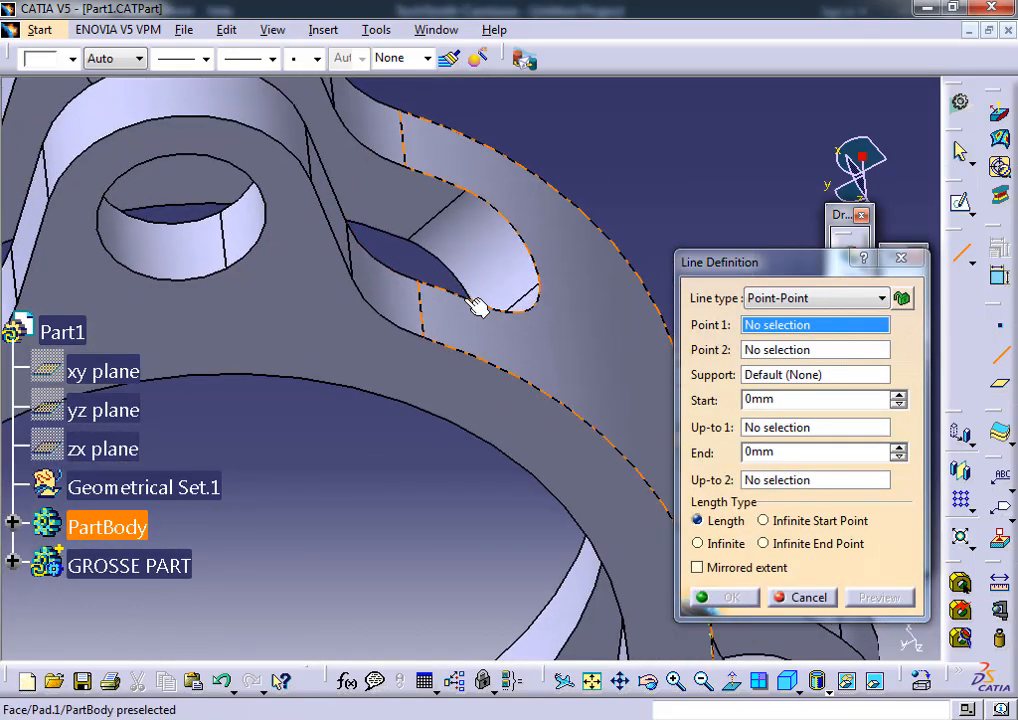
pyautogui.click(544, 284)
pyautogui.moveTo(548, 284); pyautogui.dragTo(1005, 222, button='middle')
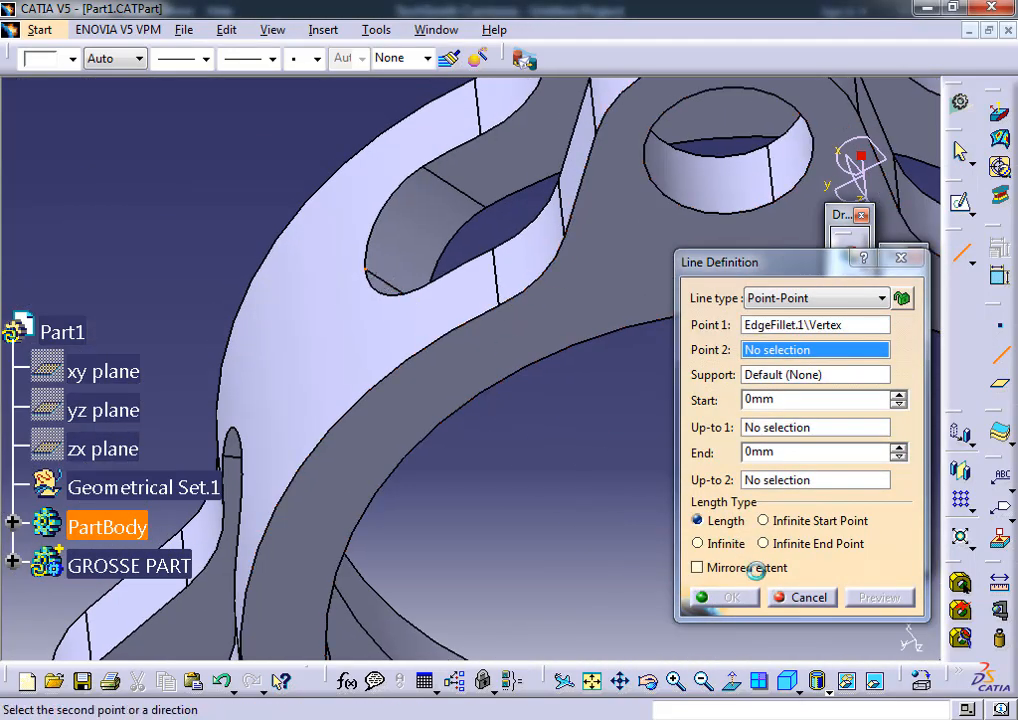
pyautogui.click(725, 597)
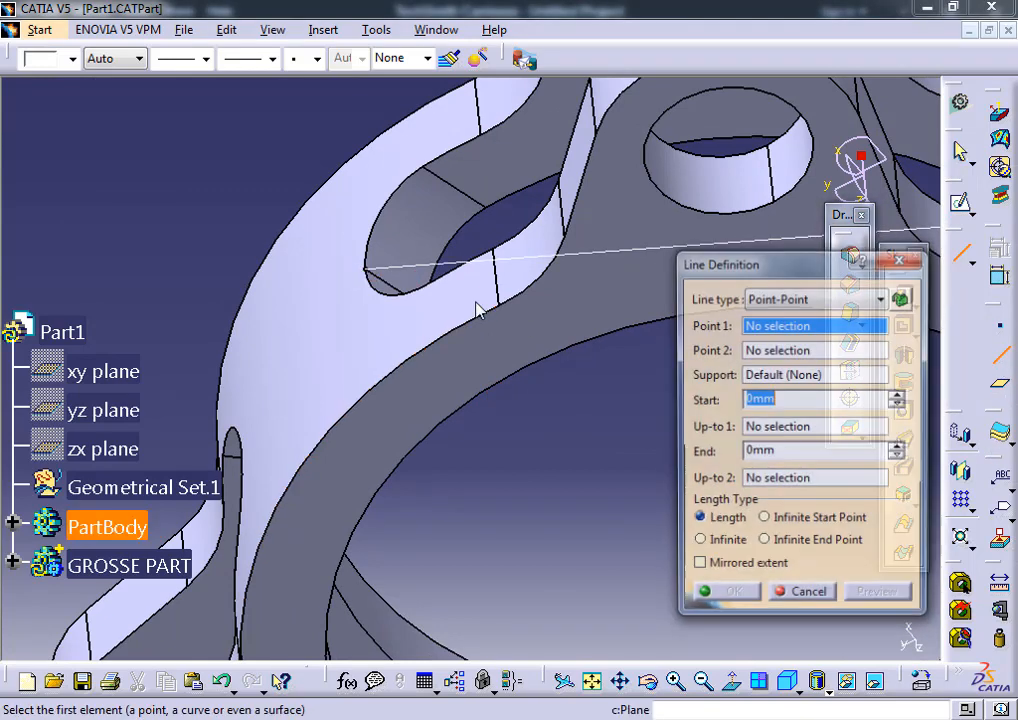
# - Create a Point-Point line across the part's thickness, joining the outer fillet vertices of both flanges beside the slot
pyautogui.click(506, 305)
pyautogui.moveTo(500, 227); pyautogui.dragTo(515, 285, button='middle')
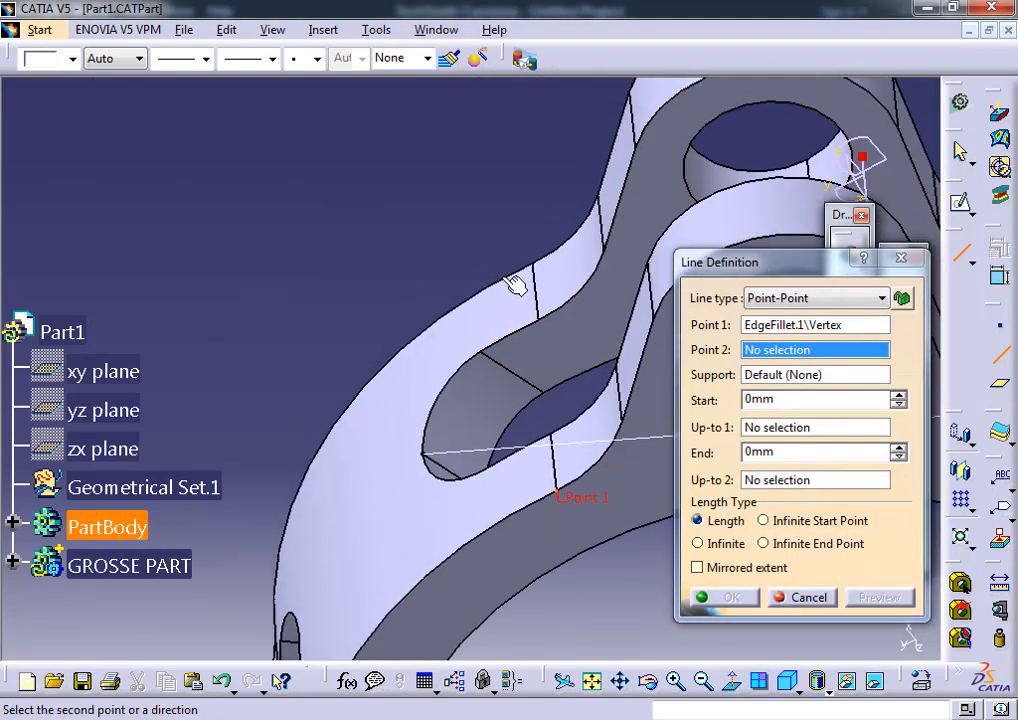
pyautogui.click(535, 266)
pyautogui.click(737, 598)
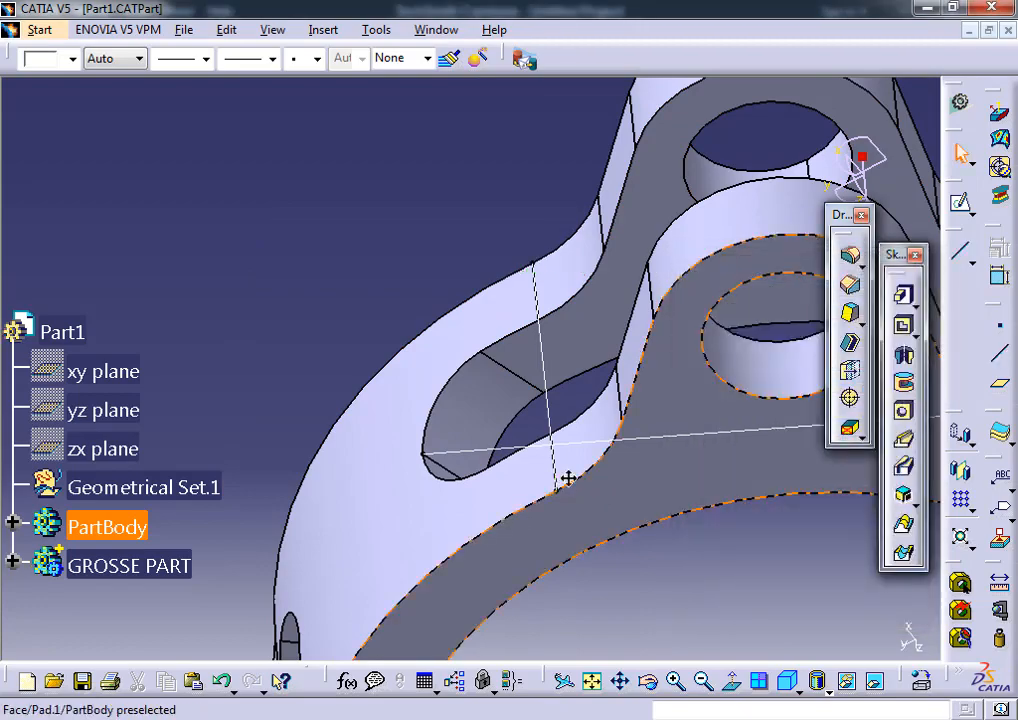
# - Create a Point-Point line joining the slot end vertices on both sides of the next lug
pyautogui.moveTo(568, 479); pyautogui.dragTo(413, 159, button='middle')
pyautogui.moveTo(545, 295); pyautogui.dragTo(647, 390, button='middle')
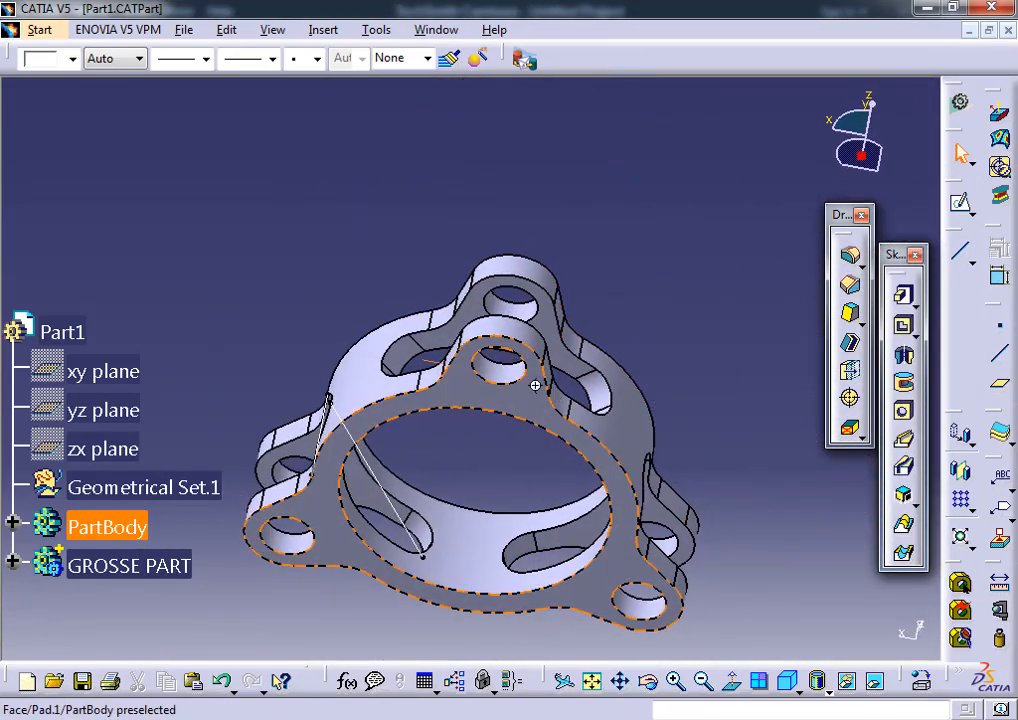
pyautogui.moveTo(535, 385); pyautogui.dragTo(562, 300, button='middle')
pyautogui.click(999, 358)
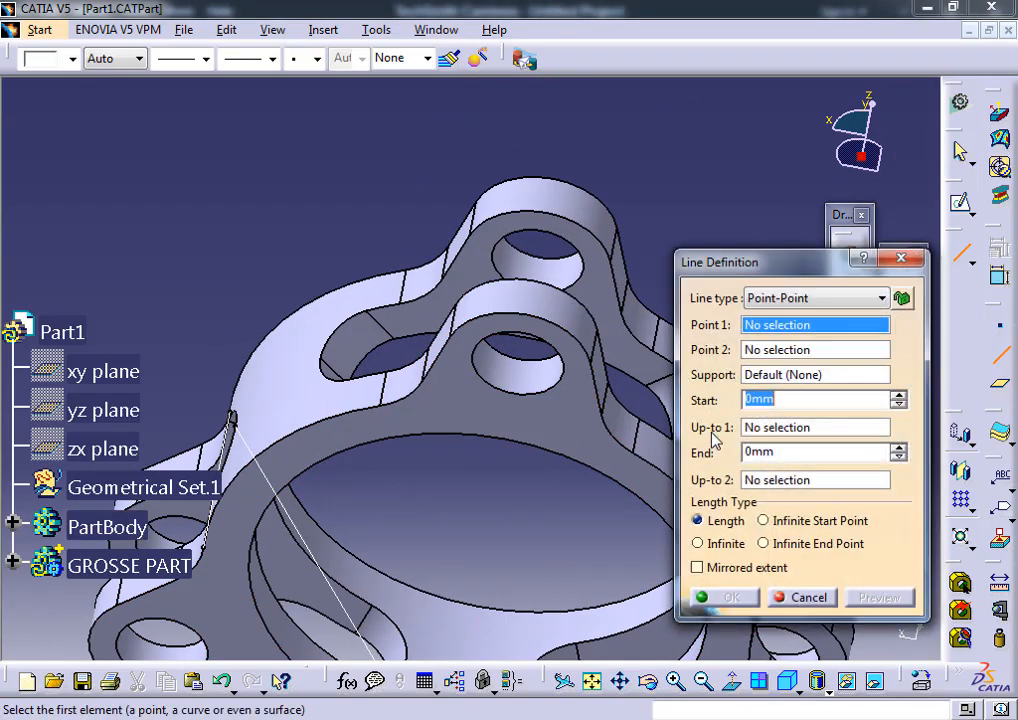
pyautogui.moveTo(397, 363); pyautogui.dragTo(557, 380, button='middle')
pyautogui.click(572, 378)
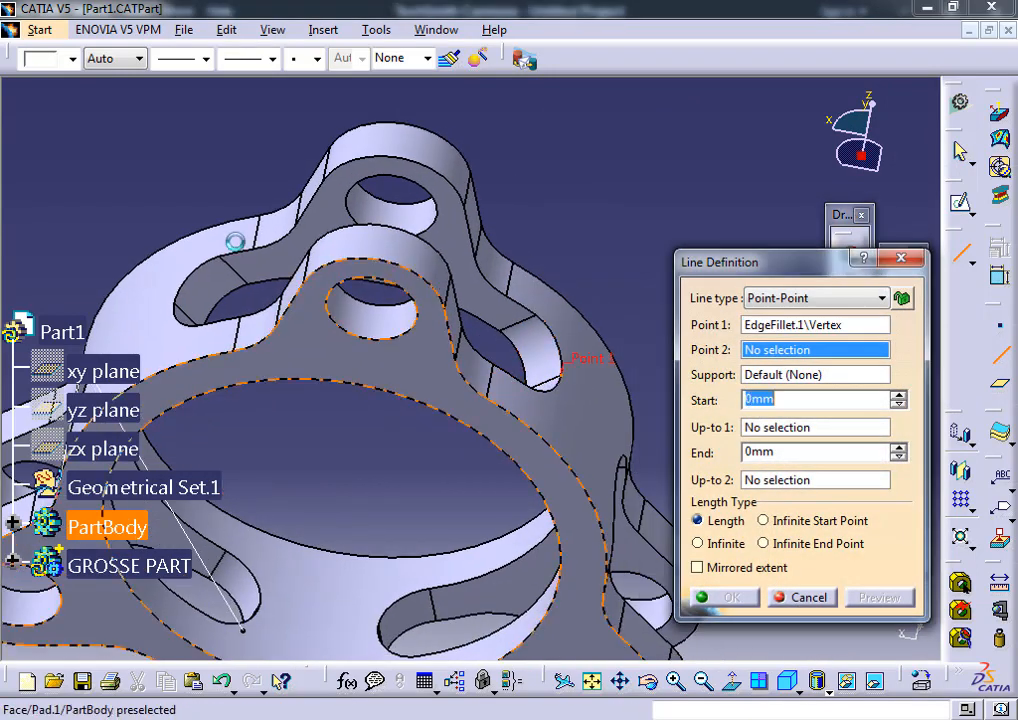
pyautogui.click(183, 305)
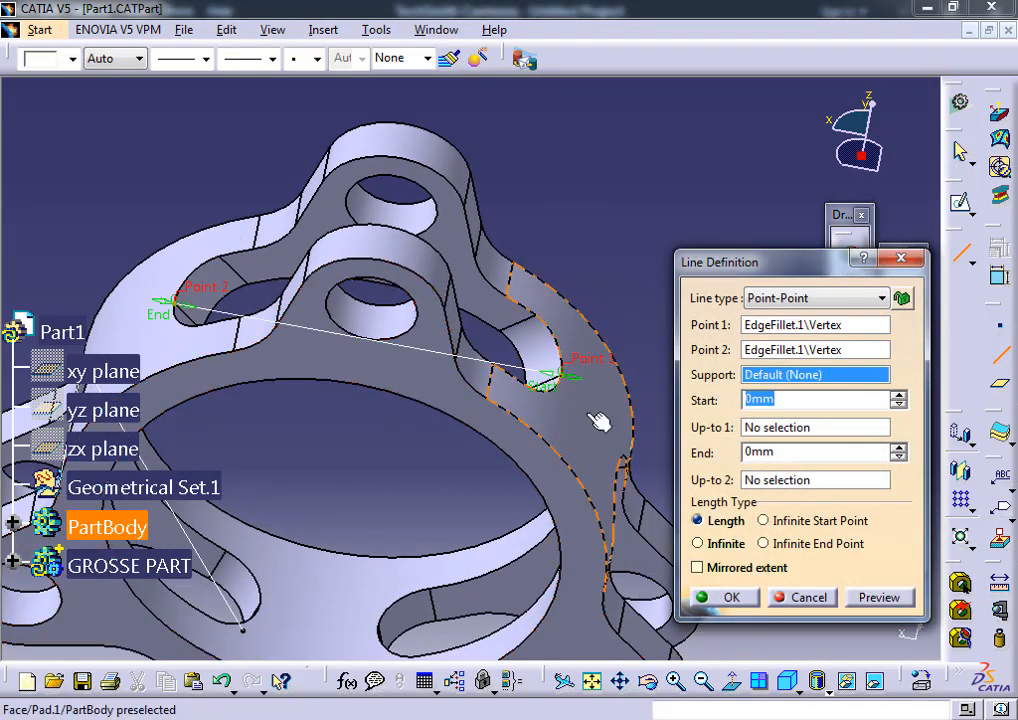
pyautogui.click(732, 597)
# - Create a Point-Point line across the part's thickness, joining the outer fillet vertices of both flanges beside the second lug's slot
pyautogui.click(1001, 357)
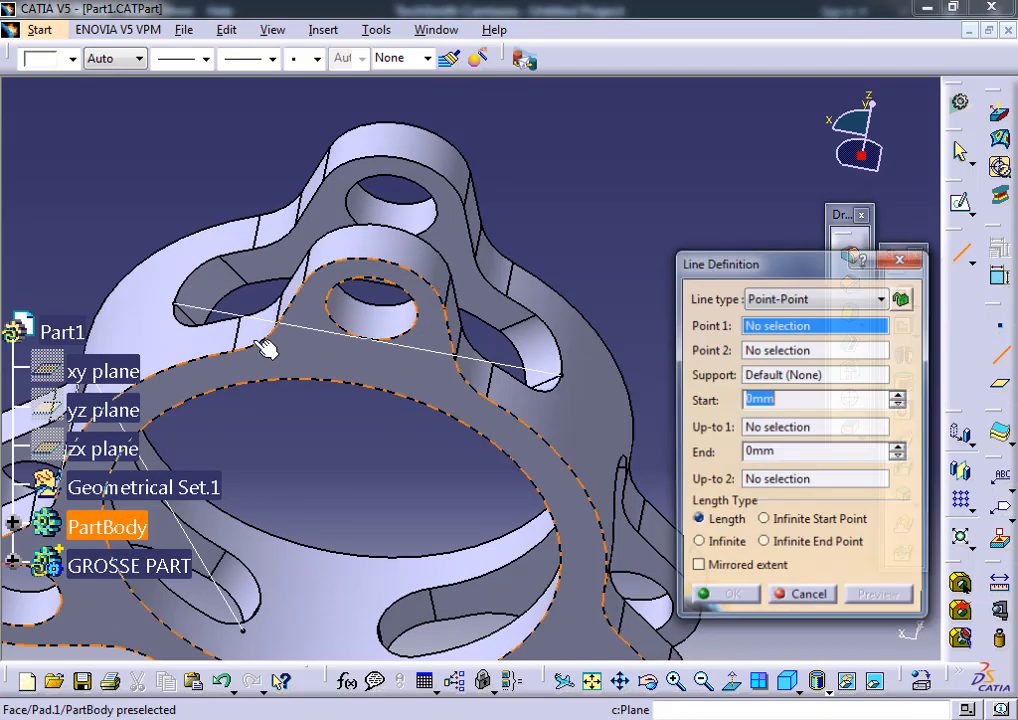
pyautogui.click(240, 356)
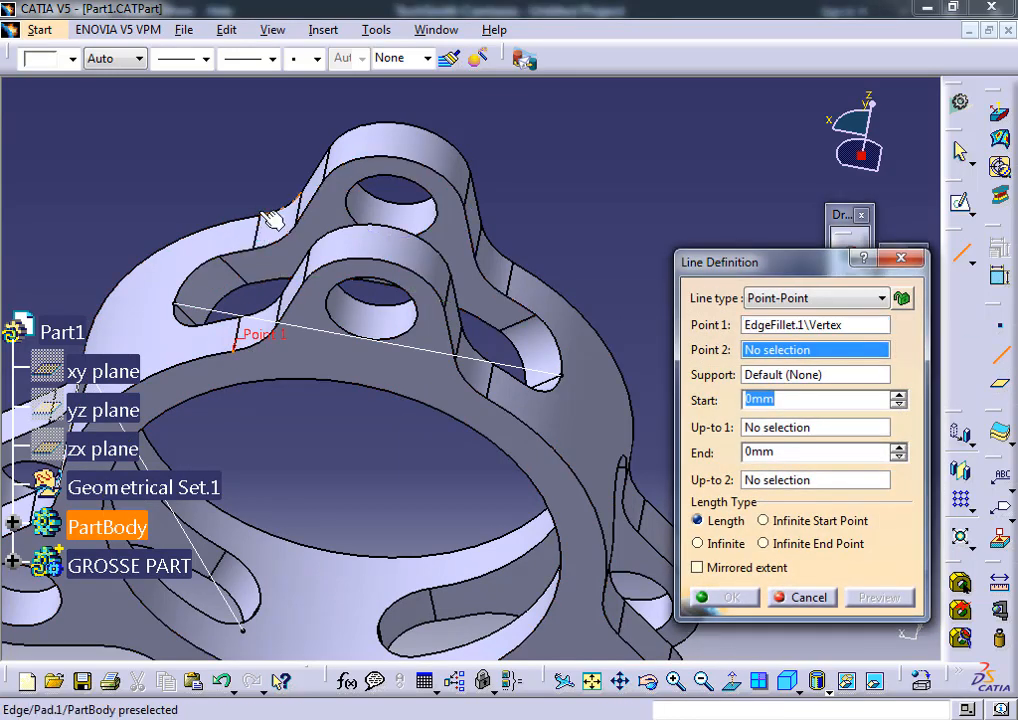
pyautogui.click(266, 214)
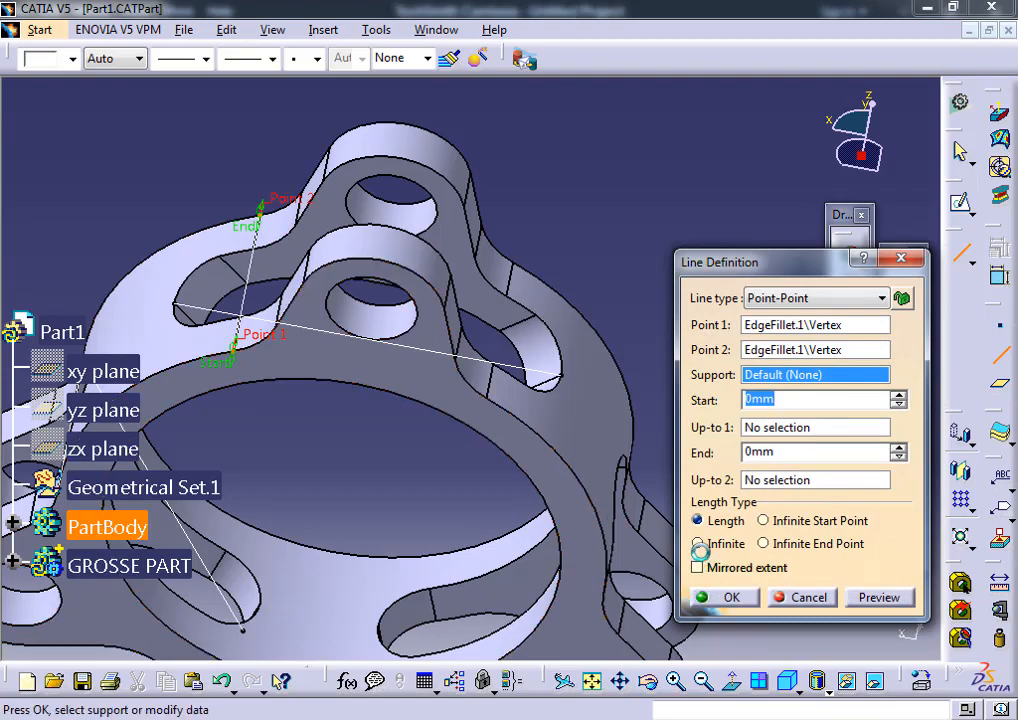
pyautogui.click(741, 603)
# - Create a Point-Point line joining the slot end vertices on both sides of the third lug
pyautogui.moveTo(696, 470); pyautogui.dragTo(455, 433, button='middle')
pyautogui.moveTo(554, 413)
pyautogui.mouseDown(button='middle')
pyautogui.moveTo(504, 532)
pyautogui.moveTo(727, 513)
pyautogui.moveTo(416, 280)
pyautogui.moveTo(603, 422)
pyautogui.moveTo(652, 368)
pyautogui.moveTo(602, 366)
pyautogui.moveTo(600, 398)
pyautogui.moveTo(661, 326)
pyautogui.moveTo(586, 516)
pyautogui.moveTo(429, 481)
pyautogui.moveTo(527, 502)
pyautogui.moveTo(573, 549)
pyautogui.moveTo(900, 425)
pyautogui.mouseUp(button='middle')
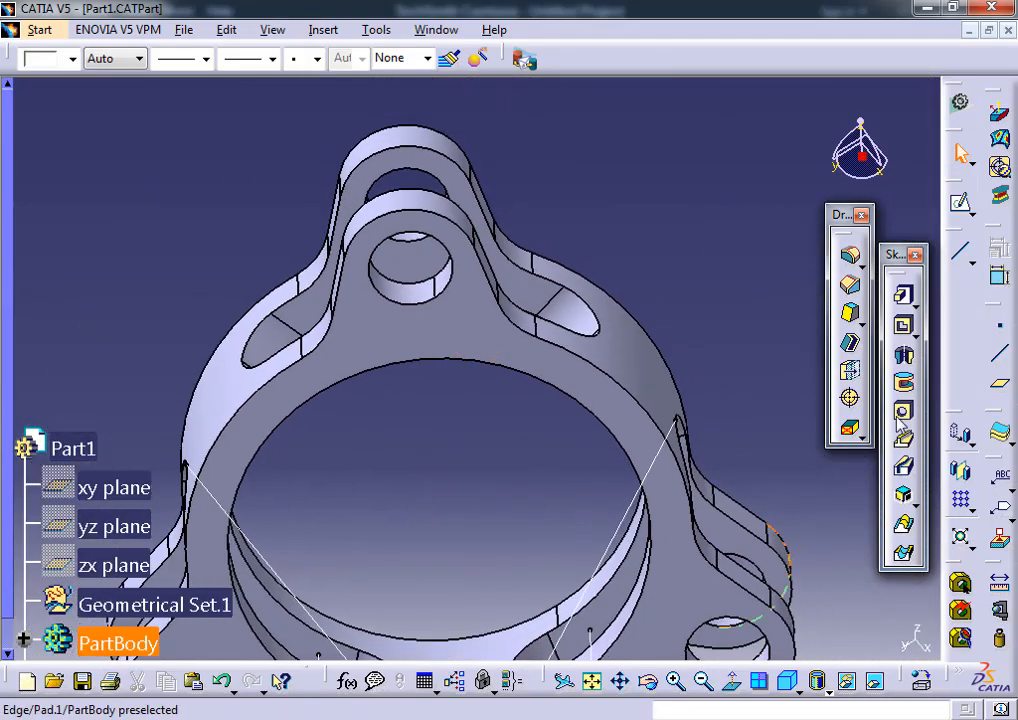
pyautogui.click(1006, 352)
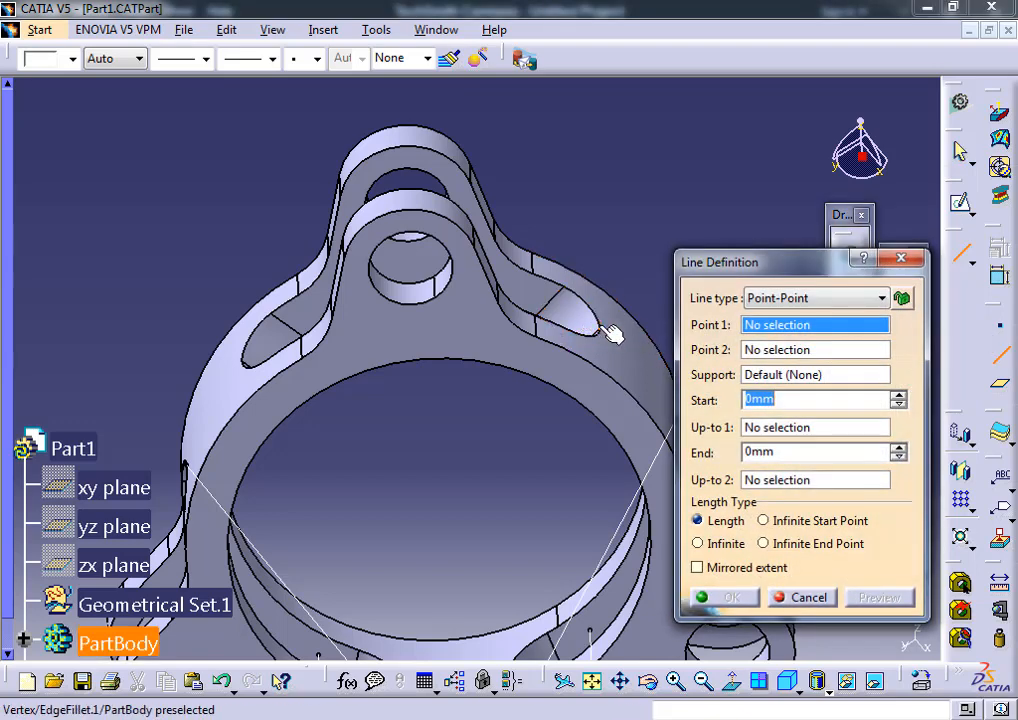
pyautogui.click(604, 329)
pyautogui.click(252, 363)
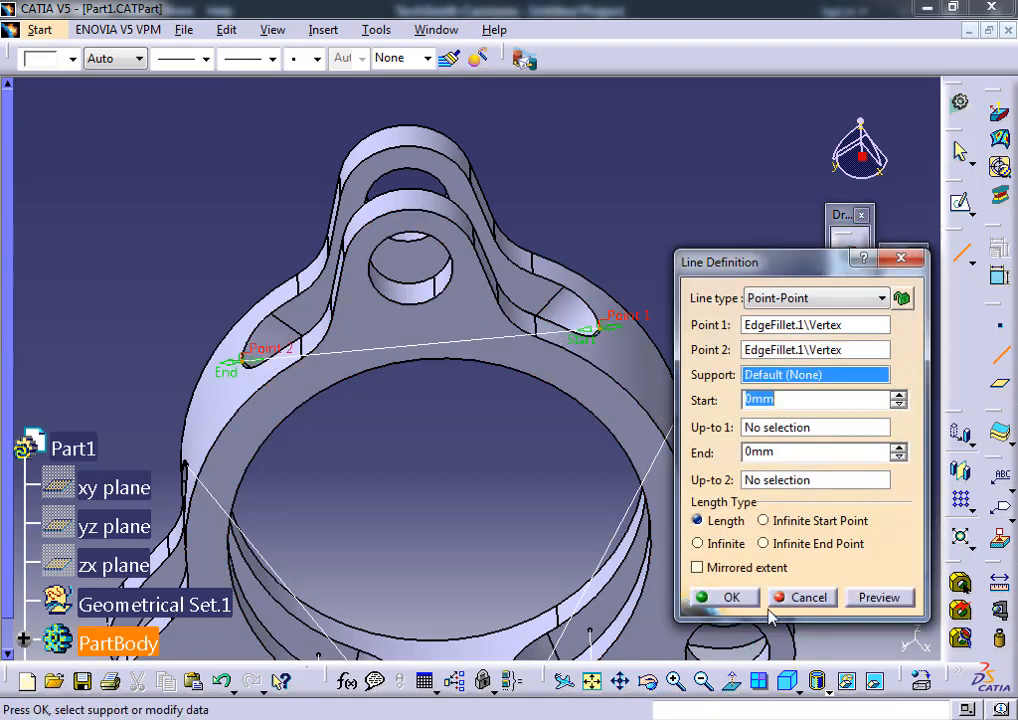
pyautogui.click(726, 598)
# - Create a Point-Point line across the part's thickness at the third lug, joining the outer fillet vertices of both flanges beside its slot
pyautogui.click(994, 355)
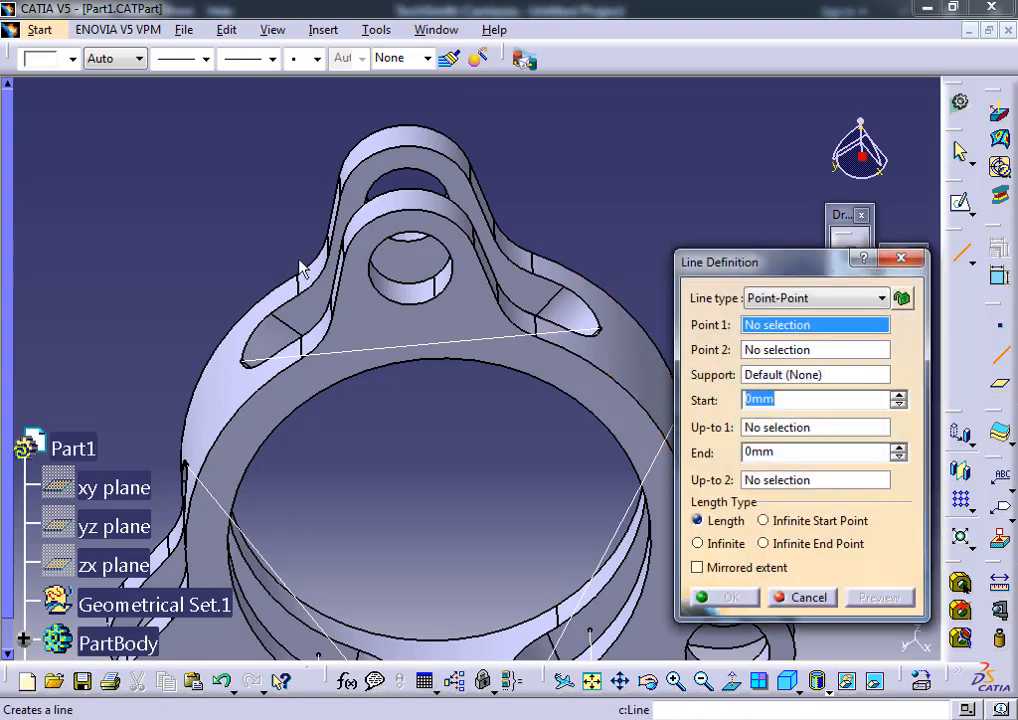
pyautogui.moveTo(300, 265); pyautogui.dragTo(345, 343, button='middle')
pyautogui.click(312, 354)
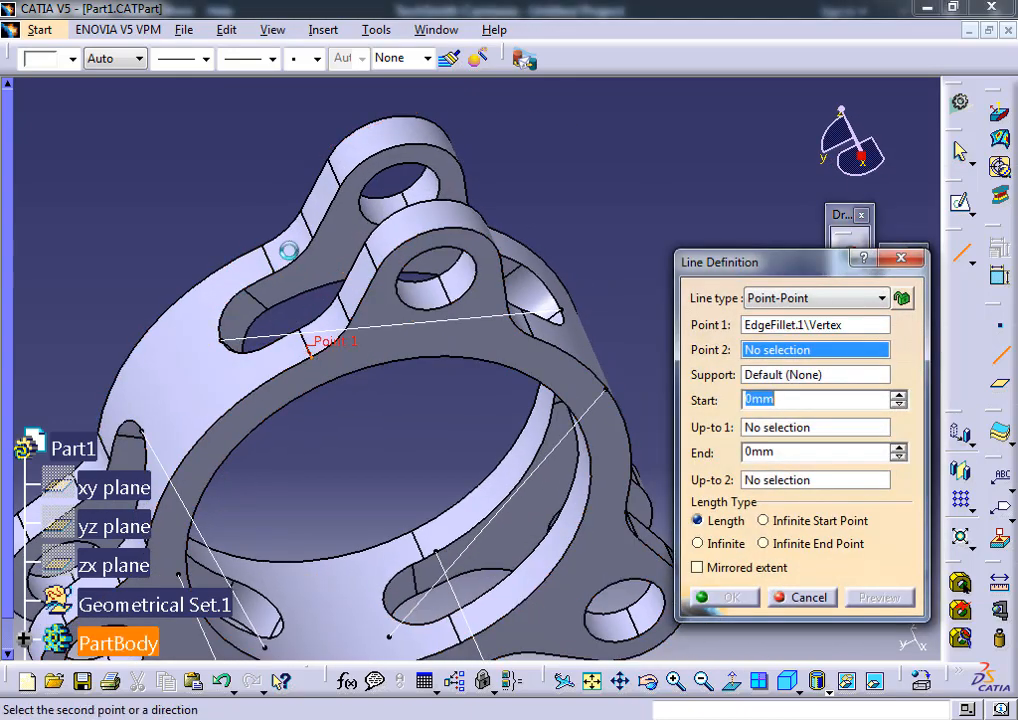
pyautogui.click(266, 250)
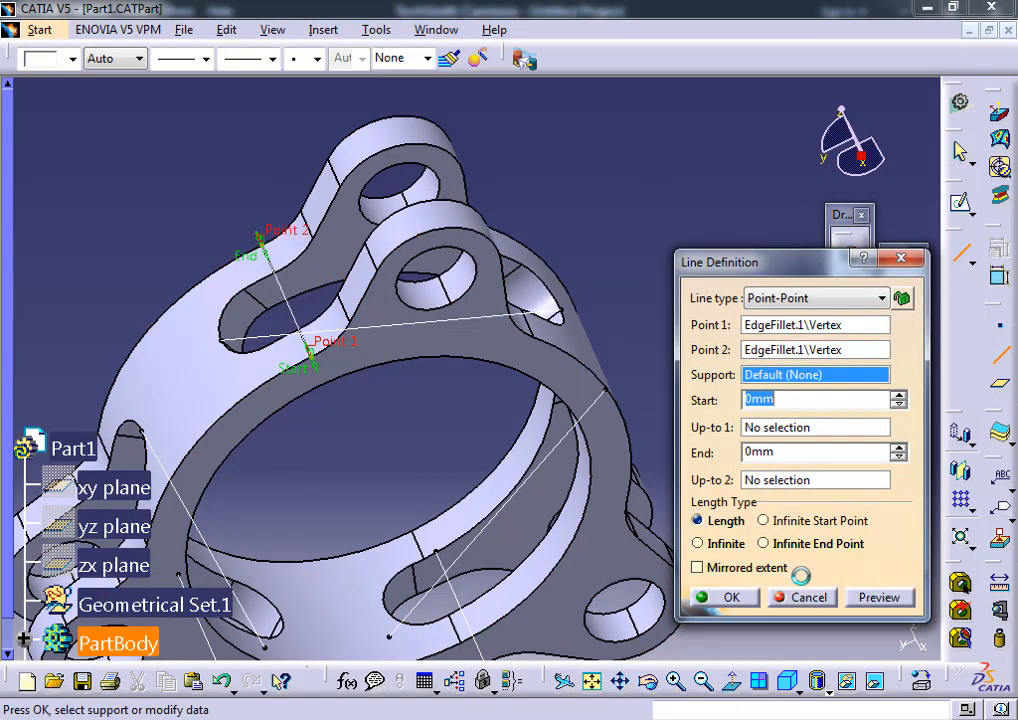
pyautogui.click(730, 598)
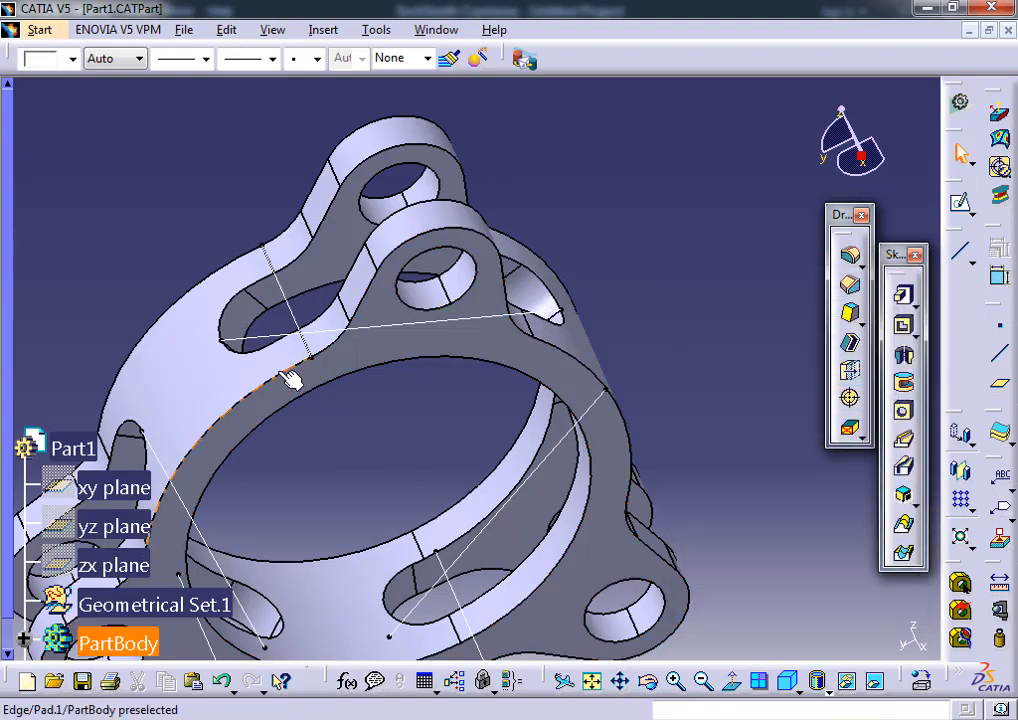
# - Create a Through two lines plane at the third lug from its thickness line and its slot end line
pyautogui.moveTo(551, 333)
pyautogui.mouseDown(button='middle')
pyautogui.moveTo(541, 286)
pyautogui.moveTo(538, 338)
pyautogui.mouseUp(button='middle')
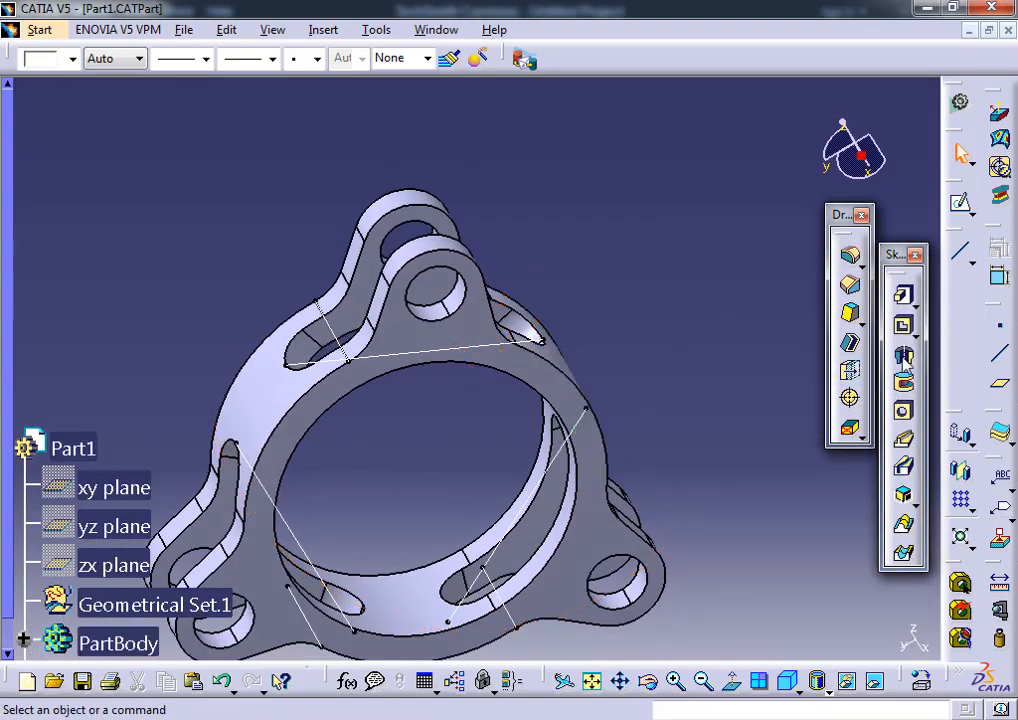
pyautogui.click(1001, 381)
pyautogui.moveTo(314, 445); pyautogui.dragTo(425, 338, button='middle')
pyautogui.moveTo(355, 432); pyautogui.dragTo(305, 440, button='middle')
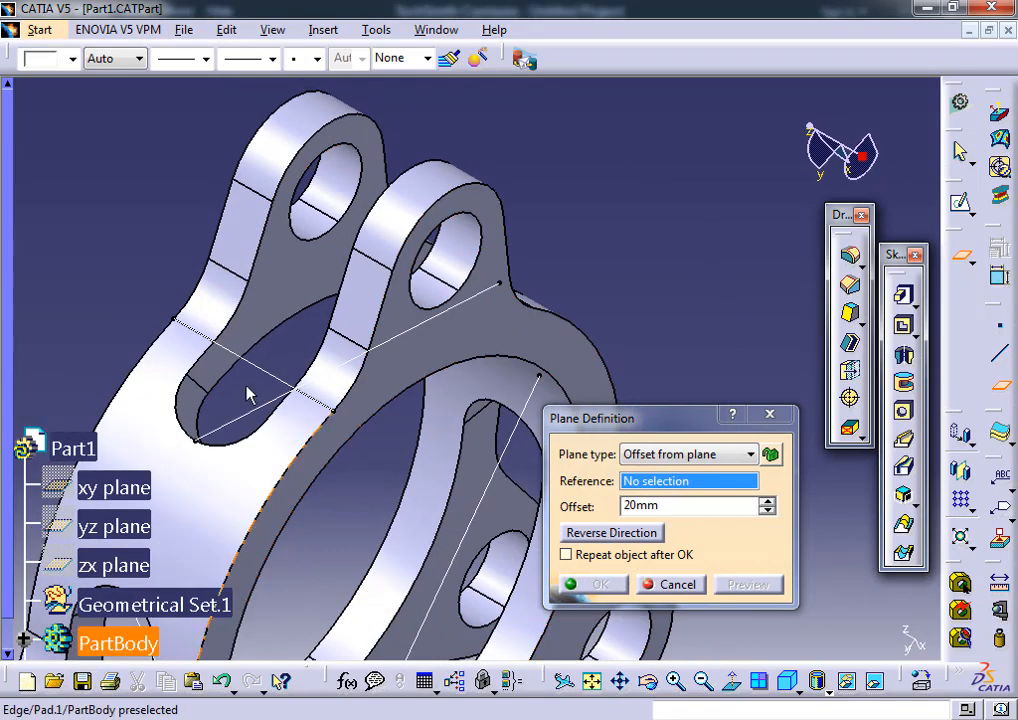
pyautogui.click(267, 370)
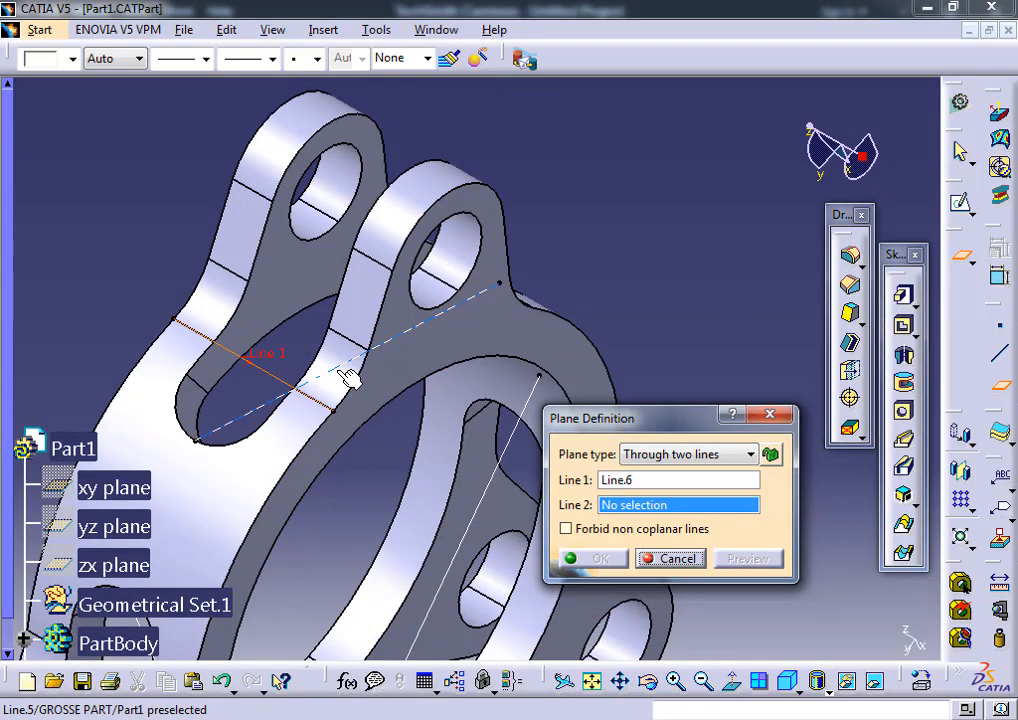
pyautogui.click(351, 373)
pyautogui.click(682, 453)
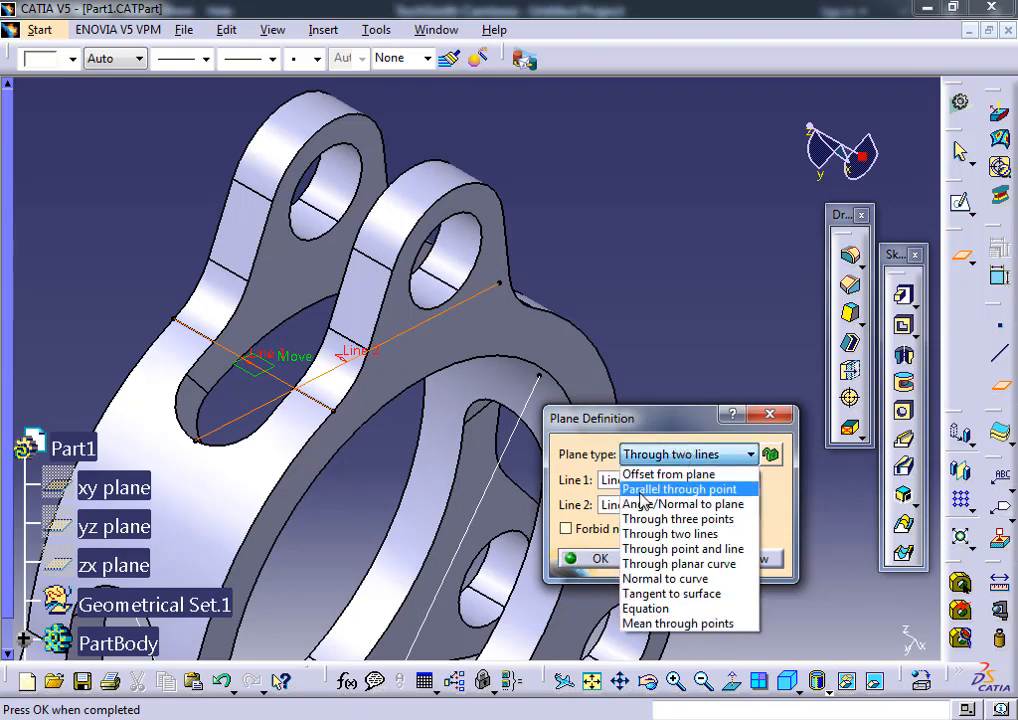
pyautogui.click(589, 559)
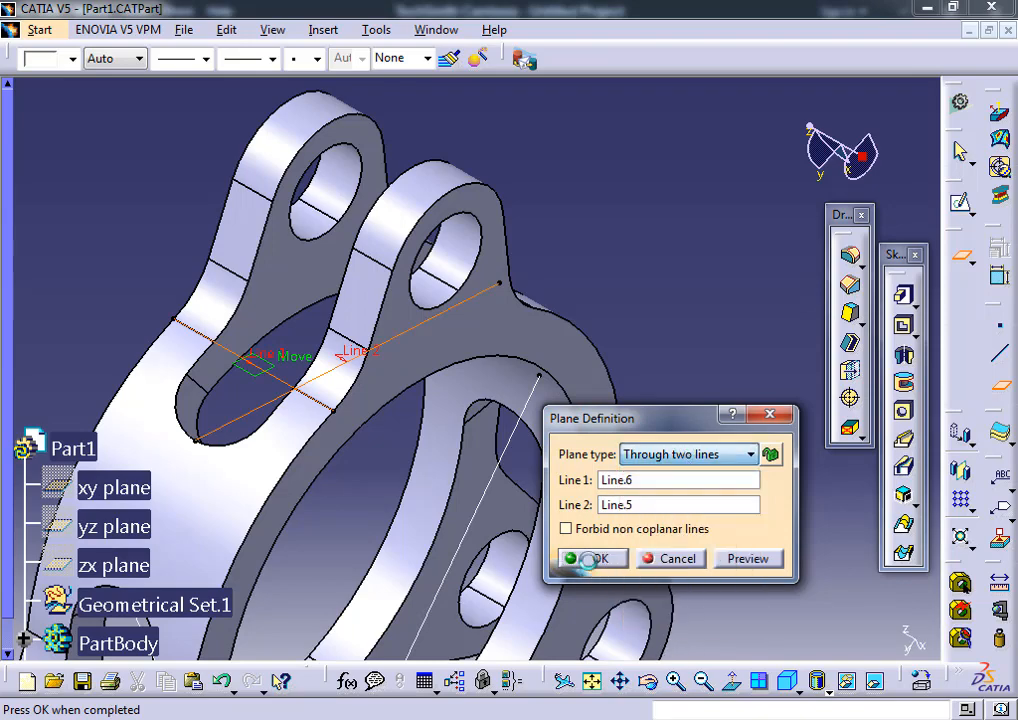
pyautogui.click(577, 560)
# - Create a Through two lines plane at the second lug from its slot end line and thickness line, Line.3 and Line.4
pyautogui.moveTo(600, 495); pyautogui.dragTo(629, 568, button='middle')
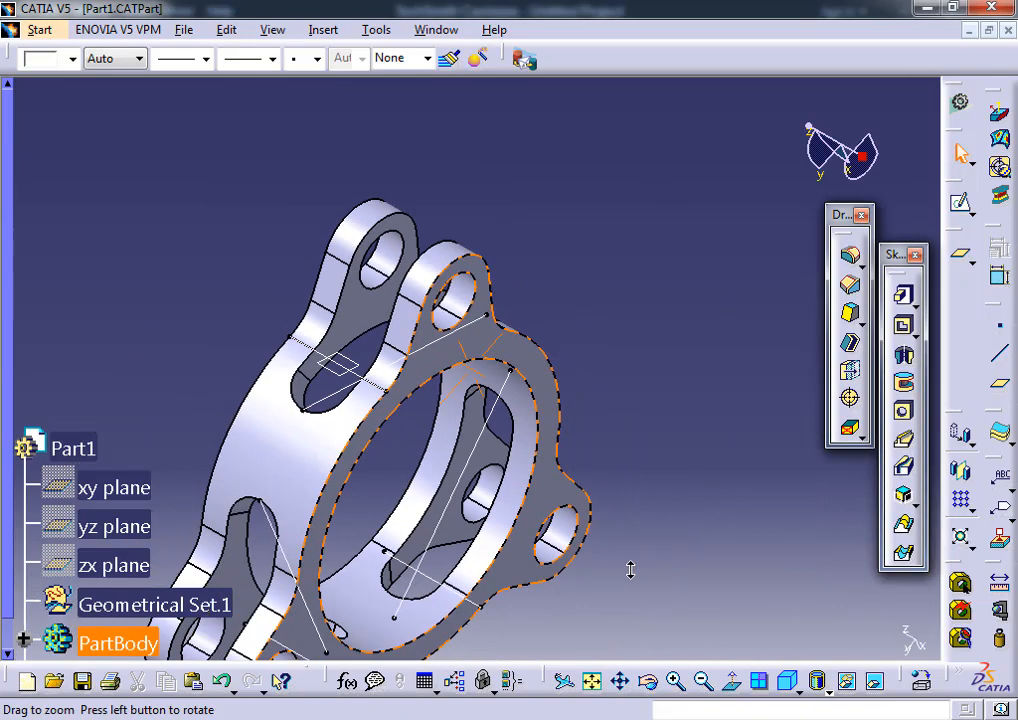
pyautogui.moveTo(448, 566); pyautogui.dragTo(700, 420, button='middle')
pyautogui.click(998, 385)
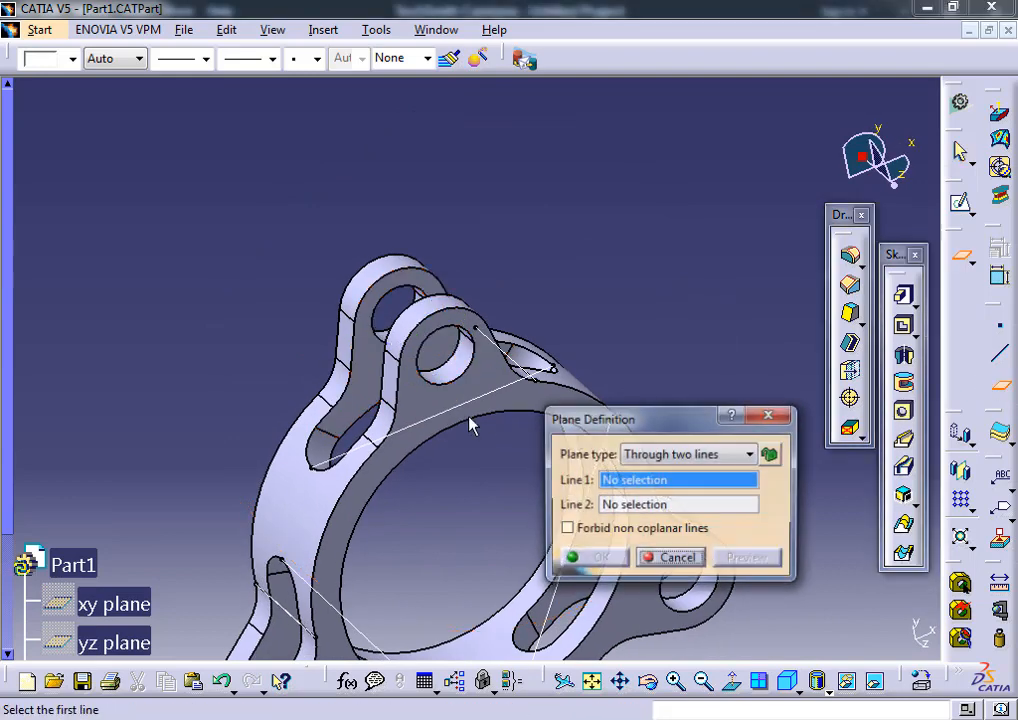
pyautogui.moveTo(401, 460); pyautogui.dragTo(440, 437, button='middle')
pyautogui.click(707, 462)
pyautogui.click(690, 472)
pyautogui.click(460, 464)
pyautogui.click(453, 435)
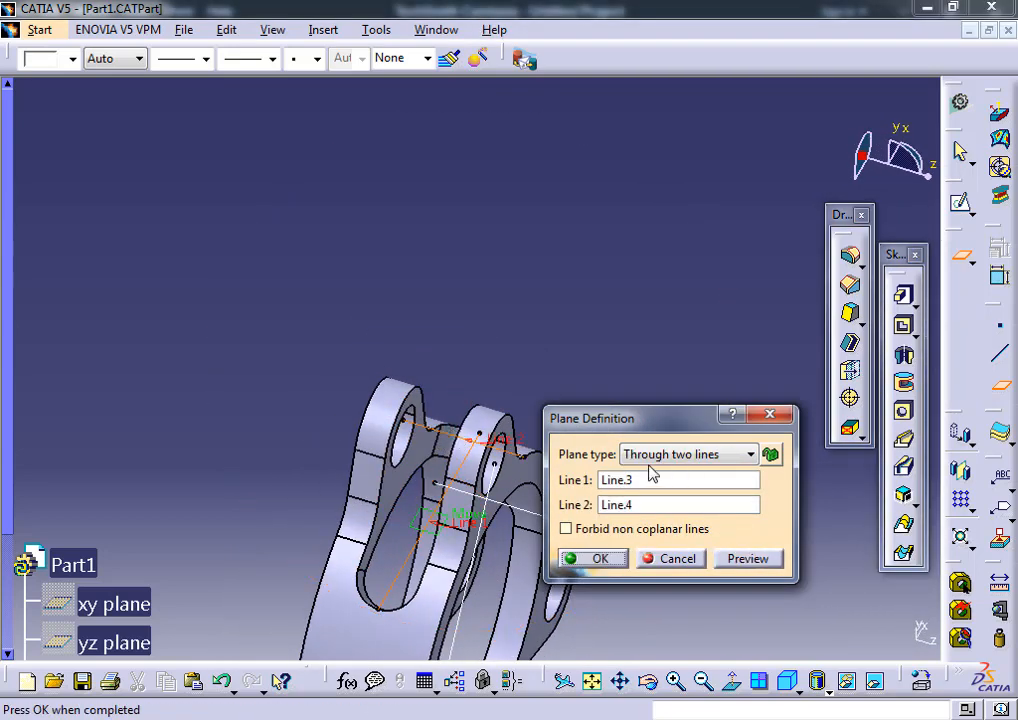
pyautogui.click(601, 559)
# - Create a Through two lines plane at the first lug from its slot end line and thickness line, Line.1 and Line.2
pyautogui.moveTo(601, 559); pyautogui.dragTo(590, 395, button='middle')
pyautogui.click(1000, 384)
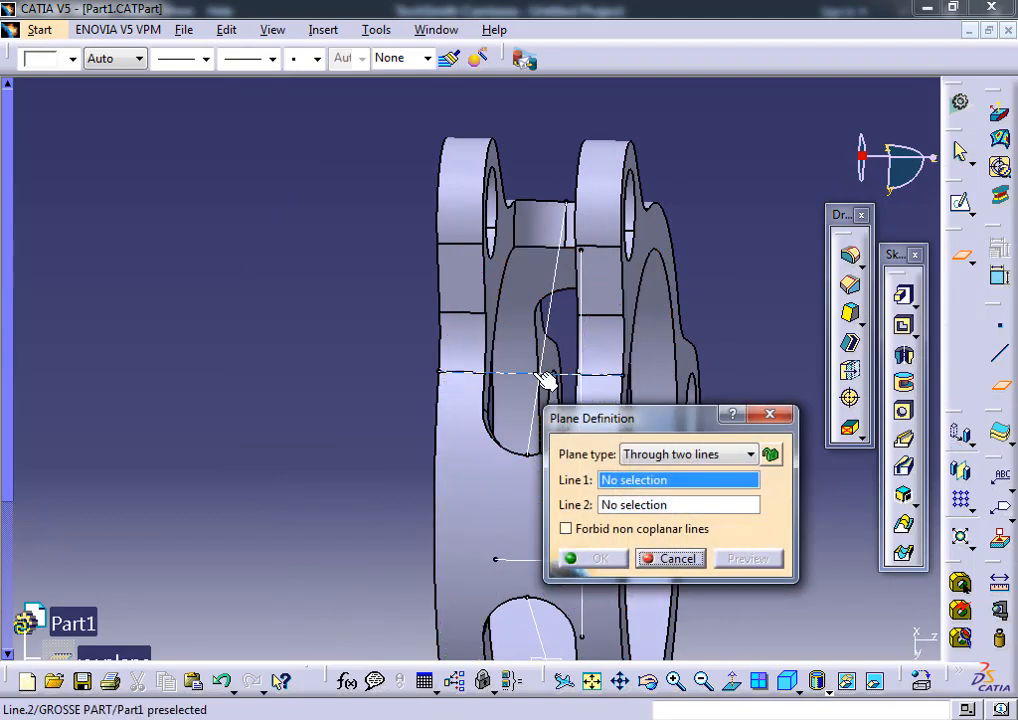
pyautogui.click(549, 375)
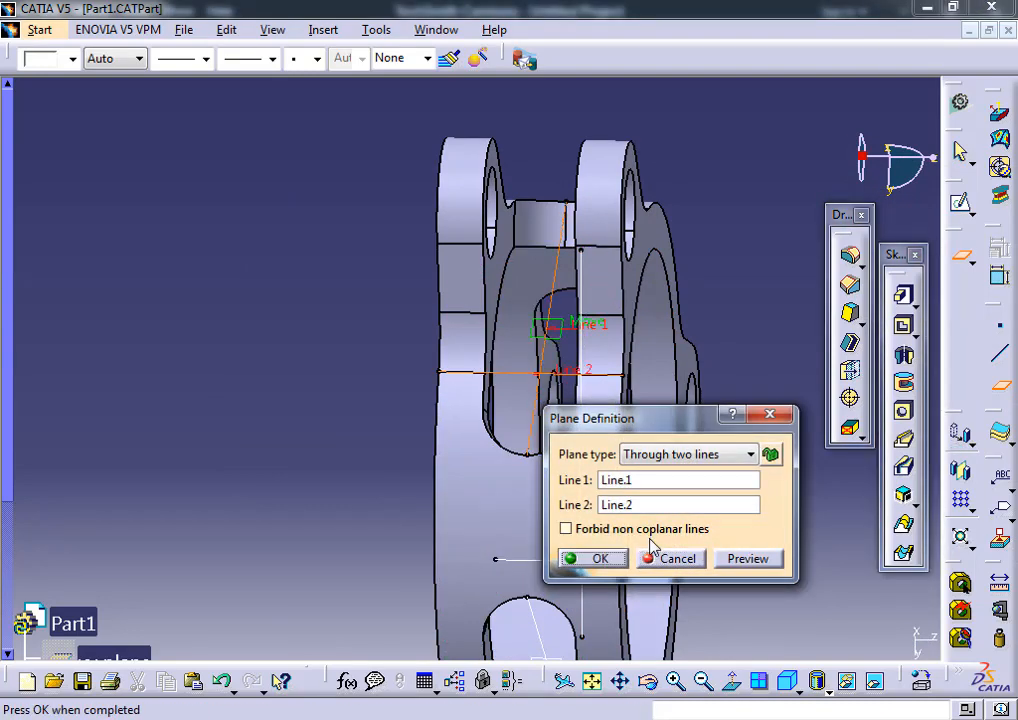
pyautogui.click(613, 559)
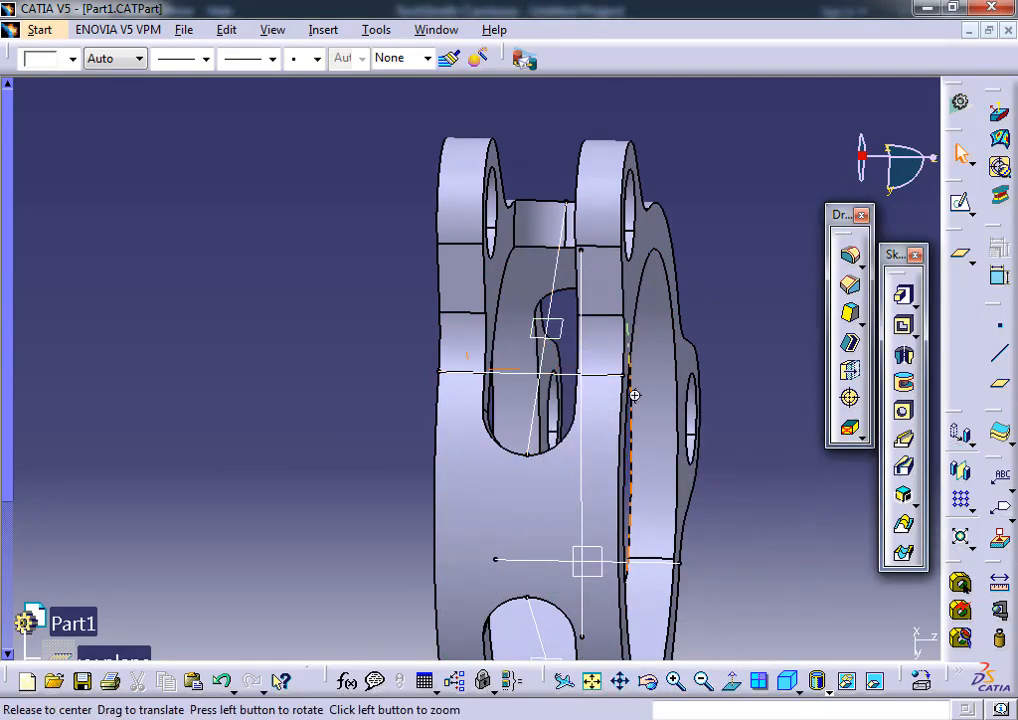
# - Create a plane offset 8 mm from the second lug's slot plane, Plane.2, toward the bore
pyautogui.moveTo(634, 395); pyautogui.dragTo(530, 298, button='middle')
pyautogui.click(1000, 385)
pyautogui.moveTo(472, 359); pyautogui.dragTo(437, 522, button='middle')
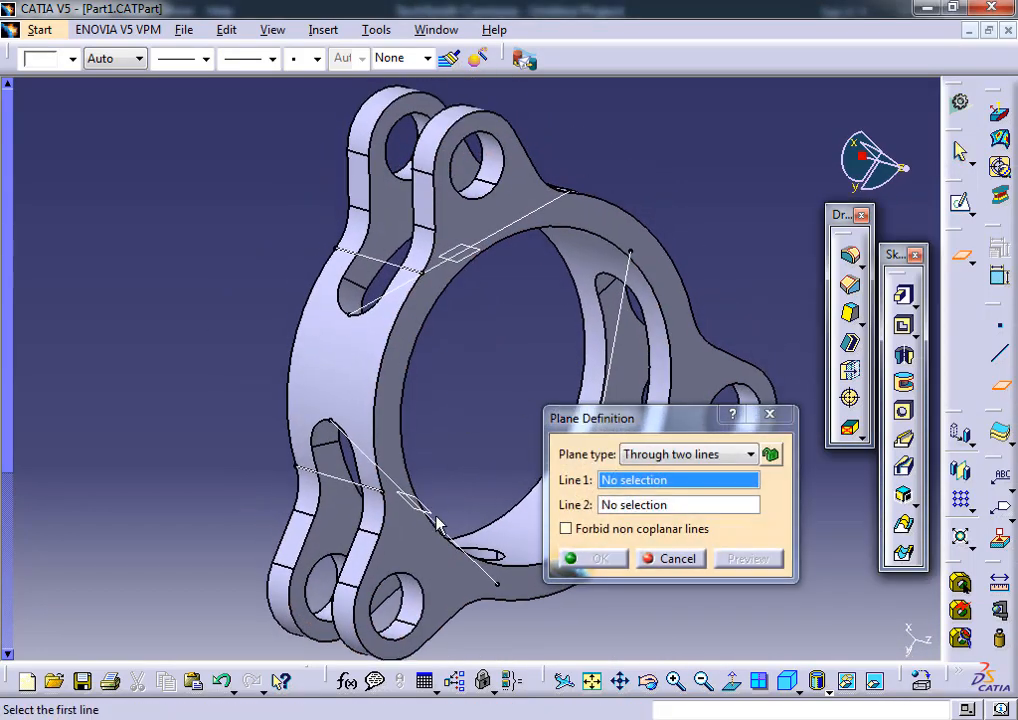
pyautogui.click(432, 512)
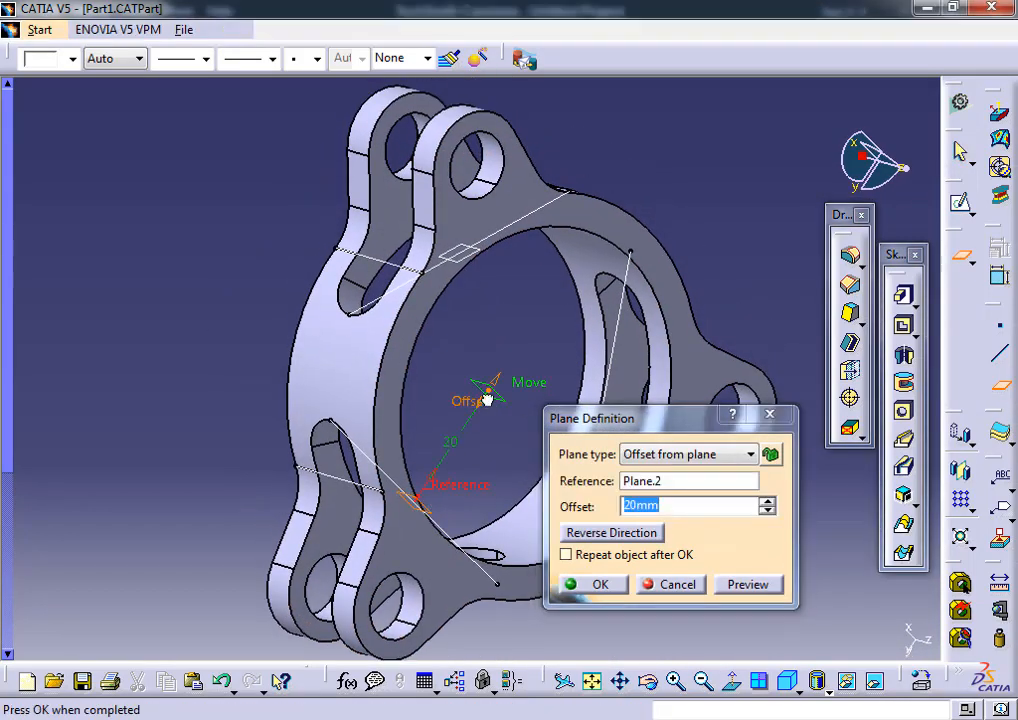
pyautogui.moveTo(486, 418); pyautogui.dragTo(421, 466)
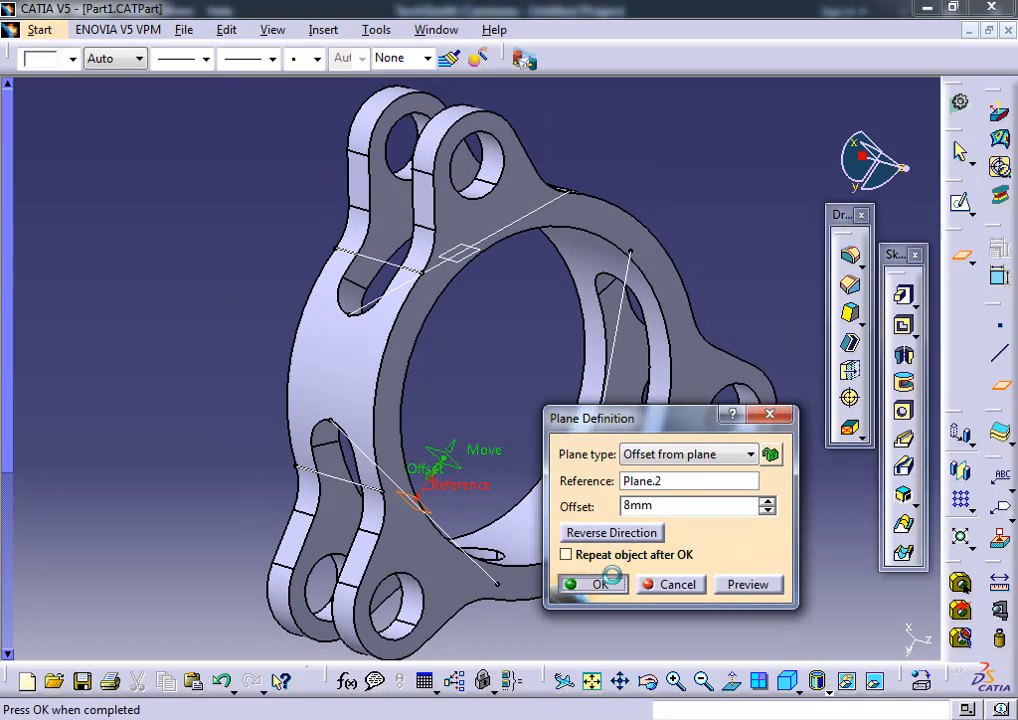
pyautogui.click(600, 584)
# - Create another plane offset from Plane.2, on the outer side of the second lug
pyautogui.click(428, 502)
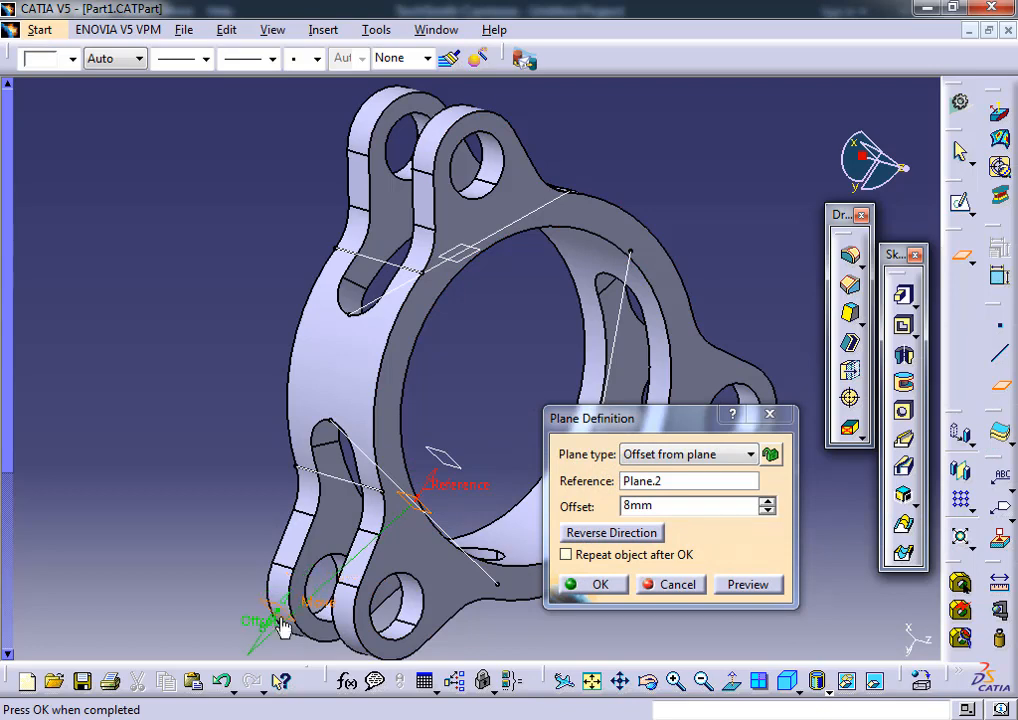
pyautogui.moveTo(283, 627); pyautogui.dragTo(402, 479, button='middle')
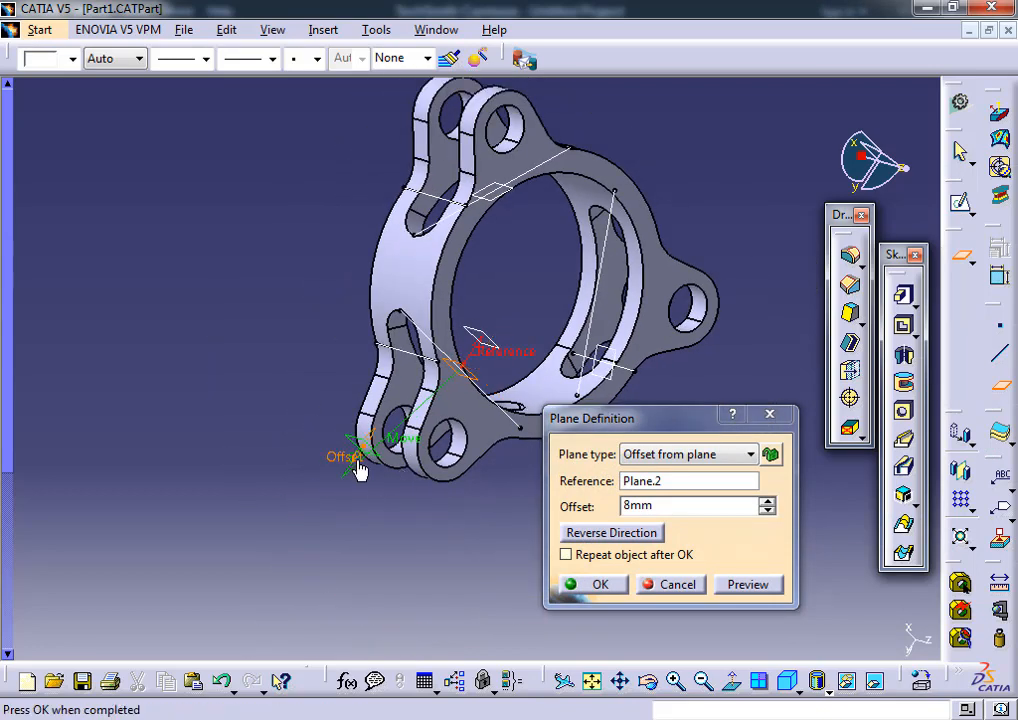
pyautogui.click(600, 586)
# - Delete the stray offset plane lying far outside the part
pyautogui.moveTo(587, 318); pyautogui.dragTo(362, 396, button='middle')
pyautogui.middleClick(205, 456)
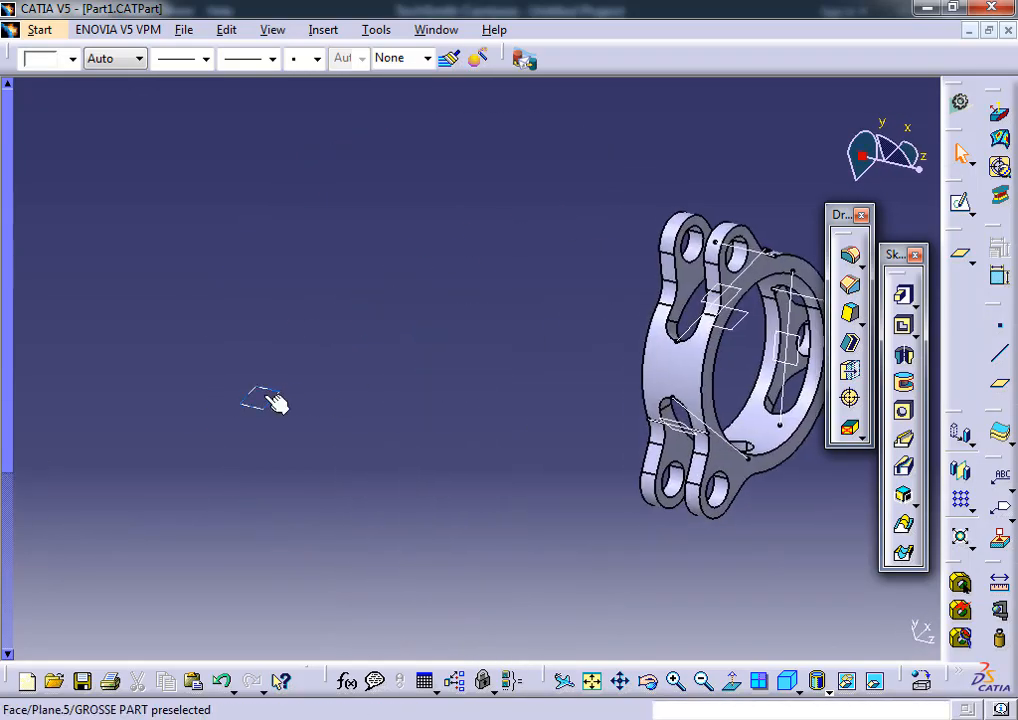
pyautogui.rightClick(277, 402)
pyautogui.click(318, 600)
# - Create a plane offset -32 mm from Plane.2, just beyond the outer end of the second lug
pyautogui.moveTo(408, 490); pyautogui.dragTo(195, 573, button='middle')
pyautogui.moveTo(608, 430); pyautogui.dragTo(533, 370, button='middle')
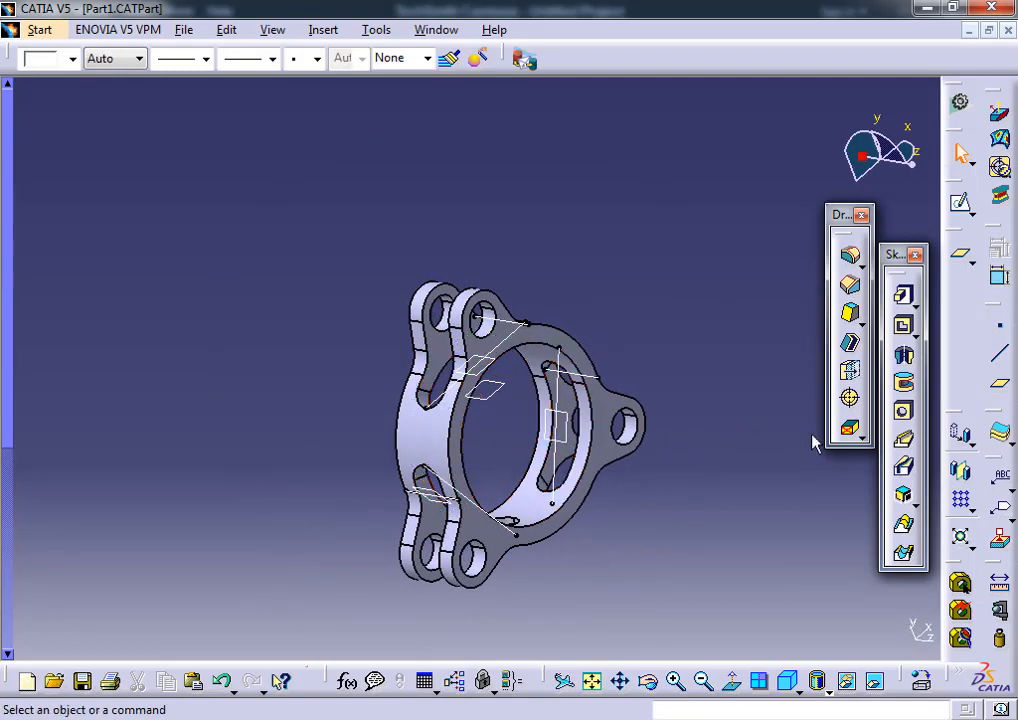
pyautogui.click(1000, 383)
pyautogui.click(488, 378)
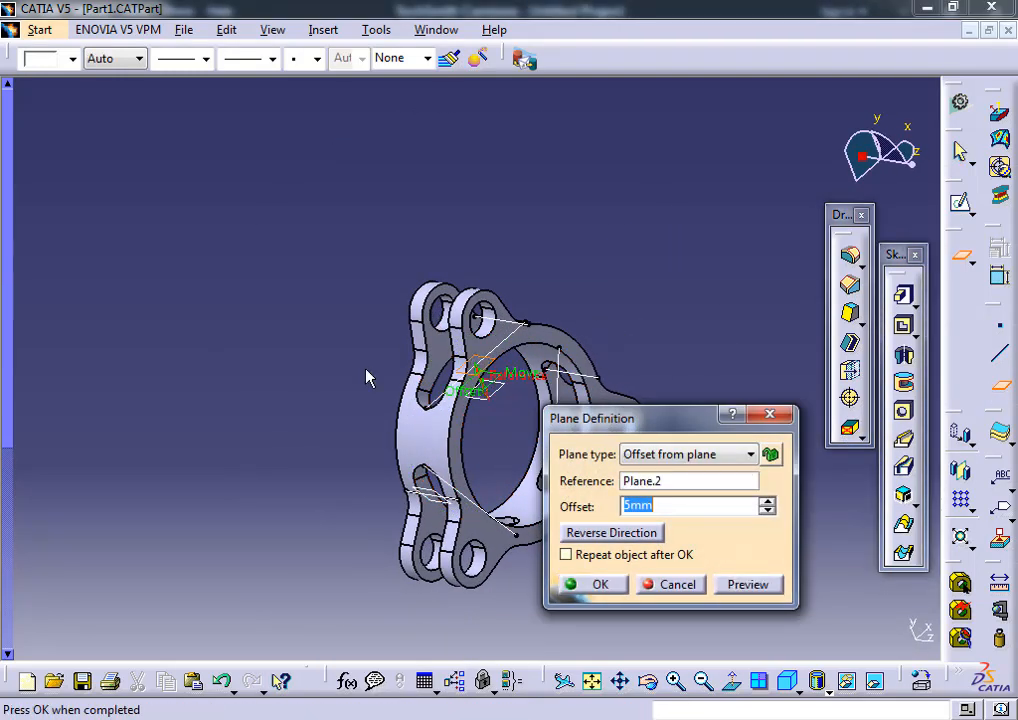
pyautogui.moveTo(488, 400); pyautogui.dragTo(445, 299)
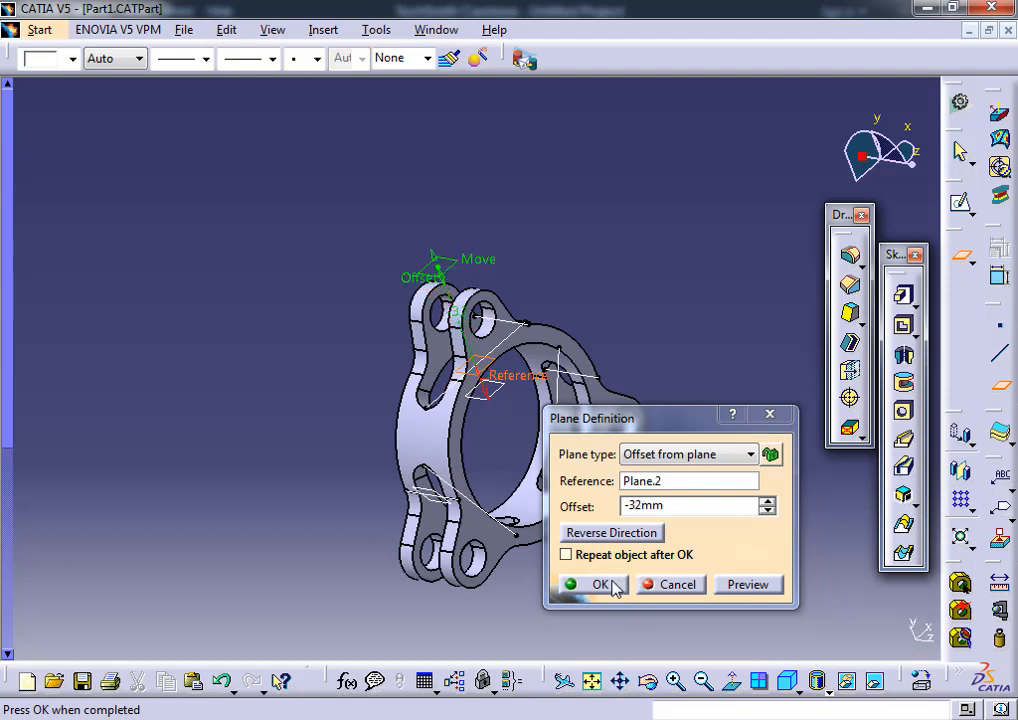
pyautogui.click(614, 589)
# - Create a plane offset -32 mm from the first lug's slot plane, Plane.3
pyautogui.moveTo(677, 350); pyautogui.dragTo(340, 405, button='middle')
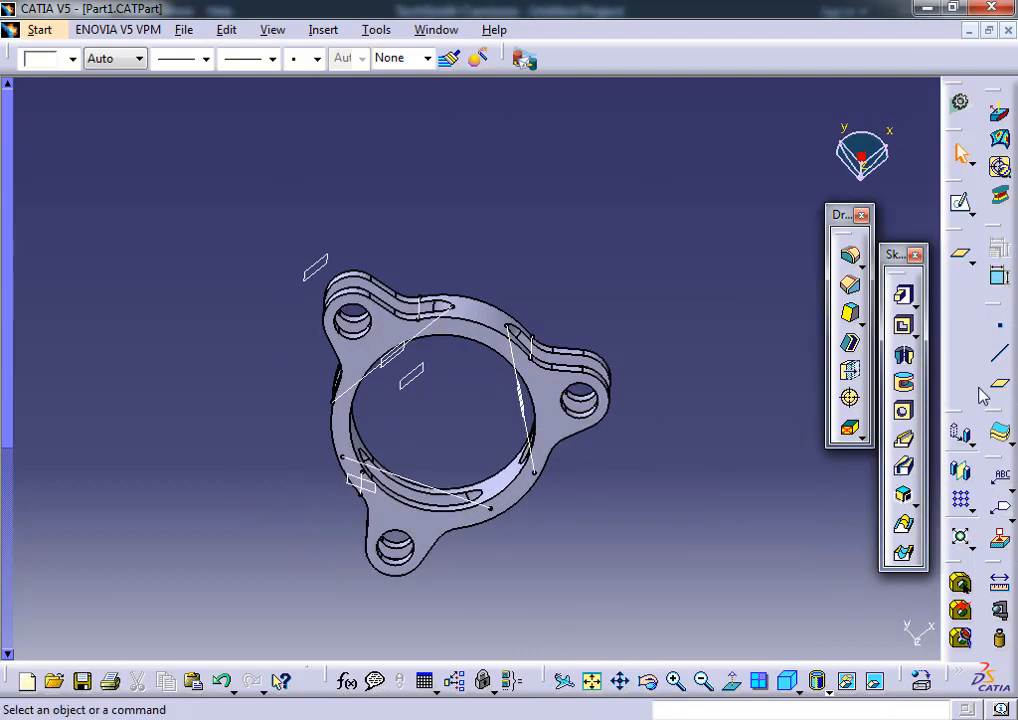
pyautogui.click(1000, 383)
pyautogui.moveTo(463, 438); pyautogui.dragTo(492, 410, button='middle')
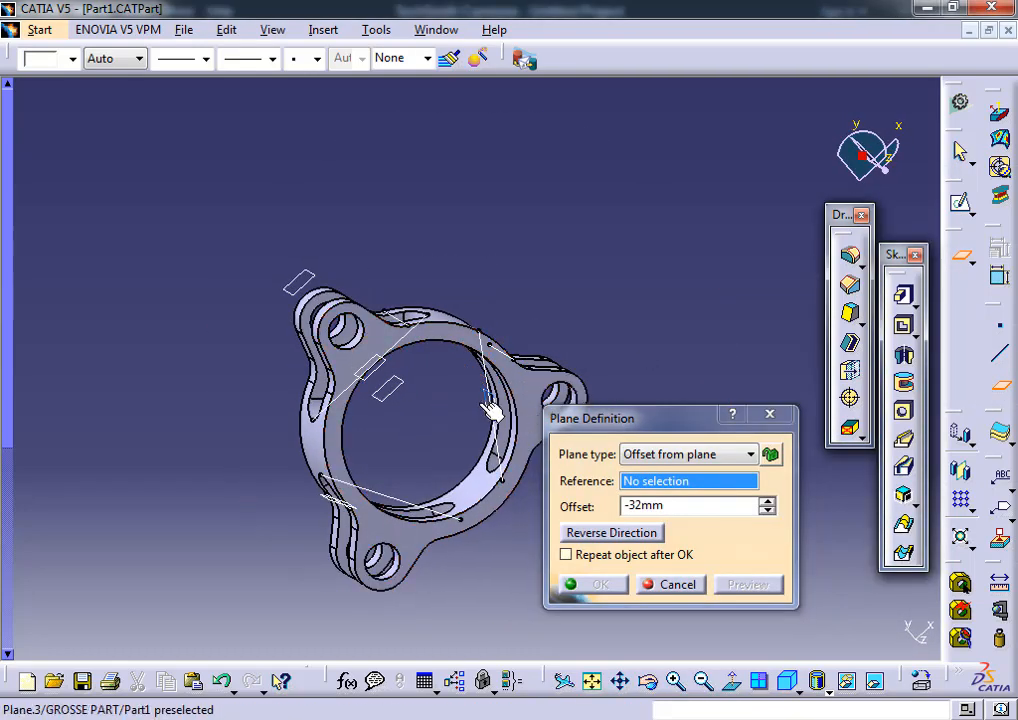
pyautogui.click(492, 410)
pyautogui.click(608, 590)
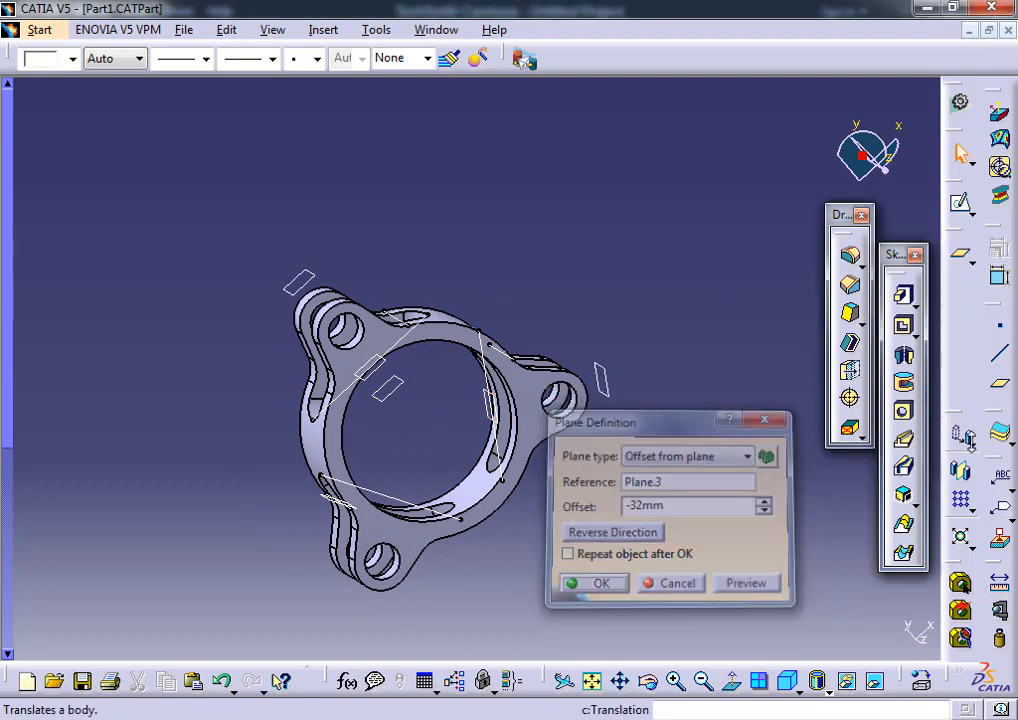
pyautogui.click(1001, 389)
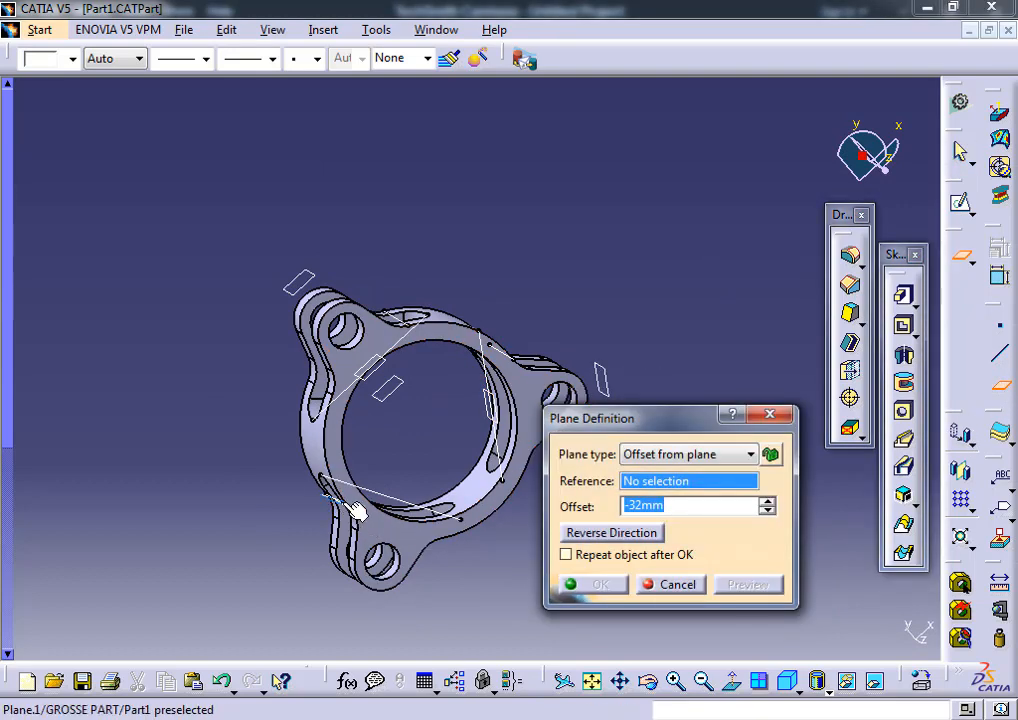
pyautogui.moveTo(355, 512); pyautogui.dragTo(428, 387, button='middle')
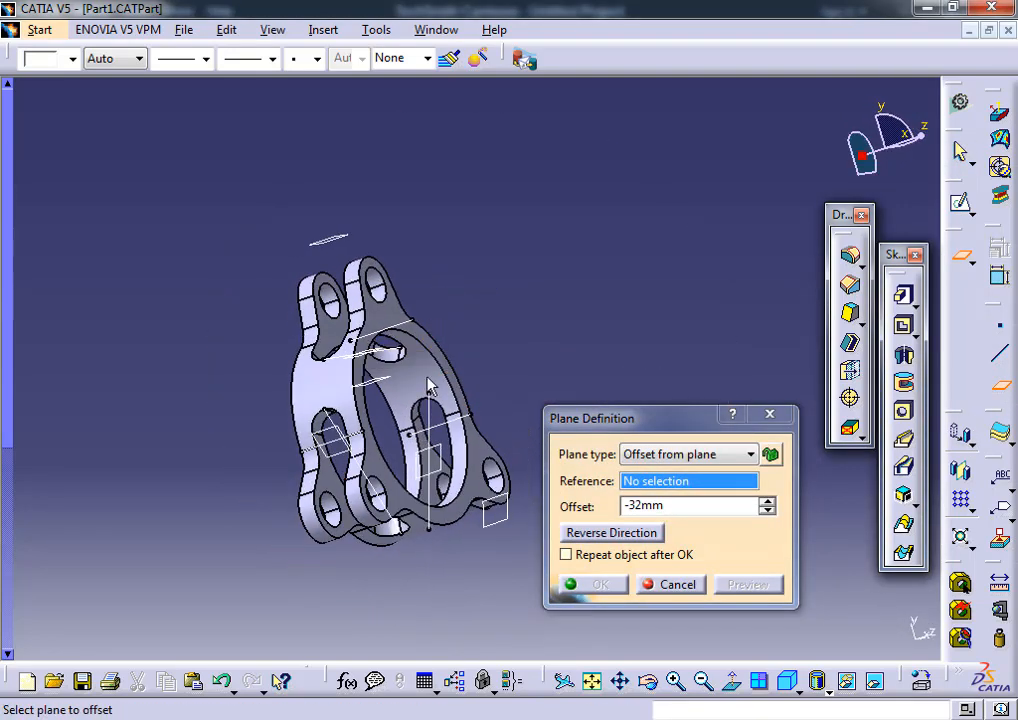
pyautogui.click(340, 440)
pyautogui.moveTo(379, 383); pyautogui.dragTo(307, 487)
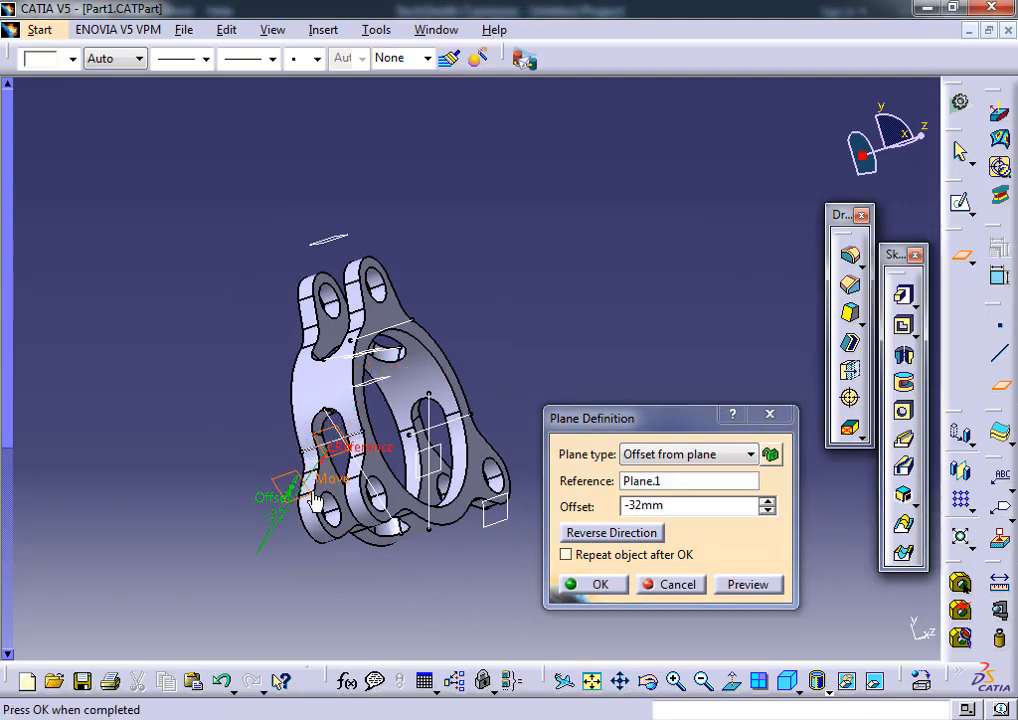
pyautogui.moveTo(313, 500); pyautogui.dragTo(268, 364, button='middle')
pyautogui.click(670, 590)
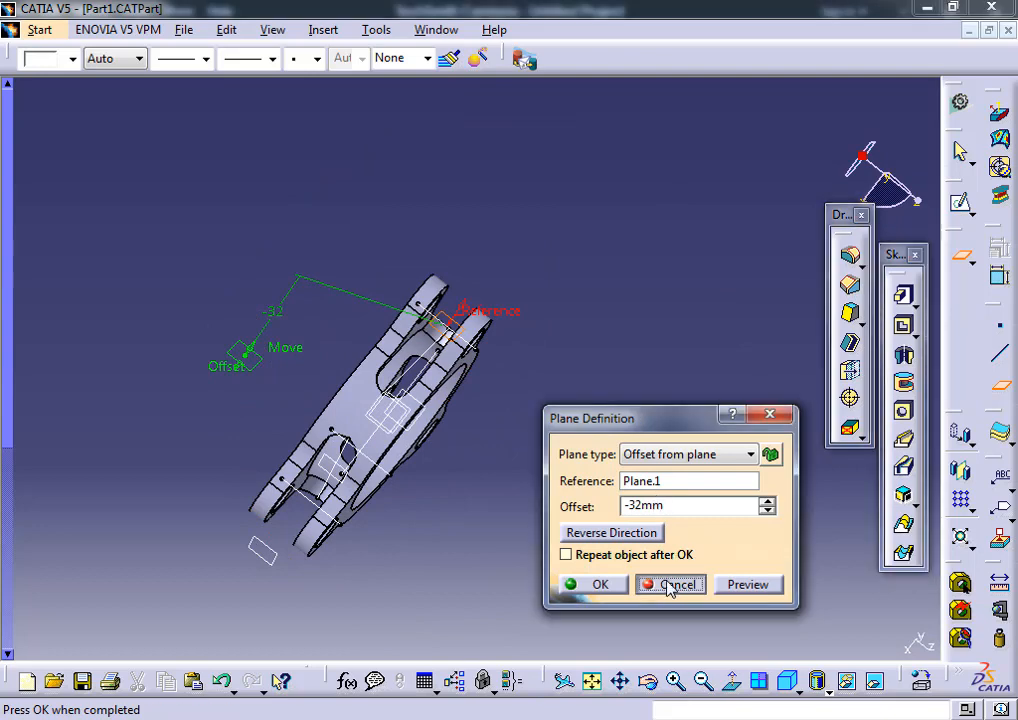
# - Create a plane offset 27 mm from Plane.1, just beyond the outer end of the third lug
pyautogui.moveTo(498, 448); pyautogui.dragTo(282, 312, button='middle')
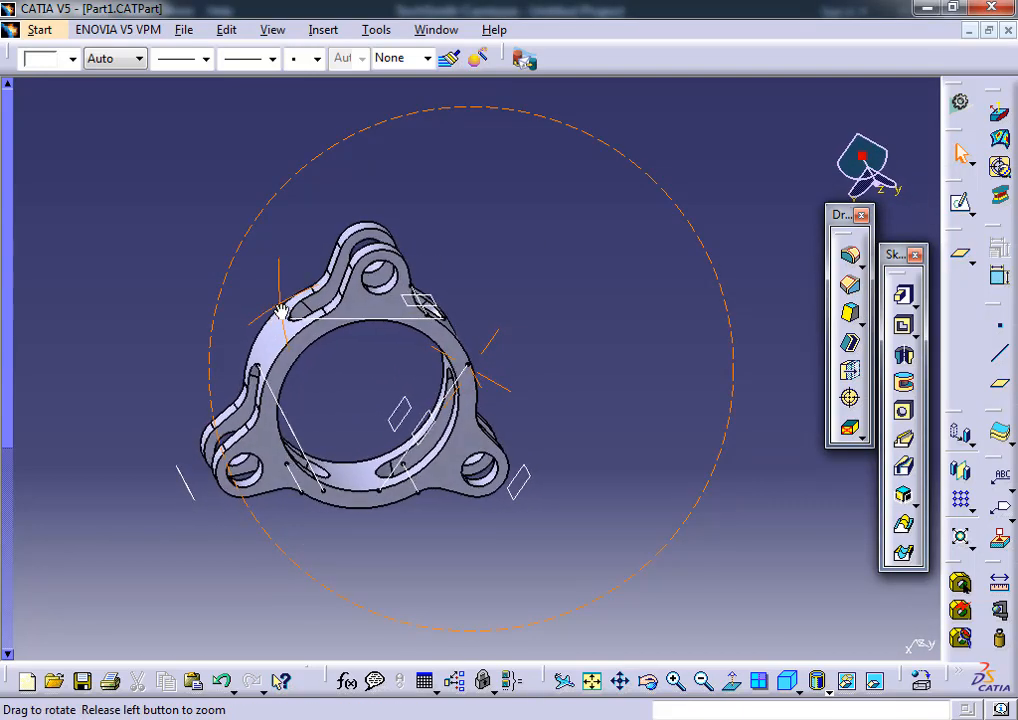
pyautogui.click(998, 383)
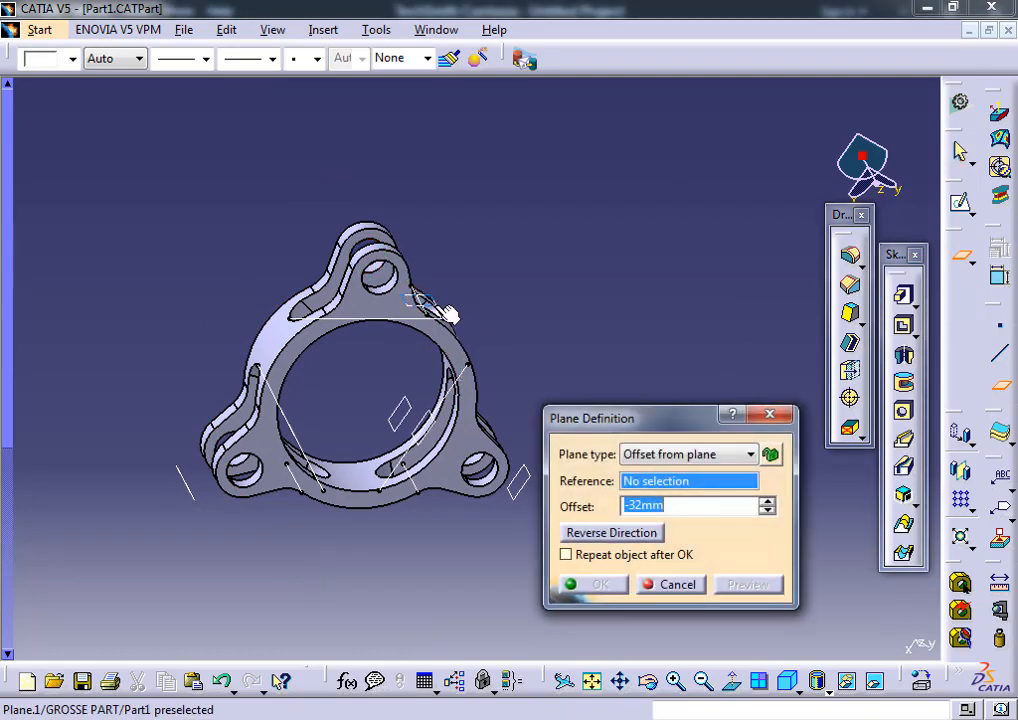
pyautogui.moveTo(418, 445); pyautogui.dragTo(391, 305)
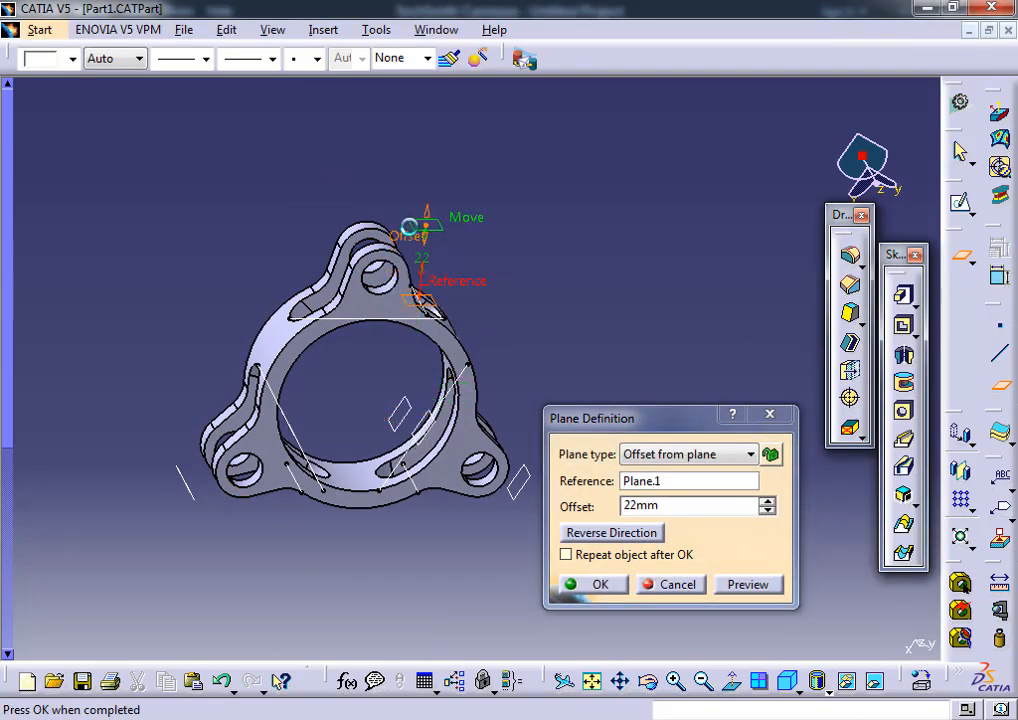
pyautogui.click(591, 585)
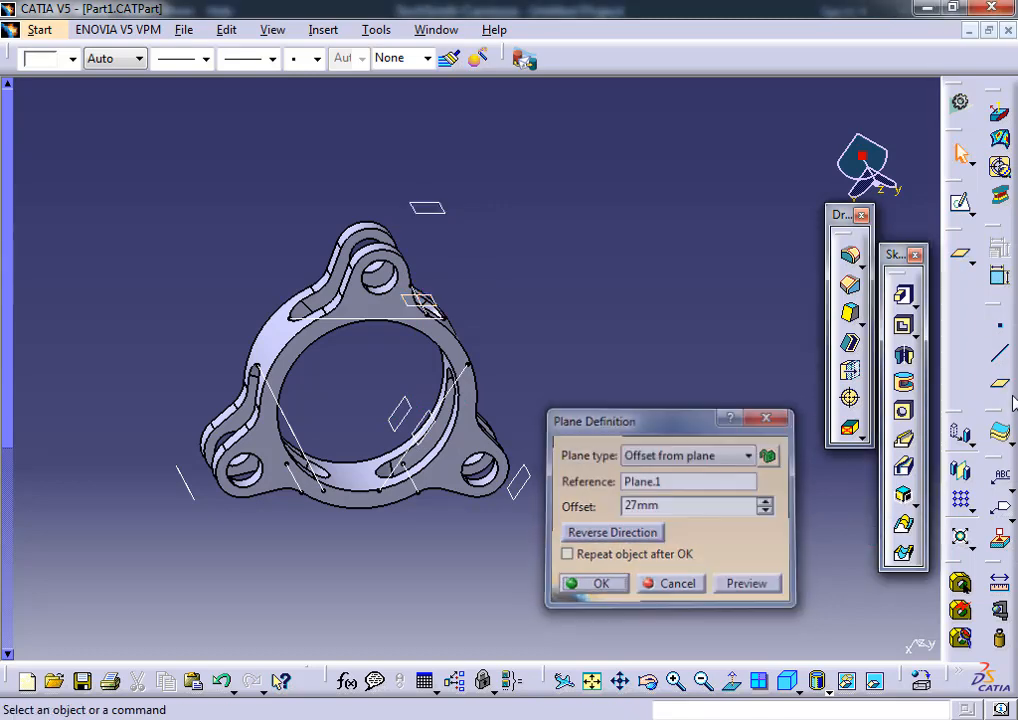
pyautogui.click(448, 314)
pyautogui.moveTo(430, 210); pyautogui.dragTo(390, 334)
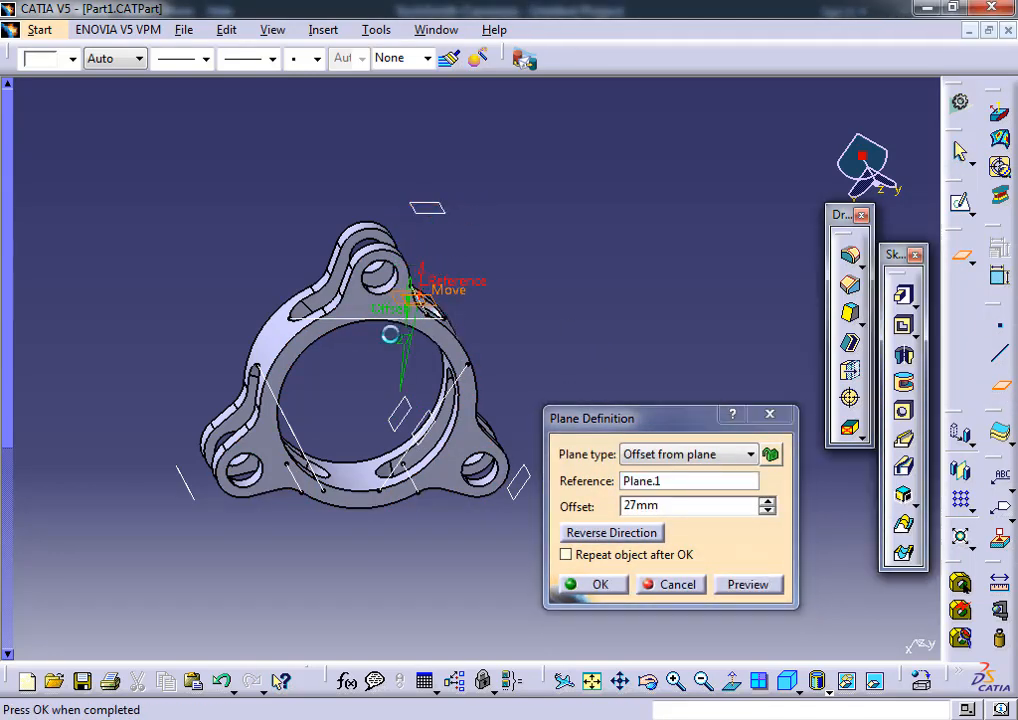
pyautogui.moveTo(385, 345); pyautogui.dragTo(336, 262, button='middle')
pyautogui.click(687, 576)
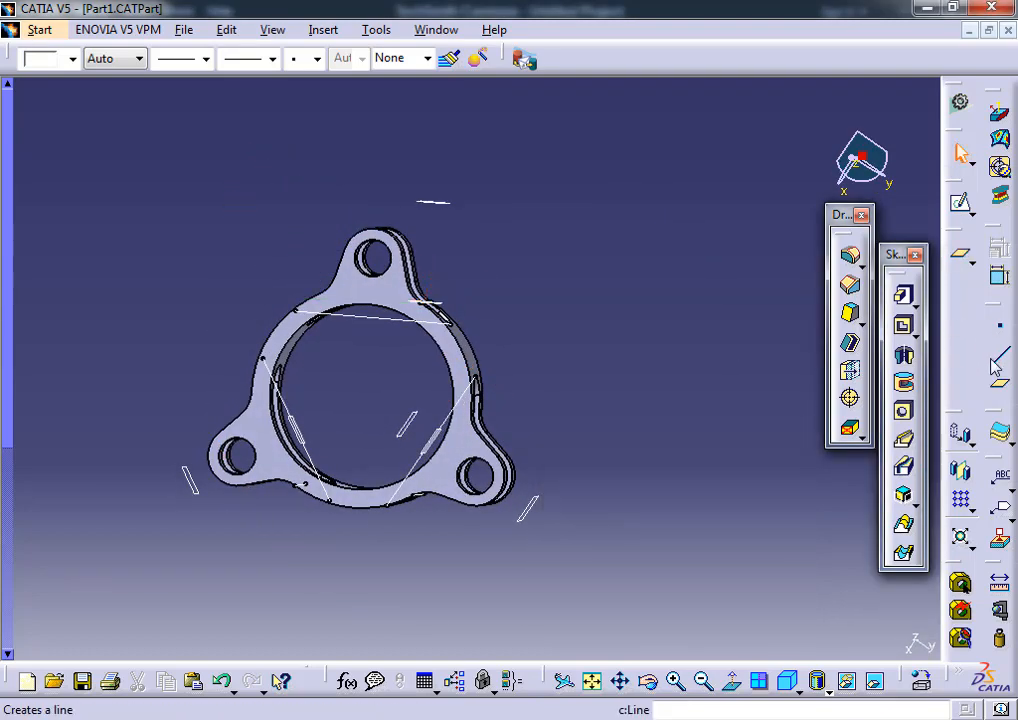
# - Create a plane offset inward from Plane.1, inside the ring opening below the third lug's slot plane
pyautogui.click(452, 316)
pyautogui.moveTo(437, 237); pyautogui.dragTo(434, 276)
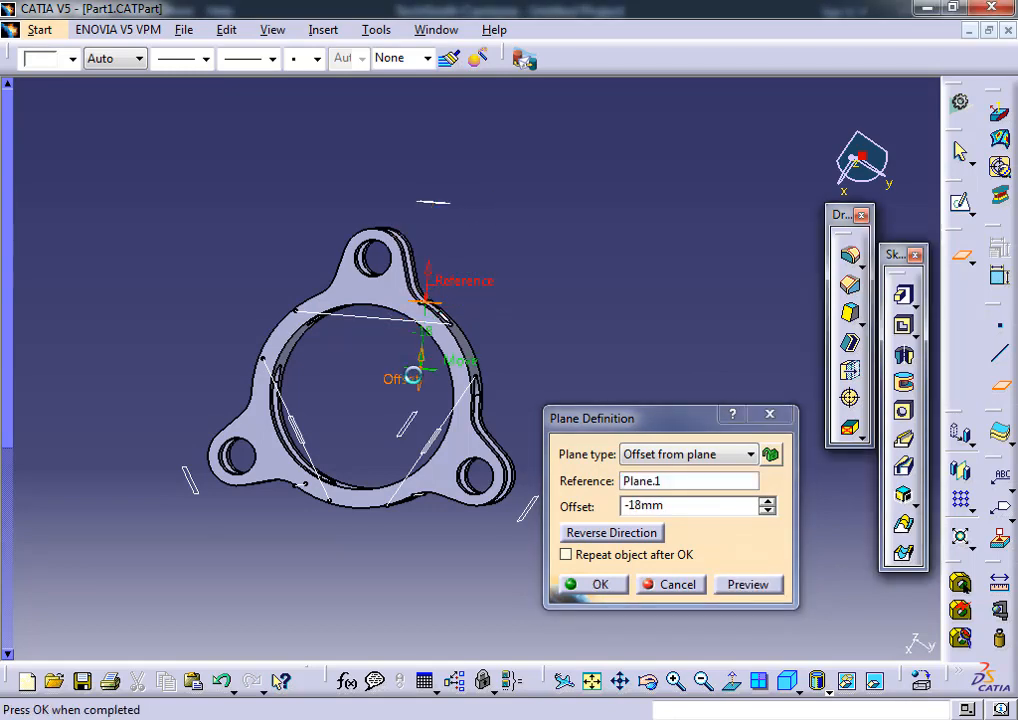
pyautogui.moveTo(354, 413); pyautogui.dragTo(500, 478, button='middle')
pyautogui.click(600, 584)
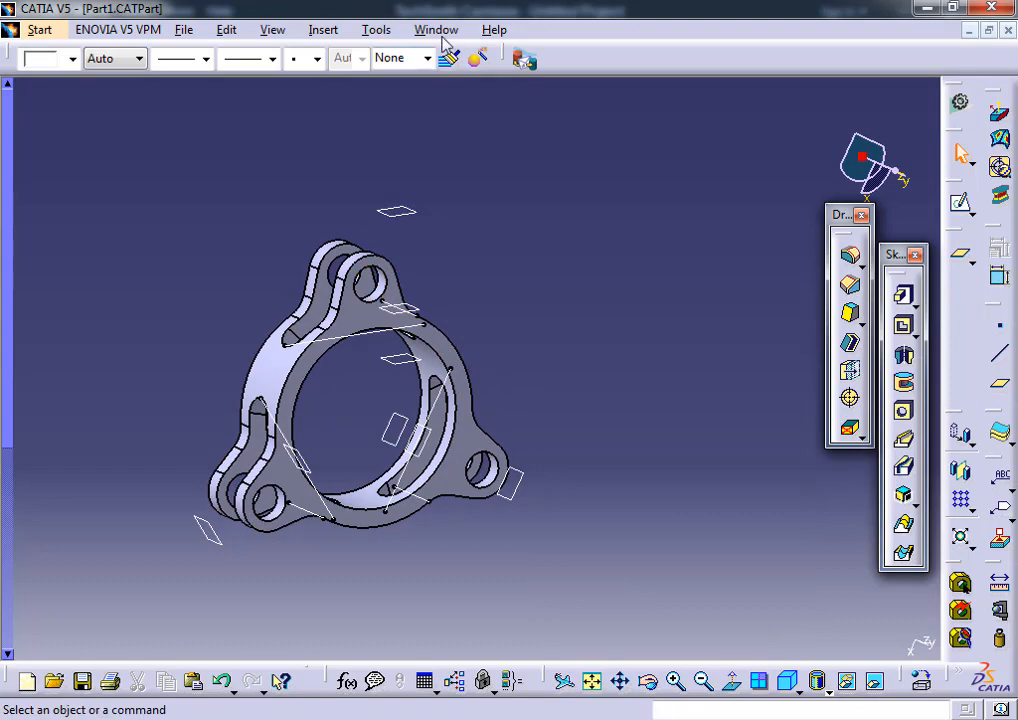
# - Switch to the Process1 machining setup and add another Pocketing operation after Pocketing.4 under the T4 End Mill D 5 tool change
pyautogui.click(441, 32)
pyautogui.click(461, 182)
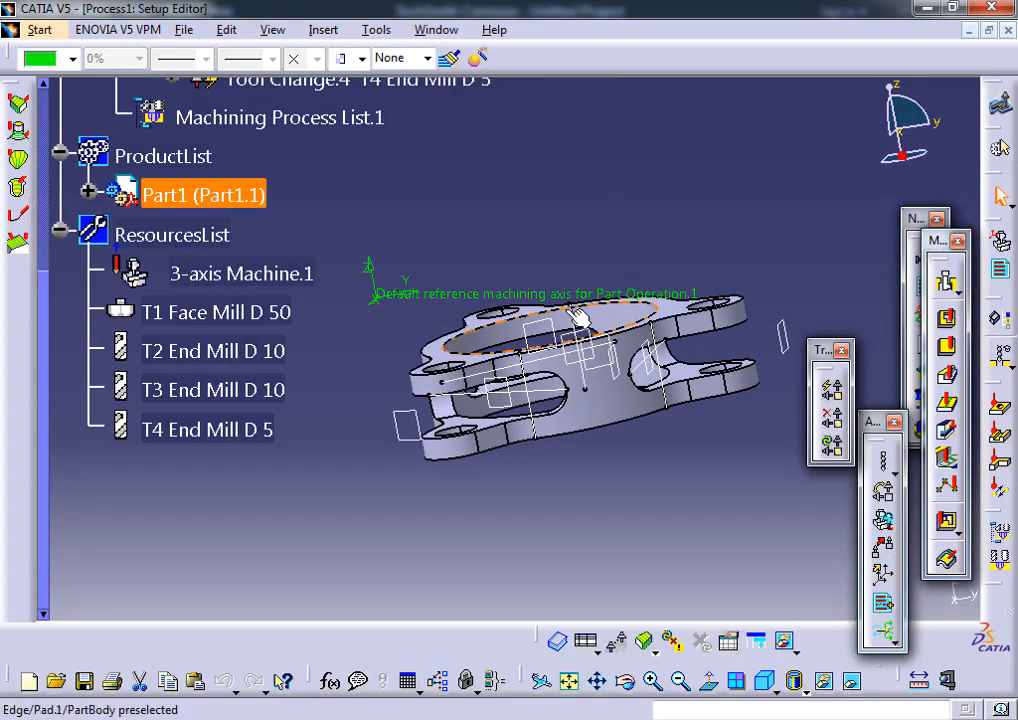
pyautogui.moveTo(578, 316); pyautogui.dragTo(628, 336, button='middle')
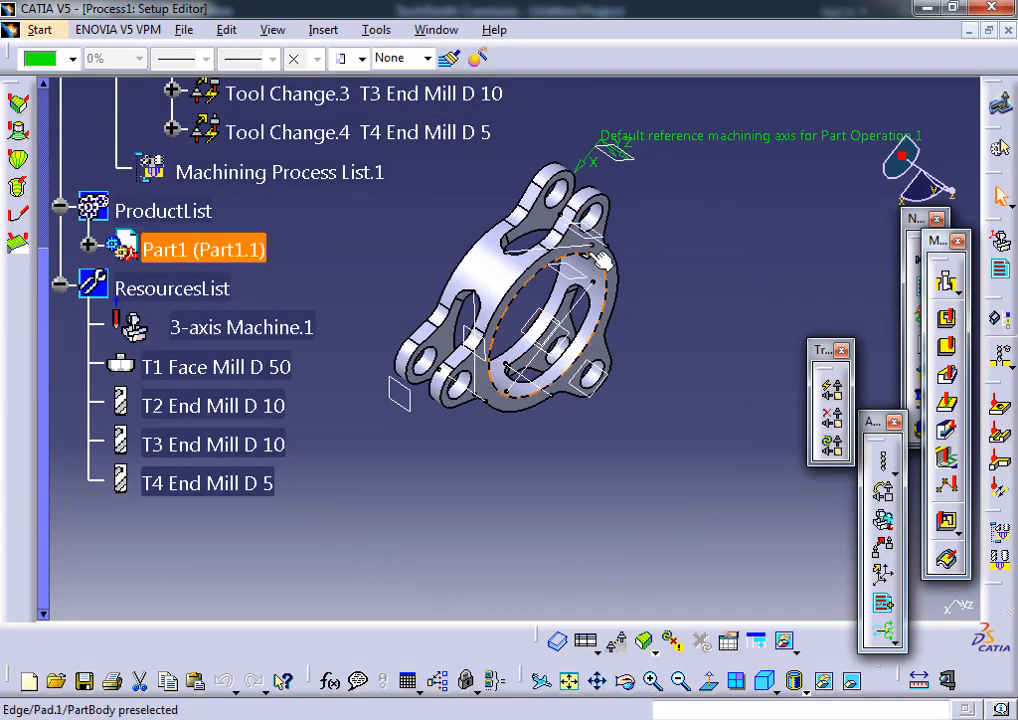
pyautogui.moveTo(648, 284); pyautogui.dragTo(677, 181, button='middle')
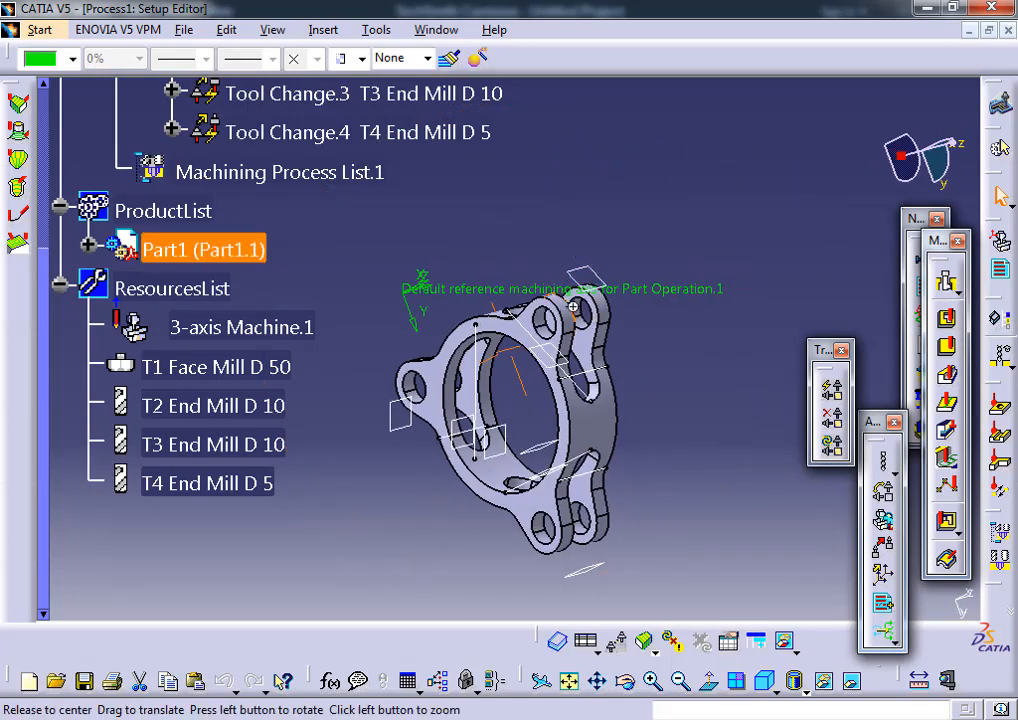
pyautogui.moveTo(572, 307); pyautogui.dragTo(543, 352, button='middle')
pyautogui.scroll(1, 523, 217)
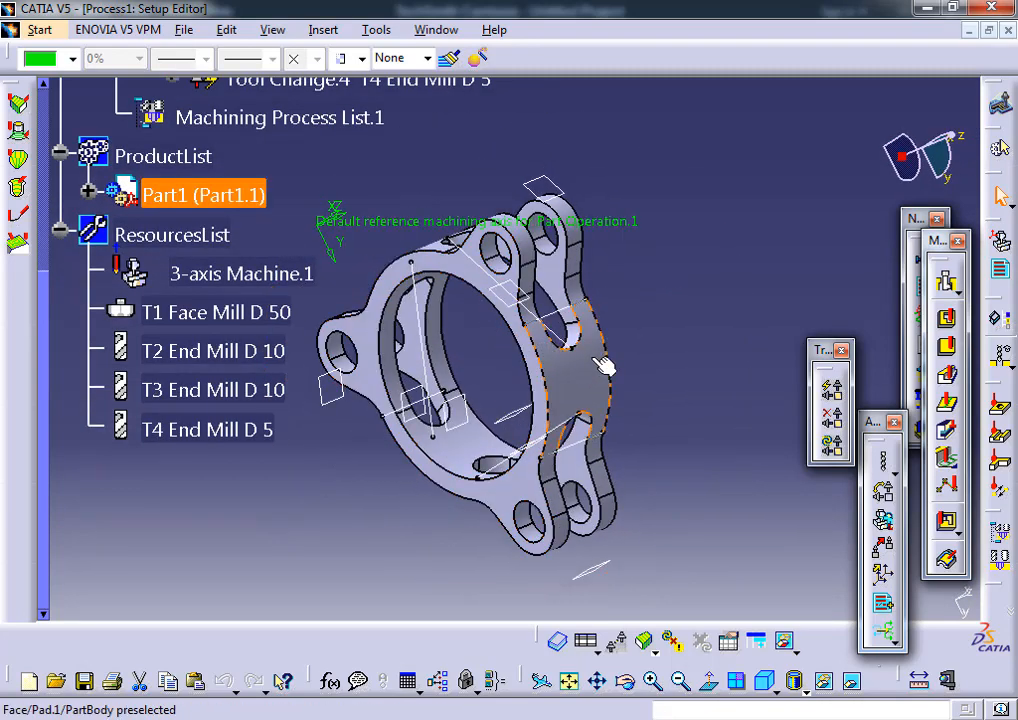
pyautogui.moveTo(604, 366); pyautogui.dragTo(640, 362, button='middle')
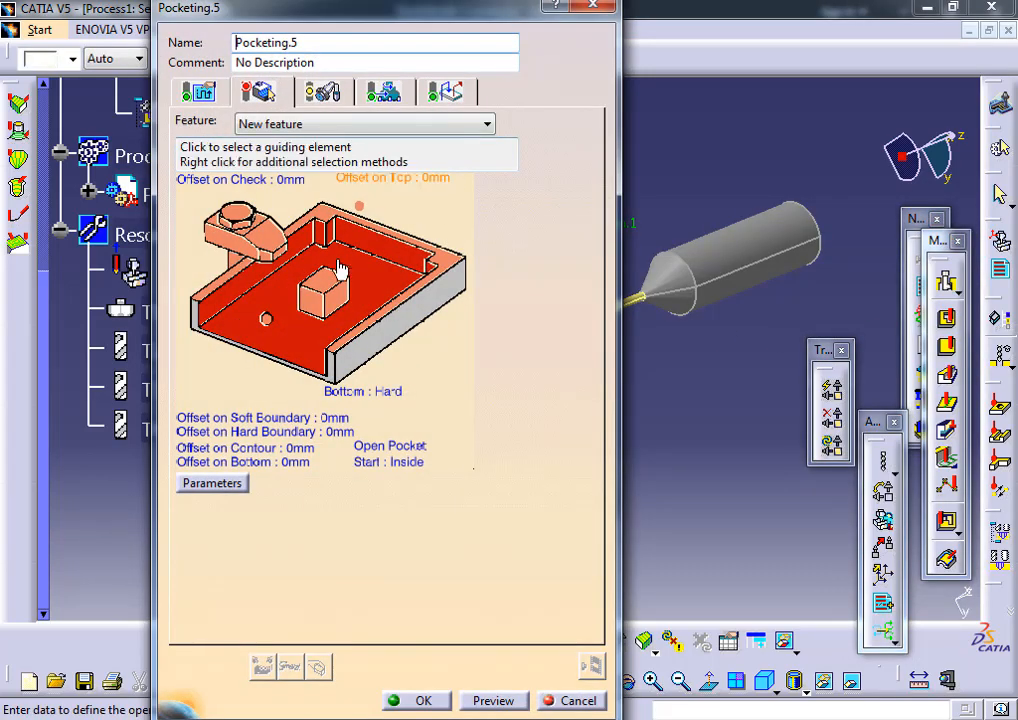
# - Define the pocket's bottom with the slot plane of the first lug, the one without an inner offset plane
pyautogui.click(308, 349)
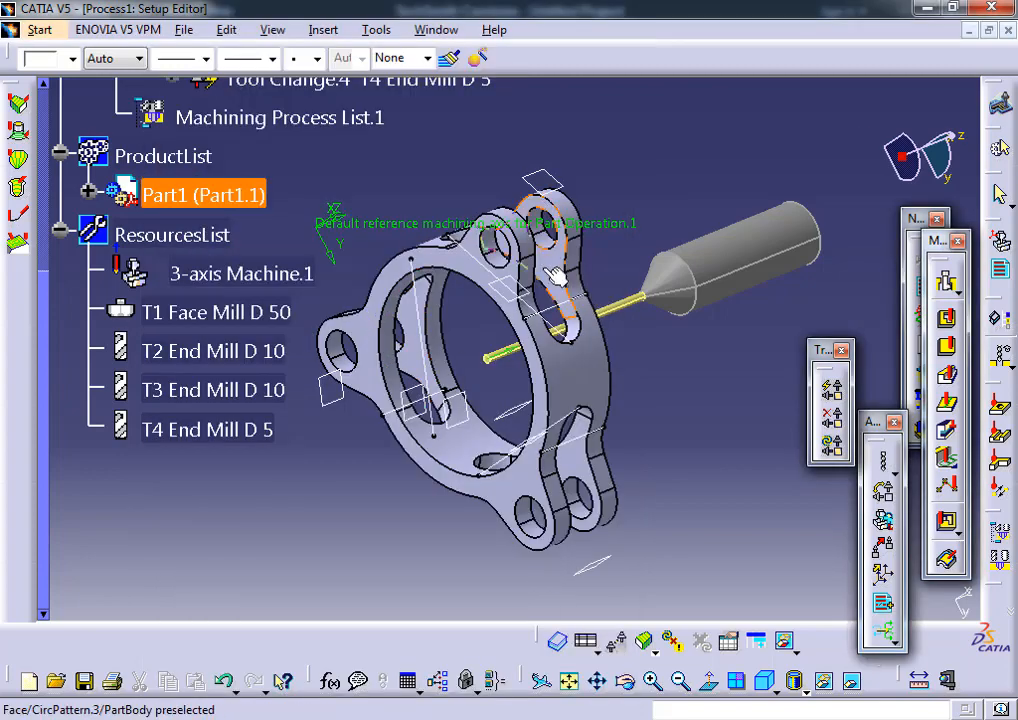
pyautogui.moveTo(556, 278); pyautogui.dragTo(592, 192, button='middle')
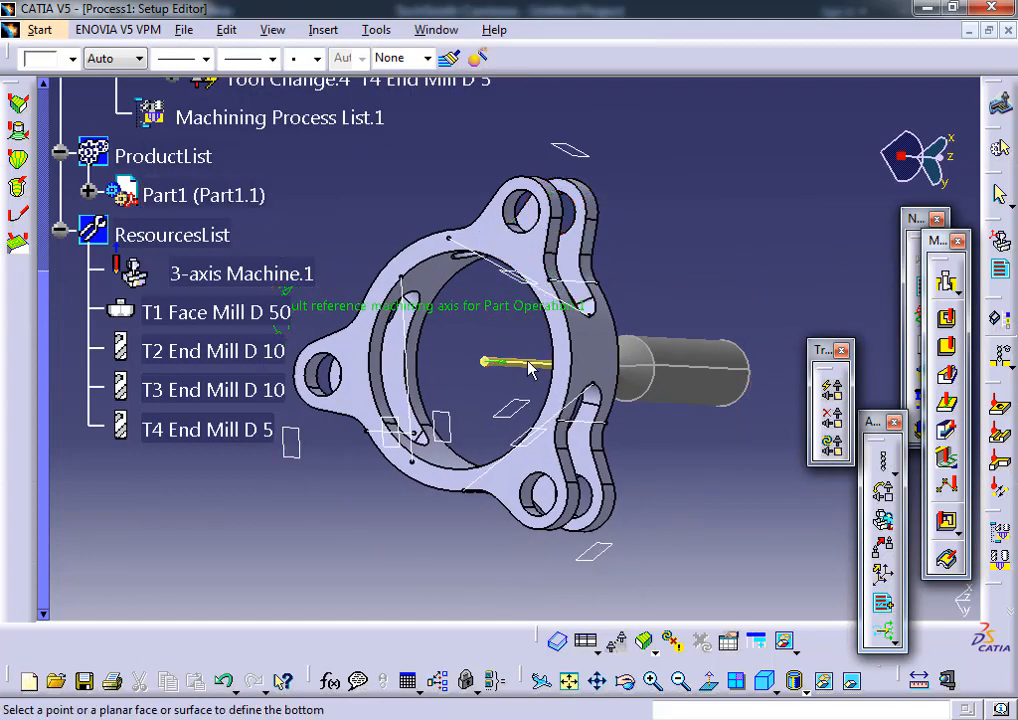
pyautogui.moveTo(529, 368); pyautogui.dragTo(405, 305, button='middle')
pyautogui.moveTo(382, 385); pyautogui.dragTo(622, 476, button='middle')
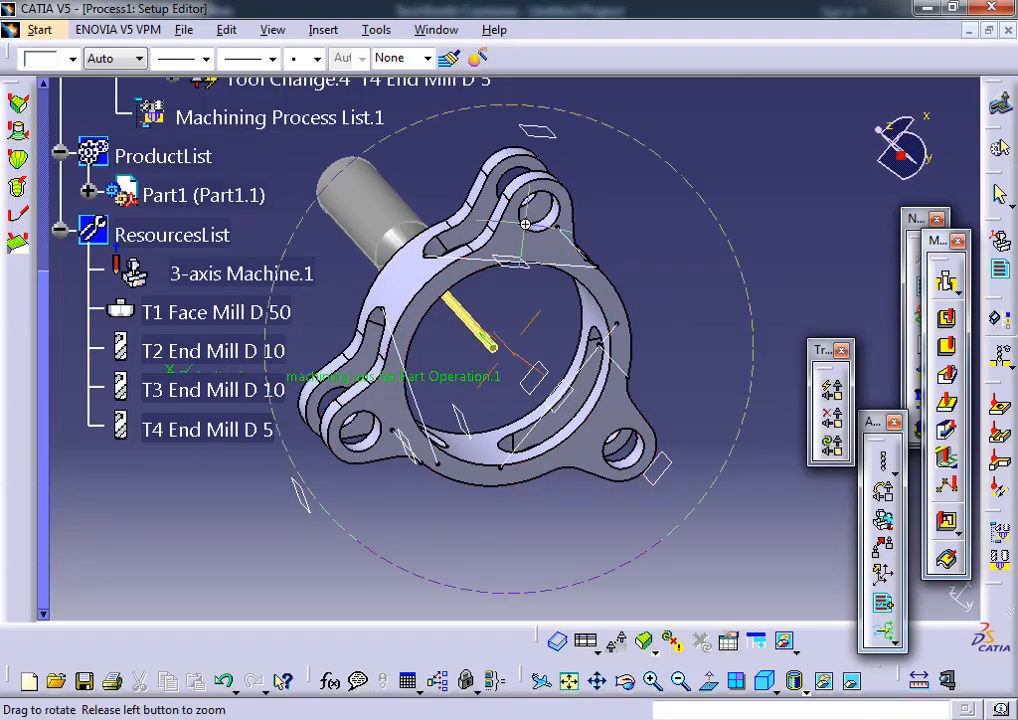
pyautogui.moveTo(525, 224); pyautogui.dragTo(440, 160, button='middle')
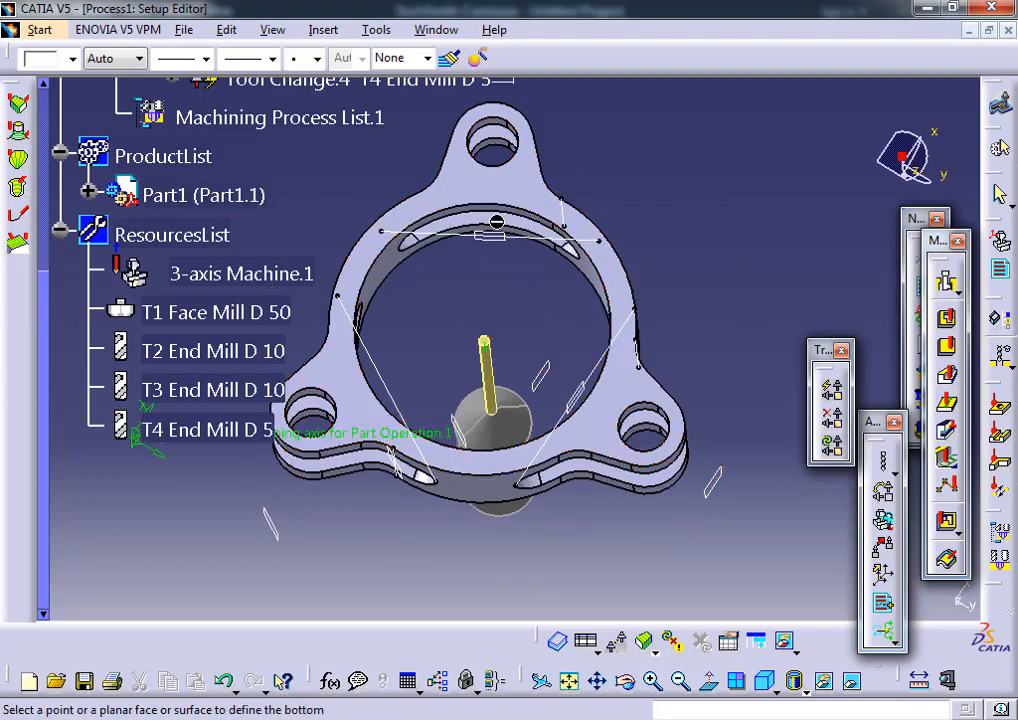
pyautogui.click(502, 236)
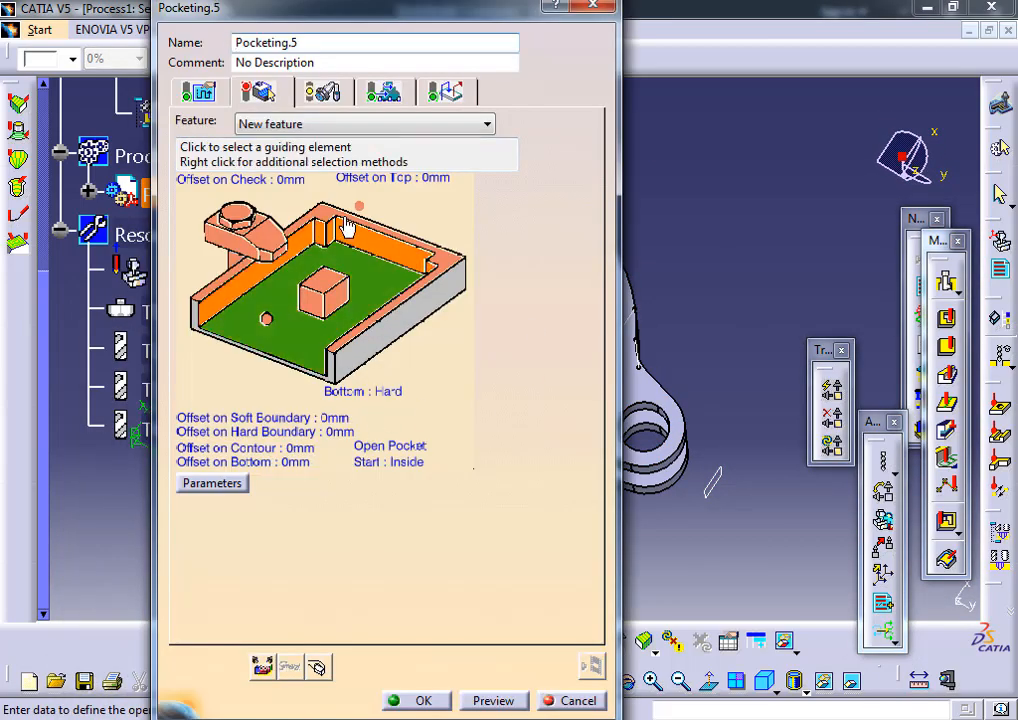
# - Define the pocket's top with the offset plane just beyond the outer end of the same lug
pyautogui.click(323, 218)
pyautogui.moveTo(566, 218); pyautogui.dragTo(466, 298, button='middle')
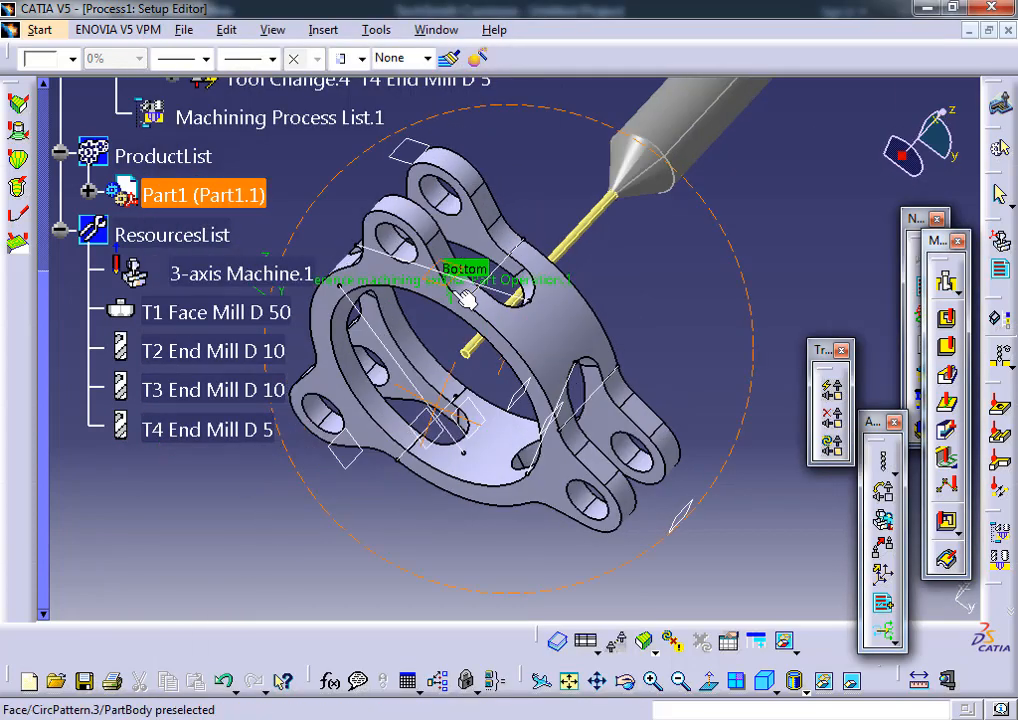
pyautogui.click(410, 151)
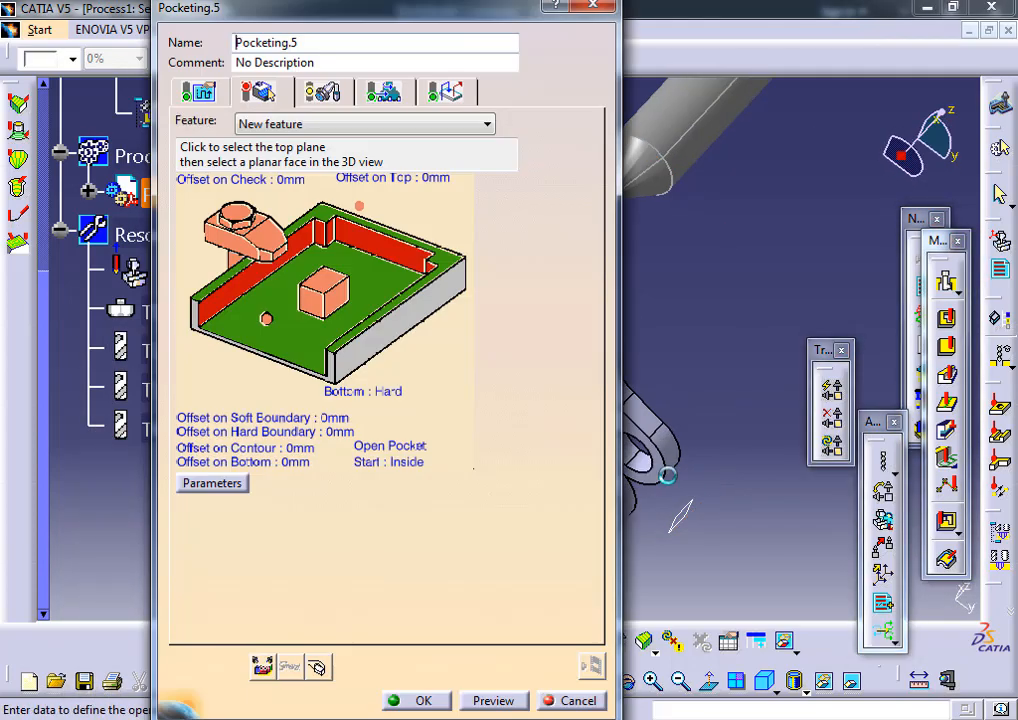
# - Select the closed slot contour around the lug opening as the pocket's guiding elements, and accept the pocketing operation
pyautogui.click(307, 246)
pyautogui.moveTo(393, 218); pyautogui.dragTo(568, 330, button='middle')
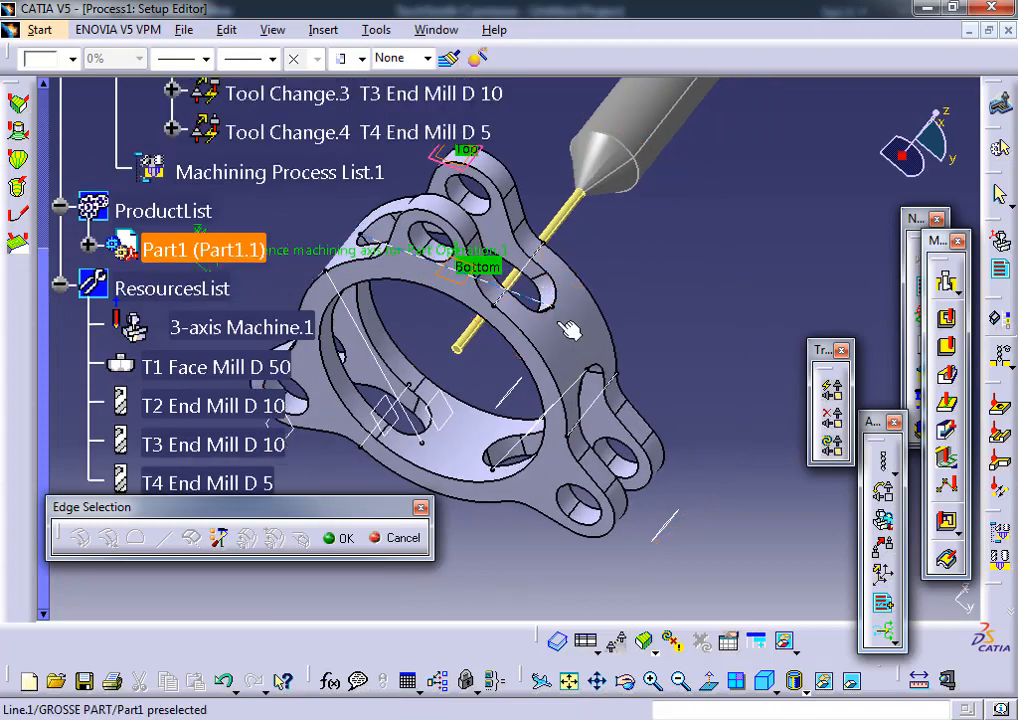
pyautogui.moveTo(505, 272); pyautogui.dragTo(632, 466, button='middle')
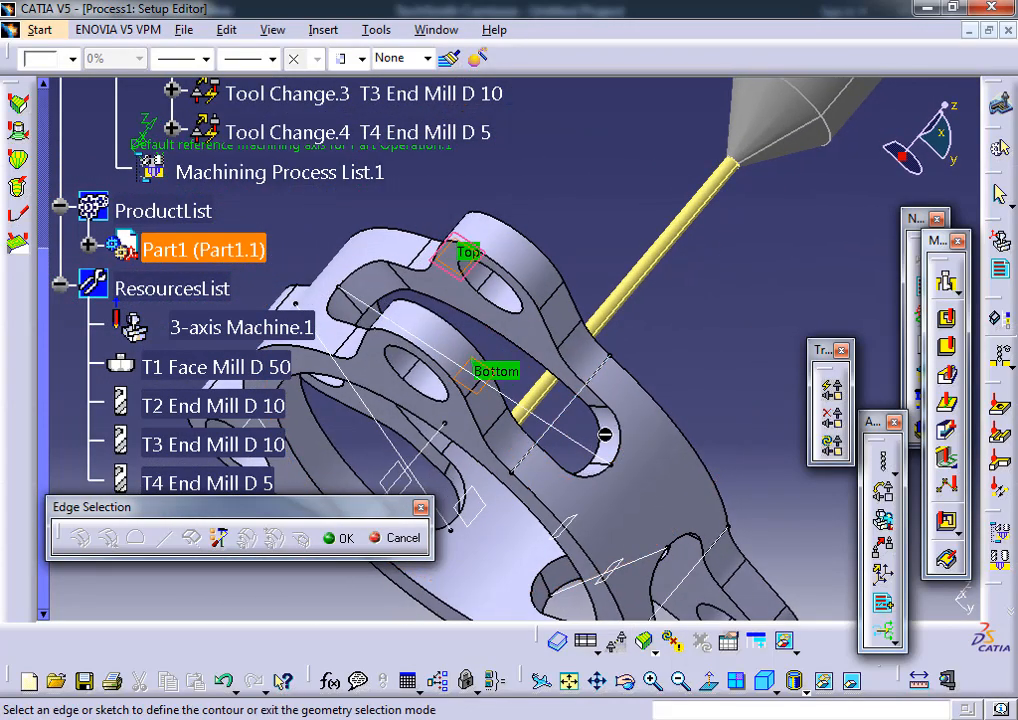
pyautogui.moveTo(544, 457); pyautogui.dragTo(581, 391, button='middle')
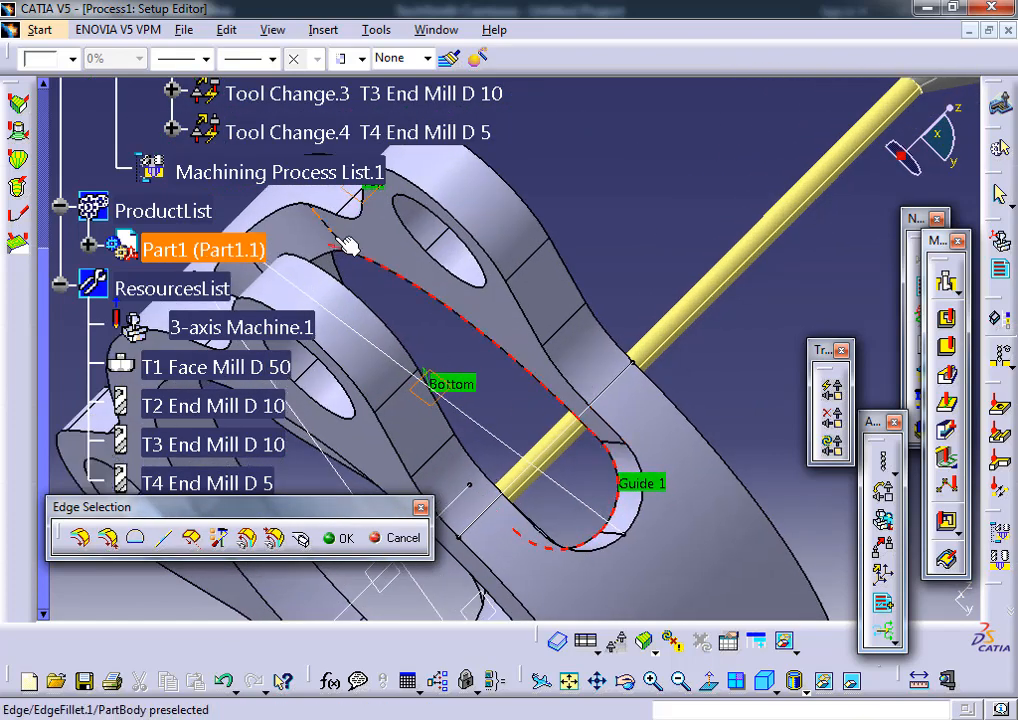
pyautogui.moveTo(350, 281); pyautogui.dragTo(430, 482, button='middle')
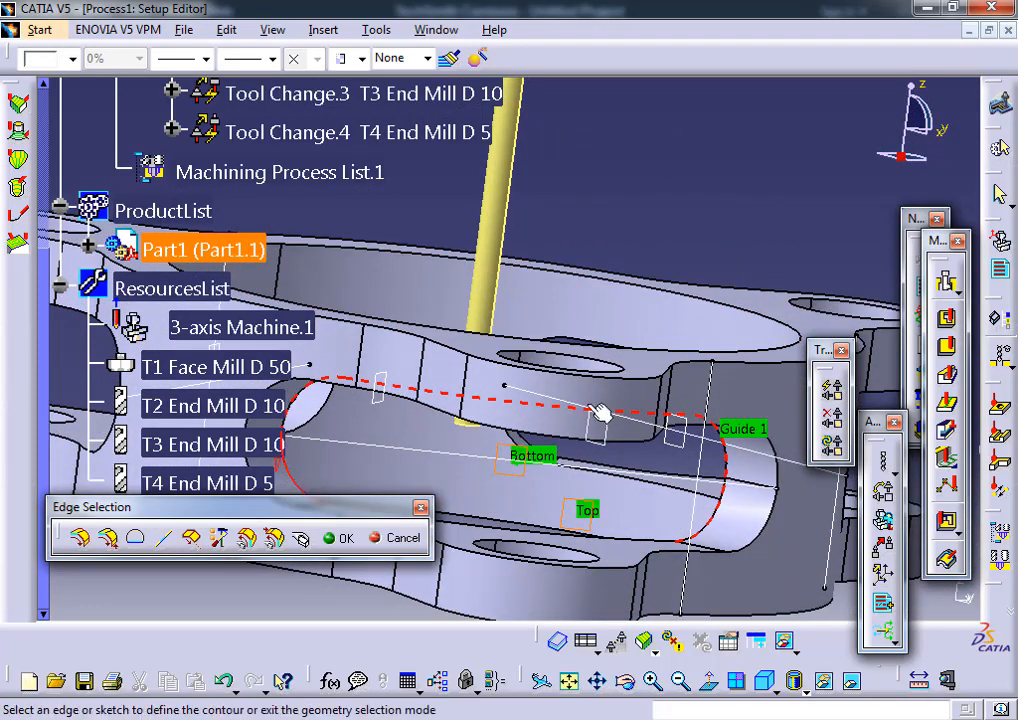
pyautogui.moveTo(598, 413); pyautogui.dragTo(515, 347, button='middle')
pyautogui.moveTo(447, 350); pyautogui.dragTo(435, 372, button='middle')
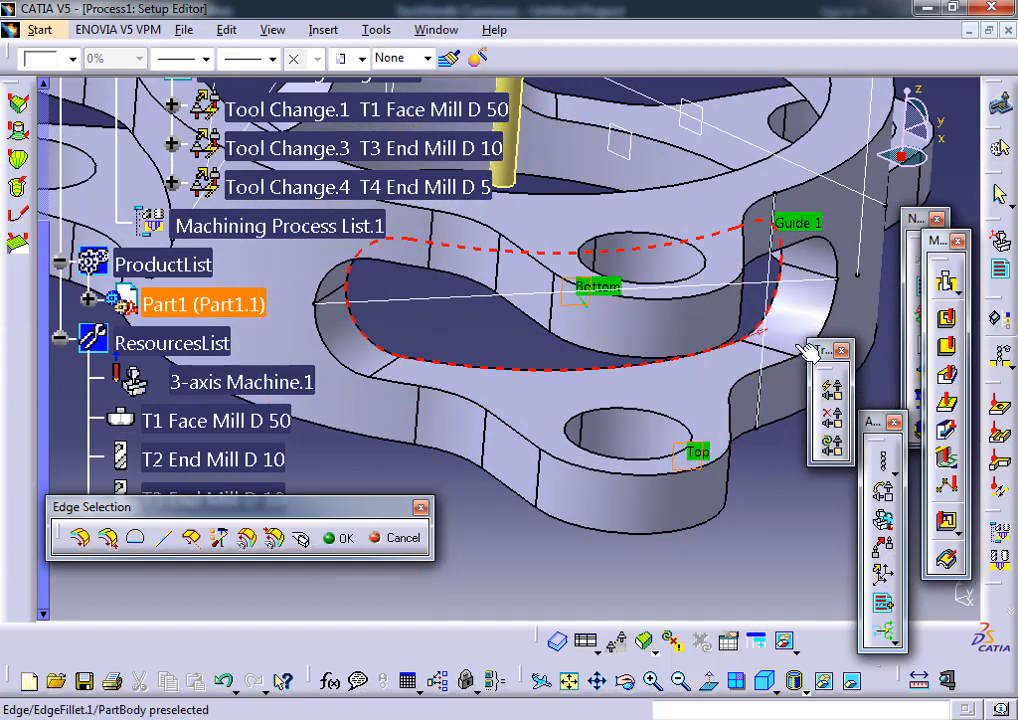
pyautogui.moveTo(767, 307); pyautogui.dragTo(636, 226, button='middle')
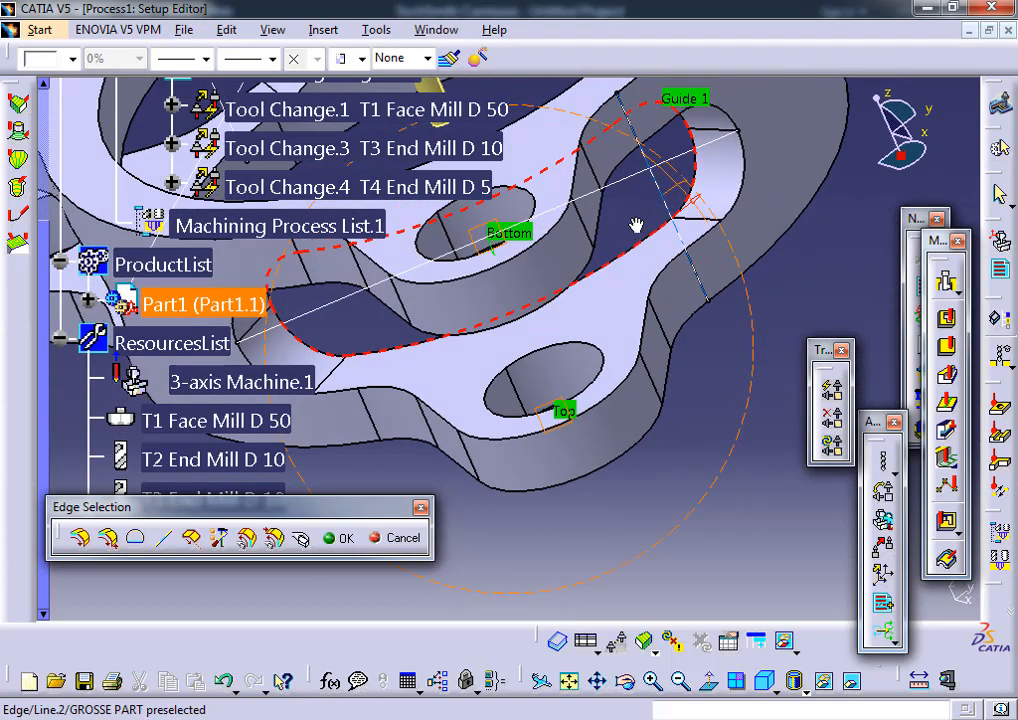
pyautogui.click(345, 541)
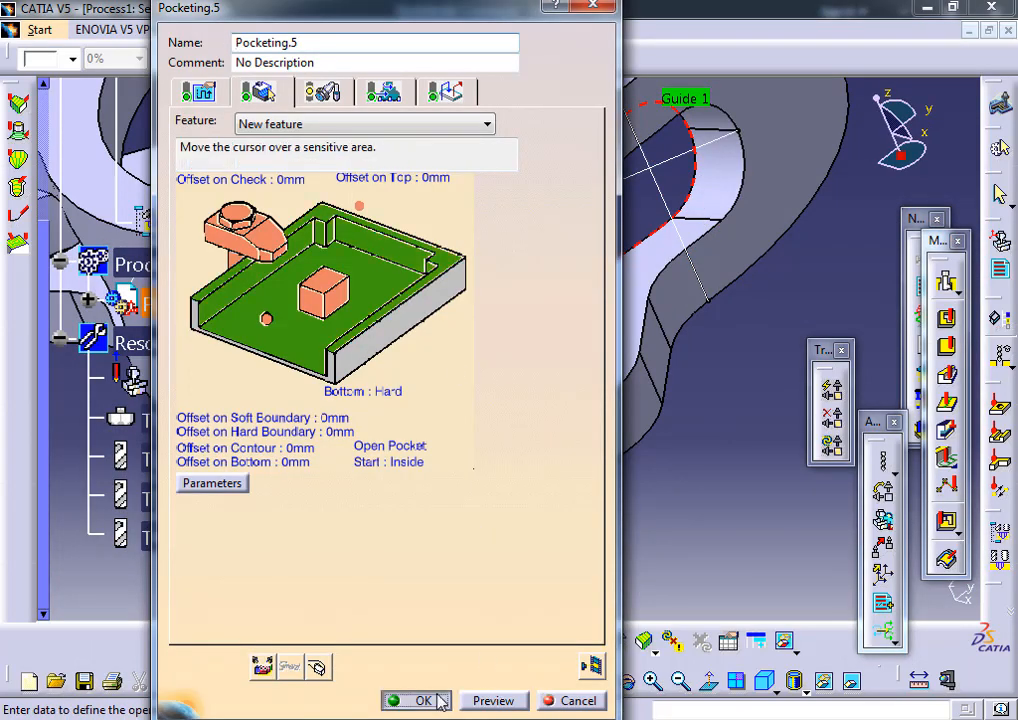
pyautogui.click(420, 701)
# - Reopen Pocketing.5 under the T4 End Mill D 5 tool change and compute and replay its tool path
pyautogui.moveTo(586, 541); pyautogui.dragTo(266, 325, button='middle')
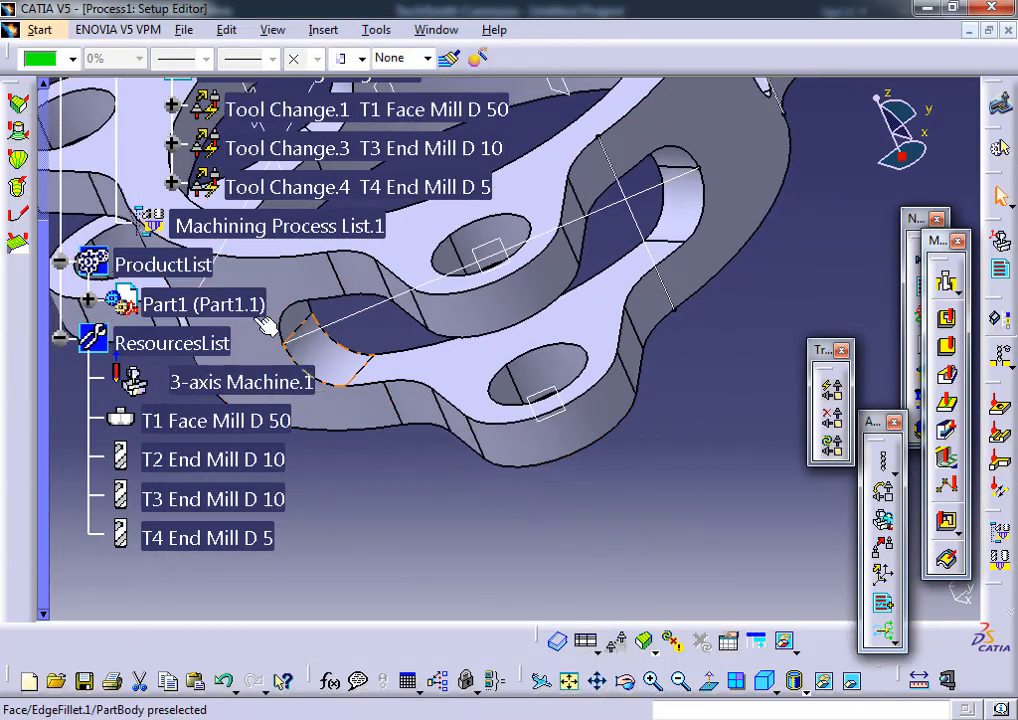
pyautogui.click(172, 186)
pyautogui.doubleClick(273, 381)
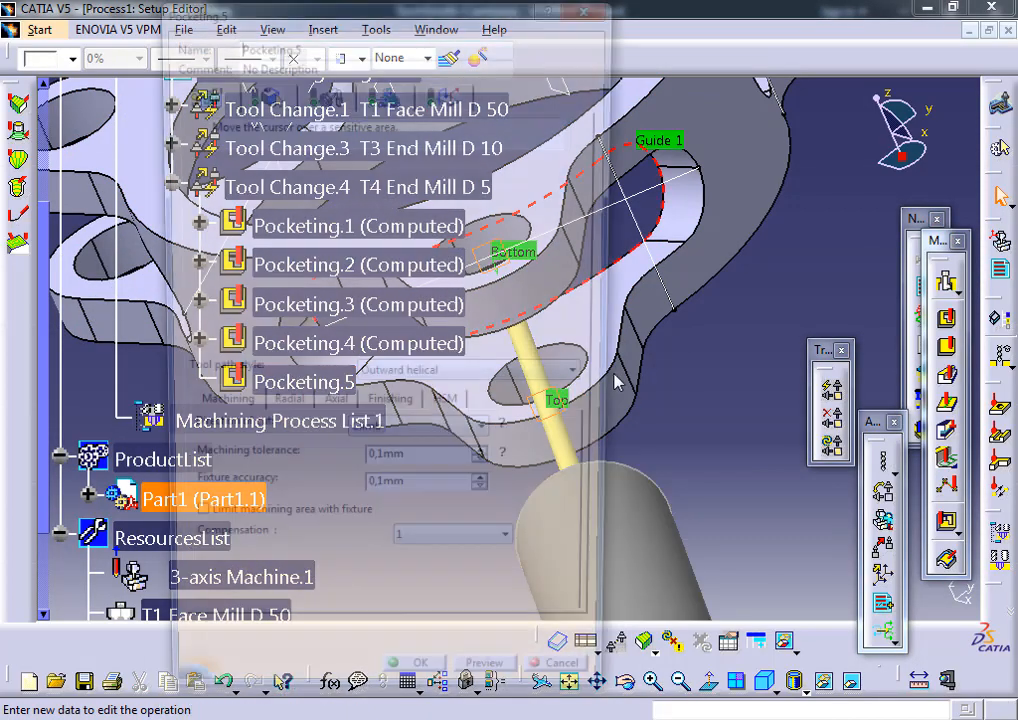
pyautogui.click(587, 668)
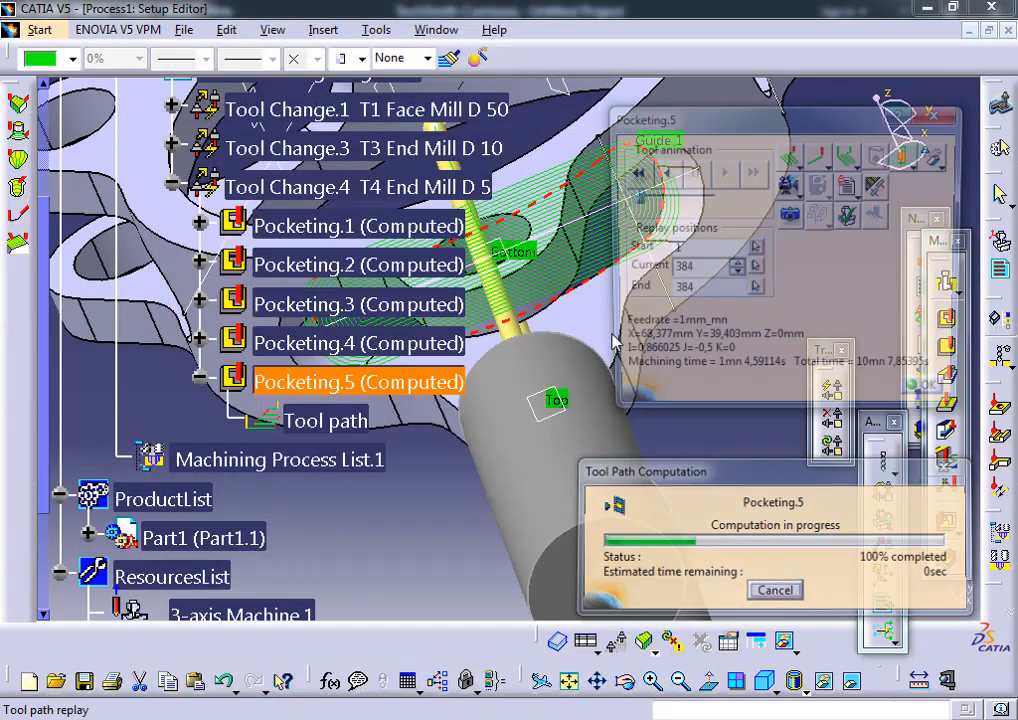
# - Run the material-removal video simulation of Pocketing.5, inspect the cut lug from several sides, and close the replay
pyautogui.moveTo(545, 416); pyautogui.dragTo(498, 229, button='middle')
pyautogui.scroll(-7, 500, 268)
pyautogui.moveTo(416, 337); pyautogui.dragTo(658, 381, button='middle')
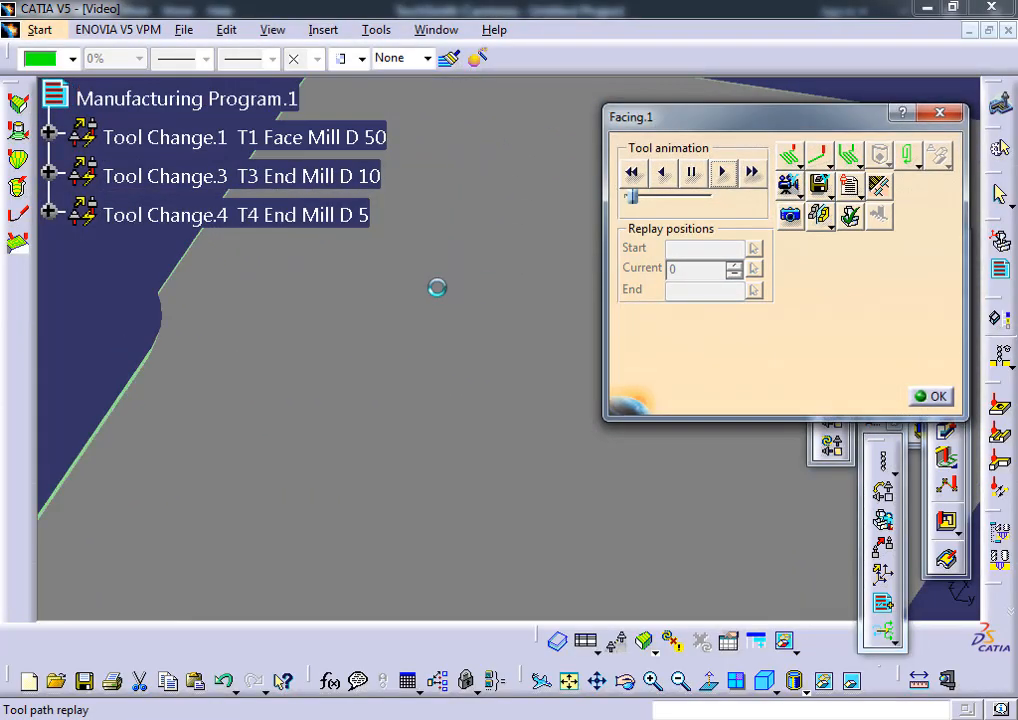
pyautogui.moveTo(437, 288); pyautogui.dragTo(468, 530, button='middle')
pyautogui.moveTo(434, 320); pyautogui.dragTo(496, 402, button='middle')
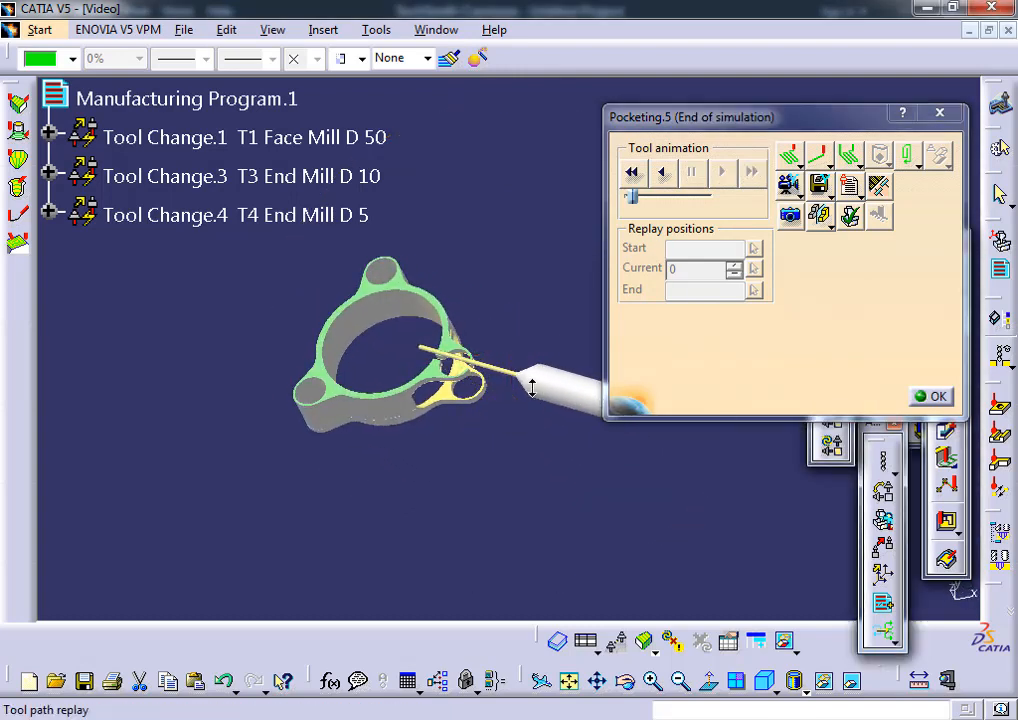
pyautogui.click(930, 396)
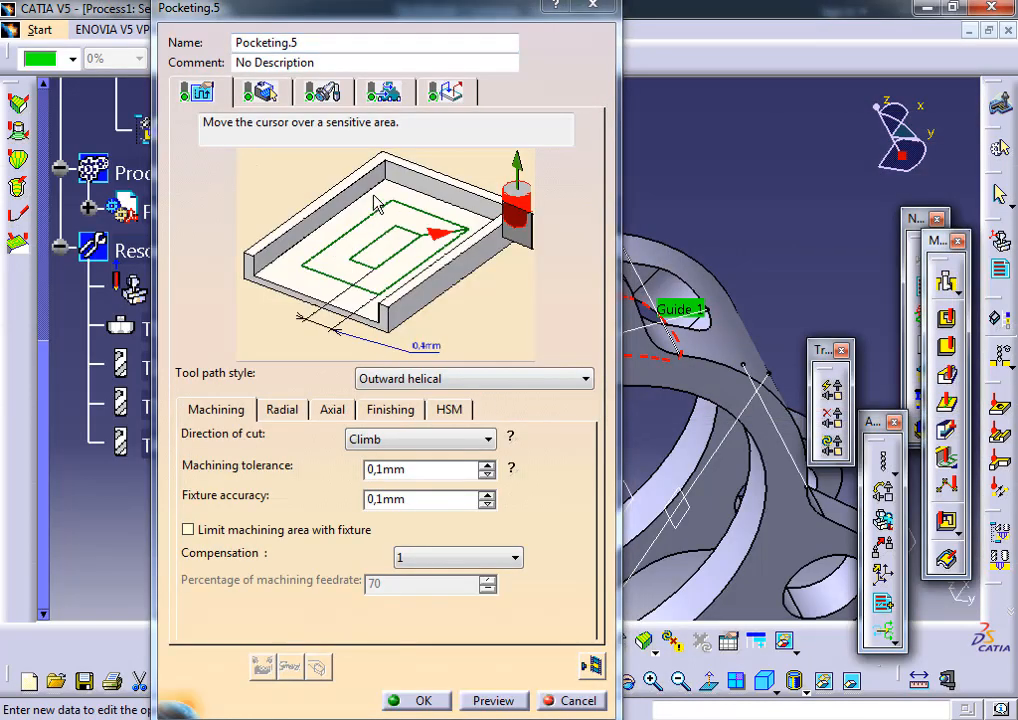
# - Assign a new end mill T5 End Mill D 10 with a 0 mm corner radius to Pocketing.5 and accept the operation
pyautogui.click(335, 92)
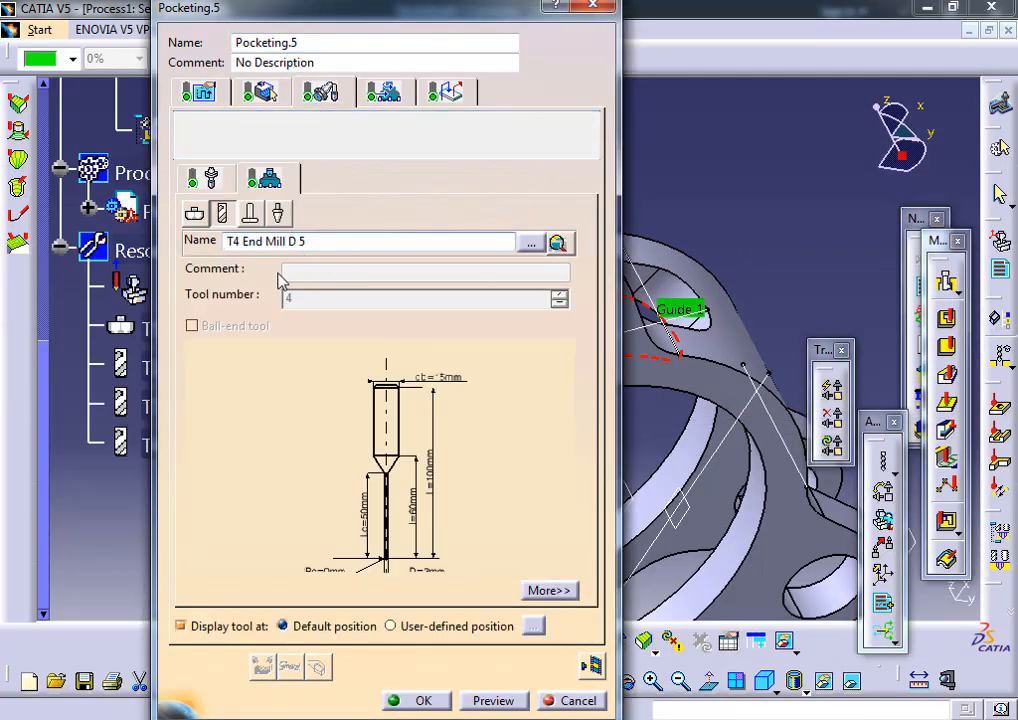
pyautogui.click(221, 213)
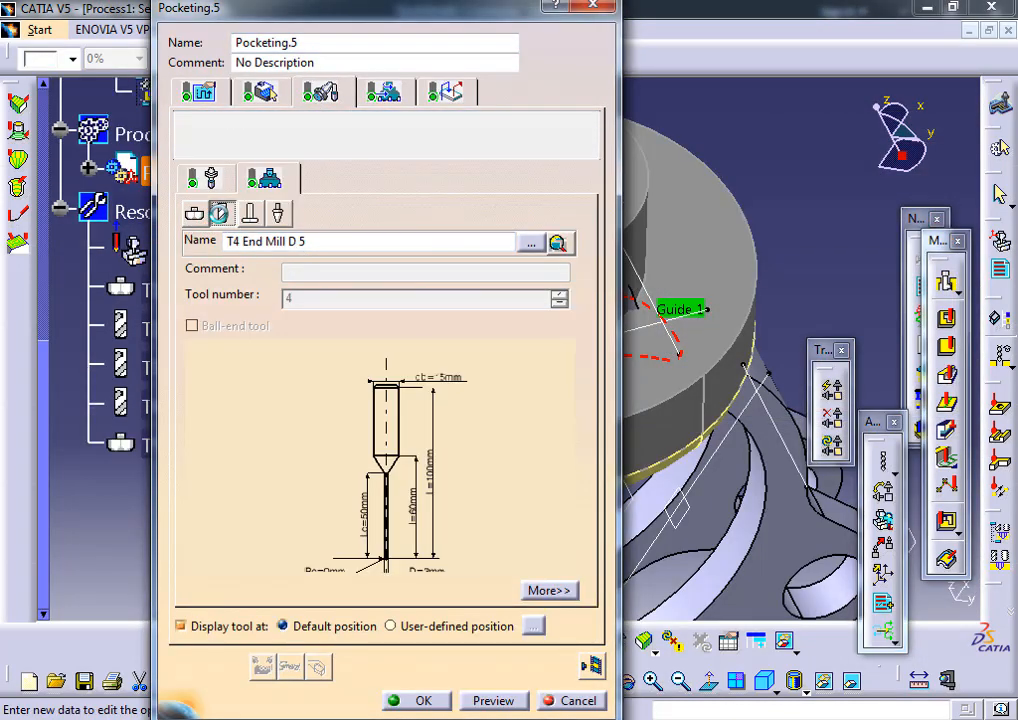
pyautogui.moveTo(425, 507); pyautogui.dragTo(380, 425, button='middle')
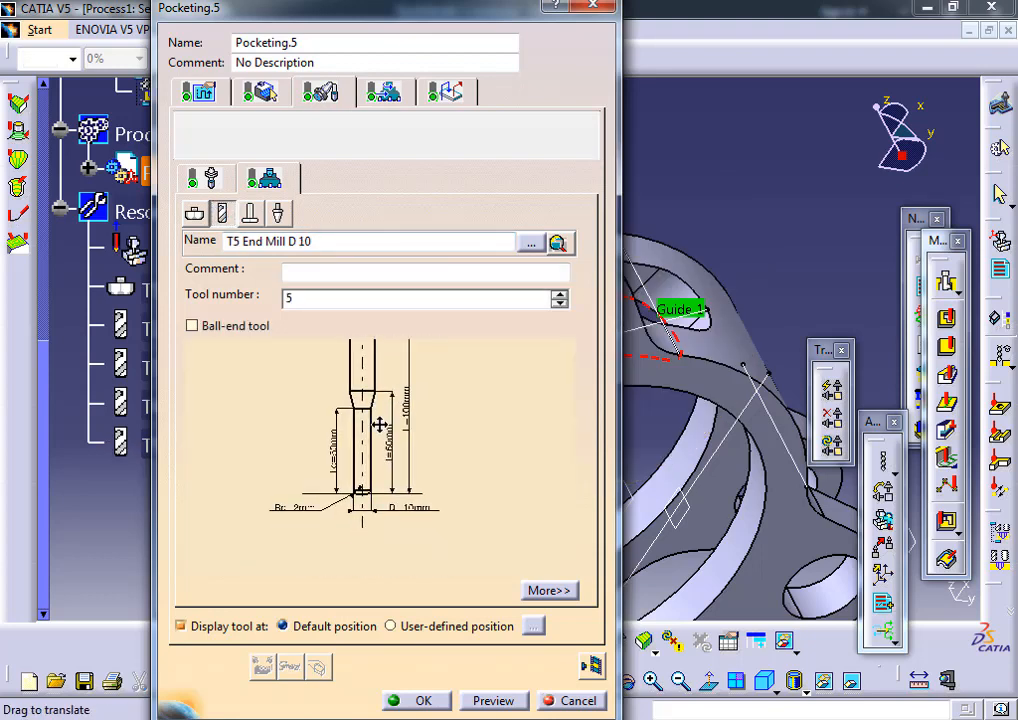
pyautogui.doubleClick(290, 507)
pyautogui.press('Return')
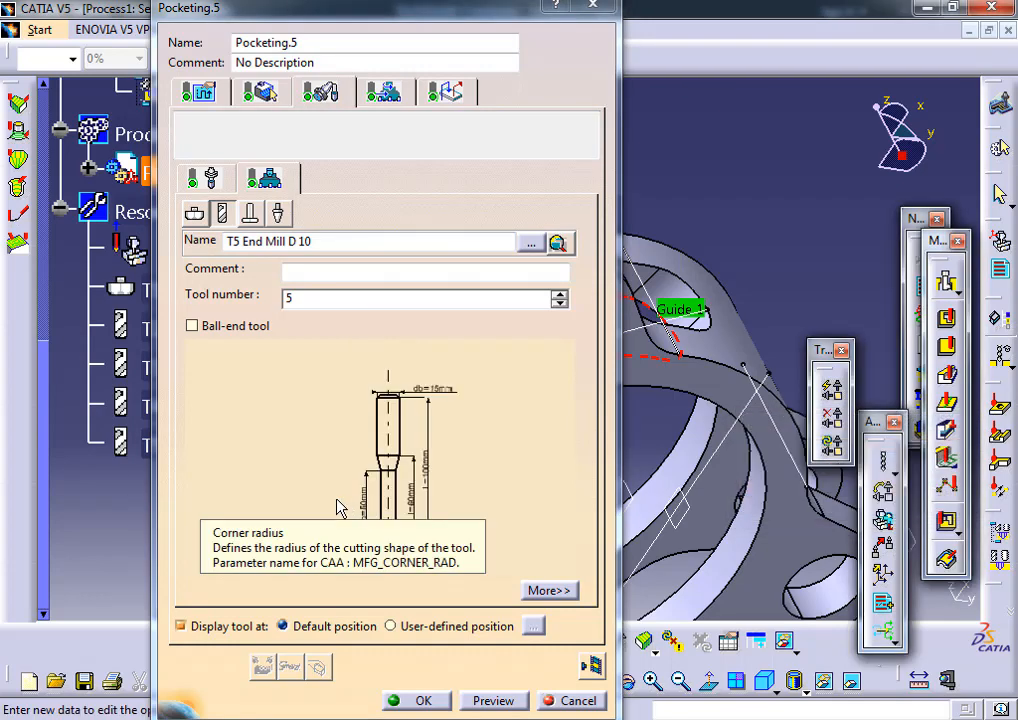
pyautogui.click(419, 702)
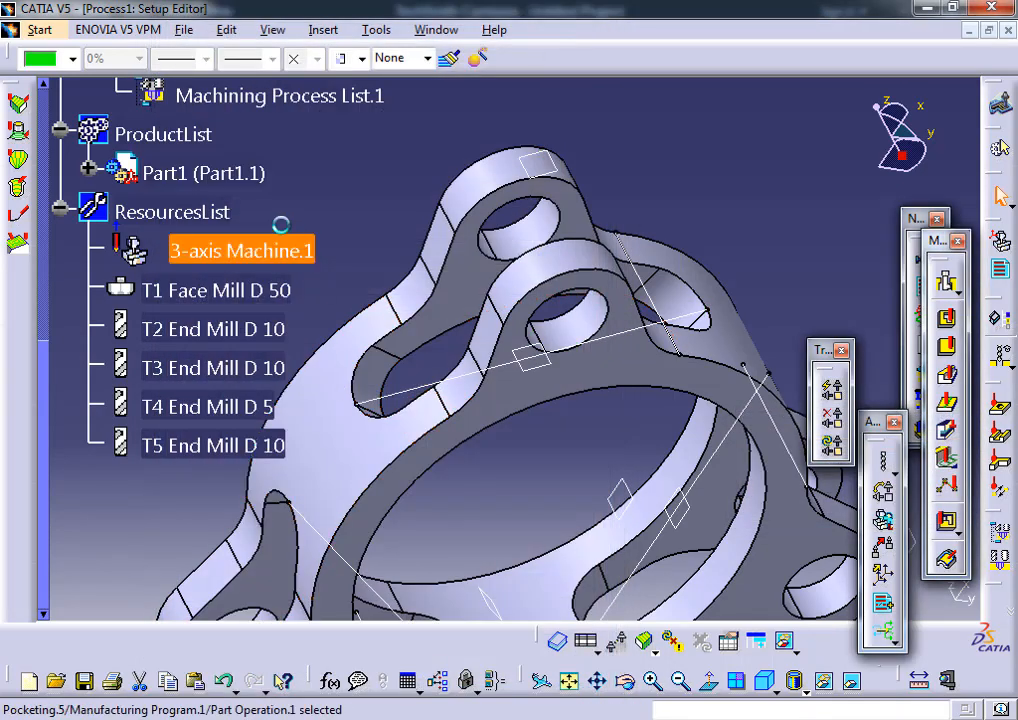
# - Reopen Pocketing.5 under the T5 tool change, compute its tool path, run the video simulation, and close the replay
pyautogui.scroll(3, 262, 236)
pyautogui.click(174, 217)
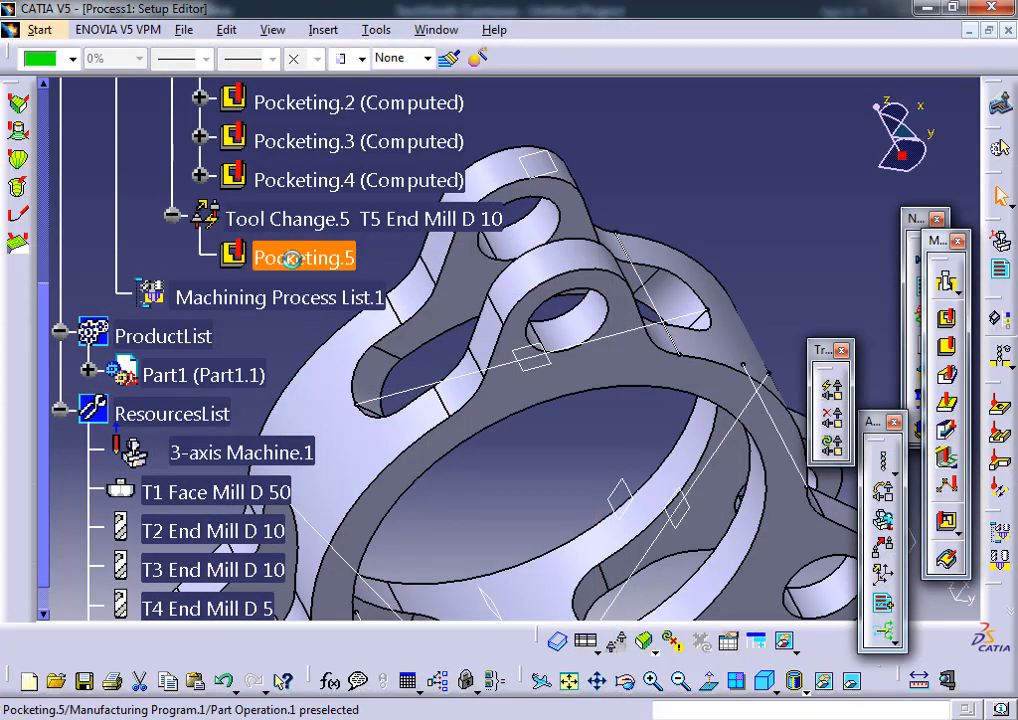
pyautogui.doubleClick(292, 259)
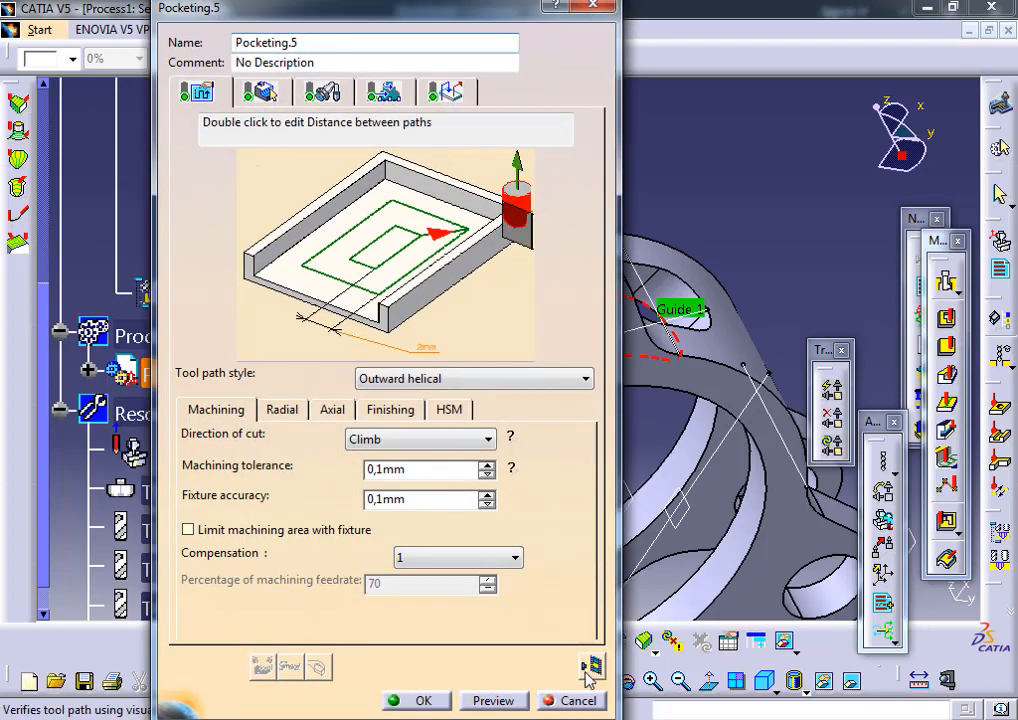
pyautogui.click(592, 667)
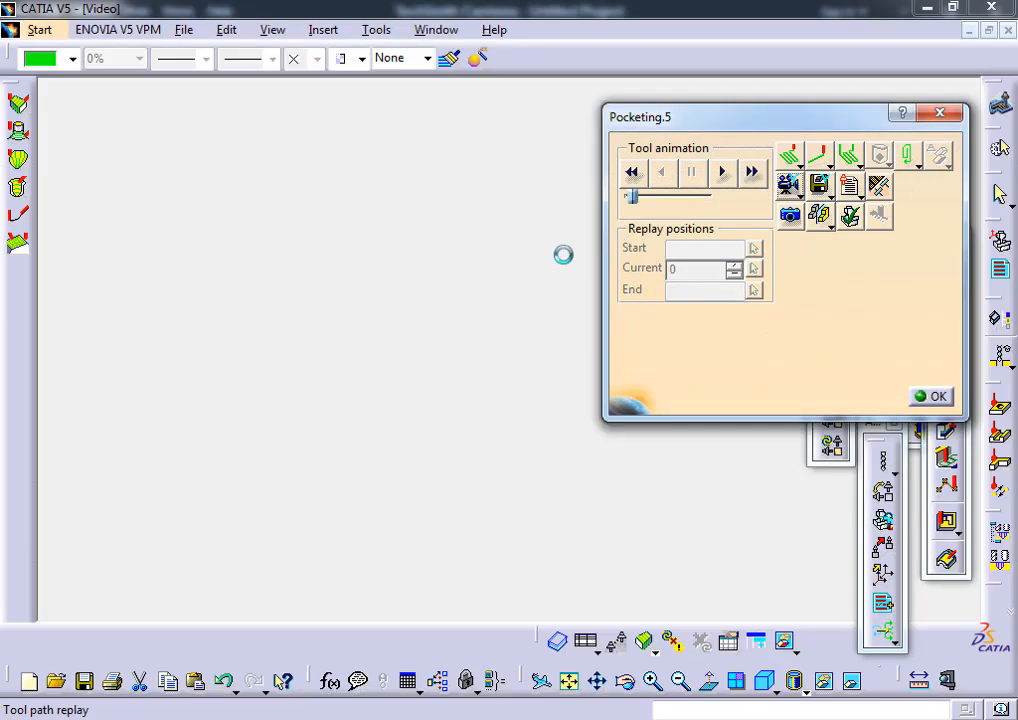
pyautogui.moveTo(526, 281); pyautogui.dragTo(543, 428, button='middle')
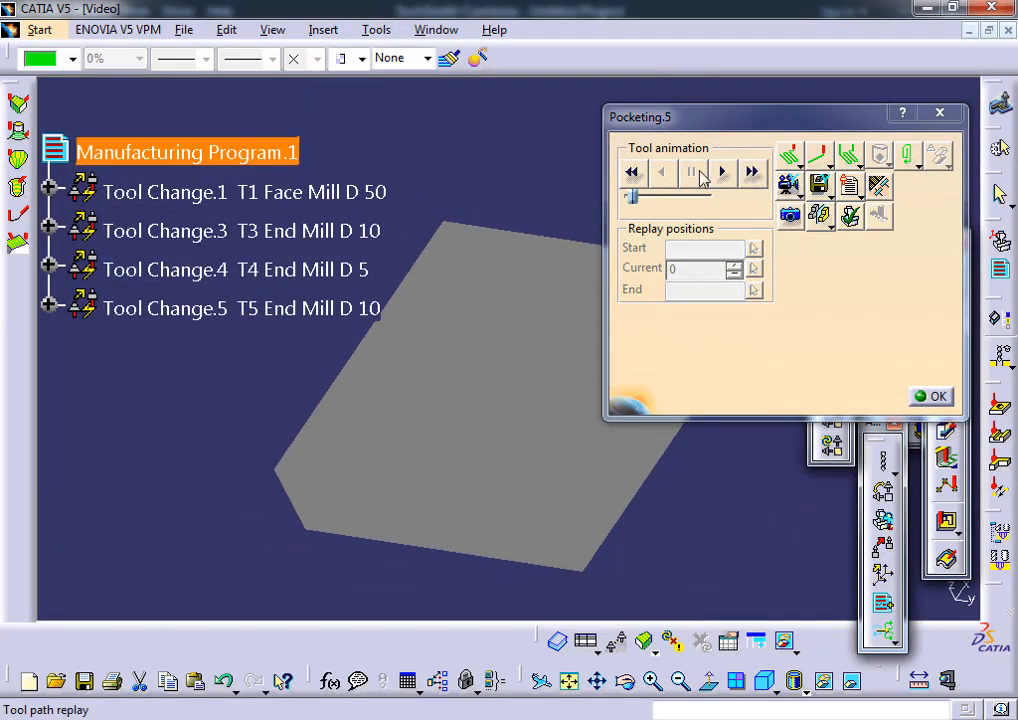
pyautogui.click(722, 172)
pyautogui.moveTo(336, 339); pyautogui.dragTo(425, 341, button='middle')
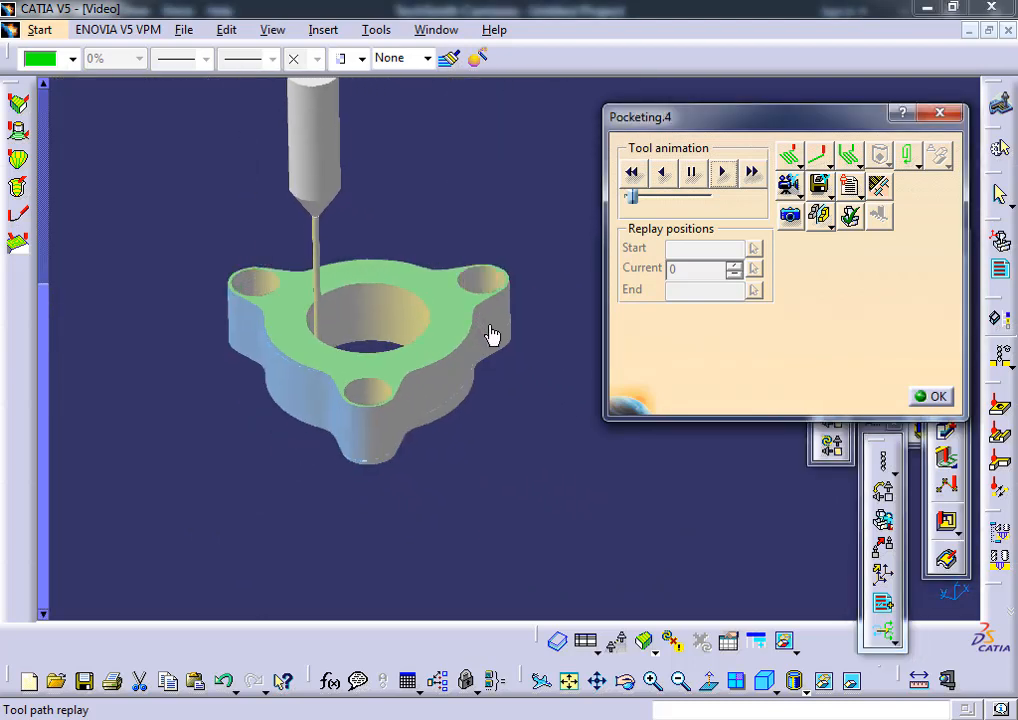
pyautogui.click(935, 398)
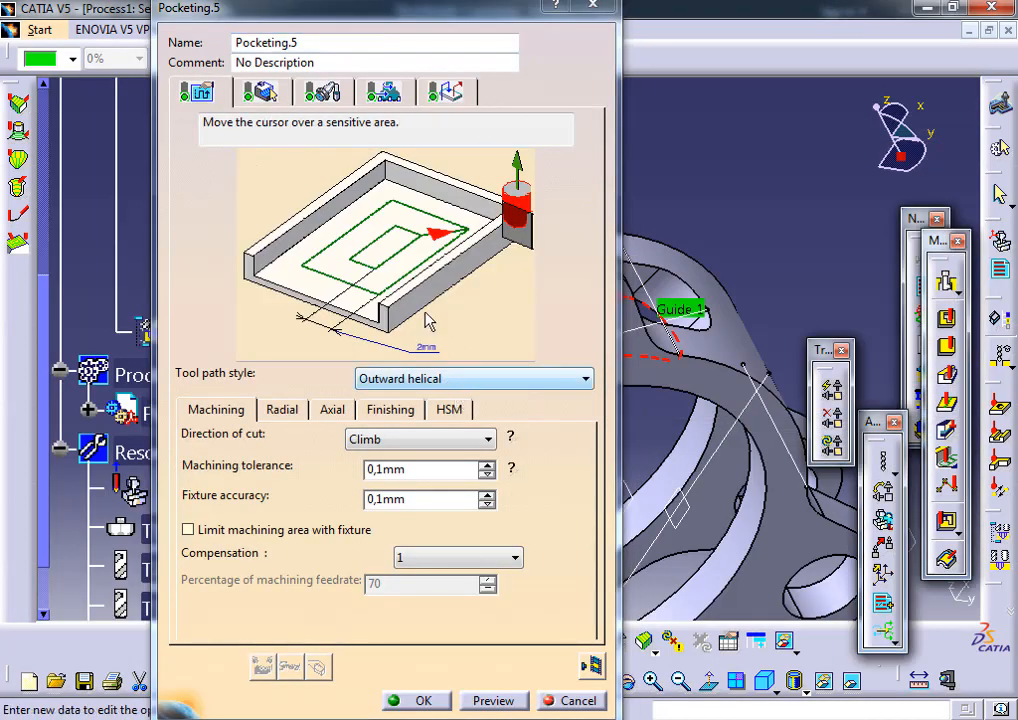
# - Set the nominal diameter of Pocketing.5's T5 end mill to 2 mm
pyautogui.click(330, 96)
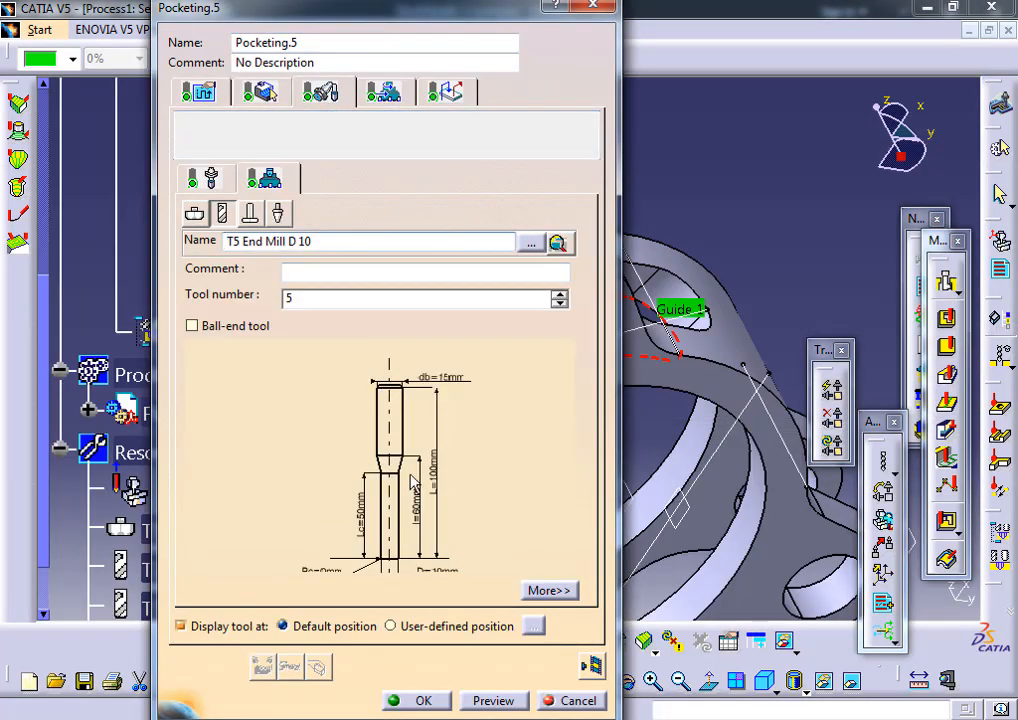
pyautogui.moveTo(413, 482); pyautogui.dragTo(420, 371, button='middle')
pyautogui.doubleClick(450, 464)
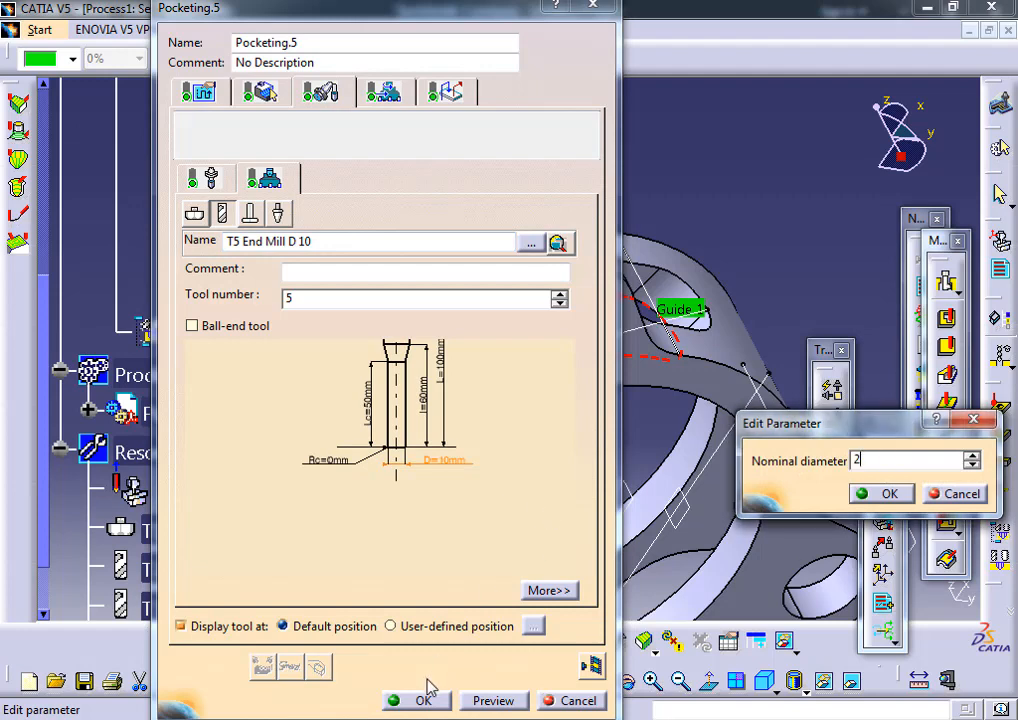
pyautogui.write('2')
pyautogui.click(888, 494)
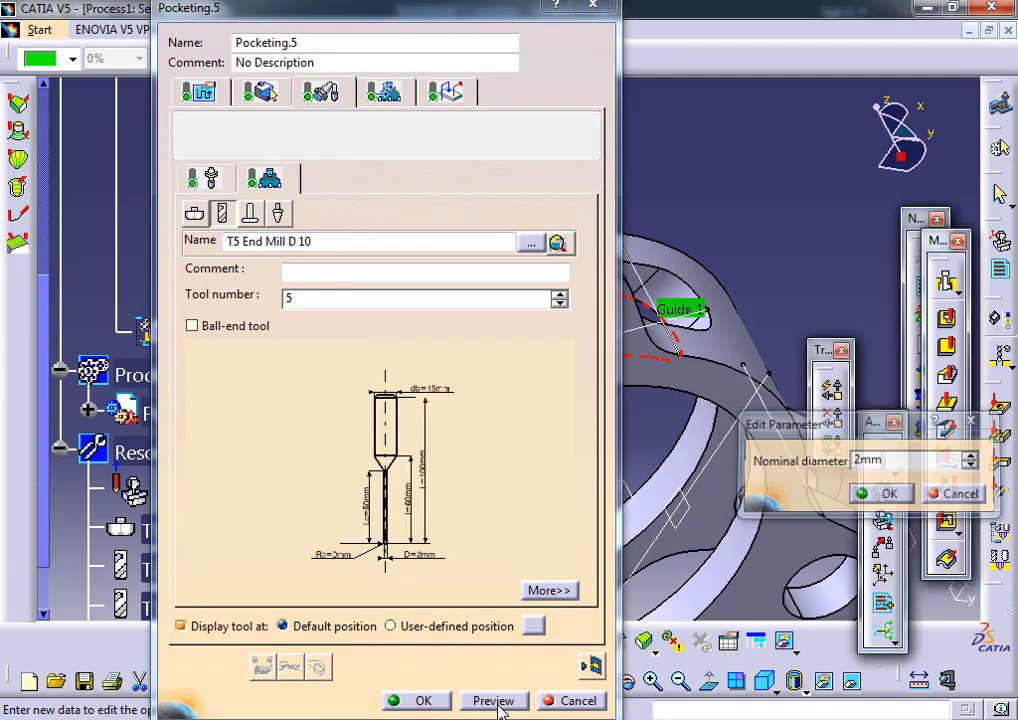
# - Simulate Pocketing.5 with the 2 mm end mill, examine the slot cut in the lug up close, and close the replay
pyautogui.click(590, 663)
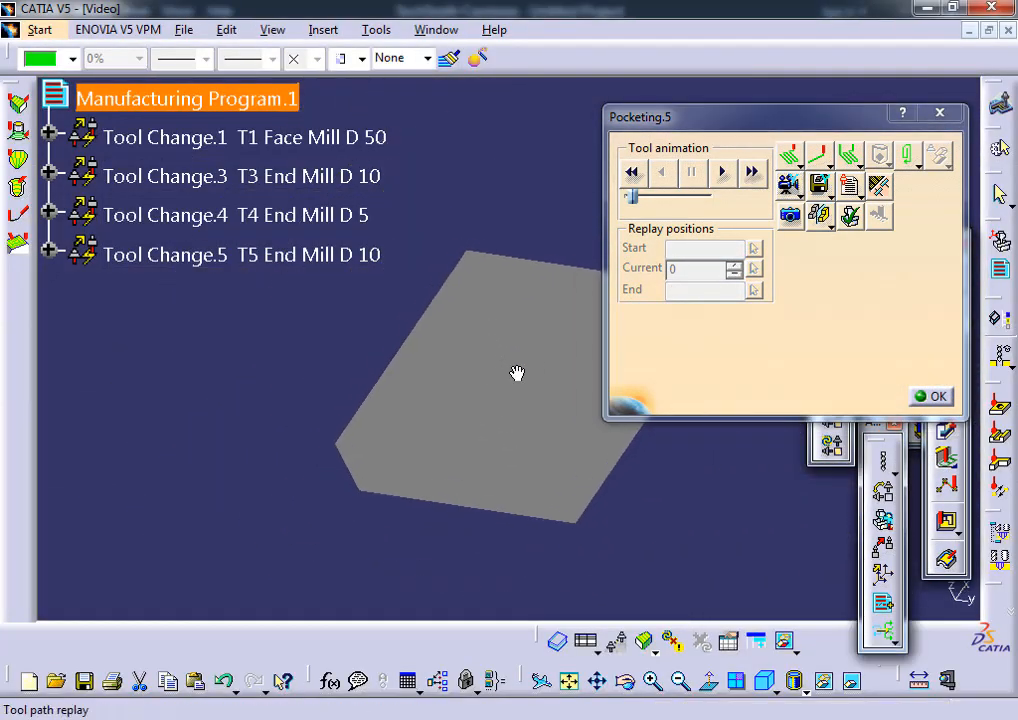
pyautogui.moveTo(517, 373); pyautogui.dragTo(609, 391, button='middle')
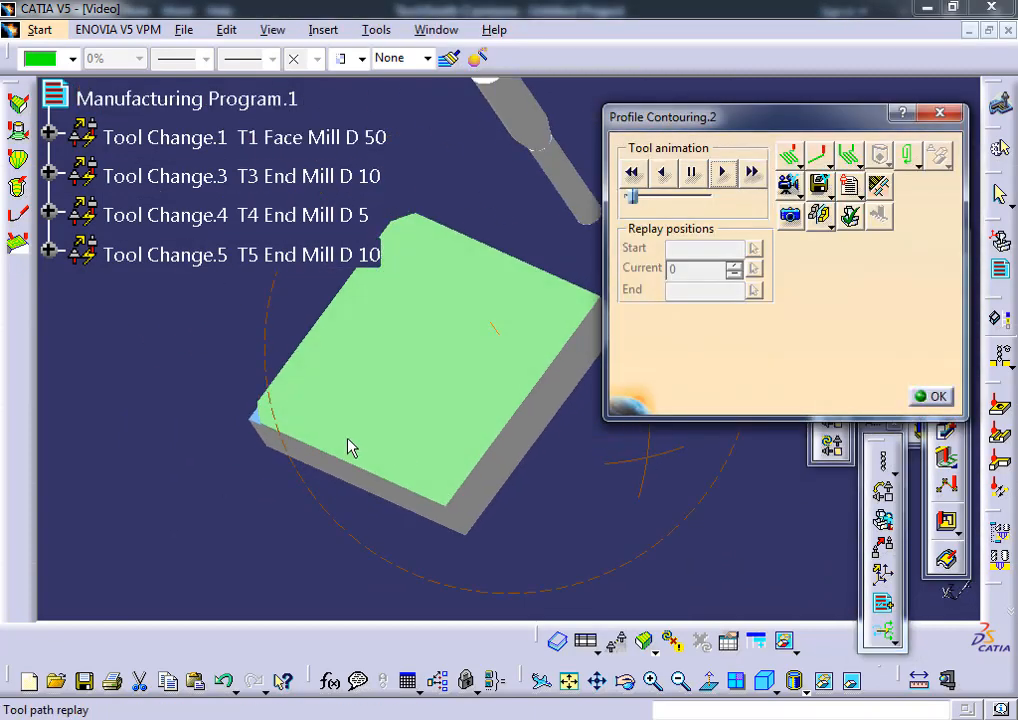
pyautogui.moveTo(348, 448); pyautogui.dragTo(295, 416, button='middle')
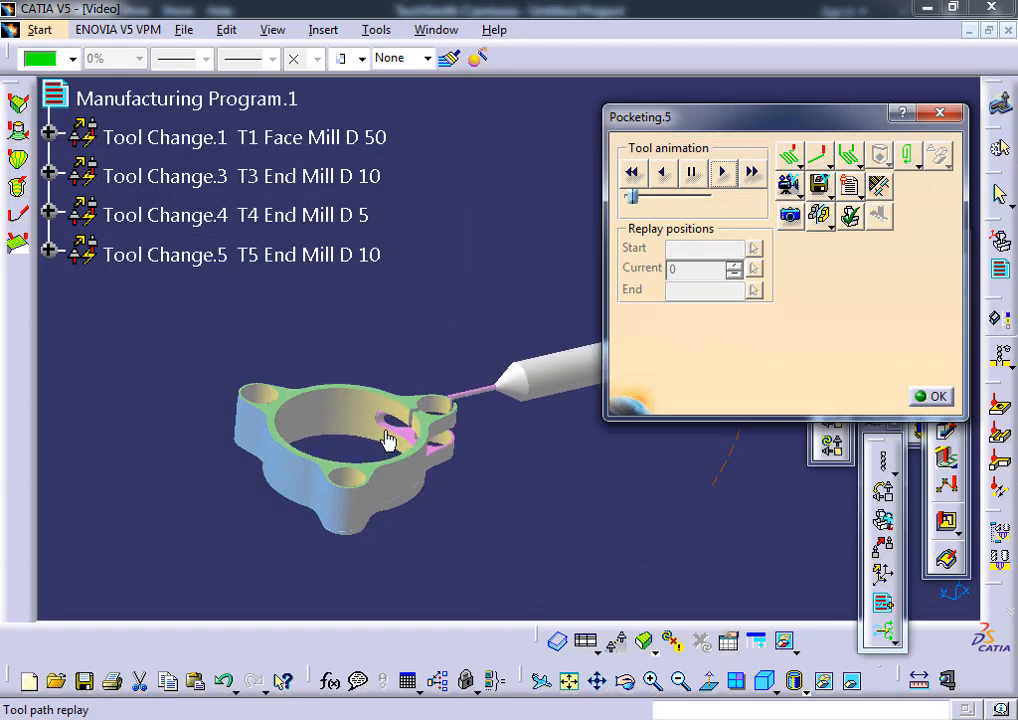
pyautogui.moveTo(391, 443); pyautogui.dragTo(287, 456, button='middle')
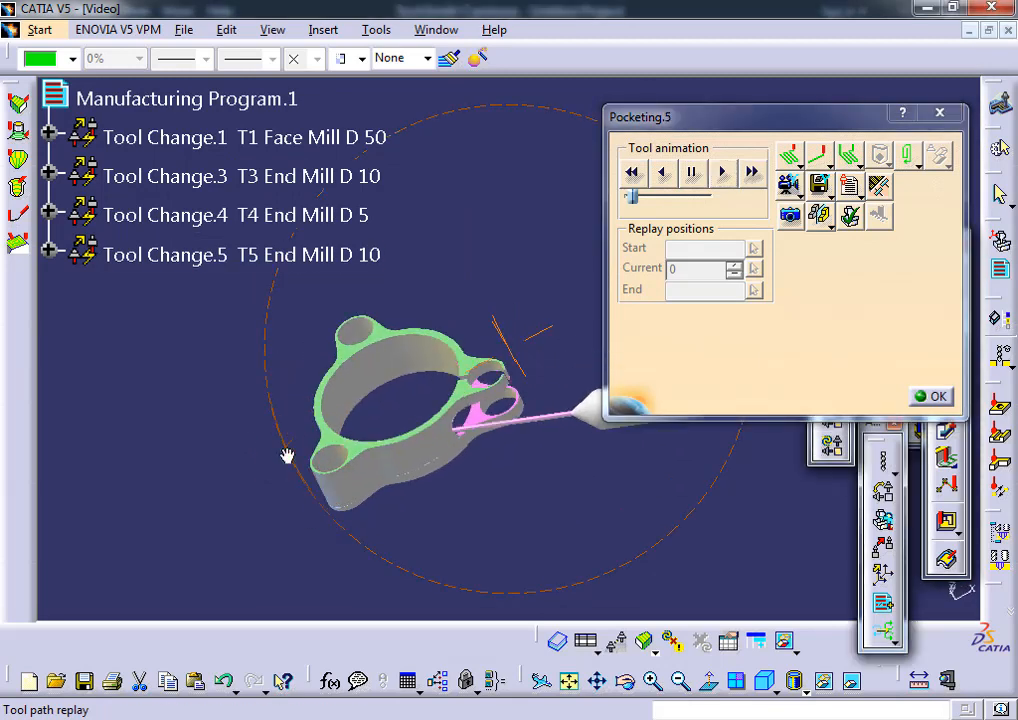
pyautogui.moveTo(418, 428); pyautogui.dragTo(420, 364, button='middle')
pyautogui.moveTo(420, 364); pyautogui.dragTo(424, 295, button='middle')
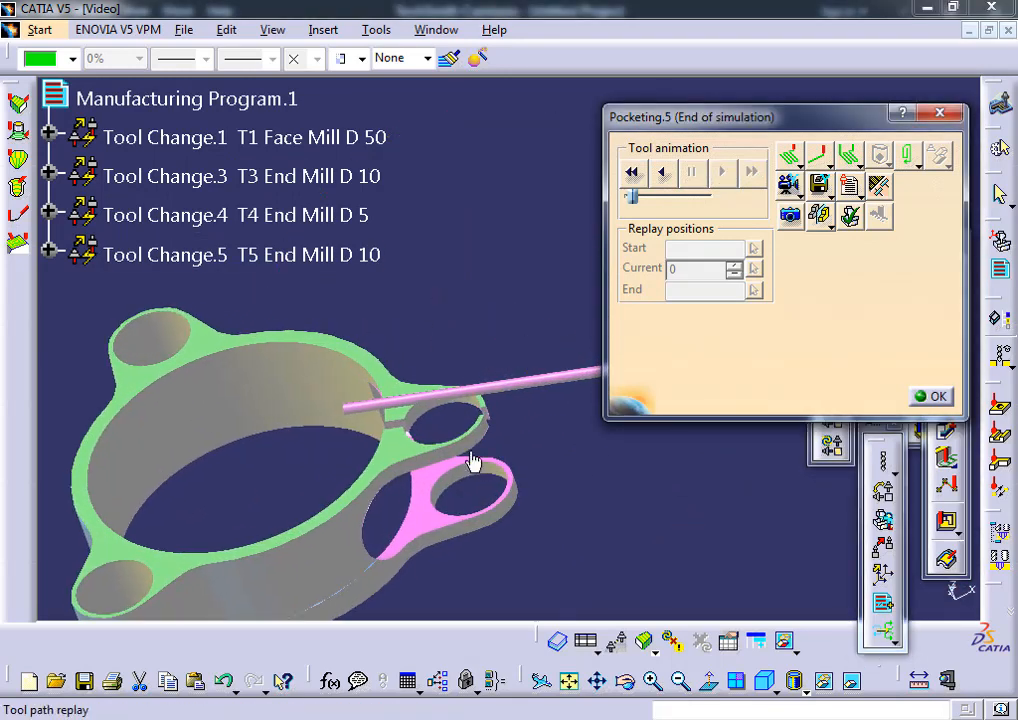
pyautogui.moveTo(425, 393); pyautogui.dragTo(363, 348, button='middle')
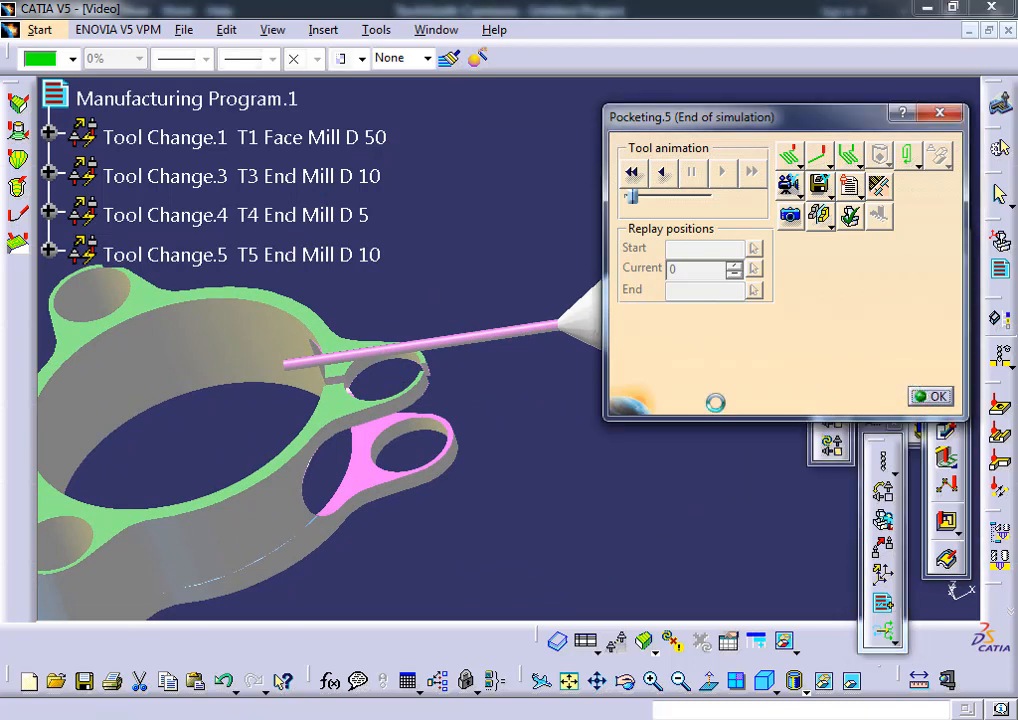
pyautogui.click(926, 396)
# - Deactivate the Approach and Retract macros of Pocketing.5
pyautogui.click(446, 93)
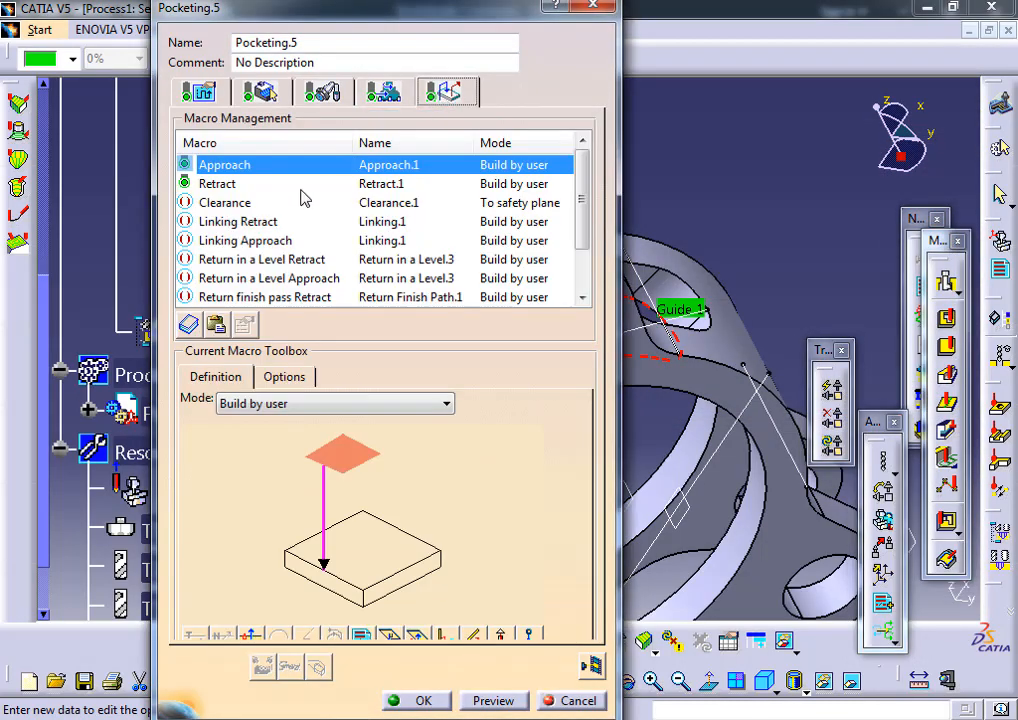
pyautogui.rightClick(226, 172)
pyautogui.rightClick(197, 186)
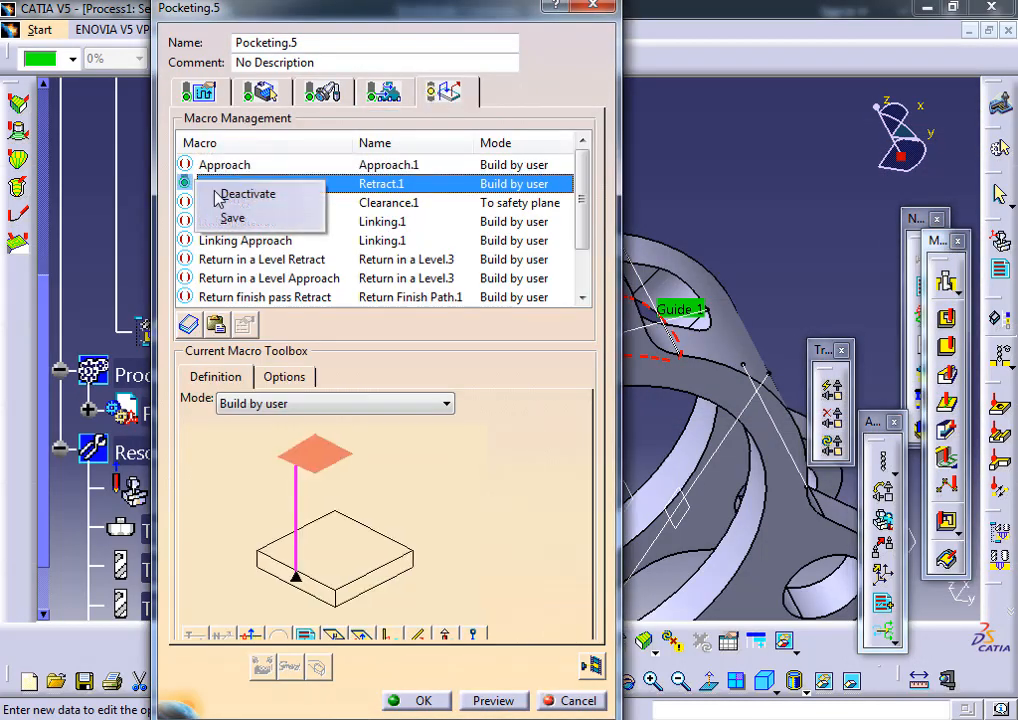
# - Recompute Pocketing.5 without its approach and retract motions, run the video simulation to the end, and accept the operation
pyautogui.click(591, 666)
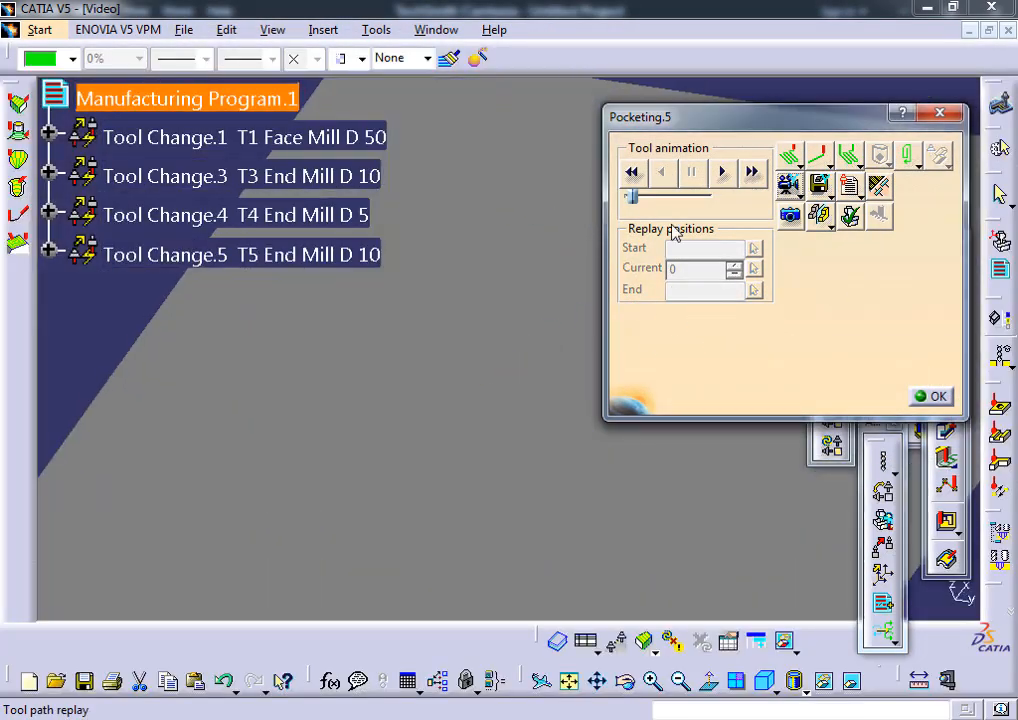
pyautogui.click(720, 172)
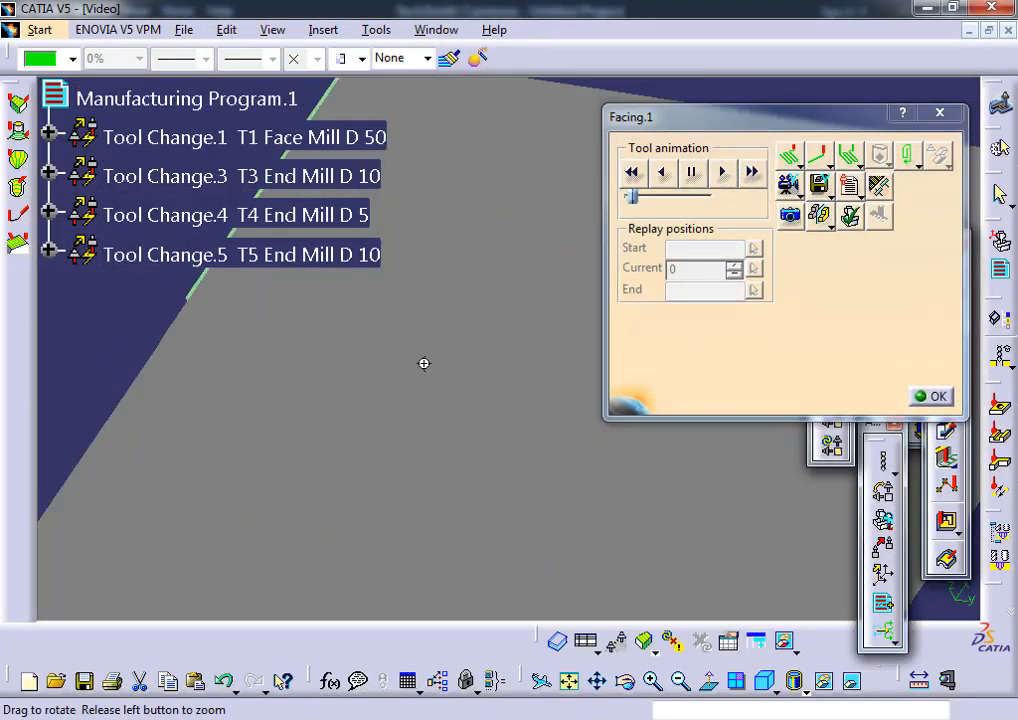
pyautogui.moveTo(424, 363); pyautogui.dragTo(521, 366, button='middle')
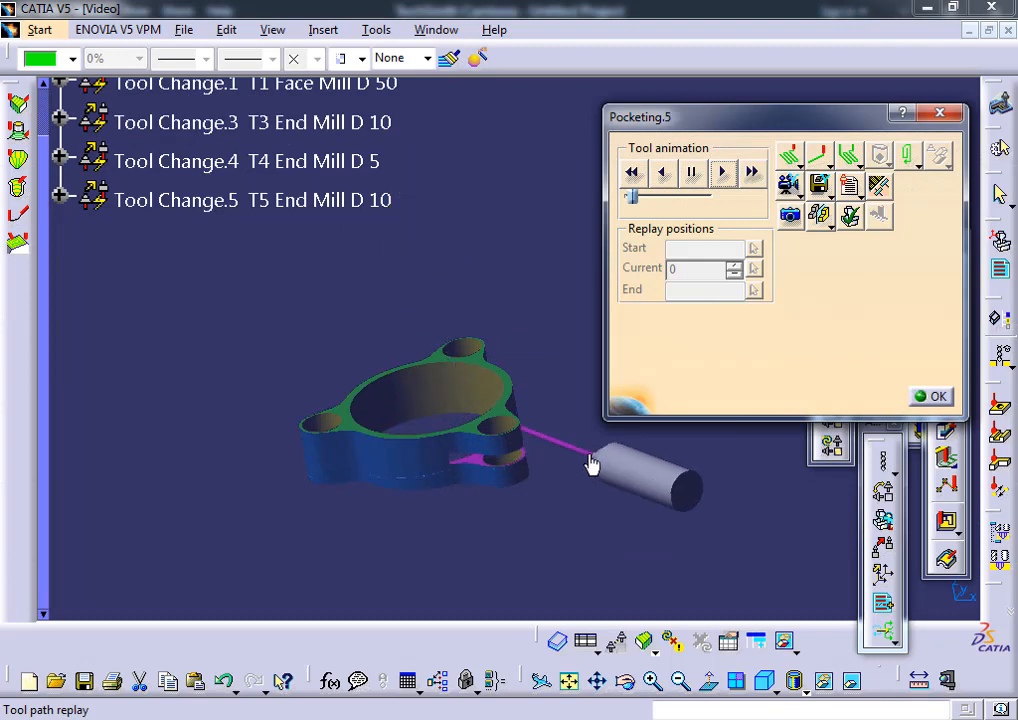
pyautogui.moveTo(548, 448); pyautogui.dragTo(507, 481, button='middle')
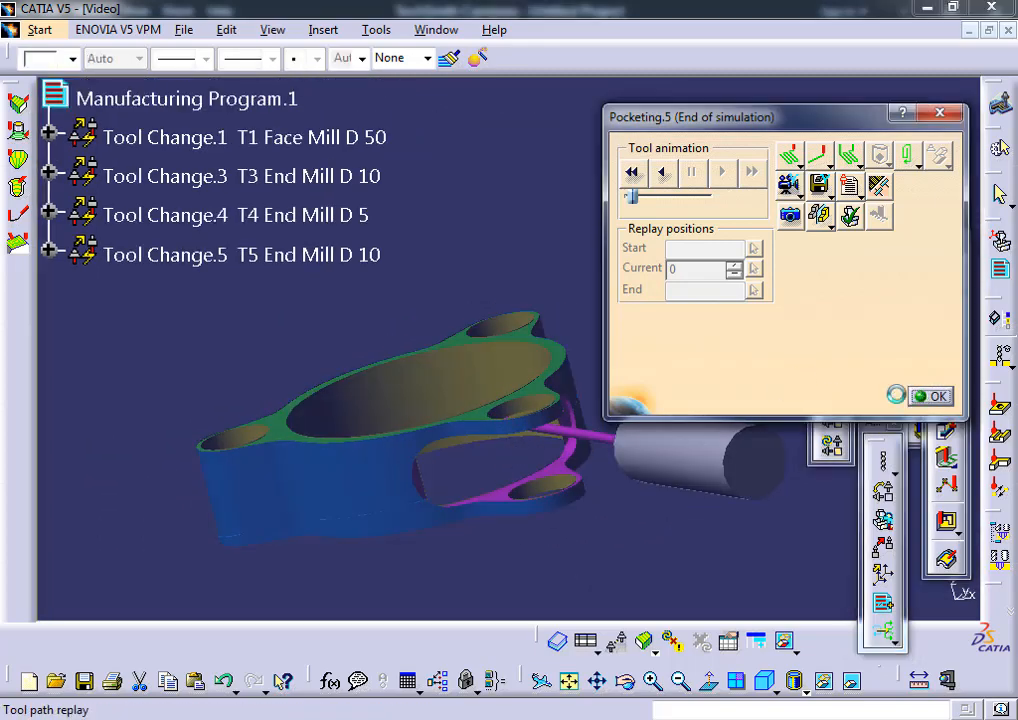
pyautogui.click(930, 396)
pyautogui.click(422, 701)
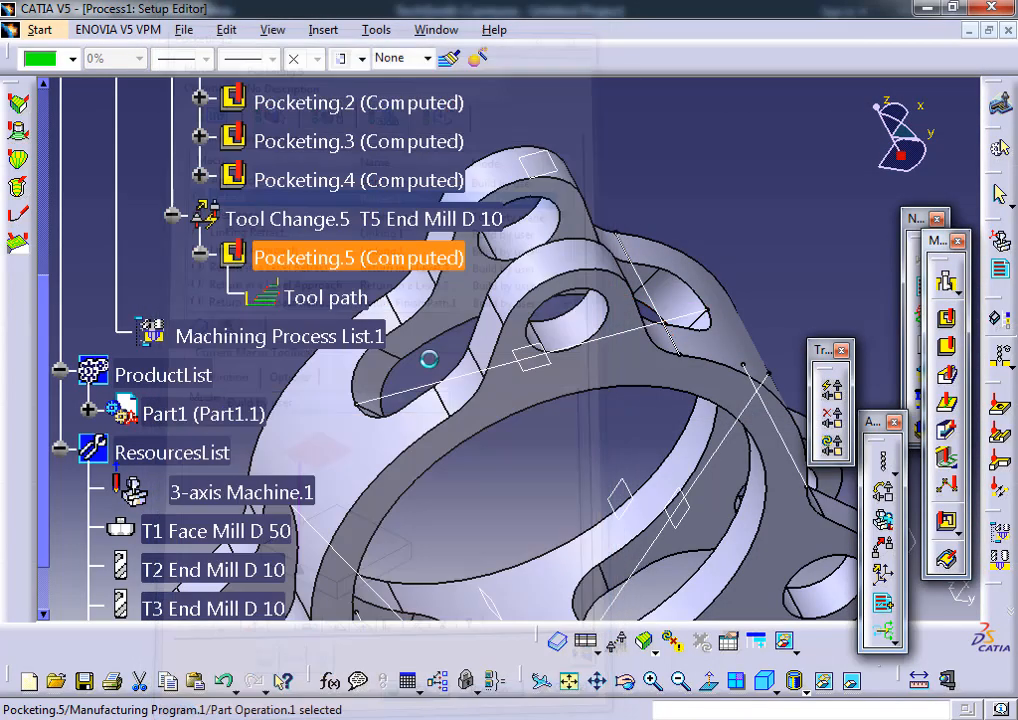
# - Add another pocketing operation after Pocketing.5, using the T5 end mill, for the second lug slot
pyautogui.moveTo(434, 295); pyautogui.dragTo(676, 387, button='middle')
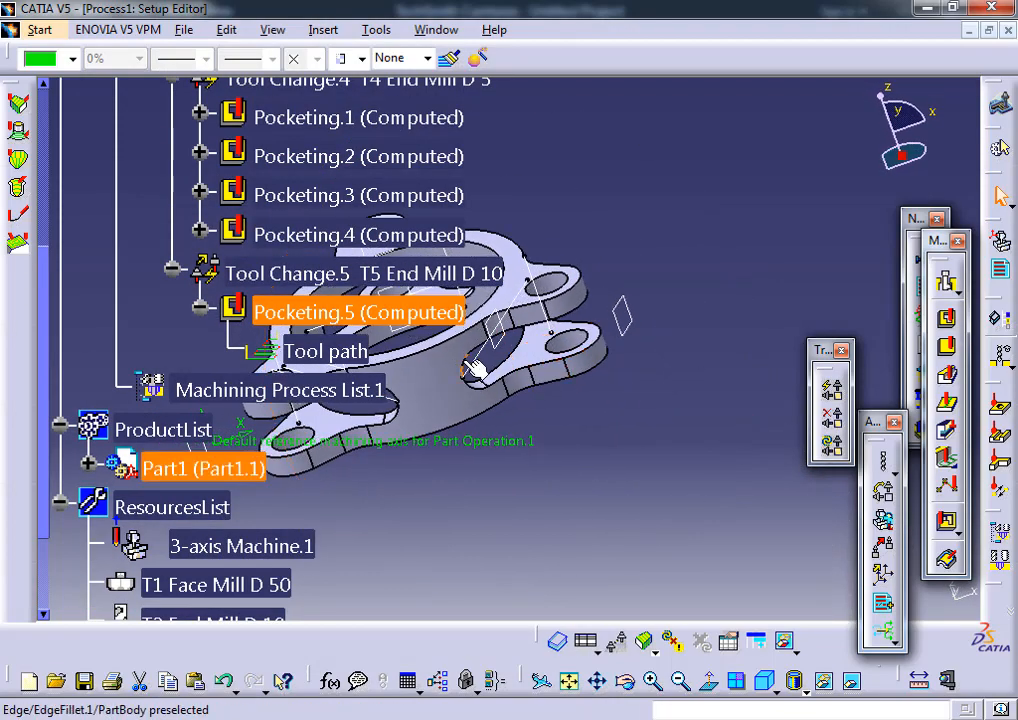
pyautogui.moveTo(475, 368); pyautogui.dragTo(618, 380, button='middle')
pyautogui.scroll(1, 478, 407)
pyautogui.moveTo(478, 407); pyautogui.dragTo(530, 320, button='middle')
pyautogui.scroll(-4, 516, 291)
pyautogui.moveTo(450, 375); pyautogui.dragTo(465, 428, button='middle')
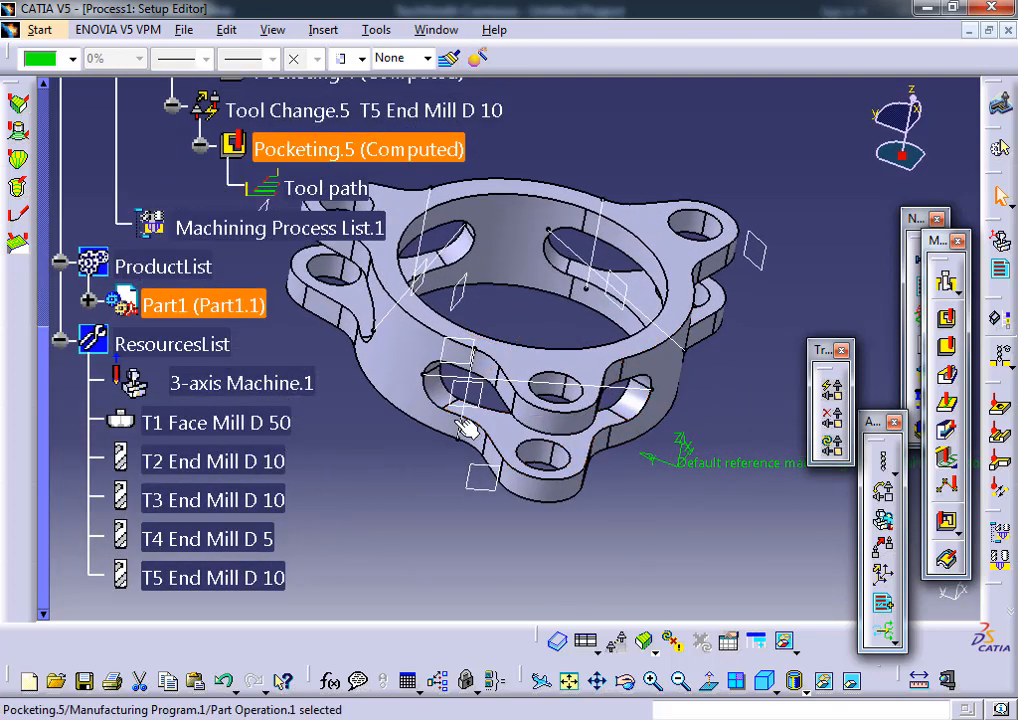
pyautogui.click(948, 320)
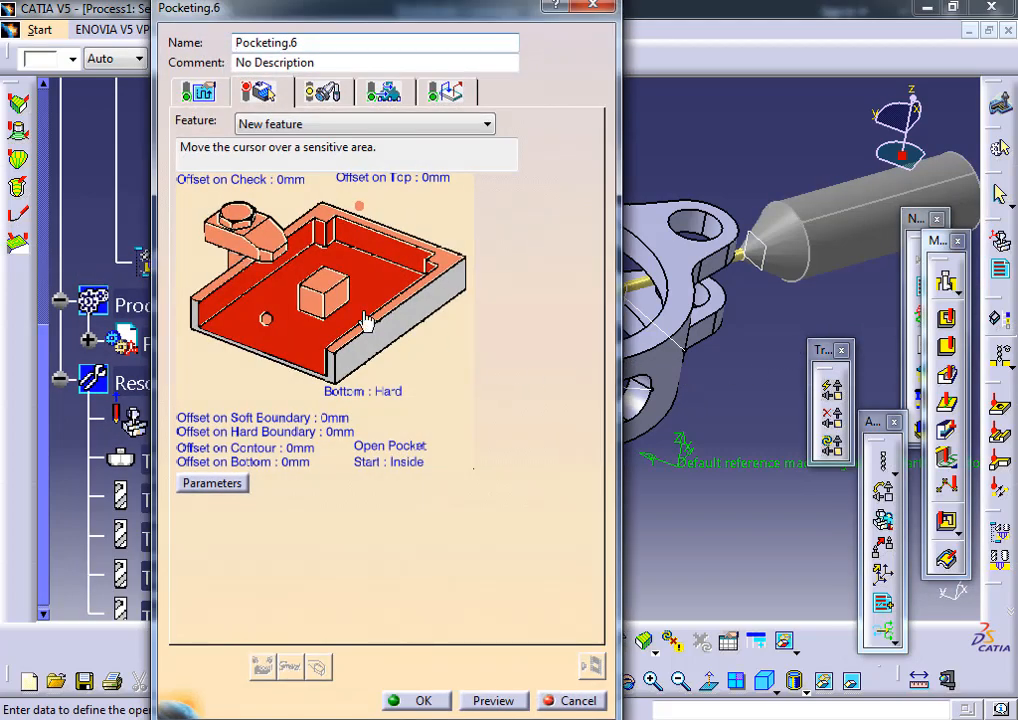
# - Define the flange's underside face as the bottom and its upper face as the top plane of Pocketing.6
pyautogui.click(281, 309)
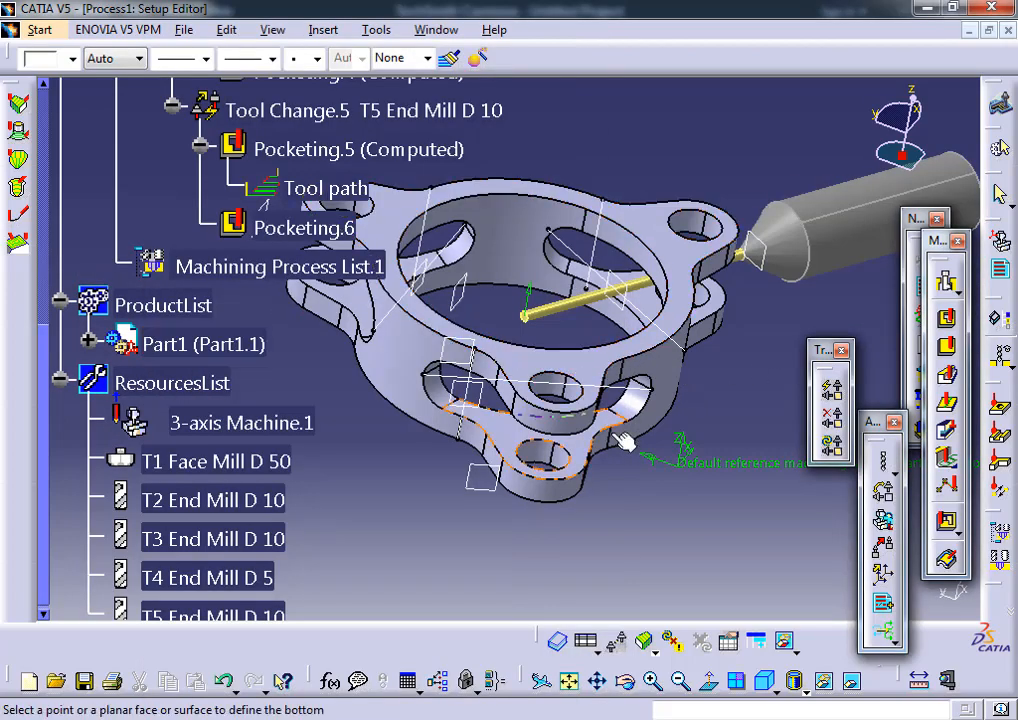
pyautogui.moveTo(622, 440); pyautogui.dragTo(630, 405, button='middle')
pyautogui.moveTo(636, 482); pyautogui.dragTo(622, 225, button='middle')
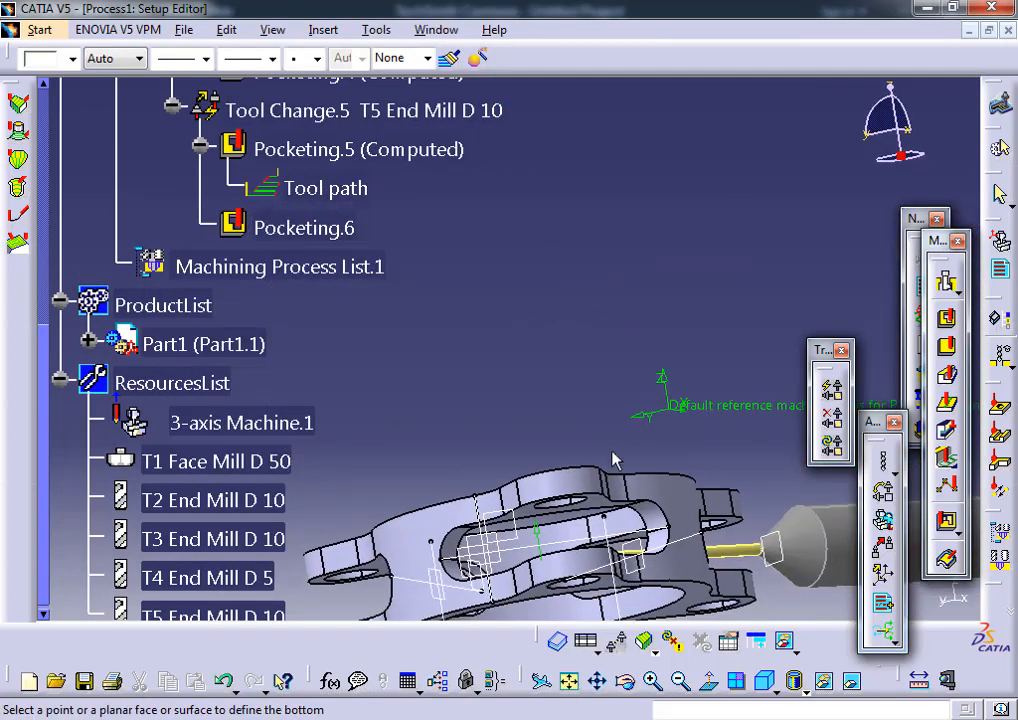
pyautogui.scroll(1, 613, 459)
pyautogui.moveTo(613, 459); pyautogui.dragTo(545, 192, button='middle')
pyautogui.moveTo(552, 346)
pyautogui.mouseDown(button='middle')
pyautogui.moveTo(554, 300)
pyautogui.moveTo(630, 447)
pyautogui.mouseUp(button='middle')
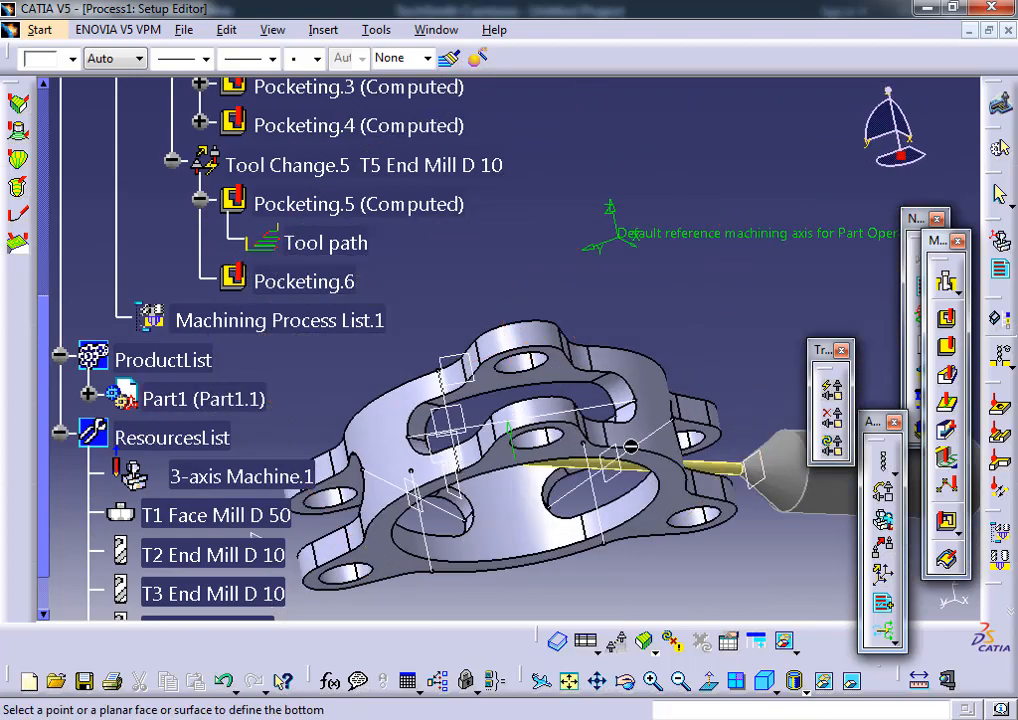
pyautogui.click(692, 495)
pyautogui.click(320, 218)
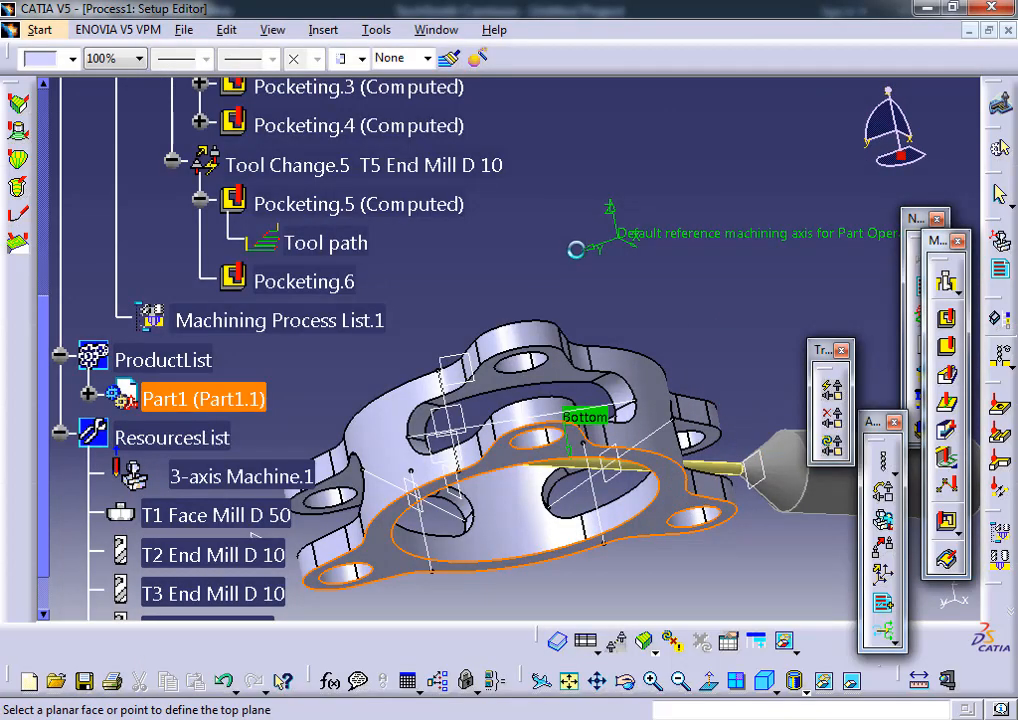
pyautogui.moveTo(560, 420); pyautogui.dragTo(630, 482, button='middle')
pyautogui.moveTo(692, 600); pyautogui.dragTo(575, 182, button='middle')
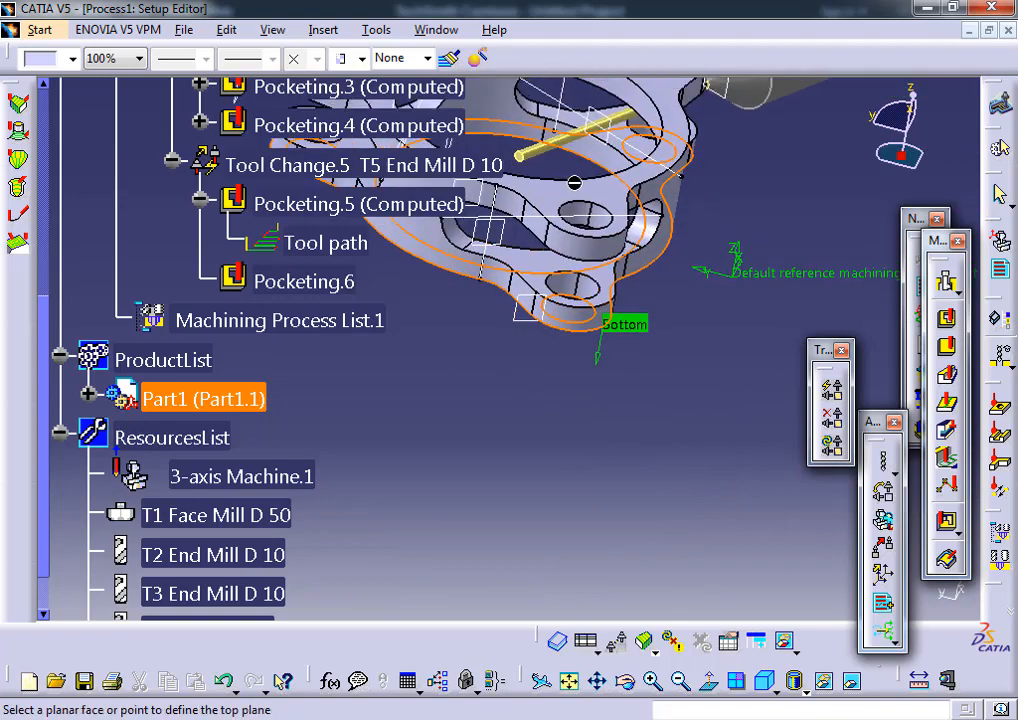
pyautogui.click(567, 188)
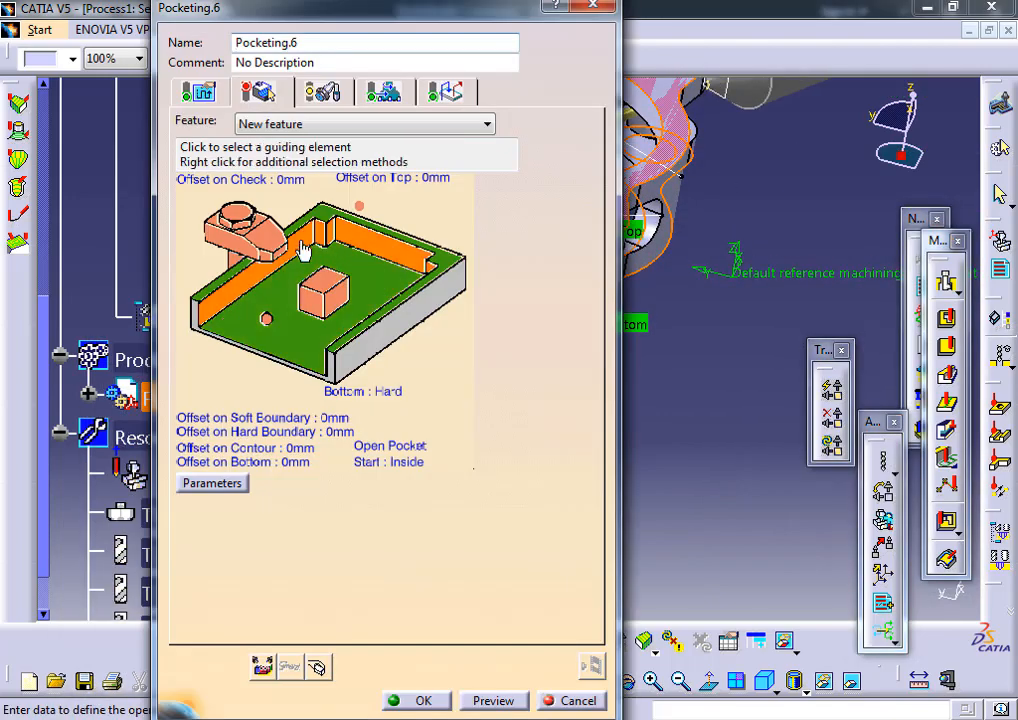
# - Select the upper edge chain and rounded end edges of the second lug slot as Pocketing.6's guiding contour
pyautogui.click(300, 254)
pyautogui.moveTo(587, 283); pyautogui.dragTo(537, 255, button='middle')
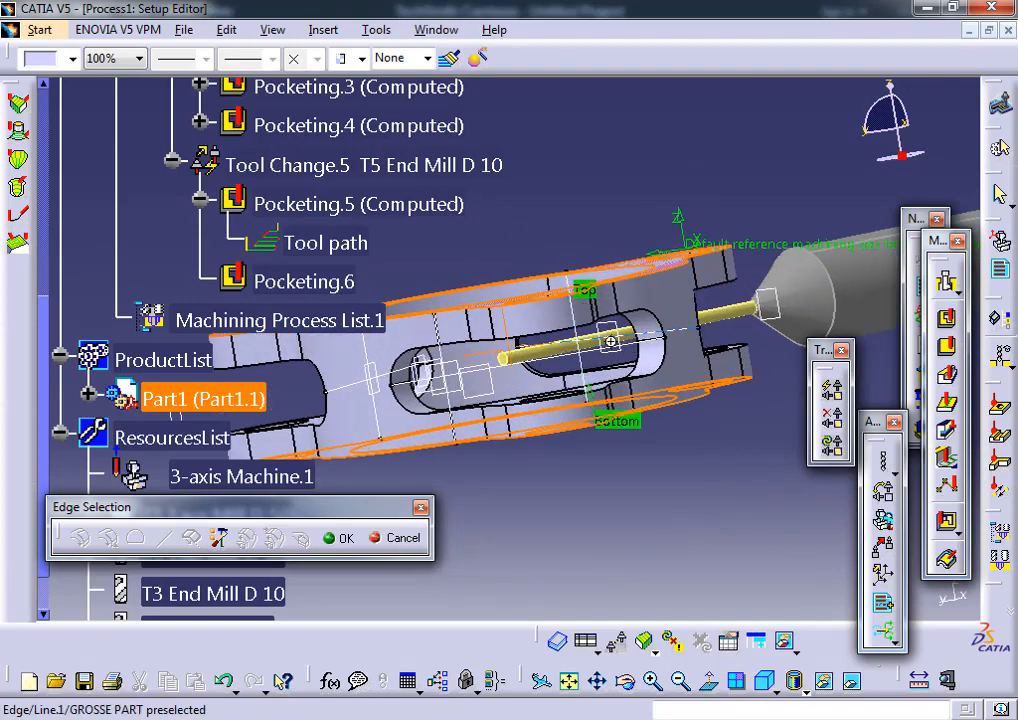
pyautogui.moveTo(610, 341); pyautogui.dragTo(616, 238, button='middle')
pyautogui.scroll(1, 748, 404)
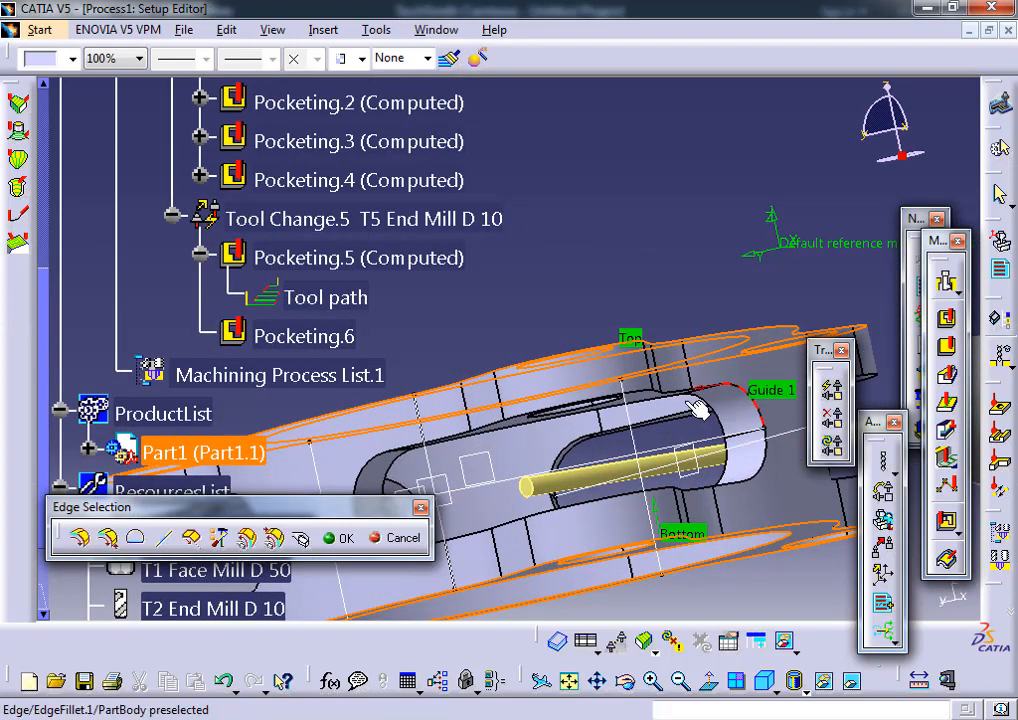
pyautogui.moveTo(684, 352); pyautogui.dragTo(451, 96, button='middle')
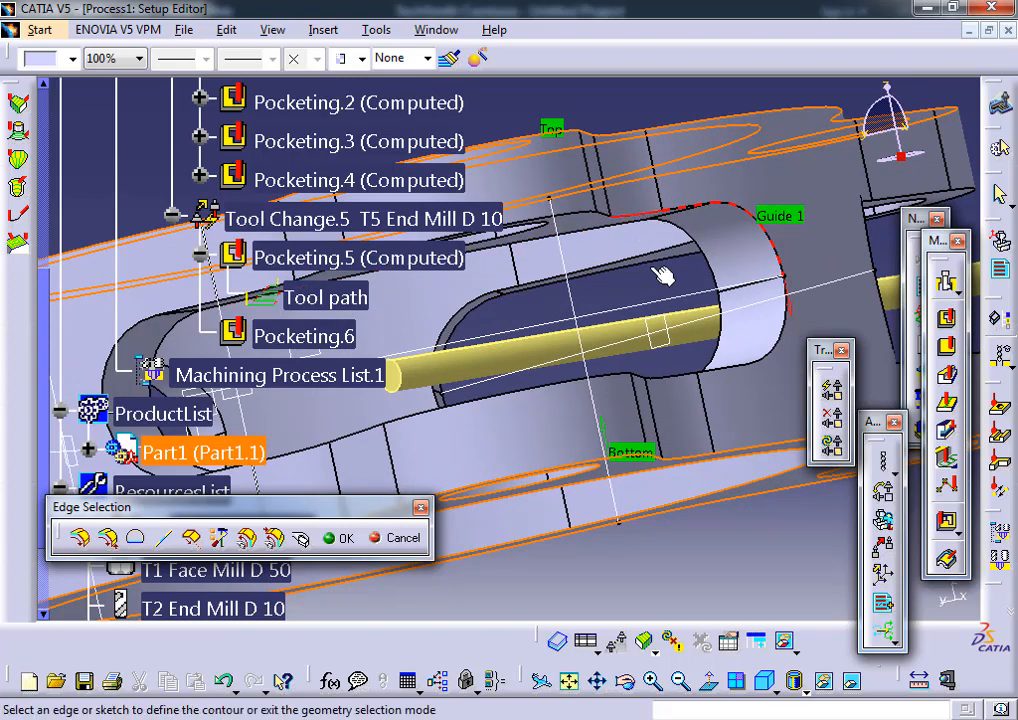
pyautogui.moveTo(629, 270); pyautogui.dragTo(598, 262, button='middle')
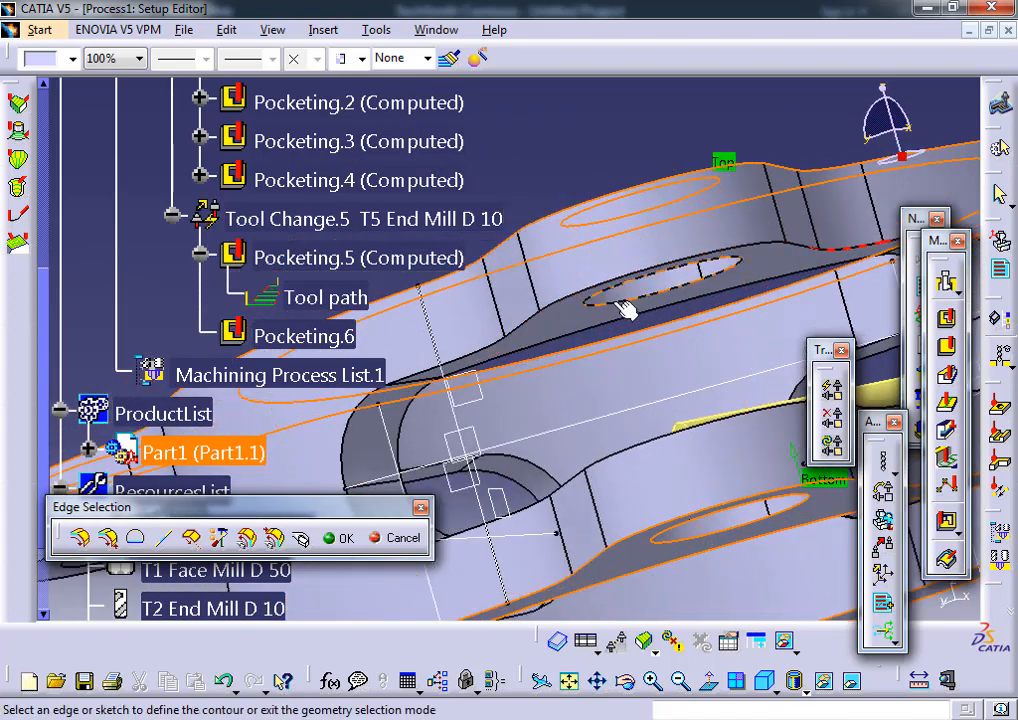
pyautogui.moveTo(629, 309); pyautogui.dragTo(602, 302, button='middle')
pyautogui.scroll(1, 775, 280)
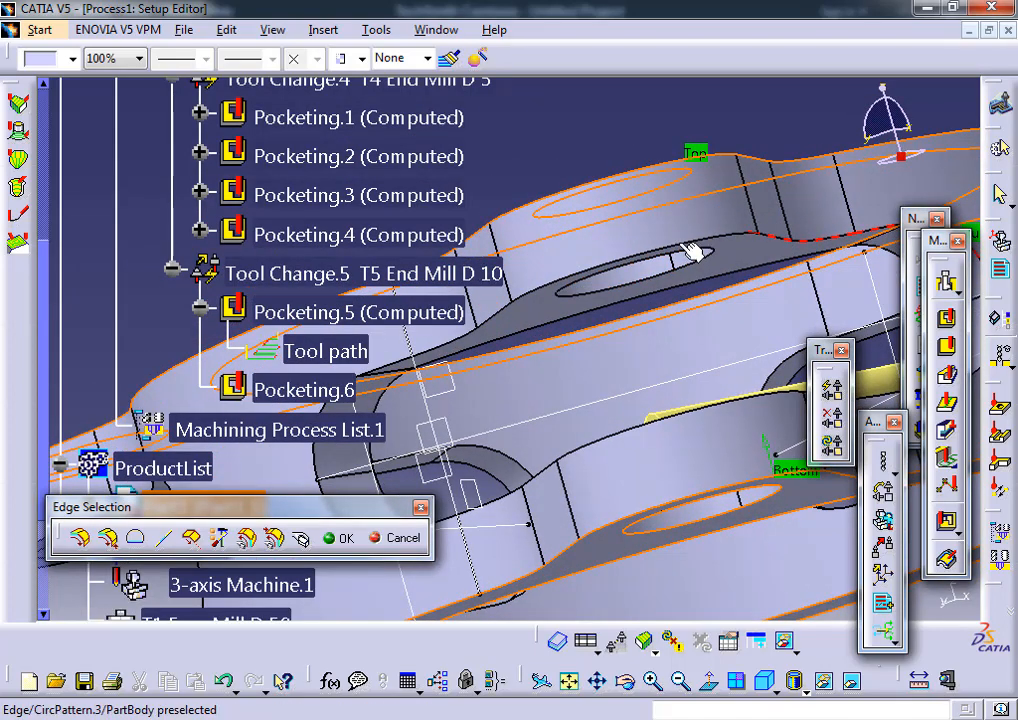
pyautogui.moveTo(632, 322); pyautogui.dragTo(657, 271, button='middle')
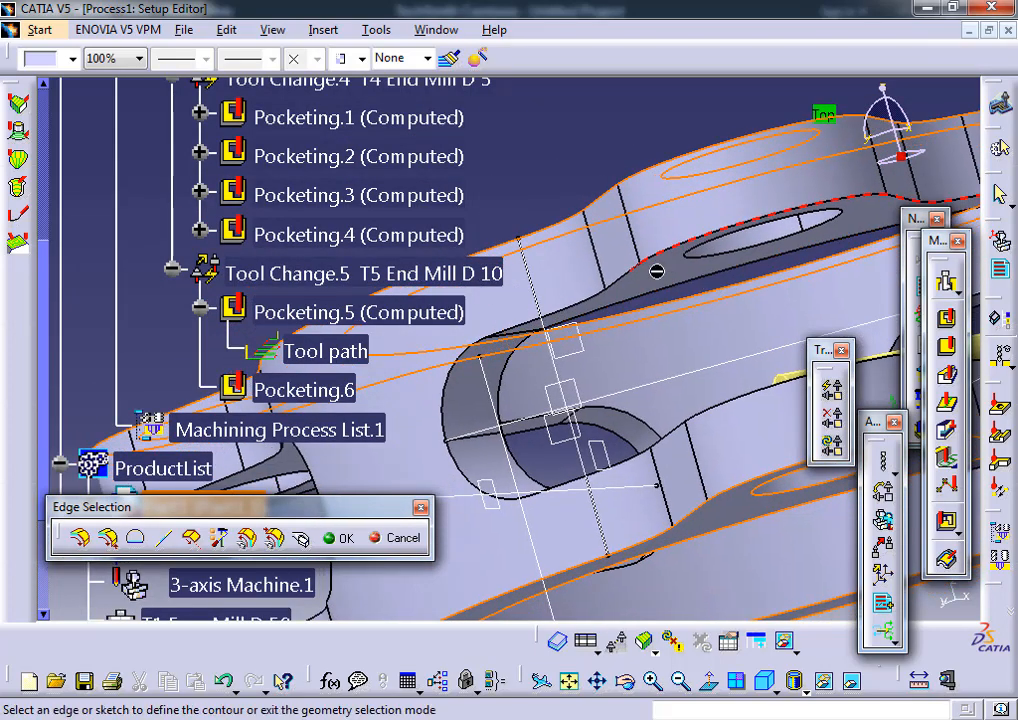
pyautogui.click(502, 334)
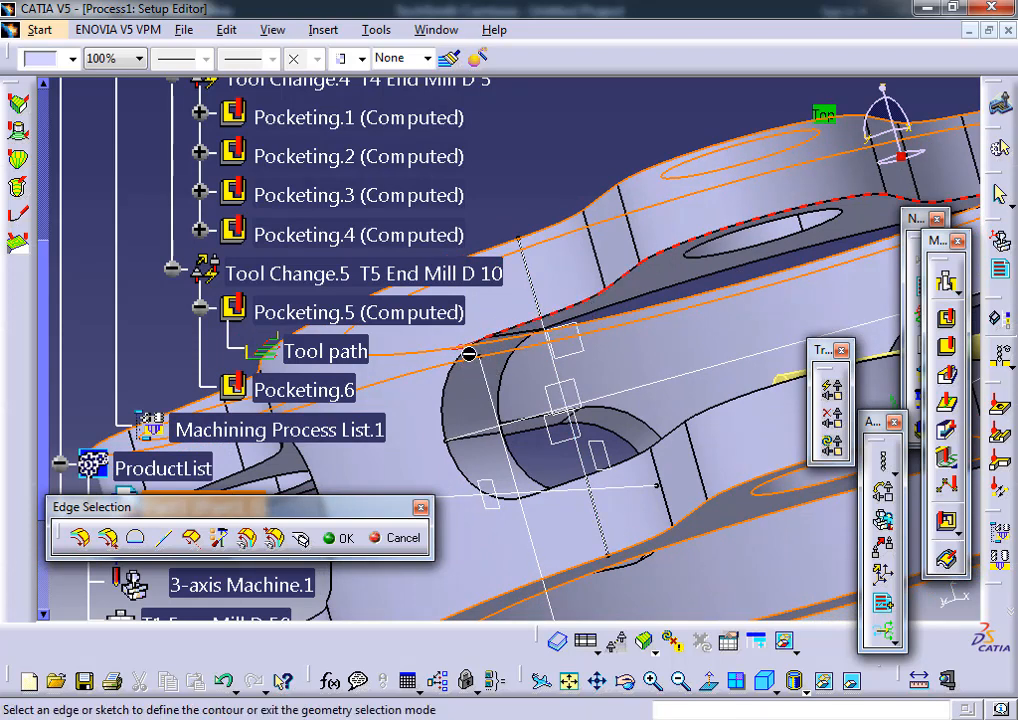
pyautogui.click(465, 353)
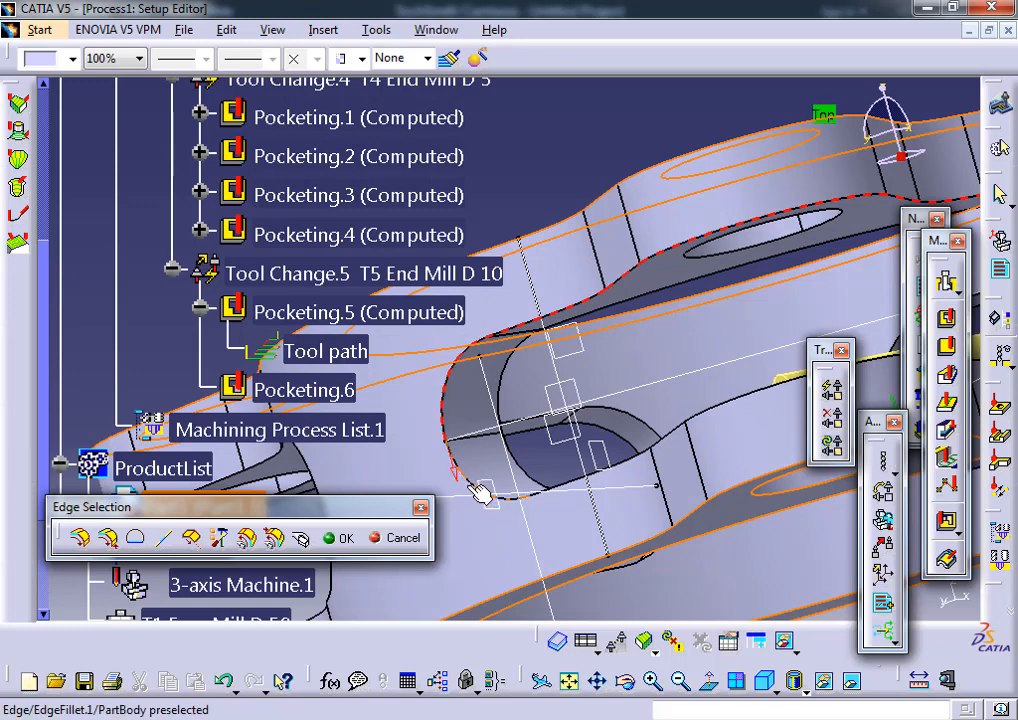
pyautogui.click(560, 487)
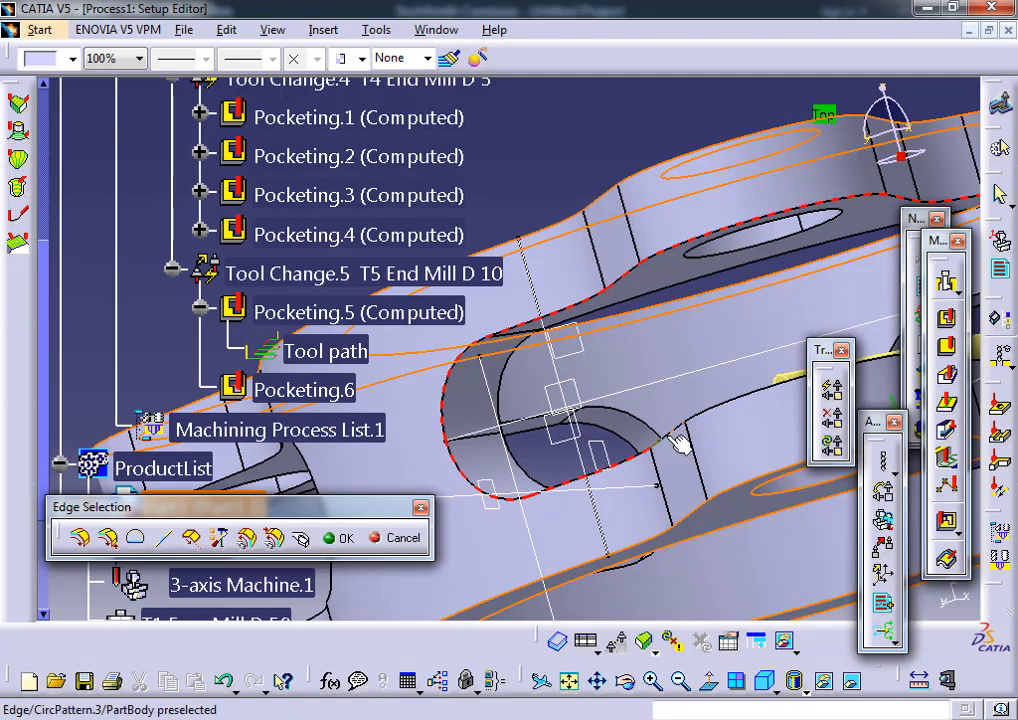
# - Complete Pocketing.6's guiding contour along the lower edges of the lug slot
pyautogui.moveTo(684, 472); pyautogui.dragTo(474, 421, button='middle')
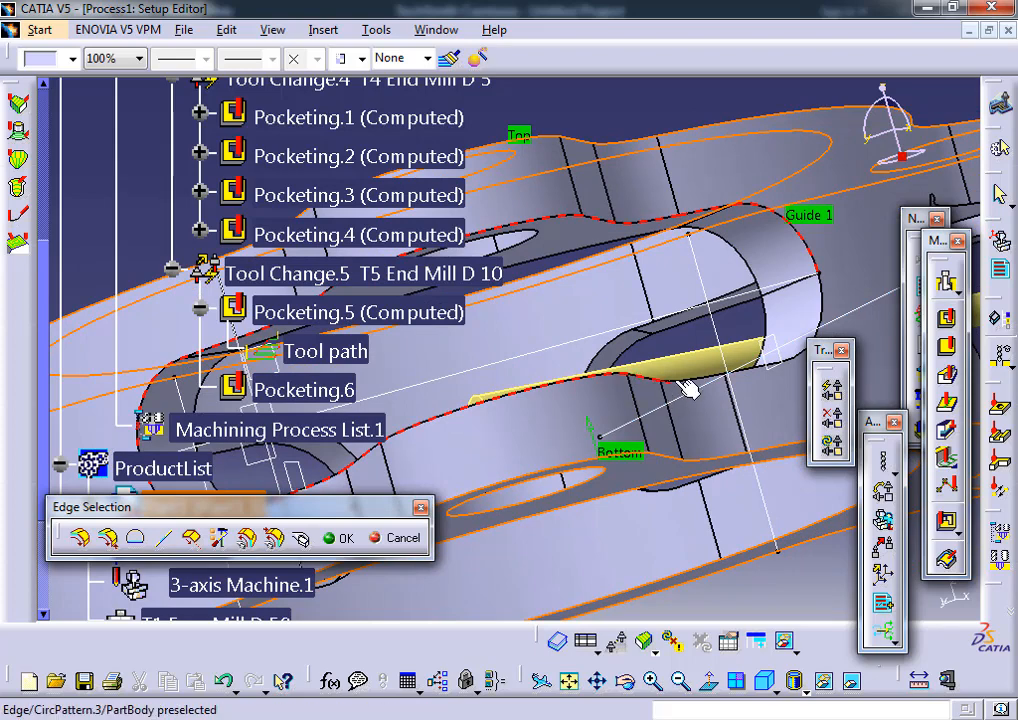
pyautogui.moveTo(670, 430); pyautogui.dragTo(716, 510, button='middle')
pyautogui.moveTo(545, 359); pyautogui.dragTo(735, 500, button='middle')
pyautogui.scroll(-1, 494, 361)
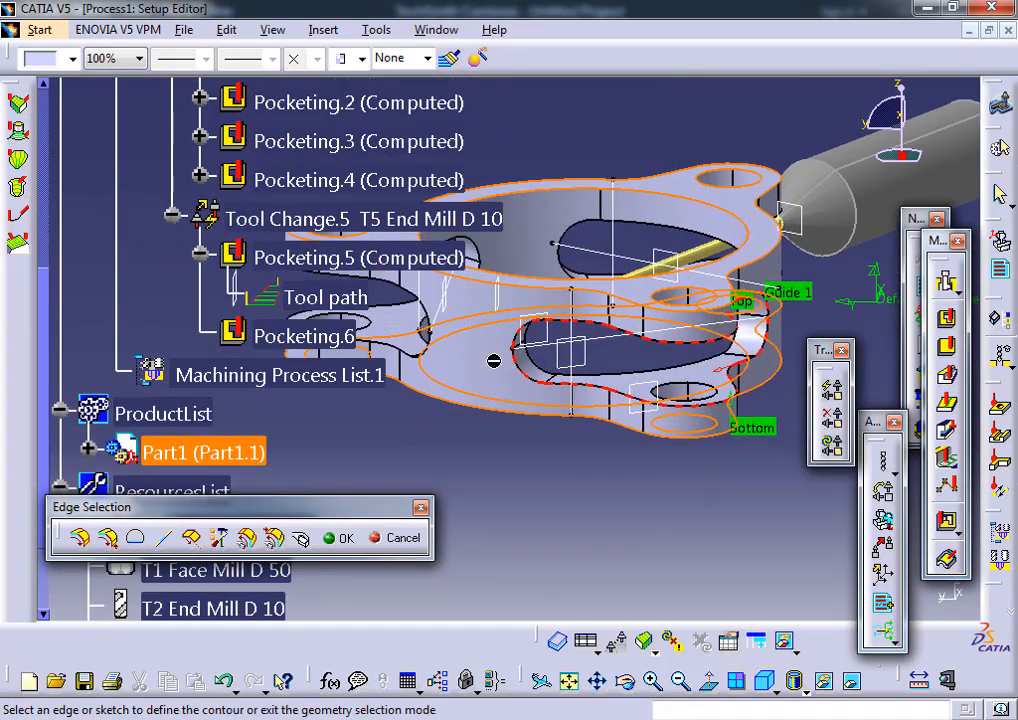
# - Examine the selected guide contour around the lug and compare it with the other lug slots on the flange
pyautogui.moveTo(494, 361); pyautogui.dragTo(685, 494, button='middle')
pyautogui.scroll(1, 647, 432)
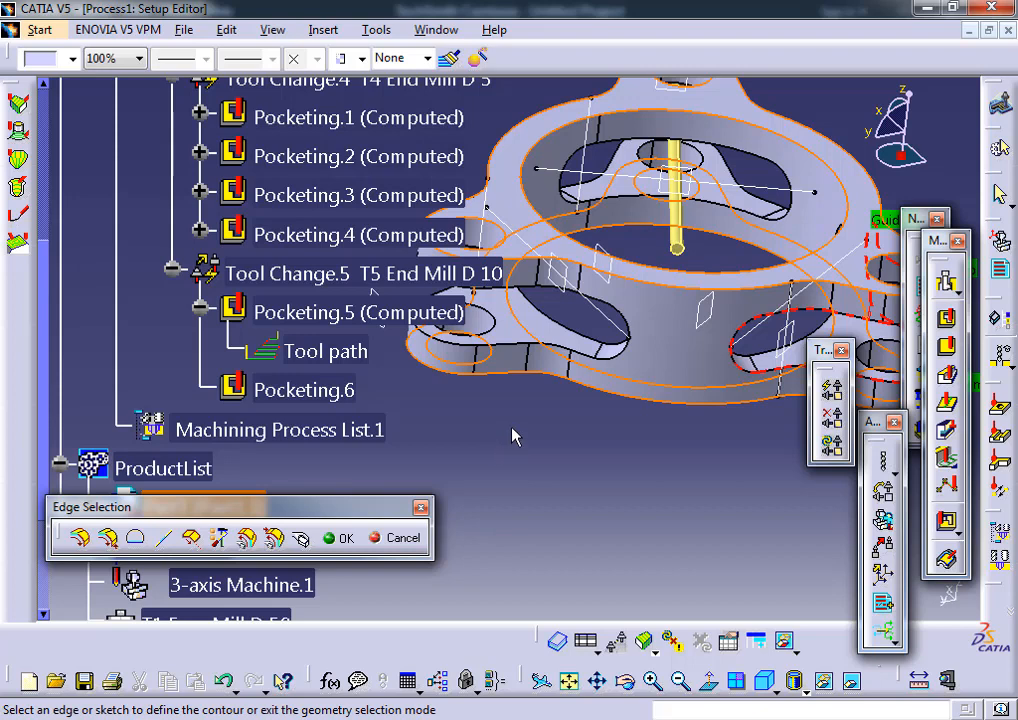
pyautogui.moveTo(434, 368); pyautogui.dragTo(640, 490, button='middle')
pyautogui.moveTo(427, 500); pyautogui.dragTo(475, 504, button='middle')
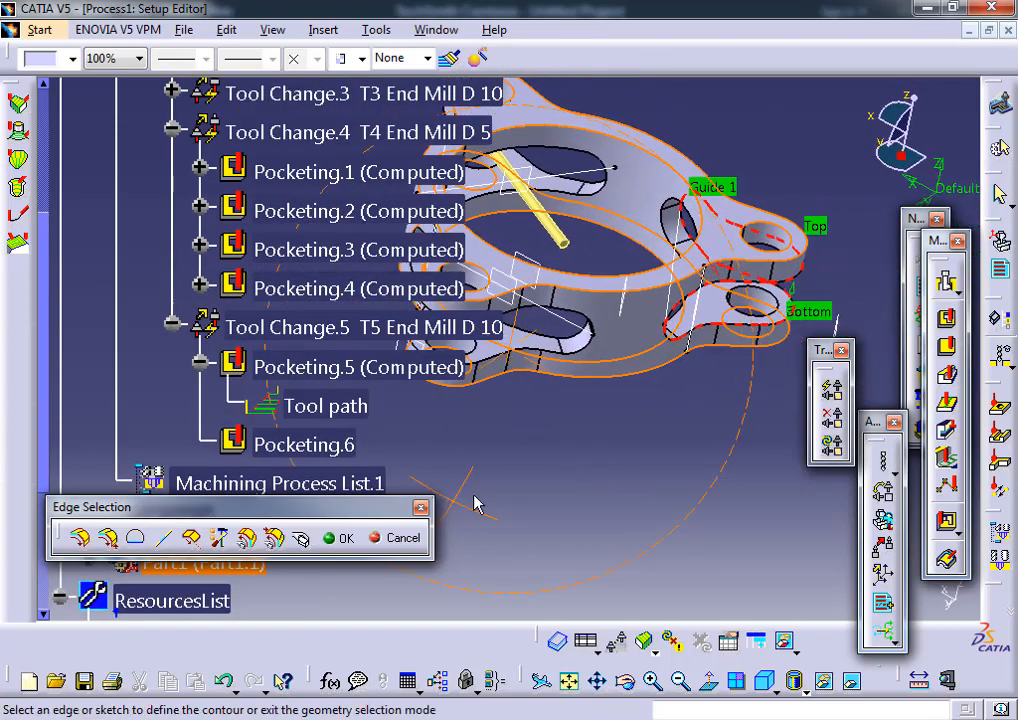
pyautogui.scroll(1, 478, 480)
pyautogui.moveTo(486, 440); pyautogui.dragTo(579, 445, button='middle')
pyautogui.moveTo(532, 328); pyautogui.dragTo(724, 475, button='middle')
pyautogui.moveTo(552, 257); pyautogui.dragTo(507, 364, button='middle')
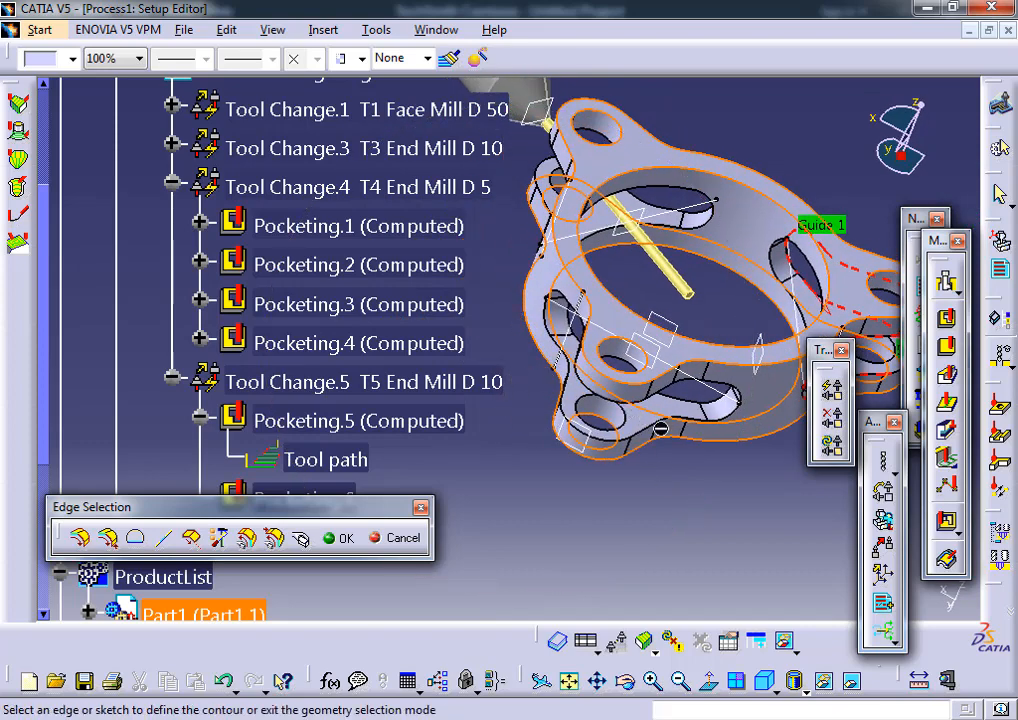
pyautogui.moveTo(697, 145); pyautogui.dragTo(643, 220, button='middle')
pyautogui.moveTo(690, 310); pyautogui.dragTo(650, 308, button='middle')
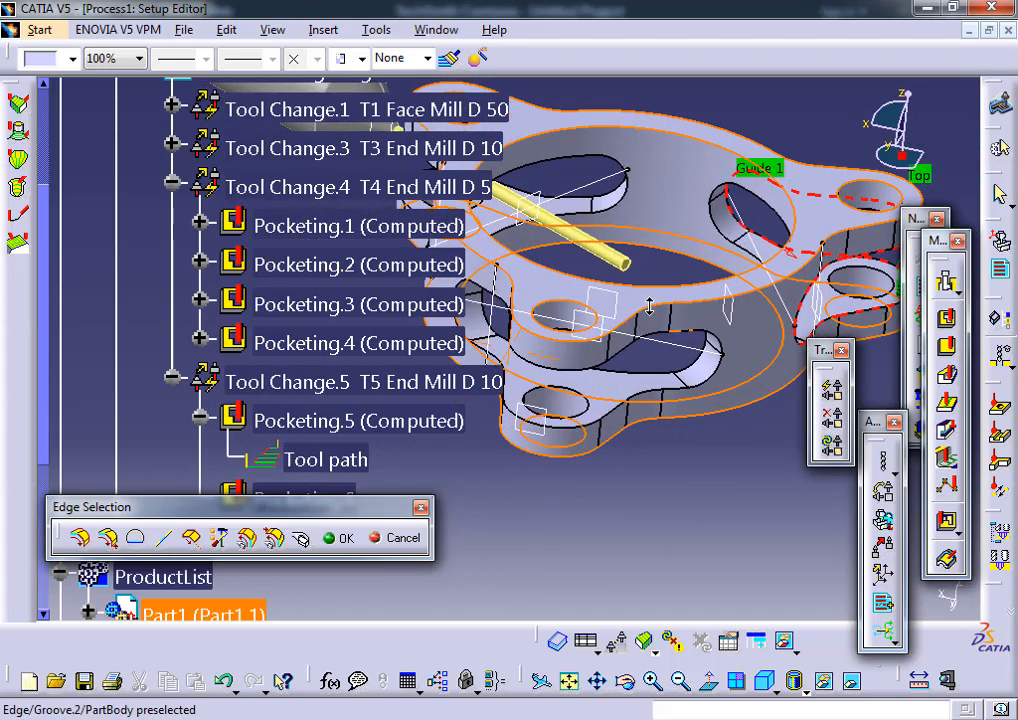
# - Confirm the contour selection, accept Pocketing.6, and add another pocketing operation for the remaining lug slot
pyautogui.click(340, 538)
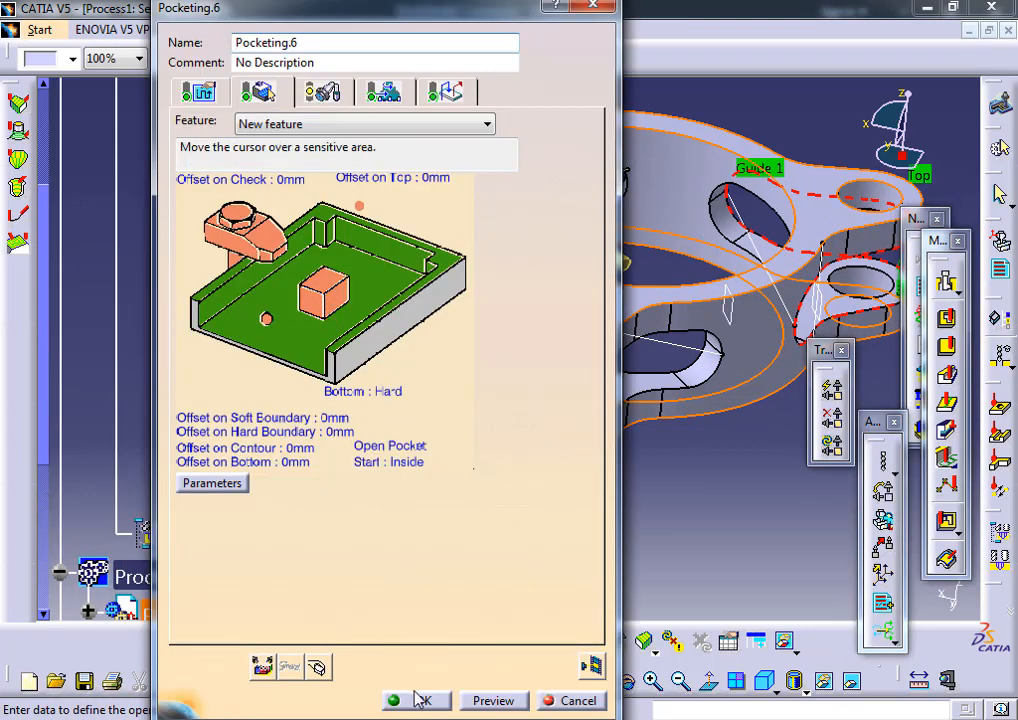
pyautogui.click(420, 700)
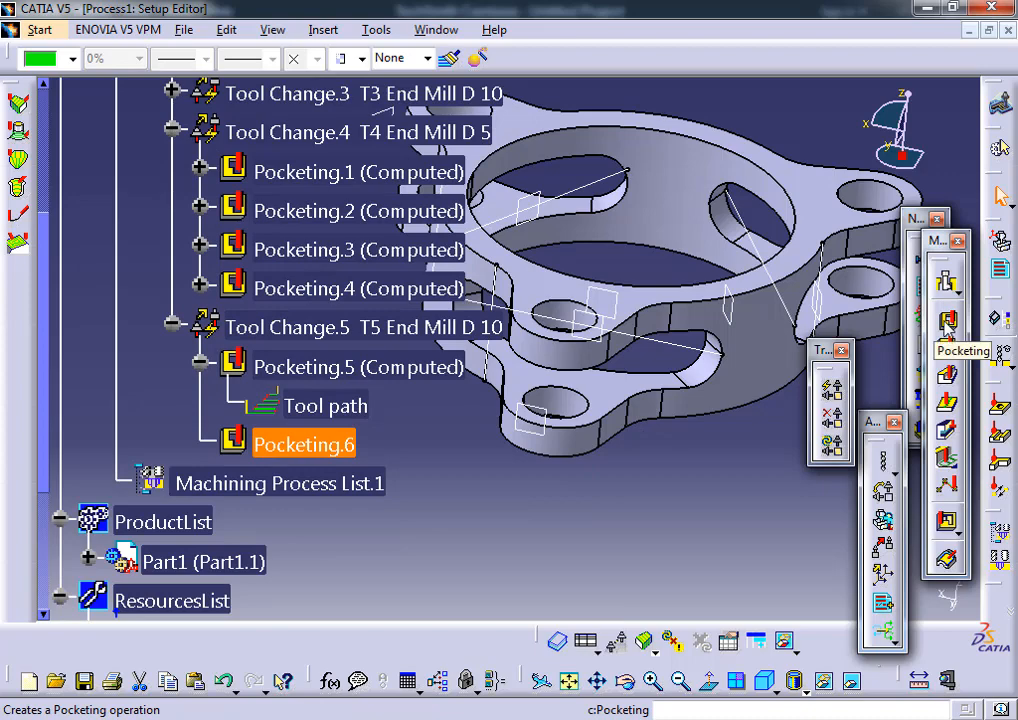
pyautogui.click(947, 318)
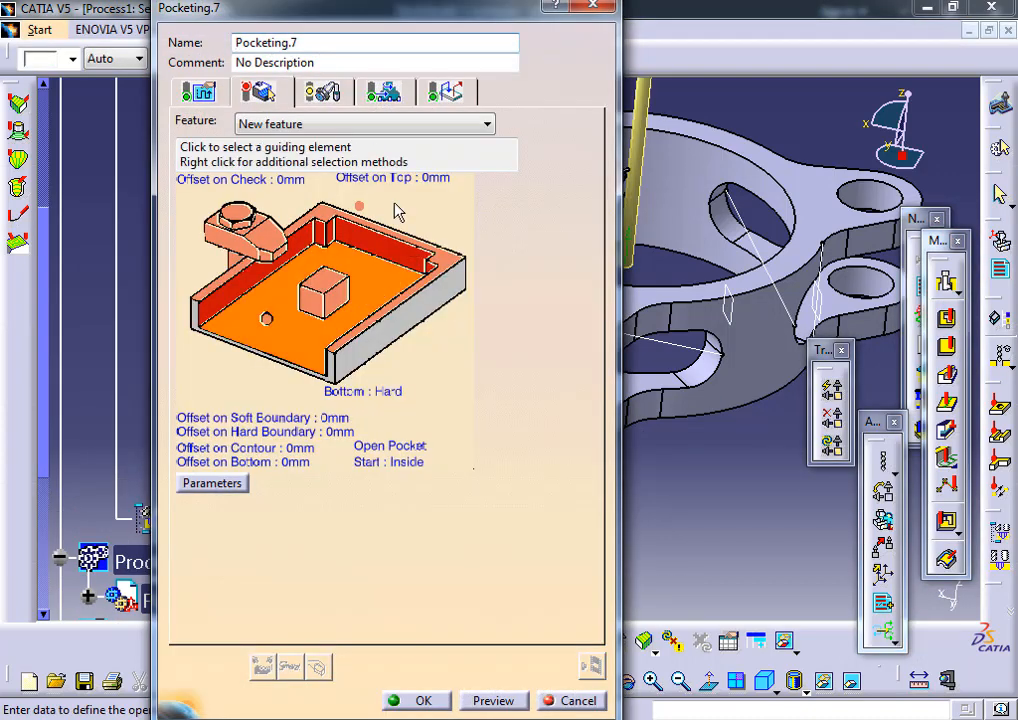
# - Define the flange's underside face as the bottom and its upper face as the top plane of Pocketing.7
pyautogui.click(358, 296)
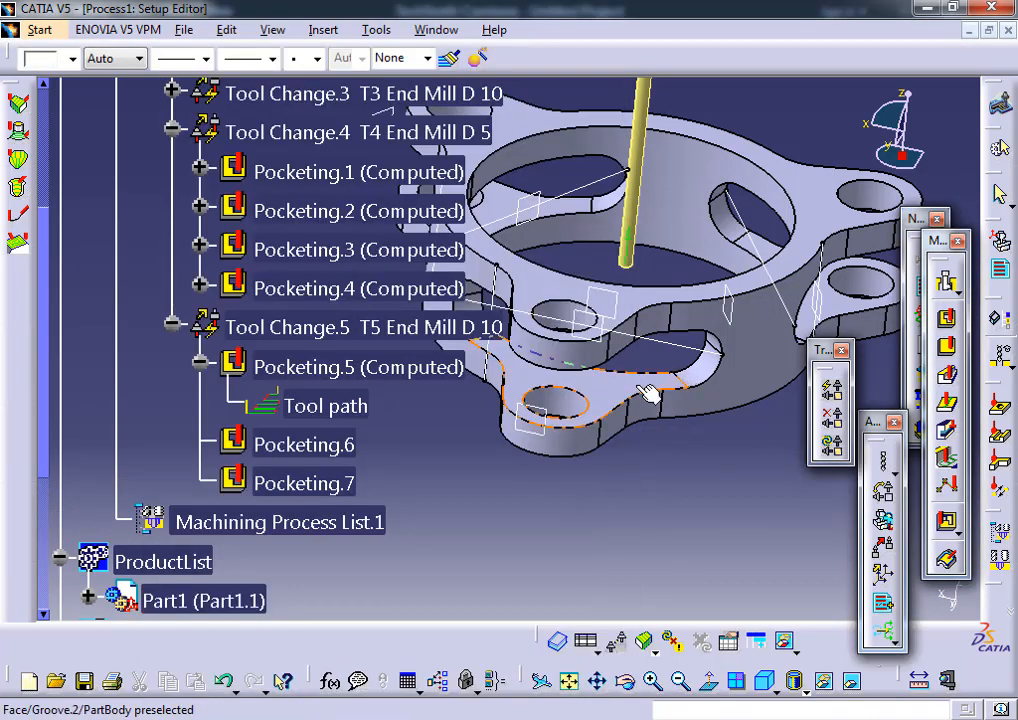
pyautogui.moveTo(625, 448); pyautogui.dragTo(686, 349, button='middle')
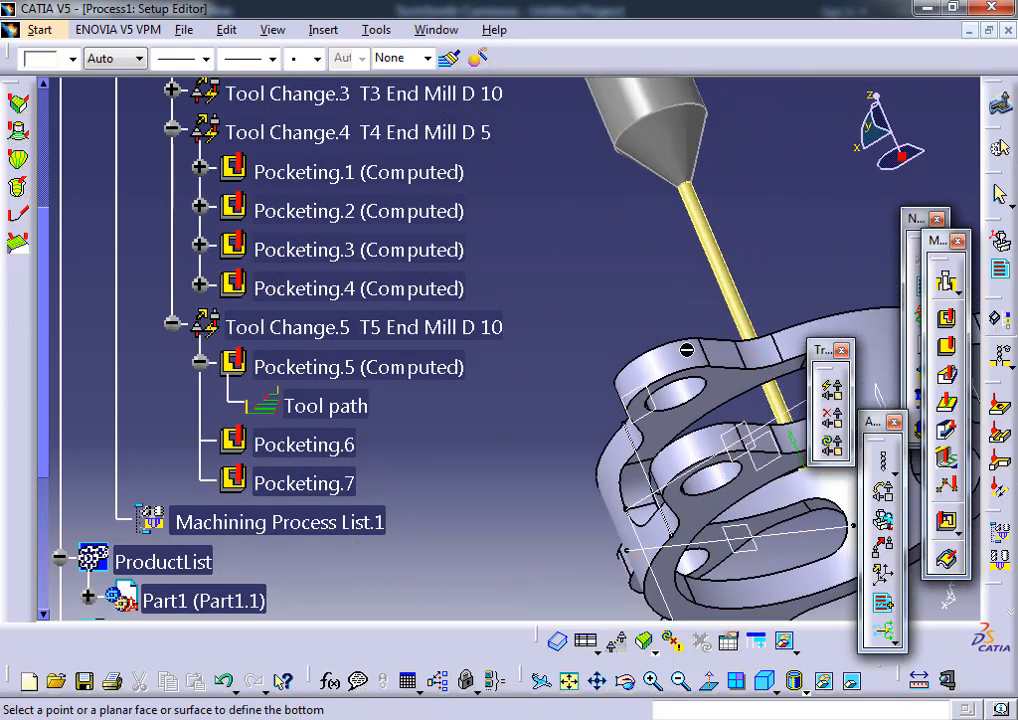
pyautogui.click(746, 494)
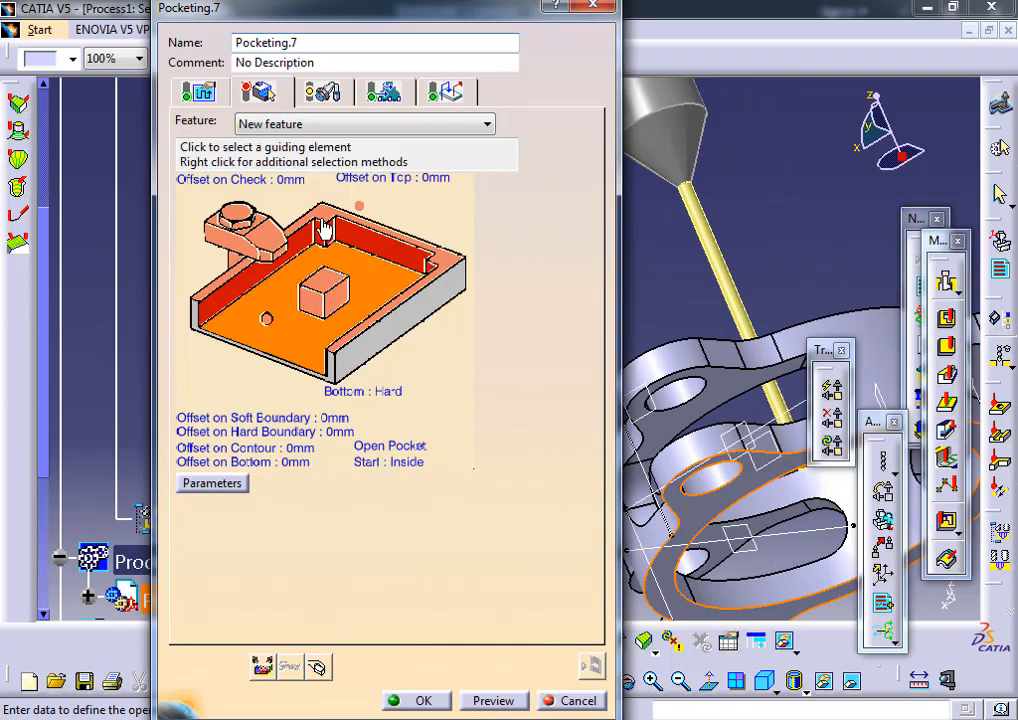
pyautogui.click(324, 213)
pyautogui.moveTo(600, 268); pyautogui.dragTo(630, 322, button='middle')
pyautogui.click(611, 318)
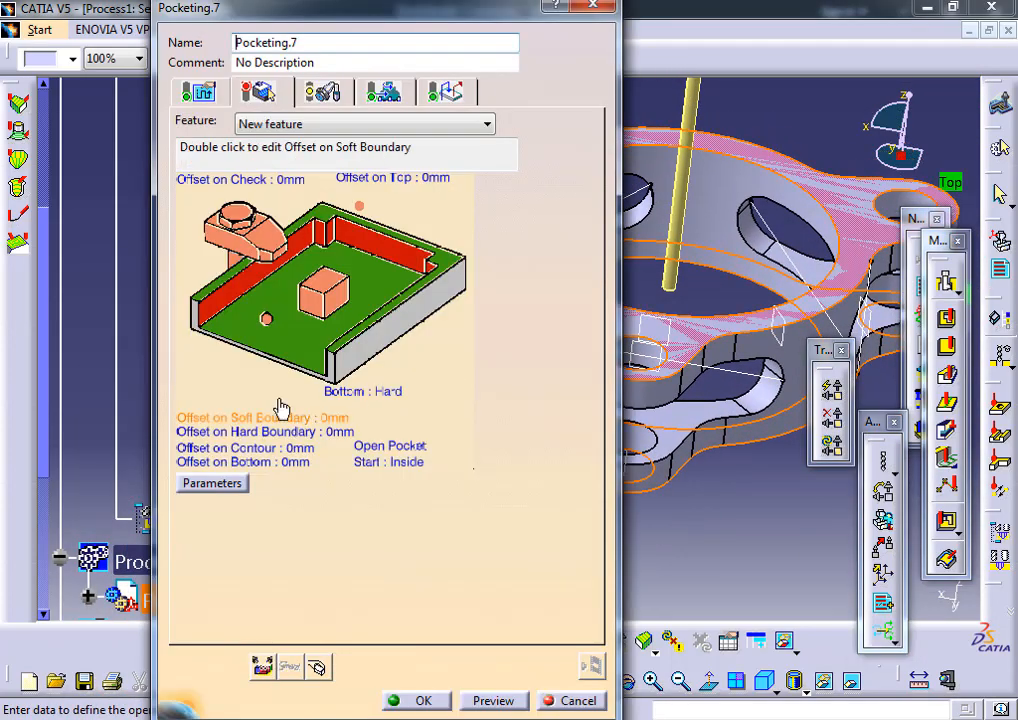
# - Start Pocketing.7's guiding contour at the remaining lug slot's rounded end and continue it along the outer edges of the adjoining lug
pyautogui.click(248, 283)
pyautogui.moveTo(586, 409); pyautogui.dragTo(598, 323, button='middle')
pyautogui.scroll(2, 676, 400)
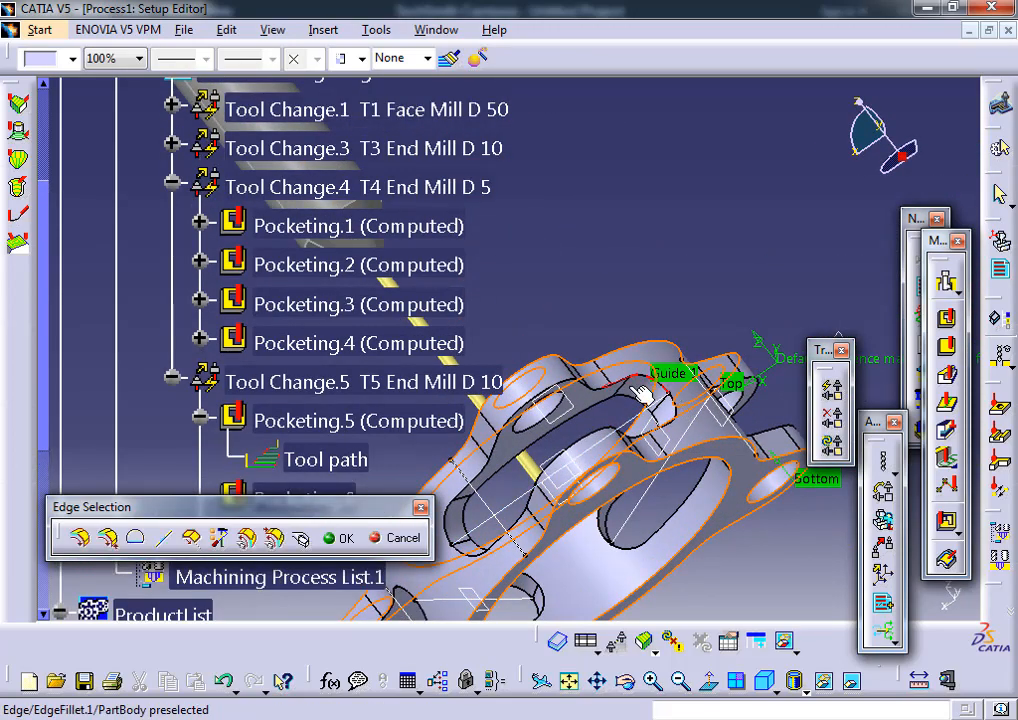
pyautogui.moveTo(625, 396); pyautogui.dragTo(607, 272, button='middle')
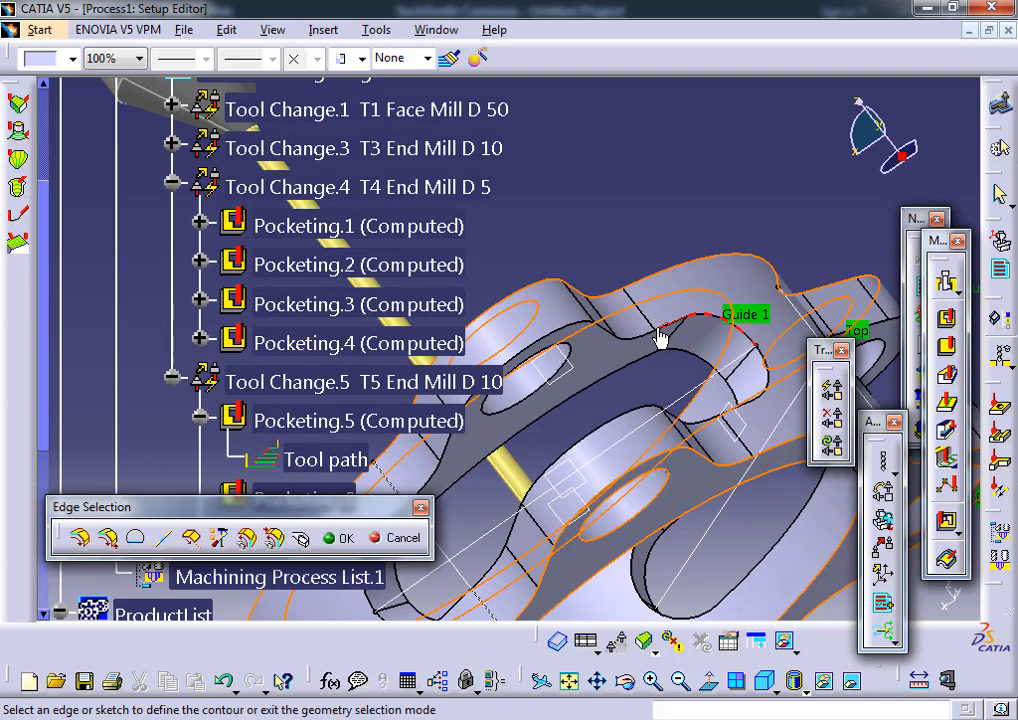
pyautogui.moveTo(661, 338); pyautogui.dragTo(722, 318, button='middle')
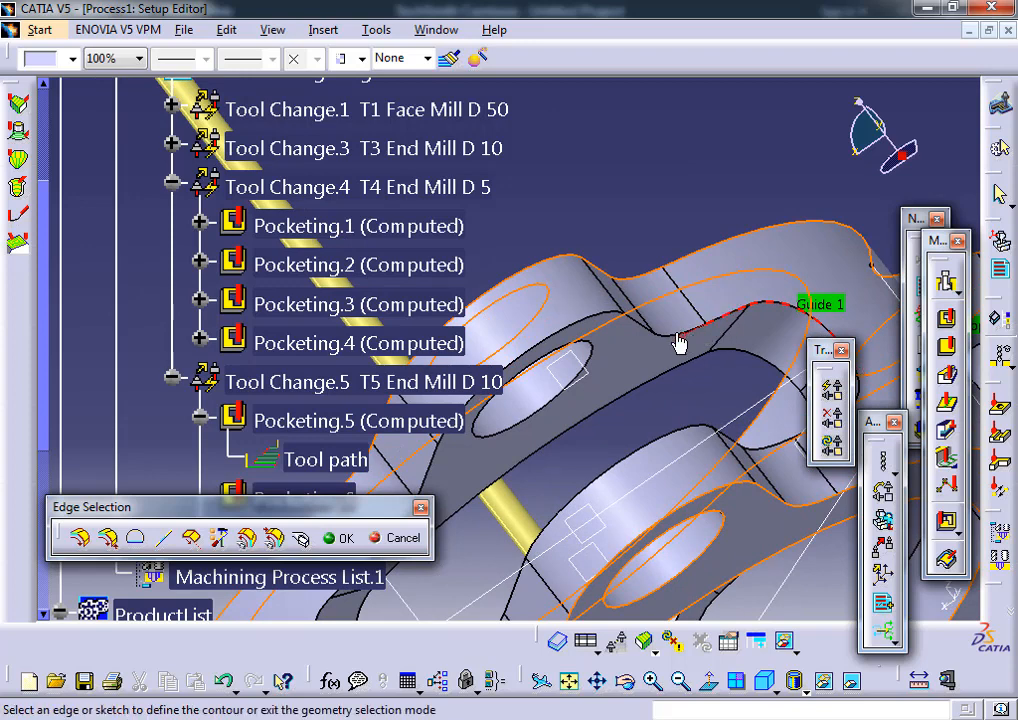
pyautogui.click(632, 325)
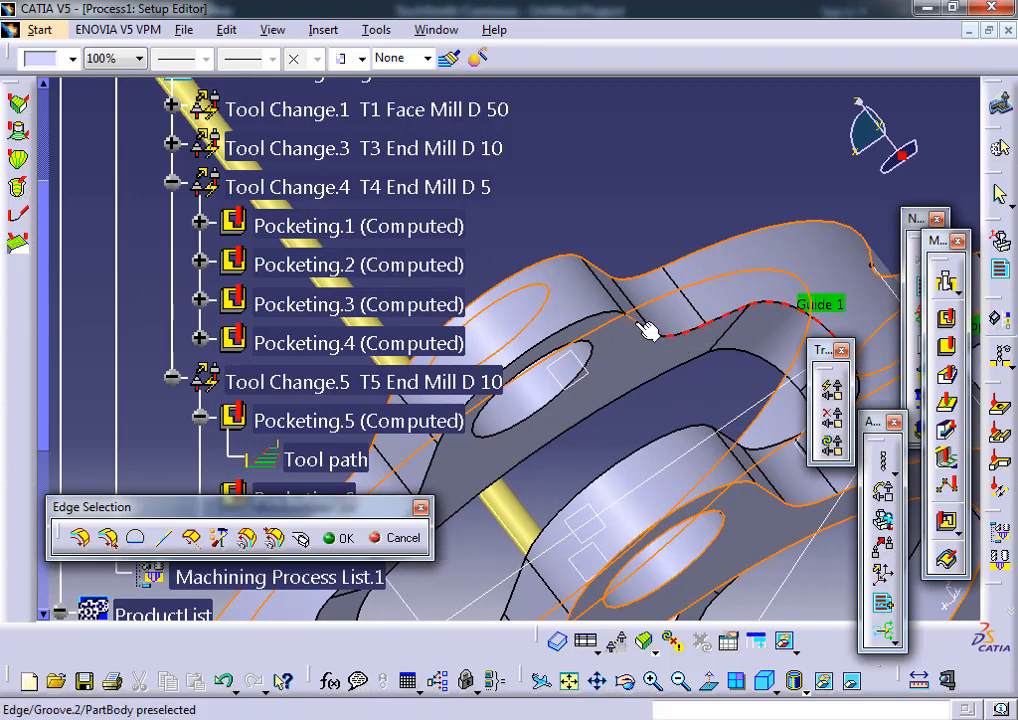
pyautogui.click(600, 317)
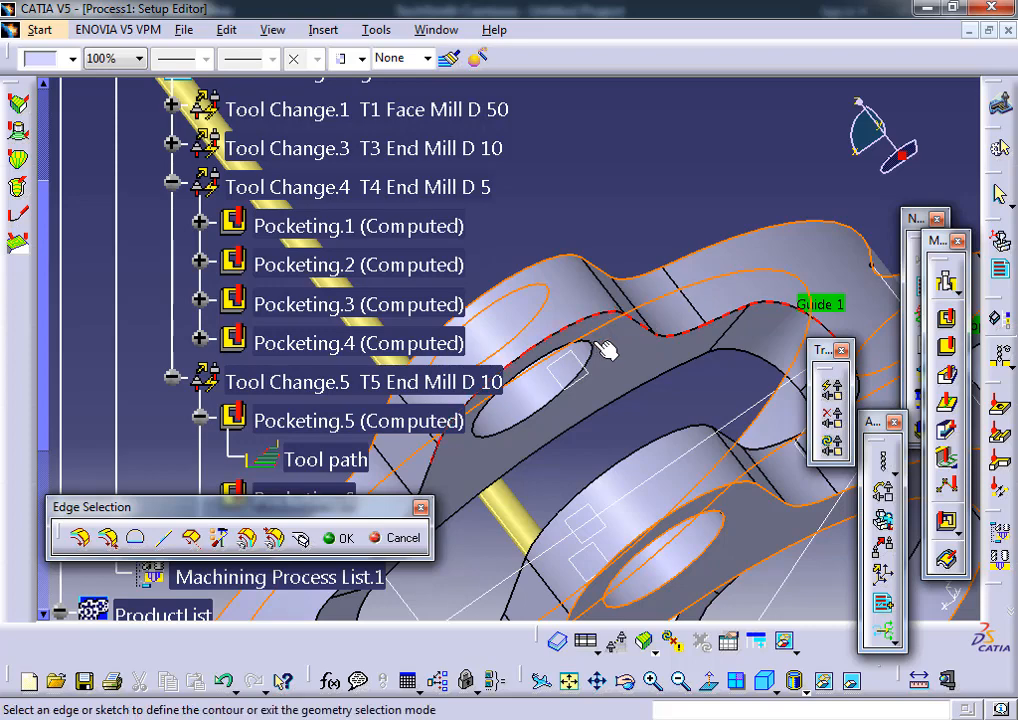
pyautogui.moveTo(593, 348); pyautogui.dragTo(704, 228, button='middle')
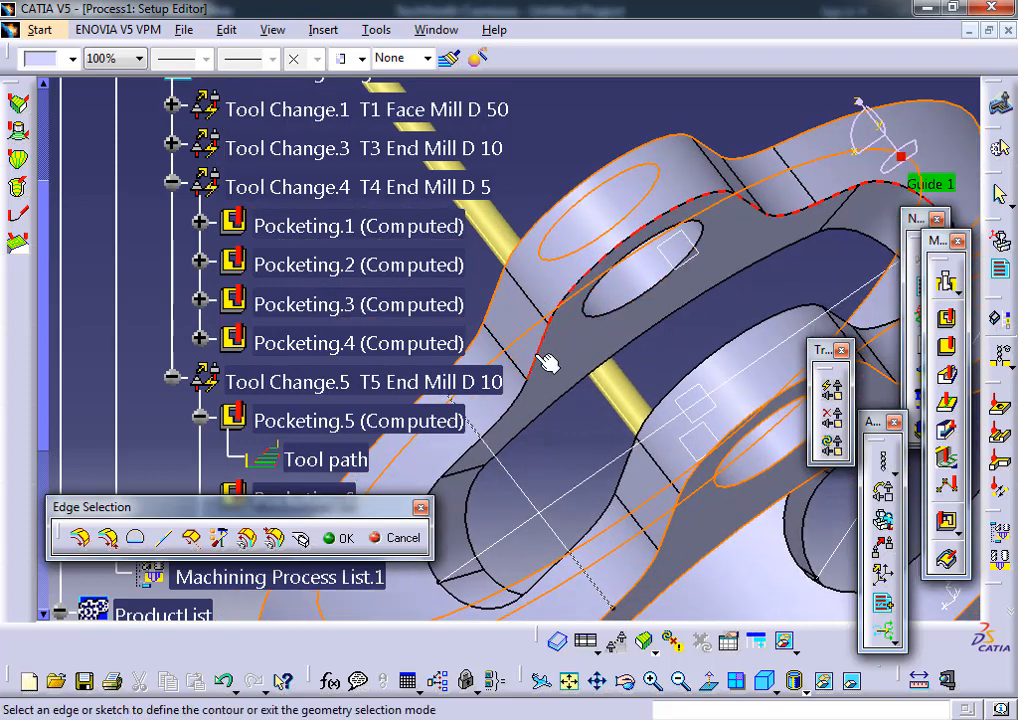
# - Complete Pocketing.7's guiding contour around the slot's opposite rounded end and along the facing lug's edges, and confirm the selection
pyautogui.moveTo(666, 363); pyautogui.dragTo(543, 486, button='middle')
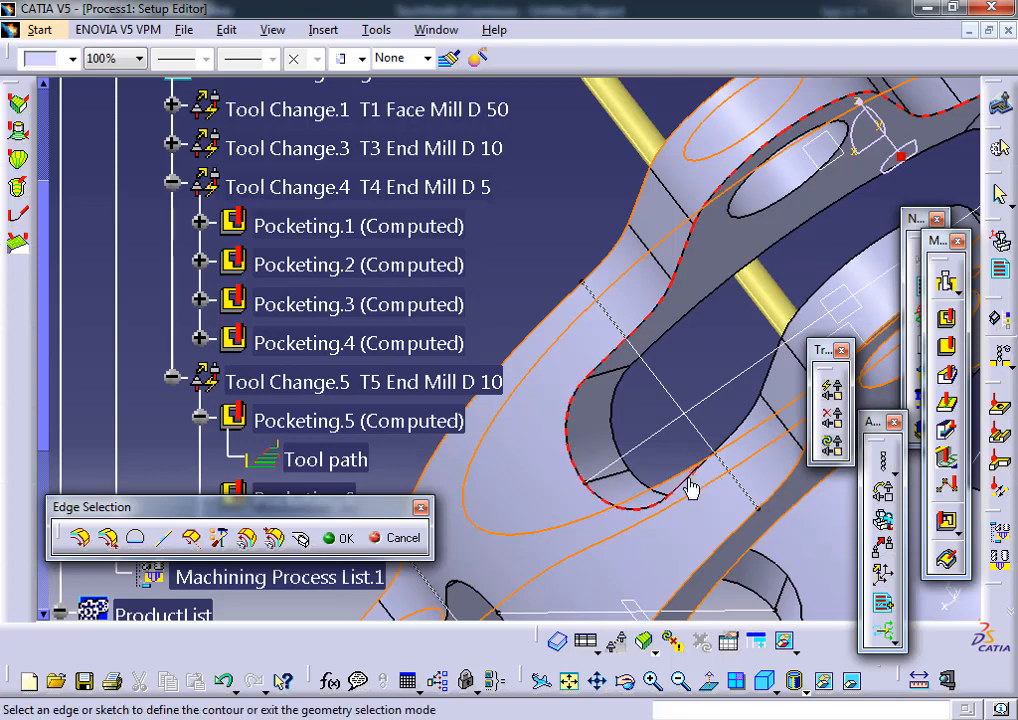
pyautogui.moveTo(734, 463); pyautogui.dragTo(530, 250, button='middle')
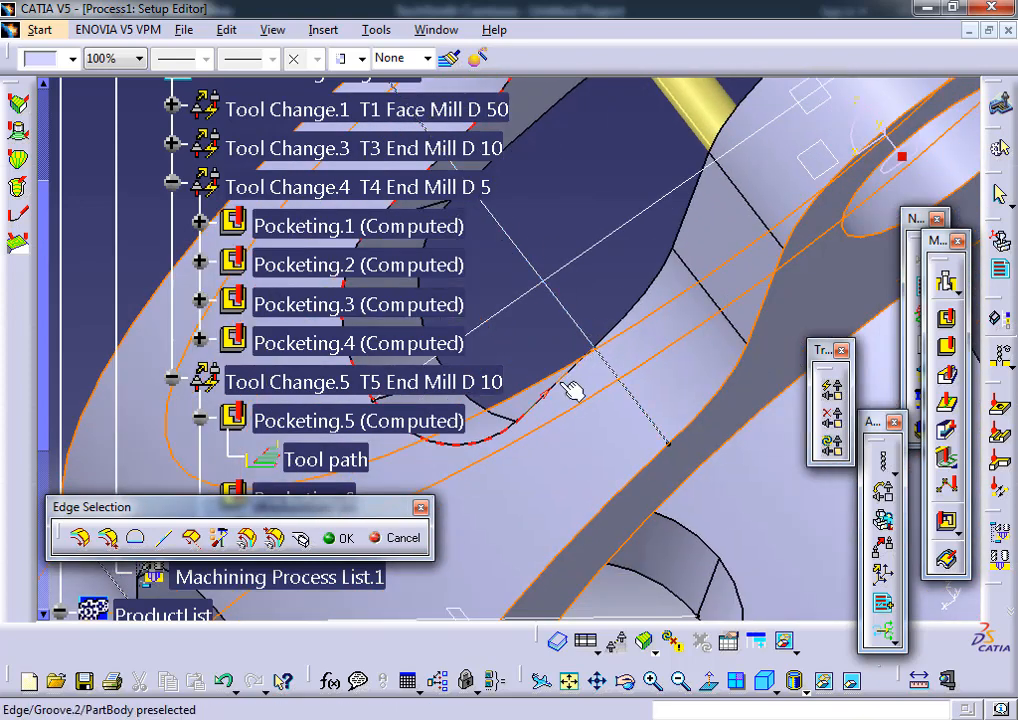
pyautogui.middleClick(628, 373)
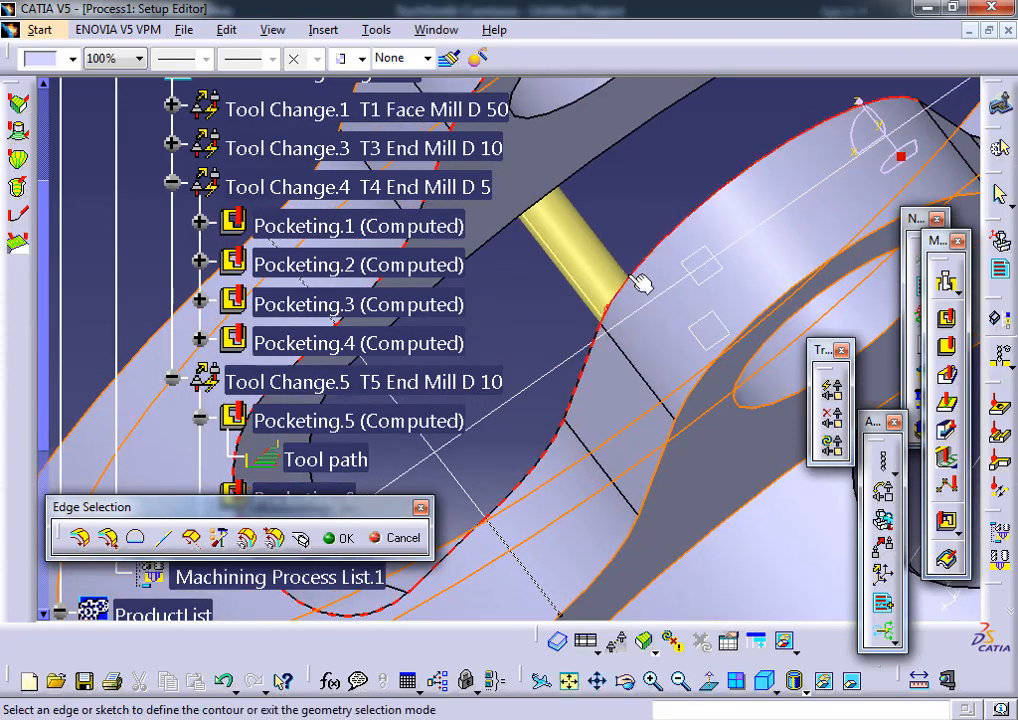
pyautogui.moveTo(709, 228); pyautogui.dragTo(501, 436, button='middle')
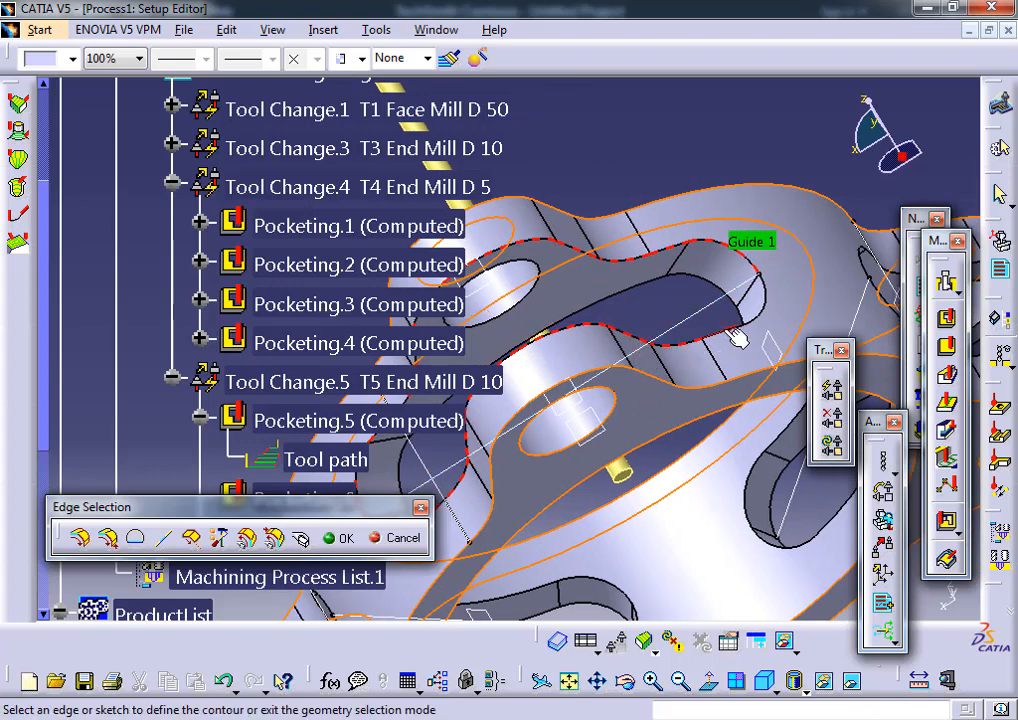
pyautogui.keyDown('ctrl'); pyautogui.moveTo(722, 357); pyautogui.dragTo(441, 380, button='middle'); pyautogui.keyUp('ctrl')
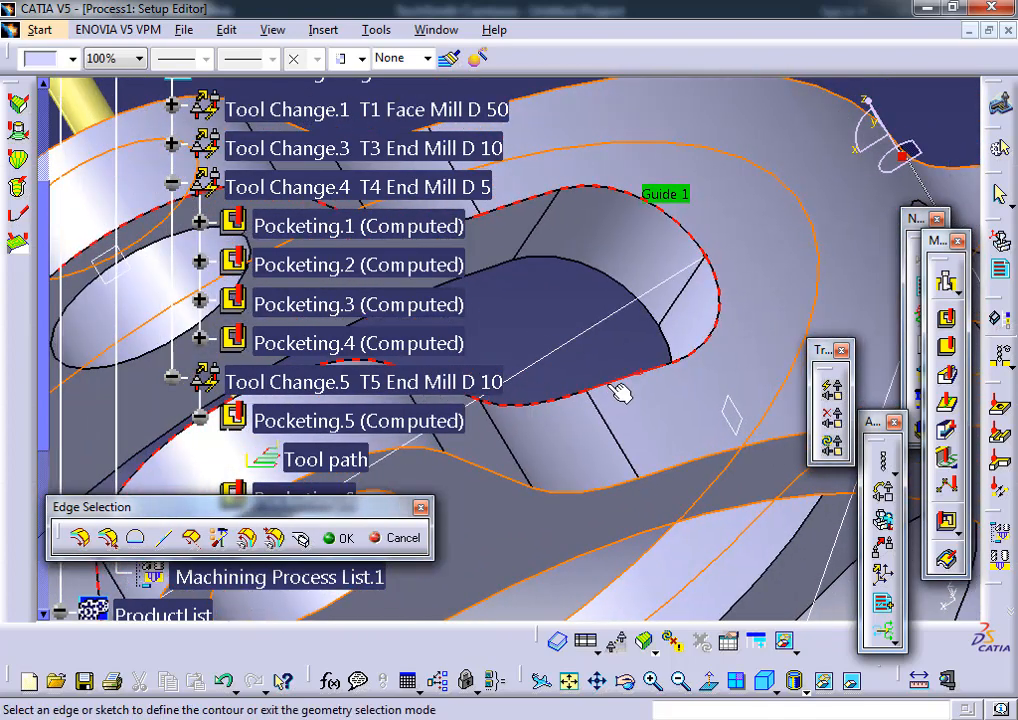
pyautogui.keyDown('ctrl'); pyautogui.moveTo(605, 365); pyautogui.dragTo(595, 428, button='middle'); pyautogui.keyUp('ctrl')
pyautogui.moveTo(570, 380); pyautogui.dragTo(668, 385, button='middle')
pyautogui.moveTo(547, 365); pyautogui.dragTo(629, 329, button='middle')
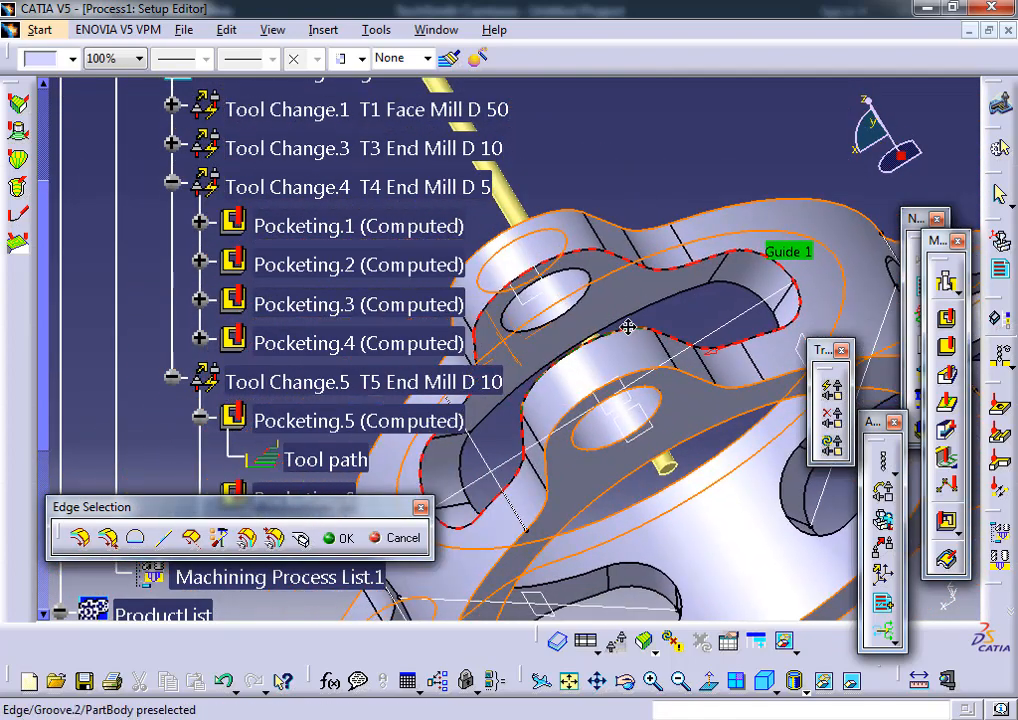
pyautogui.click(343, 540)
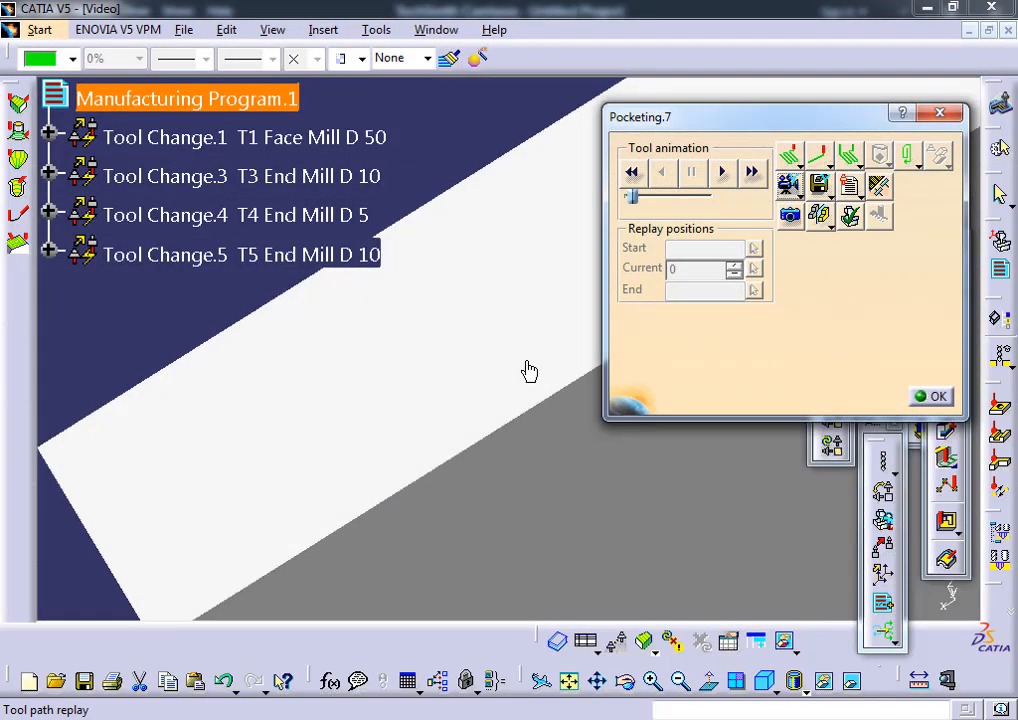
# - Play the material removal simulation through Pocketing.7, inspect the machined flange from several sides, and close the replay
pyautogui.moveTo(555, 390); pyautogui.dragTo(556, 545, button='middle')
pyautogui.moveTo(333, 288); pyautogui.dragTo(453, 432, button='middle')
pyautogui.moveTo(182, 383); pyautogui.dragTo(390, 410, button='middle')
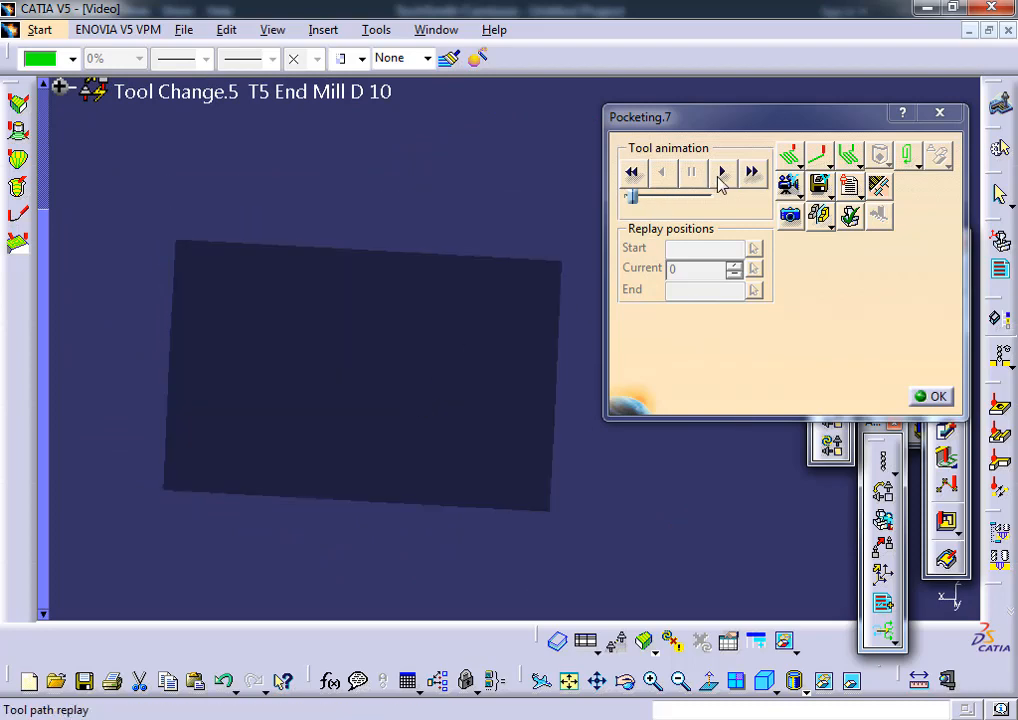
pyautogui.click(722, 174)
pyautogui.moveTo(436, 363); pyautogui.dragTo(505, 385, button='middle')
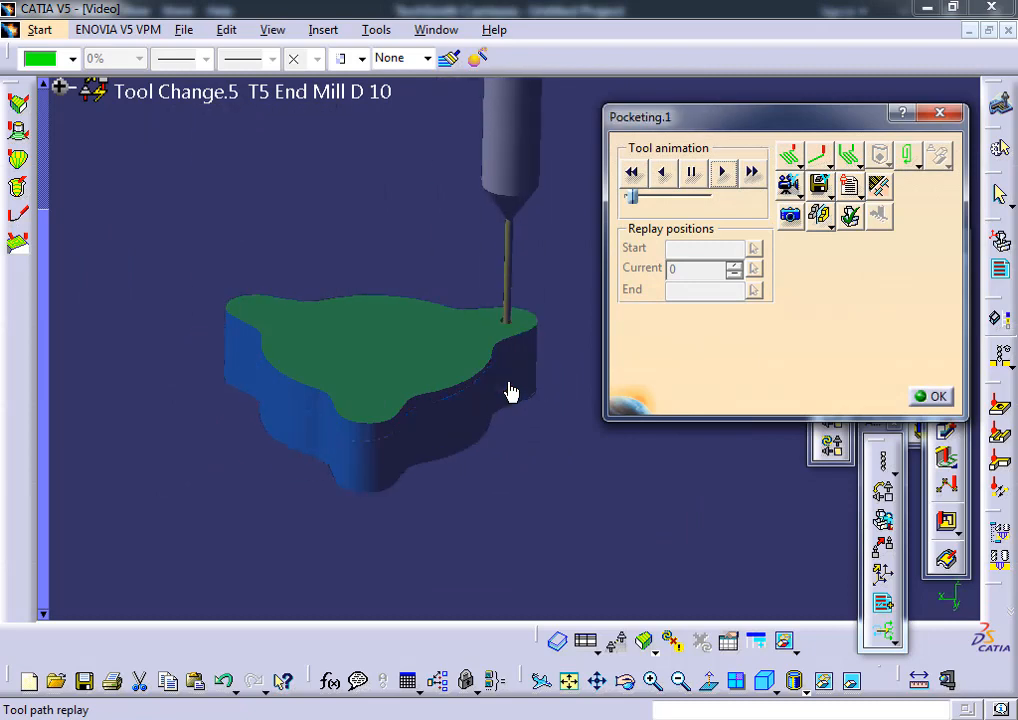
pyautogui.moveTo(452, 378); pyautogui.dragTo(443, 350, button='middle')
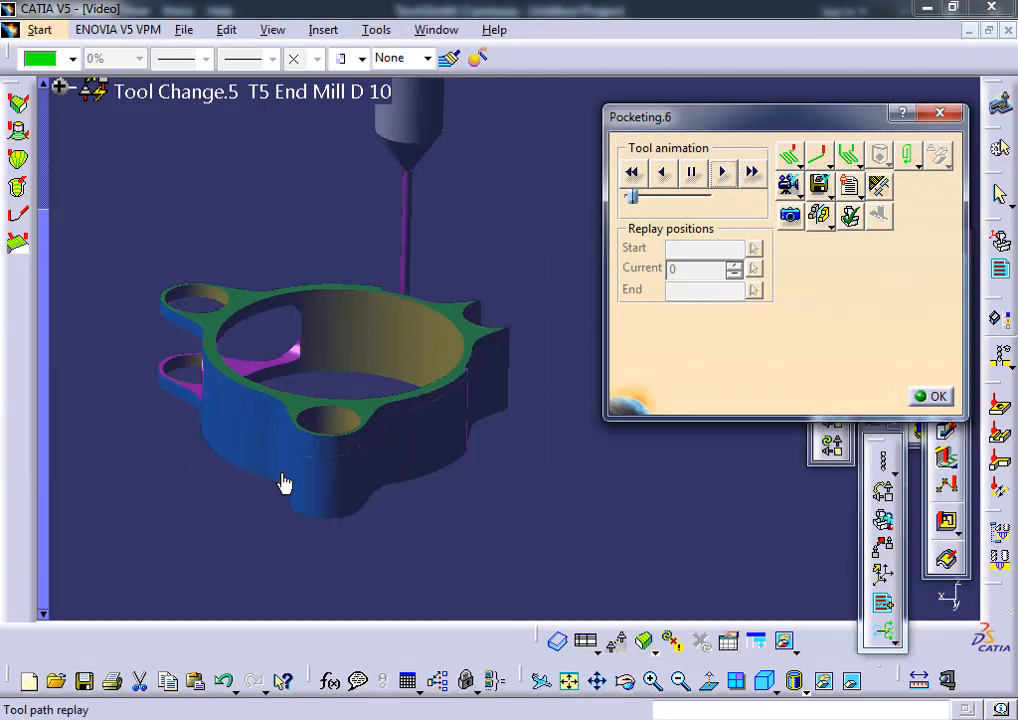
pyautogui.moveTo(295, 427); pyautogui.dragTo(355, 296, button='middle')
pyautogui.click(937, 397)
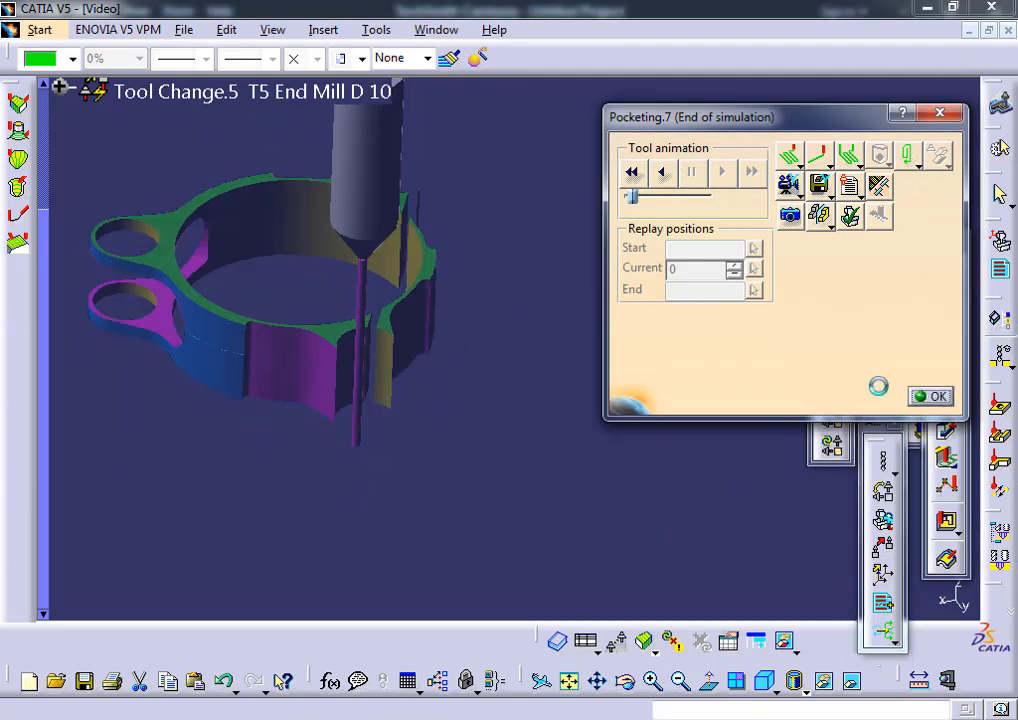
# - Activate the approach and retract macros of Pocketing.7
pyautogui.click(447, 93)
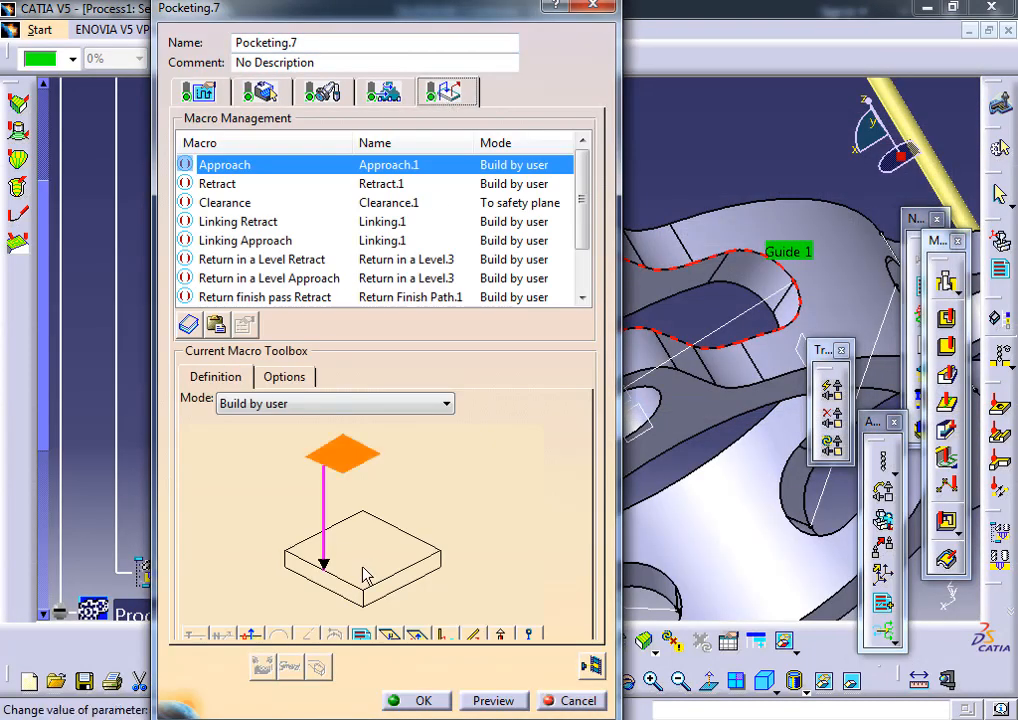
pyautogui.rightClick(215, 168)
pyautogui.click(255, 186)
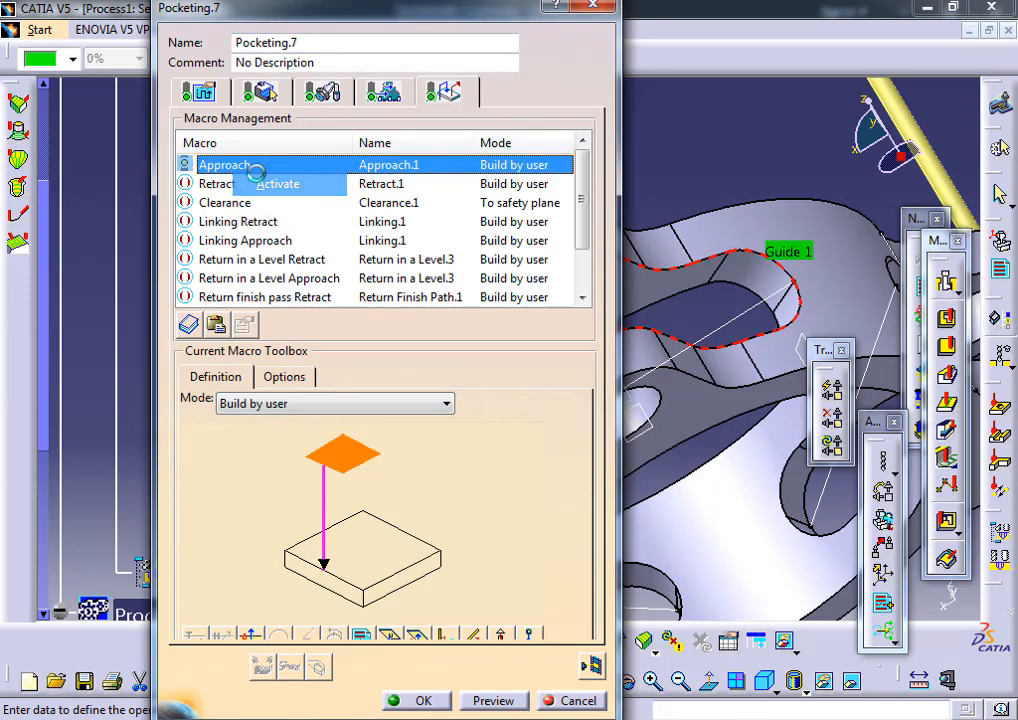
pyautogui.rightClick(215, 188)
pyautogui.click(252, 203)
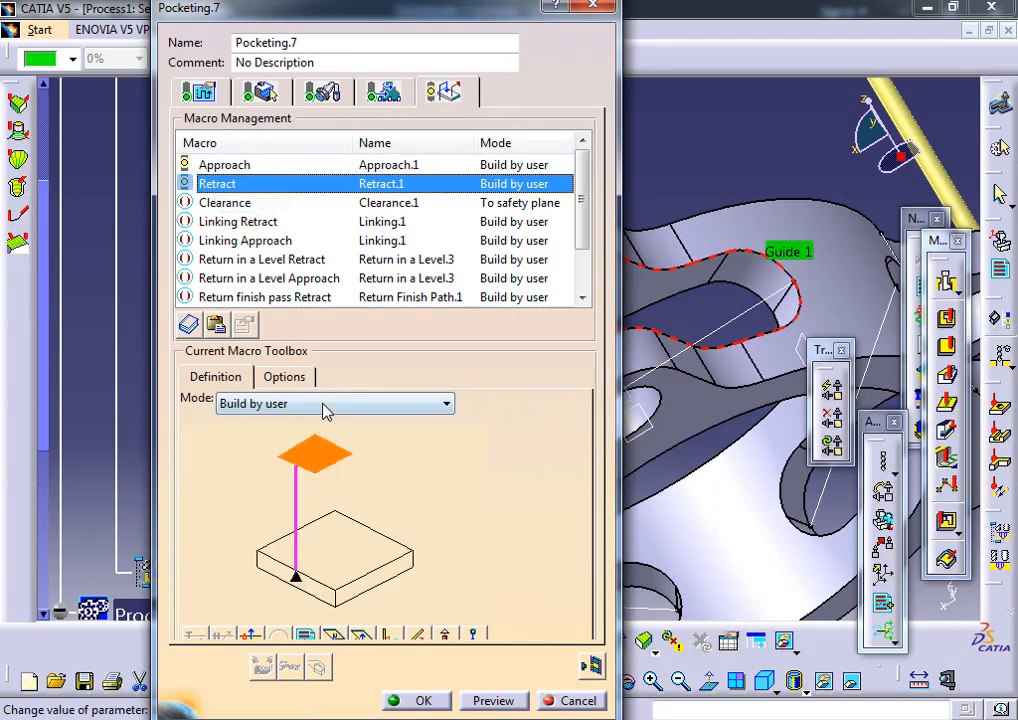
# - Set Pocketing.7's retract macro to Axial mode with a distance of 50 mm
pyautogui.click(326, 405)
pyautogui.click(245, 483)
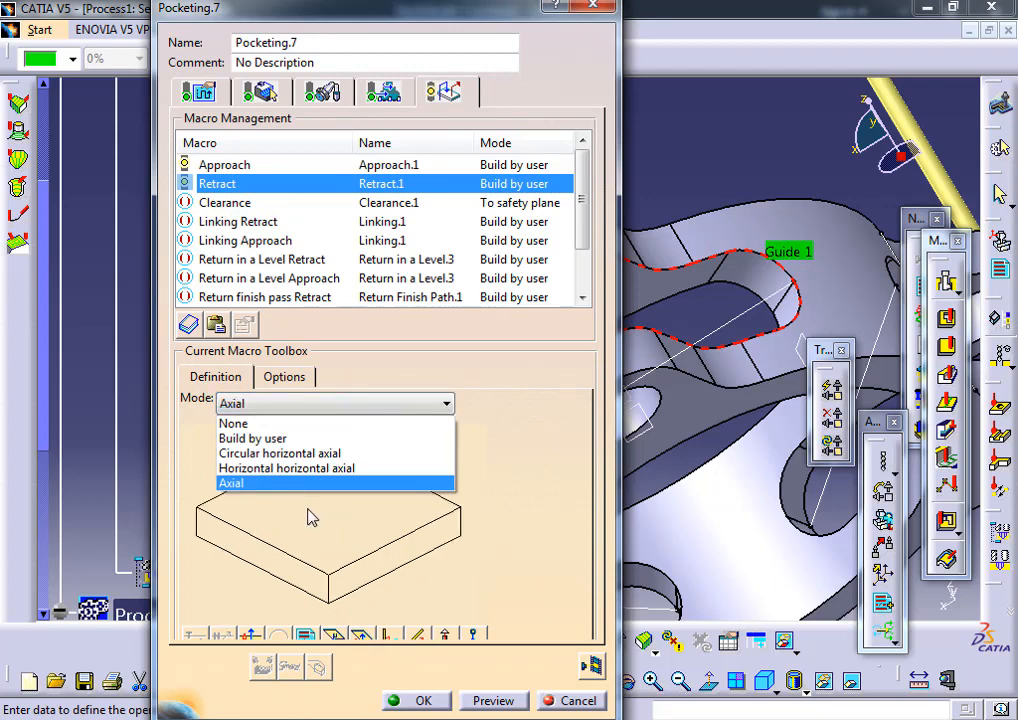
pyautogui.doubleClick(305, 497)
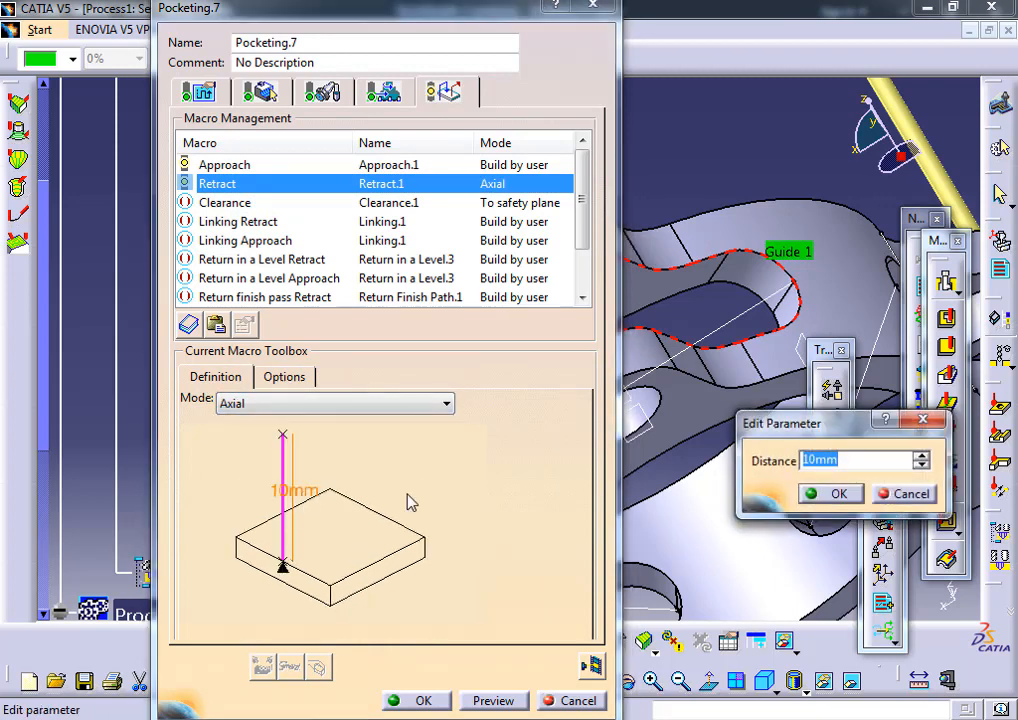
pyautogui.write('50')
pyautogui.press('Return')
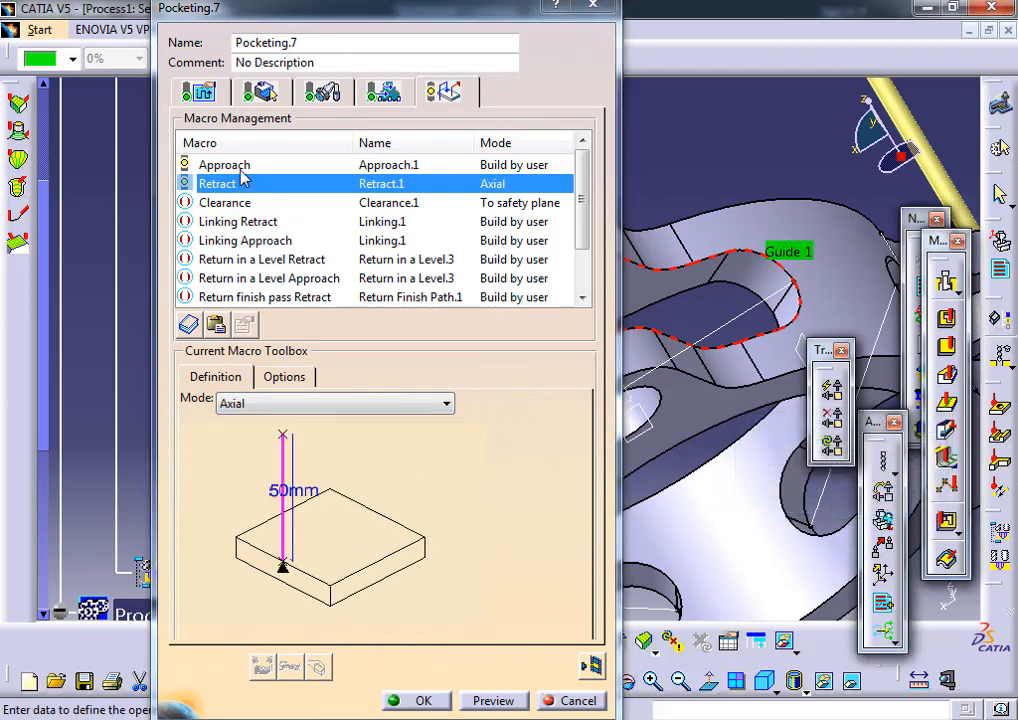
# - Set Pocketing.7's approach macro to Axial mode with a distance of 50 mm and accept the operation
pyautogui.click(236, 166)
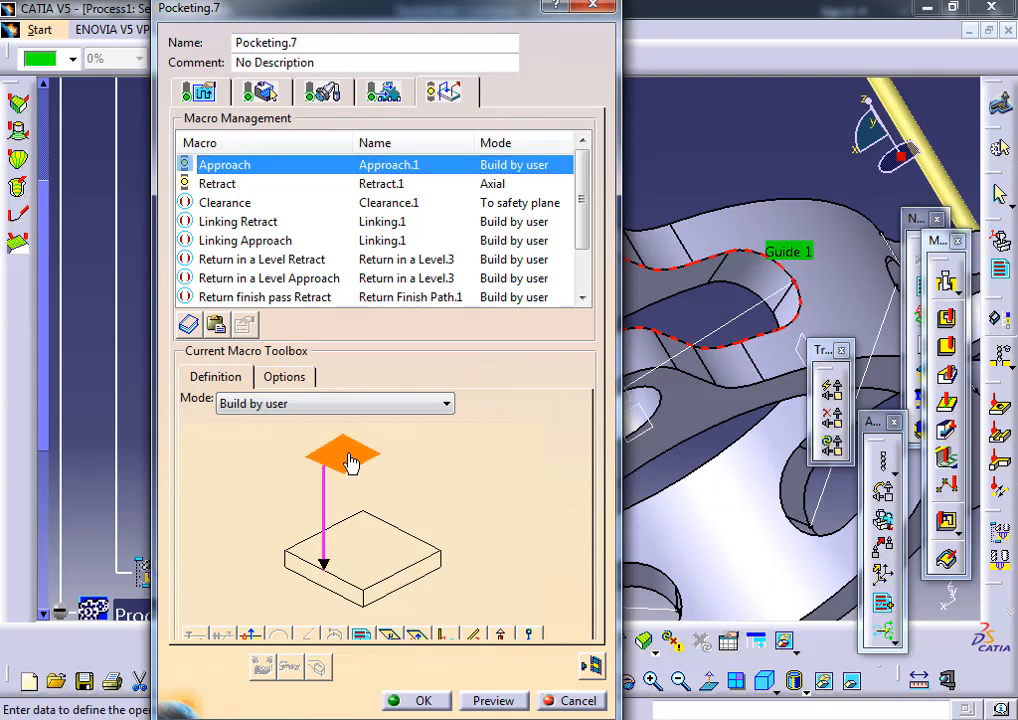
pyautogui.click(343, 406)
pyautogui.click(302, 470)
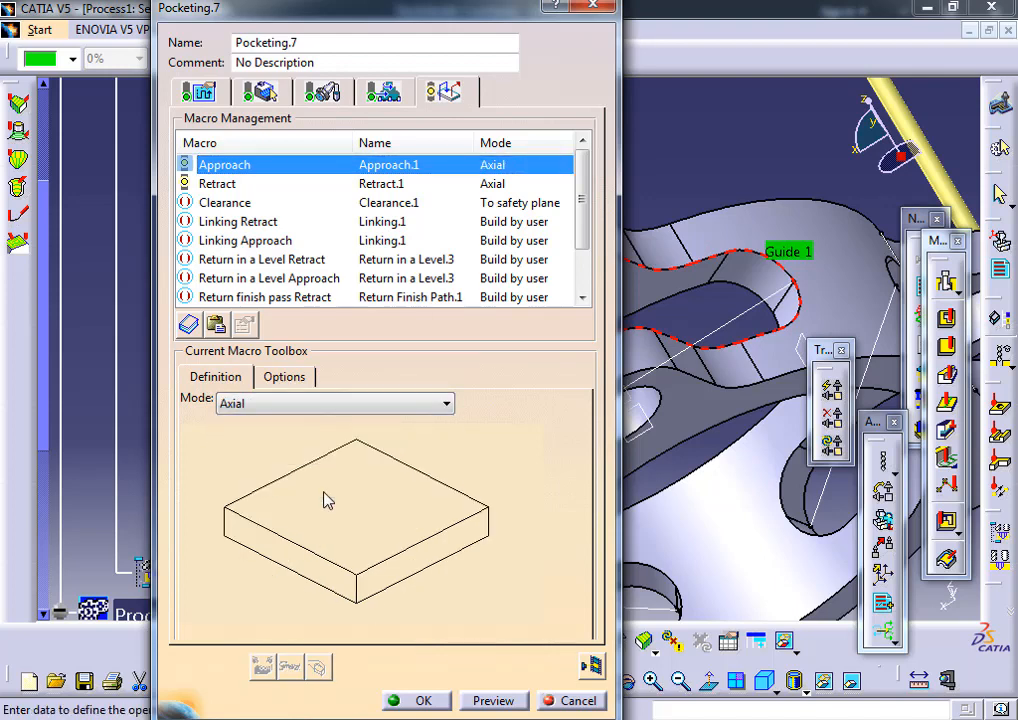
pyautogui.doubleClick(326, 492)
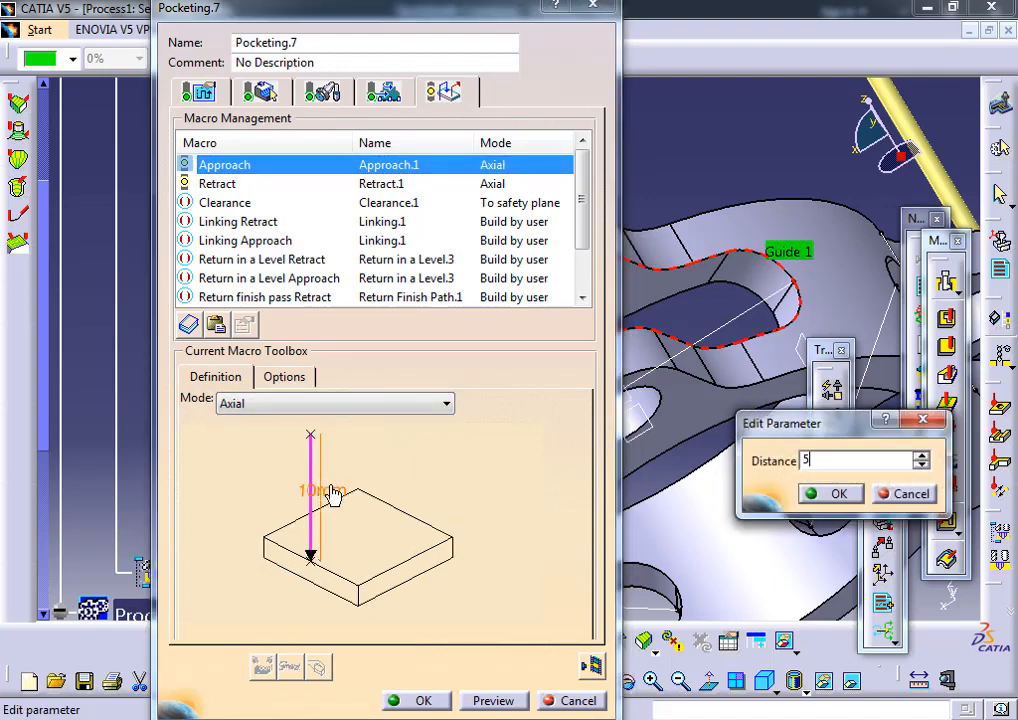
pyautogui.press('Return')
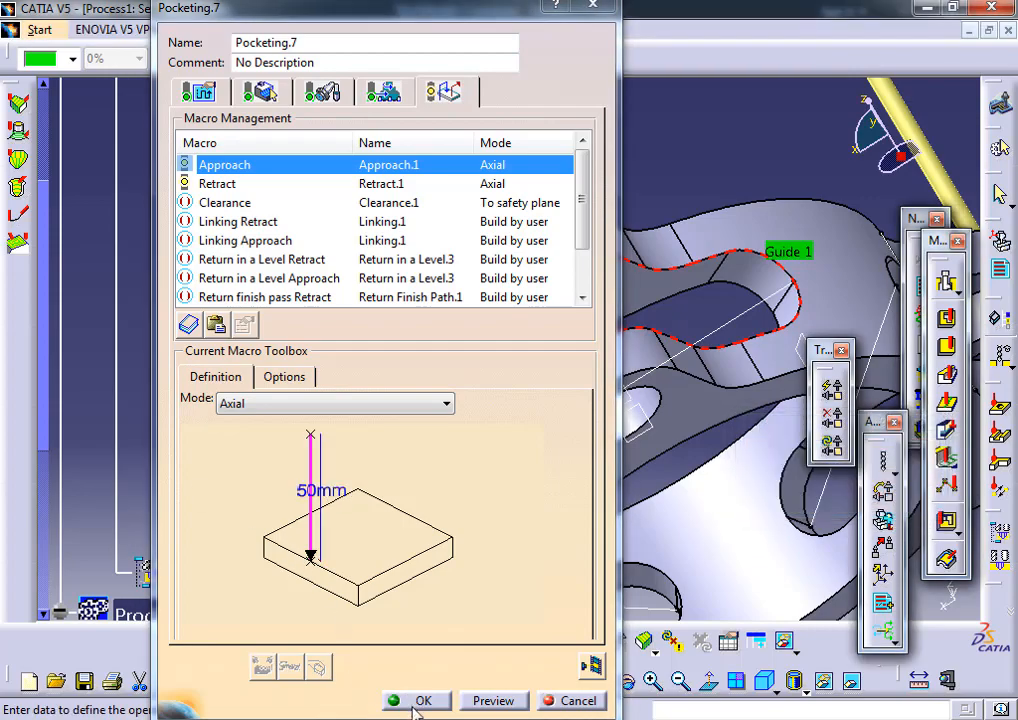
pyautogui.click(418, 701)
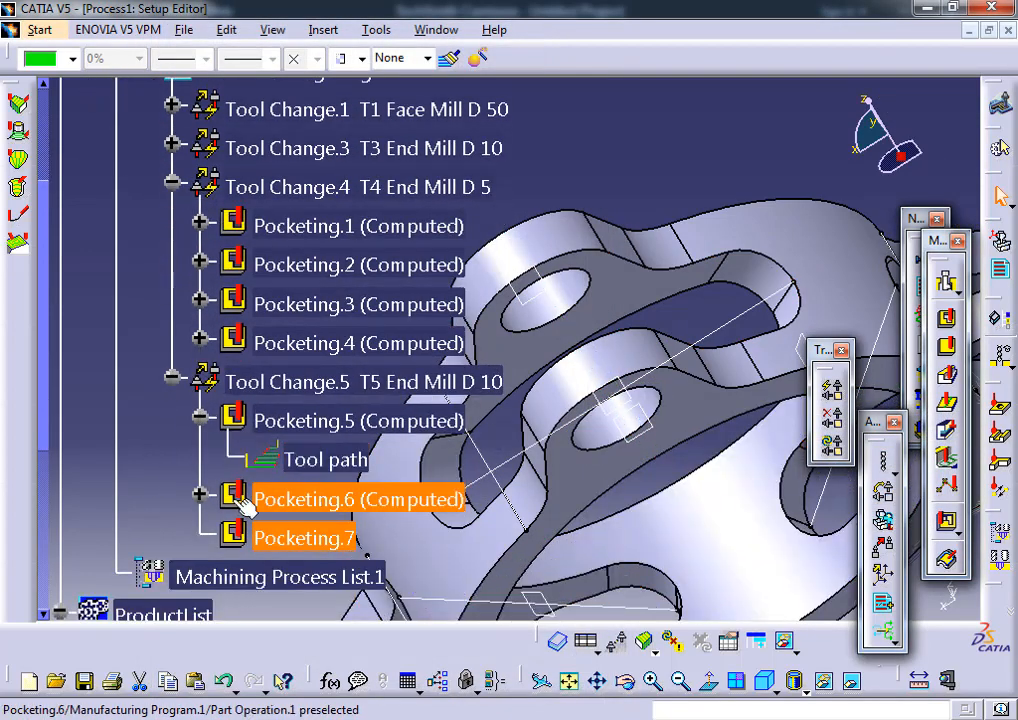
# - Open Pocketing.6 for editing and set its approach macro to Axial mode with a distance of 50 mm
pyautogui.click(200, 494)
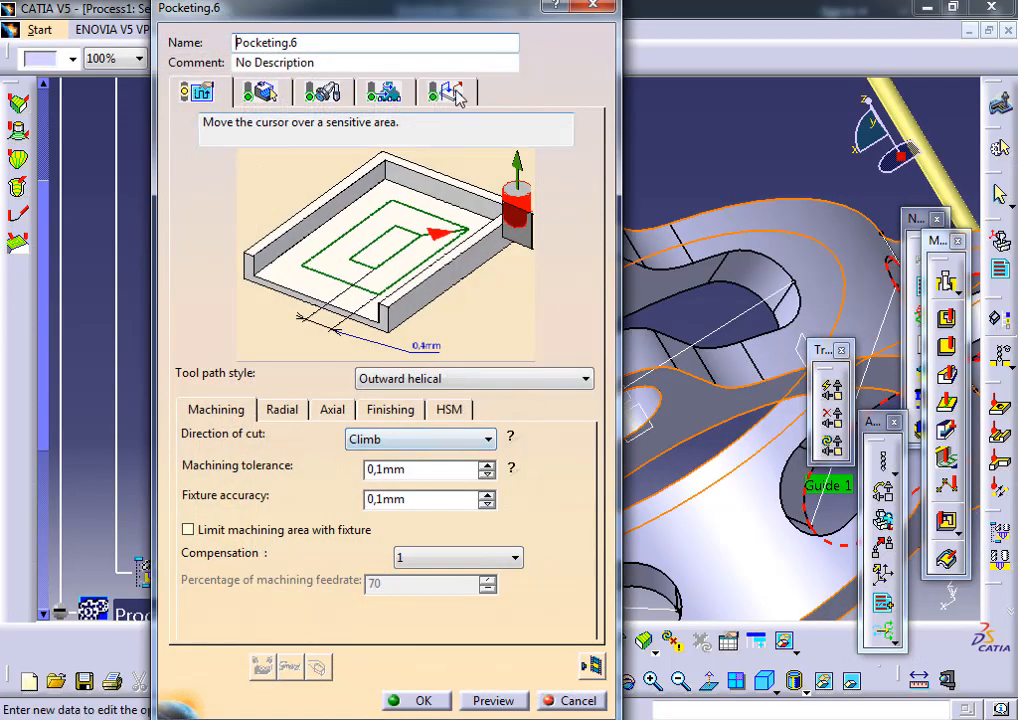
pyautogui.click(449, 93)
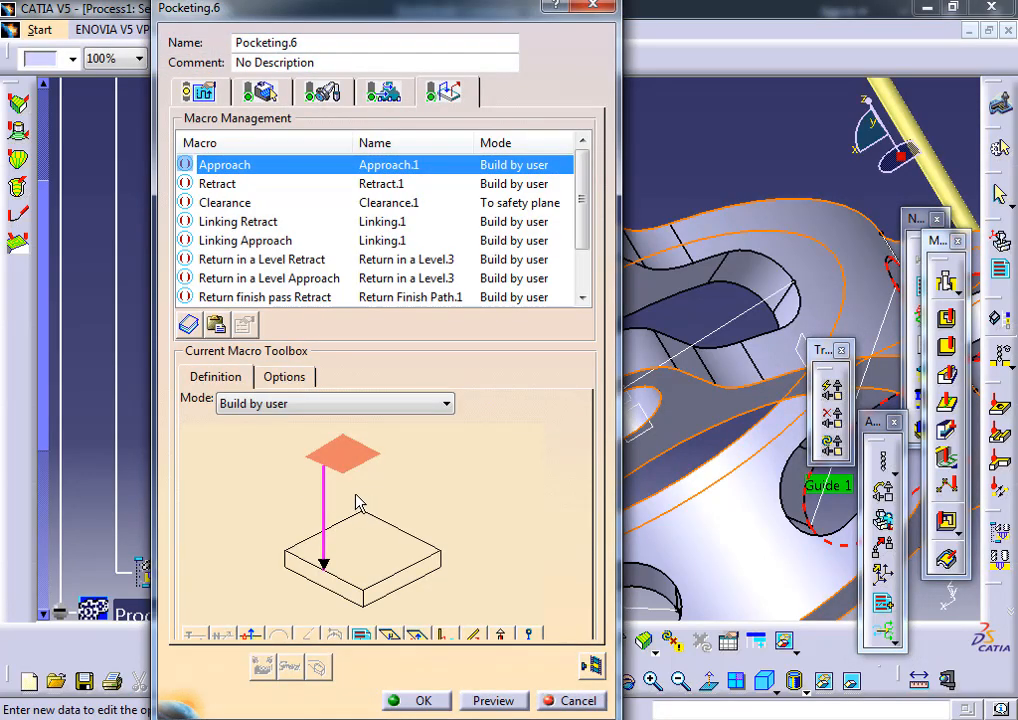
pyautogui.click(335, 404)
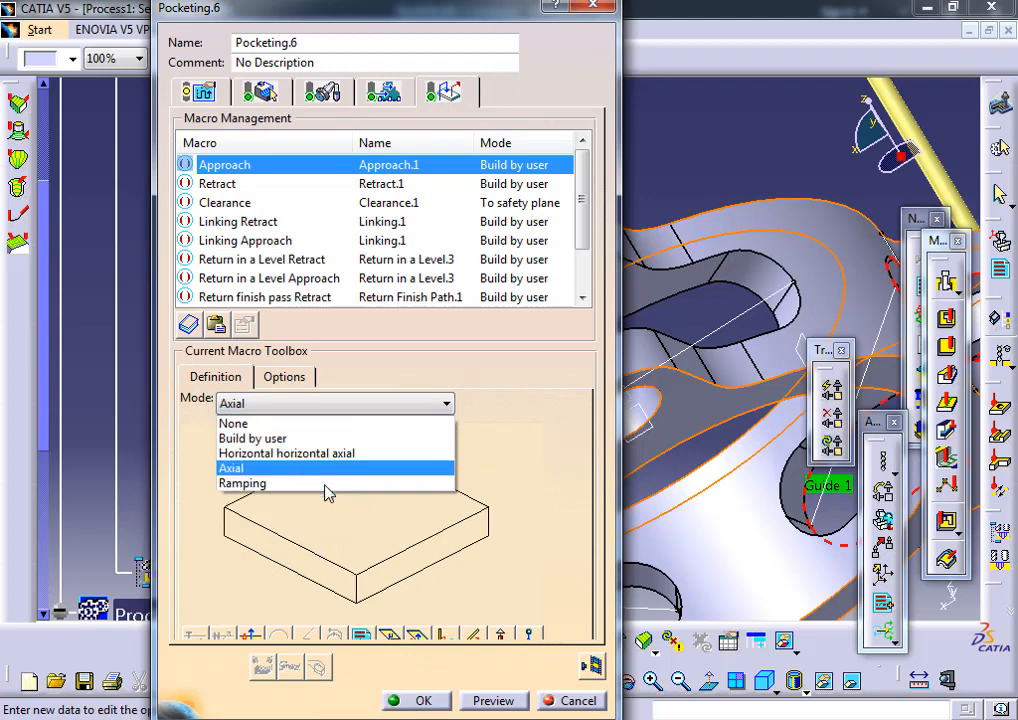
pyautogui.click(322, 469)
pyautogui.doubleClick(329, 493)
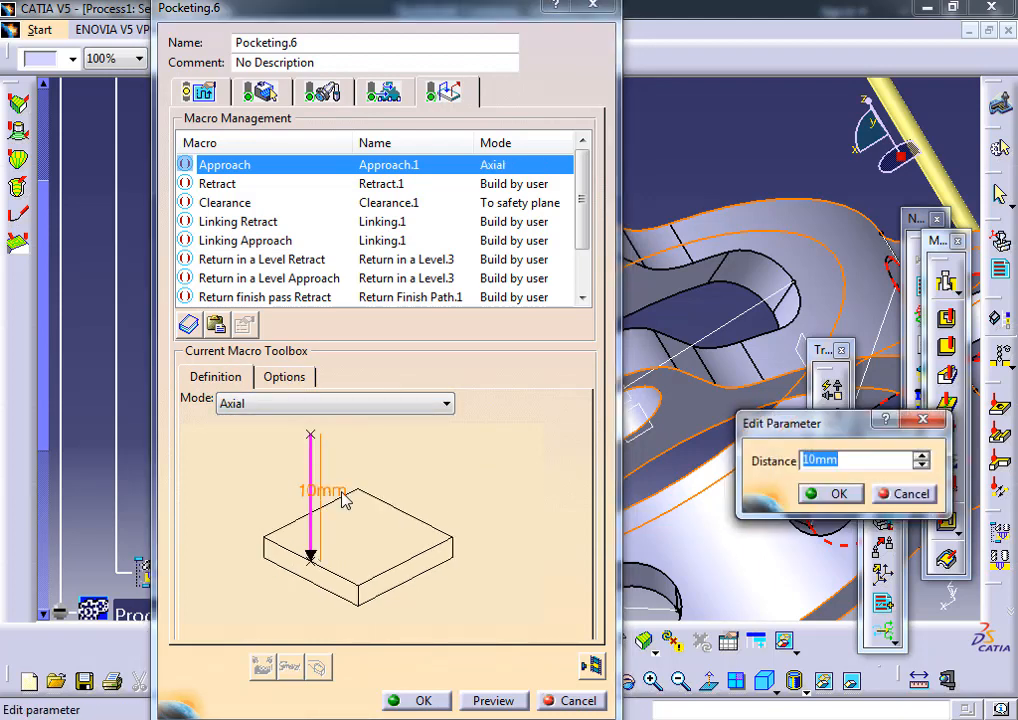
pyautogui.write('50mm')
pyautogui.press('Return')
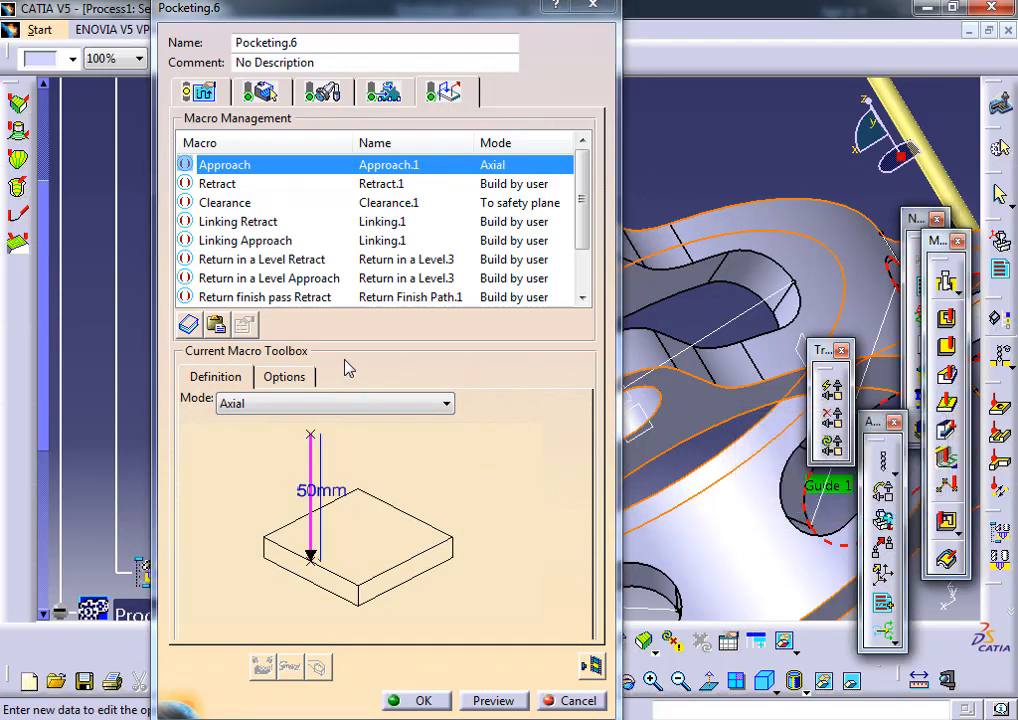
# - Activate the approach and retract macros of Pocketing.6 and set its approach distance to 50 mm
pyautogui.rightClick(222, 170)
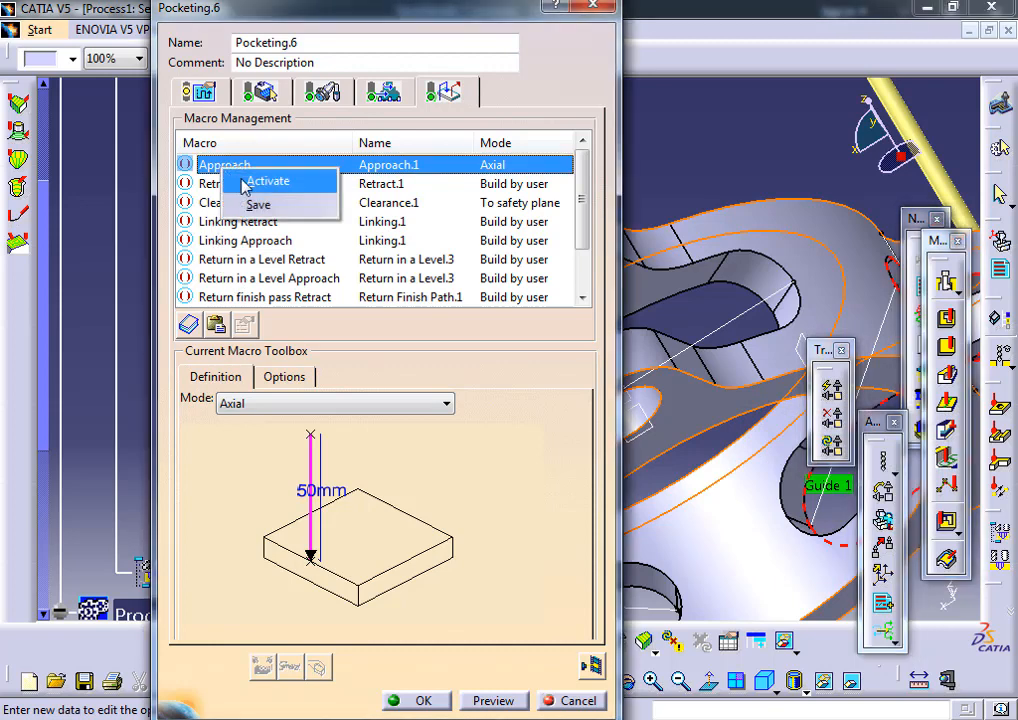
pyautogui.click(243, 181)
pyautogui.click(218, 181)
pyautogui.rightClick(238, 186)
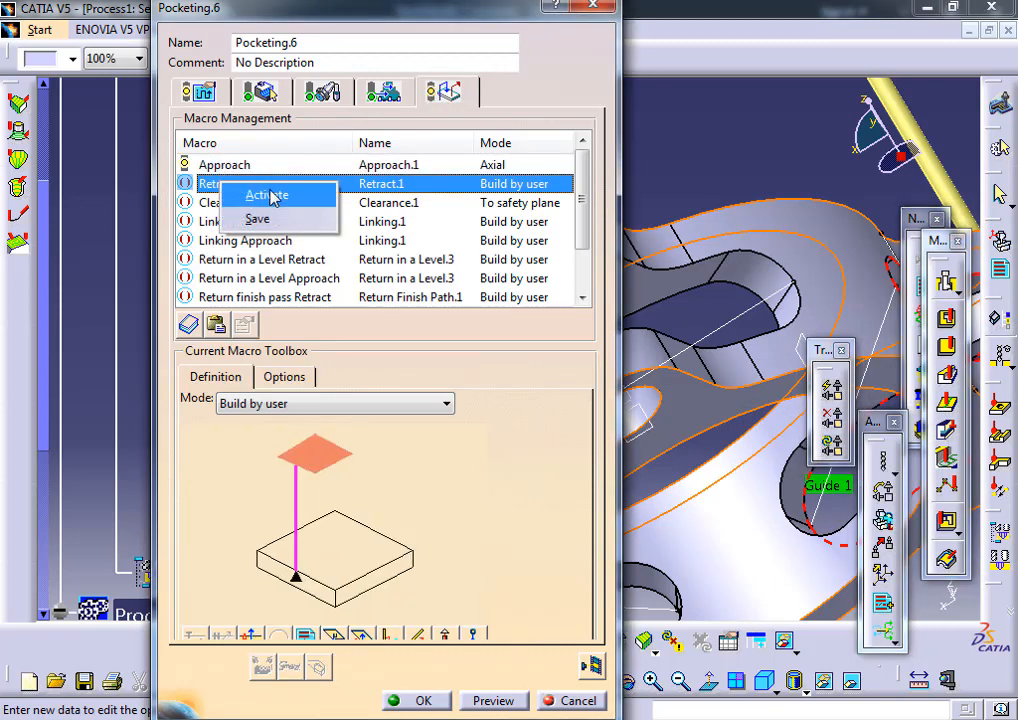
pyautogui.click(270, 196)
pyautogui.click(228, 165)
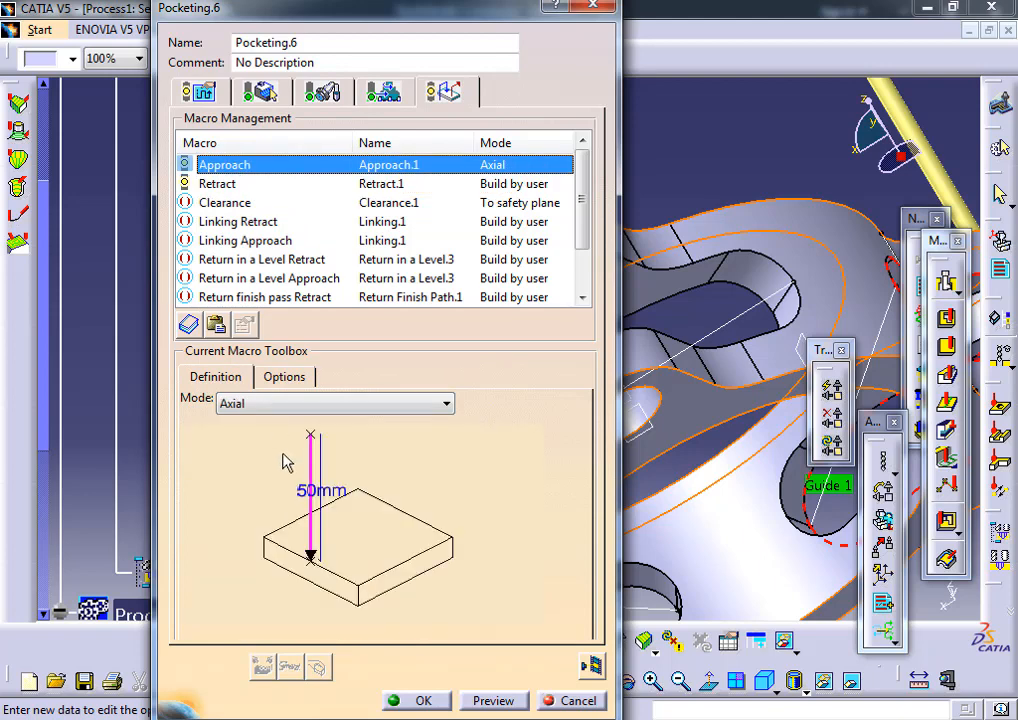
pyautogui.doubleClick(336, 502)
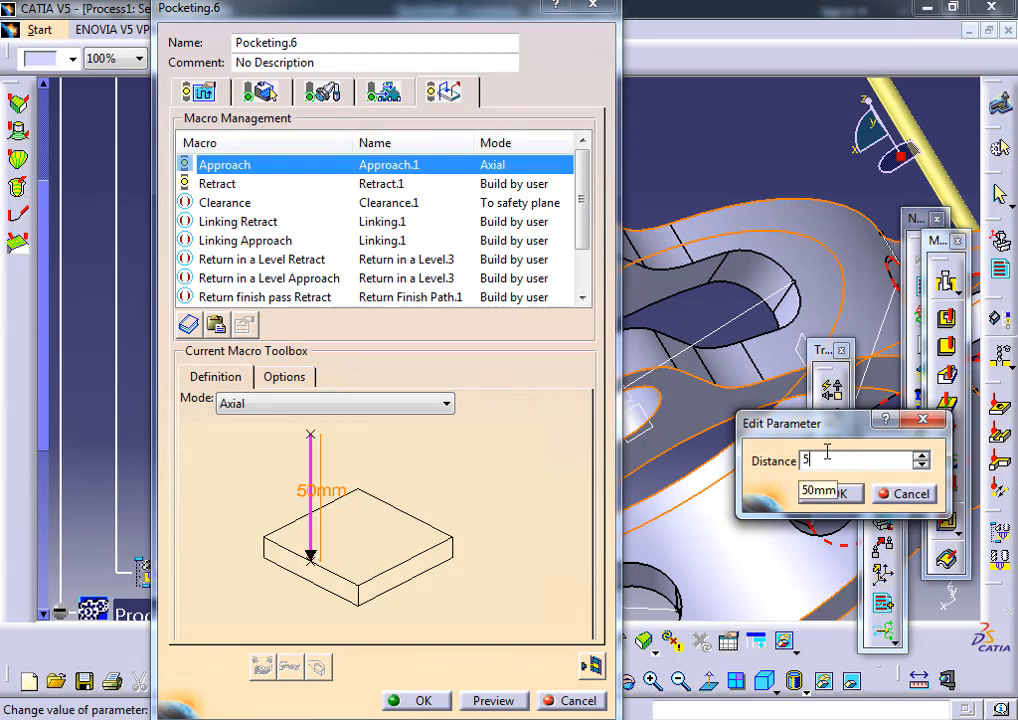
pyautogui.write('50')
pyautogui.press('Return')
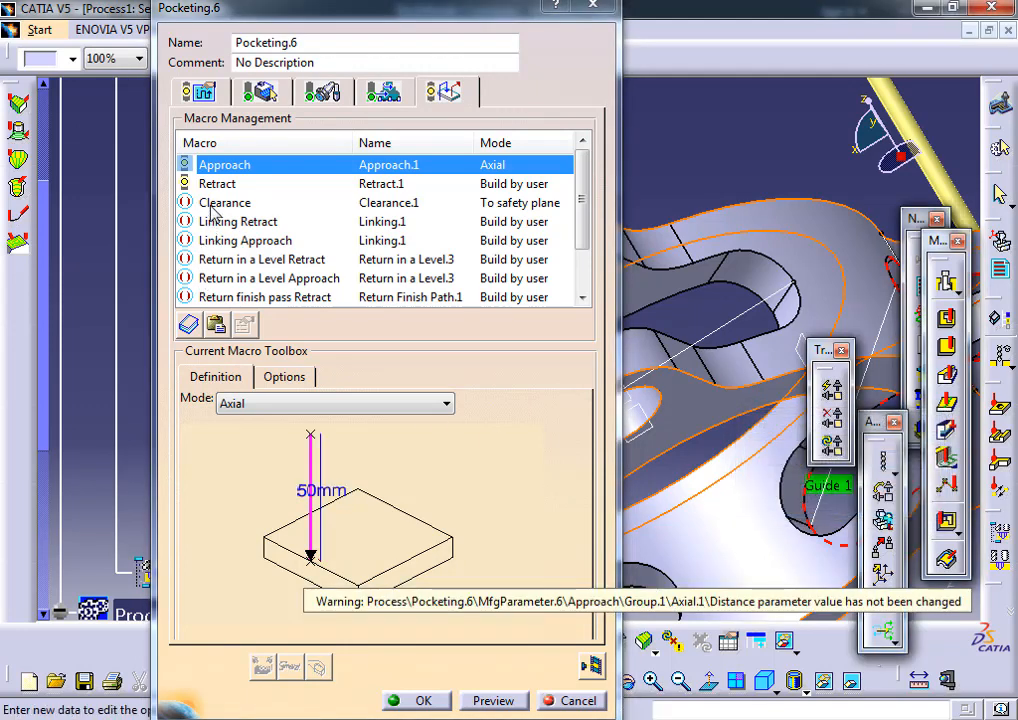
# - Set Pocketing.6's retract macro to Axial mode with a distance of 30 mm and accept the operation
pyautogui.click(212, 185)
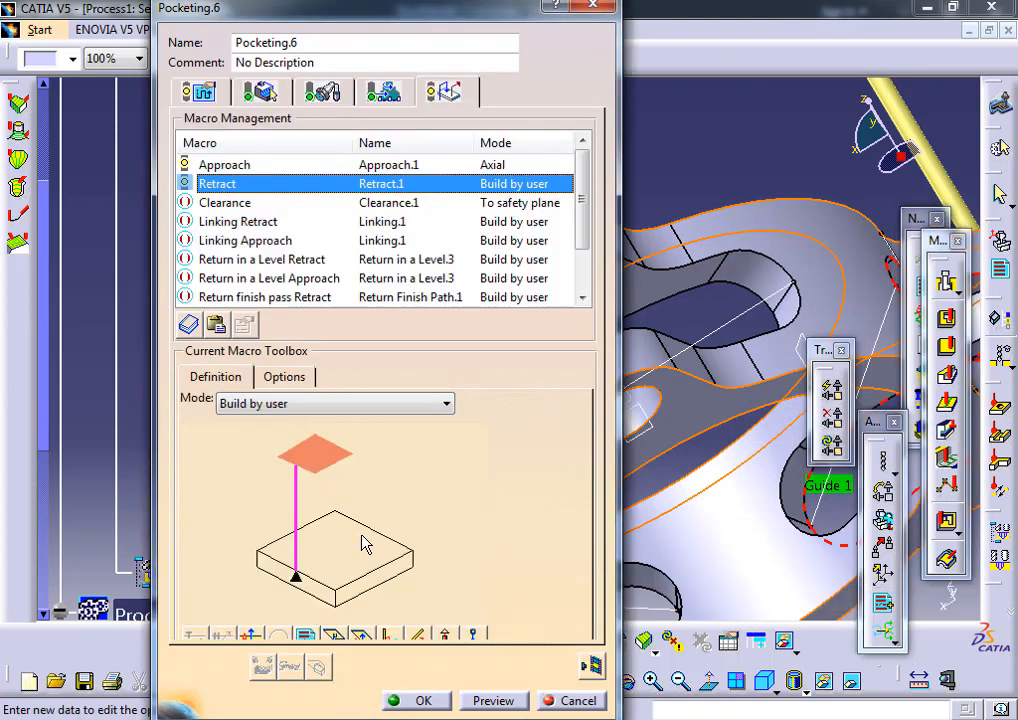
pyautogui.click(339, 404)
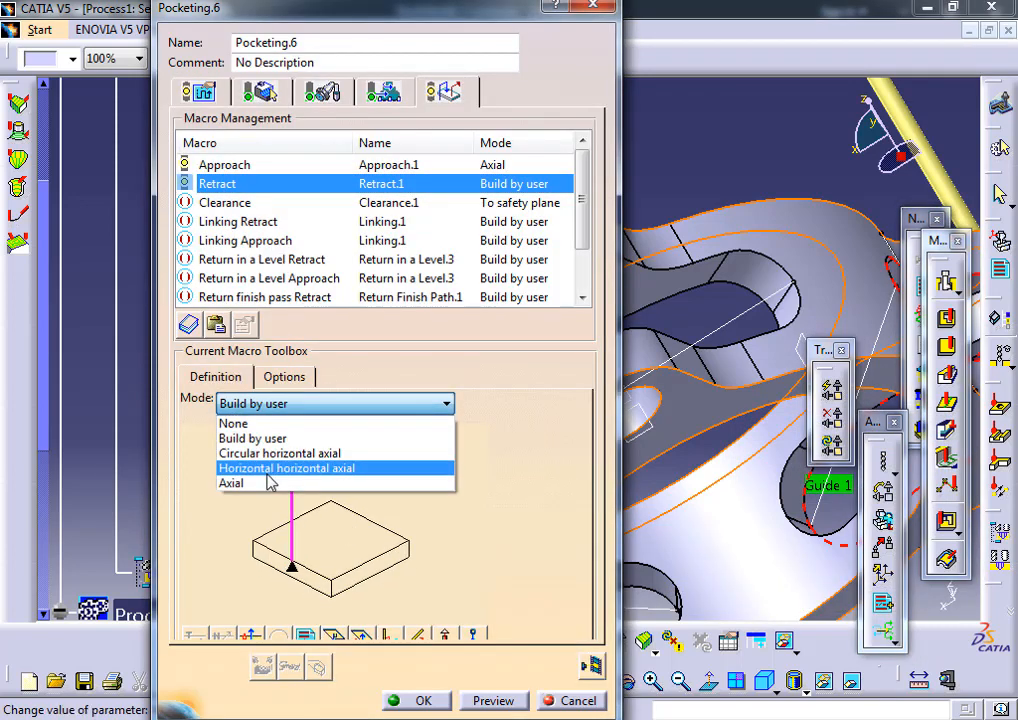
pyautogui.click(258, 484)
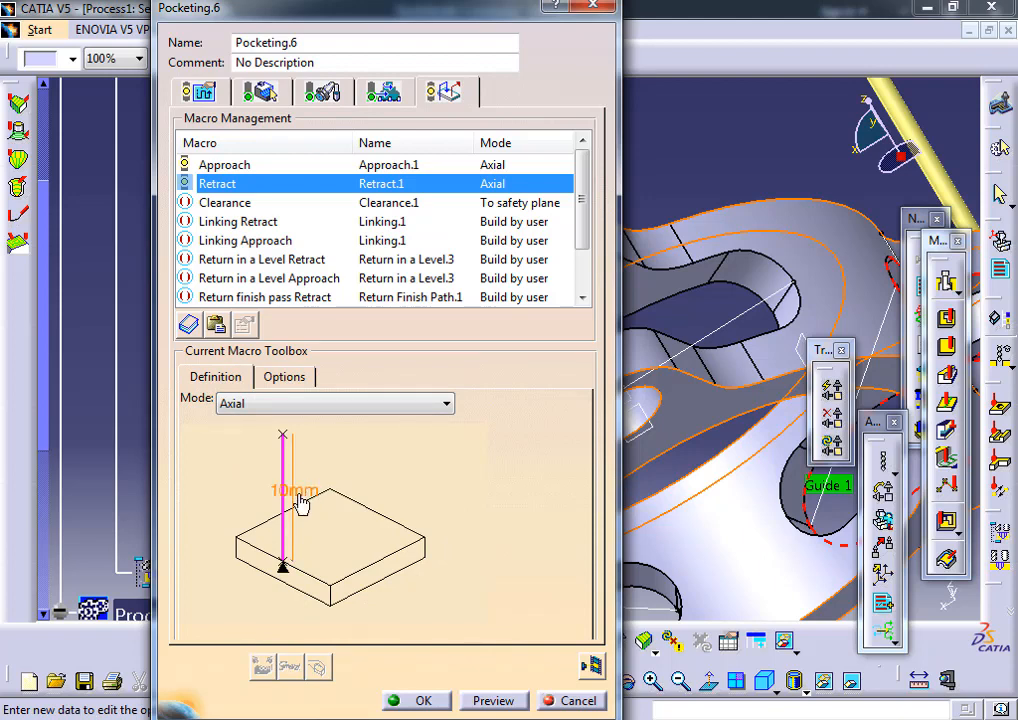
pyautogui.doubleClick(300, 503)
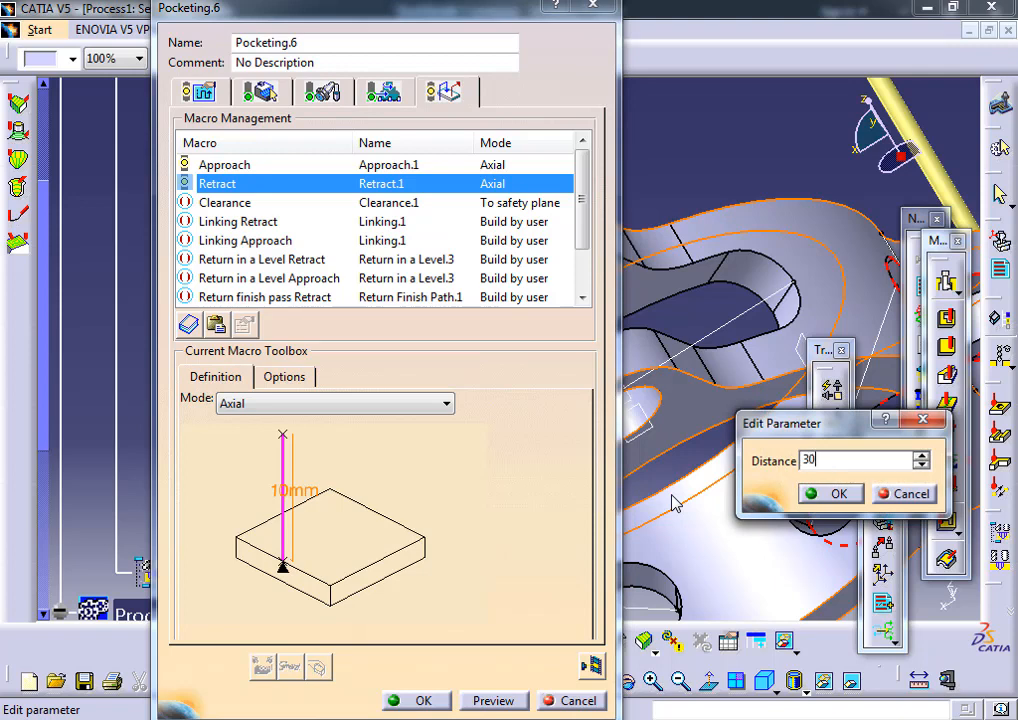
pyautogui.write('30')
pyautogui.press('Return')
pyautogui.click(829, 493)
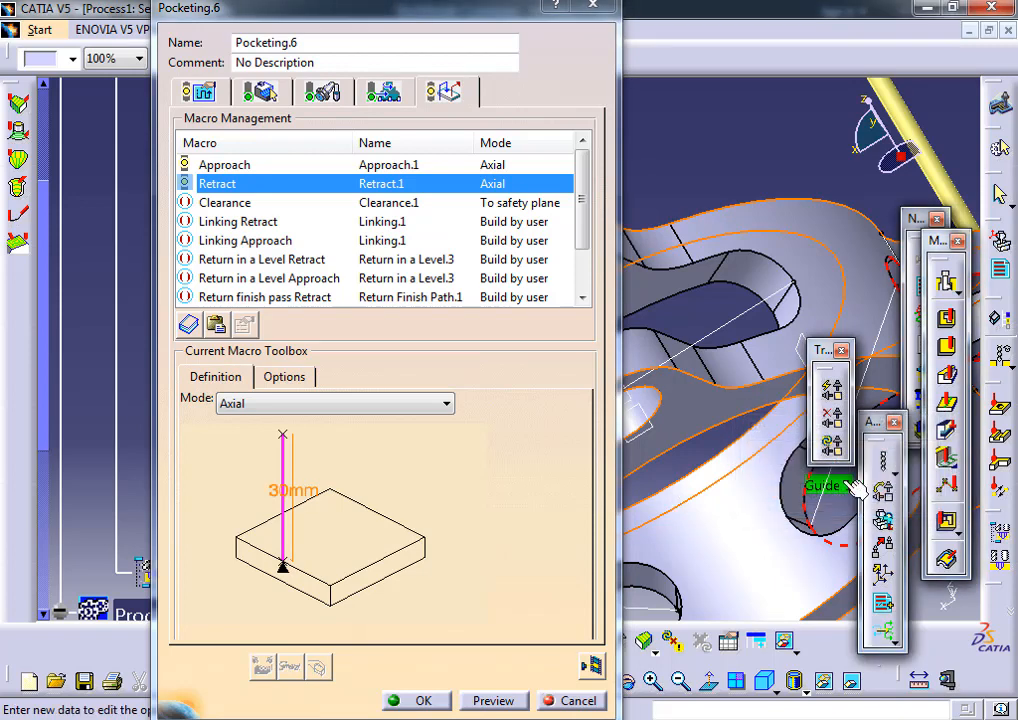
pyautogui.click(433, 705)
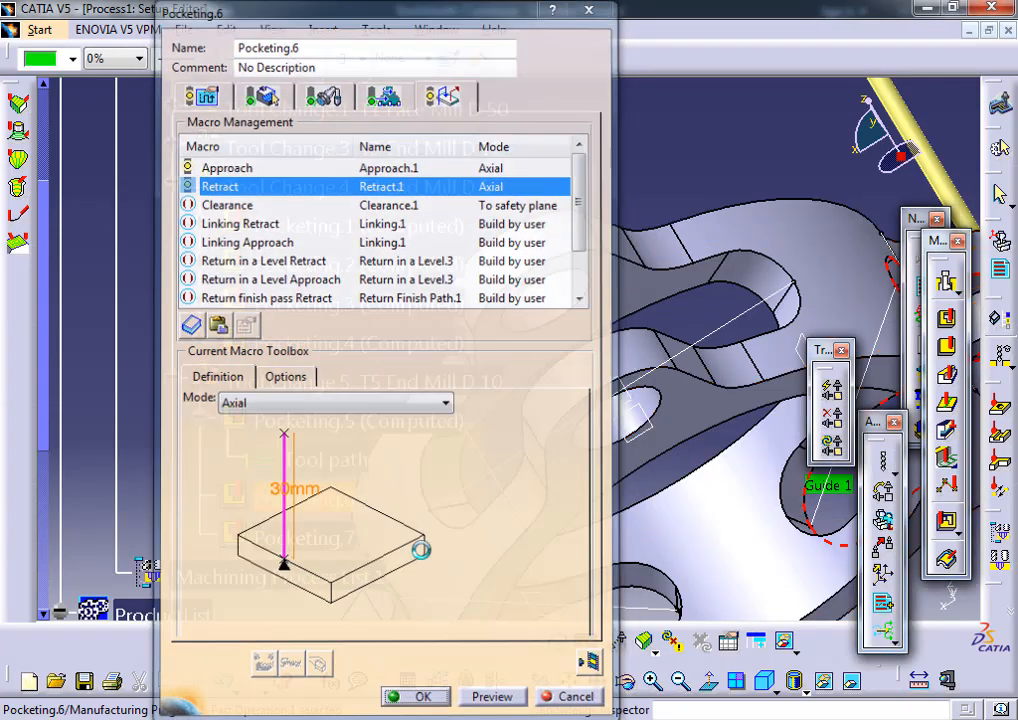
# - Open Pocketing.5 for editing and set its approach macro to Axial mode
pyautogui.doubleClick(280, 413)
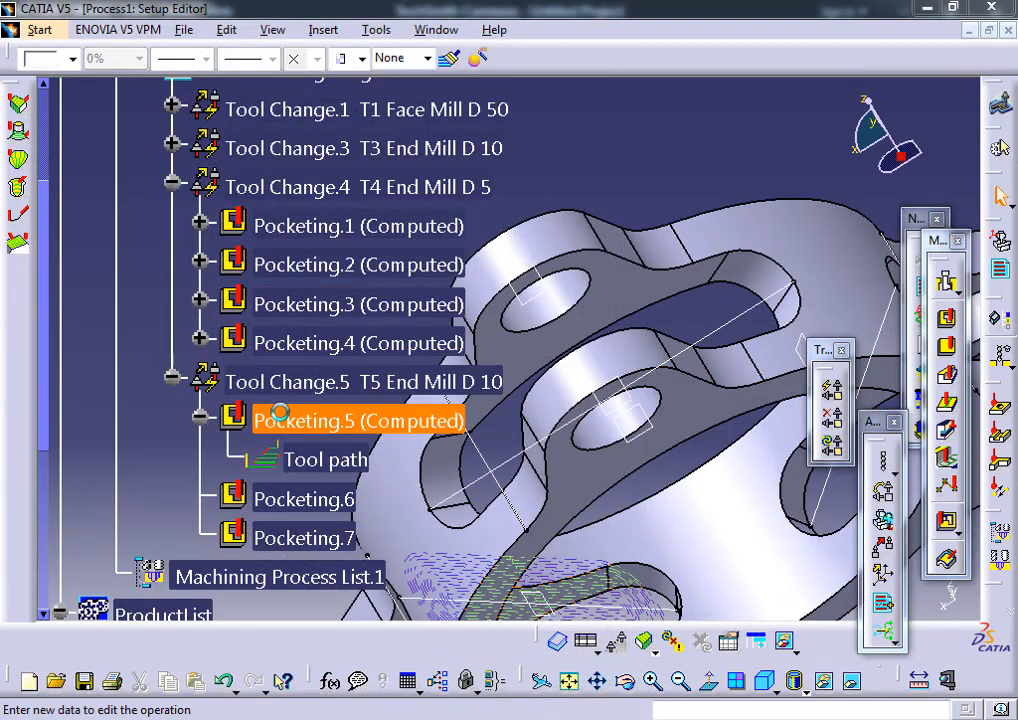
pyautogui.click(444, 92)
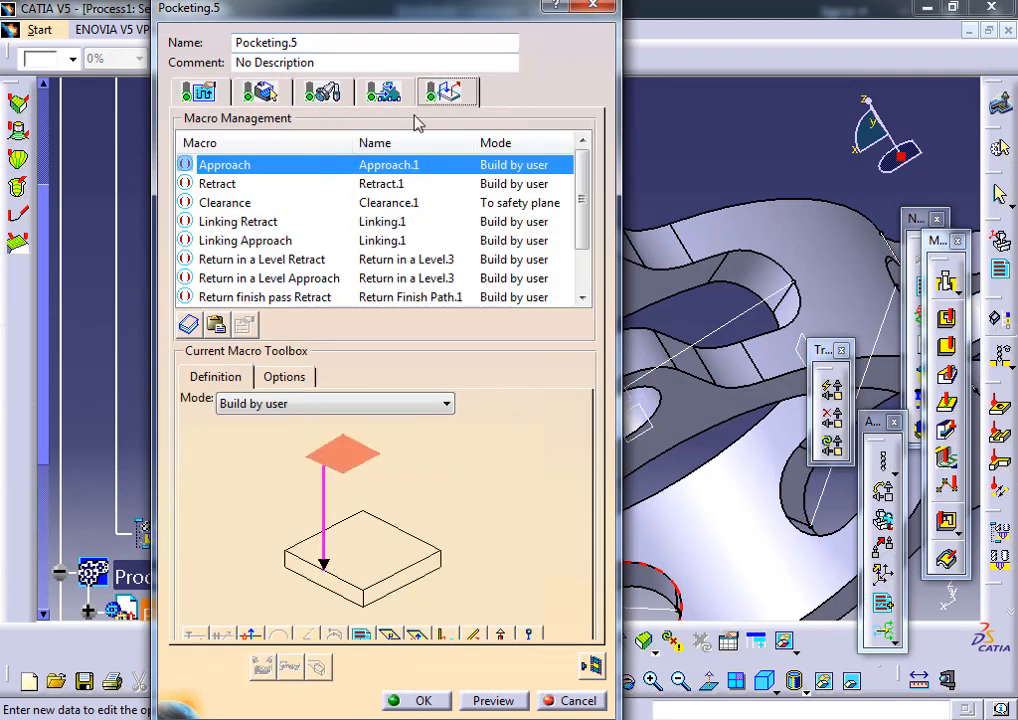
pyautogui.click(329, 404)
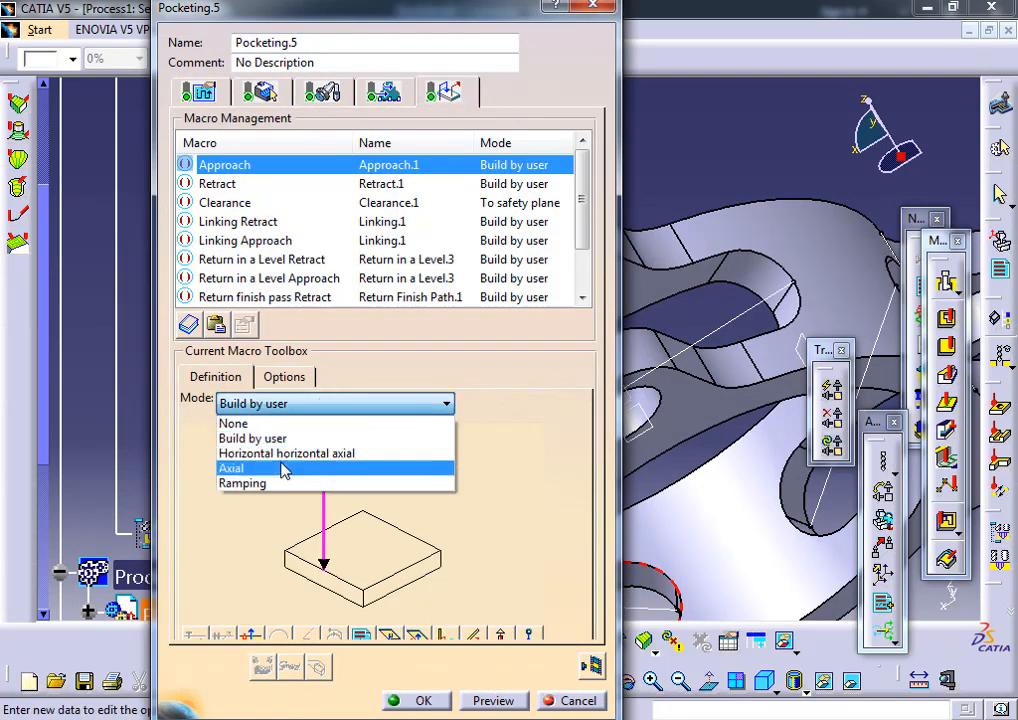
# - Activate the approach and retract macros of Pocketing.5
pyautogui.click(233, 186)
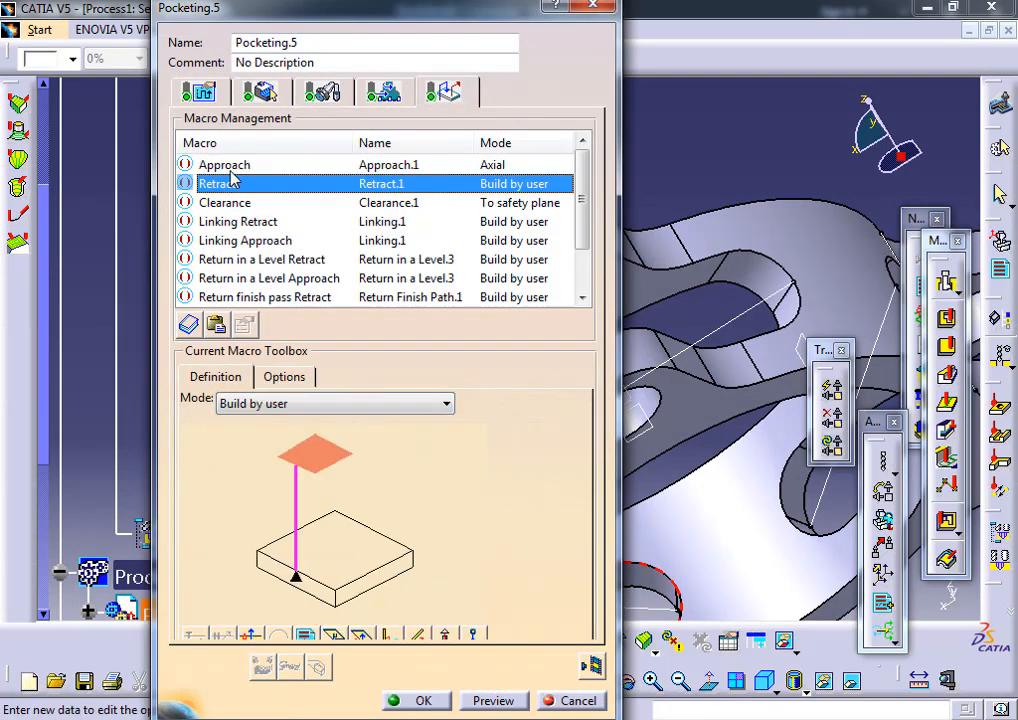
pyautogui.click(230, 161)
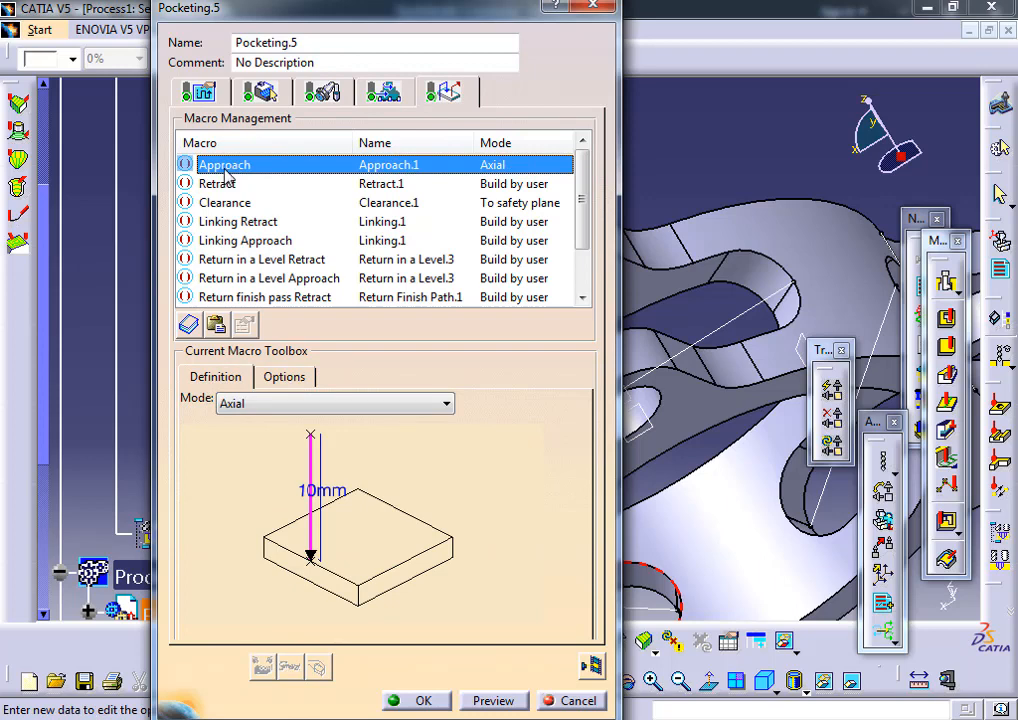
pyautogui.rightClick(222, 168)
pyautogui.click(228, 183)
pyautogui.click(227, 184)
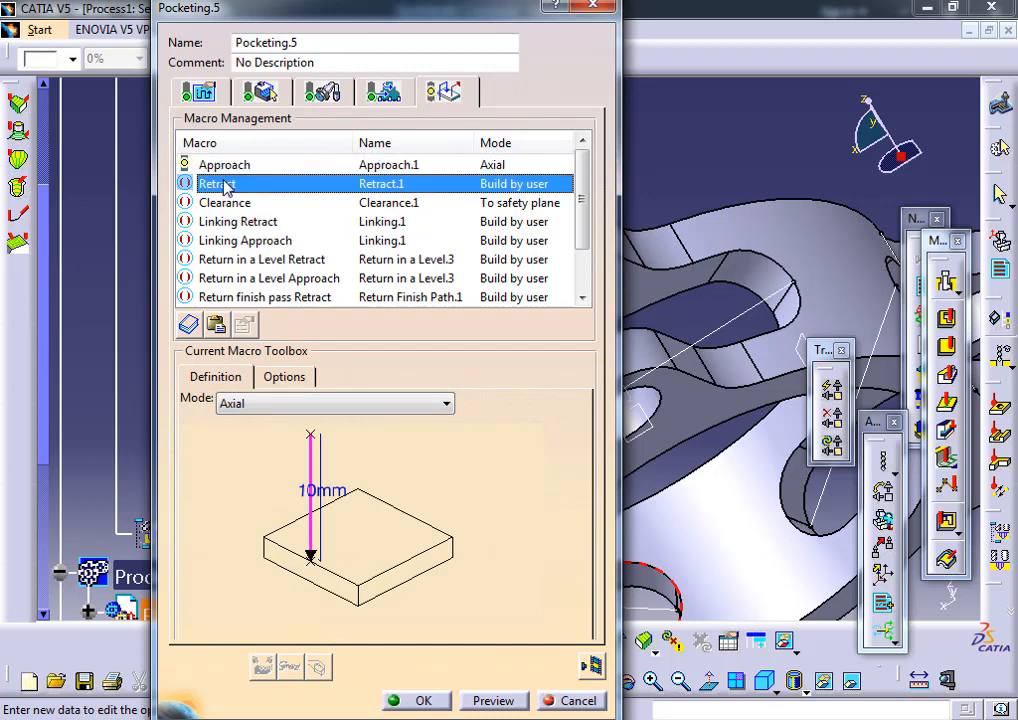
pyautogui.rightClick(244, 191)
pyautogui.click(252, 194)
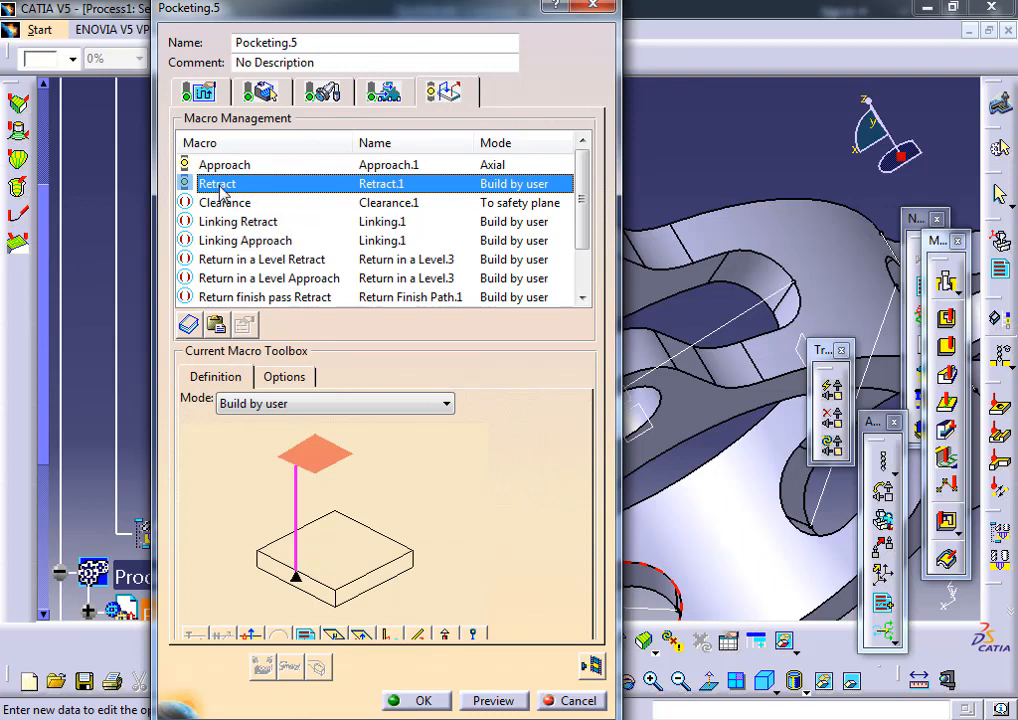
# - Set the axial distance of Pocketing.5's approach macro to 50 mm
pyautogui.click(225, 166)
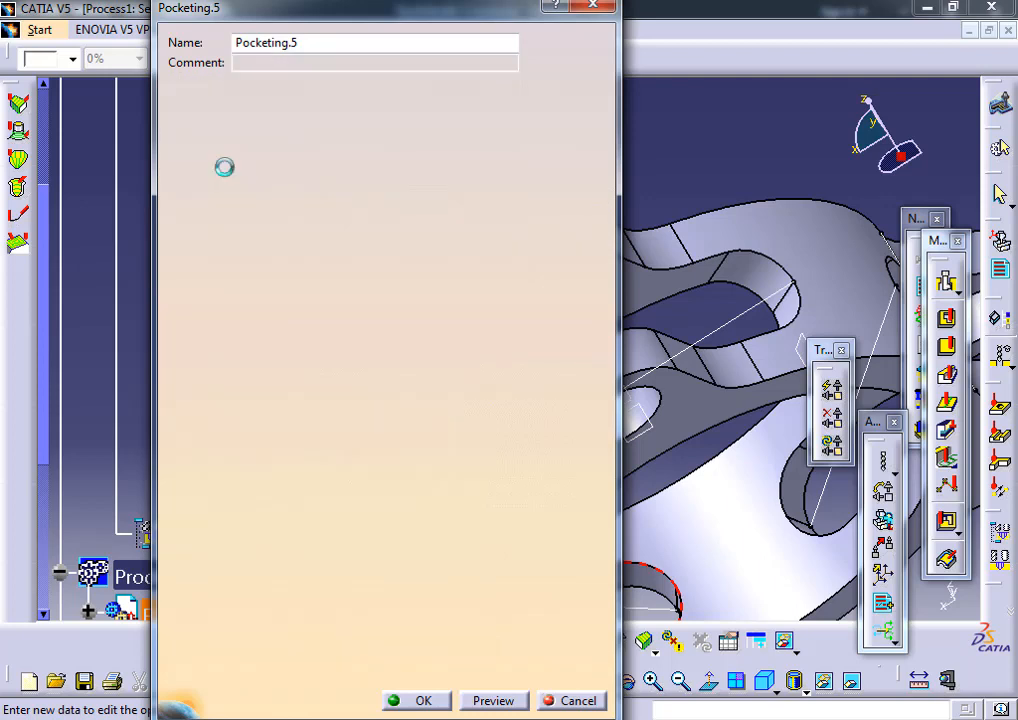
pyautogui.doubleClick(320, 494)
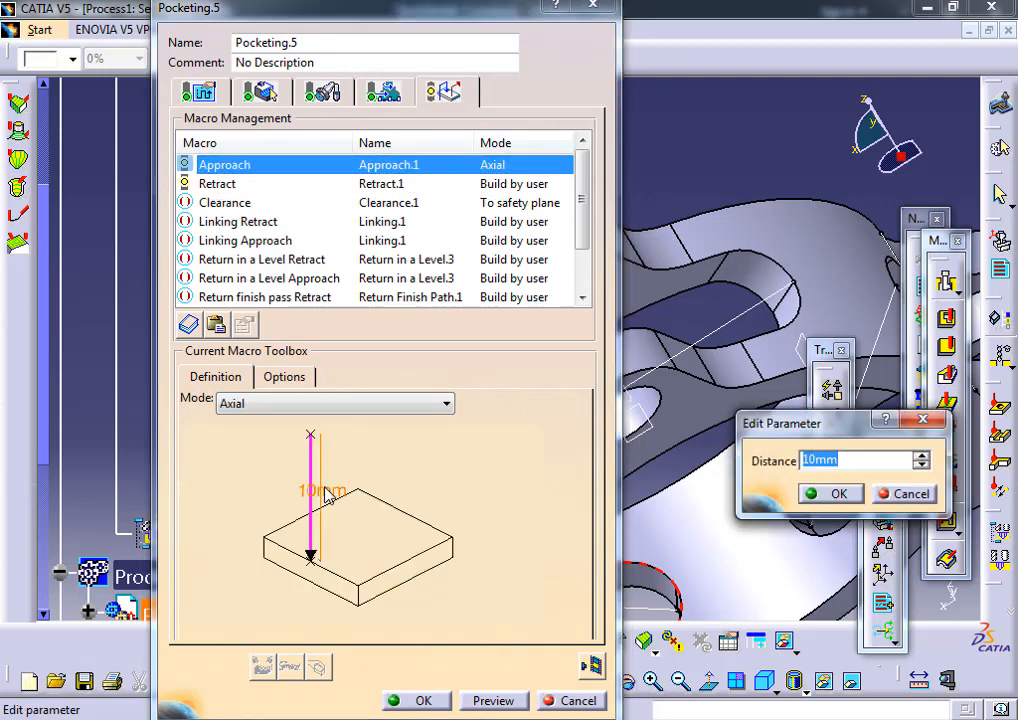
pyautogui.press('Return')
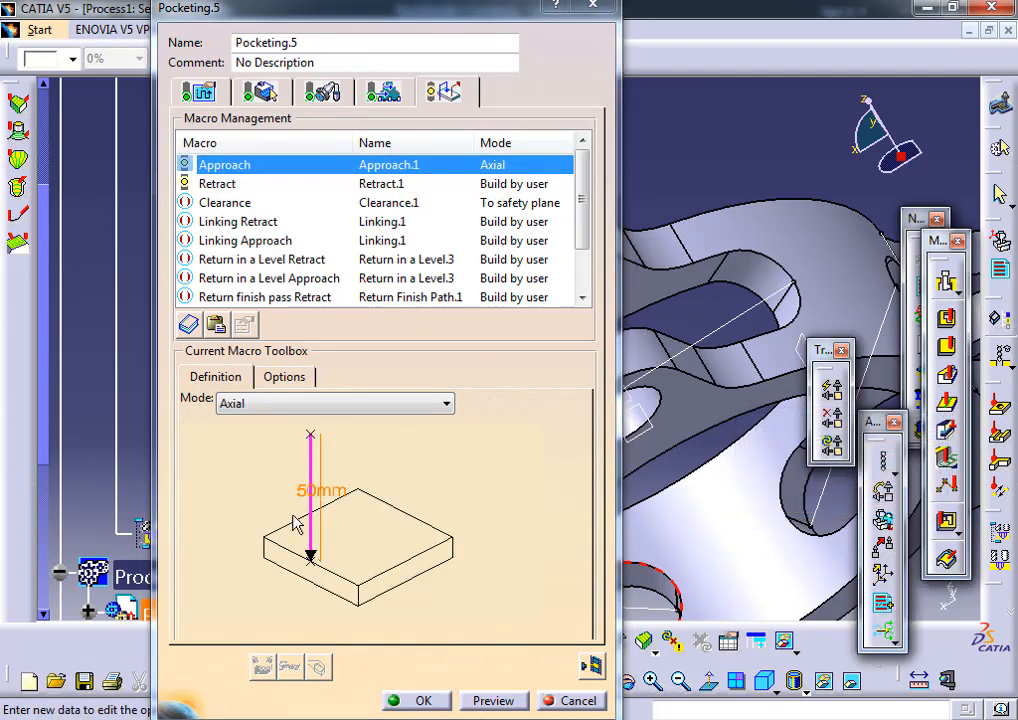
# - Set Pocketing.5's retract macro to Axial mode with a distance of 50 mm and accept the operation
pyautogui.click(214, 183)
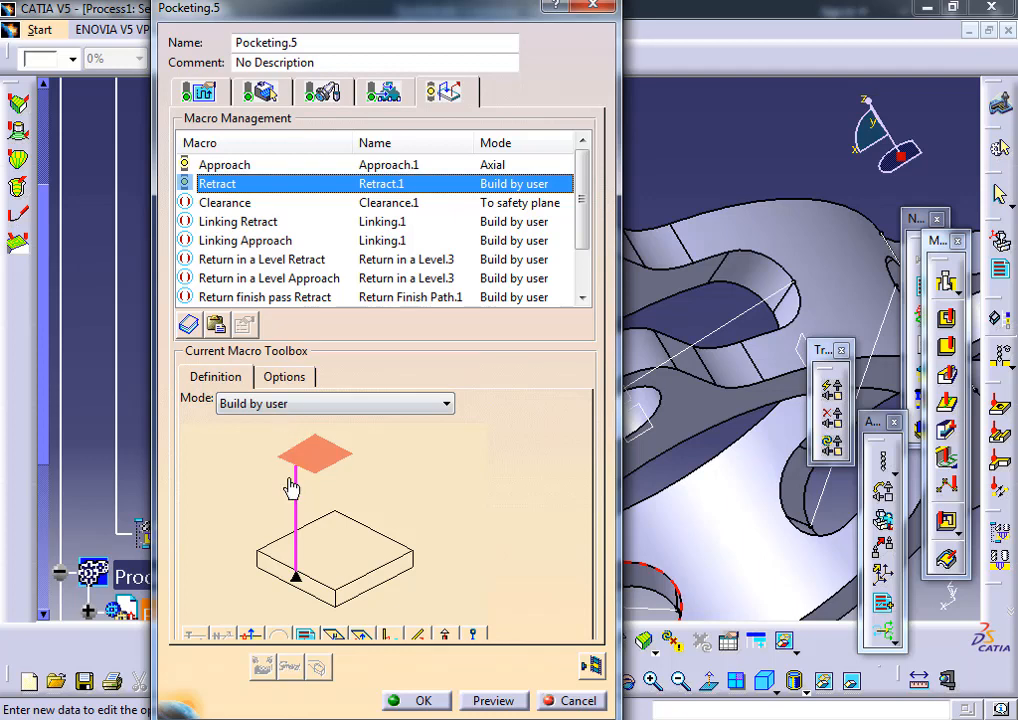
pyautogui.click(278, 403)
pyautogui.click(288, 482)
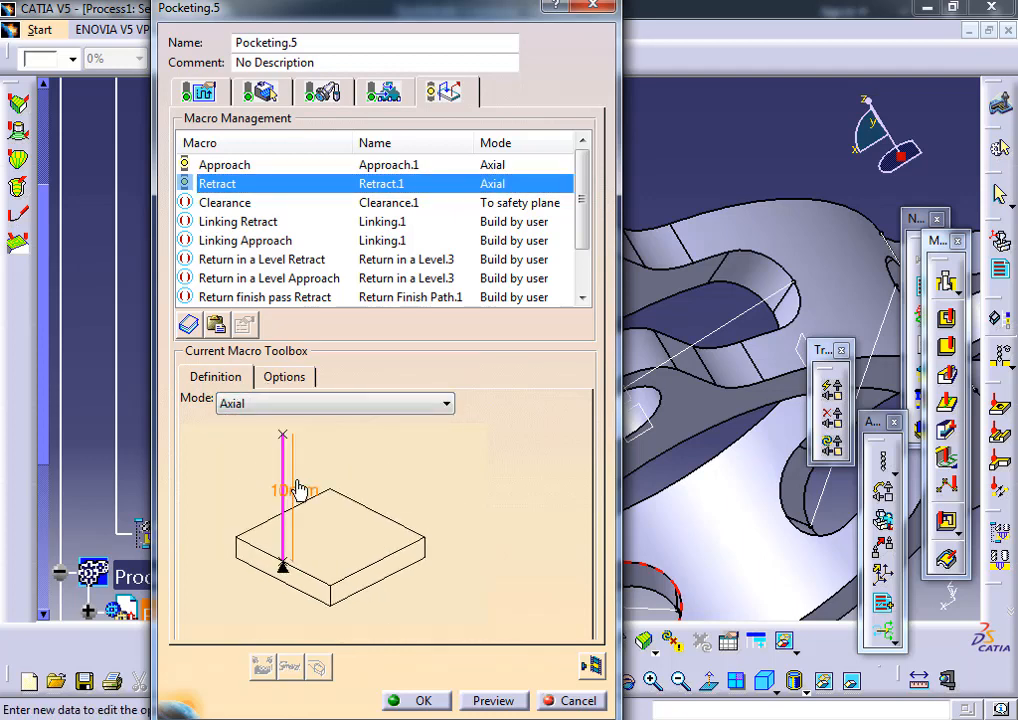
pyautogui.doubleClick(297, 488)
pyautogui.press('Return')
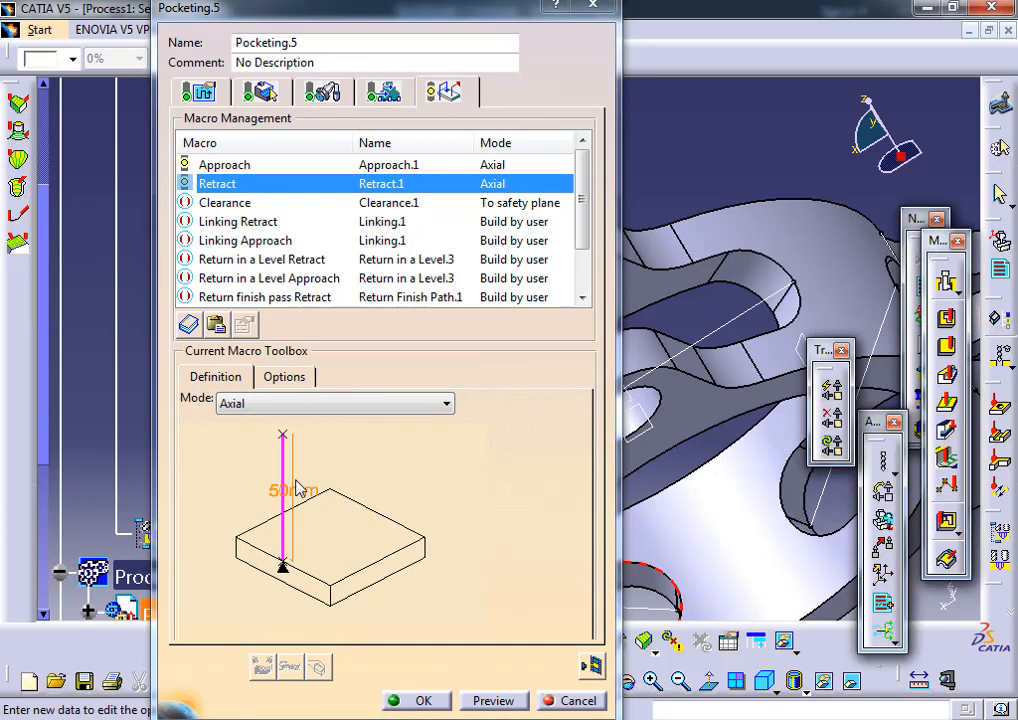
pyautogui.click(418, 700)
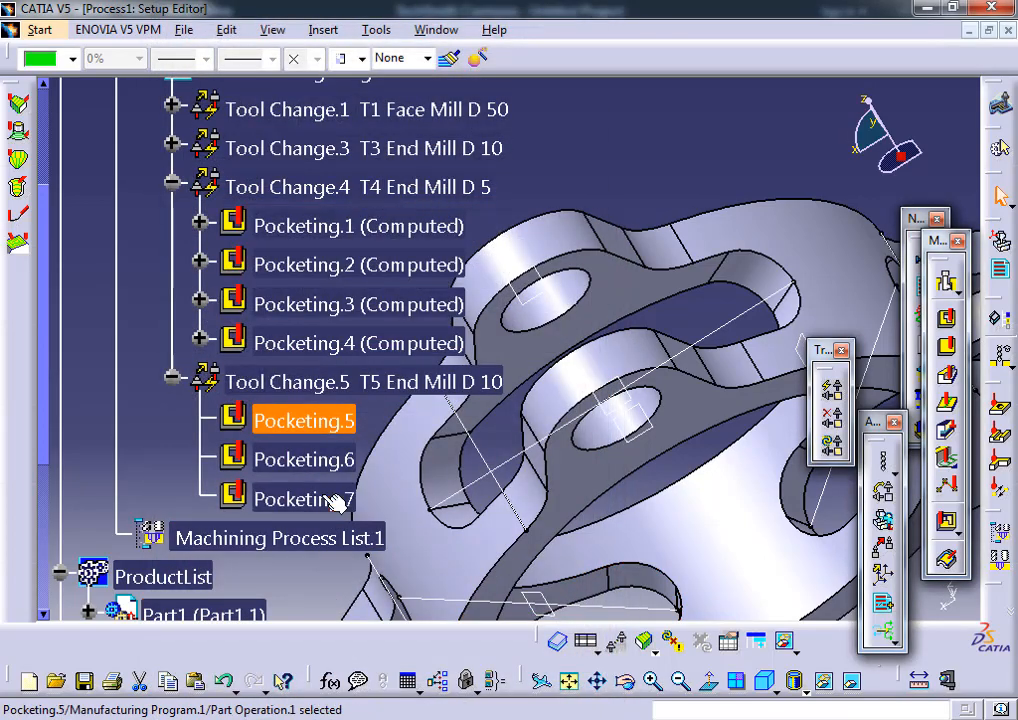
# - Open Pocketing.7's tool path replay and run the video material-removal simulation through to the end of the program
pyautogui.doubleClick(300, 499)
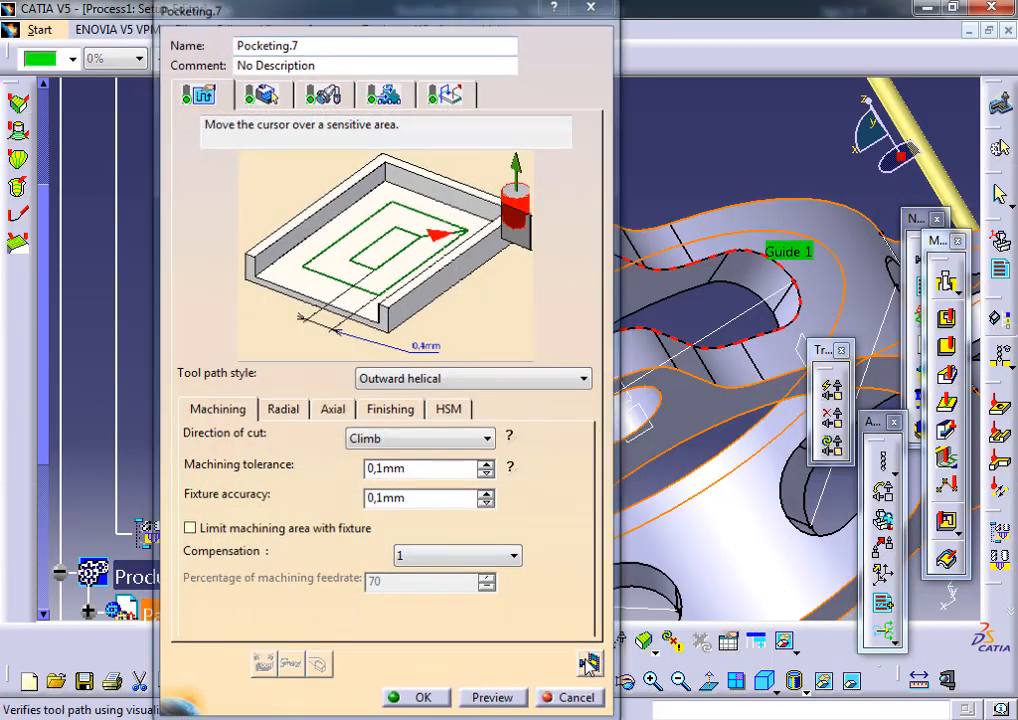
pyautogui.click(589, 664)
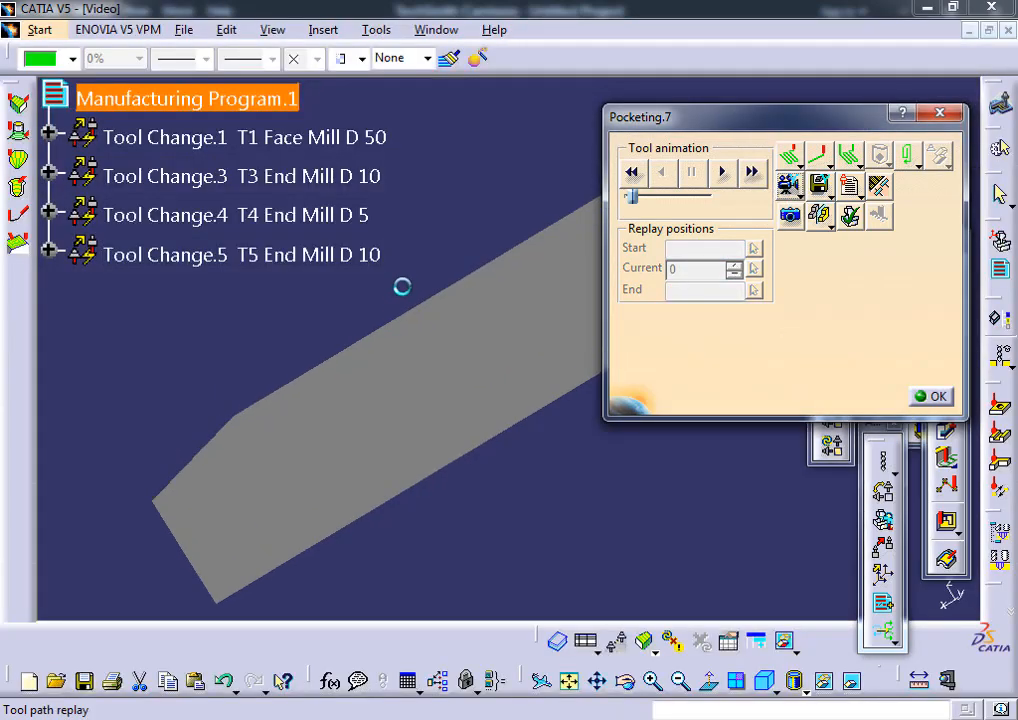
pyautogui.moveTo(402, 286); pyautogui.dragTo(386, 236, button='middle')
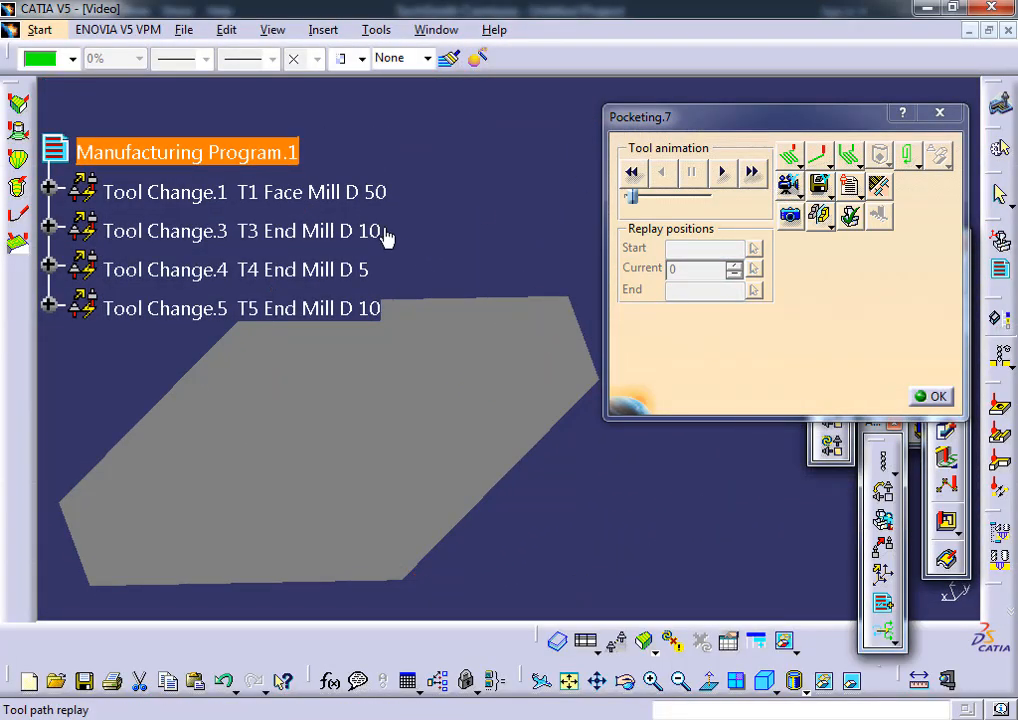
pyautogui.scroll(-4, 384, 234)
pyautogui.moveTo(163, 358); pyautogui.dragTo(433, 190, button='middle')
pyautogui.moveTo(655, 117); pyautogui.dragTo(764, 146)
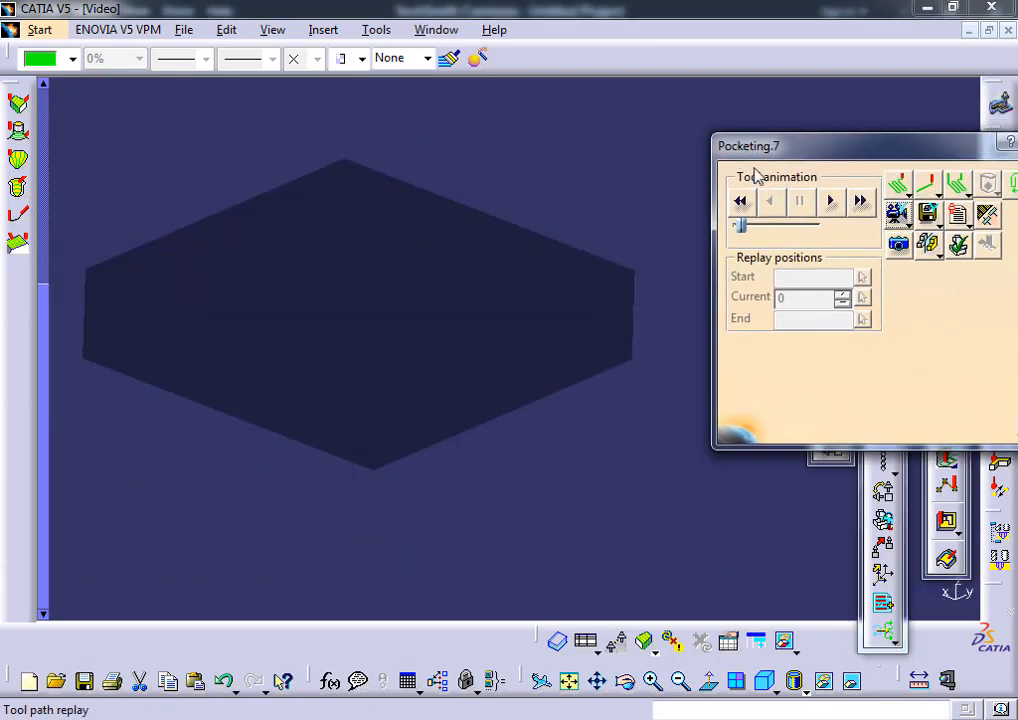
pyautogui.moveTo(448, 221); pyautogui.dragTo(572, 303, button='middle')
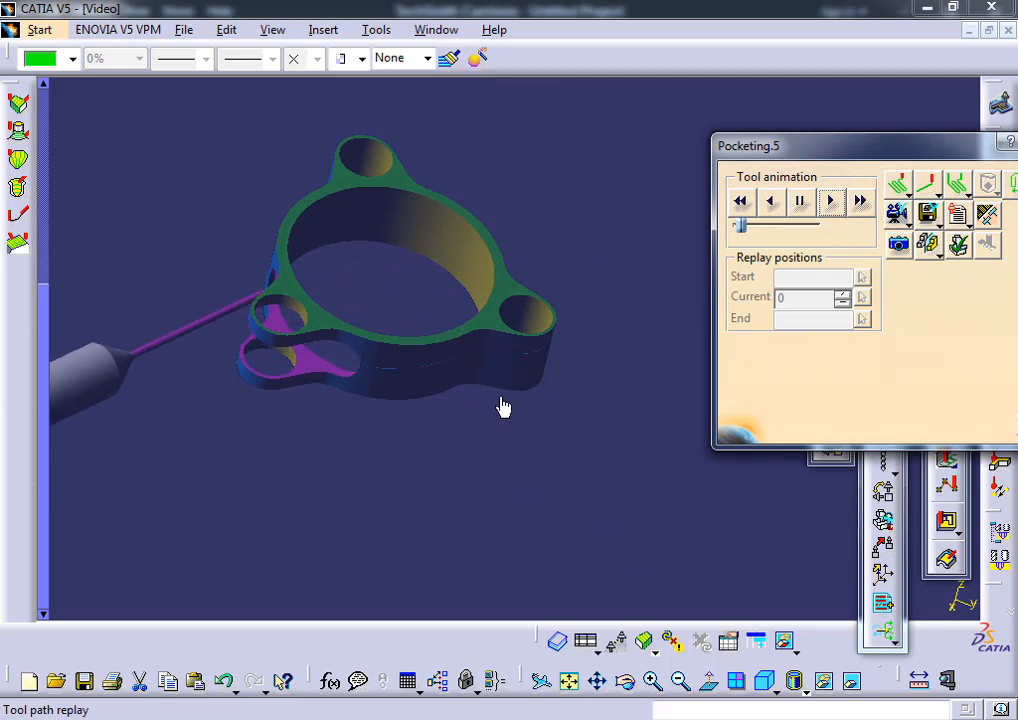
pyautogui.moveTo(504, 406); pyautogui.dragTo(410, 272, button='middle')
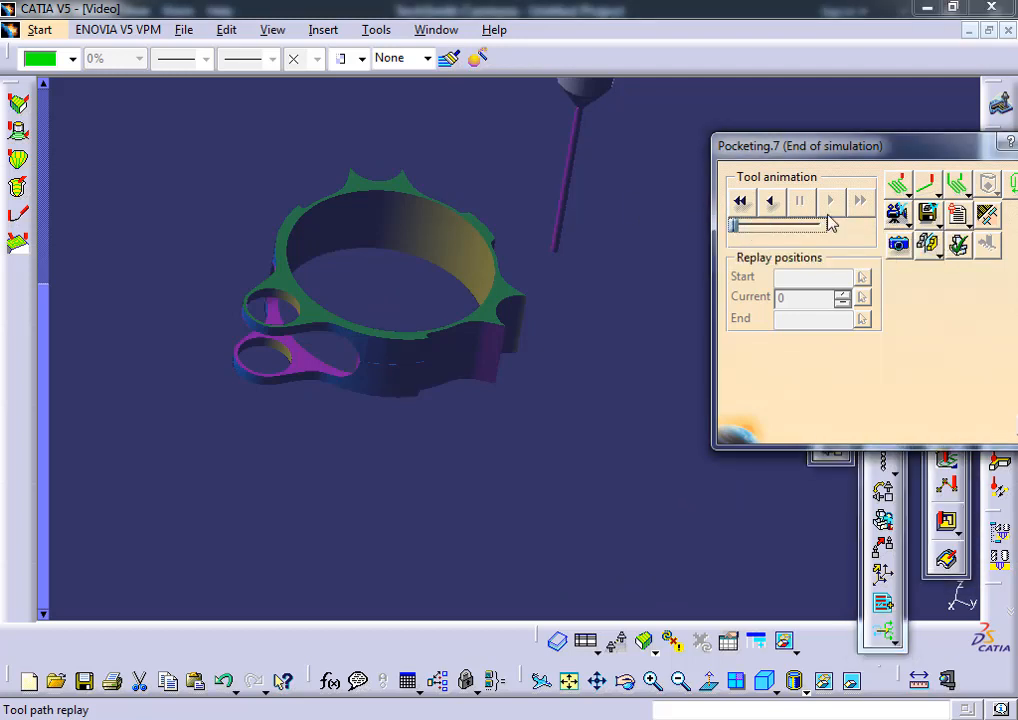
# - Rerun the video material-removal simulation from the start to inspect the lug slots, then close the replay and accept Pocketing.7
pyautogui.click(739, 203)
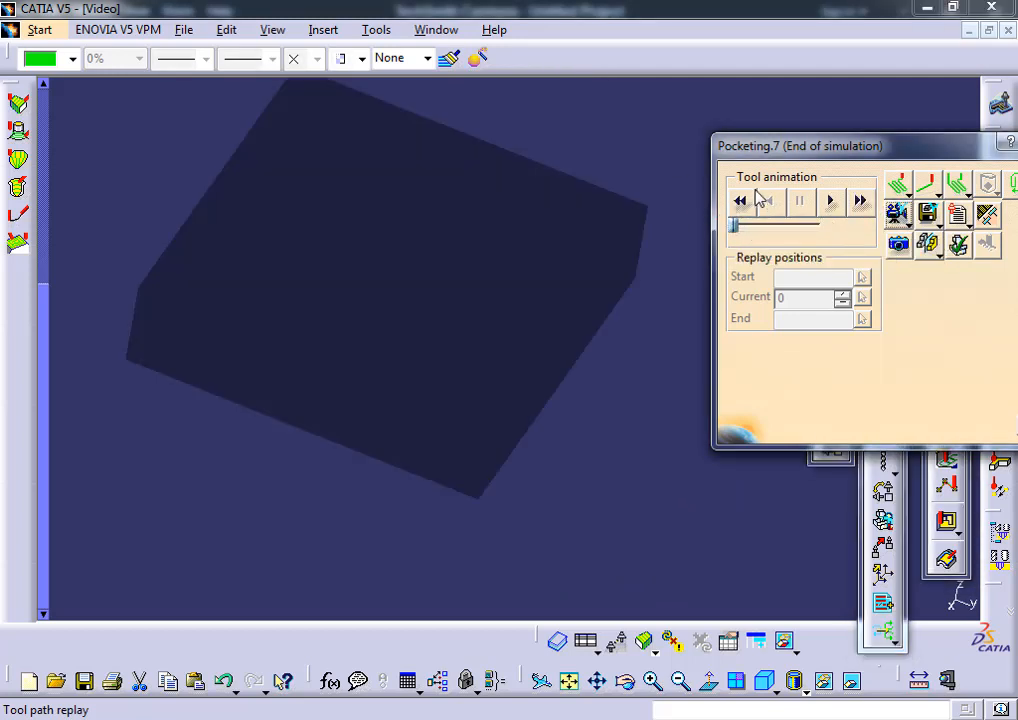
pyautogui.moveTo(480, 280); pyautogui.dragTo(475, 160, button='middle')
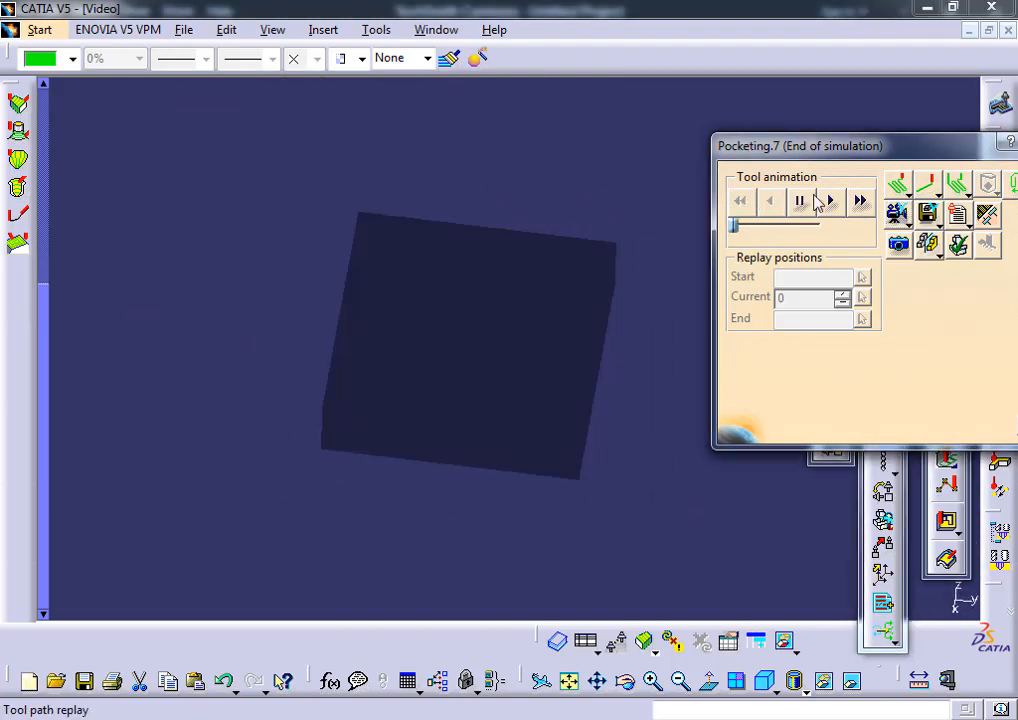
pyautogui.click(827, 202)
pyautogui.moveTo(461, 304); pyautogui.dragTo(537, 414, button='middle')
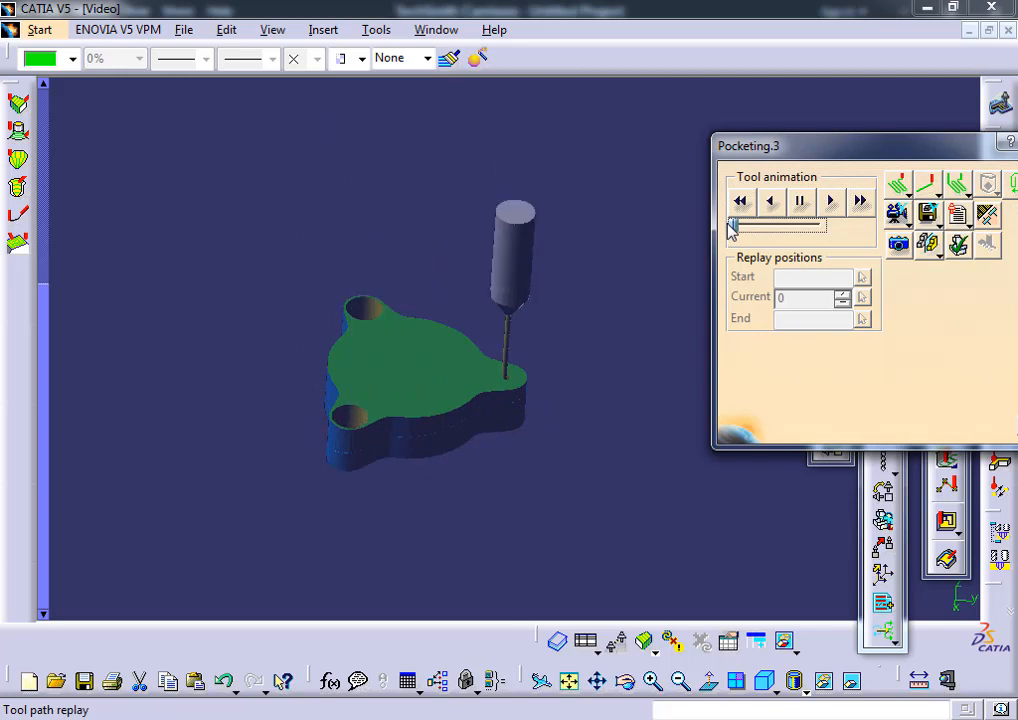
pyautogui.moveTo(545, 319); pyautogui.dragTo(558, 261, button='middle')
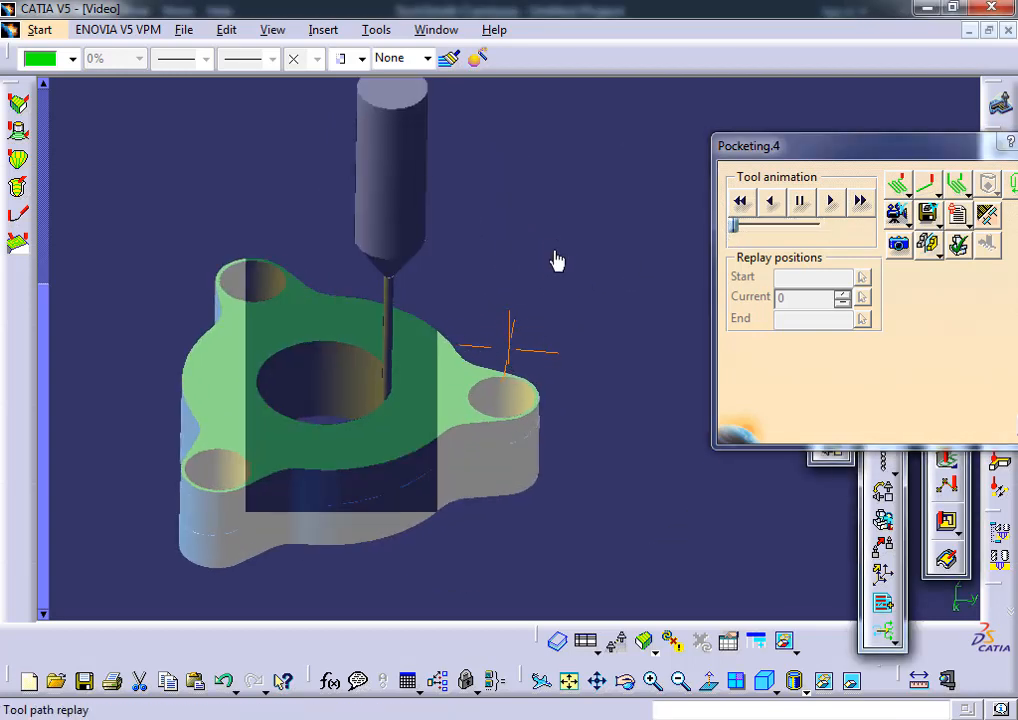
pyautogui.moveTo(206, 450)
pyautogui.mouseDown(button='middle')
pyautogui.moveTo(230, 463)
pyautogui.moveTo(259, 377)
pyautogui.moveTo(311, 411)
pyautogui.moveTo(333, 532)
pyautogui.mouseUp(button='middle')
pyautogui.middleClick(232, 461)
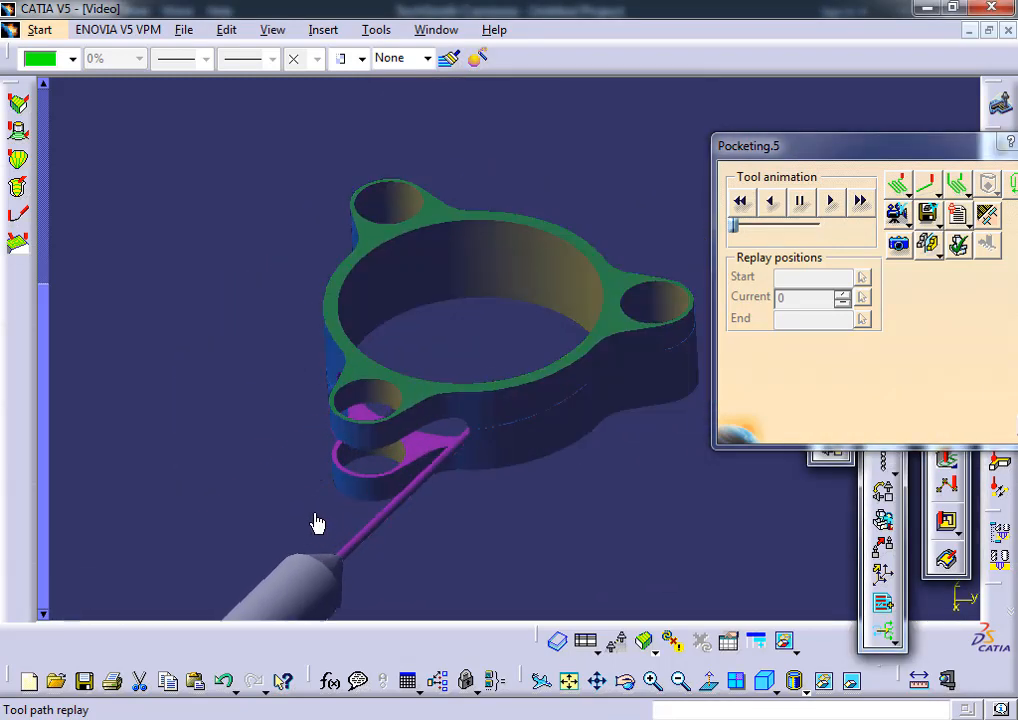
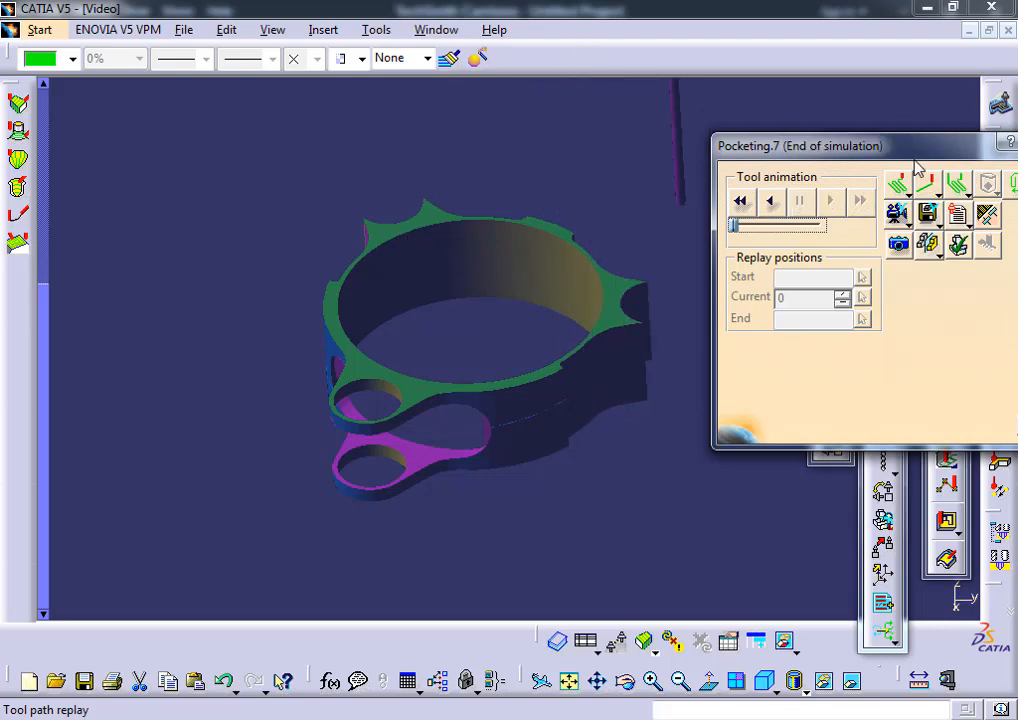
pyautogui.moveTo(914, 153); pyautogui.dragTo(692, 144)
pyautogui.click(827, 134)
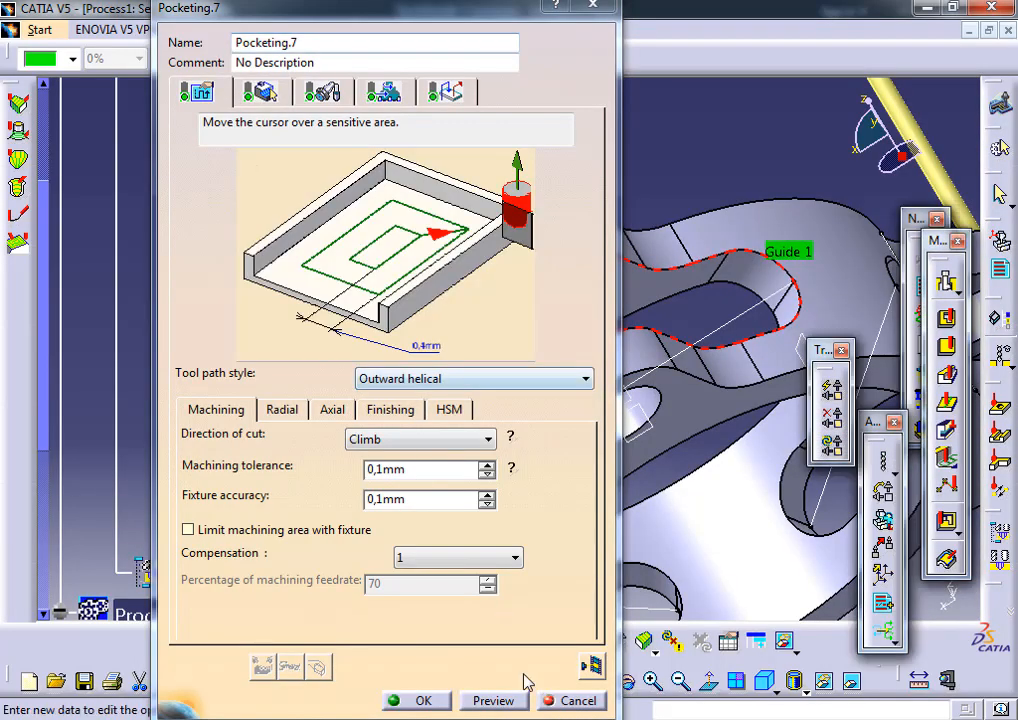
pyautogui.click(422, 701)
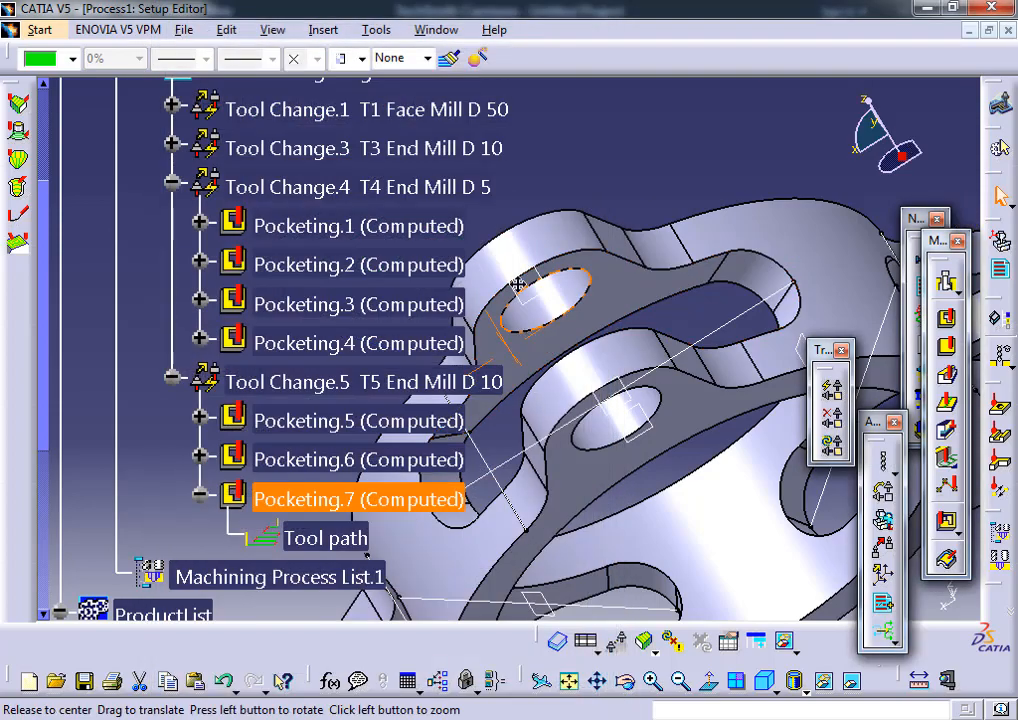
# - Open Pocketing.6 for editing and remove the bottom and top references from its machining geometry
pyautogui.moveTo(517, 285); pyautogui.dragTo(480, 285, button='middle')
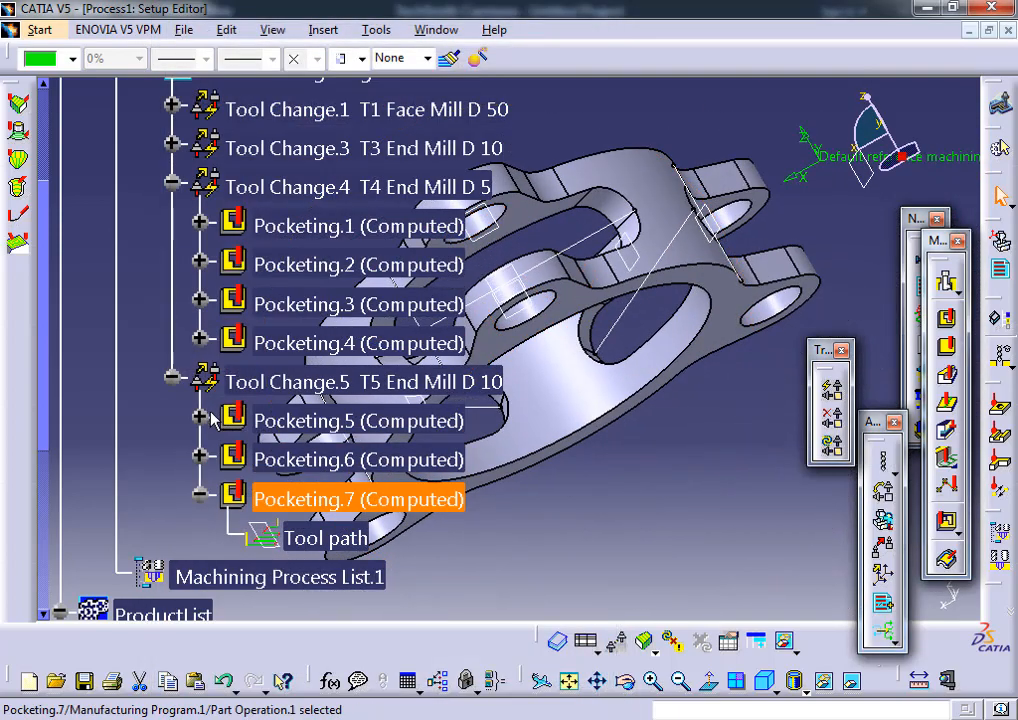
pyautogui.click(200, 419)
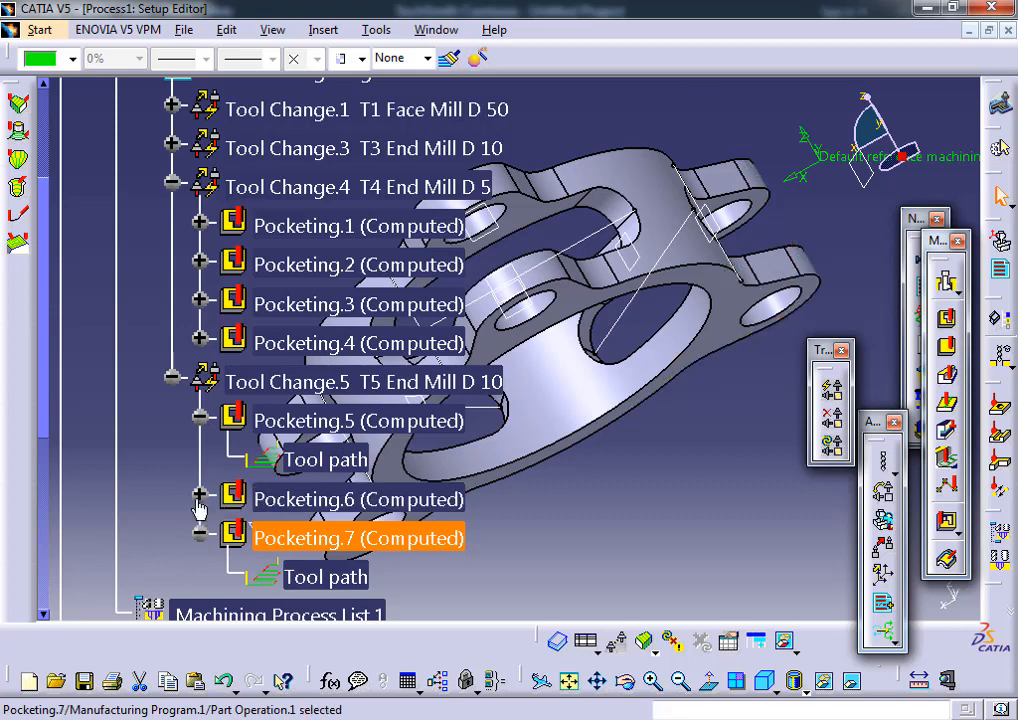
pyautogui.click(200, 495)
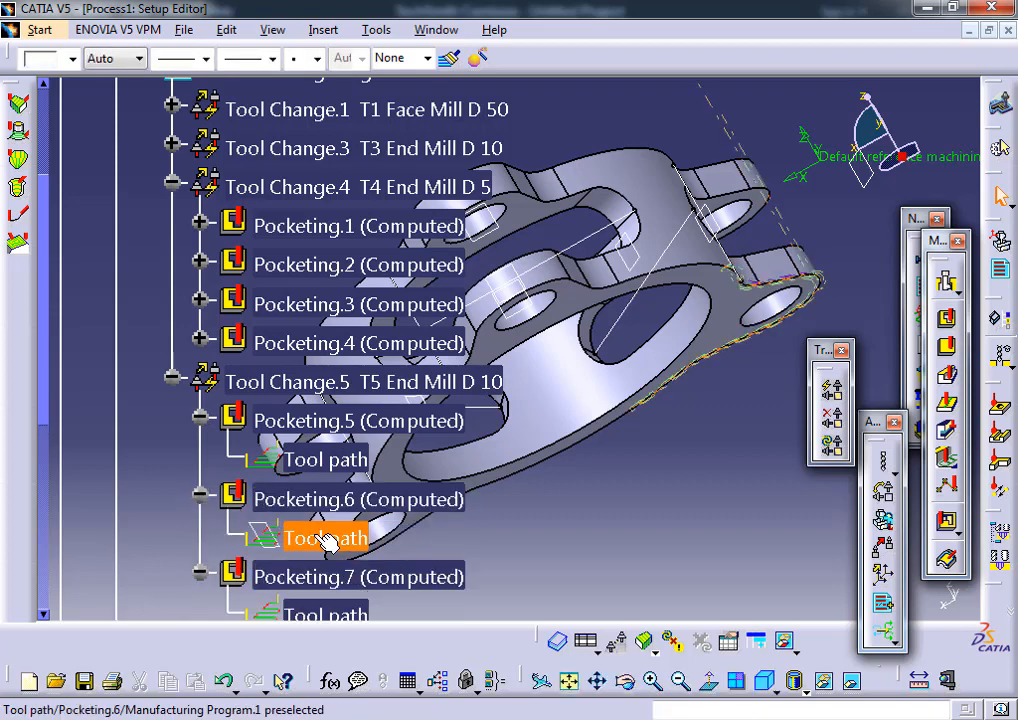
pyautogui.moveTo(772, 107); pyautogui.dragTo(770, 190, button='middle')
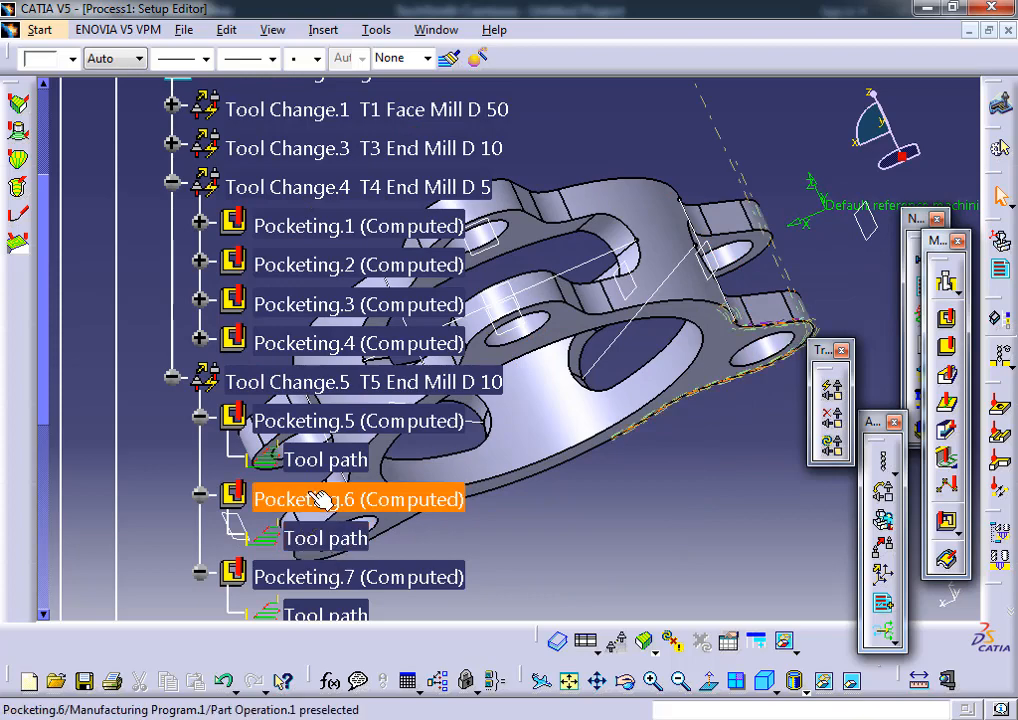
pyautogui.doubleClick(305, 497)
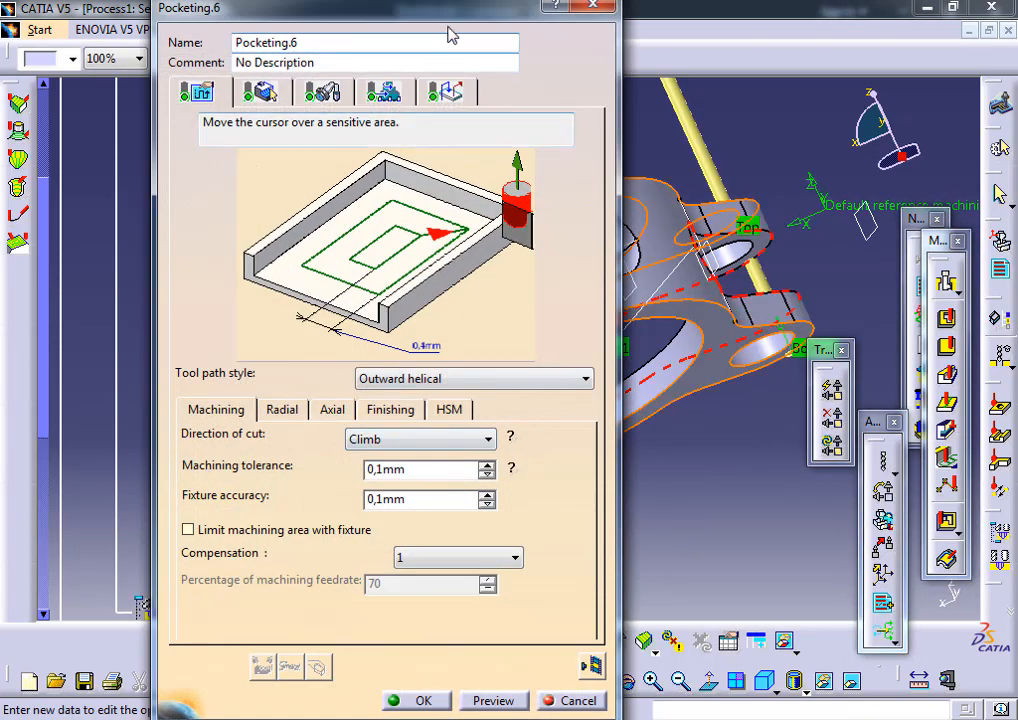
pyautogui.moveTo(357, 10); pyautogui.dragTo(298, 29)
pyautogui.click(204, 111)
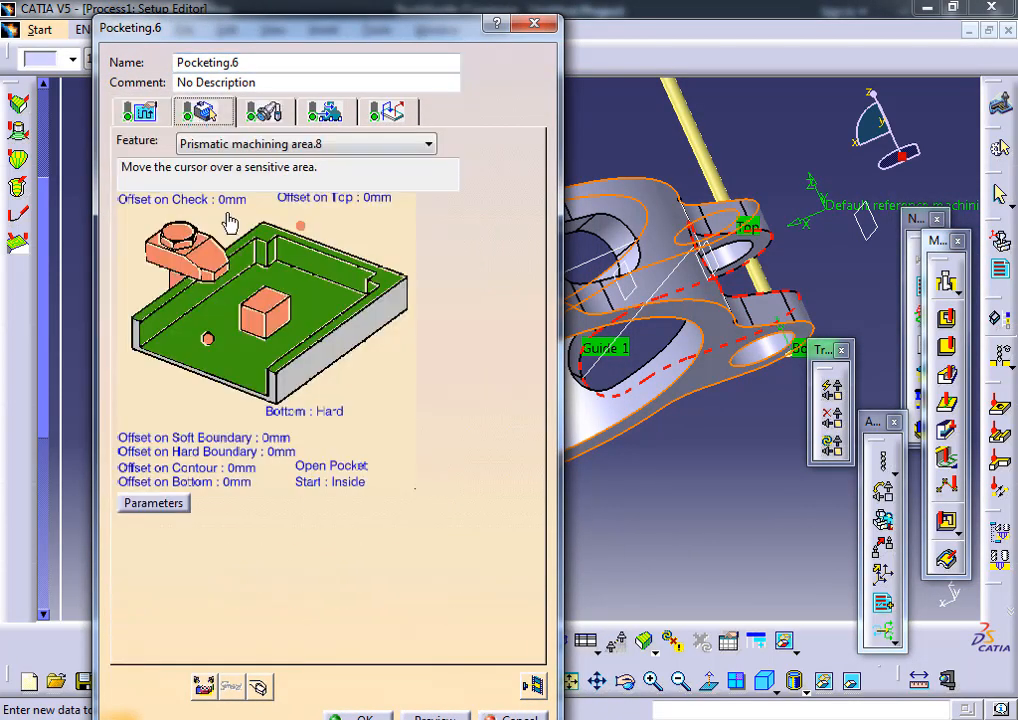
pyautogui.rightClick(220, 350)
pyautogui.click(266, 359)
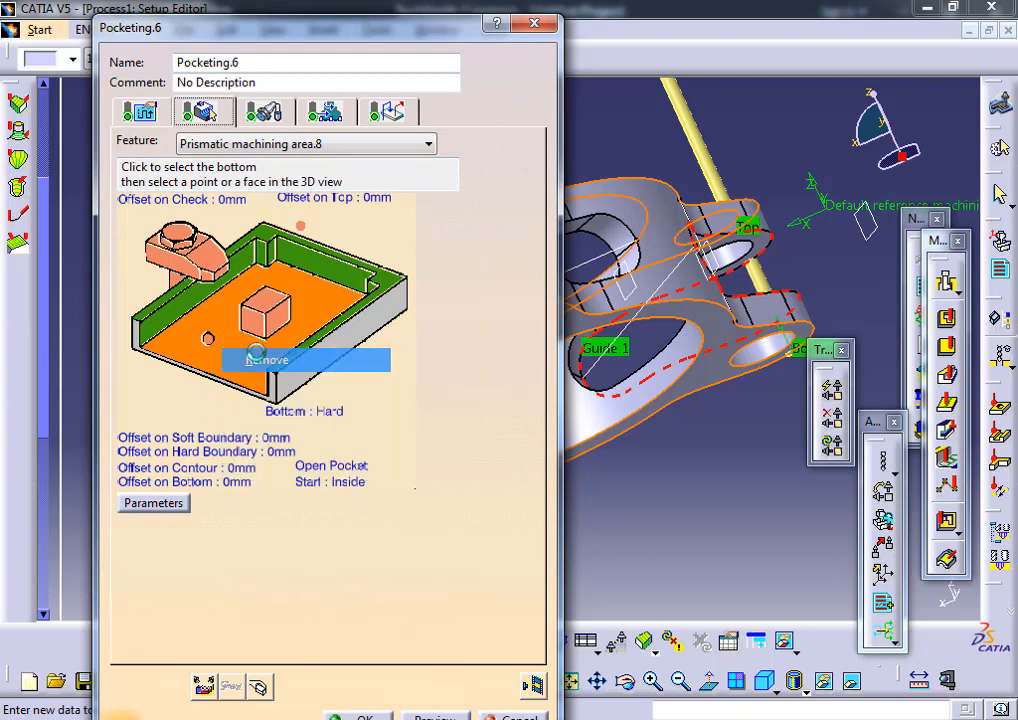
pyautogui.rightClick(276, 237)
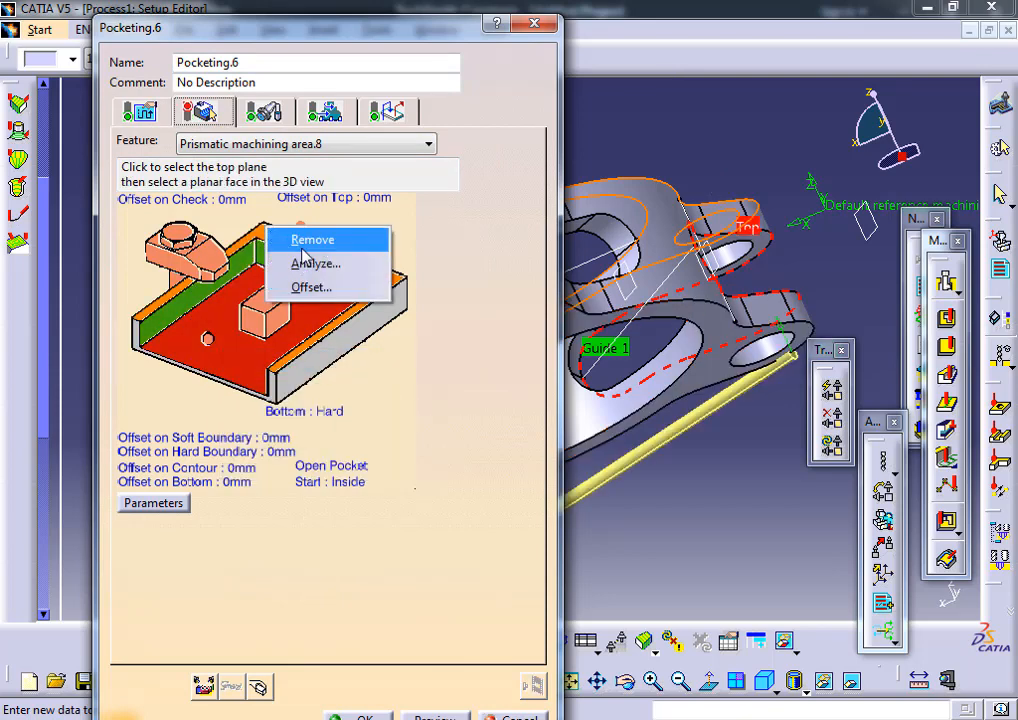
pyautogui.click(302, 246)
# - Redefine Pocketing.6's top as Plane.8 at the lug's outer end and its bottom as the plane near the slot's inner end
pyautogui.click(214, 360)
pyautogui.moveTo(784, 220); pyautogui.dragTo(662, 235, button='middle')
pyautogui.doubleClick(608, 350)
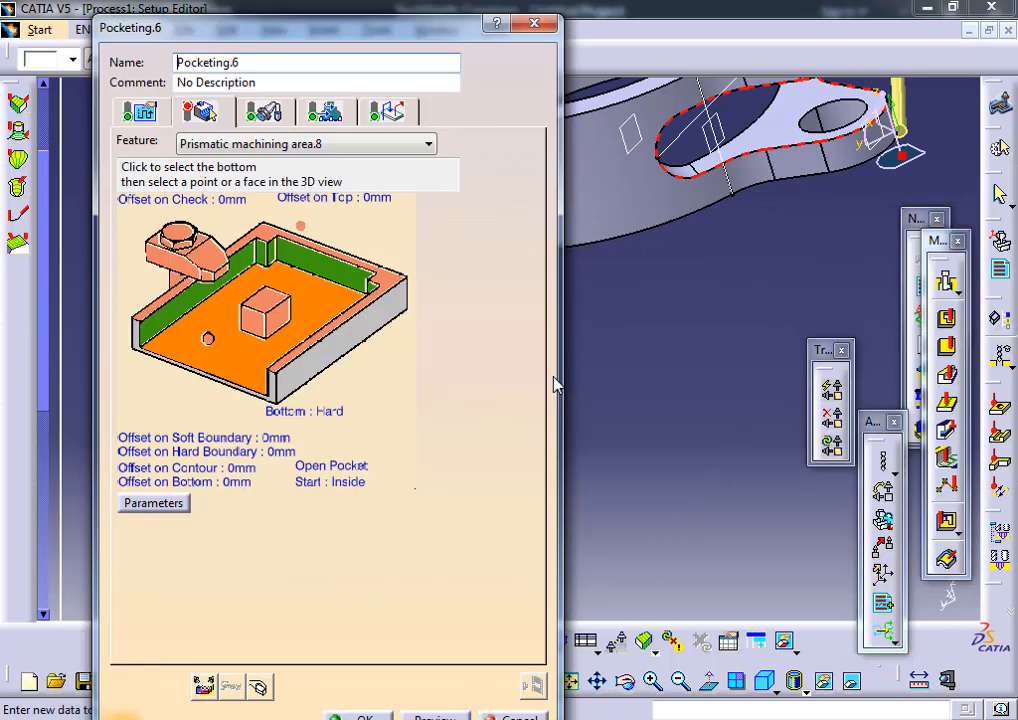
pyautogui.click(270, 242)
pyautogui.moveTo(845, 226); pyautogui.dragTo(705, 318, button='middle')
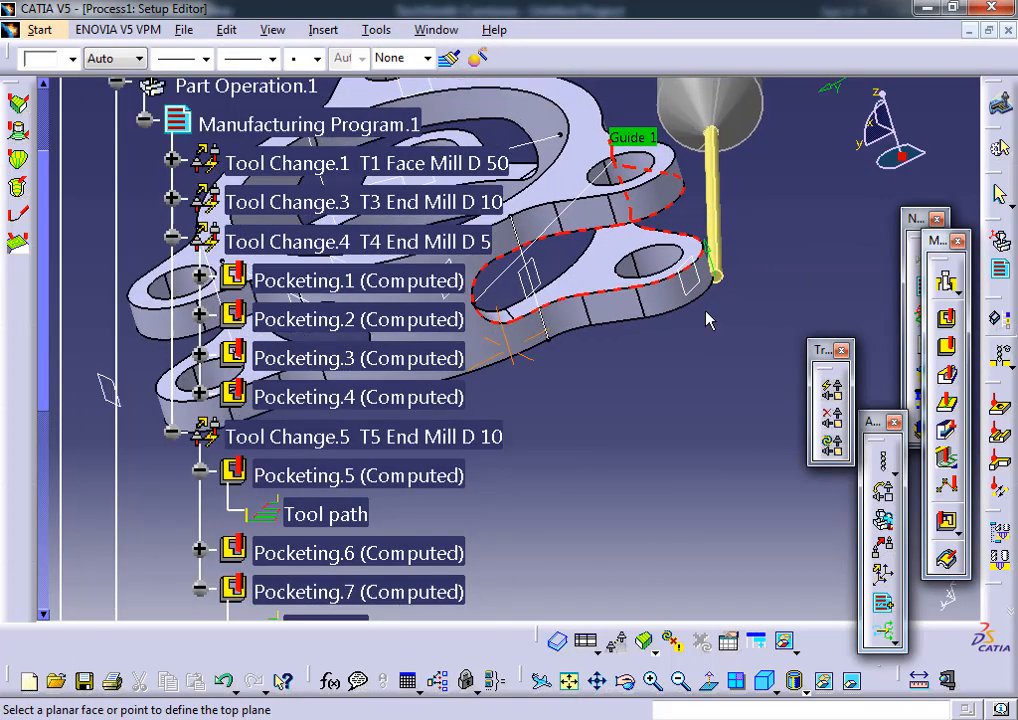
pyautogui.moveTo(754, 254); pyautogui.dragTo(749, 317, button='middle')
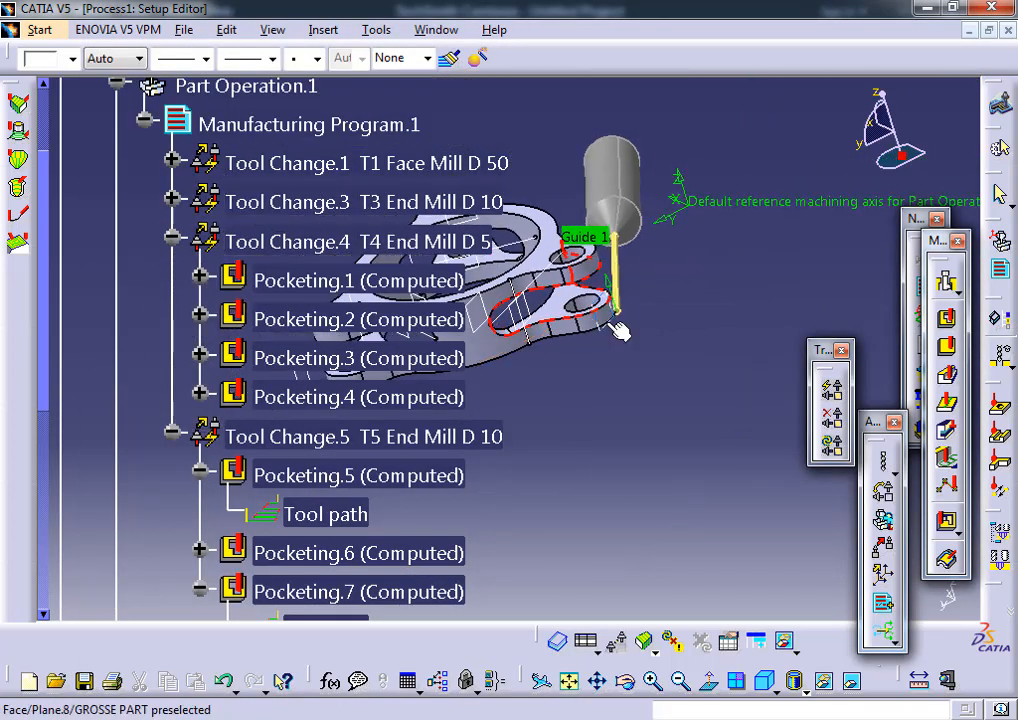
pyautogui.click(620, 330)
pyautogui.click(210, 358)
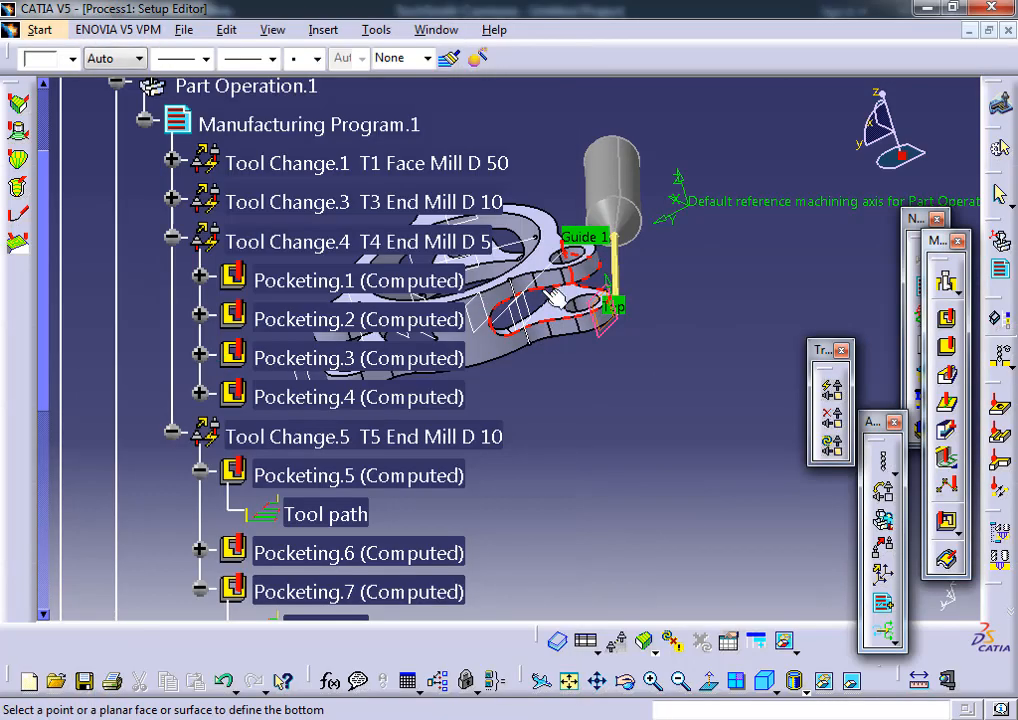
pyautogui.moveTo(553, 297); pyautogui.dragTo(637, 350, button='middle')
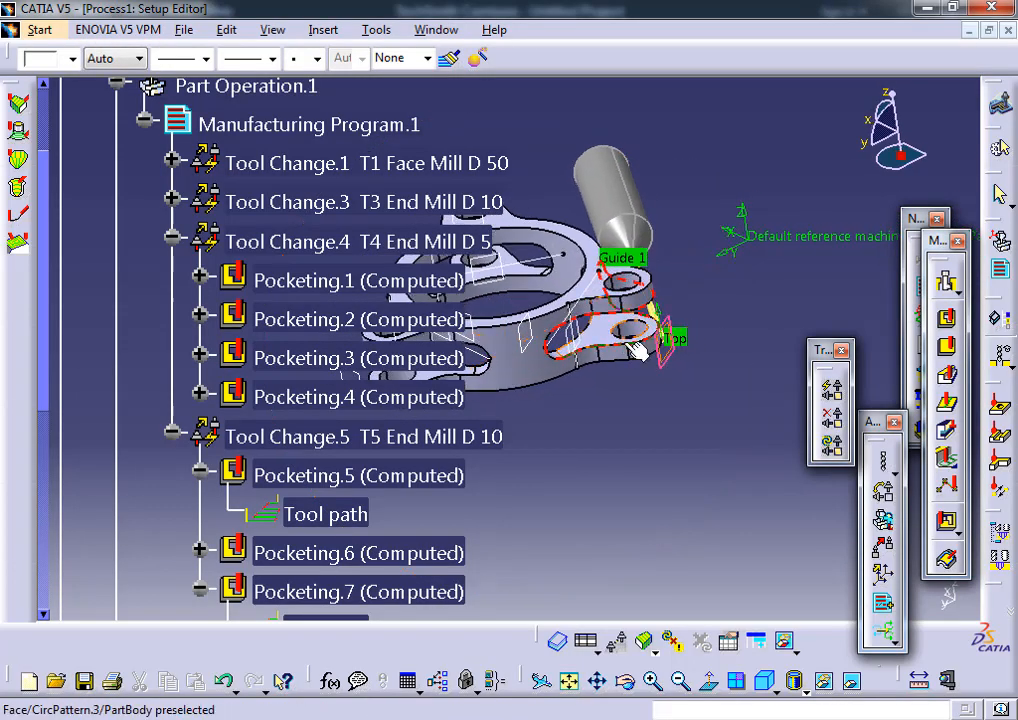
pyautogui.click(582, 348)
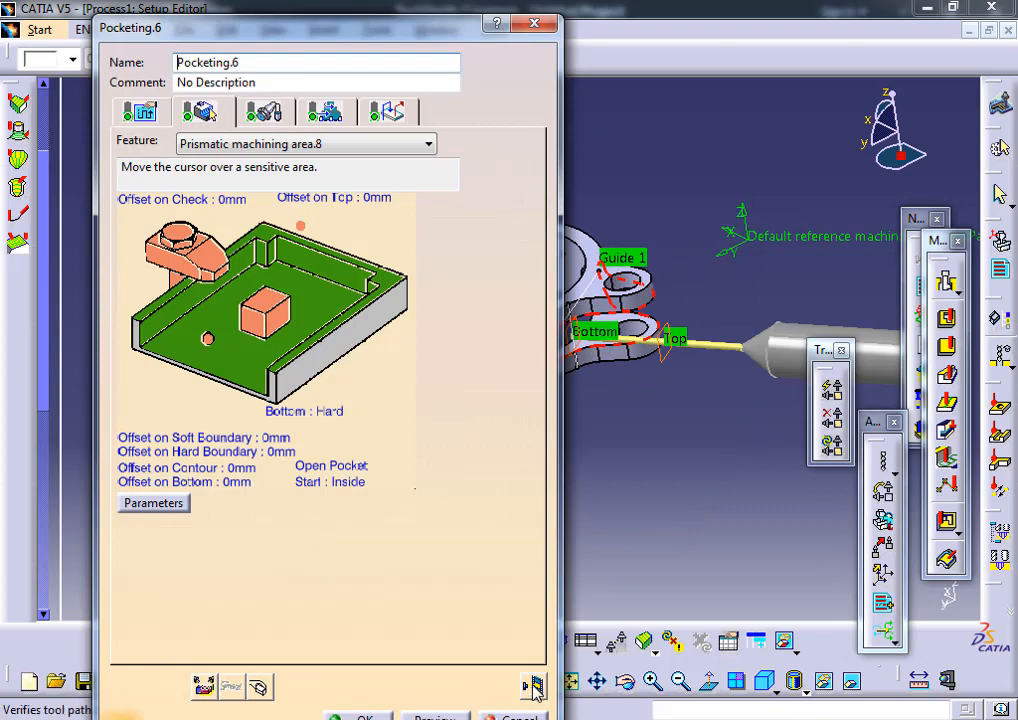
# - Replay Pocketing.6 as a video simulation of the program at a higher speed, then accept the operation
pyautogui.click(533, 687)
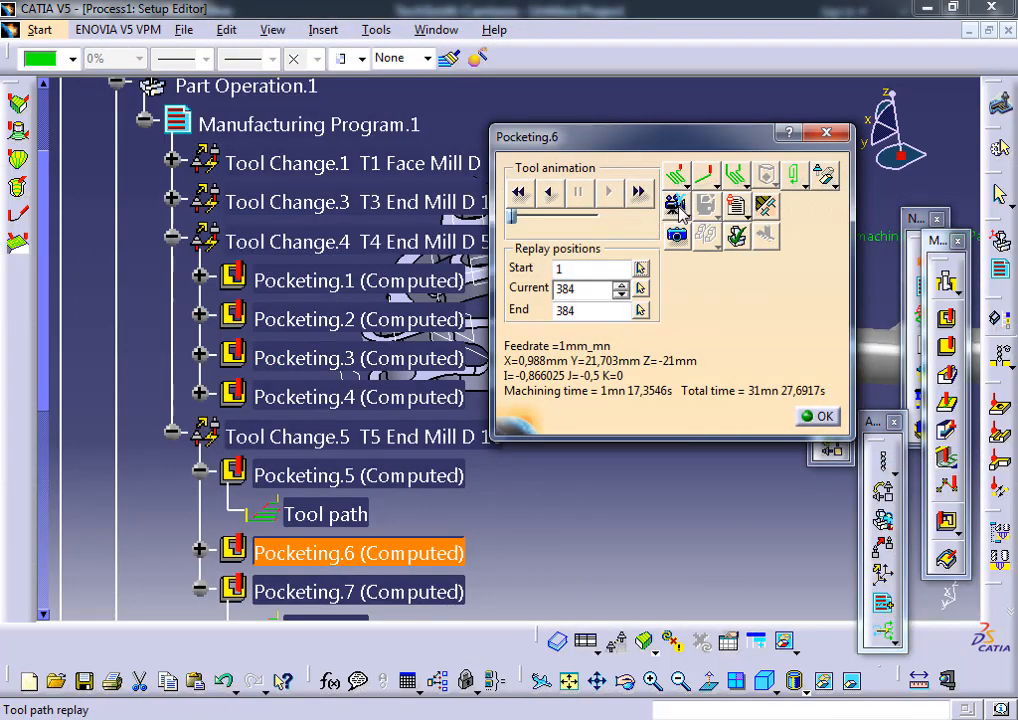
pyautogui.click(677, 206)
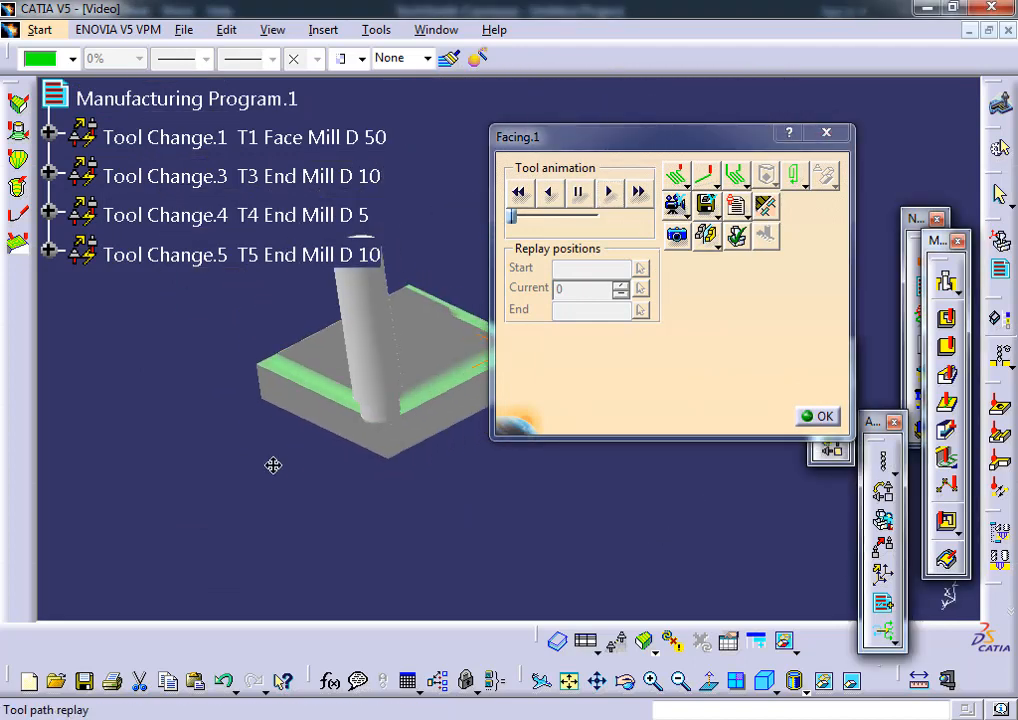
pyautogui.moveTo(522, 216); pyautogui.dragTo(533, 217)
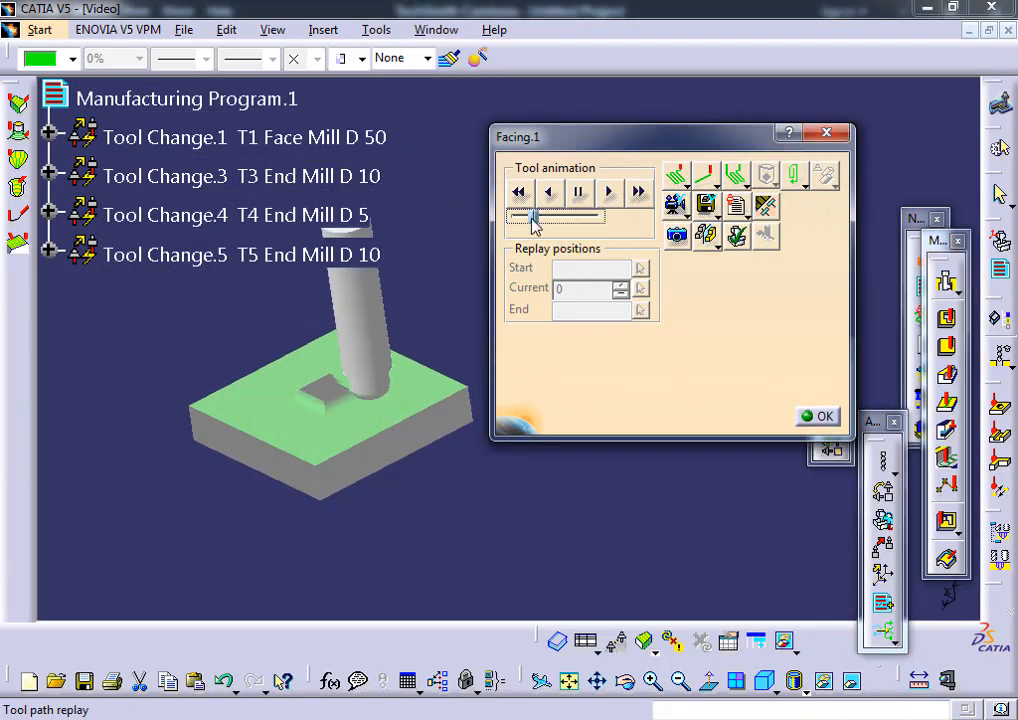
pyautogui.moveTo(348, 391); pyautogui.dragTo(420, 460, button='middle')
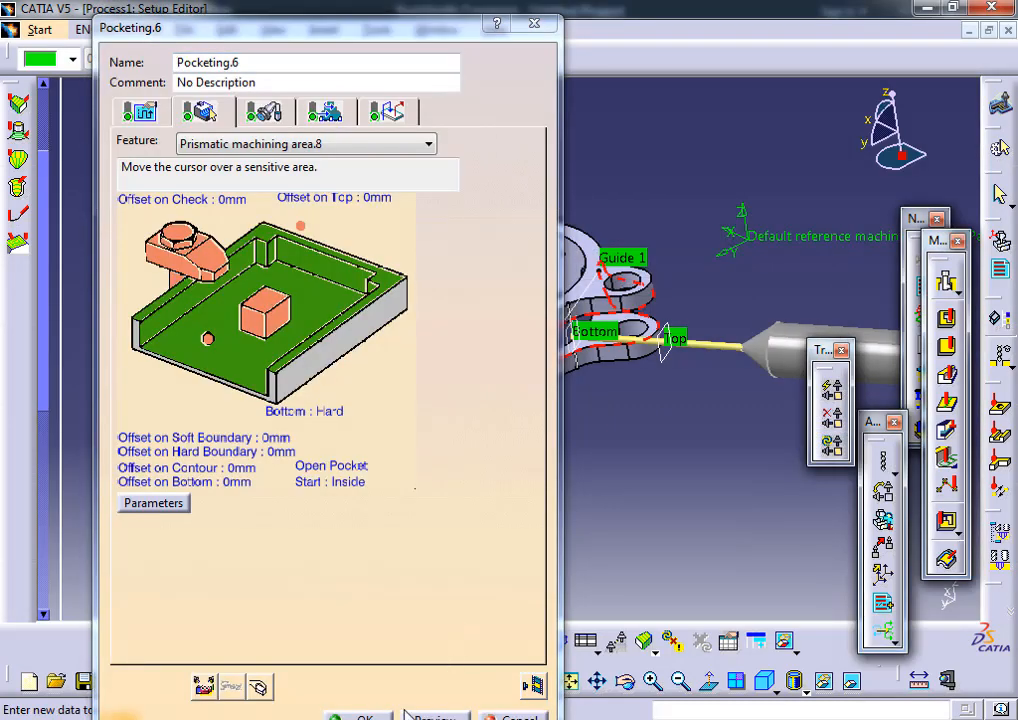
pyautogui.click(354, 716)
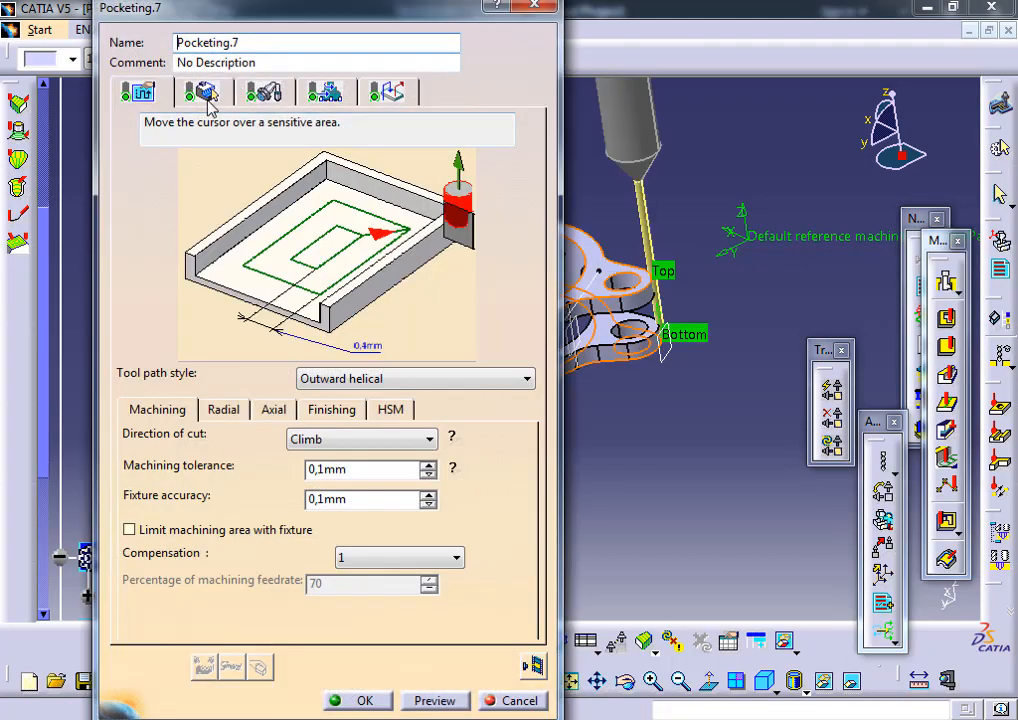
# - Remove the top and bottom references from Pocketing.7's machining geometry
pyautogui.click(205, 95)
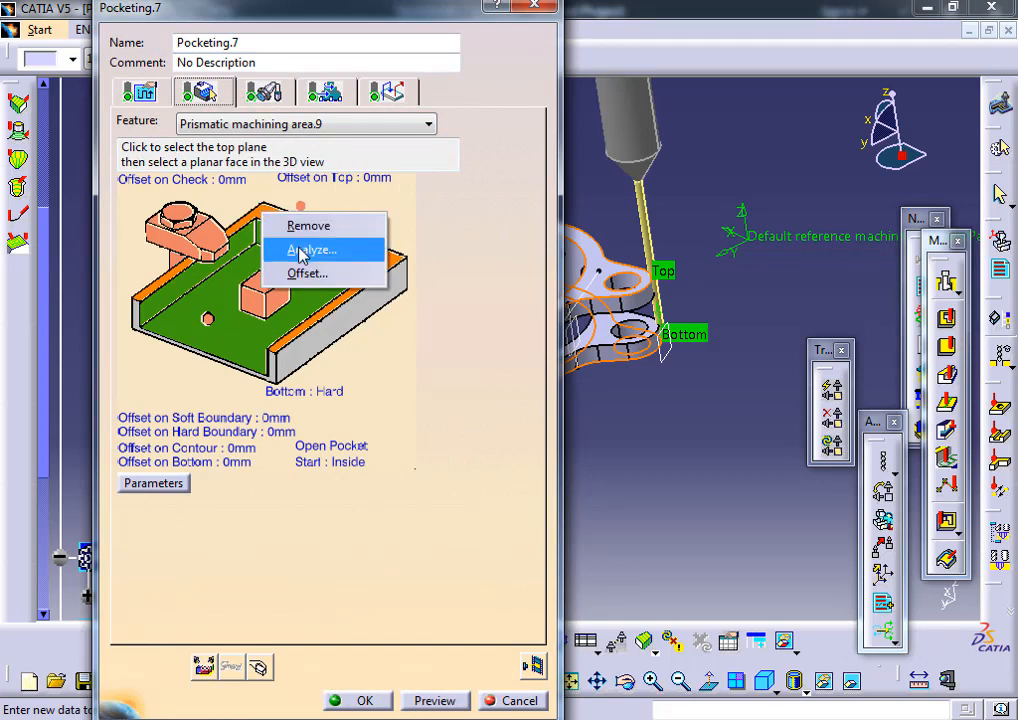
pyautogui.click(305, 226)
pyautogui.rightClick(239, 343)
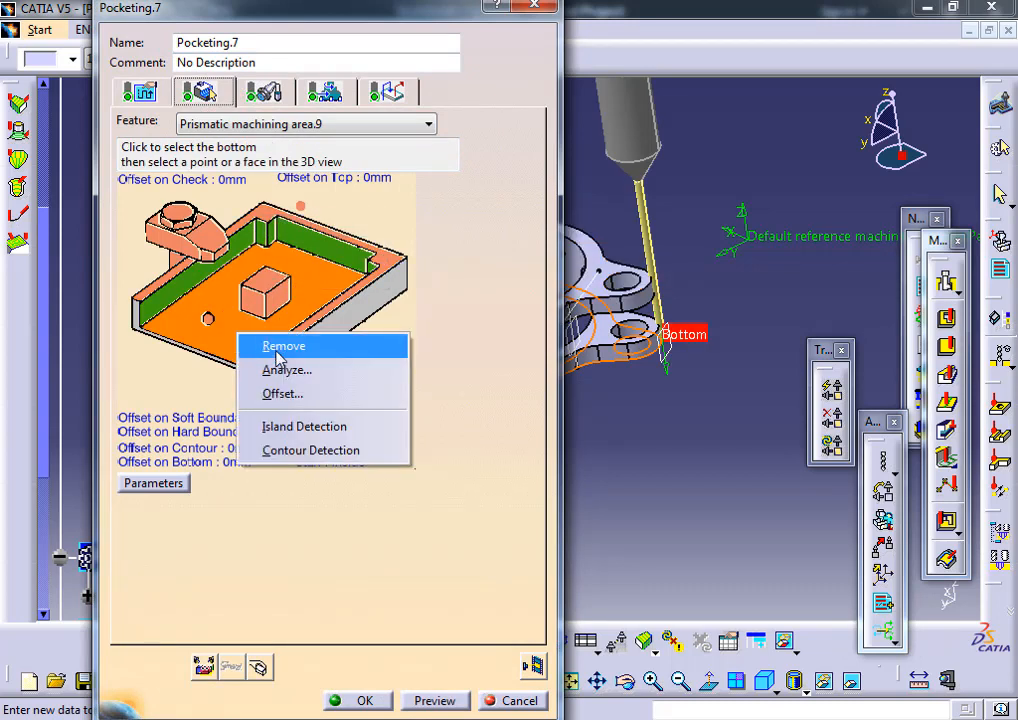
pyautogui.click(275, 350)
# - Assign Pocketing.7 the same outer-end top plane and slot-end bottom plane as used for Pocketing.6
pyautogui.click(211, 320)
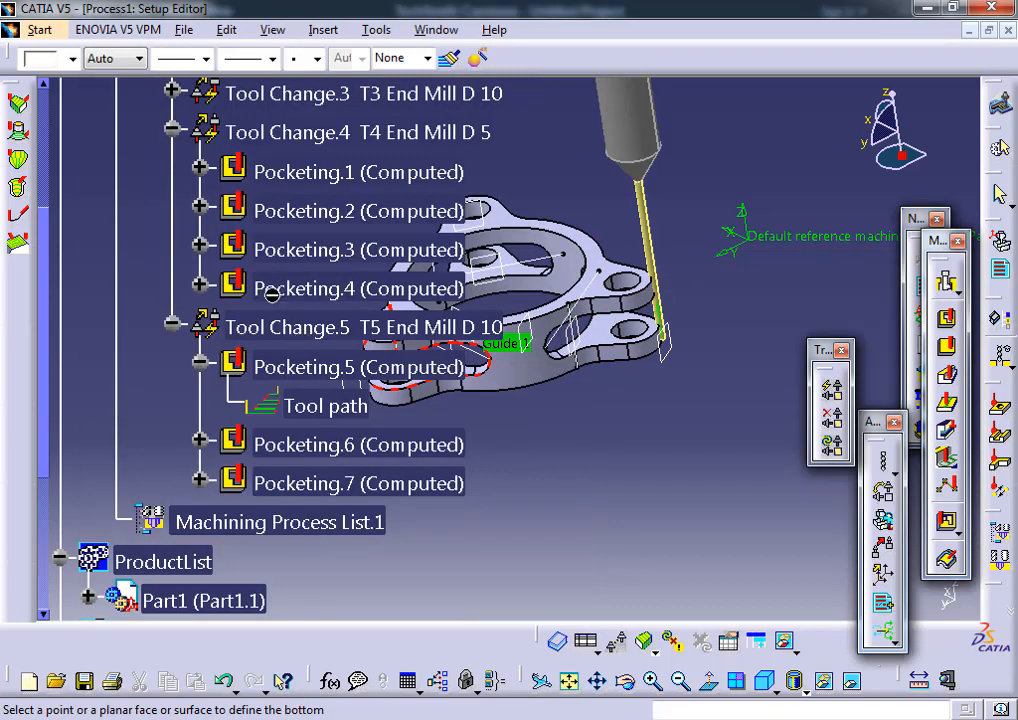
pyautogui.click(260, 358)
pyautogui.click(266, 212)
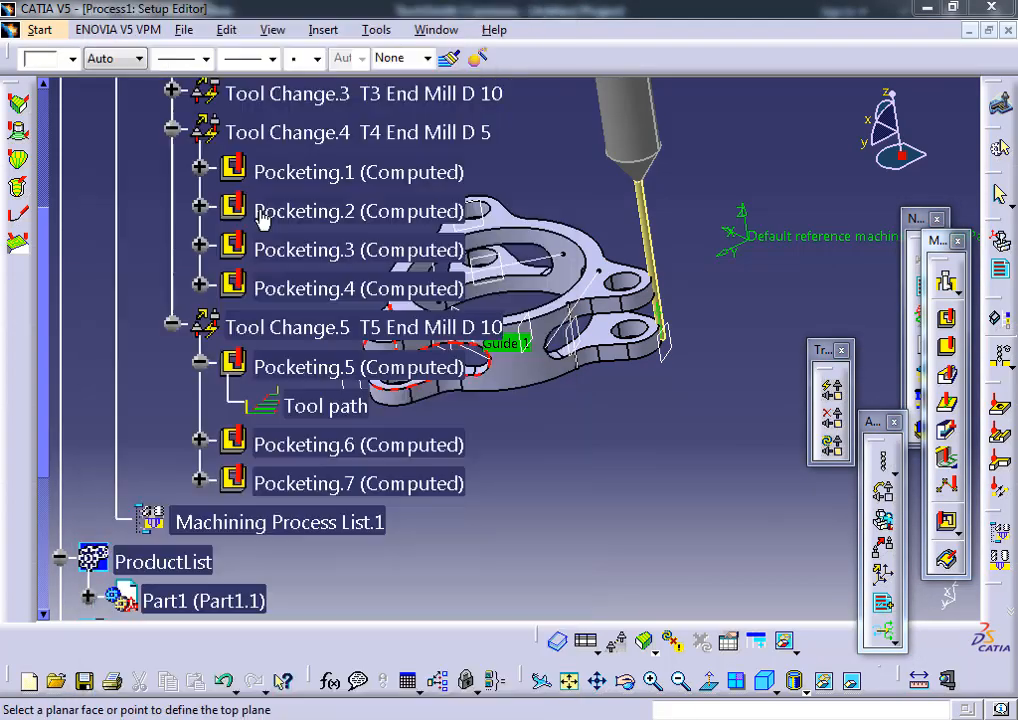
pyautogui.click(686, 362)
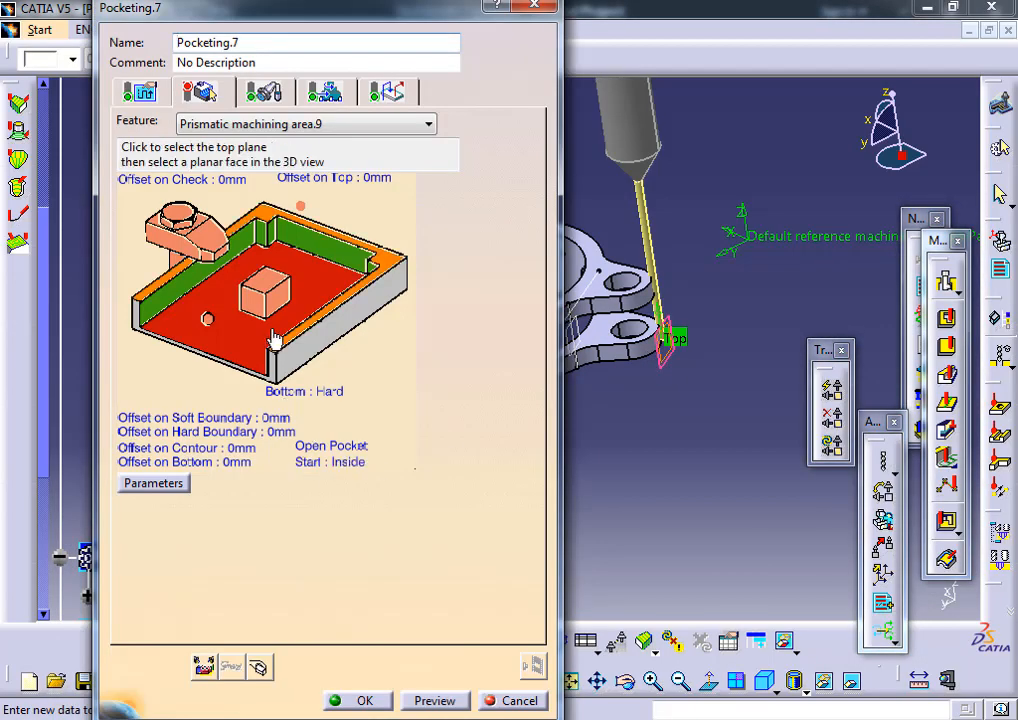
pyautogui.click(211, 318)
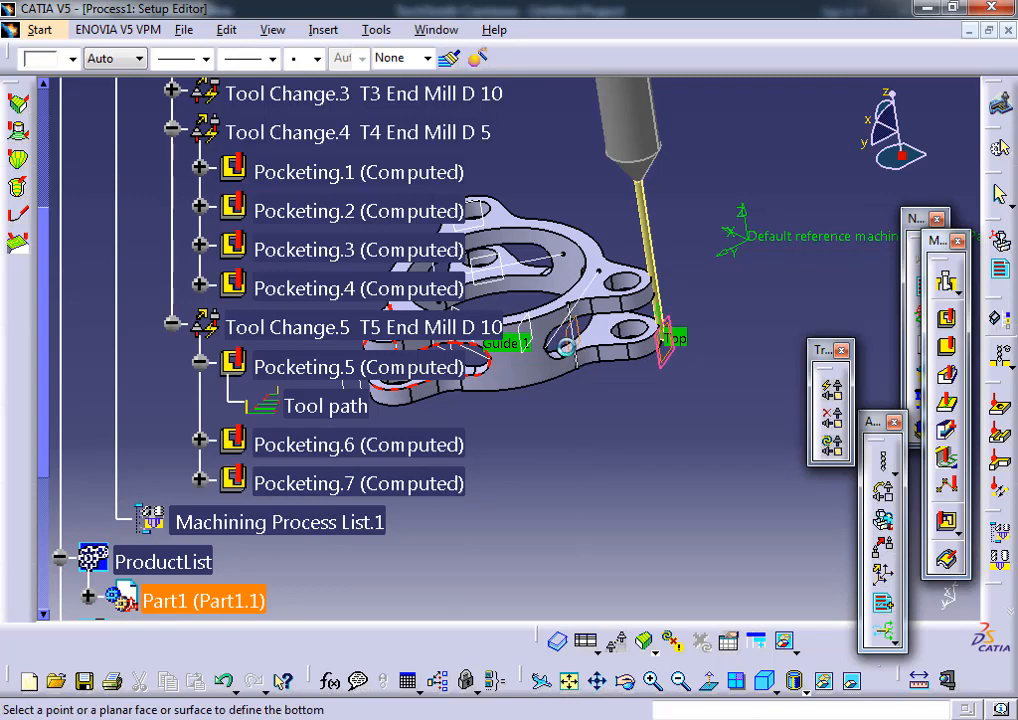
pyautogui.click(566, 346)
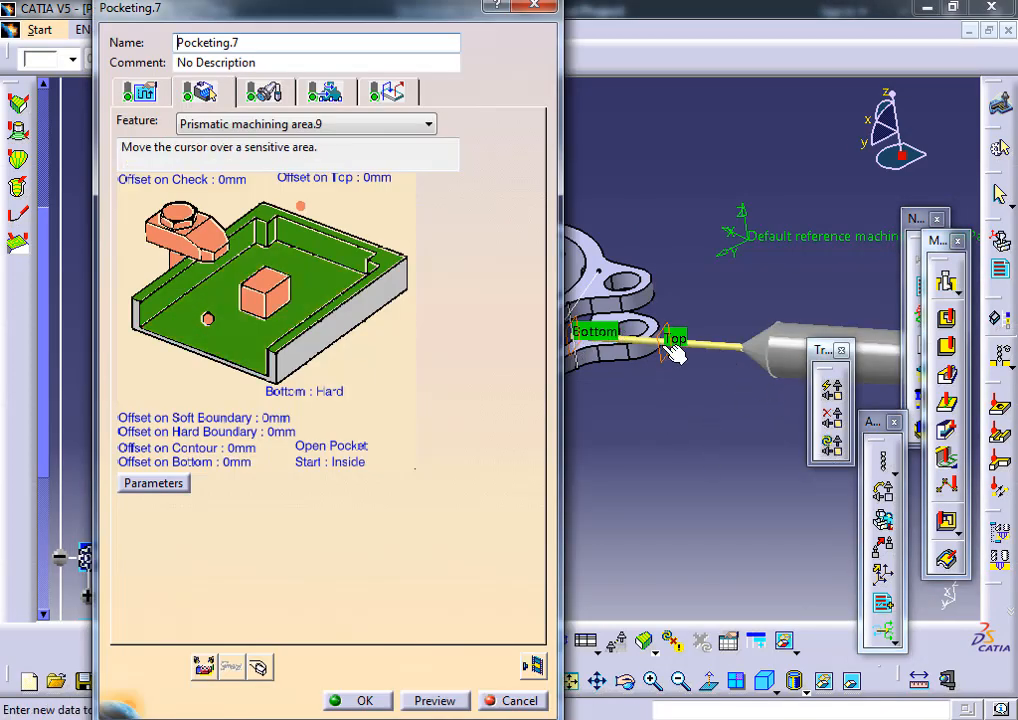
# - Replay Pocketing.7 as a video simulation of the whole program, then accept the operation
pyautogui.click(535, 666)
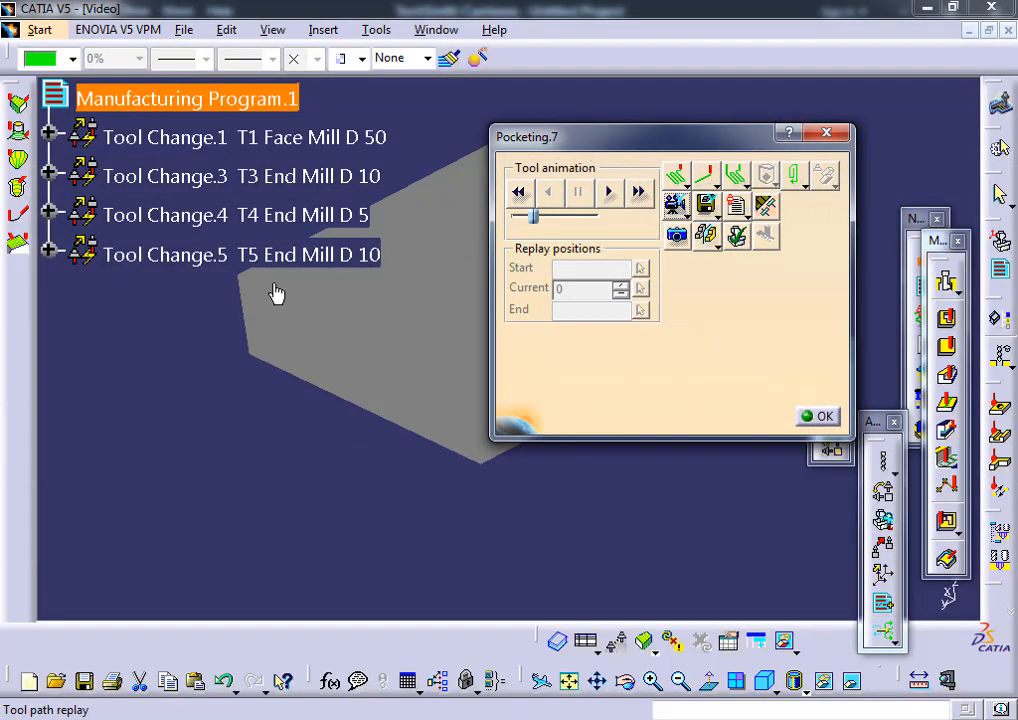
pyautogui.scroll(-5, 205, 337)
pyautogui.moveTo(646, 143); pyautogui.dragTo(923, 187)
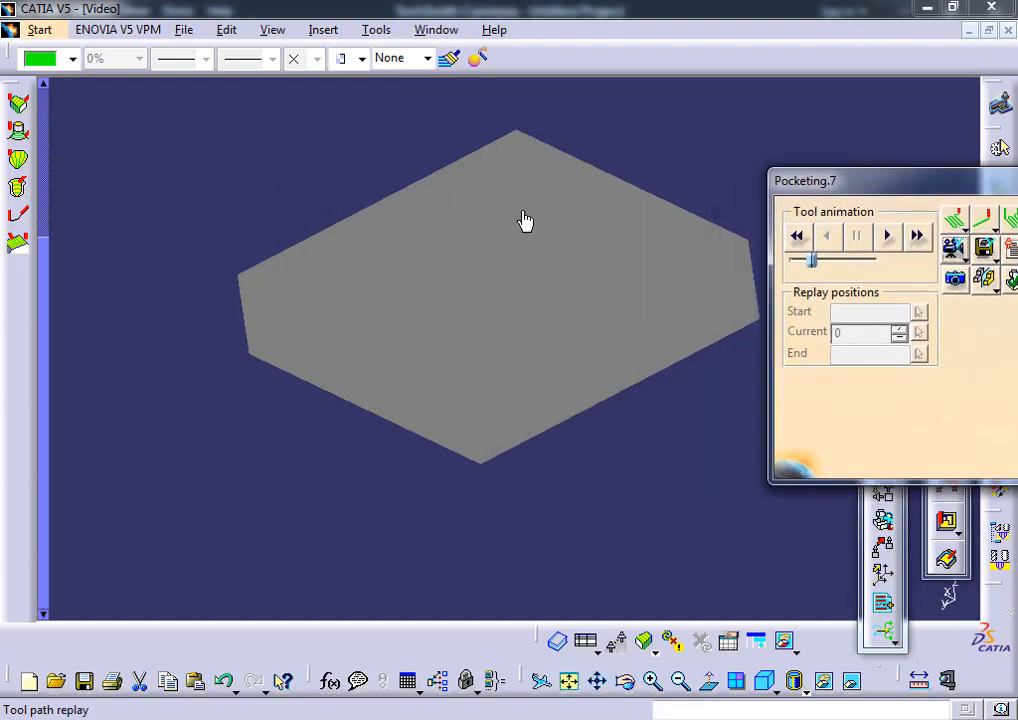
pyautogui.moveTo(525, 222); pyautogui.dragTo(510, 249, button='middle')
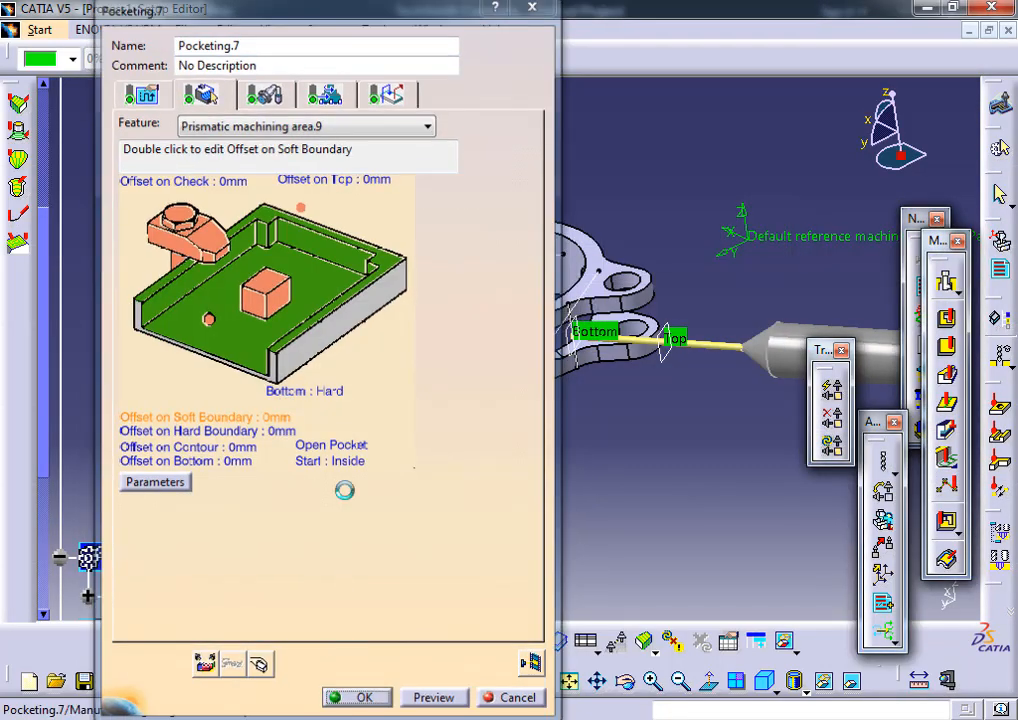
pyautogui.click(340, 701)
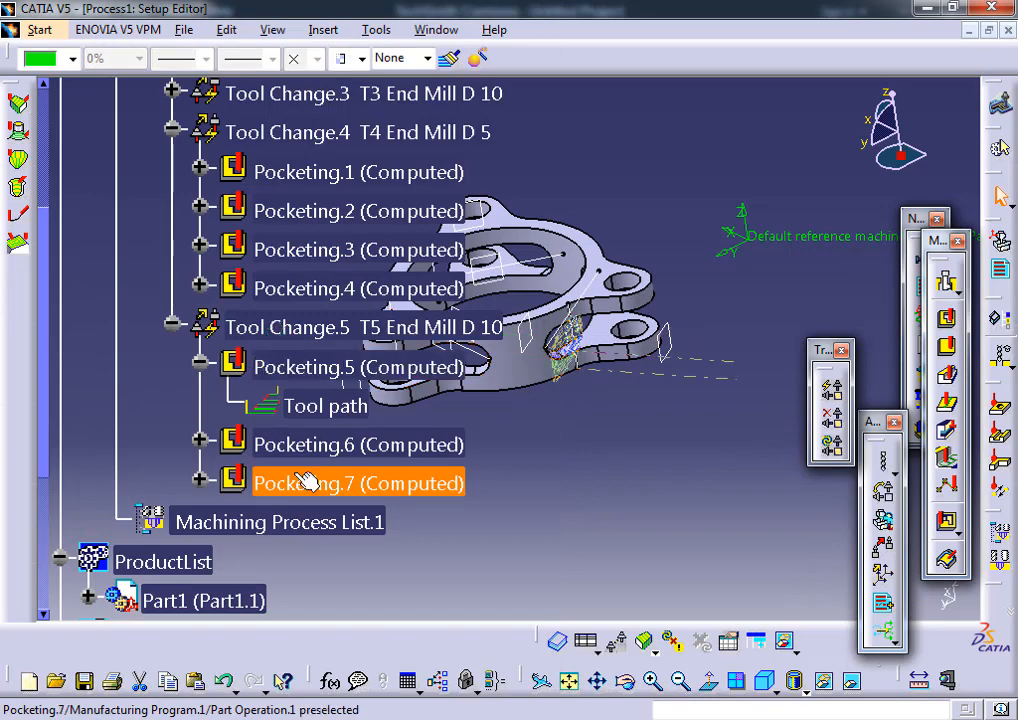
# - Reopen Pocketing.7 and rerun its video simulation to check which lug slot it cuts, then accept the operation again
pyautogui.click(201, 481)
pyautogui.doubleClick(341, 483)
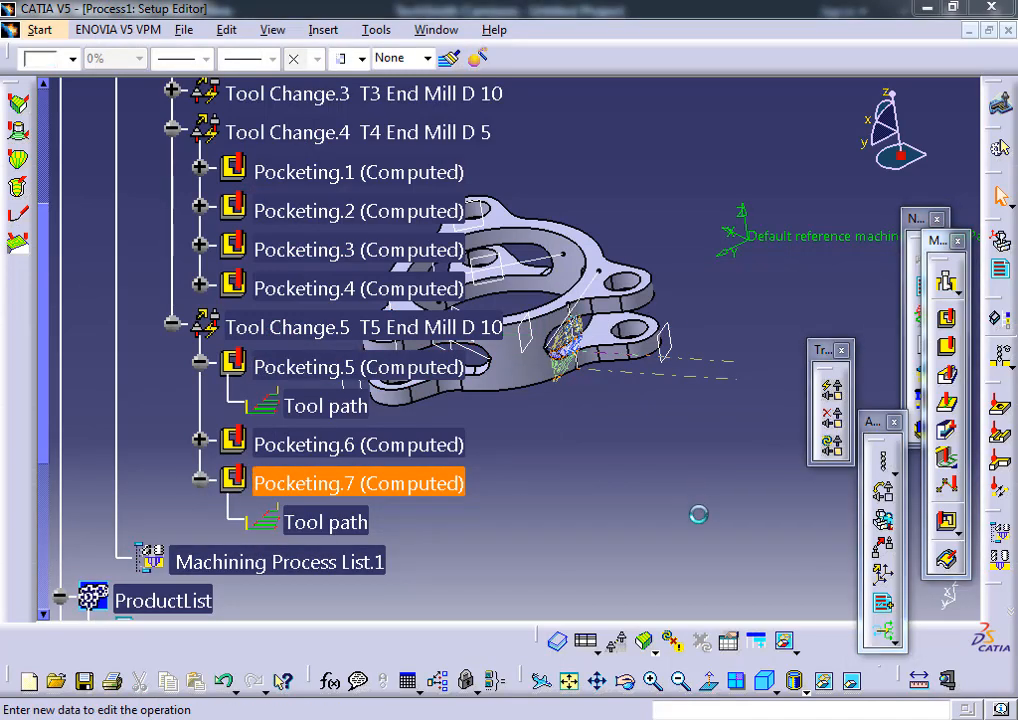
pyautogui.click(532, 663)
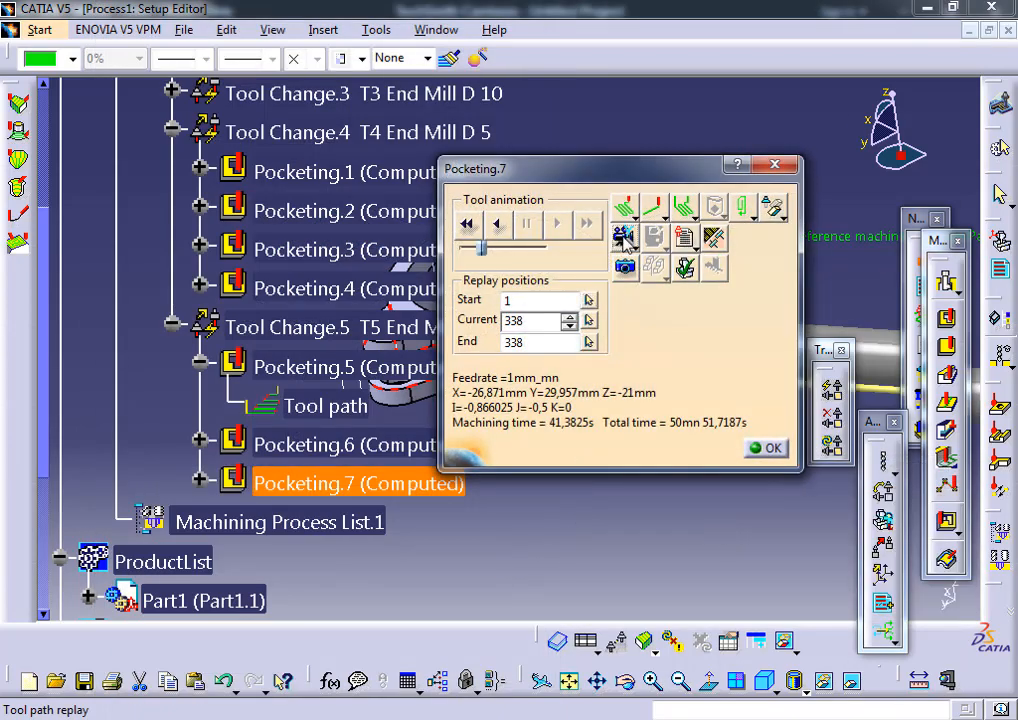
pyautogui.click(624, 237)
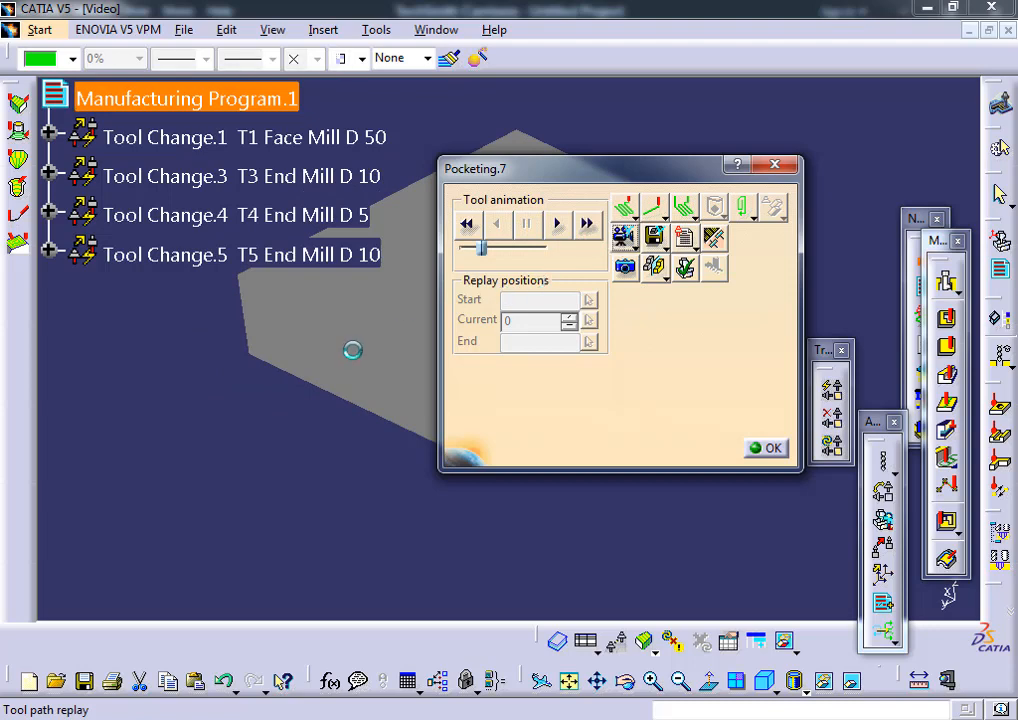
pyautogui.moveTo(532, 176); pyautogui.dragTo(746, 170)
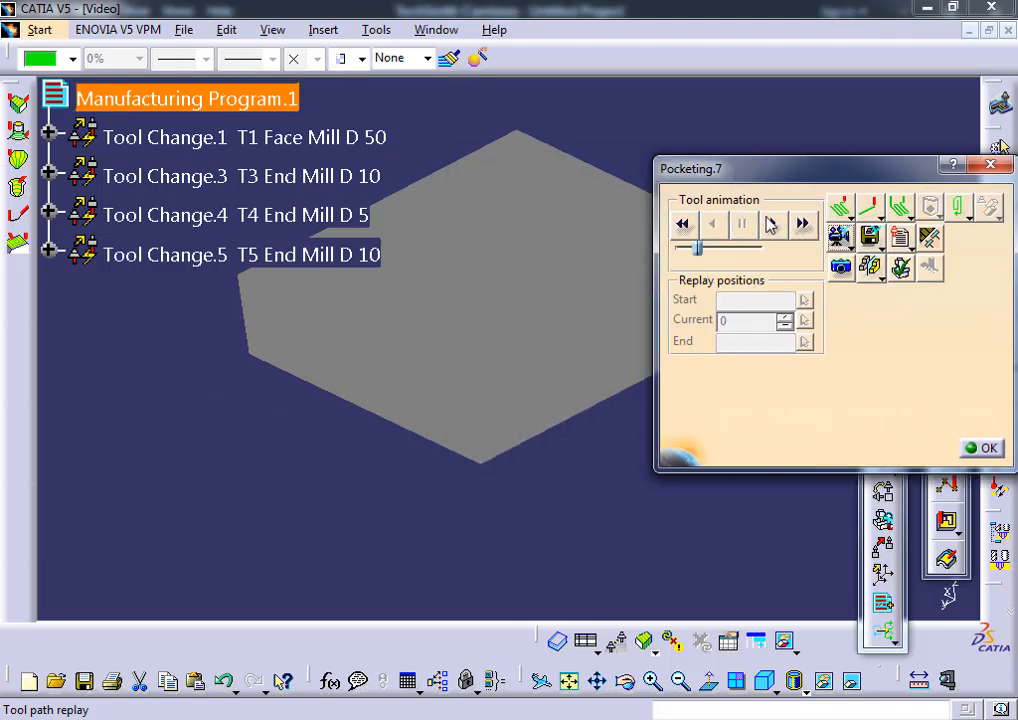
pyautogui.click(770, 224)
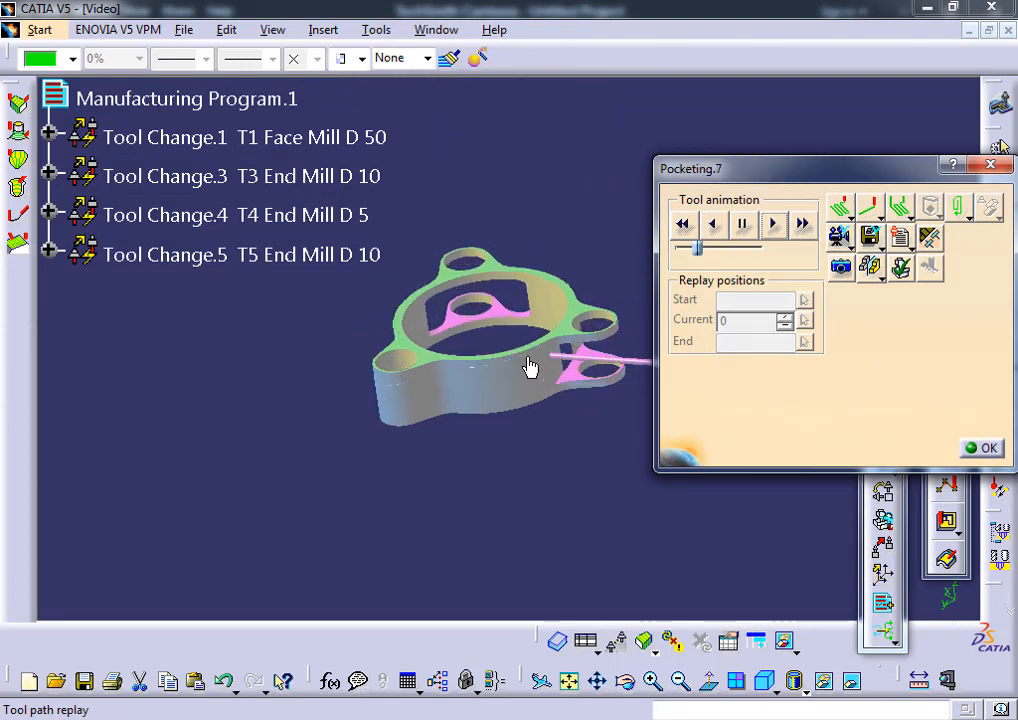
pyautogui.click(988, 452)
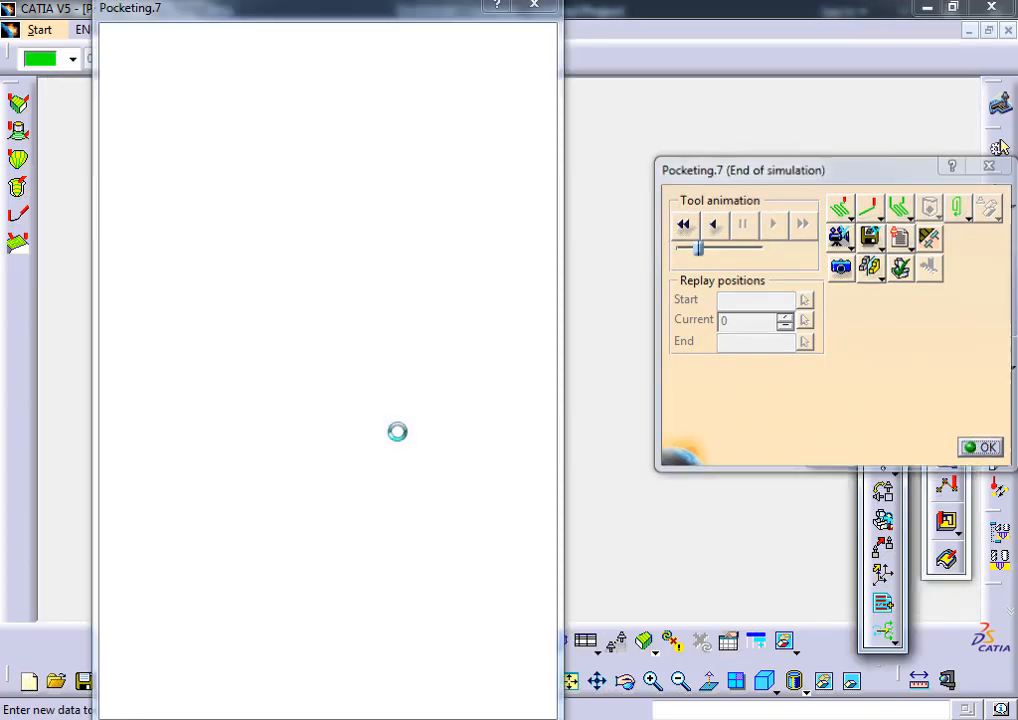
pyautogui.click(357, 701)
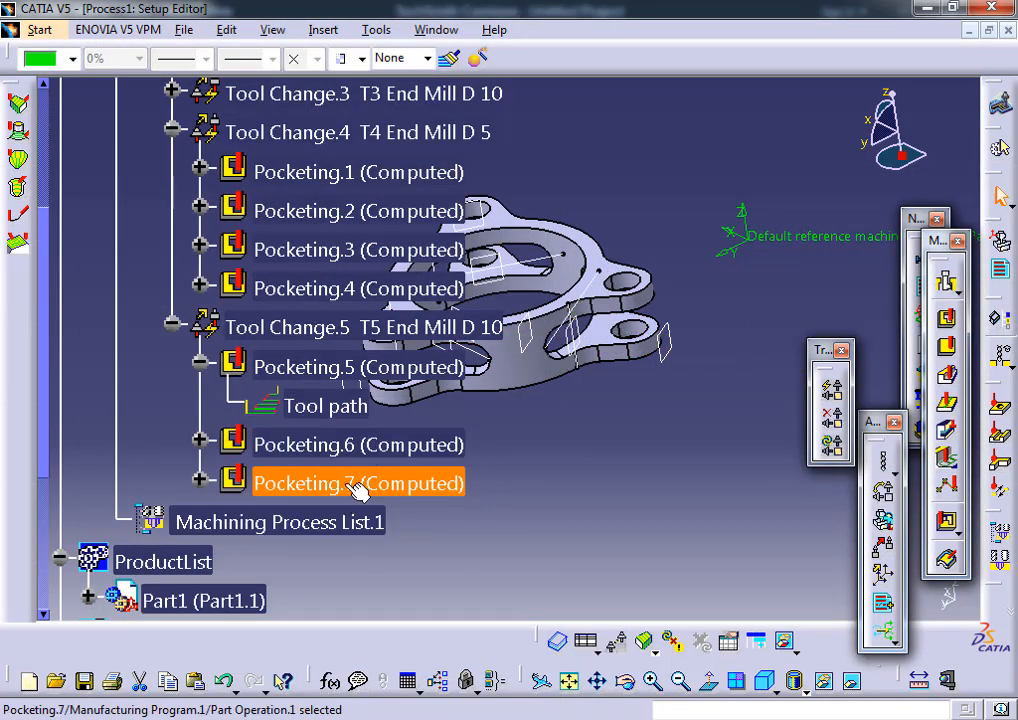
# - Reopen Pocketing.7's machining geometry and remove its bottom and top references
pyautogui.click(201, 480)
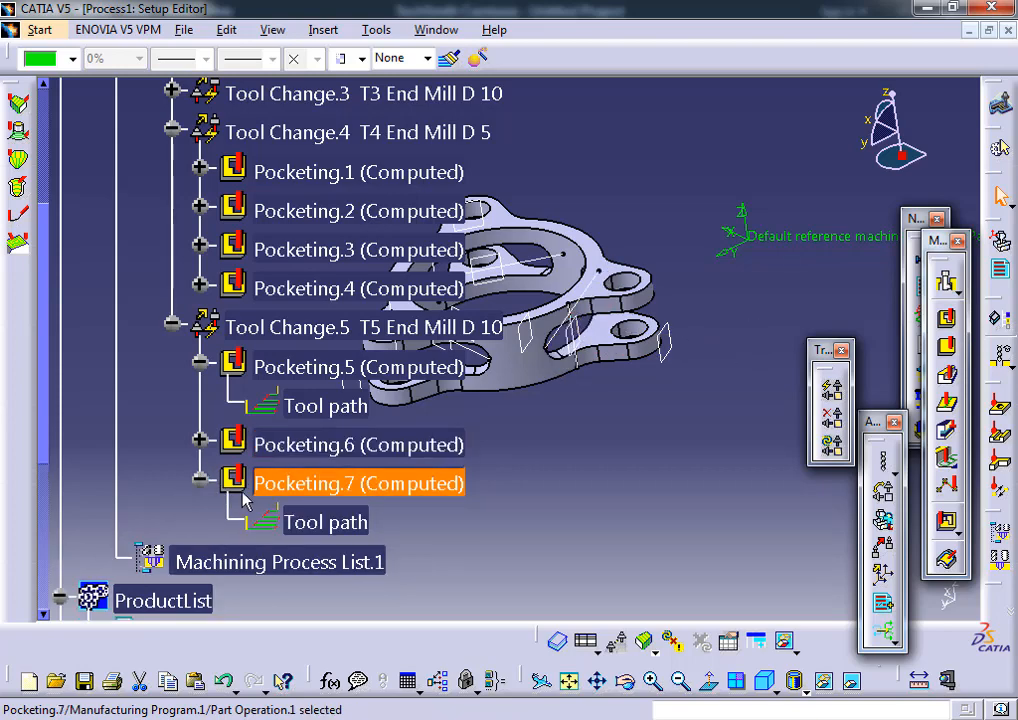
pyautogui.doubleClick(320, 524)
pyautogui.click(205, 92)
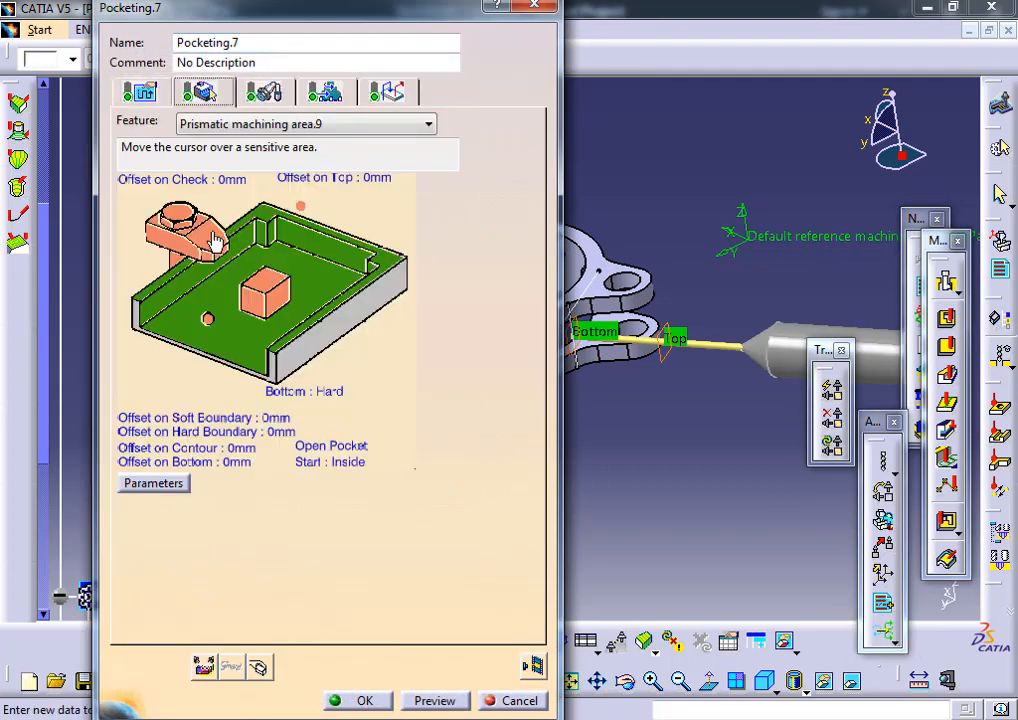
pyautogui.rightClick(222, 328)
pyautogui.click(262, 336)
pyautogui.rightClick(258, 222)
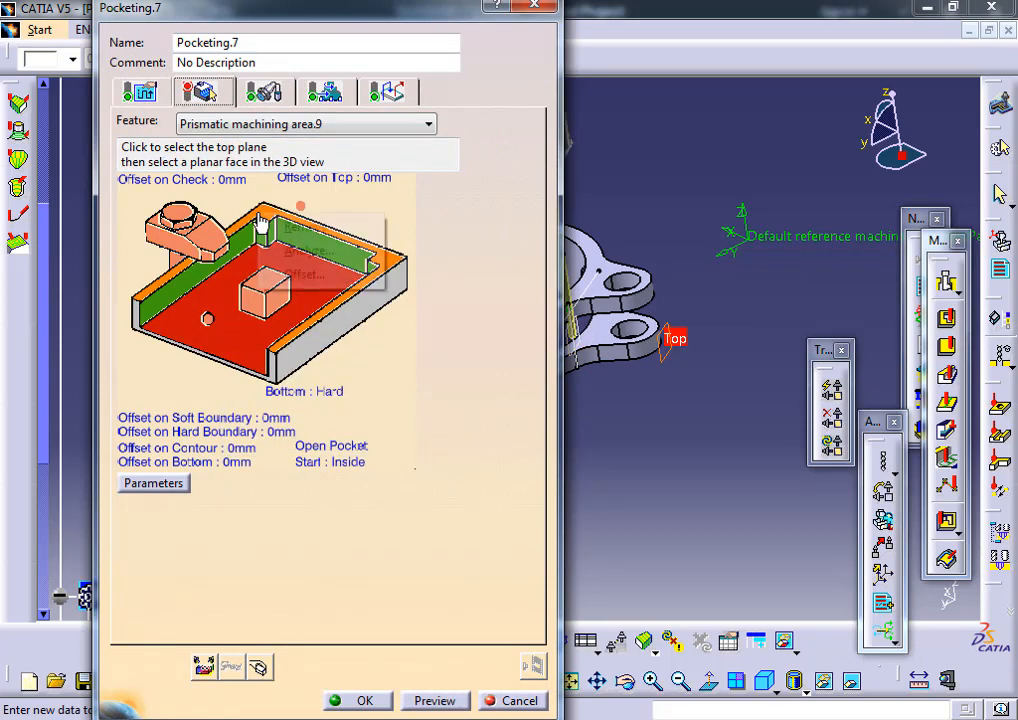
# - Set Pocketing.7's top to the plane at the guided lug's outer end and its bottom to the plane near that slot's inner end
pyautogui.click(221, 332)
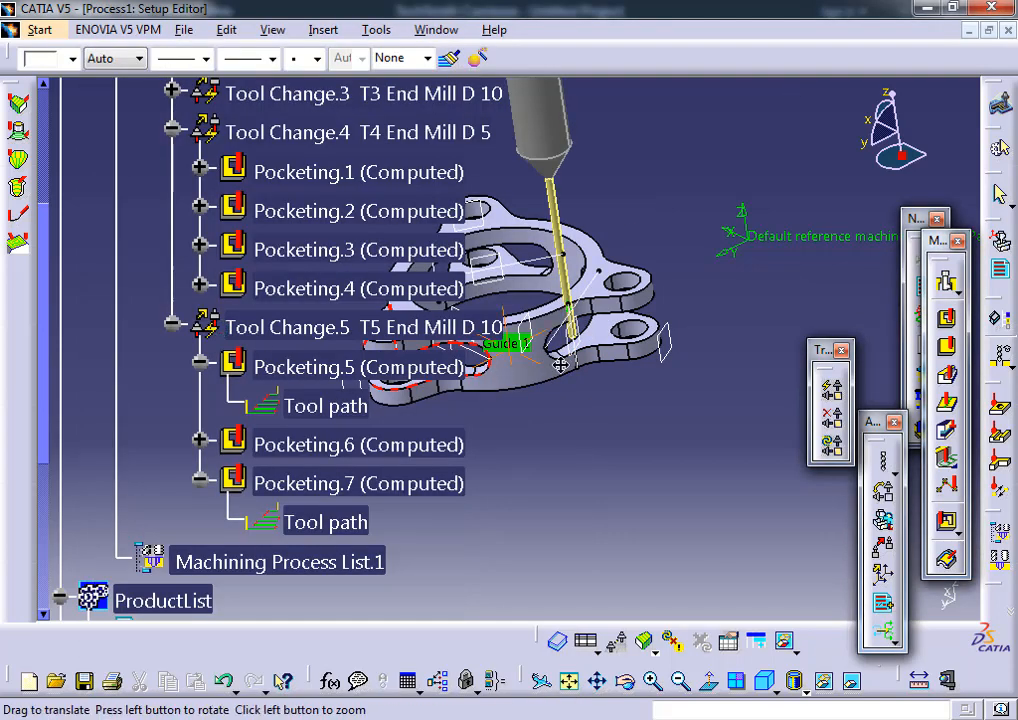
pyautogui.moveTo(561, 365); pyautogui.dragTo(690, 357, button='middle')
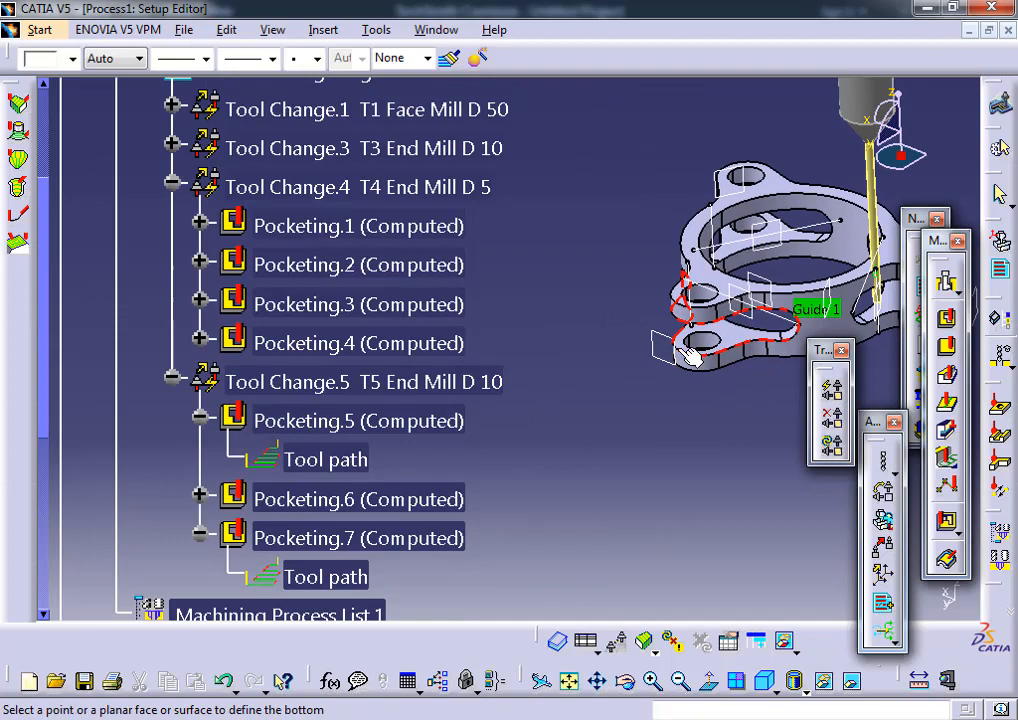
pyautogui.doubleClick(531, 355)
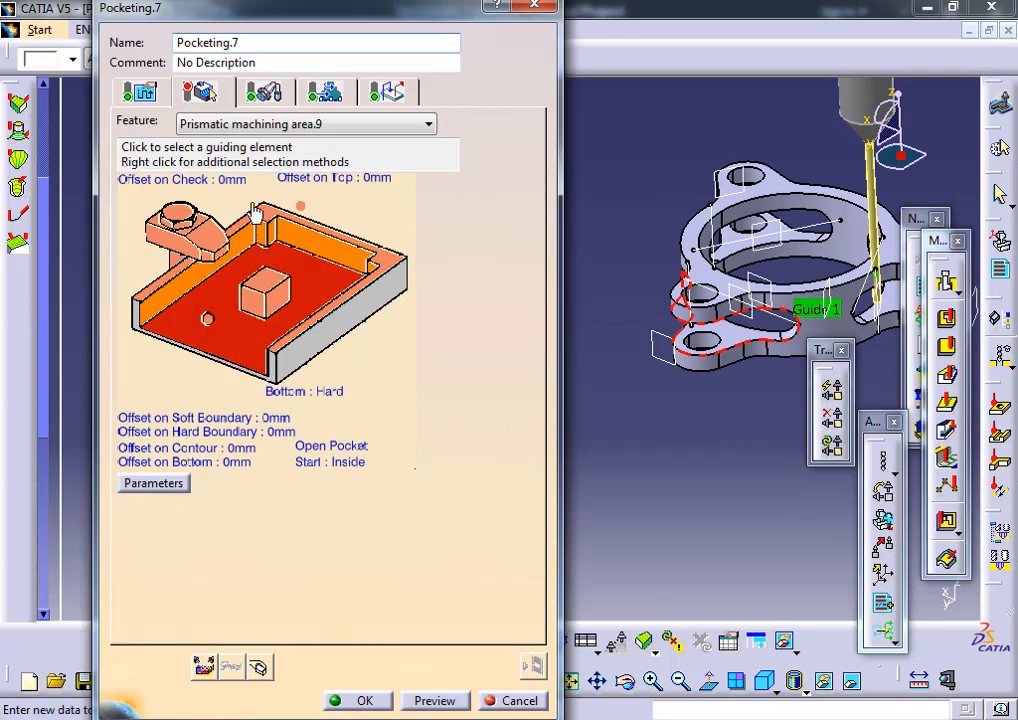
pyautogui.click(260, 222)
pyautogui.click(663, 336)
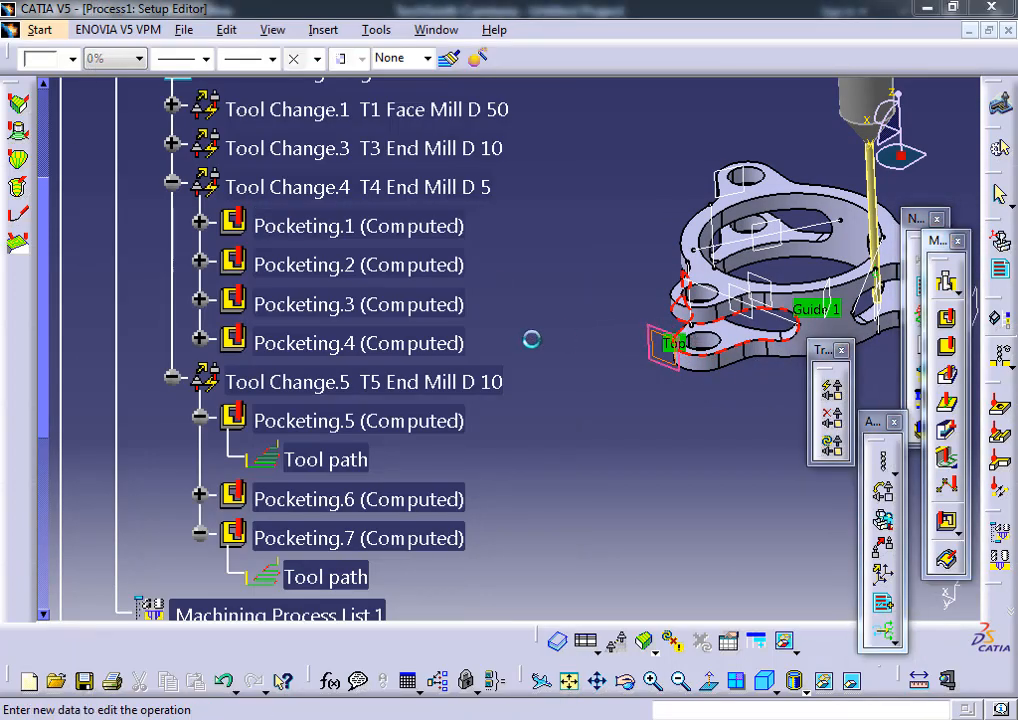
pyautogui.click(233, 333)
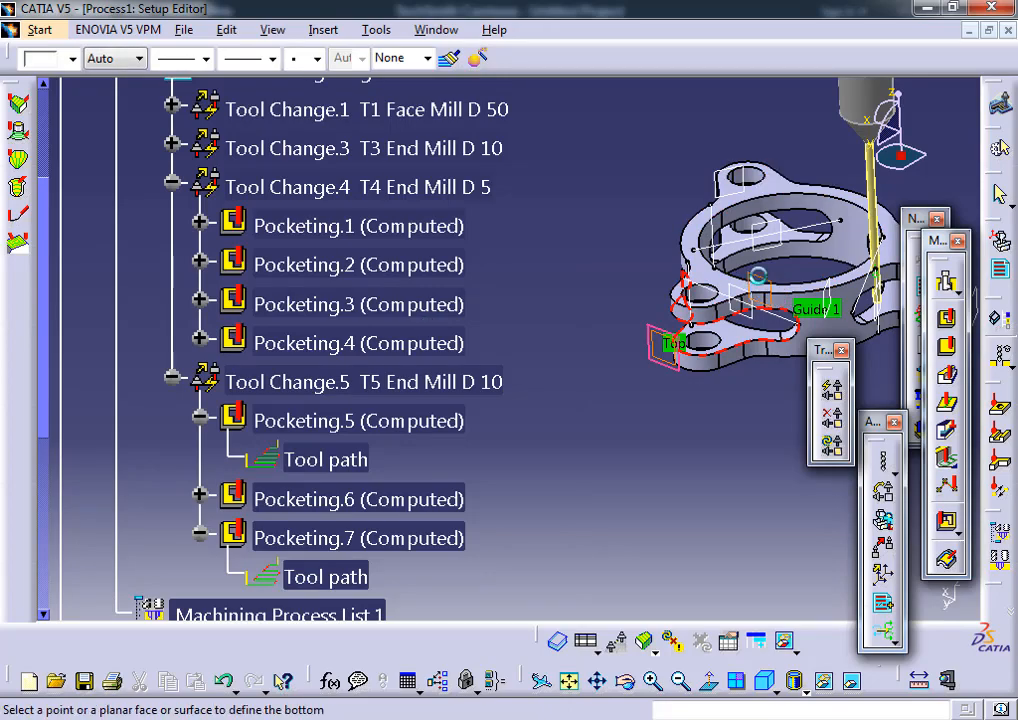
pyautogui.click(758, 276)
# - Play the program's video simulation with Pocketing.7's redefined top and bottom planes
pyautogui.click(258, 667)
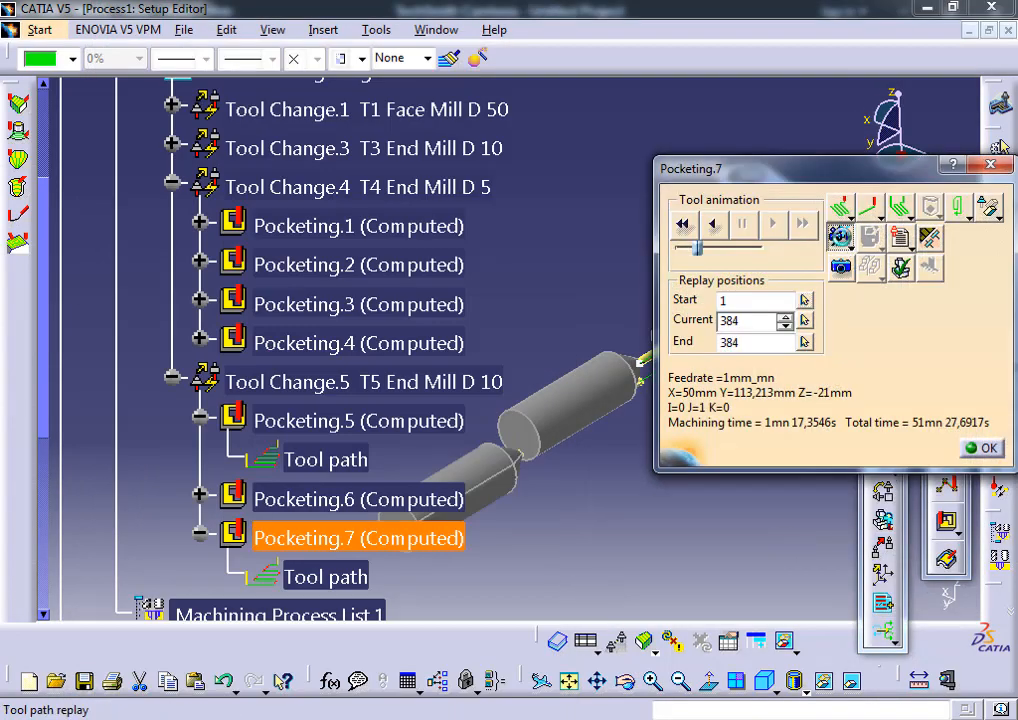
pyautogui.click(840, 237)
pyautogui.moveTo(575, 318); pyautogui.dragTo(234, 377, button='middle')
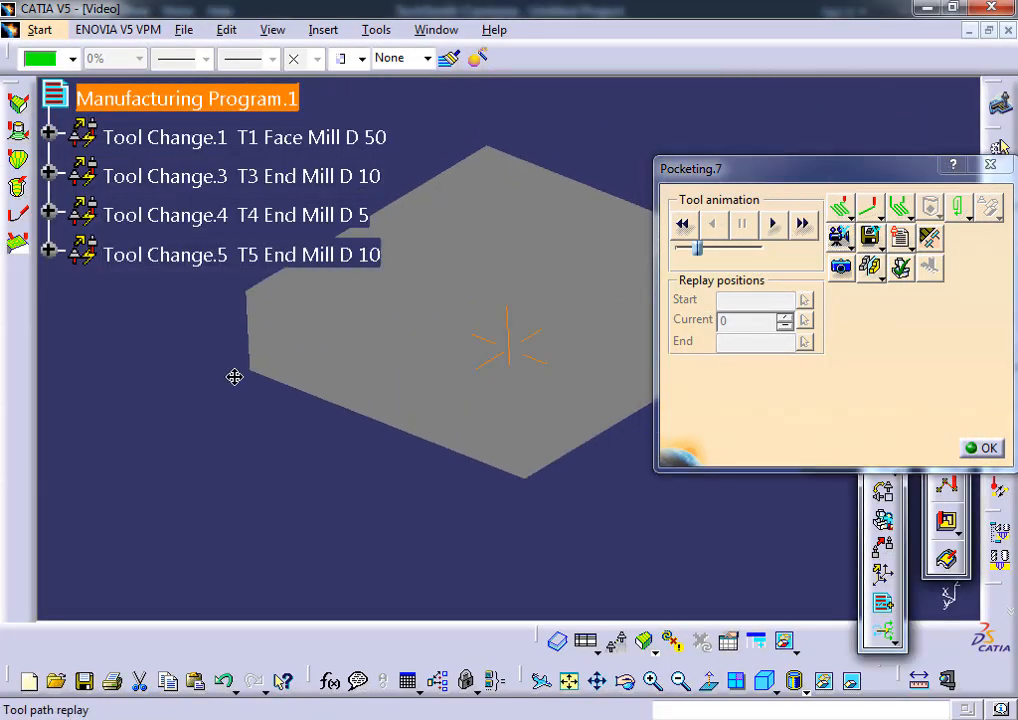
pyautogui.scroll(-3, 203, 305)
pyautogui.moveTo(337, 289); pyautogui.dragTo(334, 335, button='middle')
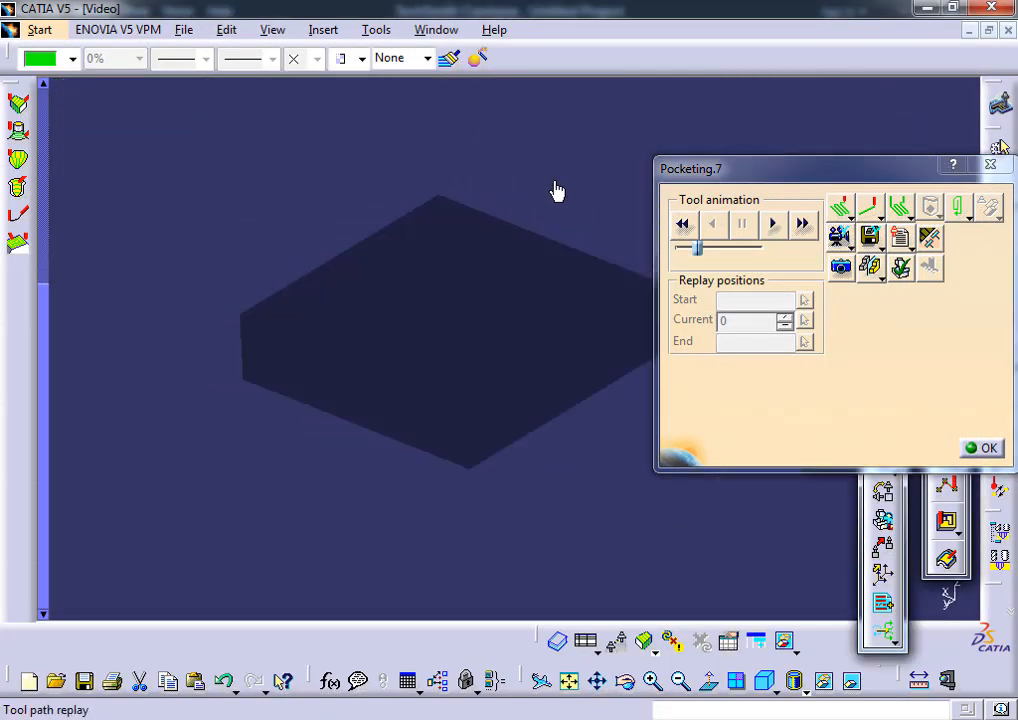
pyautogui.moveTo(752, 165); pyautogui.dragTo(932, 146)
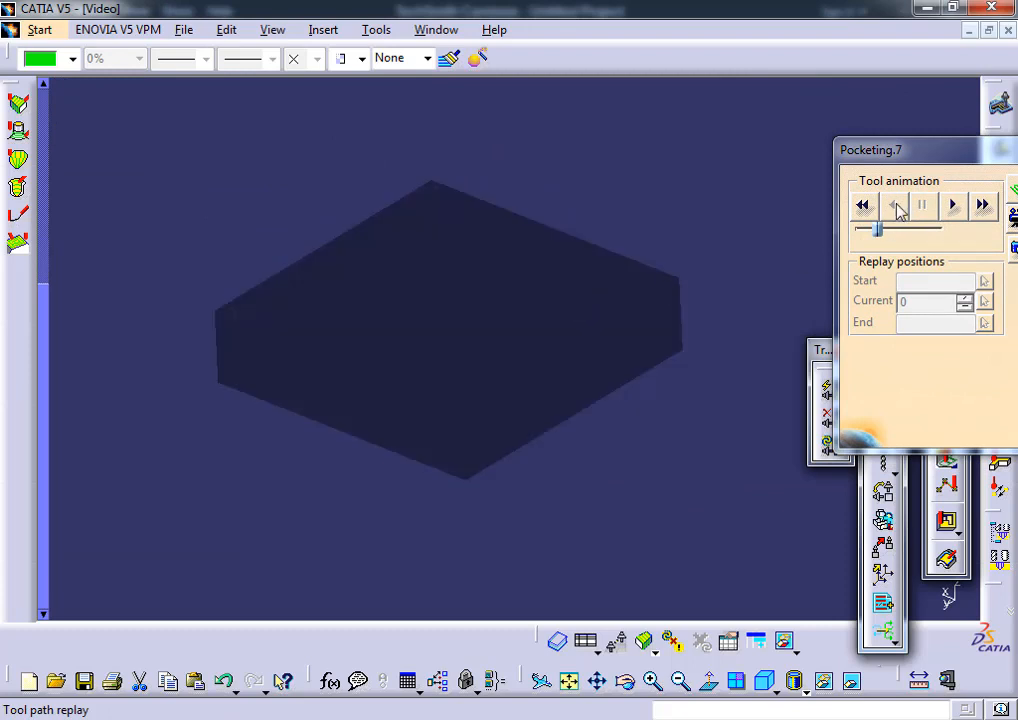
pyautogui.click(952, 205)
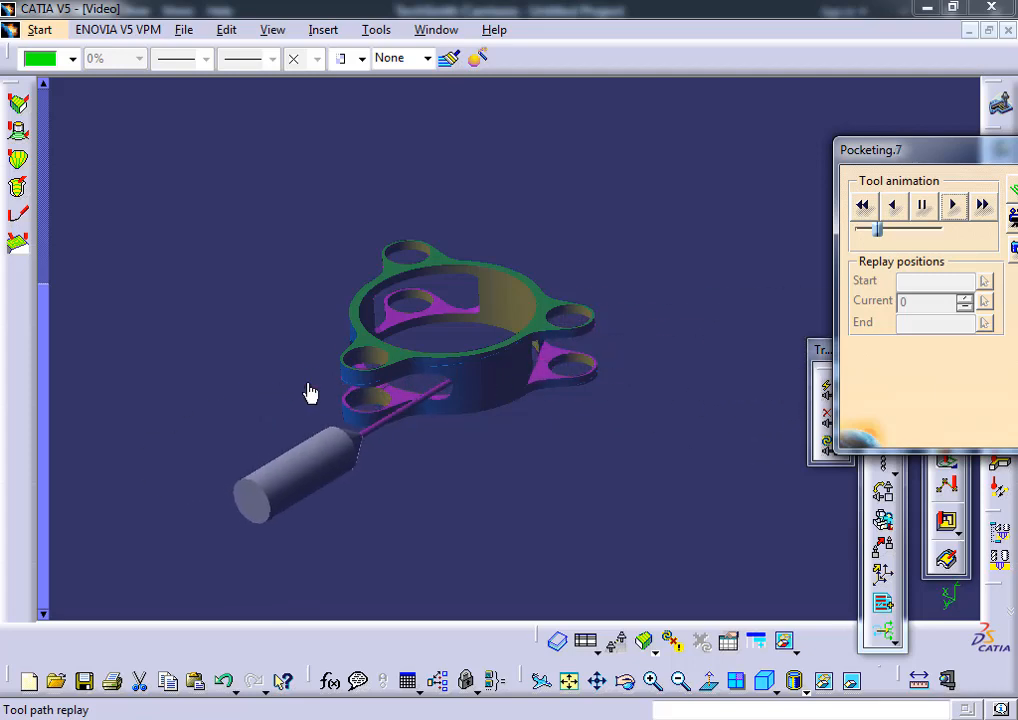
# - Inspect the three machined lug slots from several sides, then close the simulation
pyautogui.moveTo(573, 375); pyautogui.dragTo(358, 443, button='middle')
pyautogui.moveTo(350, 399)
pyautogui.mouseDown(button='middle')
pyautogui.moveTo(489, 438)
pyautogui.moveTo(439, 452)
pyautogui.moveTo(466, 400)
pyautogui.moveTo(545, 450)
pyautogui.moveTo(470, 420)
pyautogui.moveTo(484, 432)
pyautogui.mouseUp(button='middle')
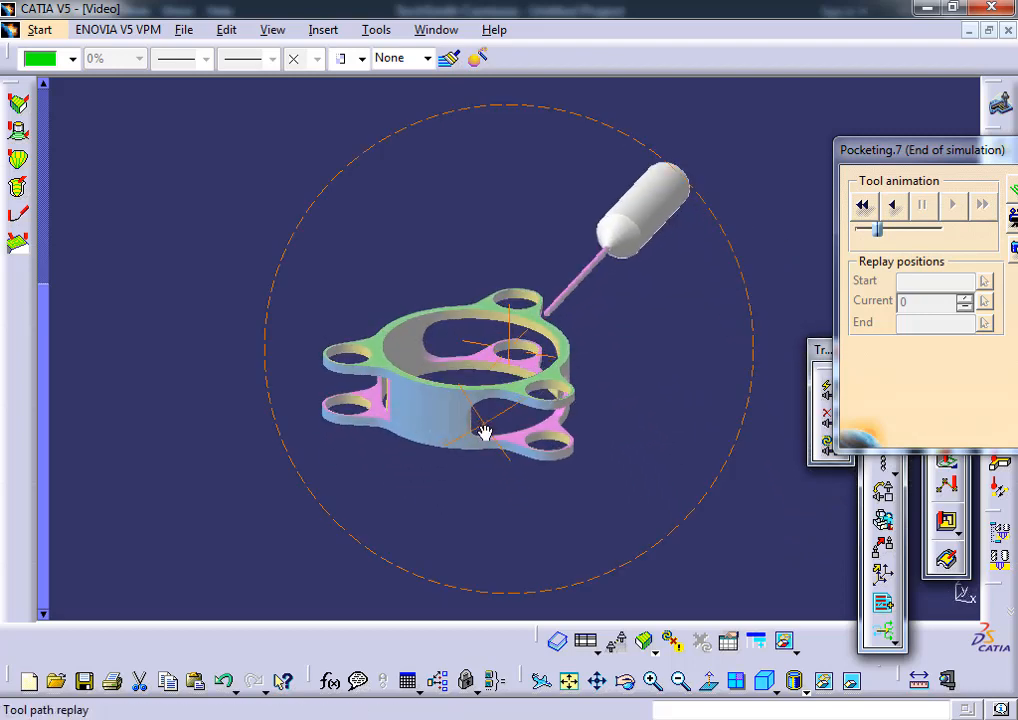
pyautogui.moveTo(870, 150)
pyautogui.mouseDown()
pyautogui.moveTo(735, 138)
pyautogui.moveTo(606, 144)
pyautogui.mouseUp()
pyautogui.moveTo(410, 350); pyautogui.dragTo(295, 329, button='middle')
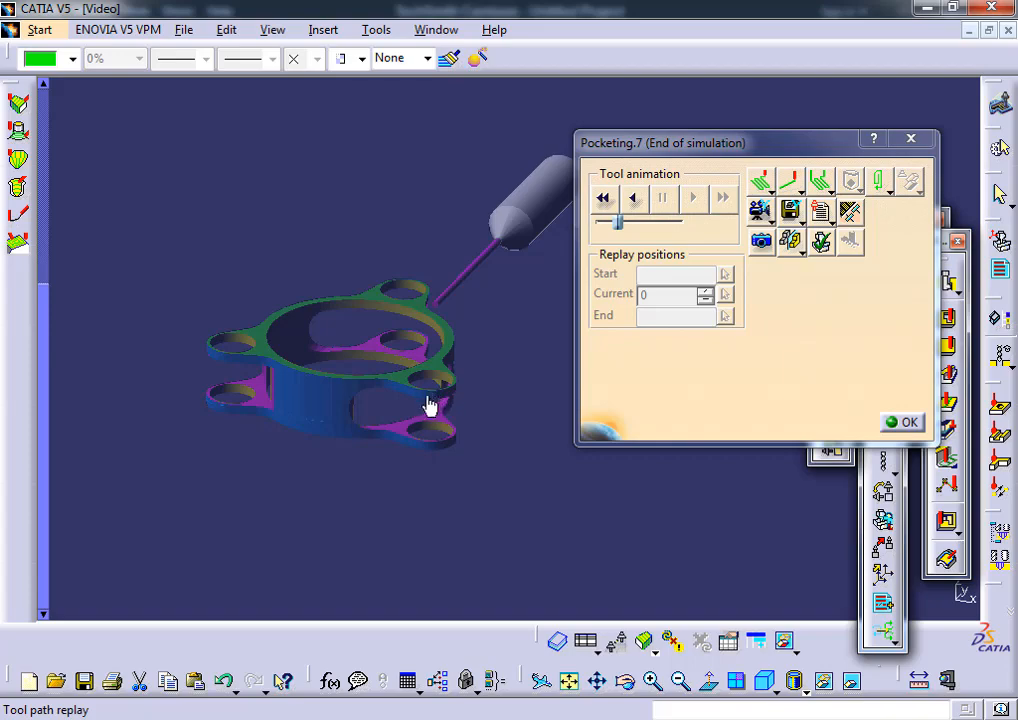
pyautogui.click(905, 423)
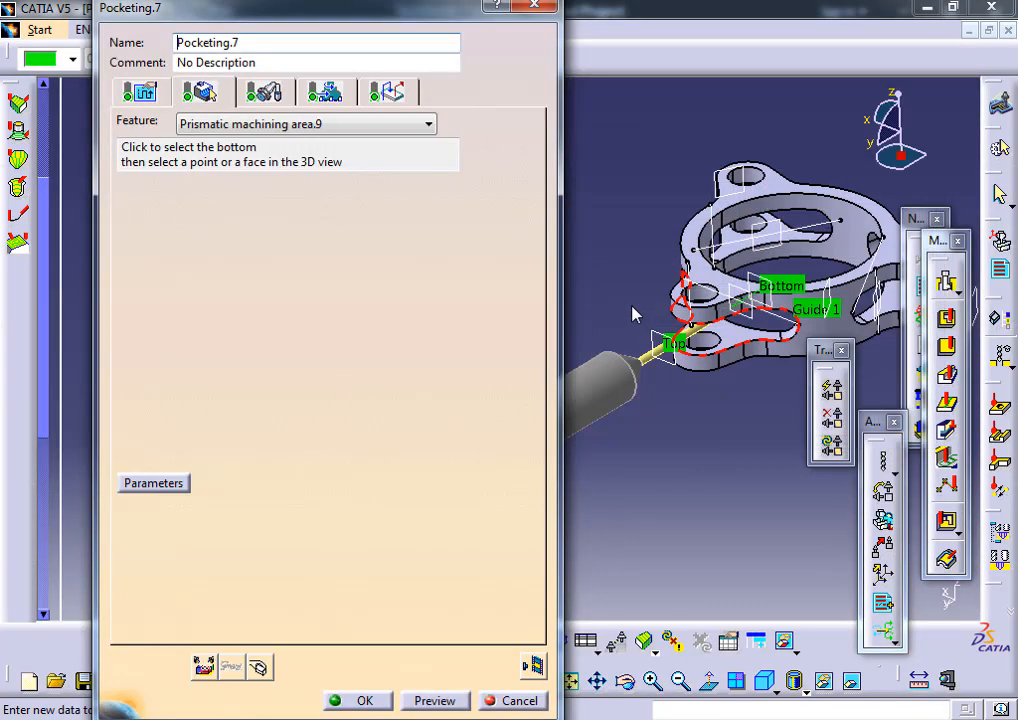
# - Restart the video simulation from Pocketing.7 at the slowest animation speed
pyautogui.click(532, 664)
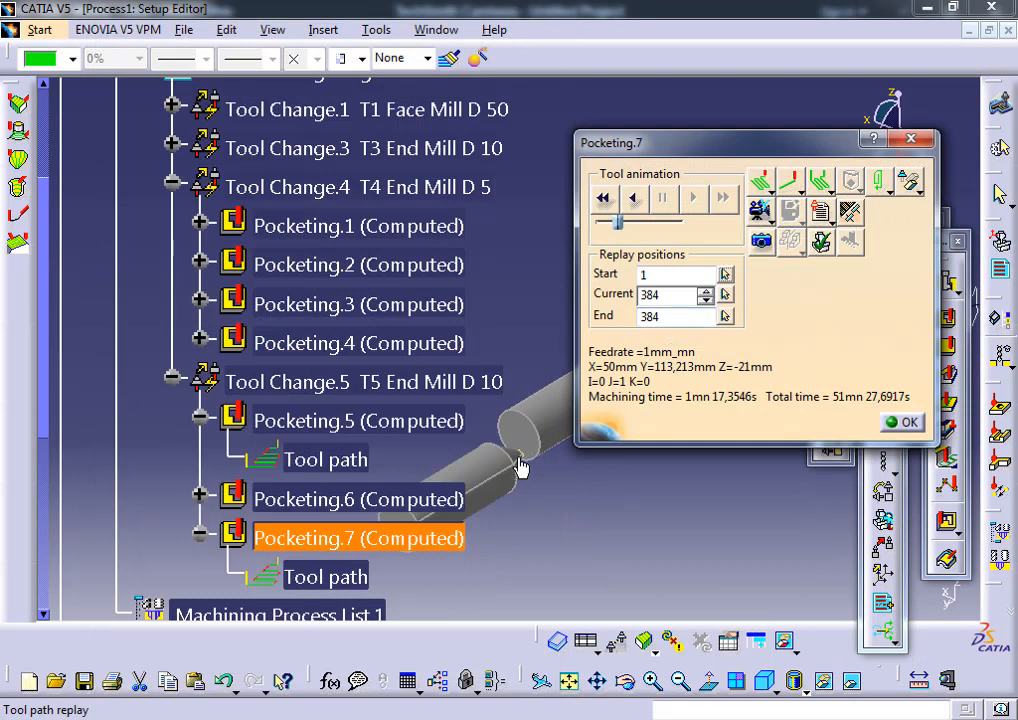
pyautogui.scroll(-4, 562, 568)
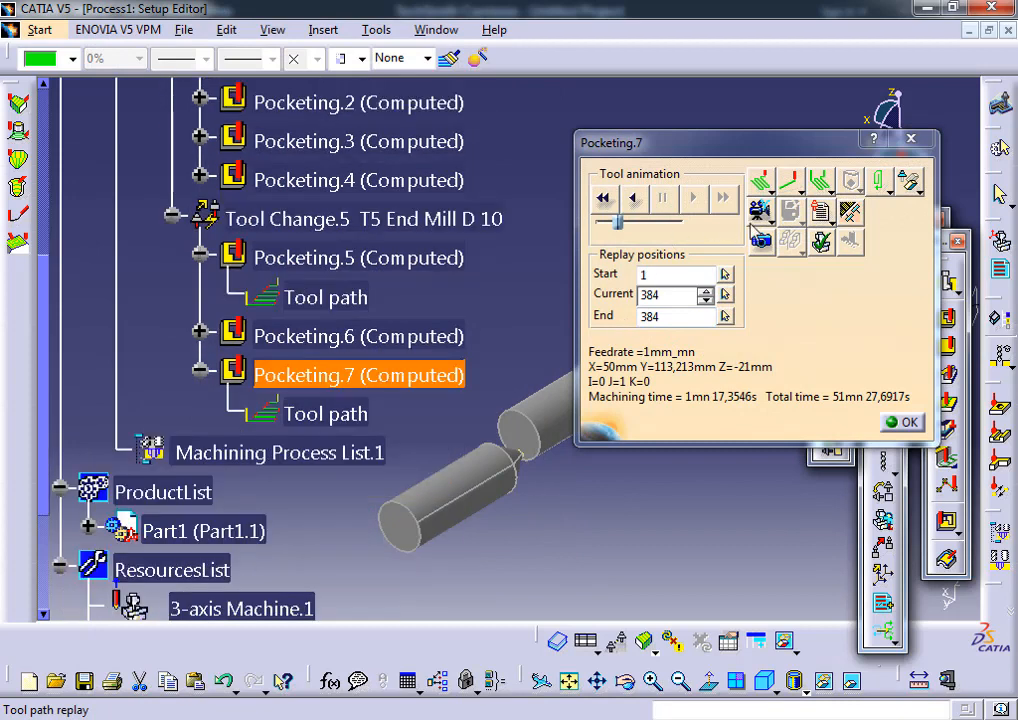
pyautogui.click(756, 216)
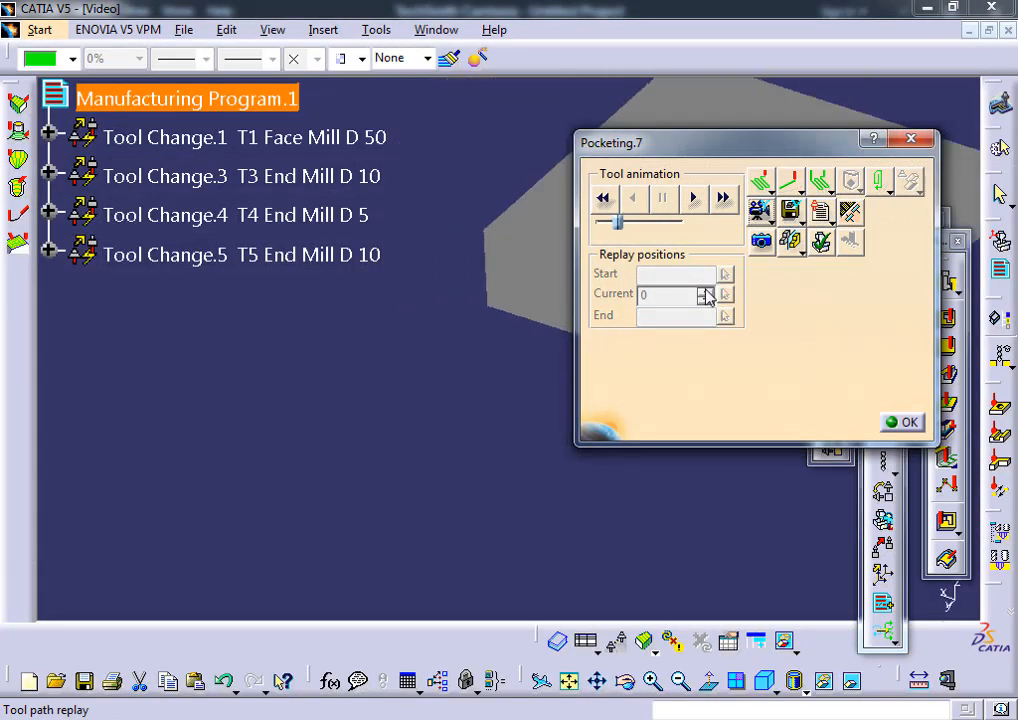
pyautogui.scroll(-5, 220, 402)
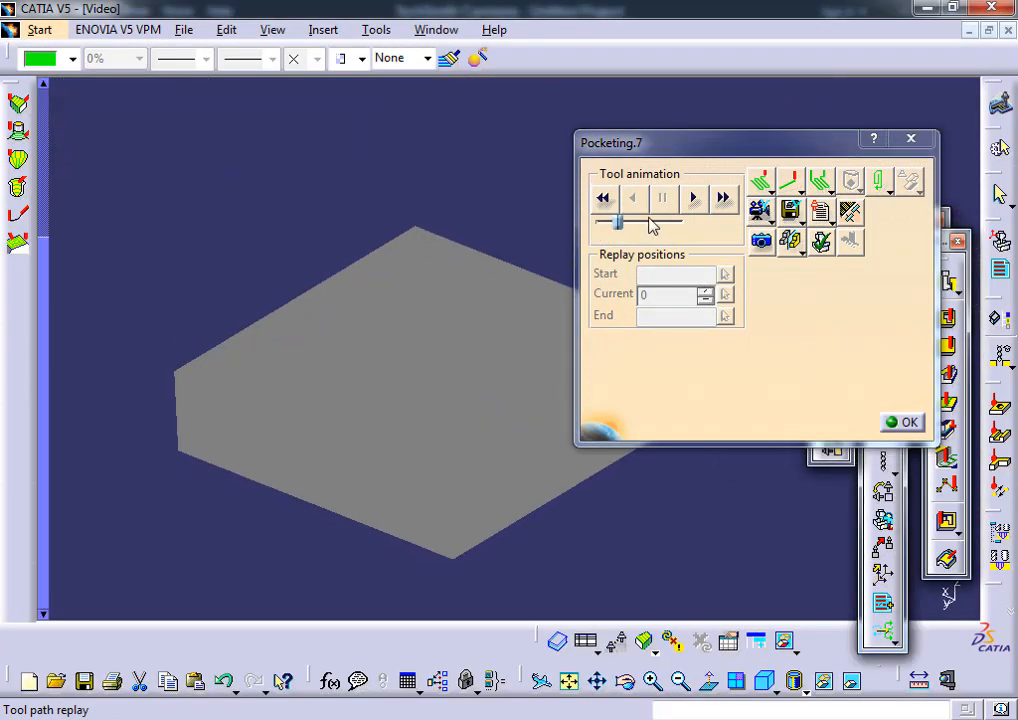
pyautogui.moveTo(620, 223); pyautogui.dragTo(508, 228)
pyautogui.click(695, 198)
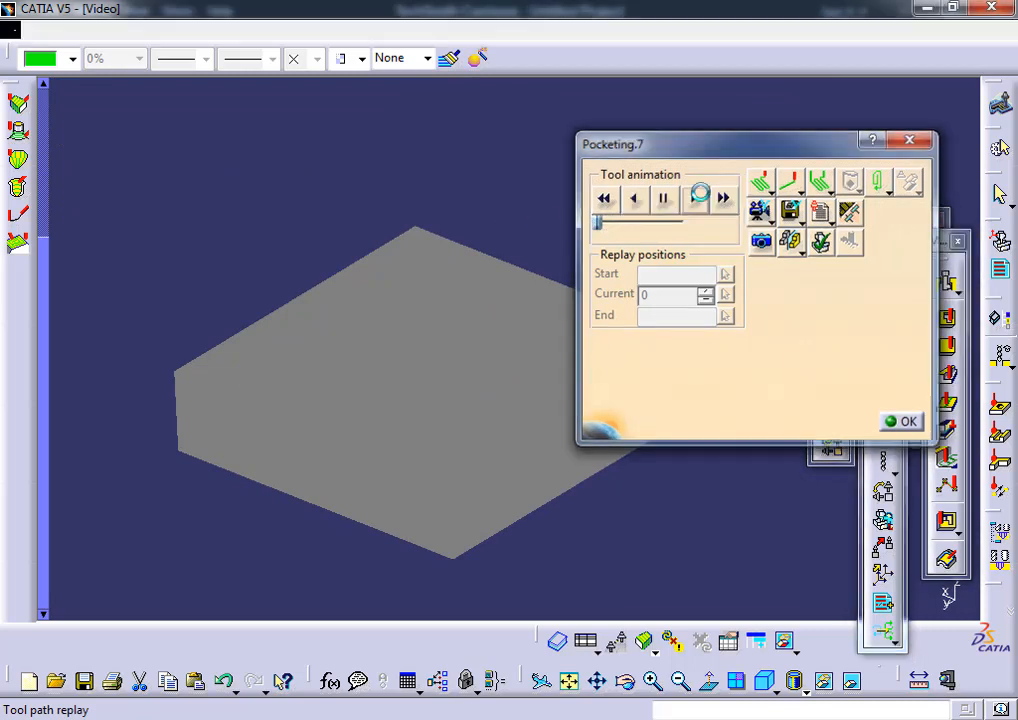
pyautogui.moveTo(705, 150); pyautogui.dragTo(875, 142)
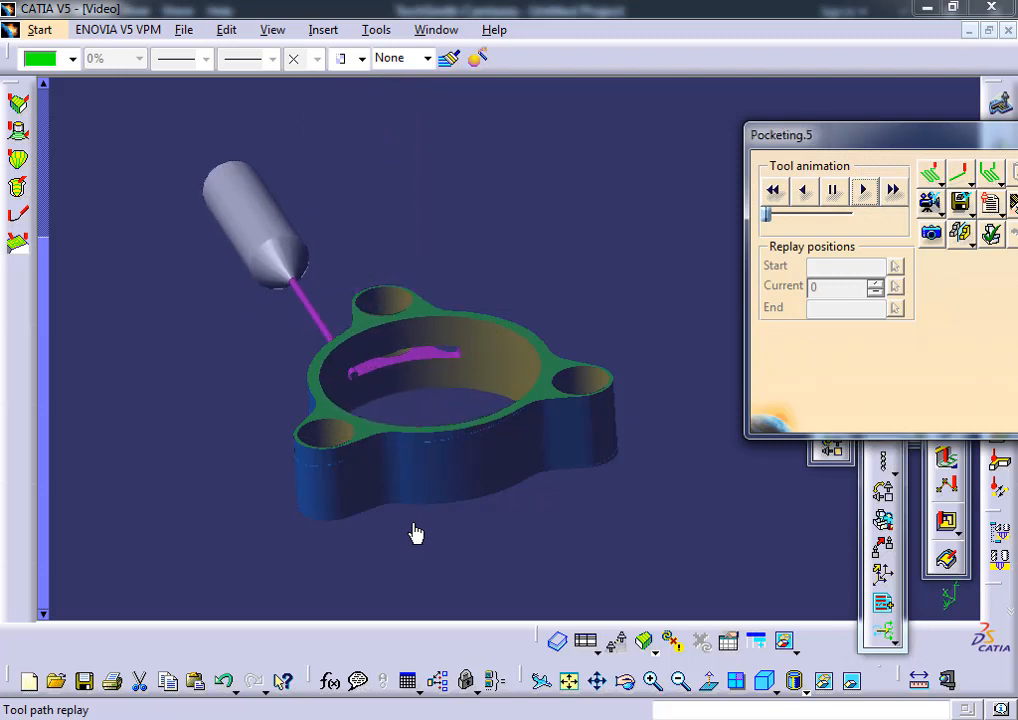
# - Examine the cutter's approach and the slots left by Pocketing.5, 6 and 7 from different angles as the simulation runs
pyautogui.moveTo(214, 325); pyautogui.dragTo(328, 369, button='middle')
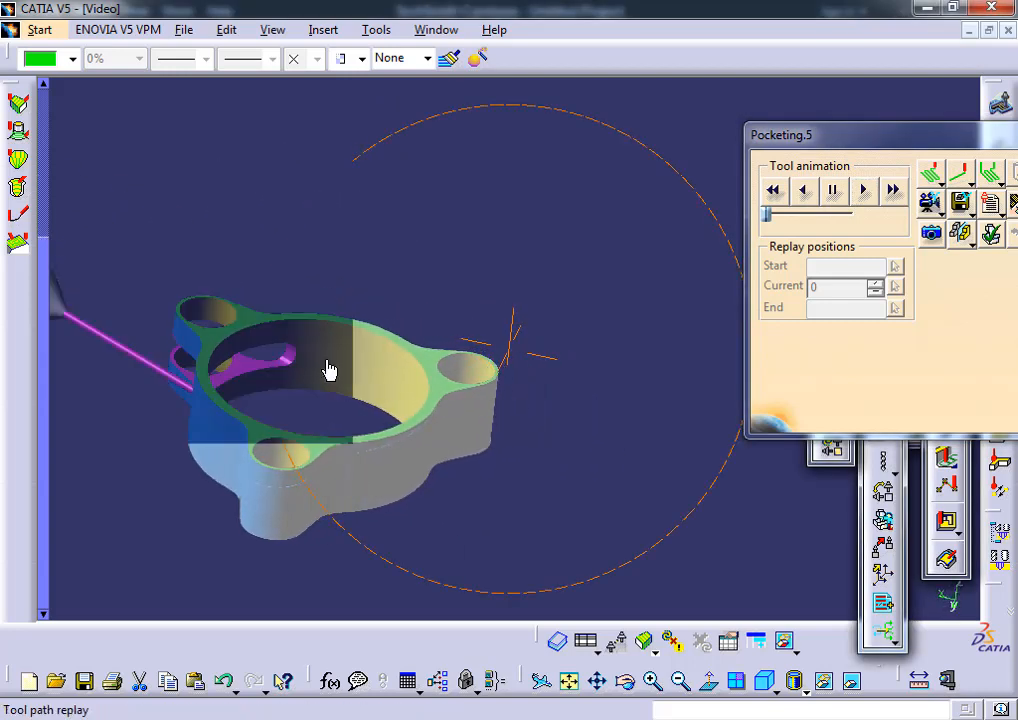
pyautogui.middleClick(332, 370)
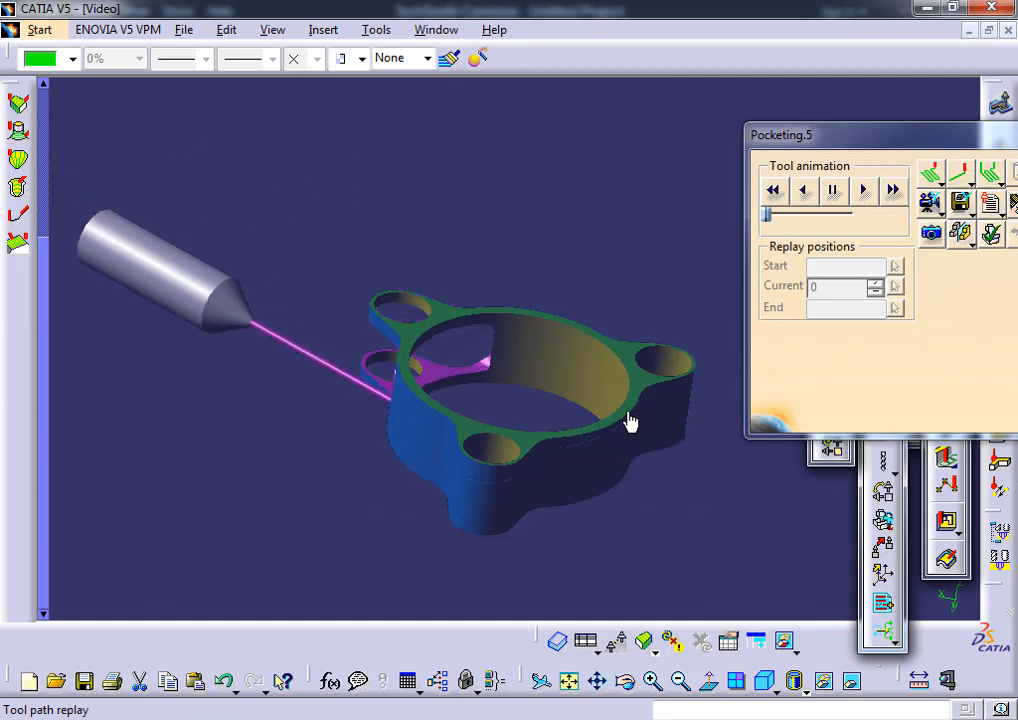
pyautogui.moveTo(675, 386); pyautogui.dragTo(282, 363, button='middle')
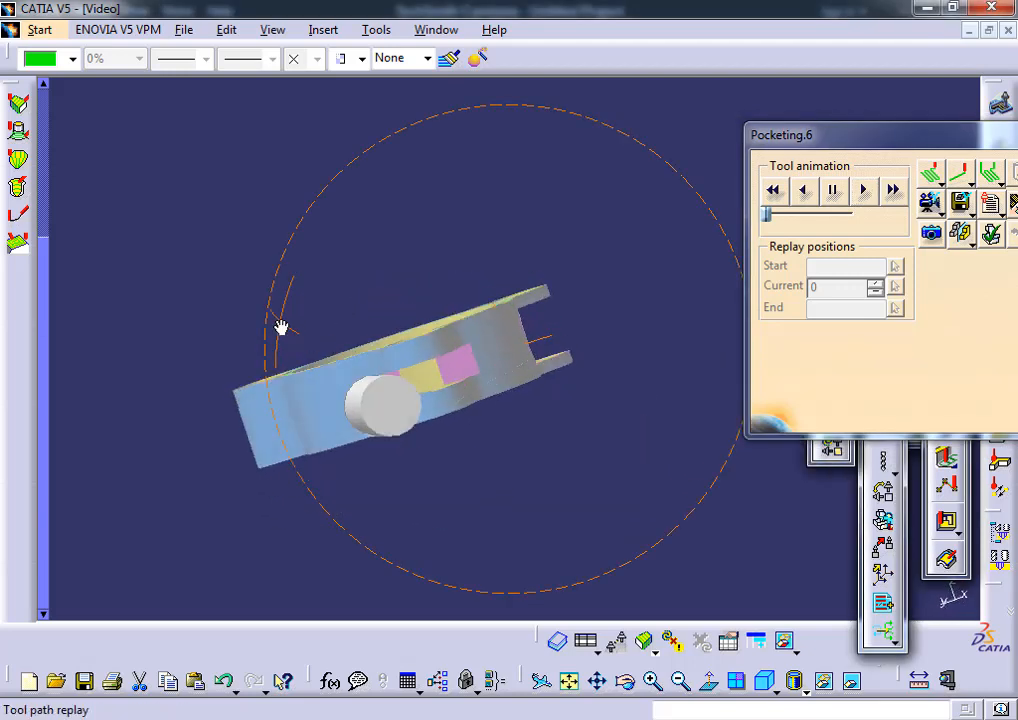
pyautogui.moveTo(465, 338); pyautogui.dragTo(491, 348, button='middle')
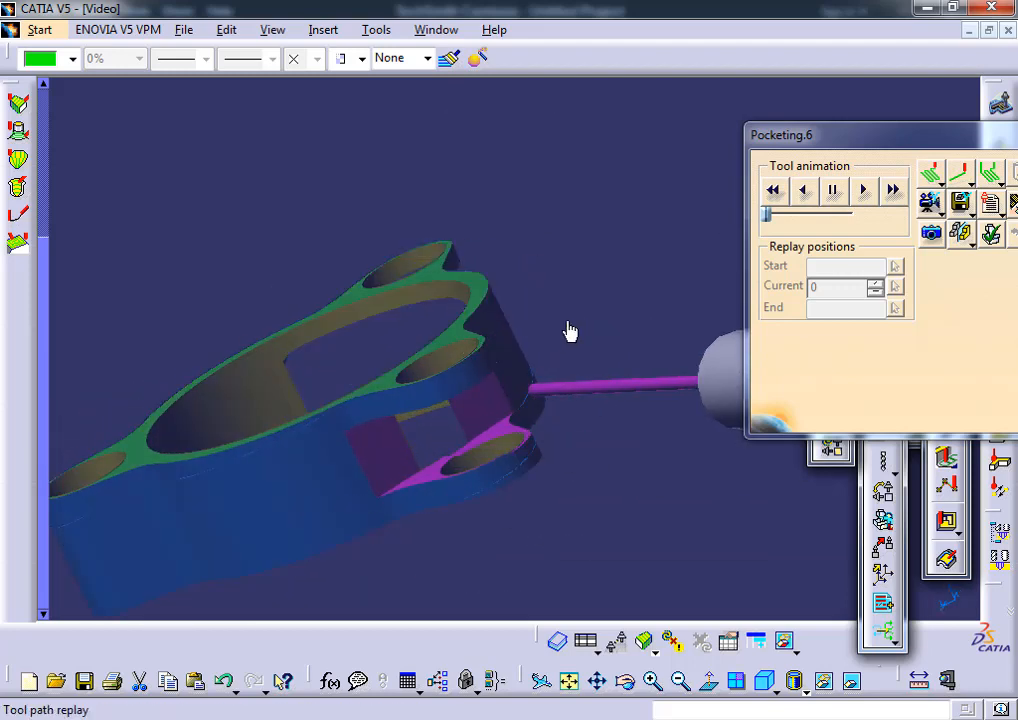
pyautogui.moveTo(568, 331); pyautogui.dragTo(516, 360, button='middle')
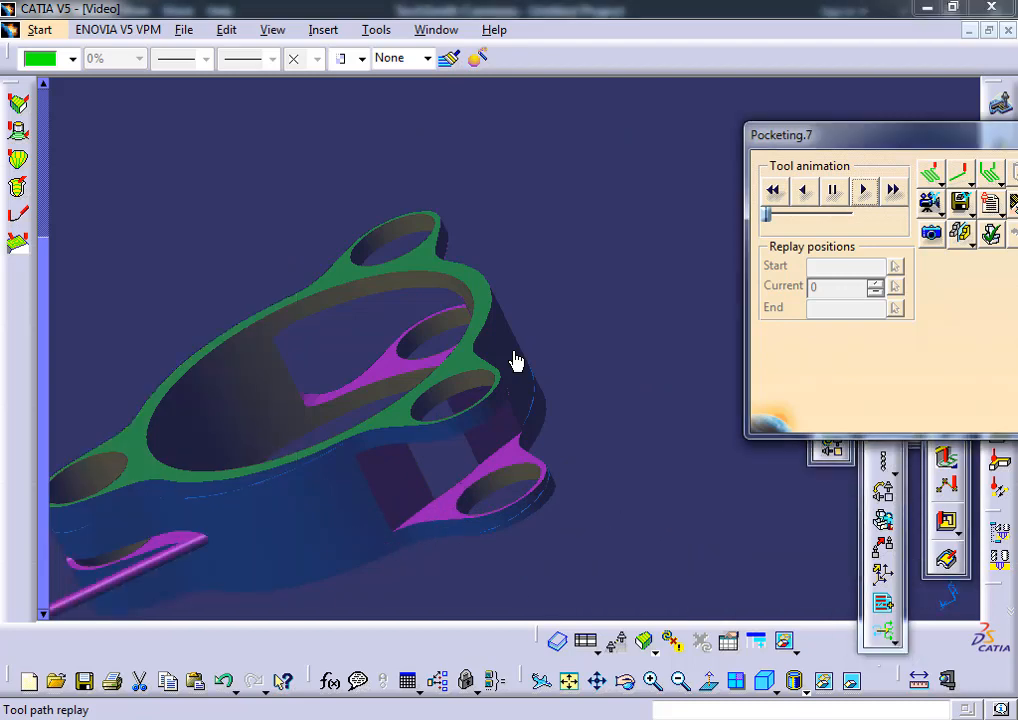
pyautogui.moveTo(498, 368)
pyautogui.mouseDown(button='middle')
pyautogui.moveTo(438, 413)
pyautogui.moveTo(625, 311)
pyautogui.moveTo(479, 307)
pyautogui.moveTo(543, 325)
pyautogui.moveTo(578, 321)
pyautogui.moveTo(575, 354)
pyautogui.mouseUp(button='middle')
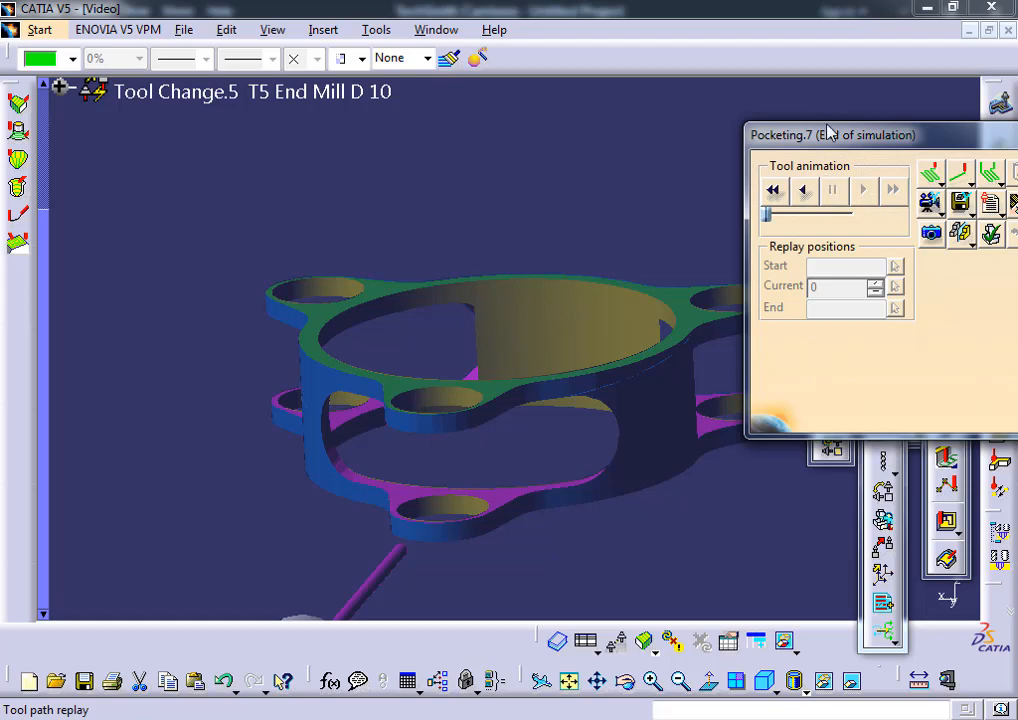
pyautogui.moveTo(832, 135); pyautogui.dragTo(260, 143)
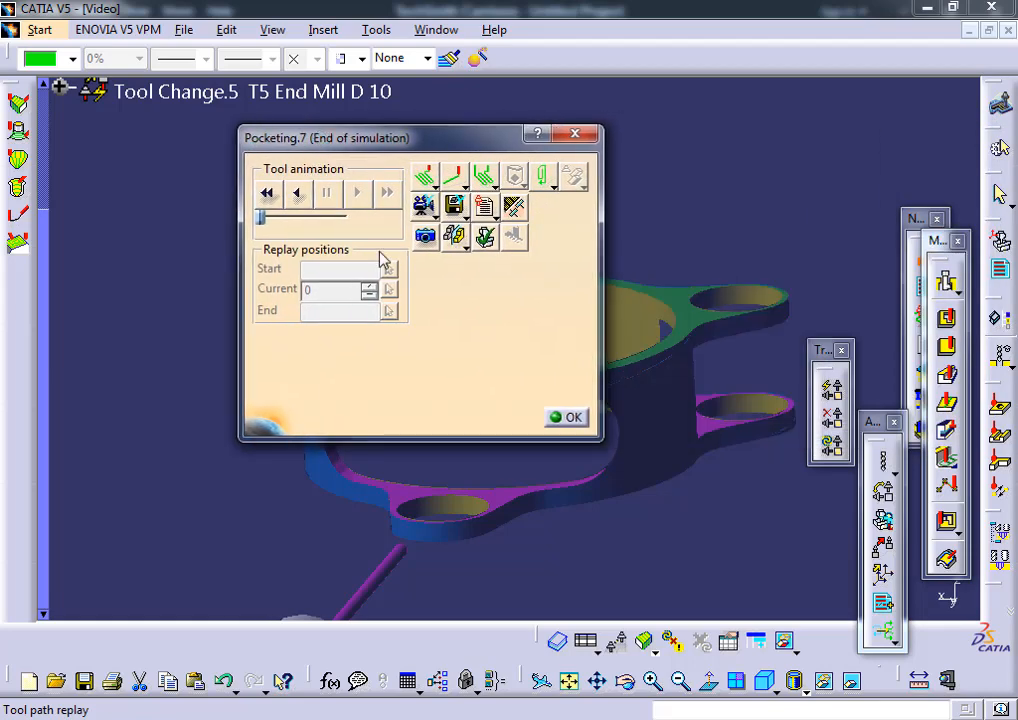